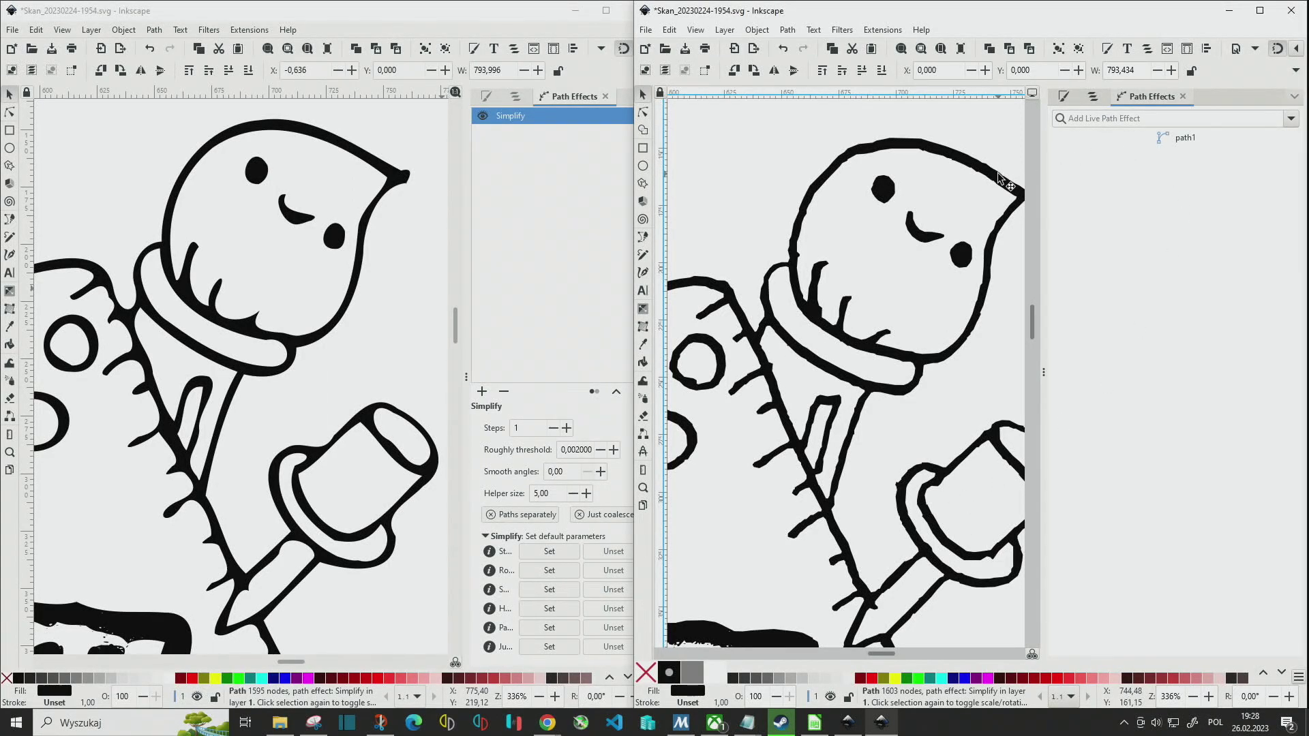
Add a Simplify path effect with default settings to the selected robot sketch path.
left_click(1251, 119)
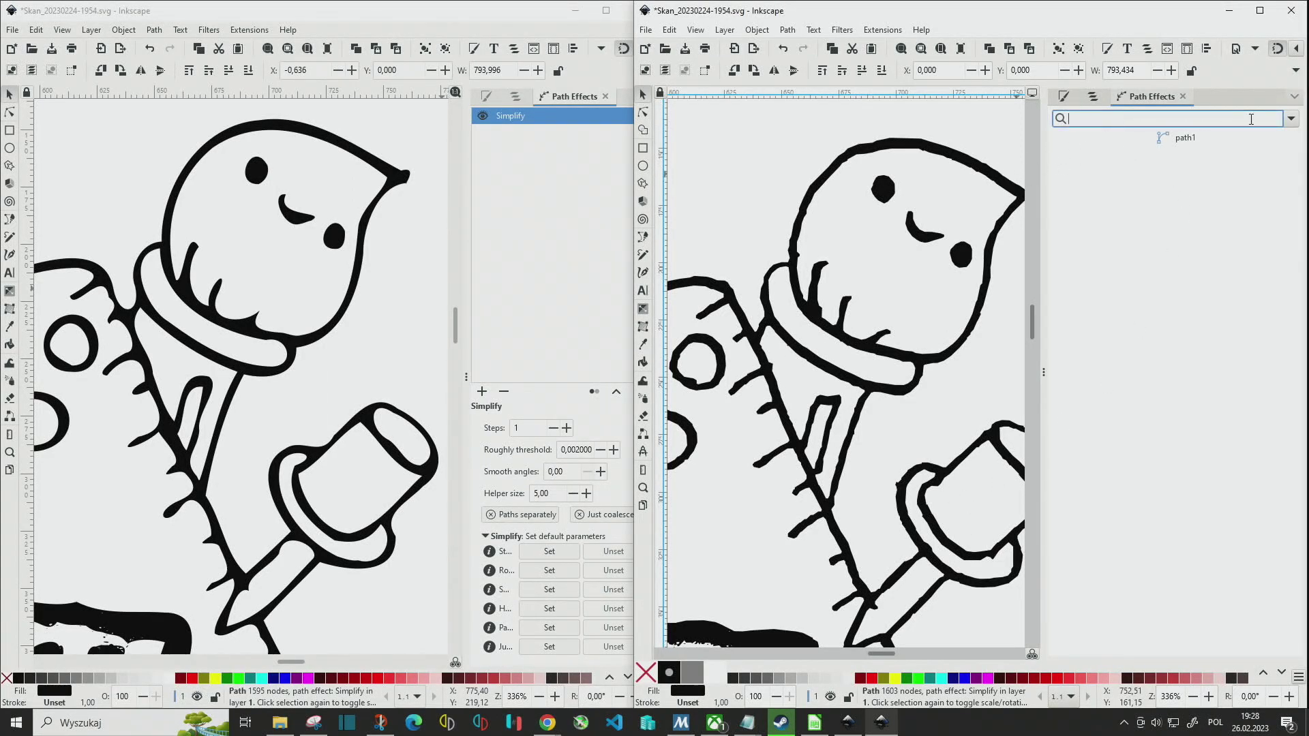
left_click(1291, 118)
key("Escape")
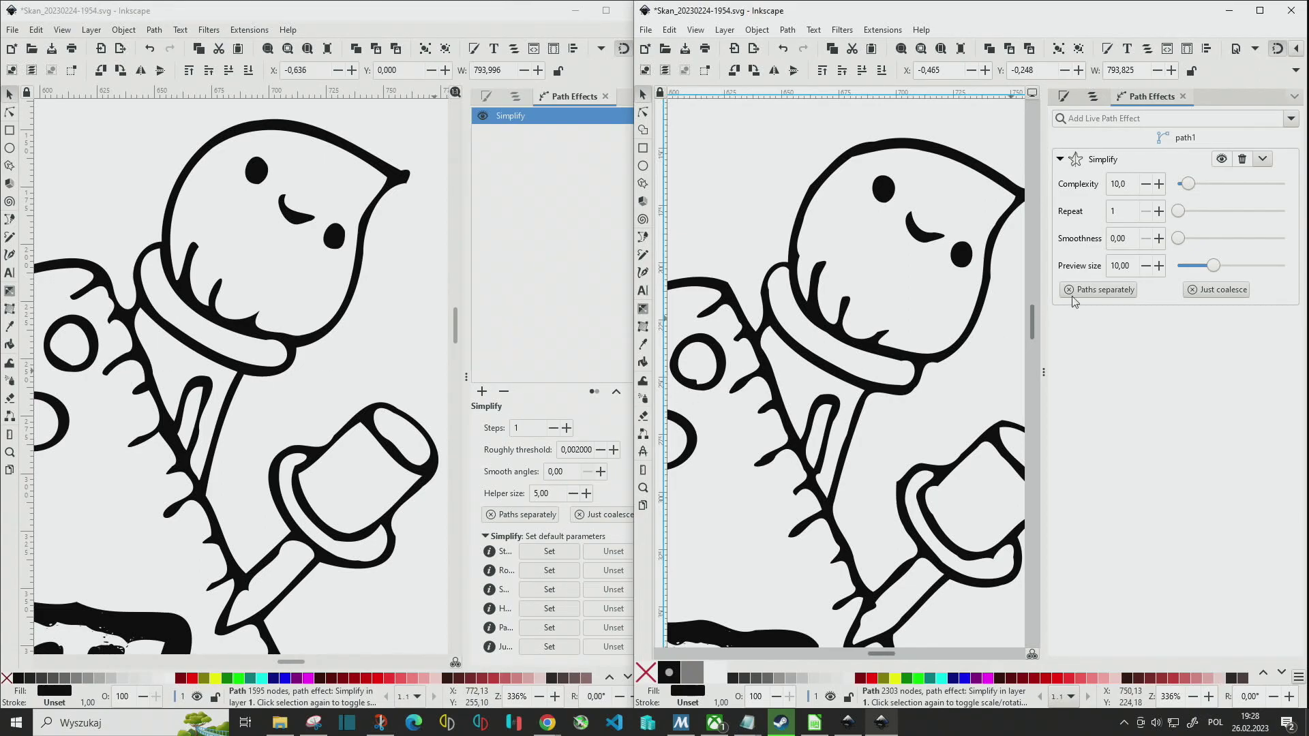
Raise the Simplify complexity from 10,0 to 20,0 to smooth the robot outlines.
left_click(1159, 185)
left_click(1159, 185)
left_click(1159, 184)
left_click(1159, 185)
left_click(1159, 185)
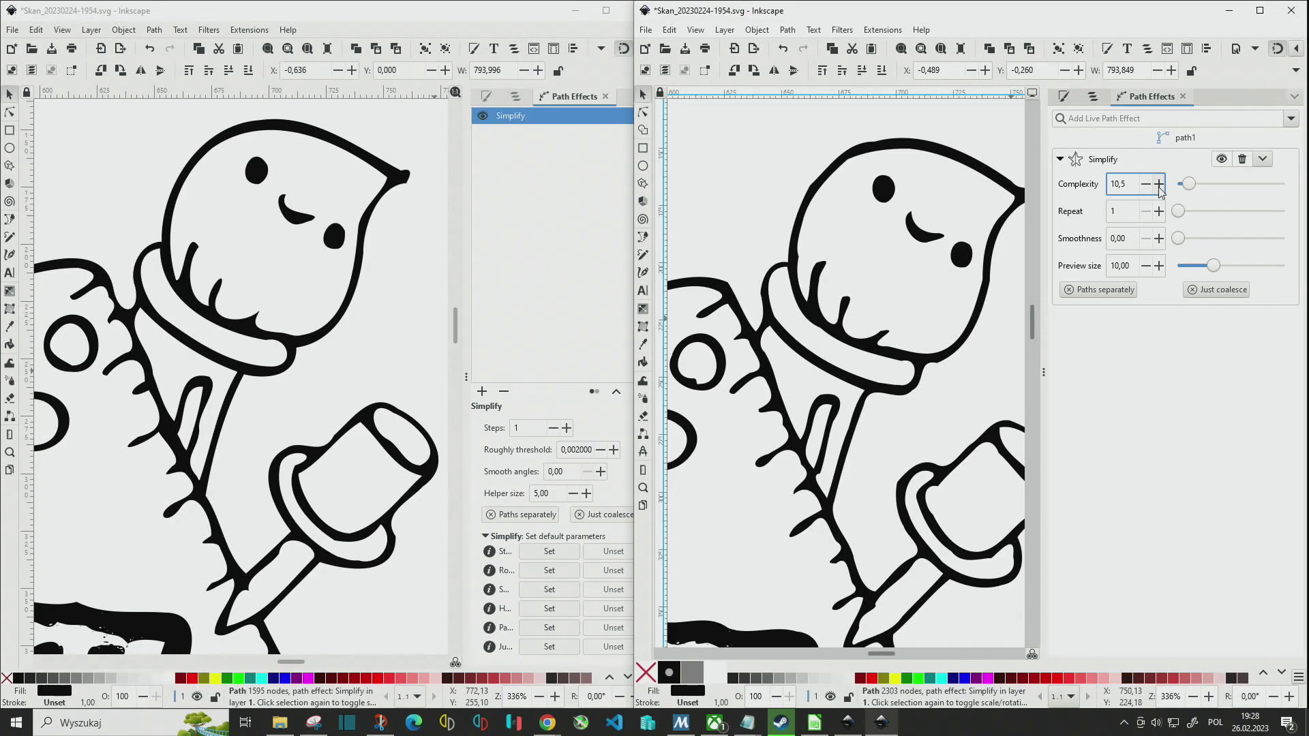
left_click(1159, 184)
left_click(1159, 185)
left_click(1158, 185)
left_click(1159, 185)
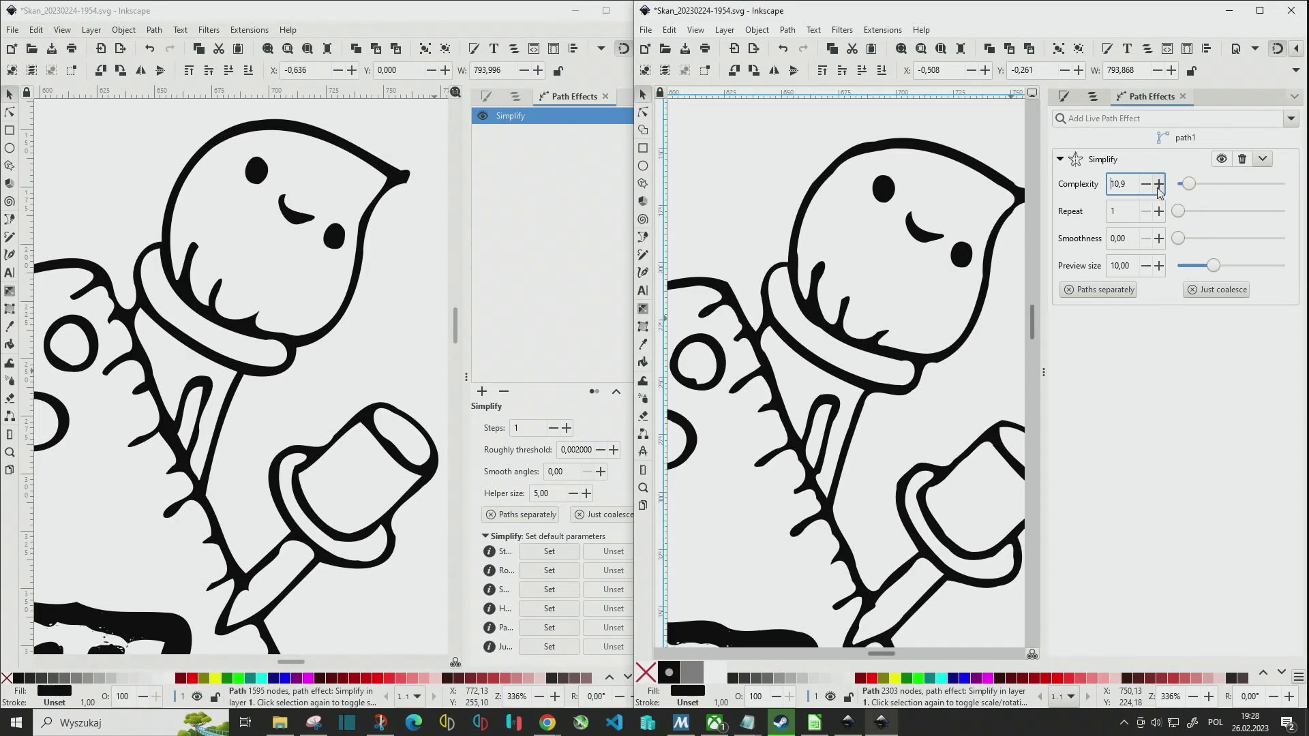
left_click_drag(1131, 184, 1105, 184)
type("20")
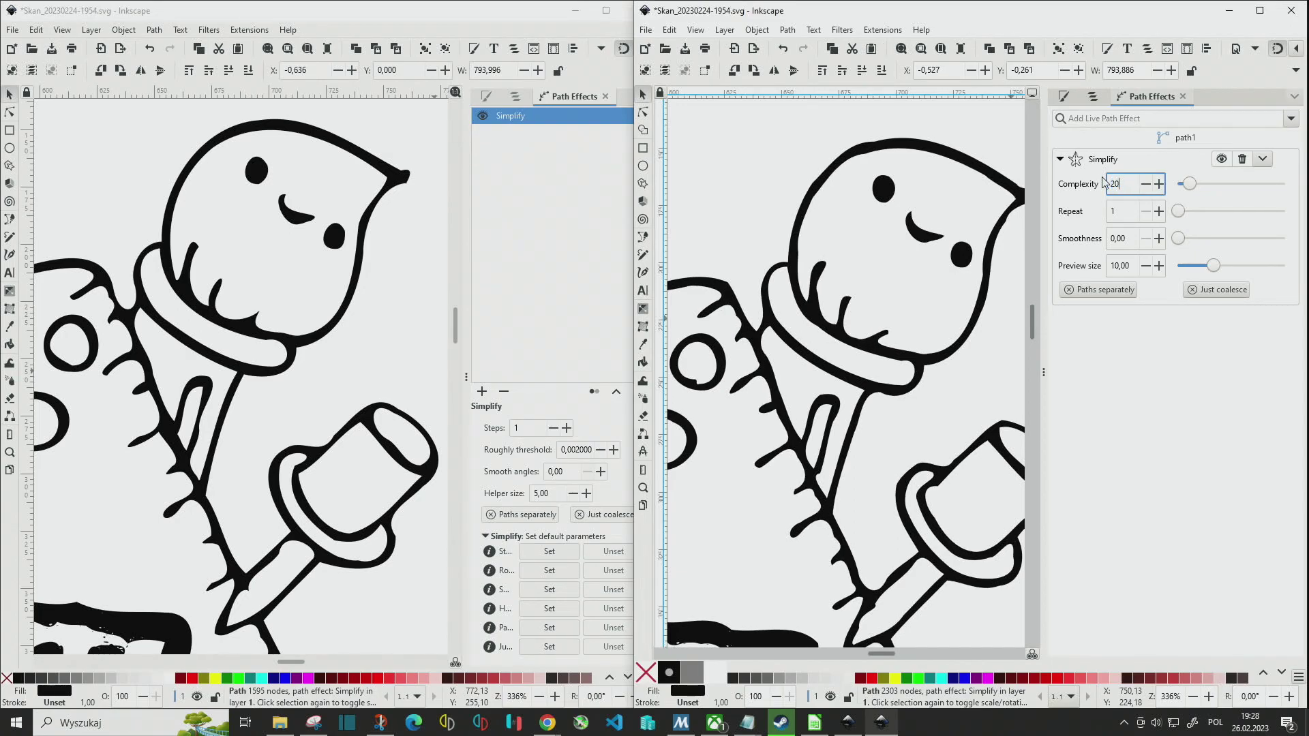
key("Return")
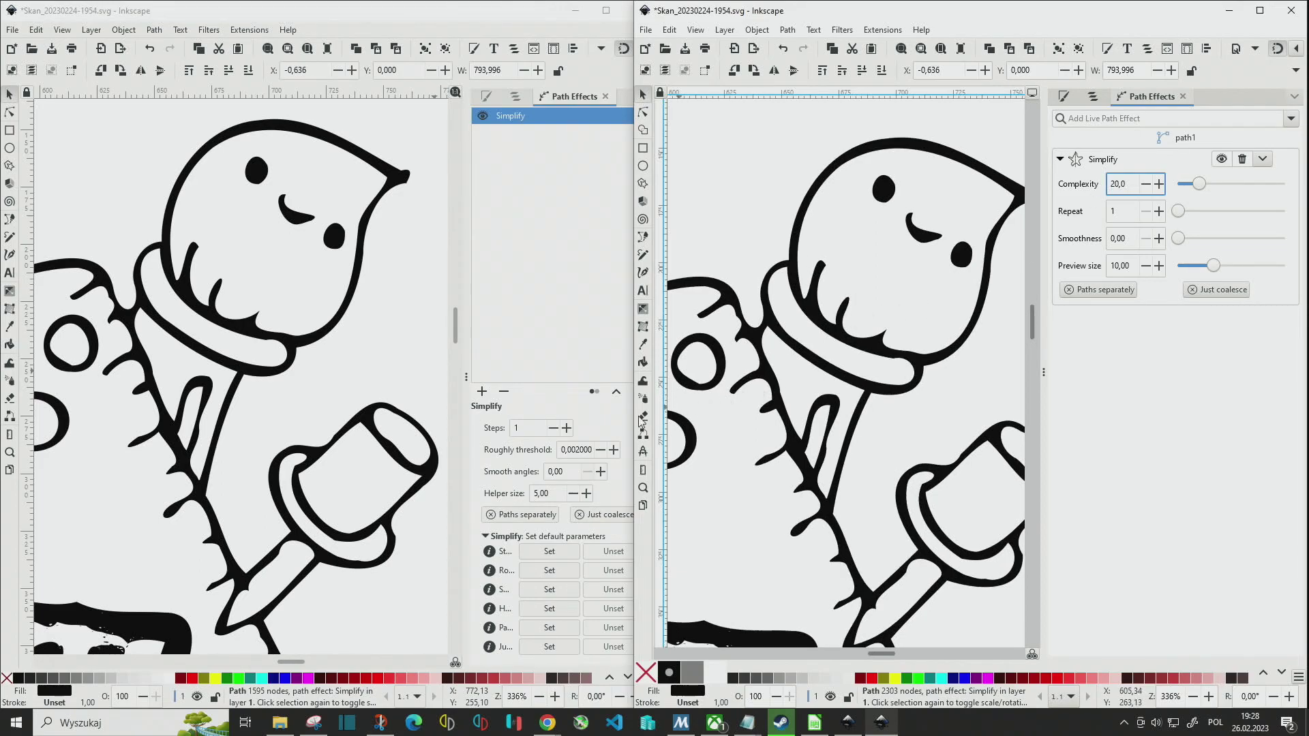
left_click(125, 368)
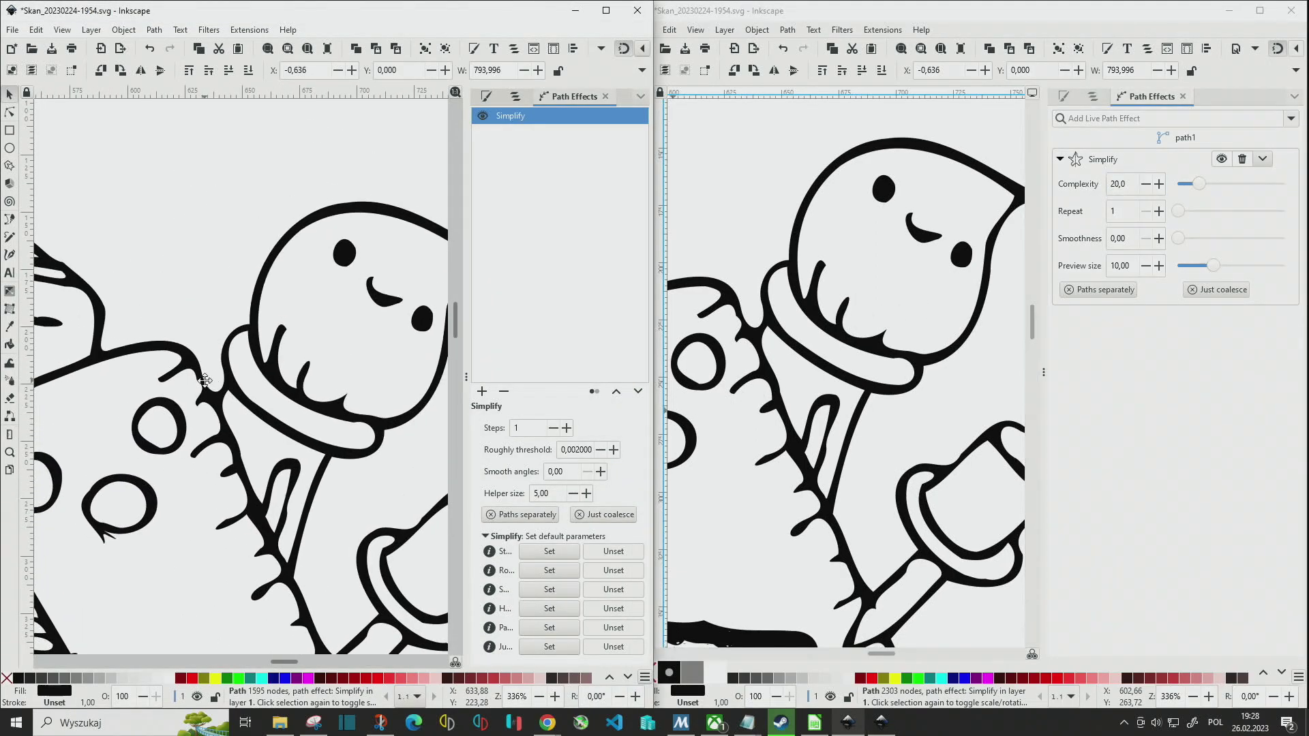
scroll(222, 396, "up", 3)
scroll(222, 396, "left", 4)
left_click_drag(222, 396, 133, 275)
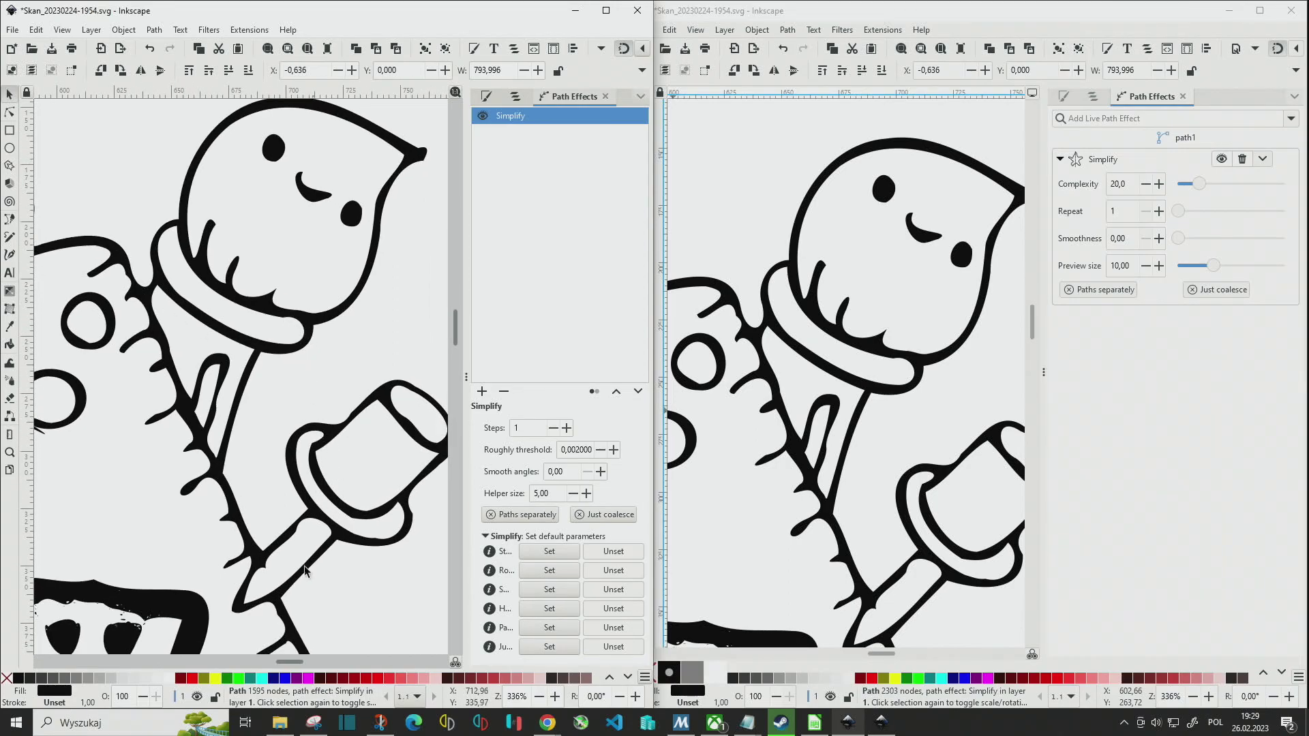
left_click(941, 524)
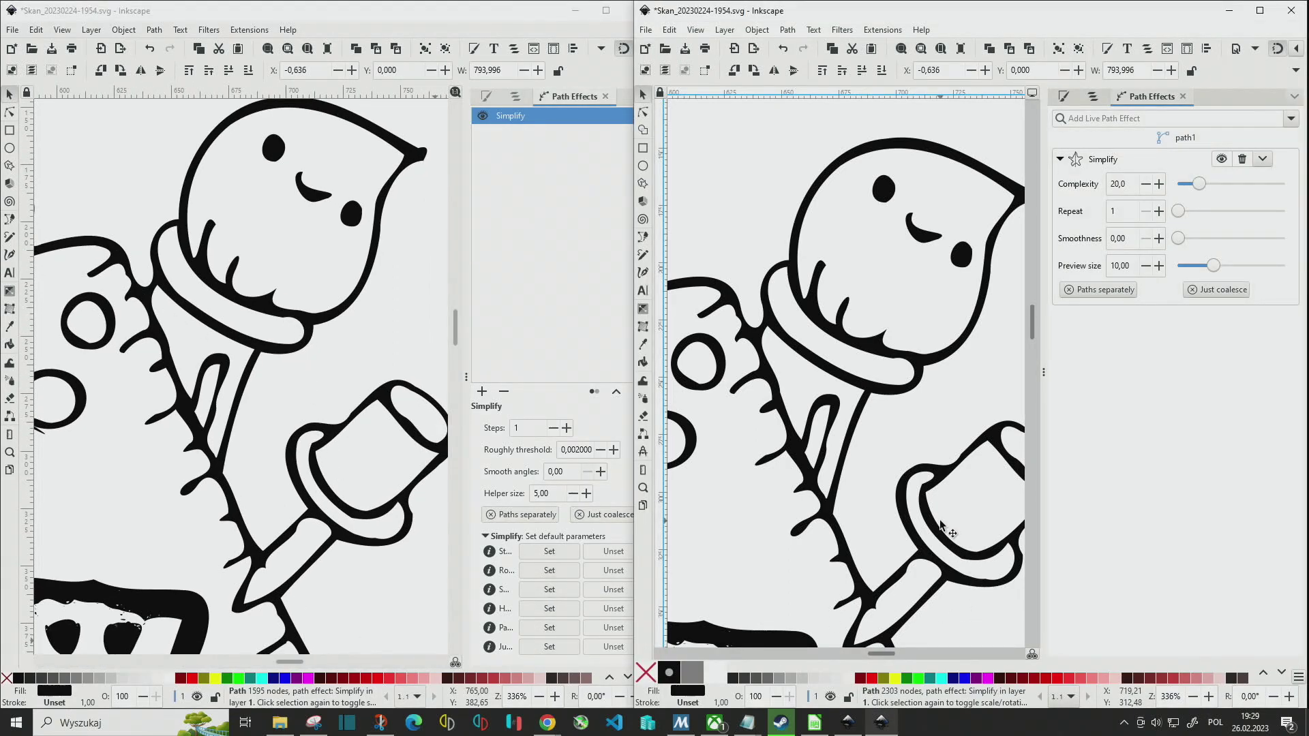
left_click(767, 201)
left_click(814, 235)
scroll(770, 346, "left", 2)
scroll(770, 346, "up", 1)
scroll(771, 347, "down", 2)
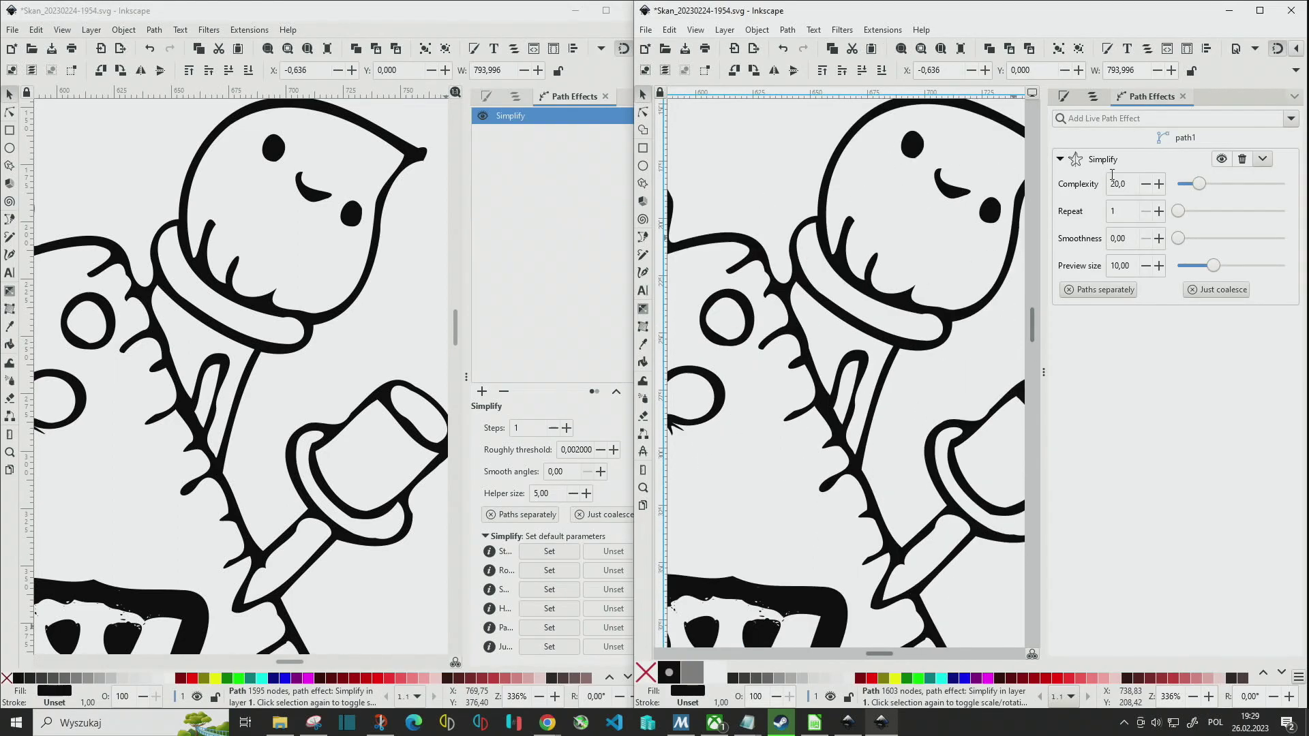
left_click(1145, 184)
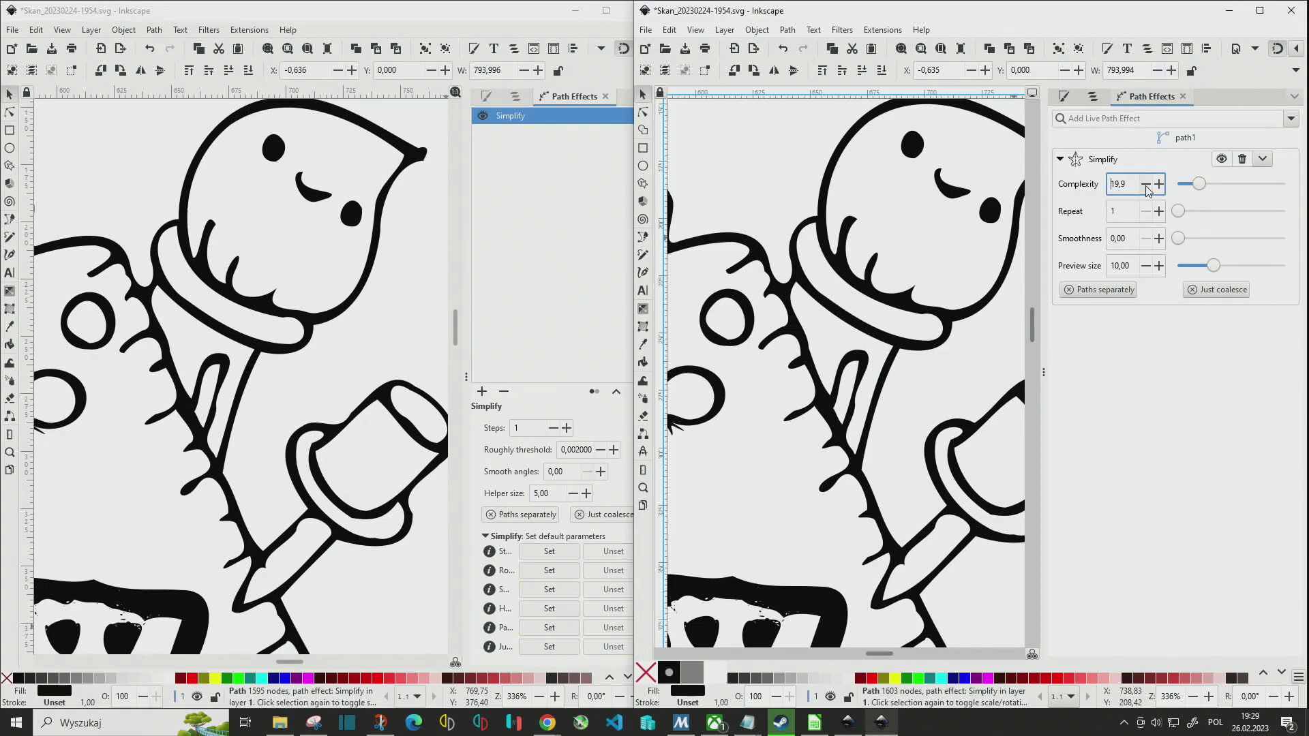
left_click(1157, 184)
left_click(1157, 184)
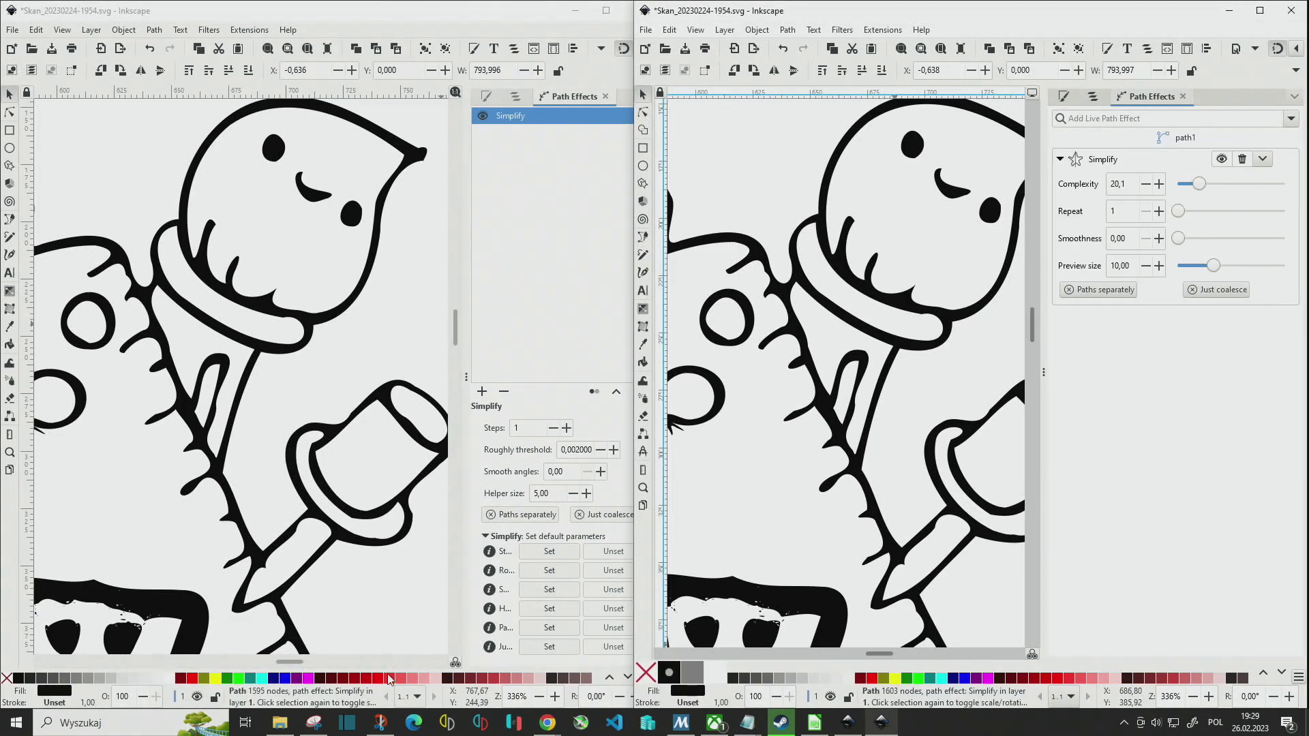
left_click(1158, 184)
left_click(1159, 184)
left_click(1159, 184)
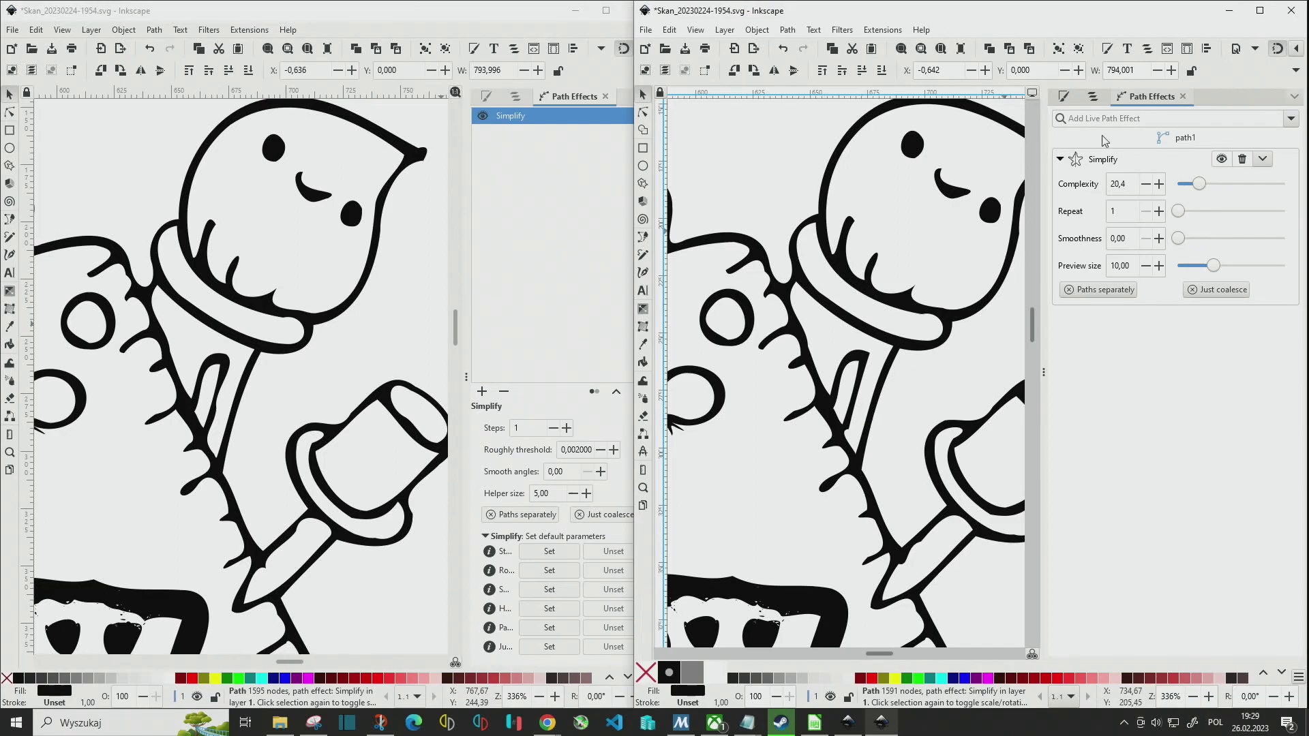
left_click(1145, 184)
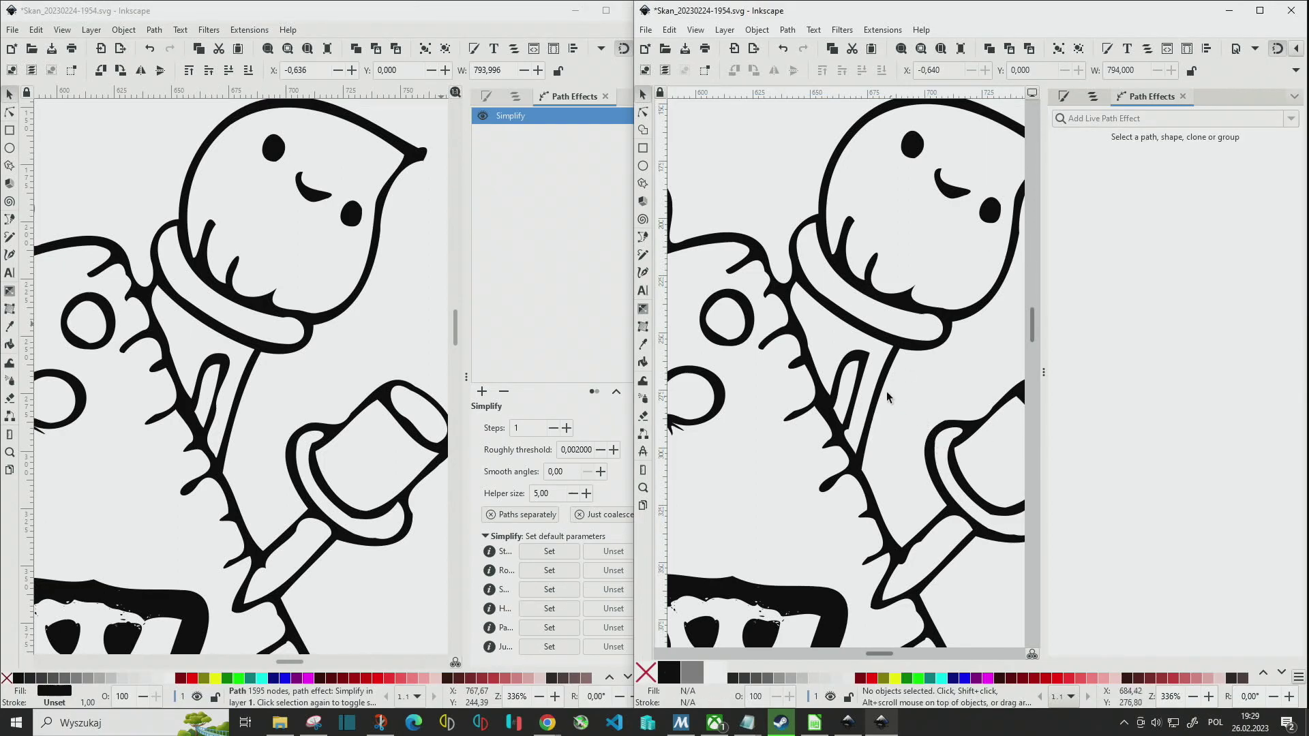
left_click(957, 370)
left_click(882, 390)
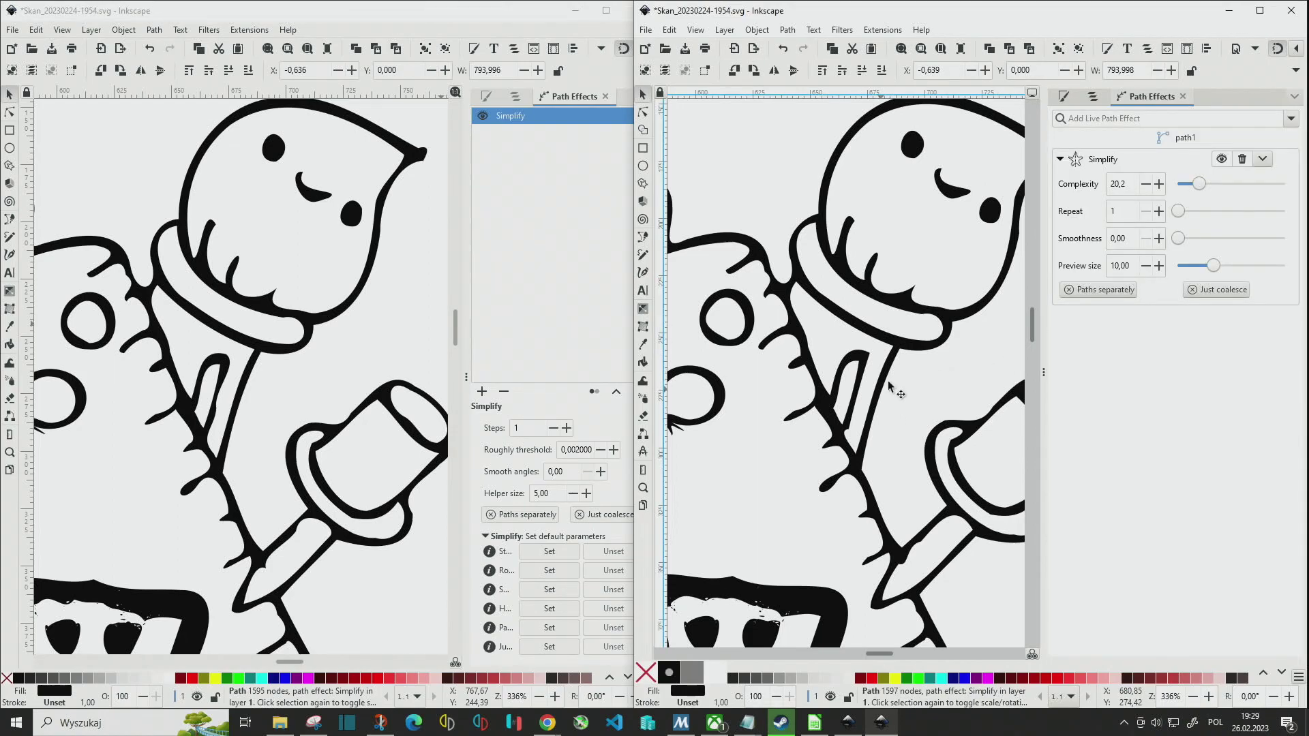
scroll(906, 266, "up", 1)
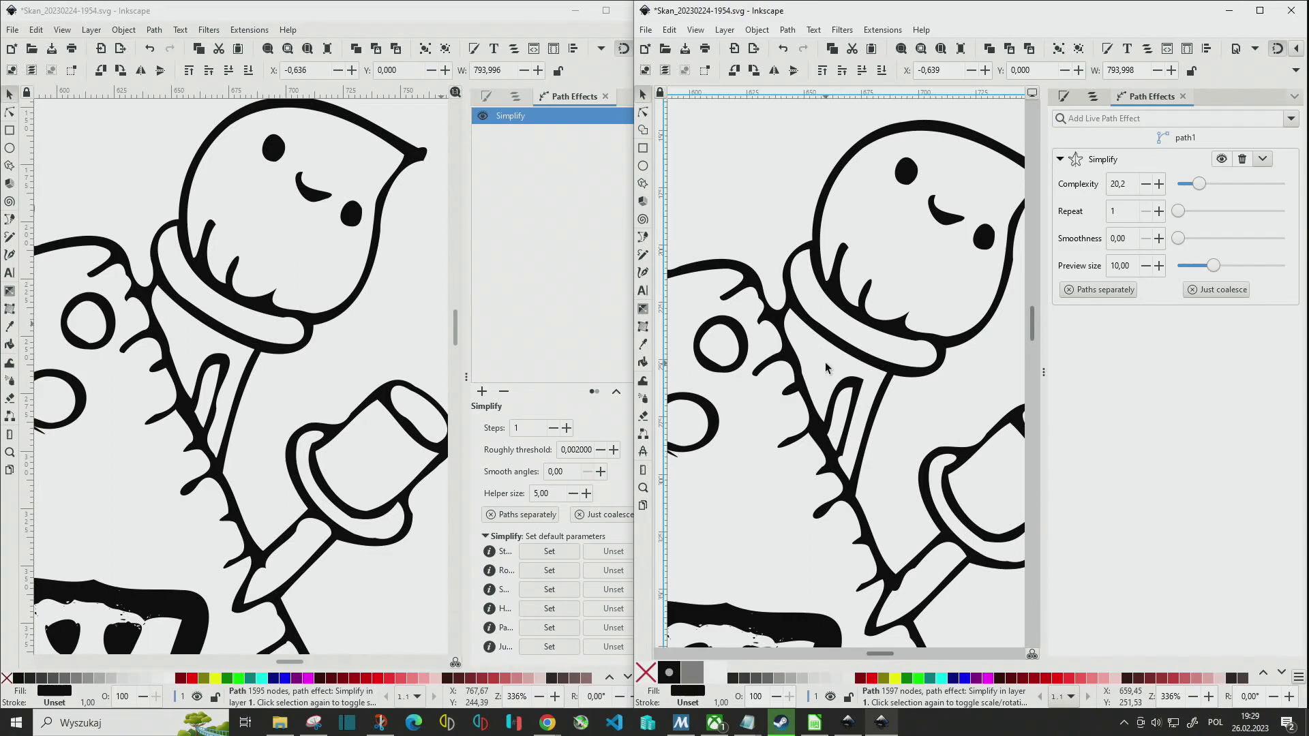
double_click(1145, 184)
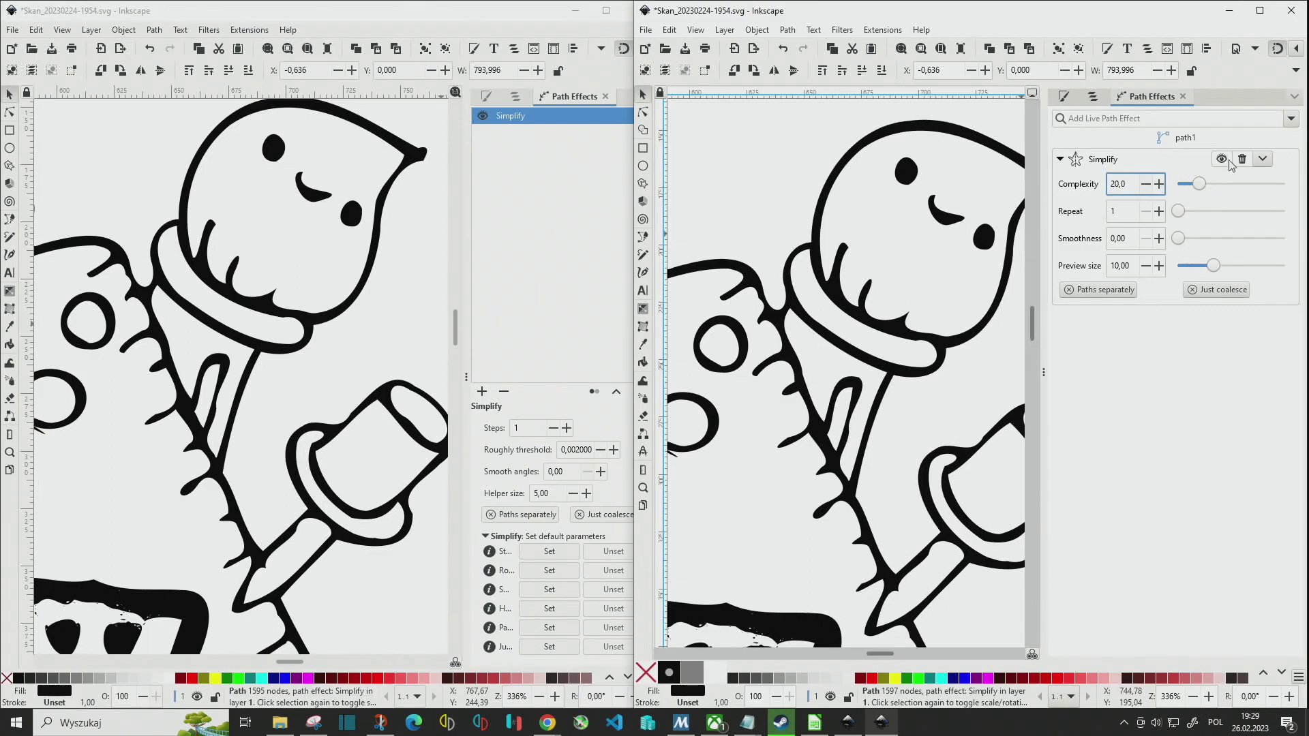
Set the Simplify repeat to 2 and lower the complexity to 0,1.
left_click(1192, 211)
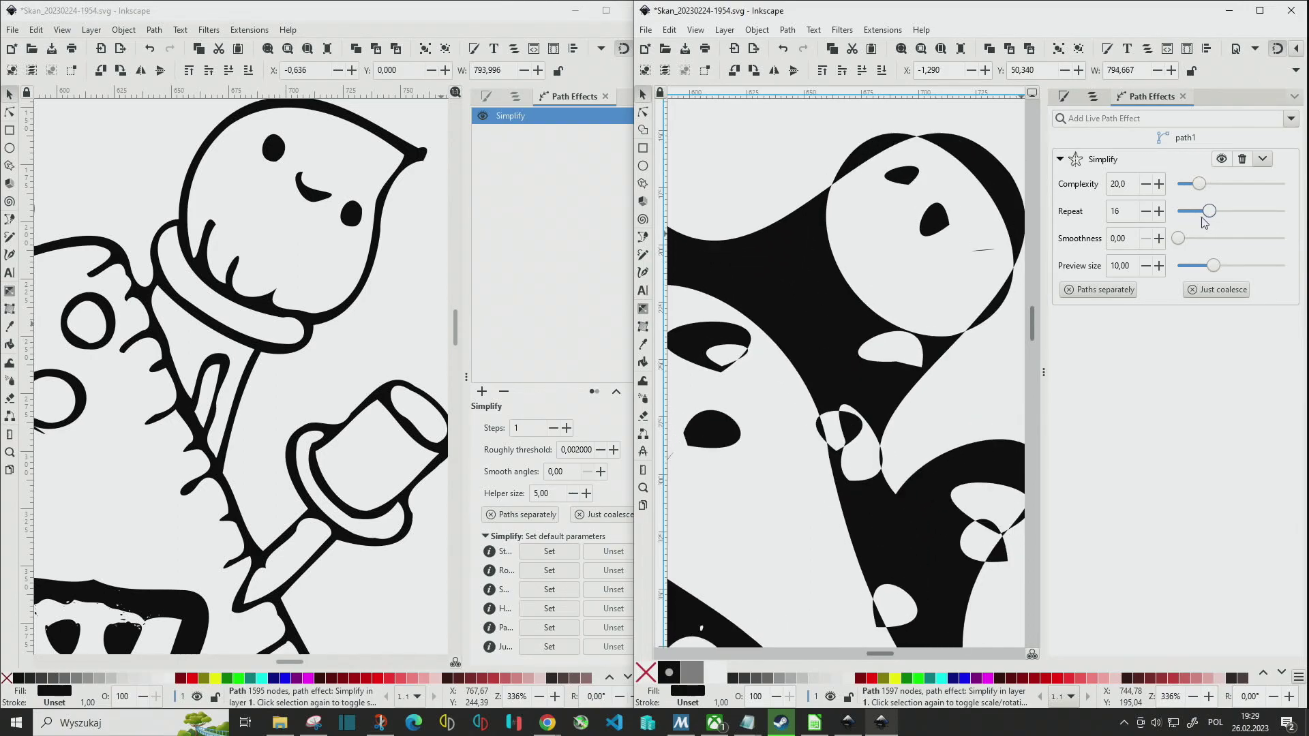
mouse_move(1191, 218)
left_mouse_down()
mouse_move(1177, 212)
mouse_move(1188, 190)
mouse_move(1190, 216)
mouse_move(1174, 214)
left_mouse_up()
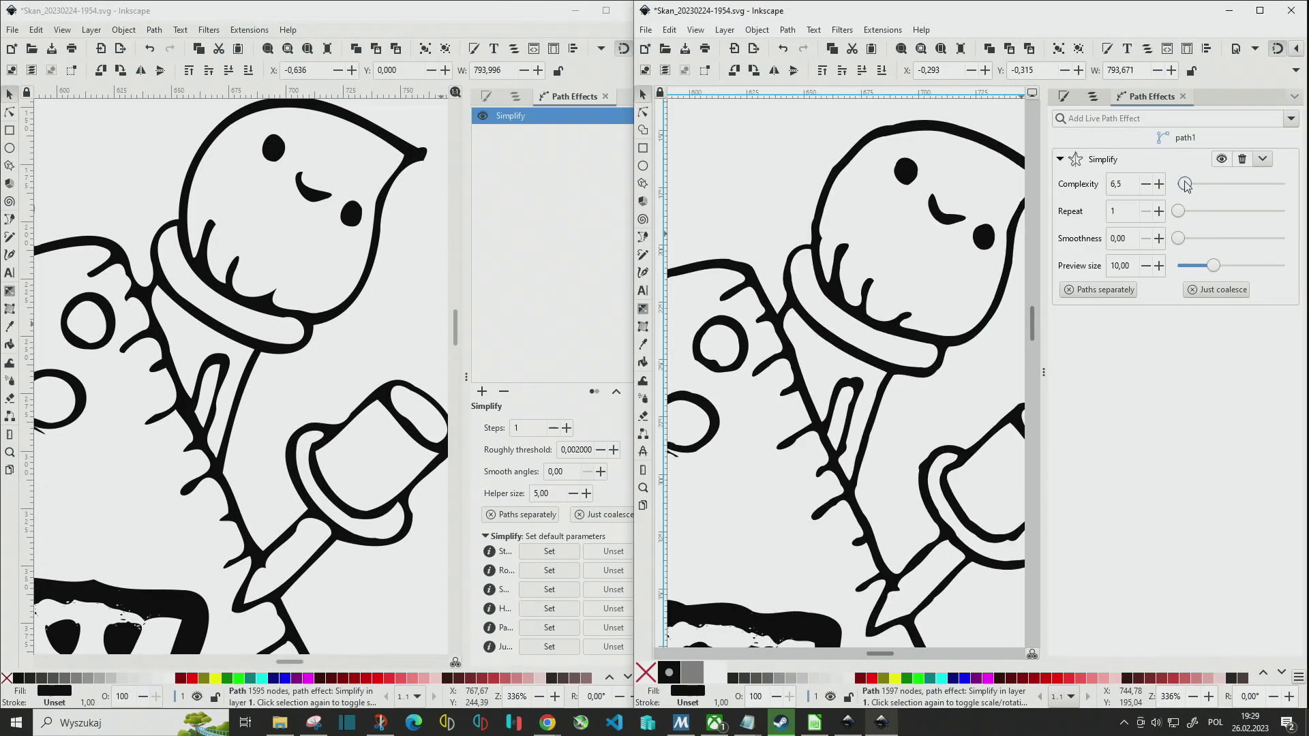
scroll(1185, 185, "down", 1)
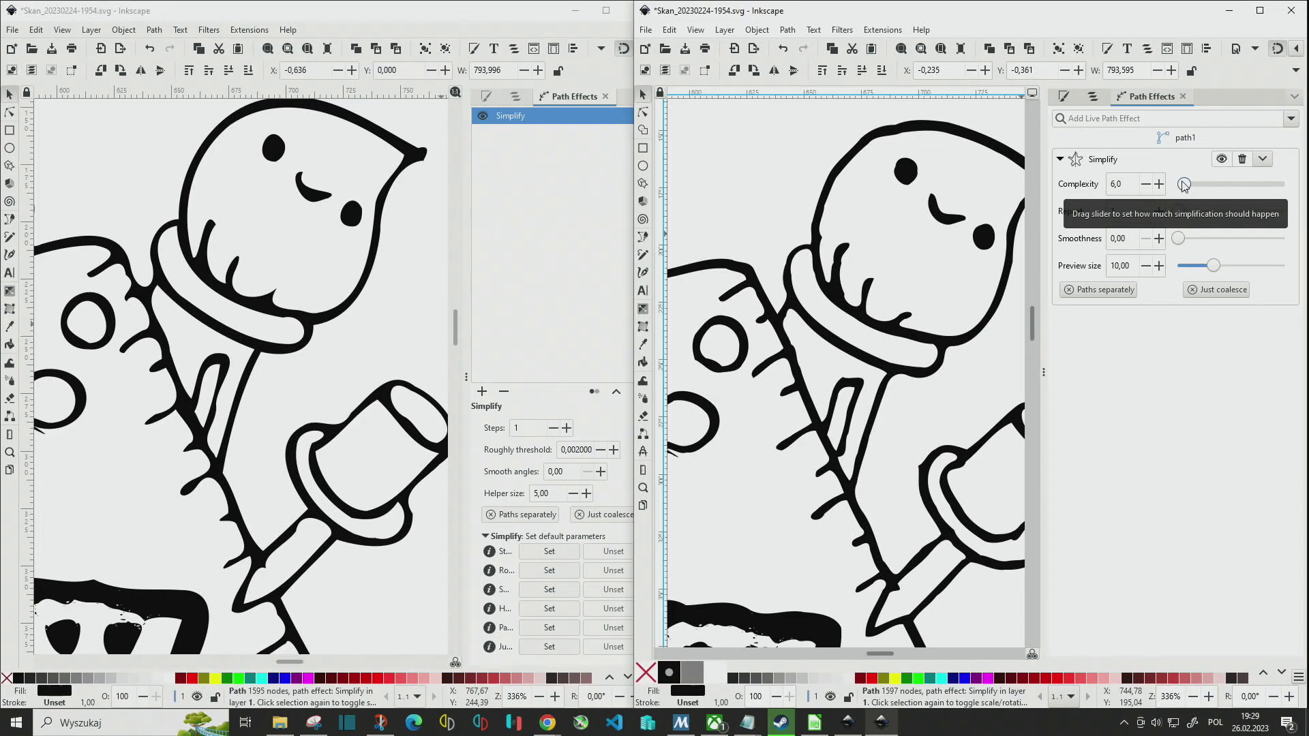
scroll(1183, 185, "down", 1)
scroll(1184, 186, "down", 1)
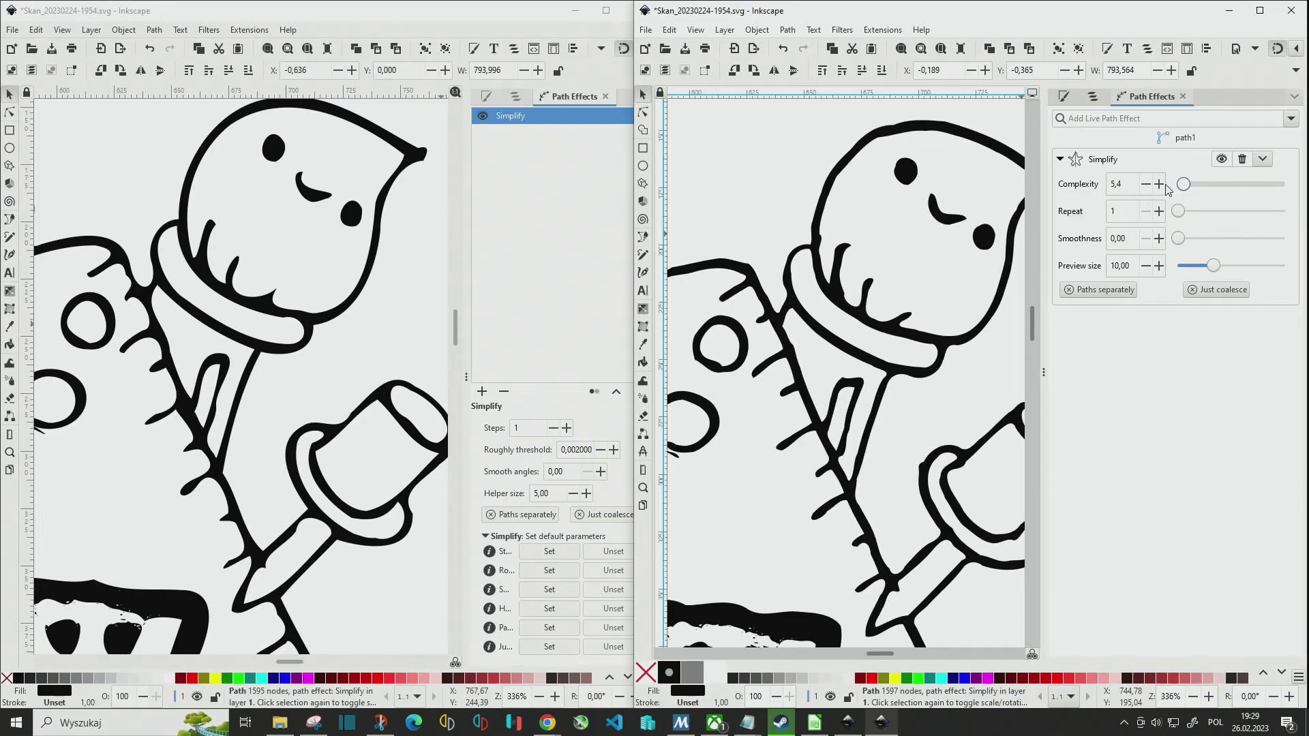
scroll(1178, 213, "up", 1)
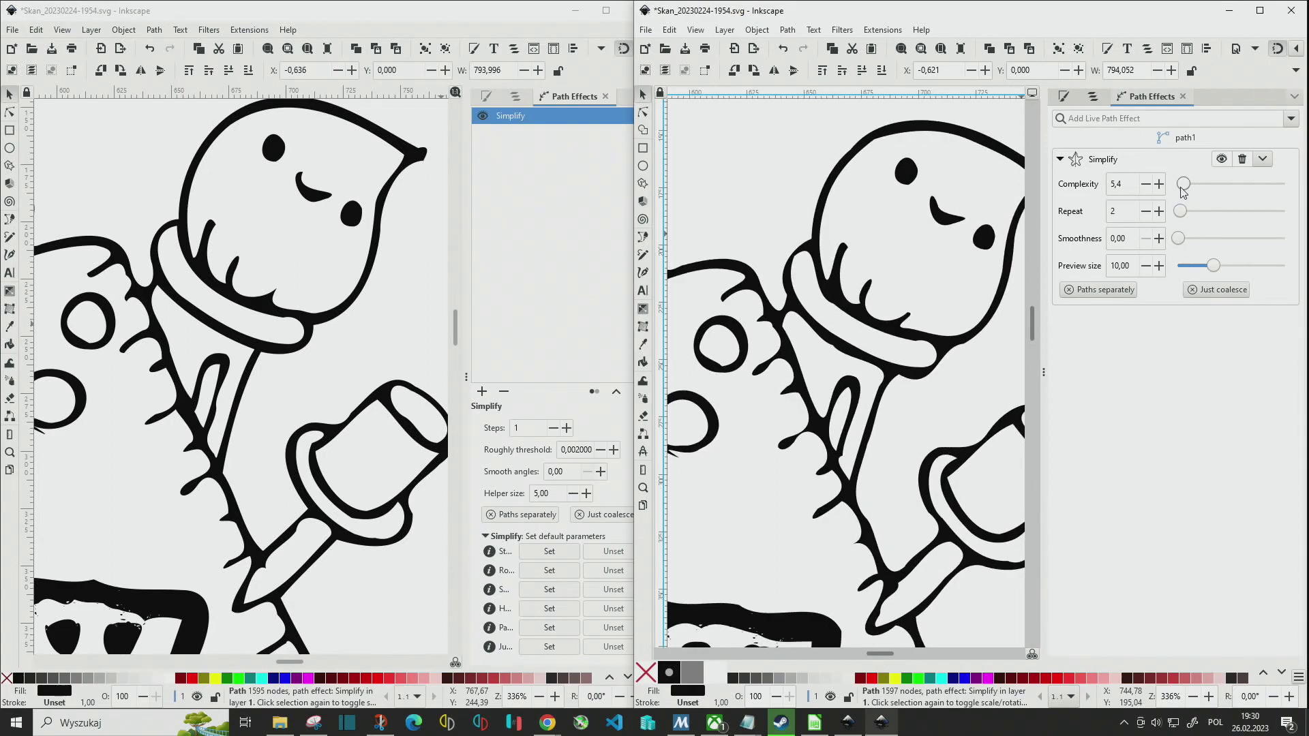
left_click_drag(1182, 190, 1180, 191)
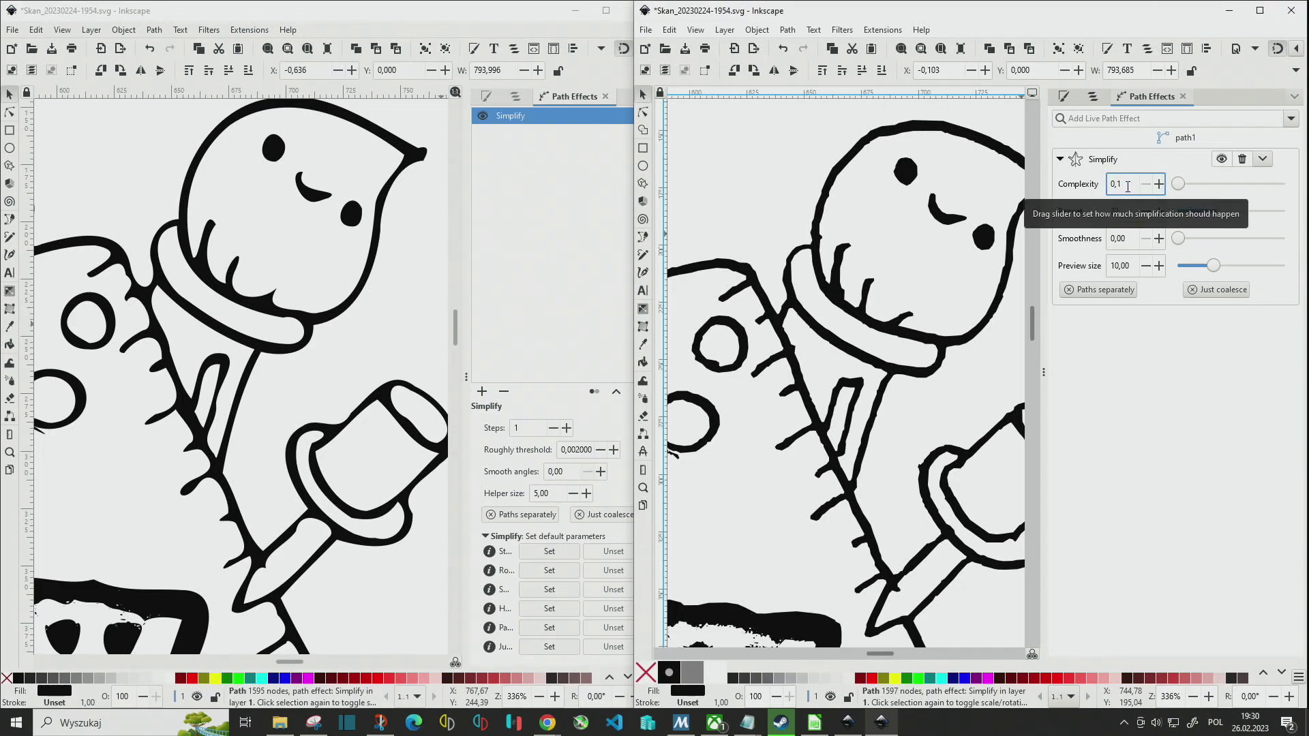
Set the Simplify complexity to 1 and try several Repeat counts.
key("BackSpace")
key("BackSpace")
key("BackSpace")
type("1")
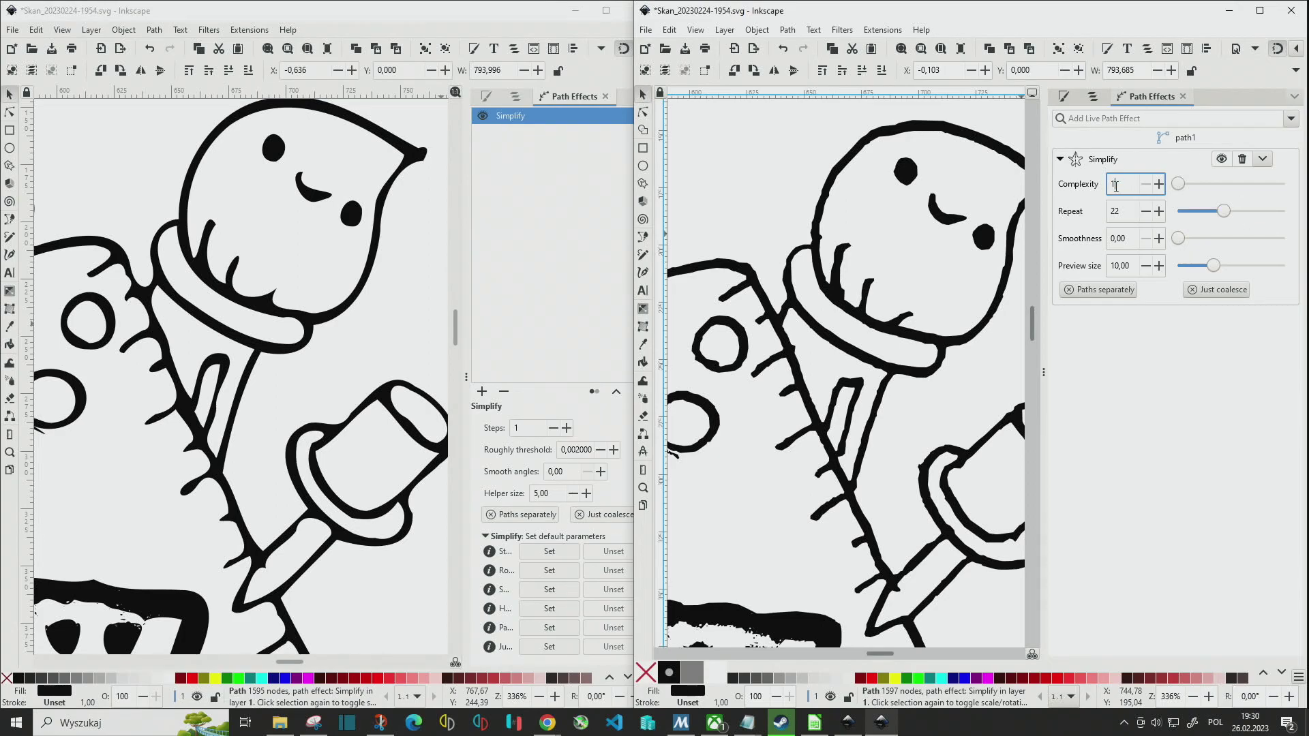
key("Return")
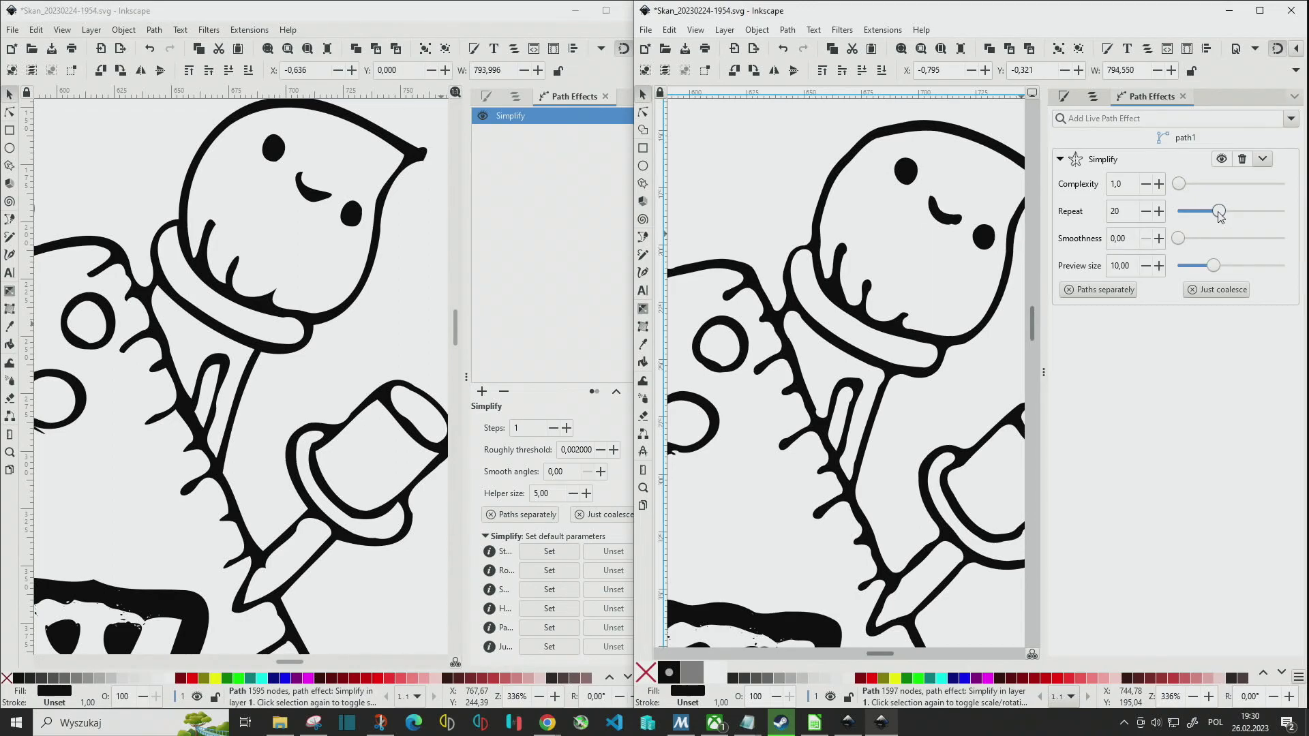
left_click_drag(1222, 216, 1207, 216)
left_click(1193, 212)
scroll(1182, 225, "down", 2)
scroll(1172, 225, "down", 2)
Set complexity to 2,0, return Repeat to 1, and reselect the robot path.
double_click(1118, 184)
type("2")
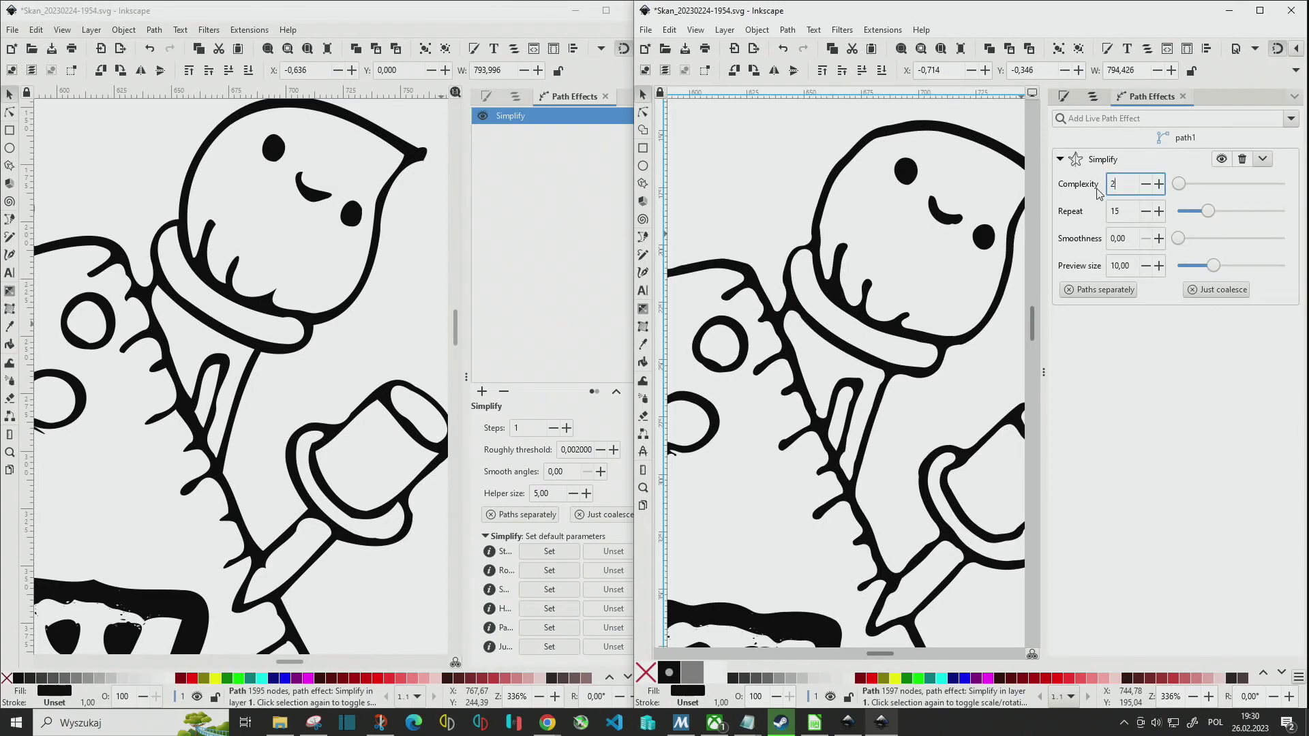
key("Return")
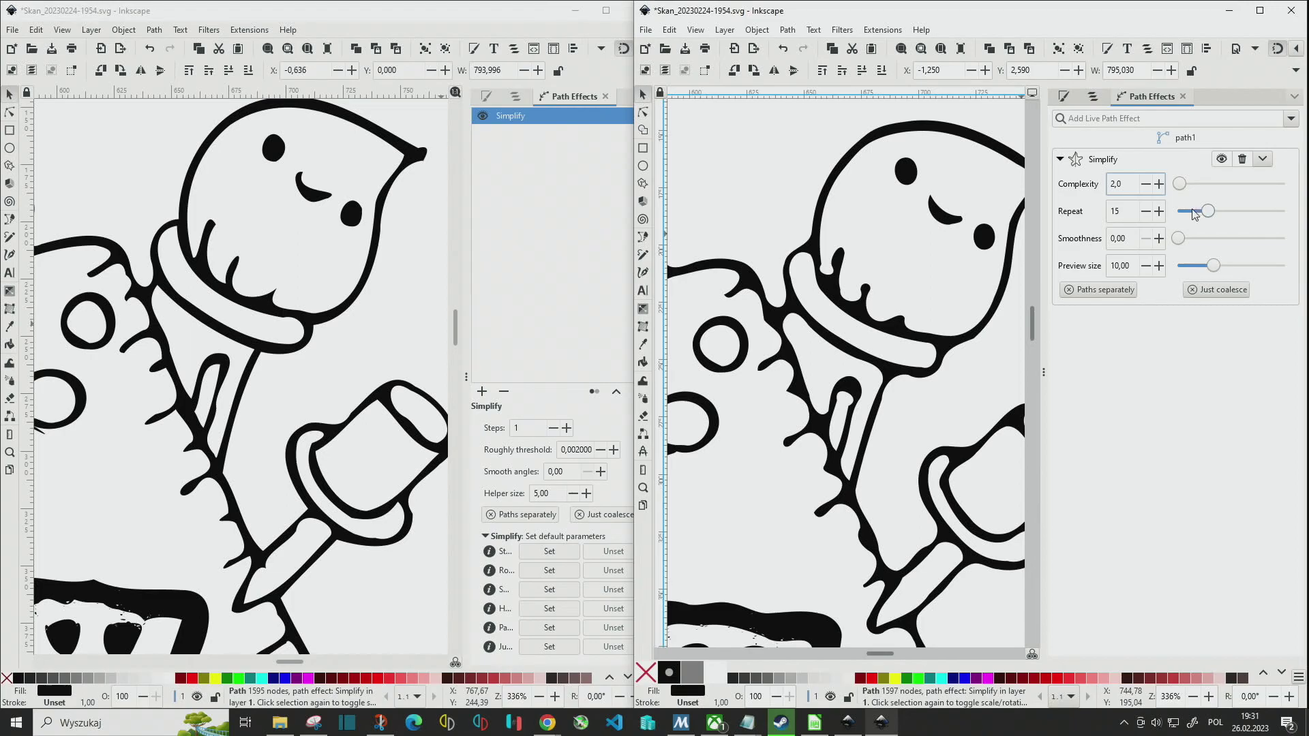
left_click(1186, 214)
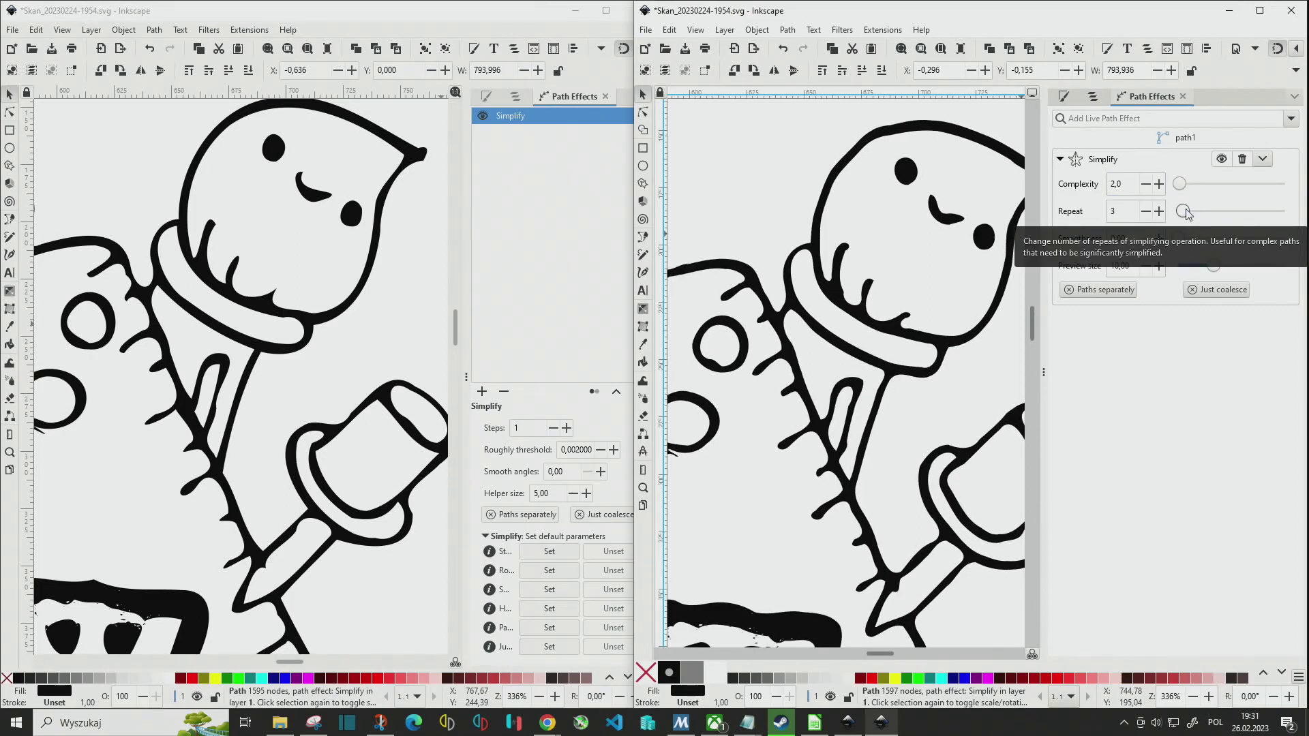
mouse_move(1188, 213)
left_mouse_down()
mouse_move(1198, 216)
mouse_move(1165, 216)
left_mouse_up()
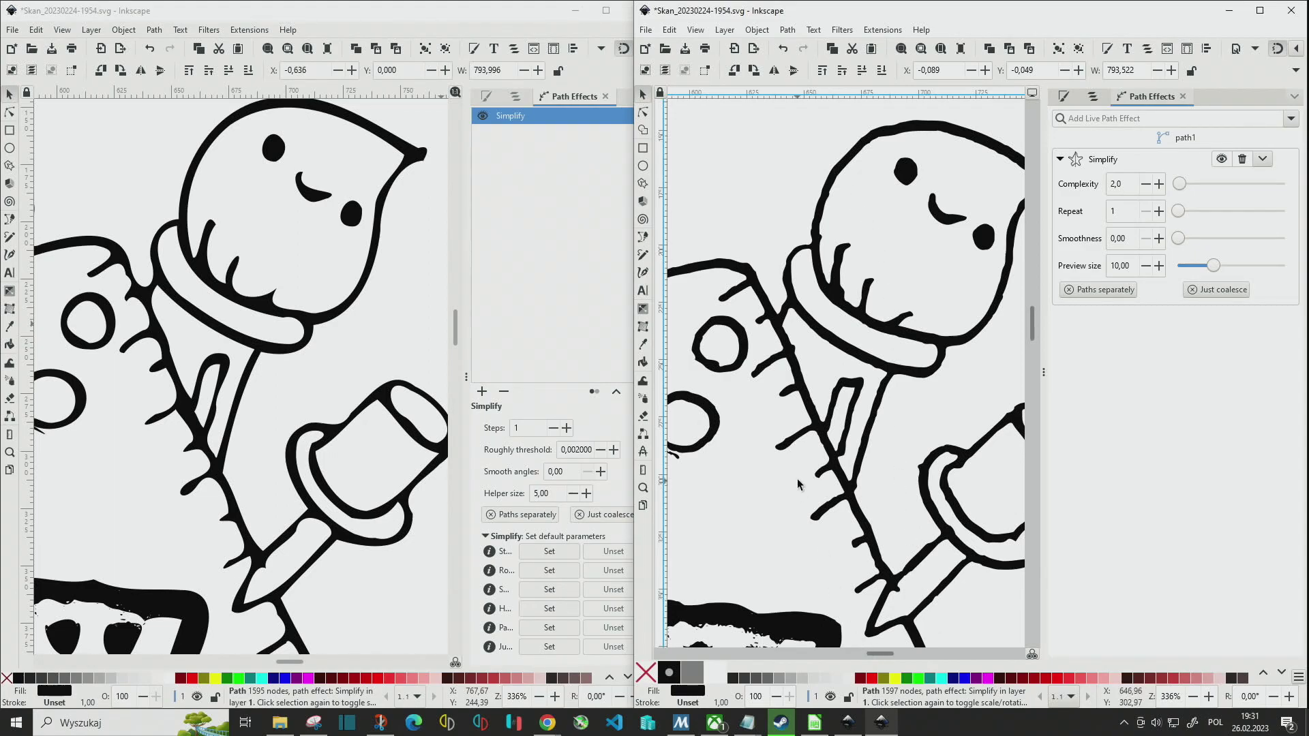
left_click(811, 447)
left_click(856, 310)
mouse_move(1180, 239)
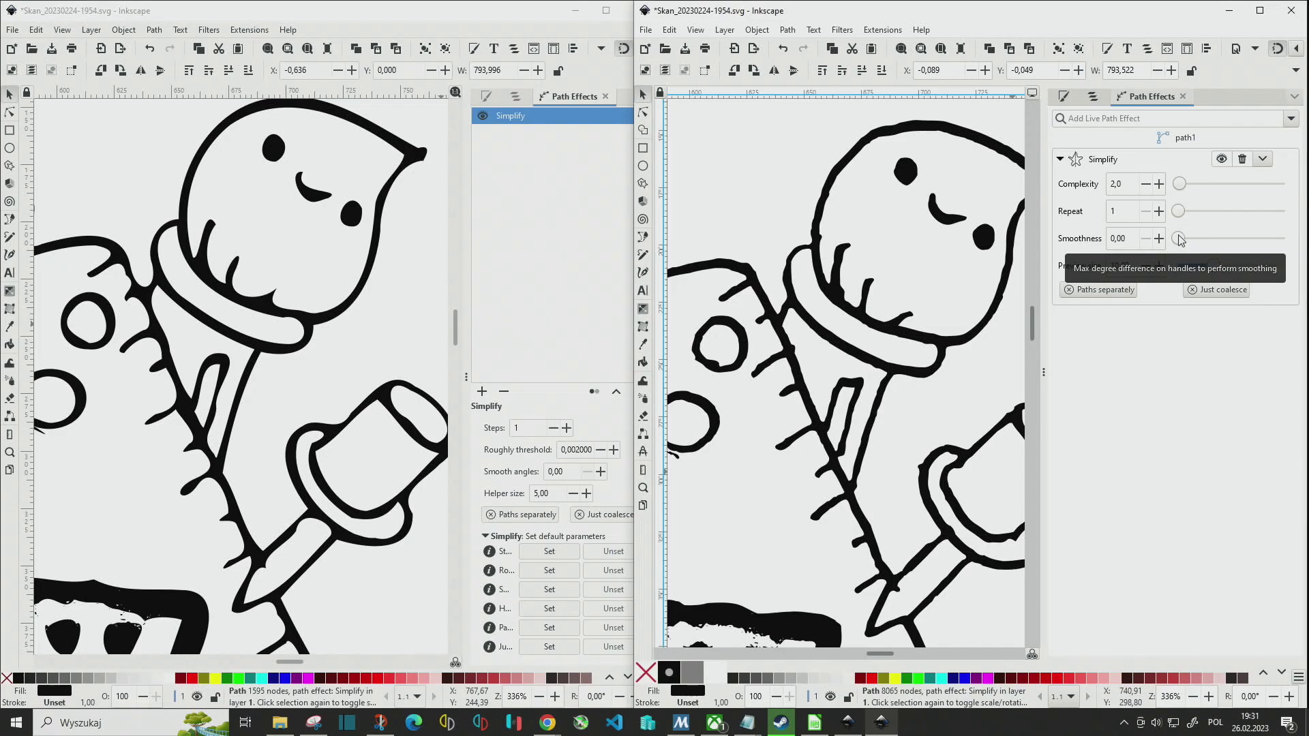
Try smoothness and reset it to 0,00, then raise complexity to 5,9 and test Repeat.
left_click(1193, 240)
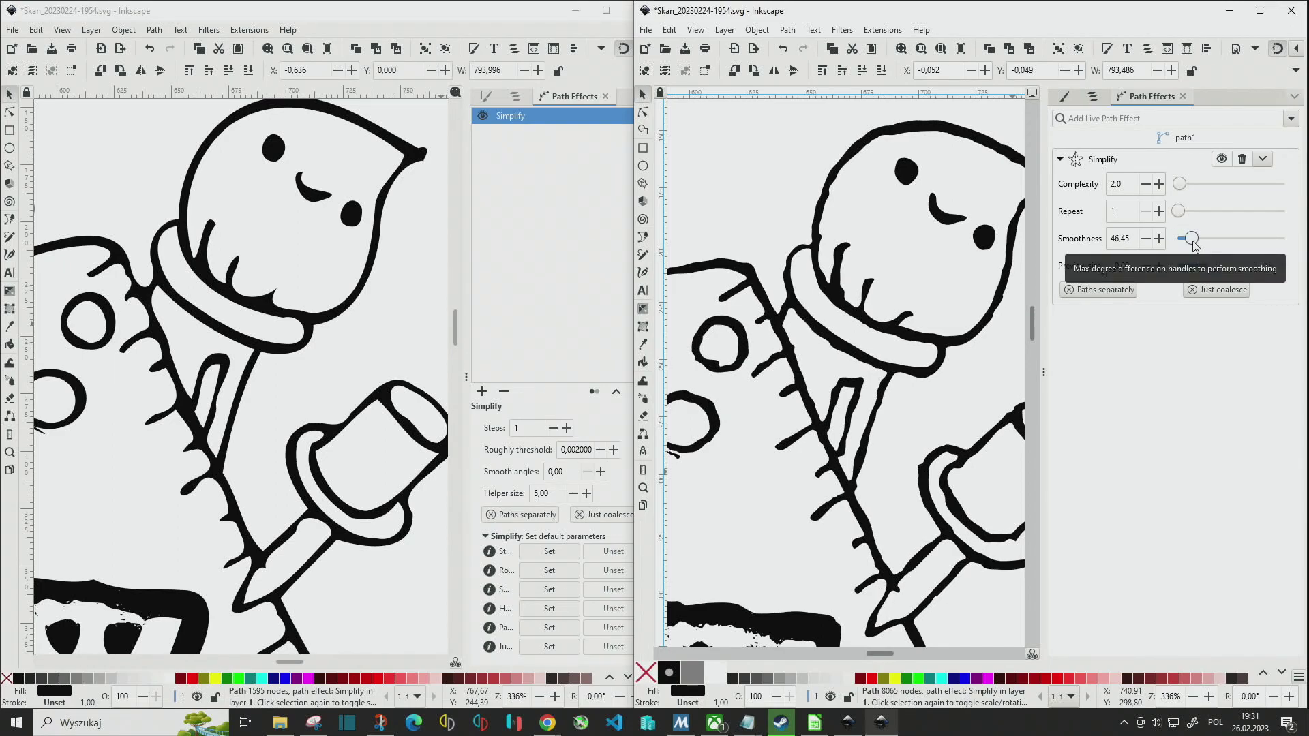
left_click_drag(1190, 239, 1173, 240)
left_click(1182, 188)
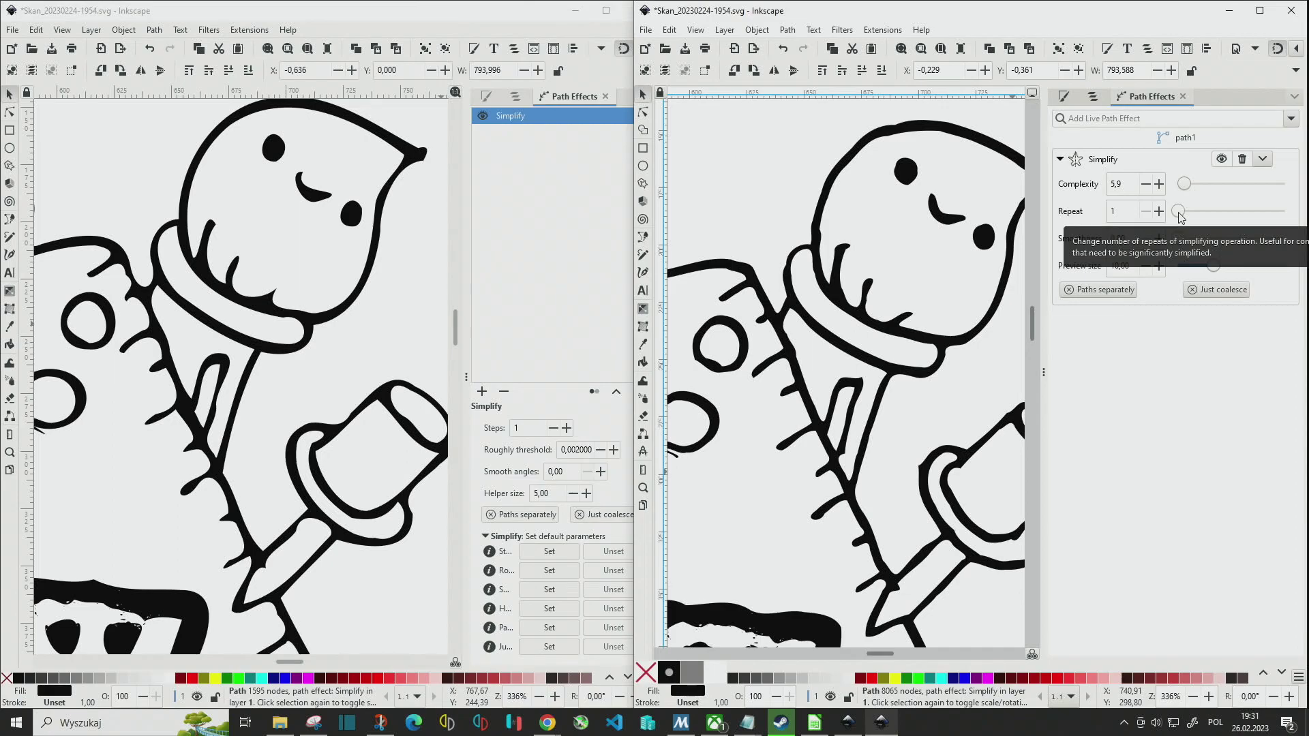
mouse_move(1180, 217)
left_mouse_down()
mouse_move(1238, 225)
mouse_move(1151, 221)
mouse_move(1194, 253)
mouse_move(1169, 243)
left_mouse_up()
Test Simplify complexity values of 2,0, 1,4 and 3,3.
double_click(1132, 186)
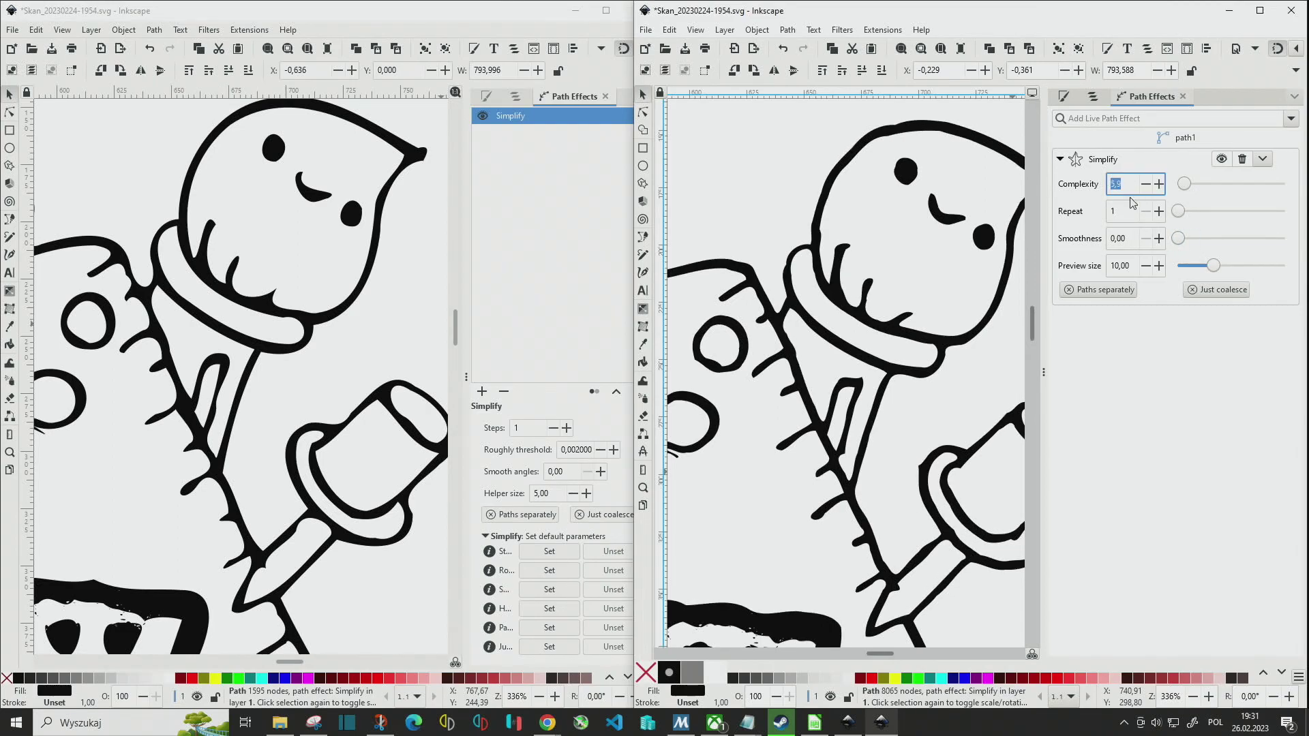
left_click(1183, 187)
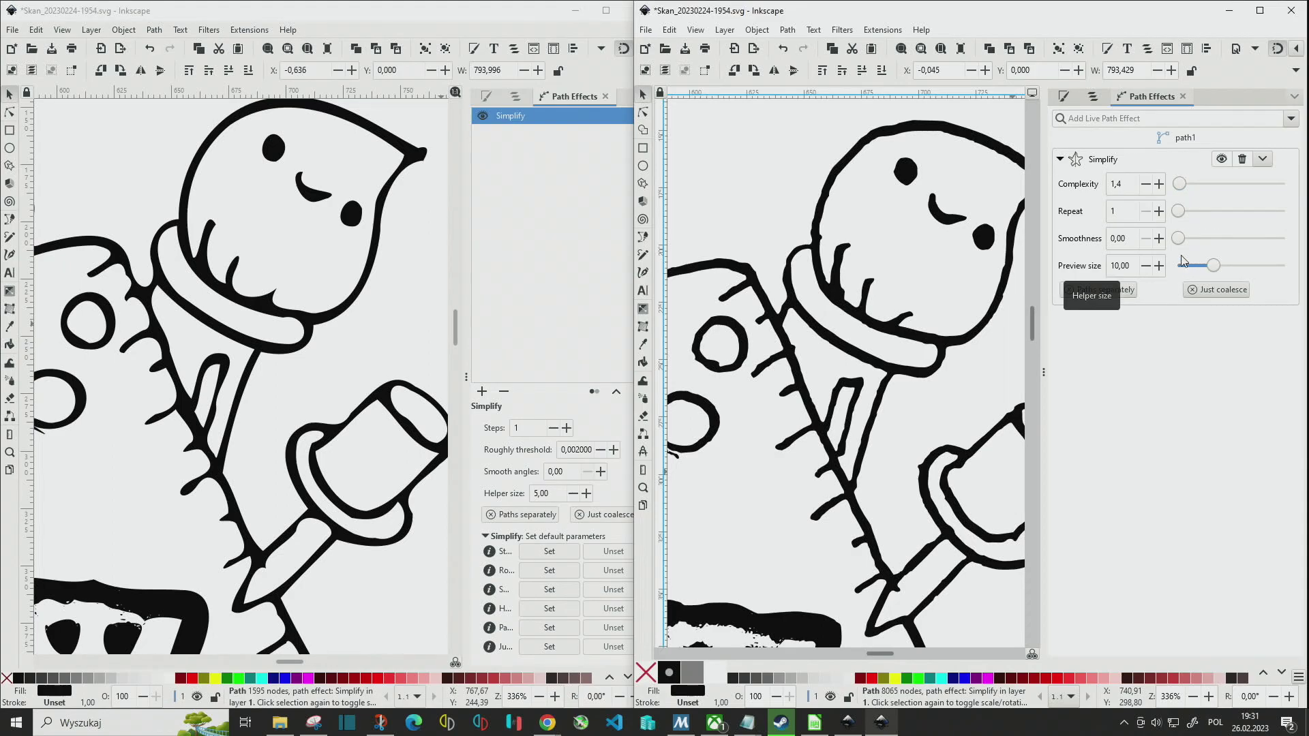
left_click(1183, 186)
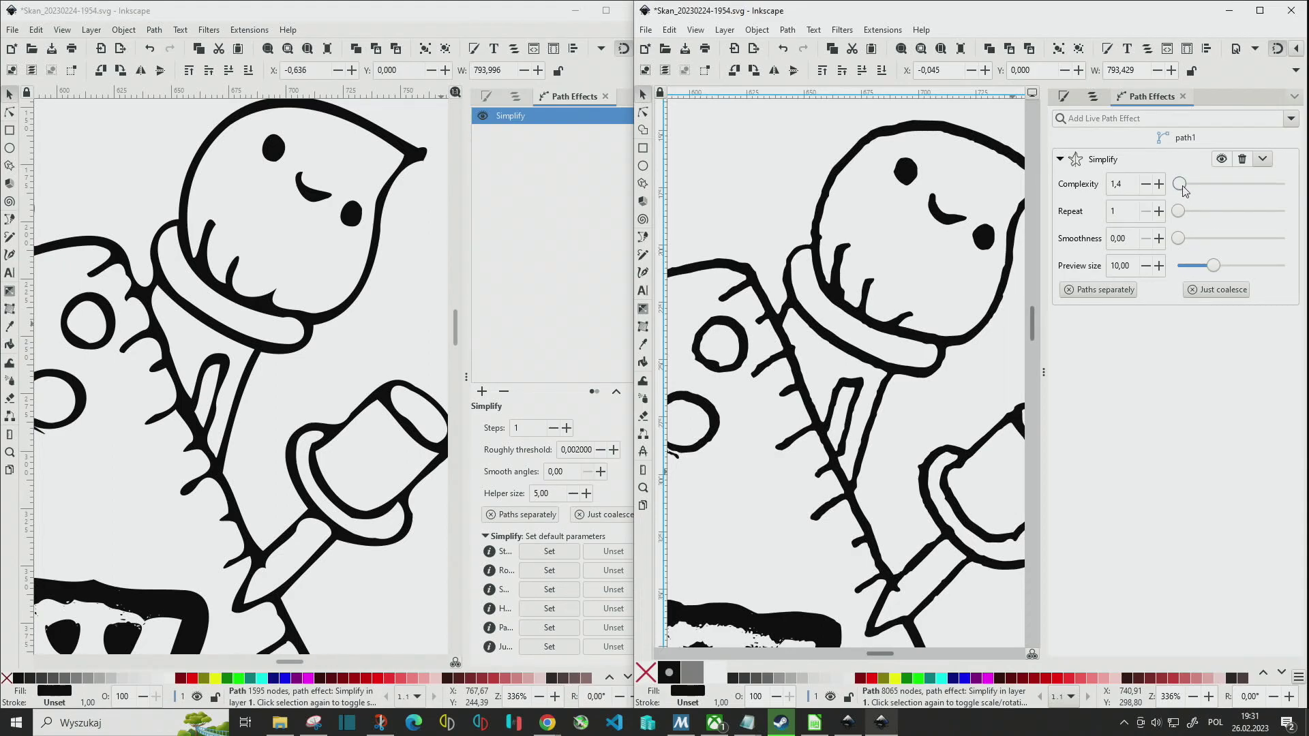
left_click(1182, 188)
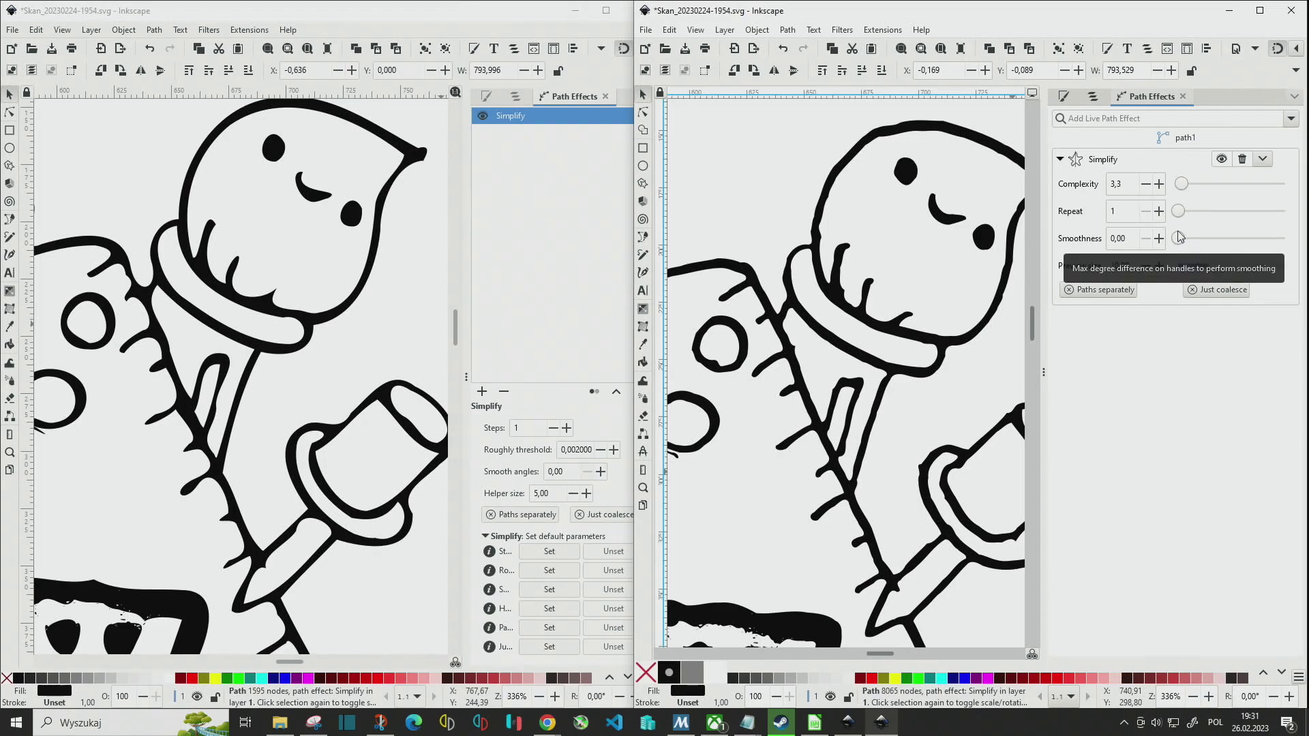
Drop the complexity to 0,1, then settle it at 0,4 while adjusting Repeat.
scroll(1194, 218, "up", 4)
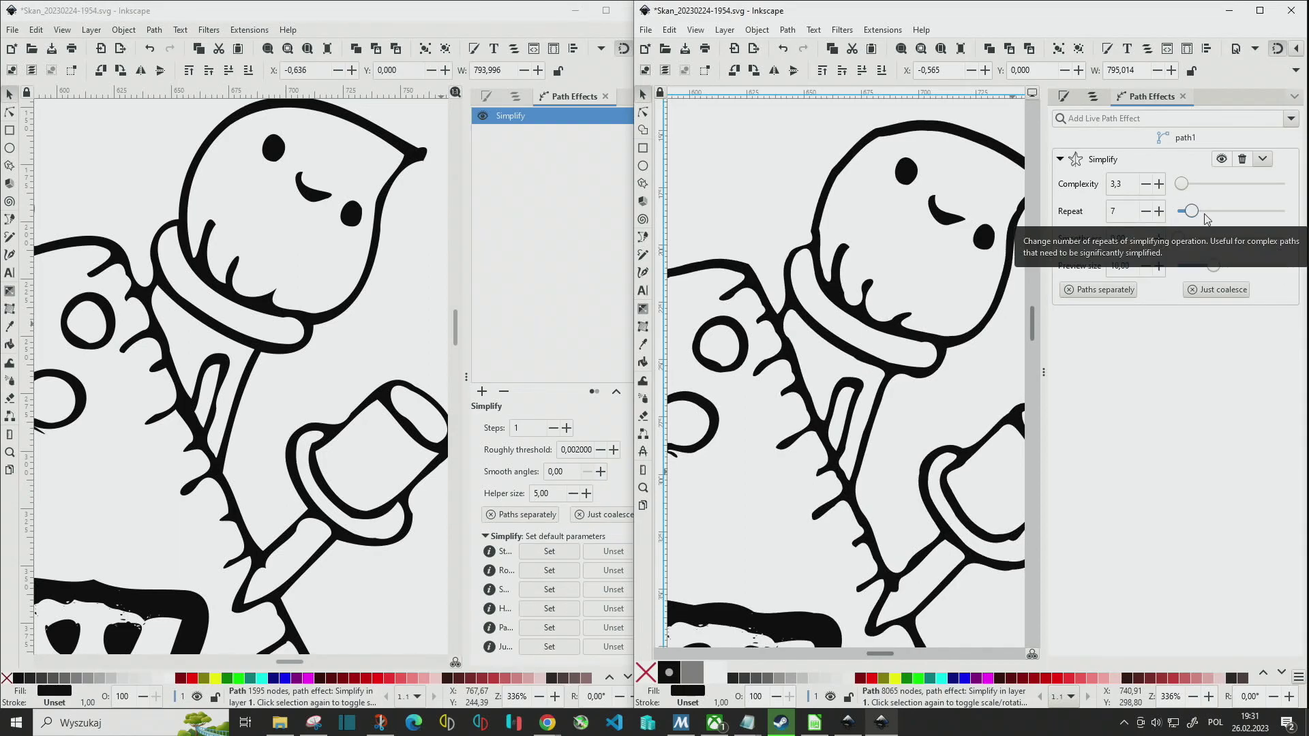
scroll(1193, 218, "up", 4)
scroll(1193, 219, "up", 4)
scroll(1191, 218, "up", 3)
scroll(1192, 218, "down", 12)
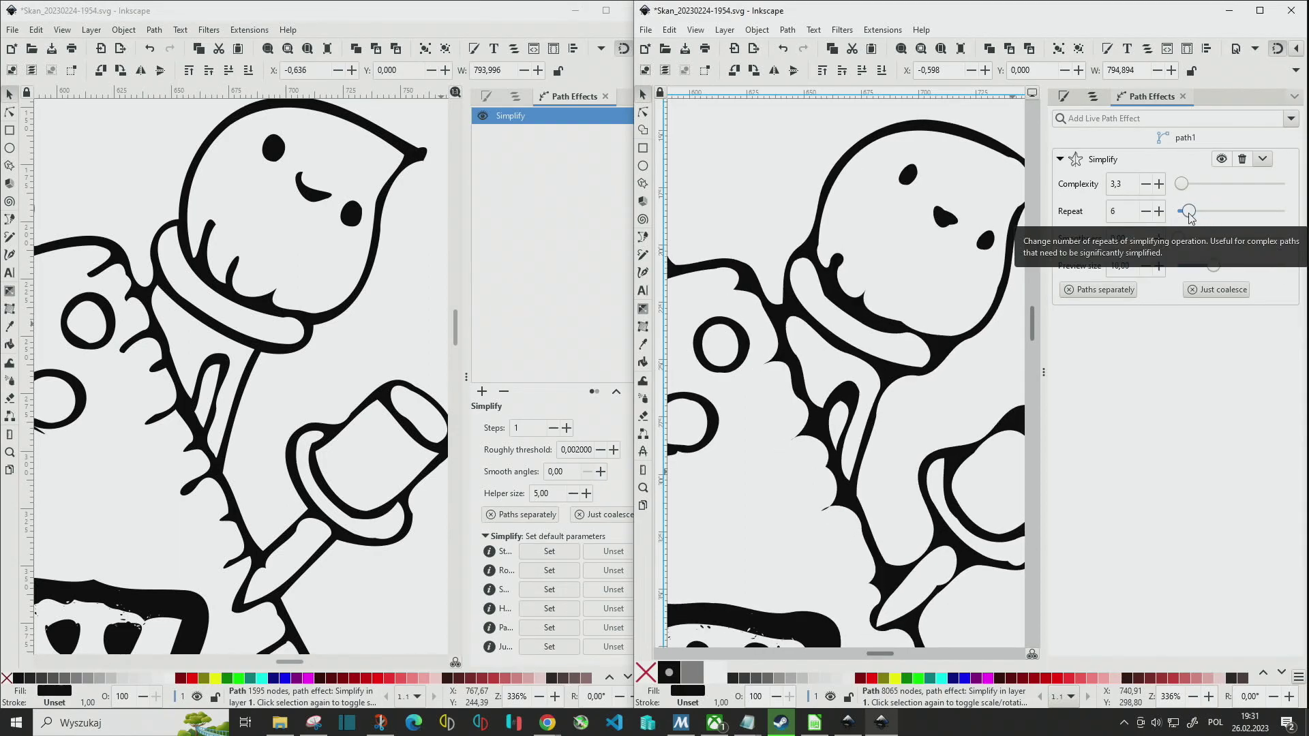
scroll(1176, 187, "down", 5)
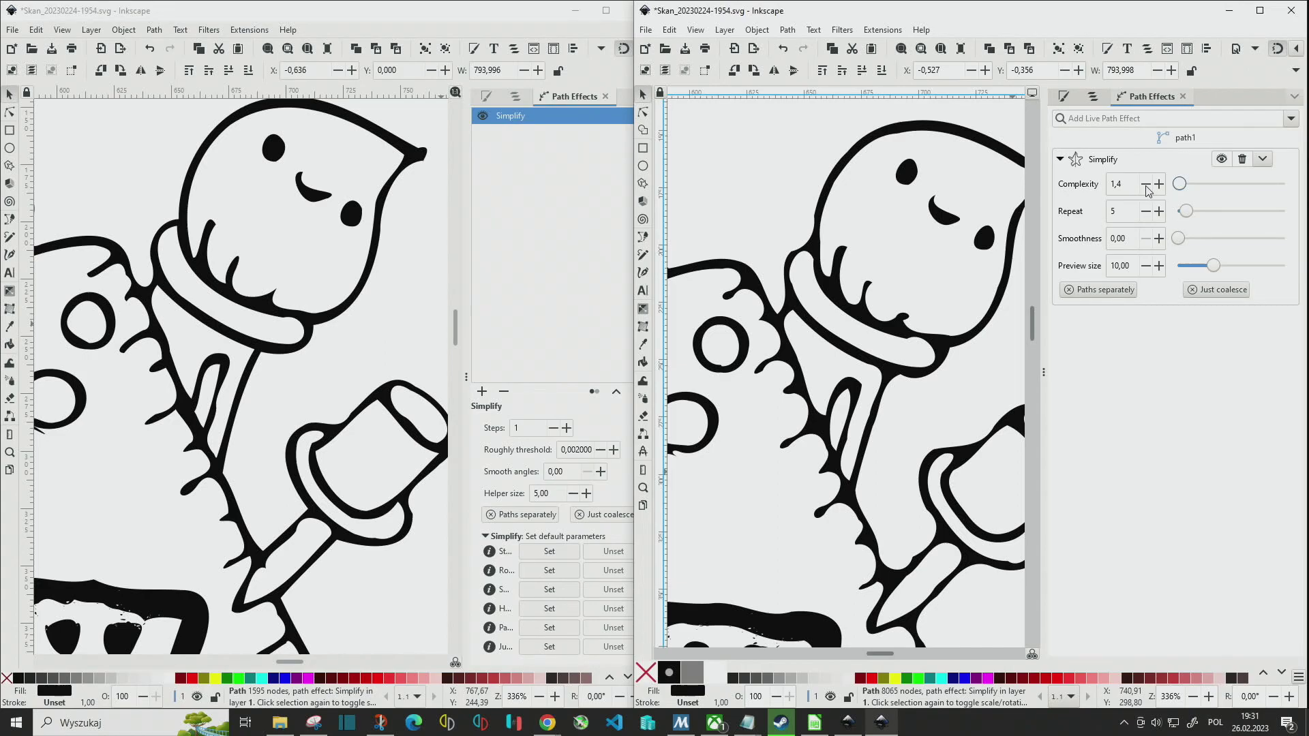
left_click(1145, 184)
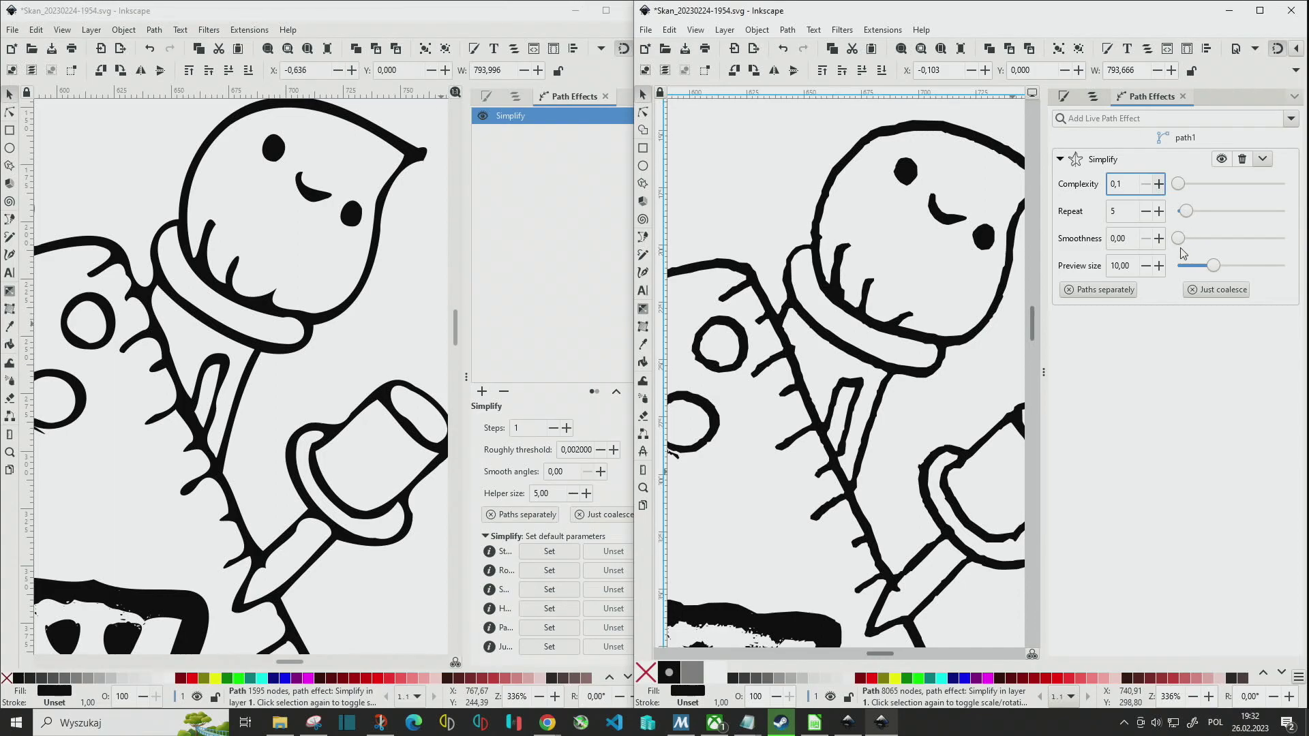
scroll(1118, 188, "up", 3)
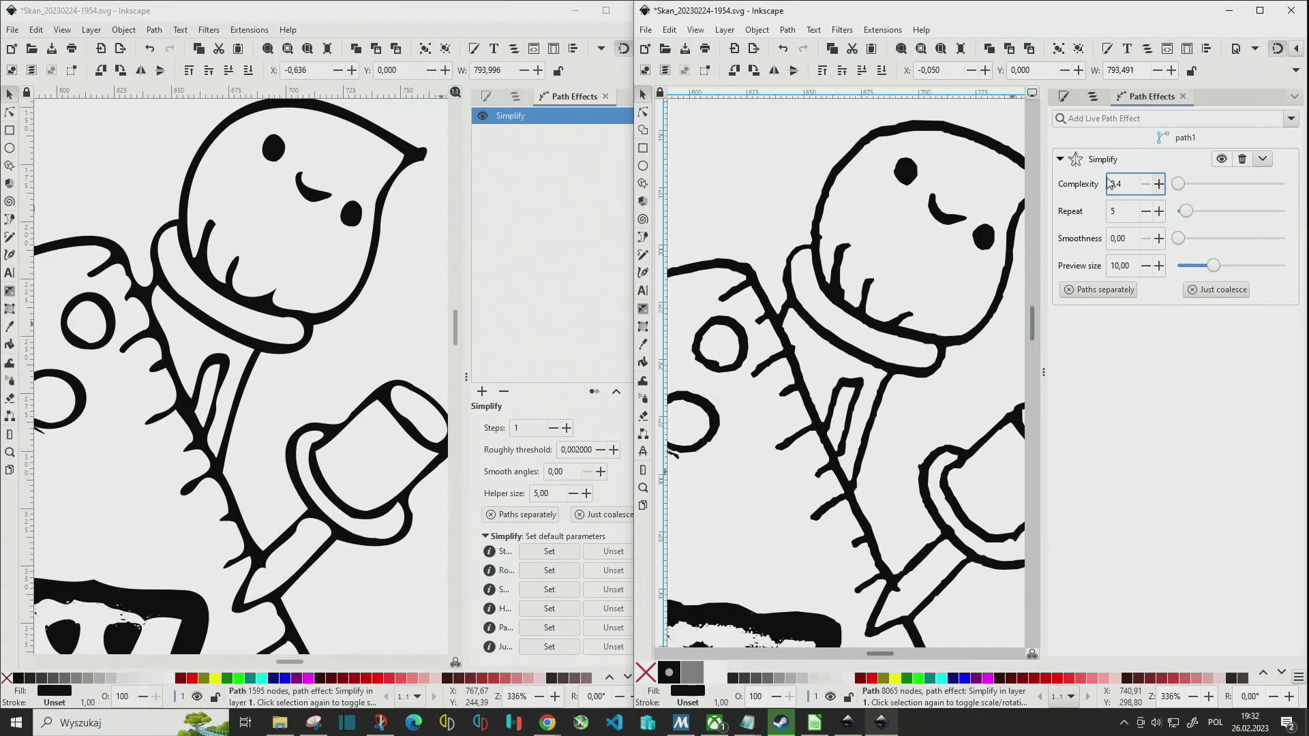
left_click(1190, 214)
Raise the Simplify smoothness to about 44, then ease it down slightly.
left_click(1211, 240)
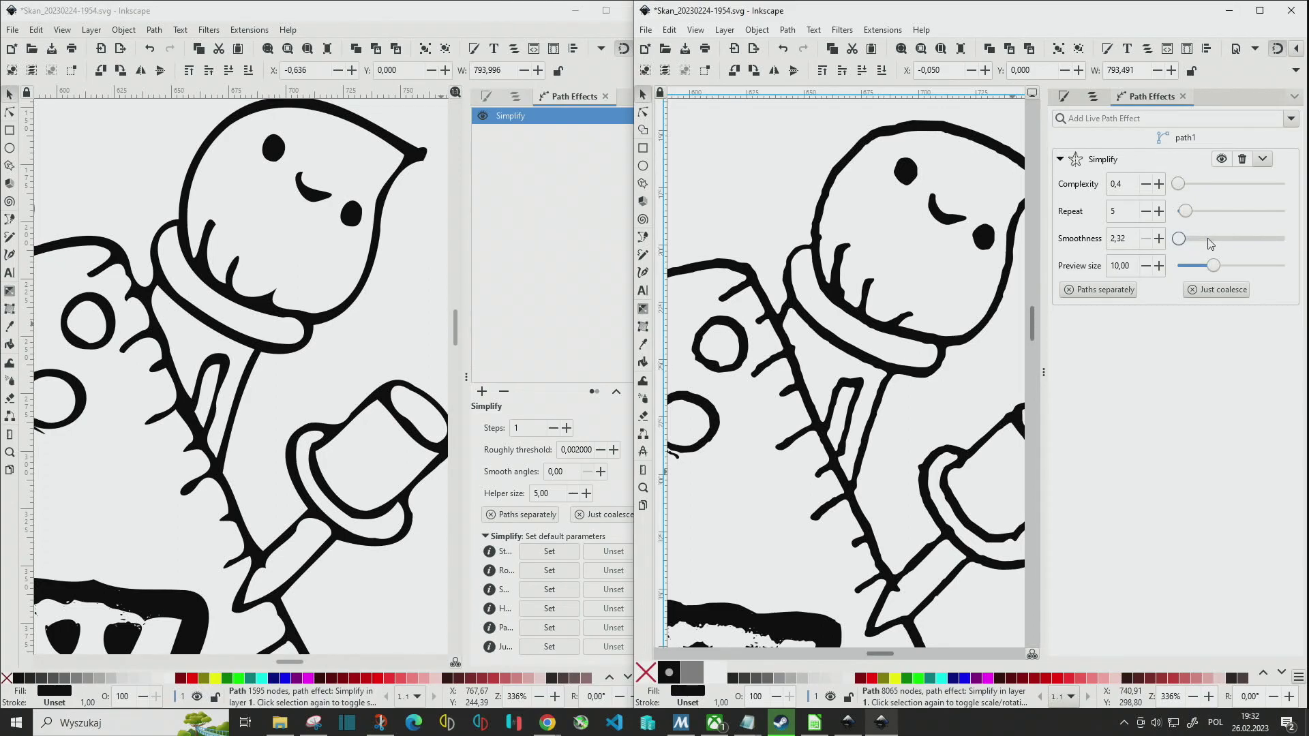
left_click(1210, 244)
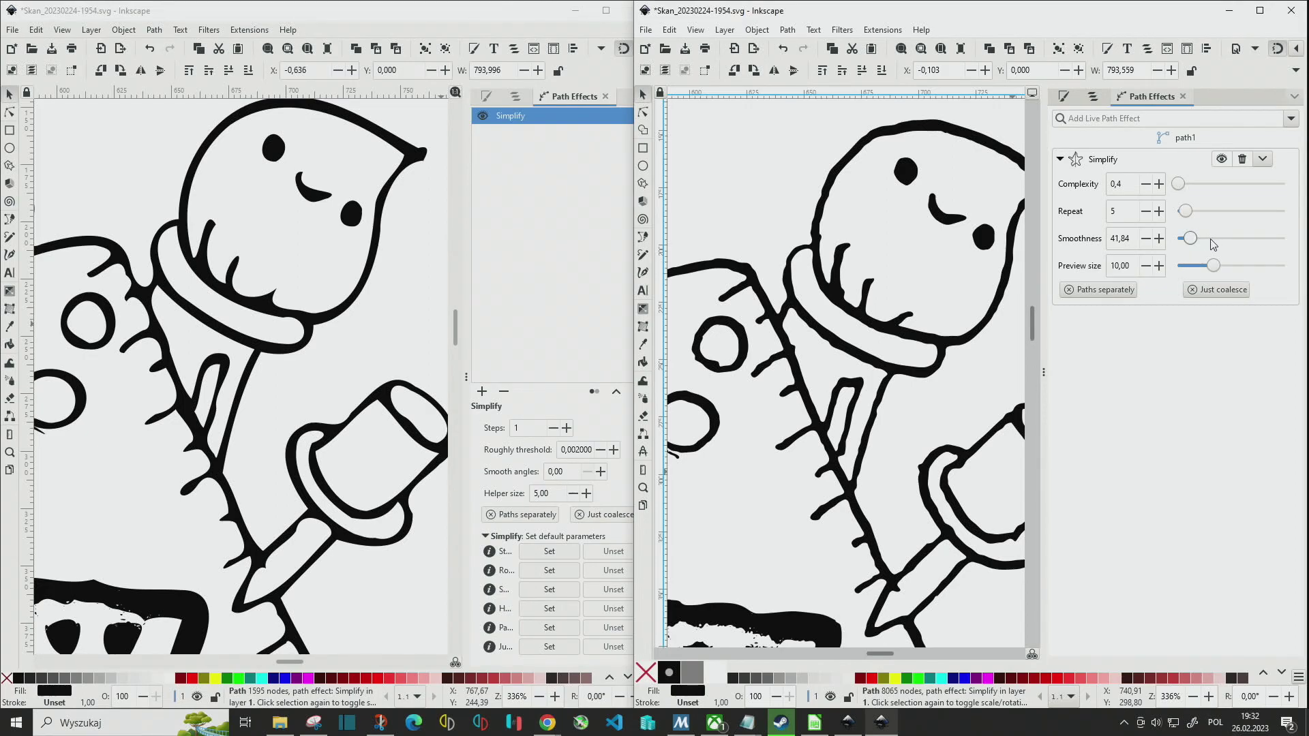
left_click(1209, 240)
scroll(1185, 240, "up", 2)
left_click(1179, 239)
Scroll the sliders to reach complexity 0,8, repeat 9 and smoothness 109,91.
scroll(1182, 190, "down", 2)
scroll(1181, 188, "down", 3)
scroll(1183, 188, "up", 7)
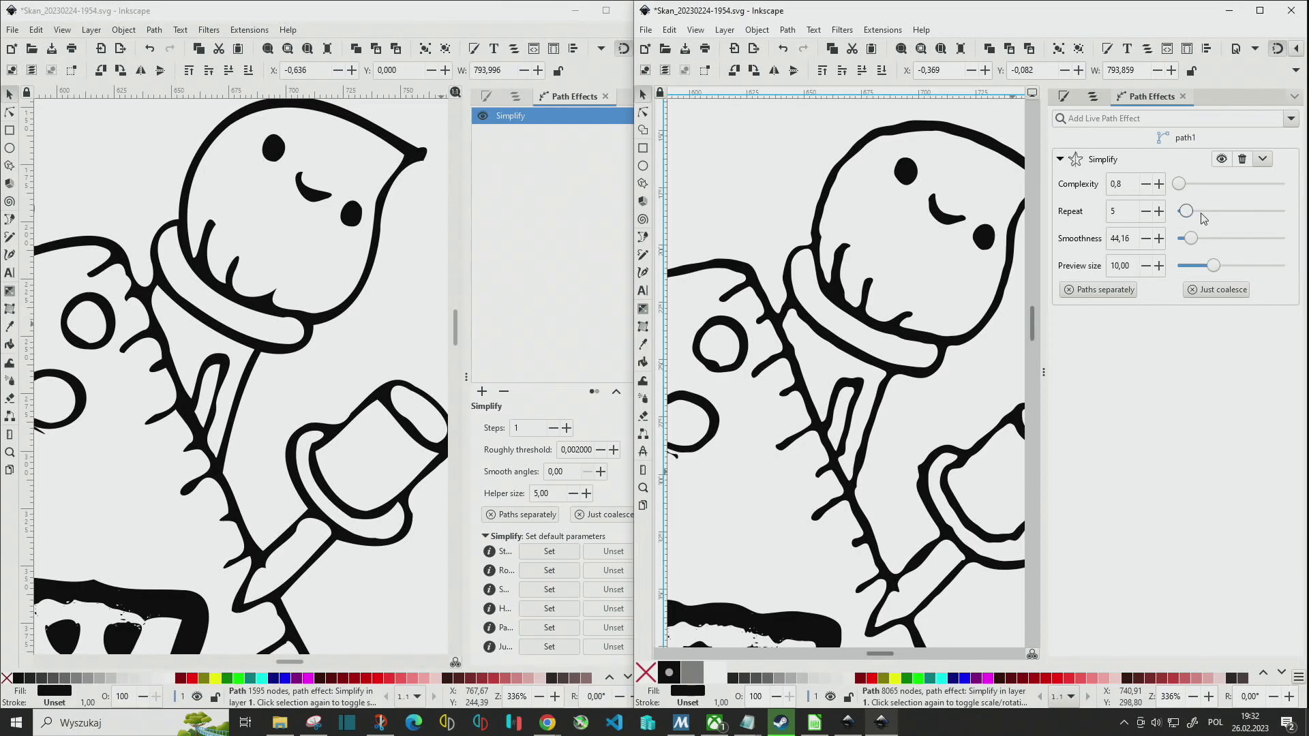
scroll(1203, 218, "up", 1)
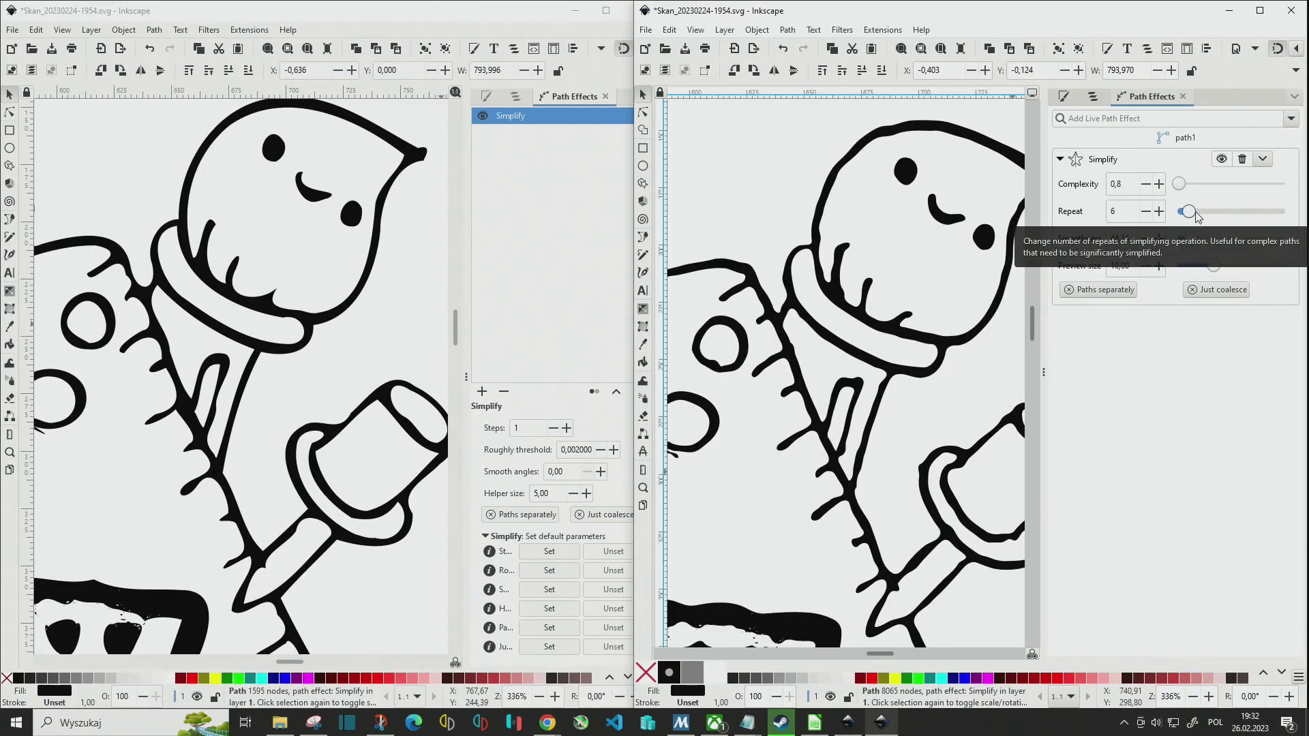
scroll(1203, 218, "down", 1)
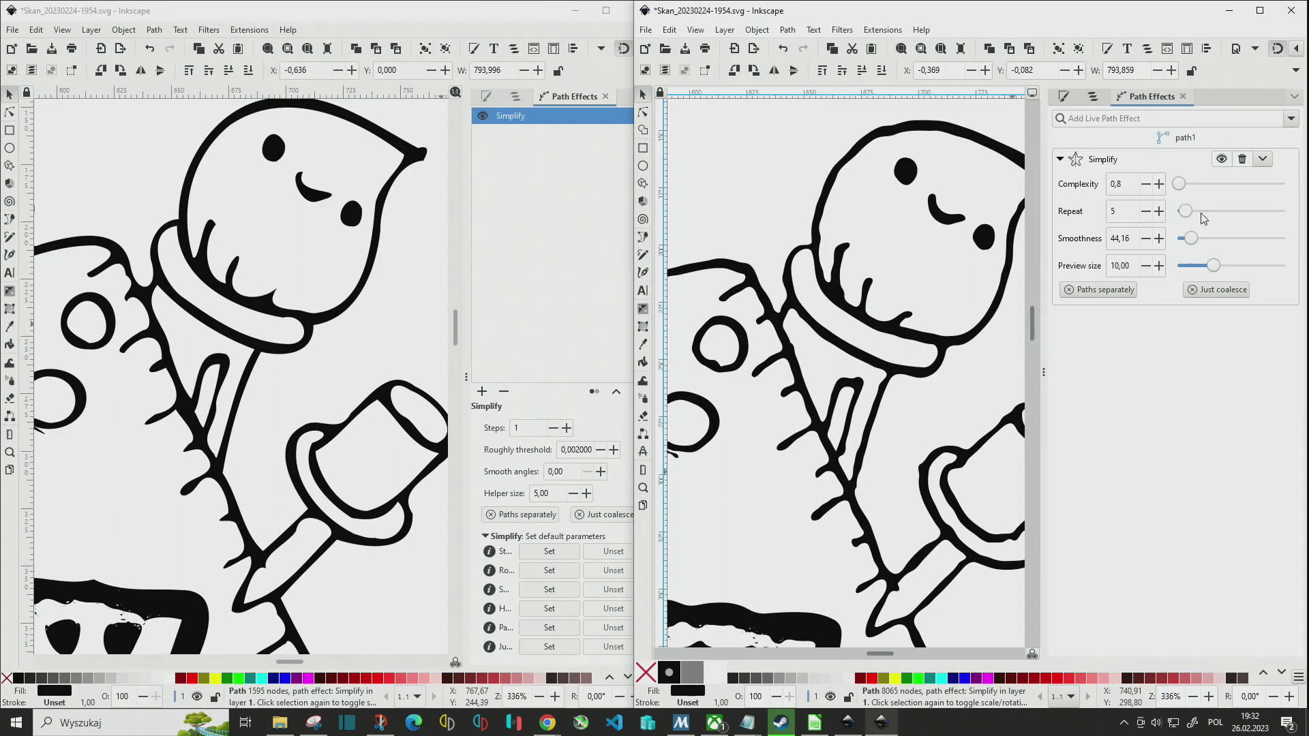
scroll(1203, 218, "up", 5)
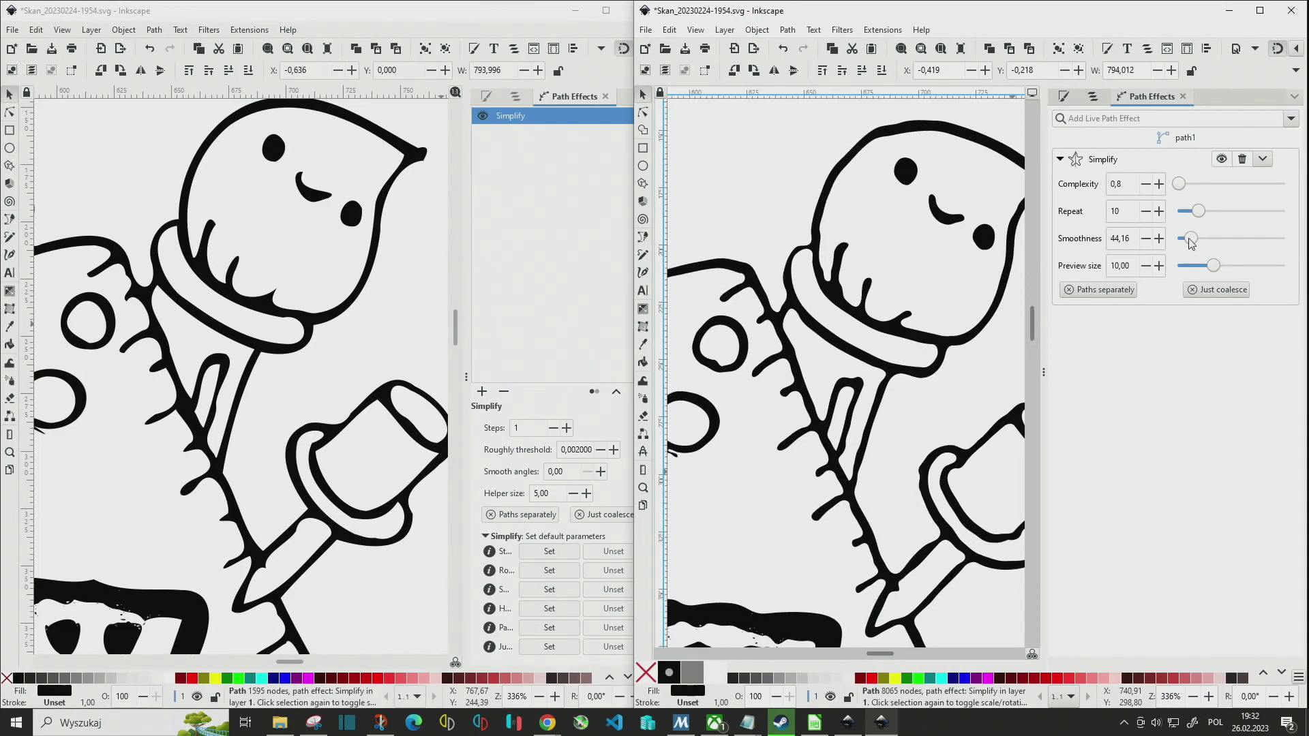
scroll(1203, 241, "down", 3)
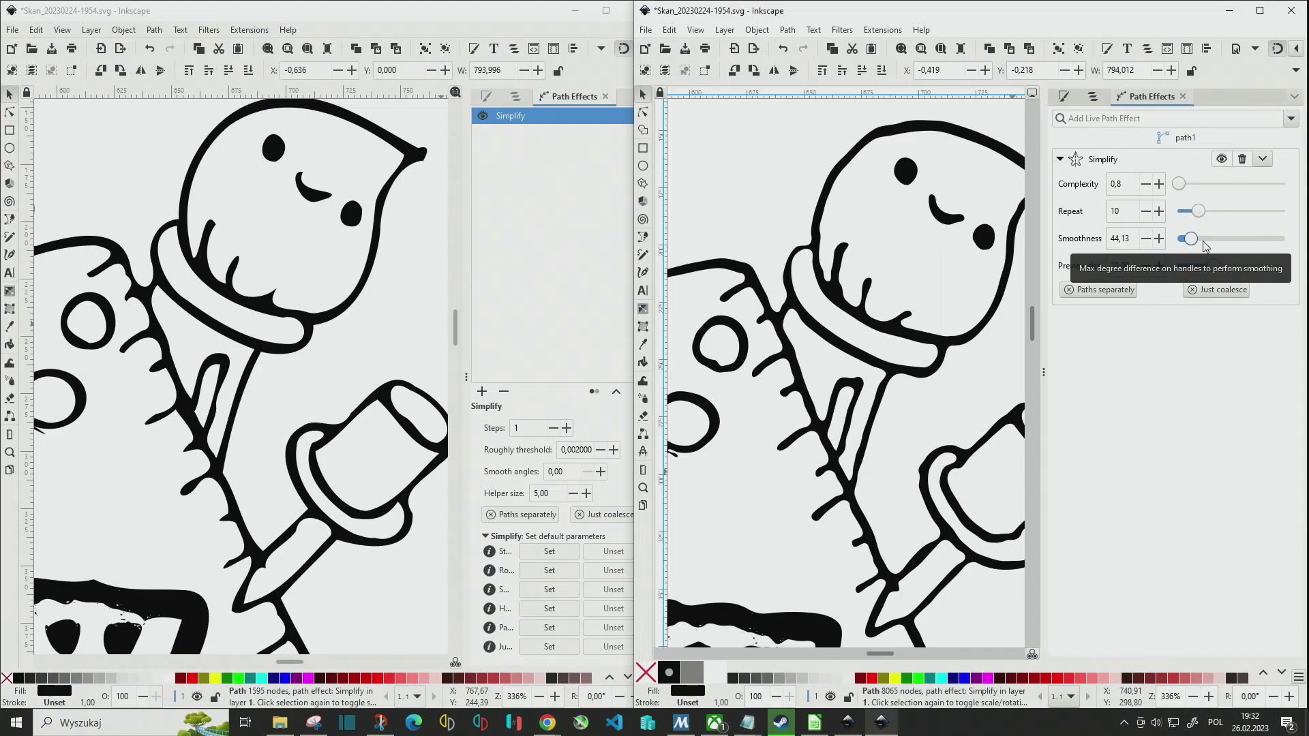
scroll(1205, 243, "up", 3)
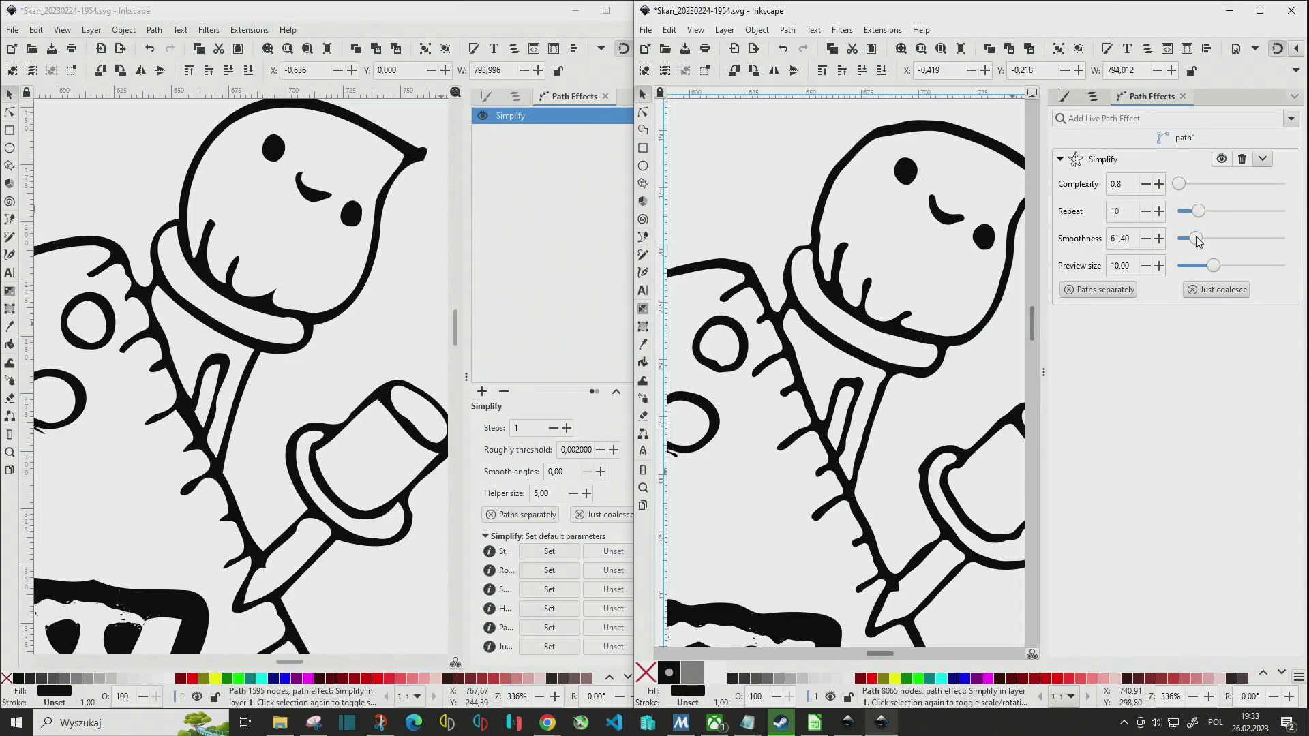
scroll(1211, 246, "down", 1)
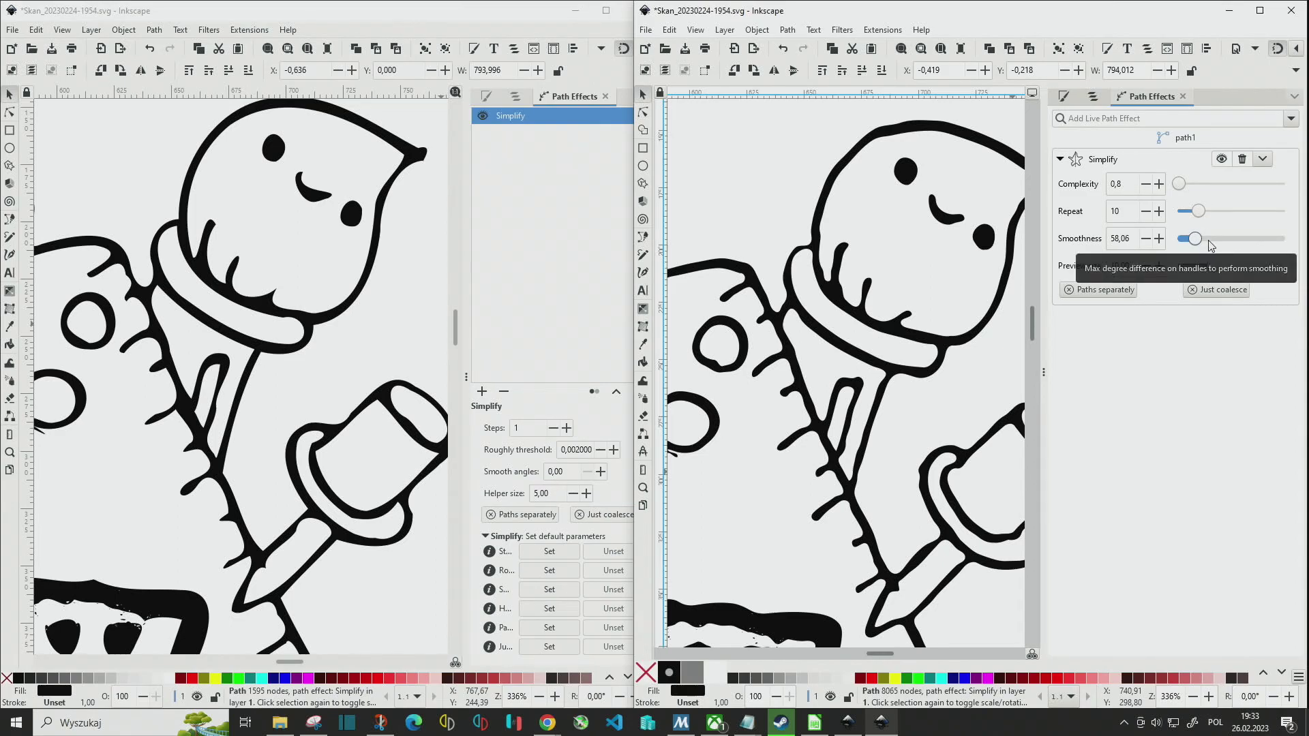
scroll(1195, 244, "up", 5)
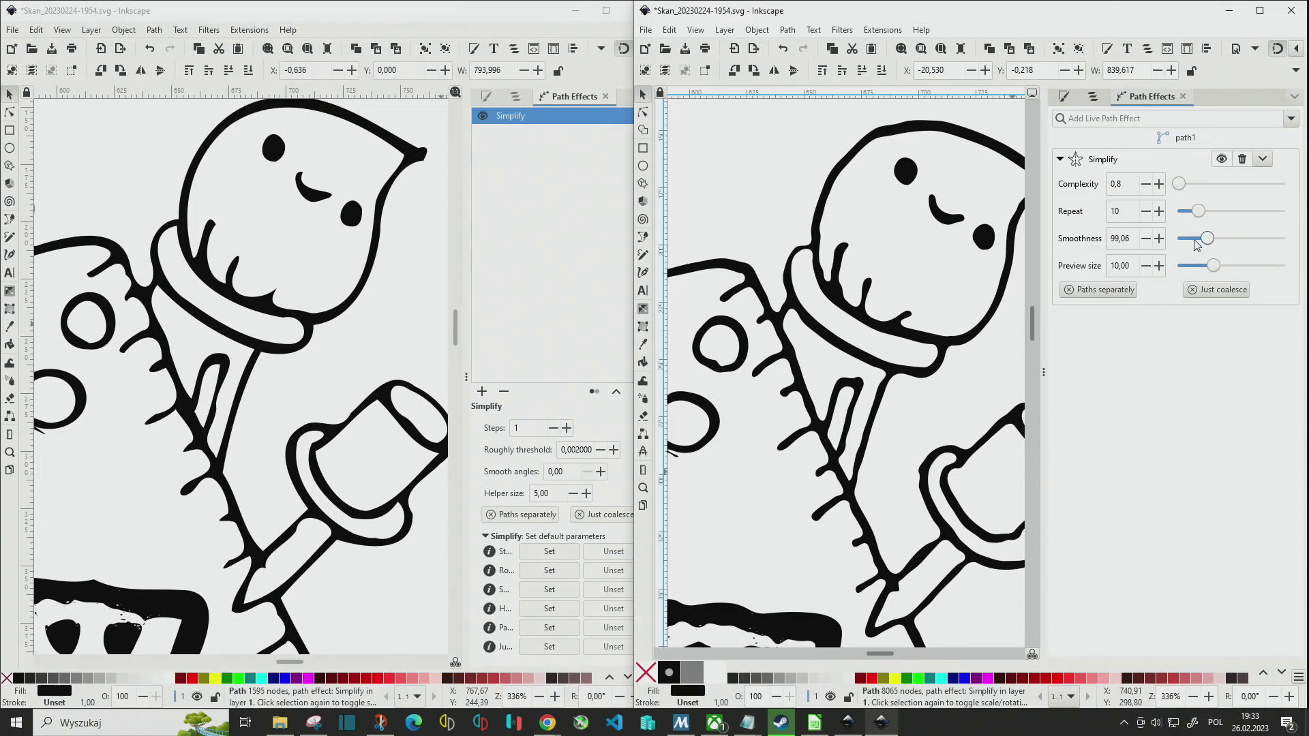
scroll(1198, 246, "down", 5)
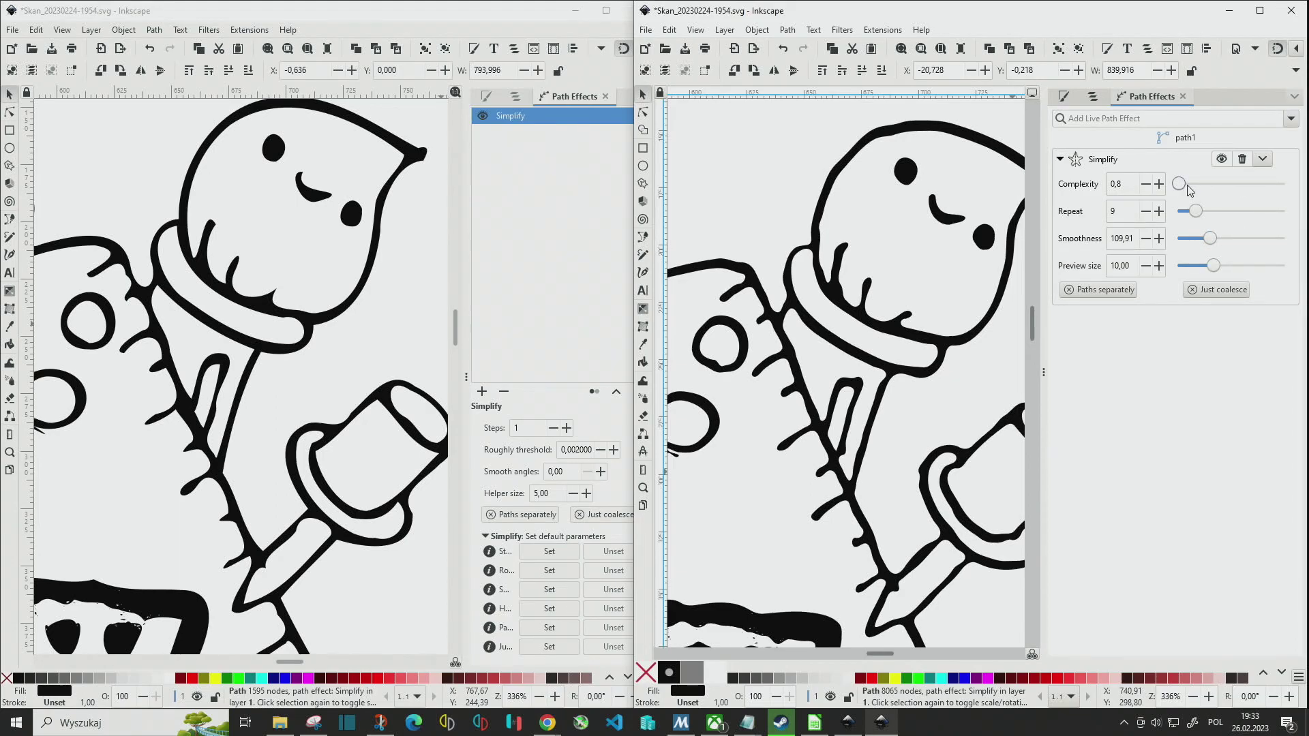
Set Simplify complexity to about 6,3, repeat 1 and smoothness about 53,42.
left_click(1190, 189)
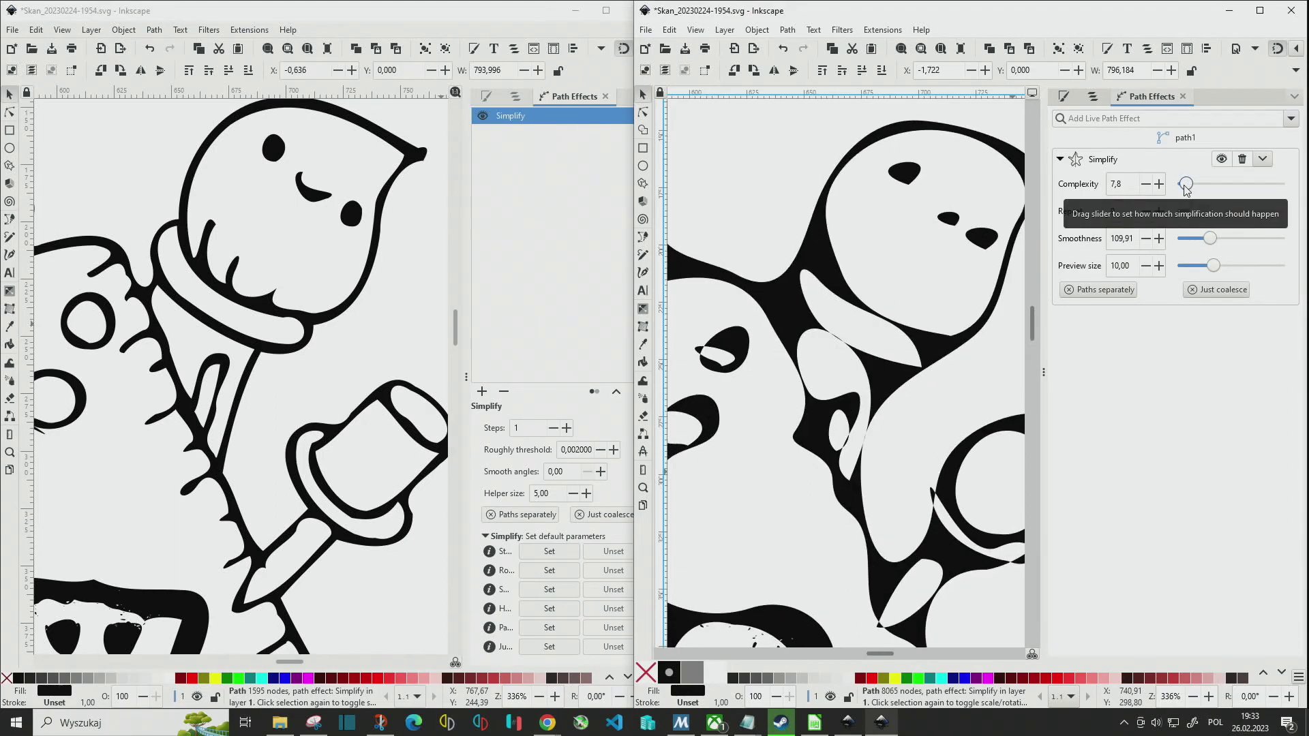
left_click_drag(1186, 189, 1184, 189)
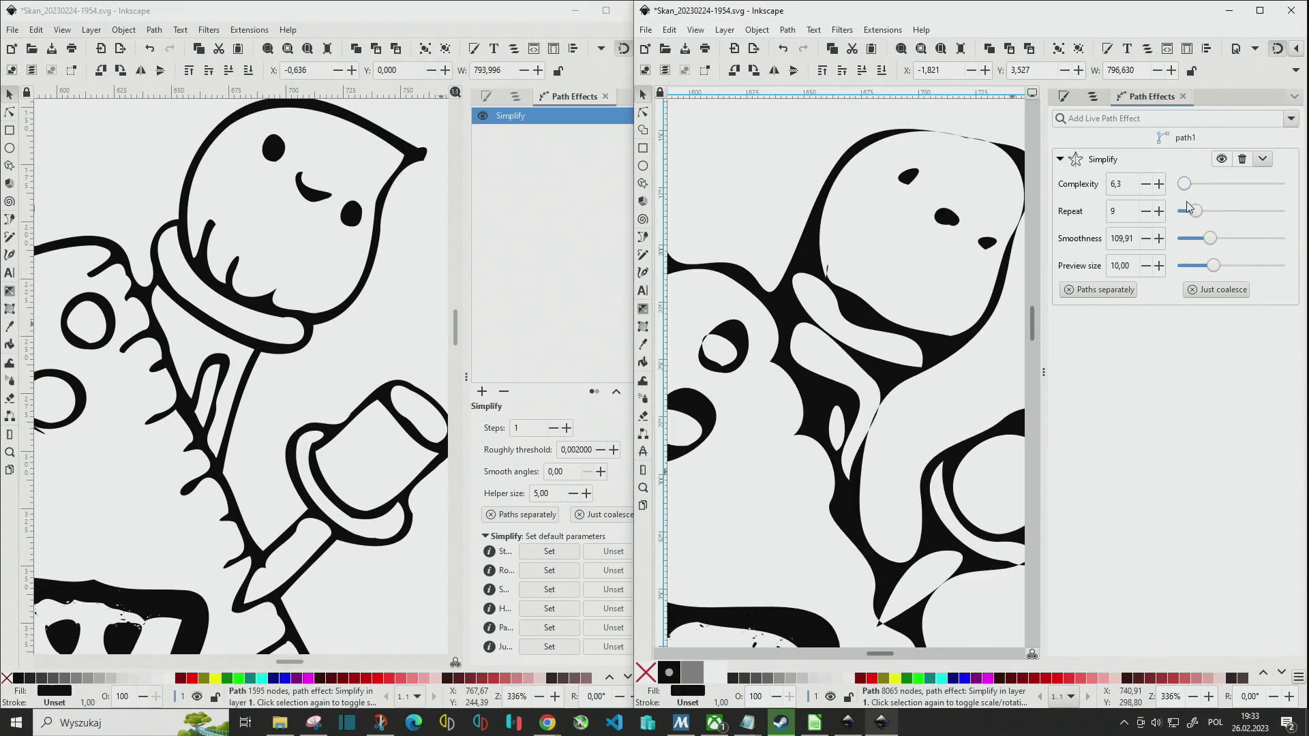
scroll(1202, 216, "up", 11)
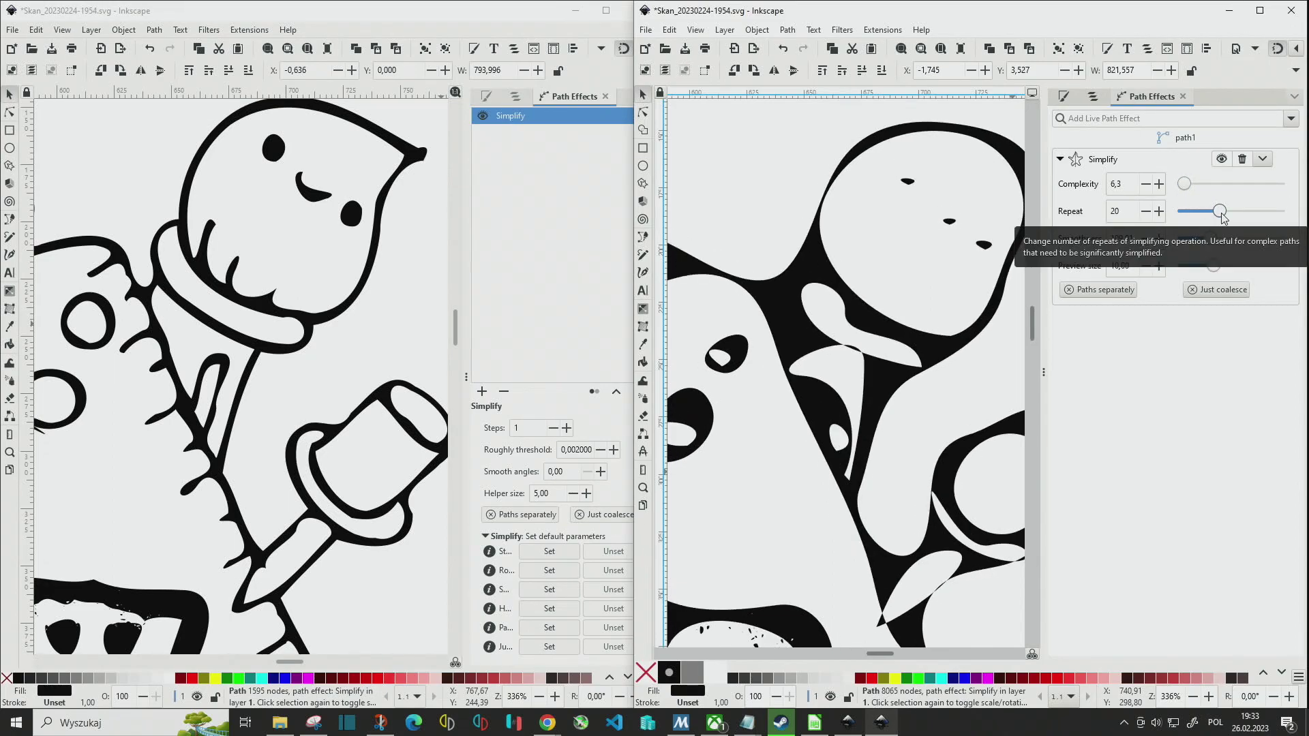
scroll(1201, 217, "down", 19)
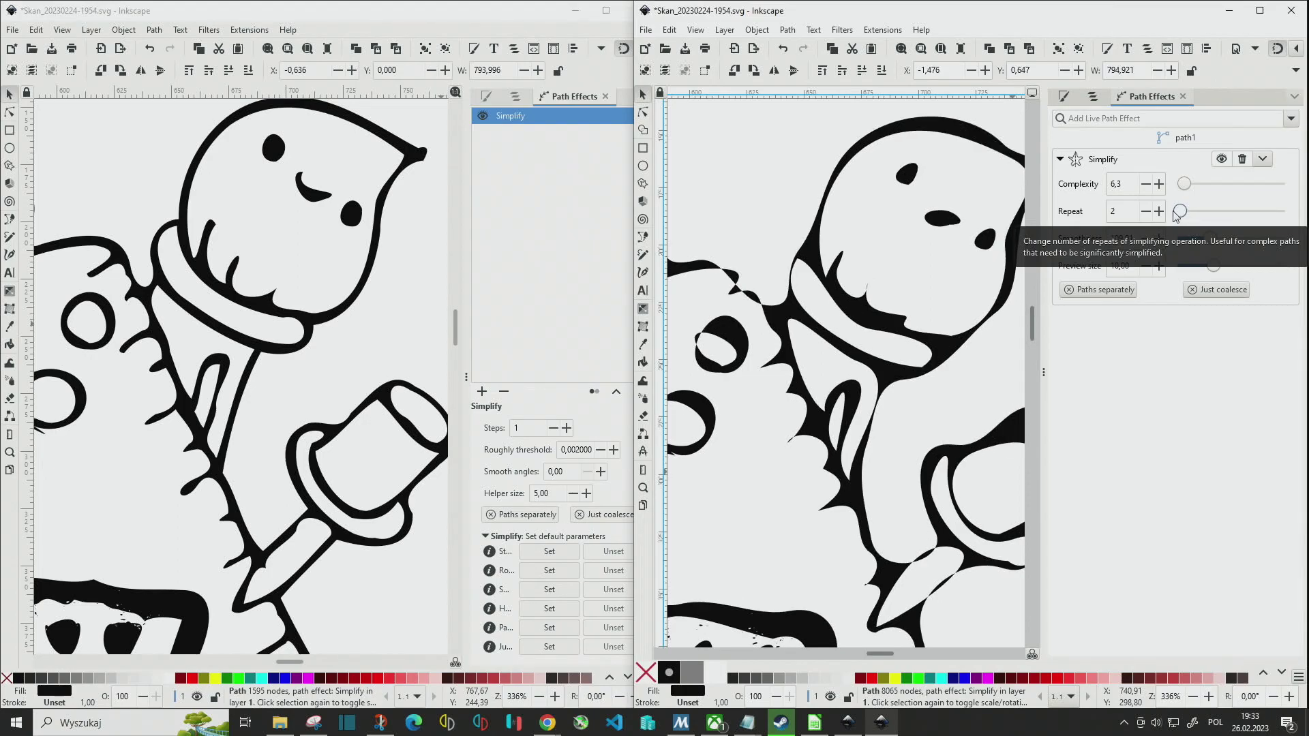
scroll(1201, 236, "up", 2)
scroll(1206, 238, "up", 2)
scroll(1210, 242, "up", 2)
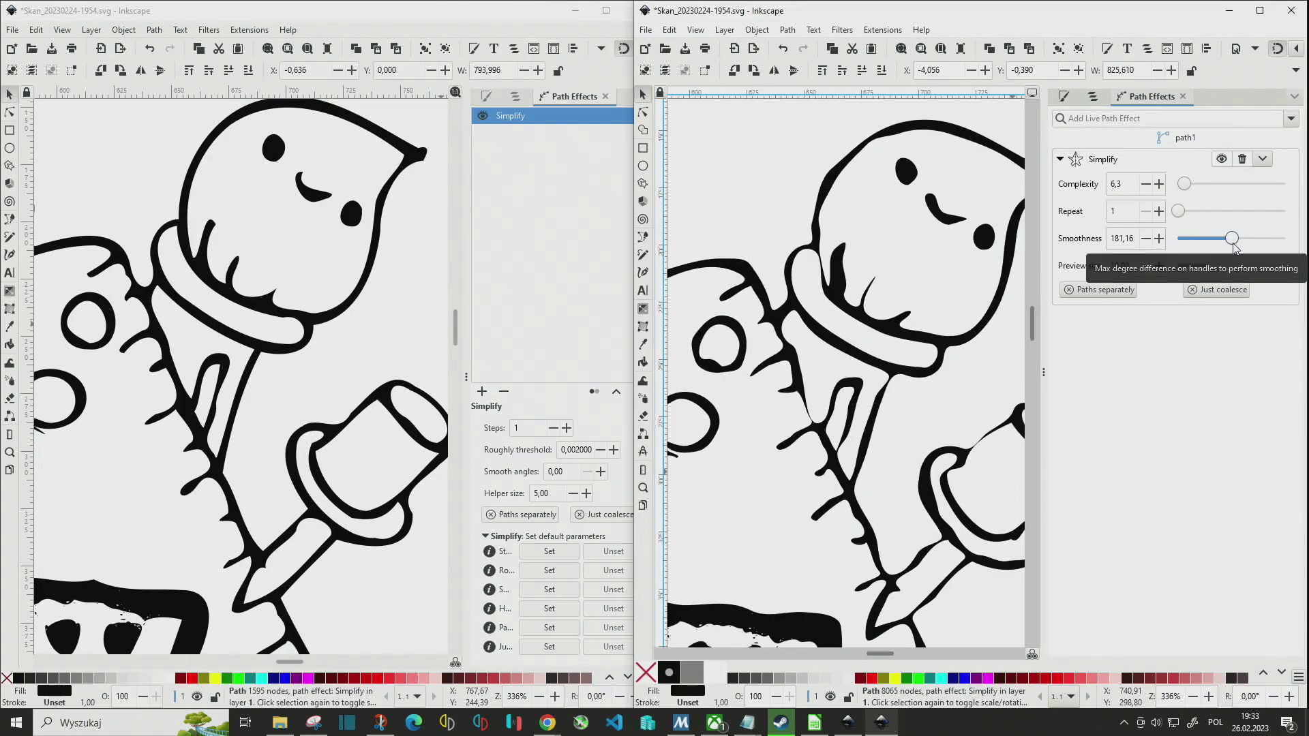
scroll(1212, 244, "up", 2)
scroll(1213, 244, "down", 8)
scroll(1212, 244, "down", 6)
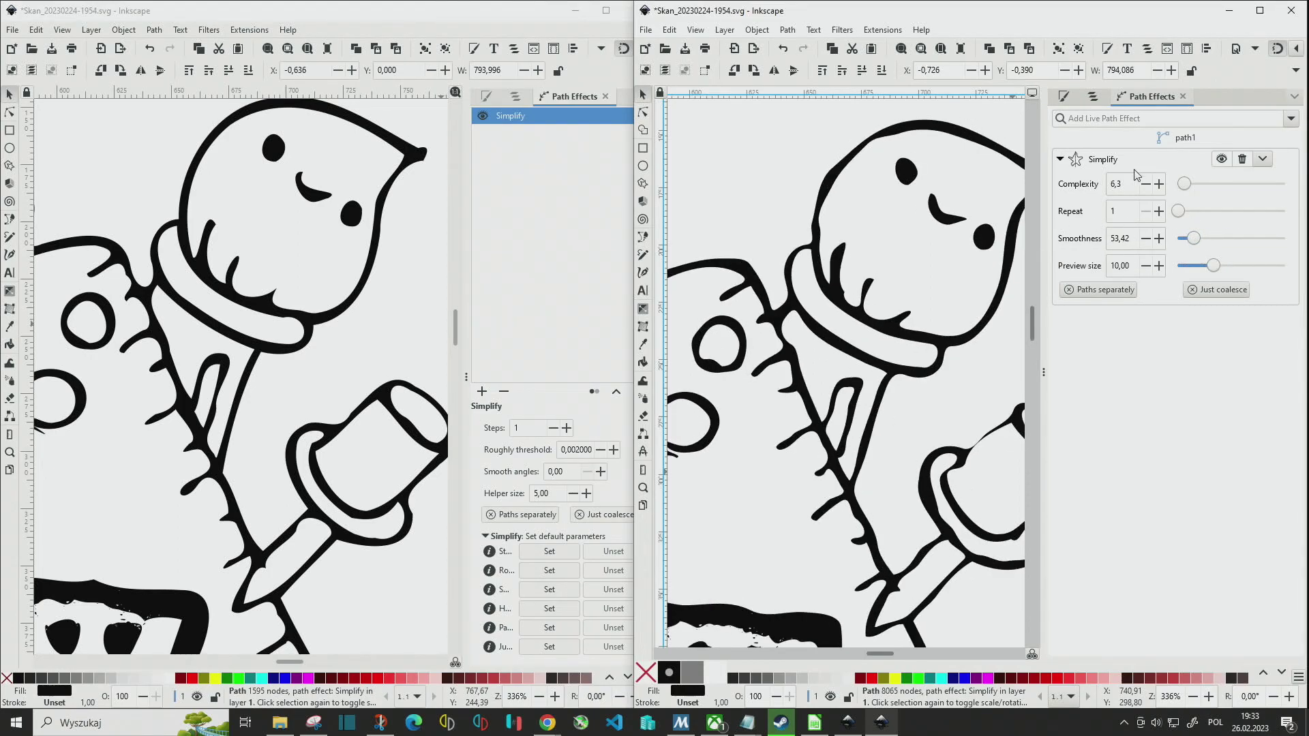
left_click_drag(1121, 184, 1106, 184)
type("2")
Commit complexity 2,0, adjust smoothness and preview size, and reselect the robot path.
key("Return")
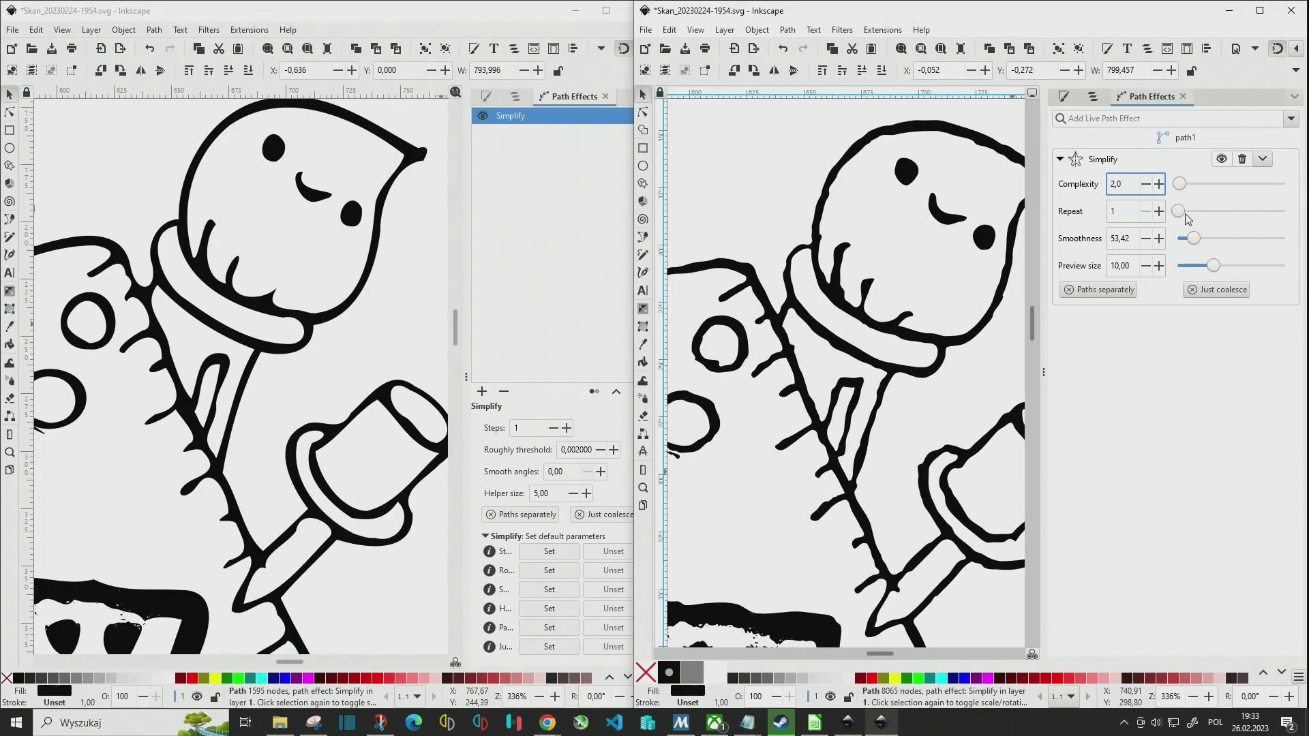
scroll(1189, 218, "up", 5)
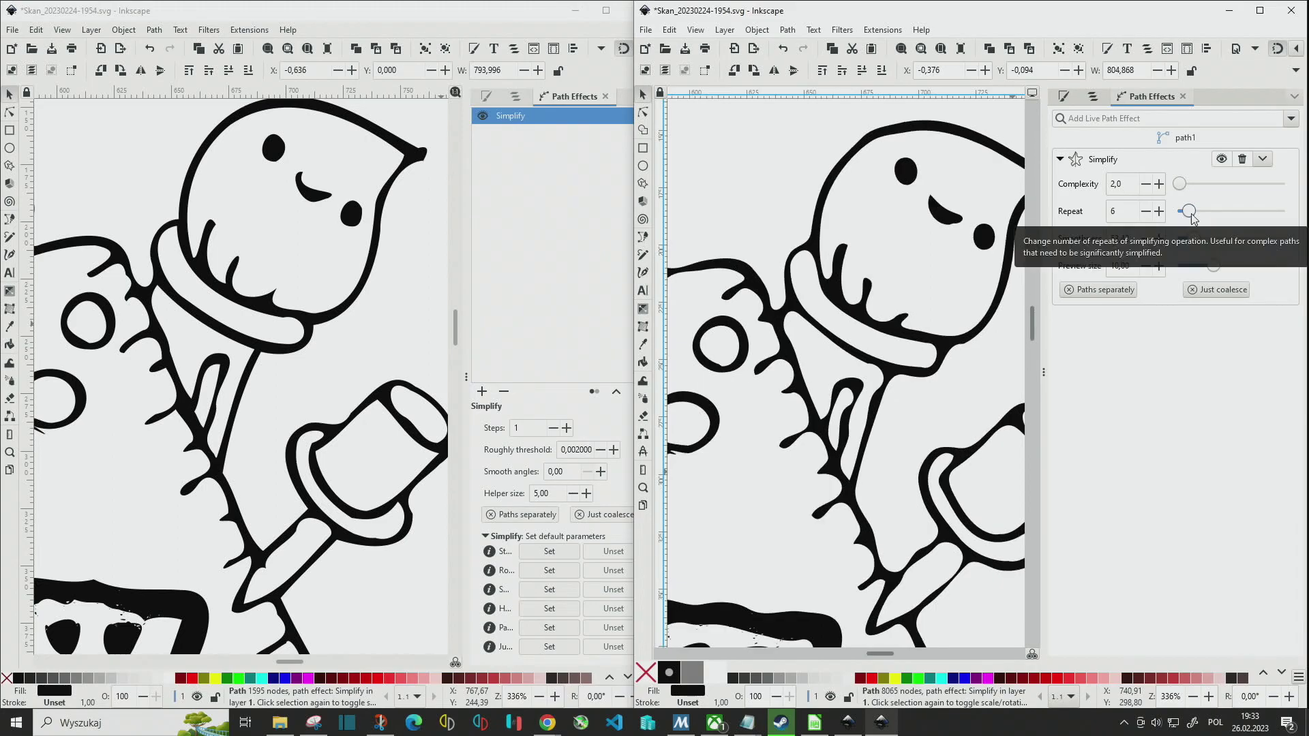
scroll(1189, 218, "down", 1)
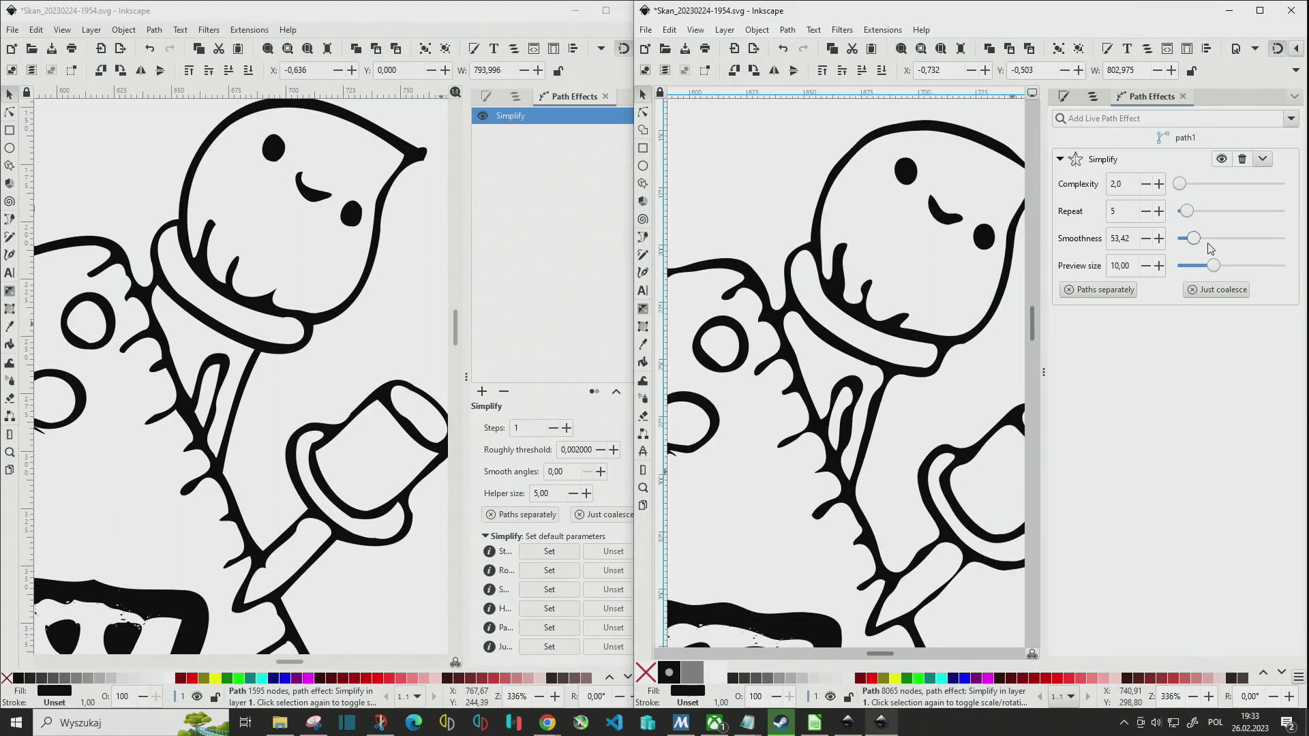
left_click_drag(1218, 249, 1163, 249)
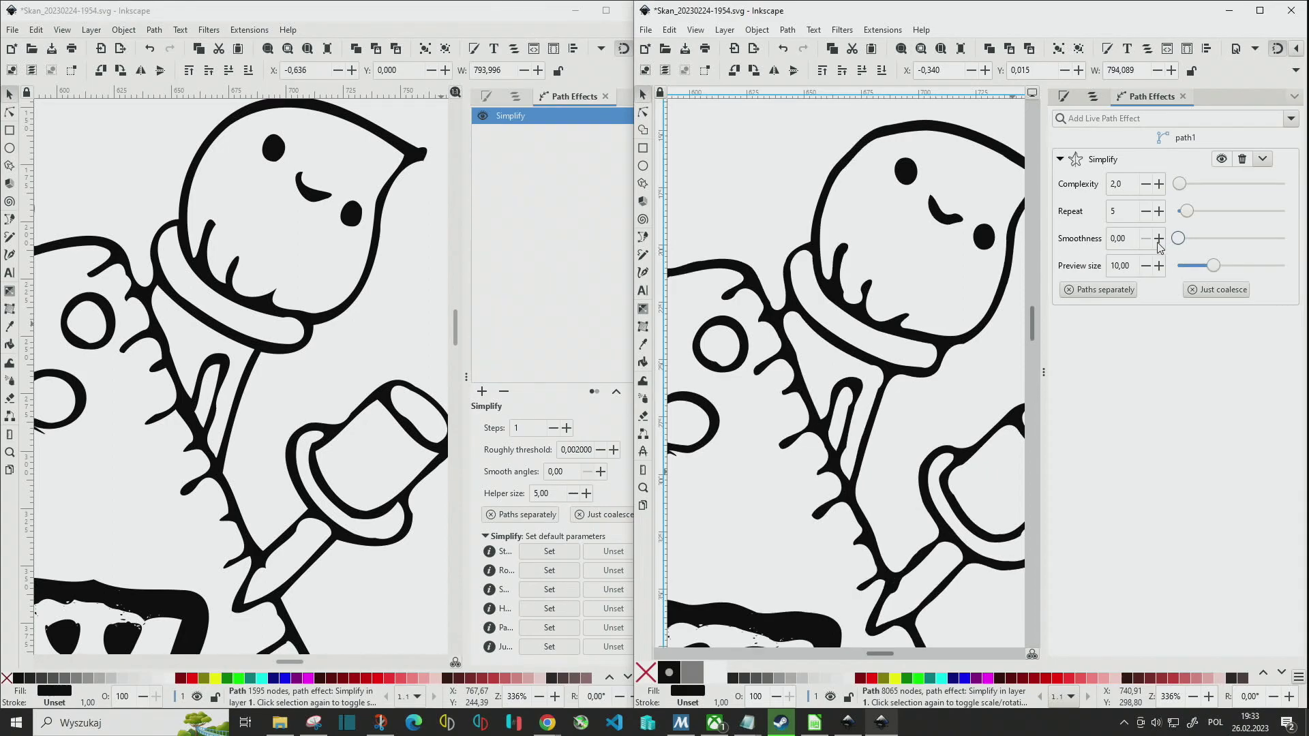
left_click_drag(1233, 272, 1188, 266)
key("Escape")
left_click(915, 176)
Set Simplify complexity to 20, repeat to 1 and preview size to 10.
left_click_drag(1131, 184, 1090, 182)
type("0")
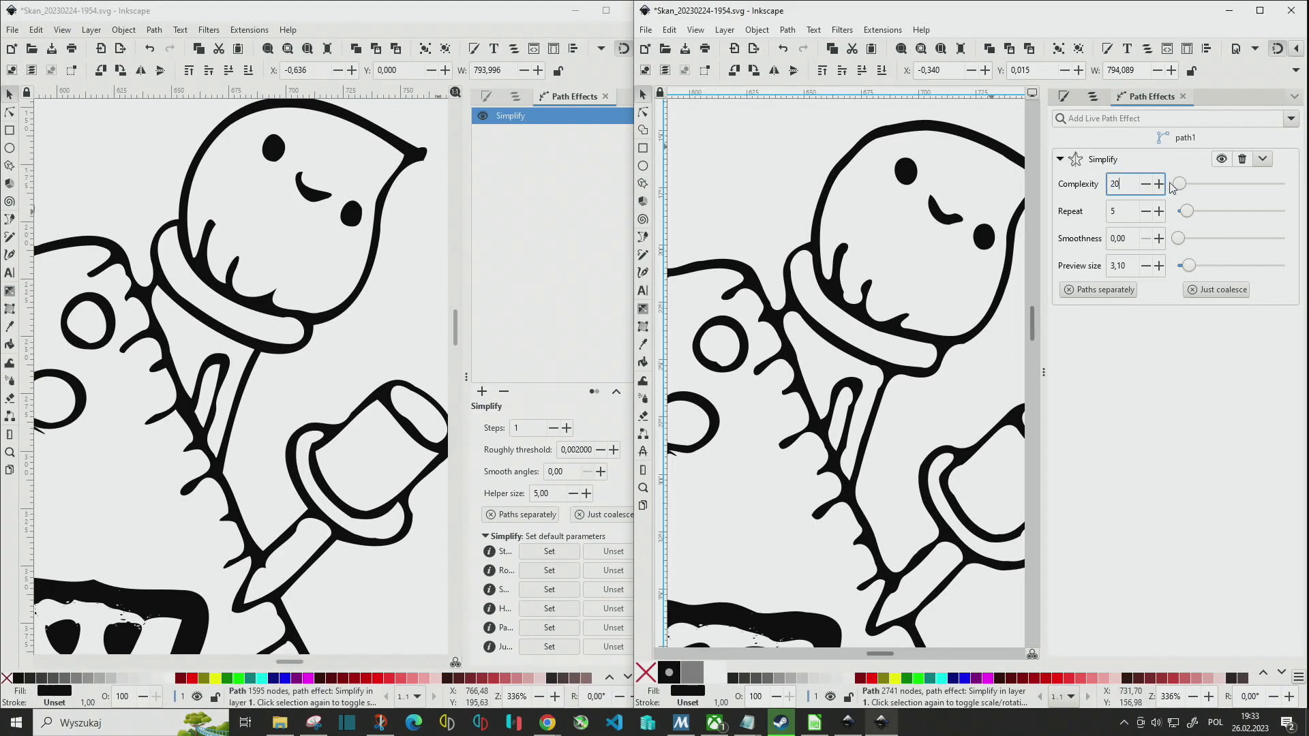
key("Tab")
type("1")
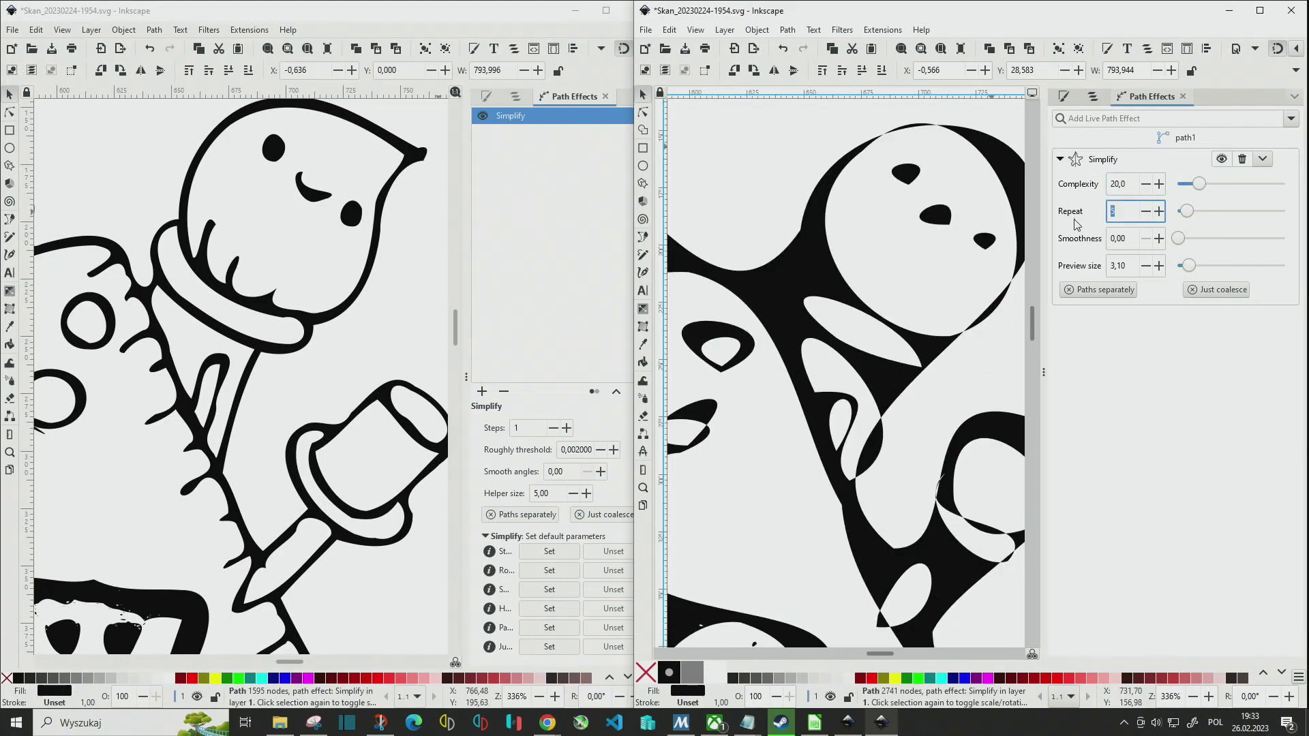
left_click(1140, 270)
left_click_drag(1134, 267, 1093, 272)
type("1")
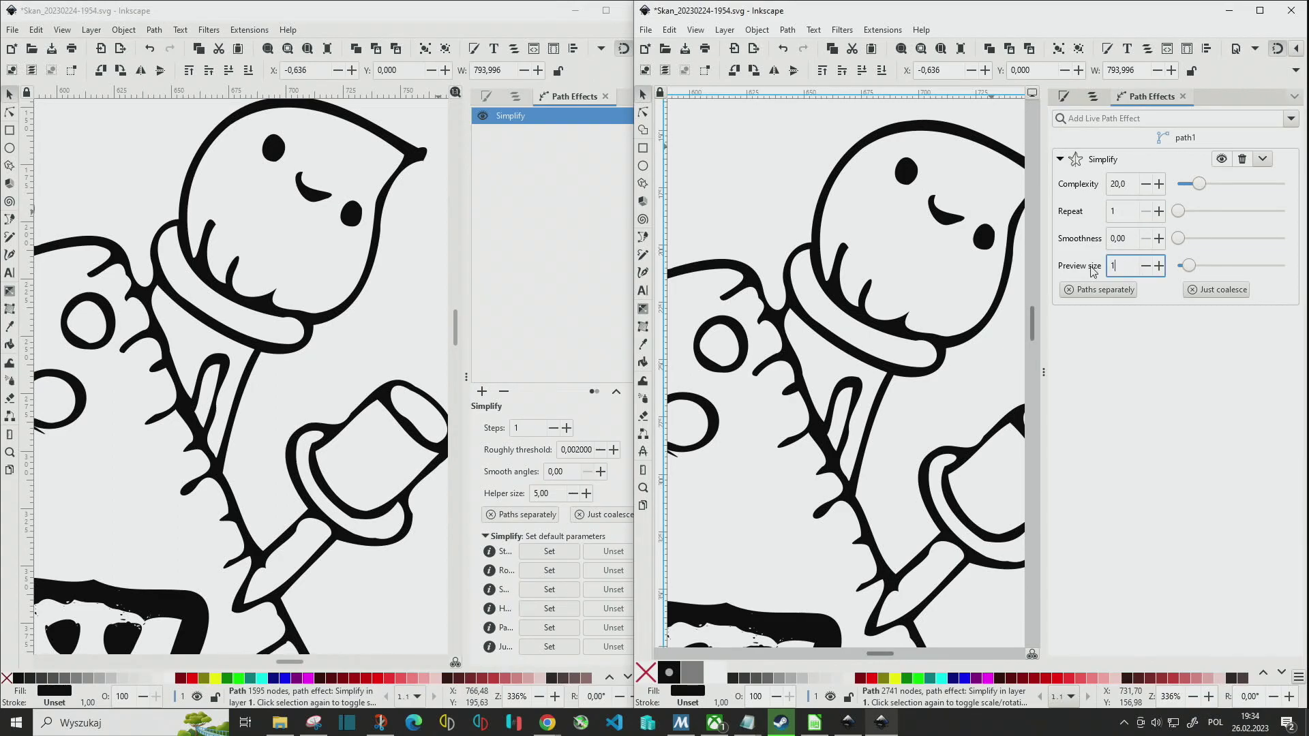
key("Return")
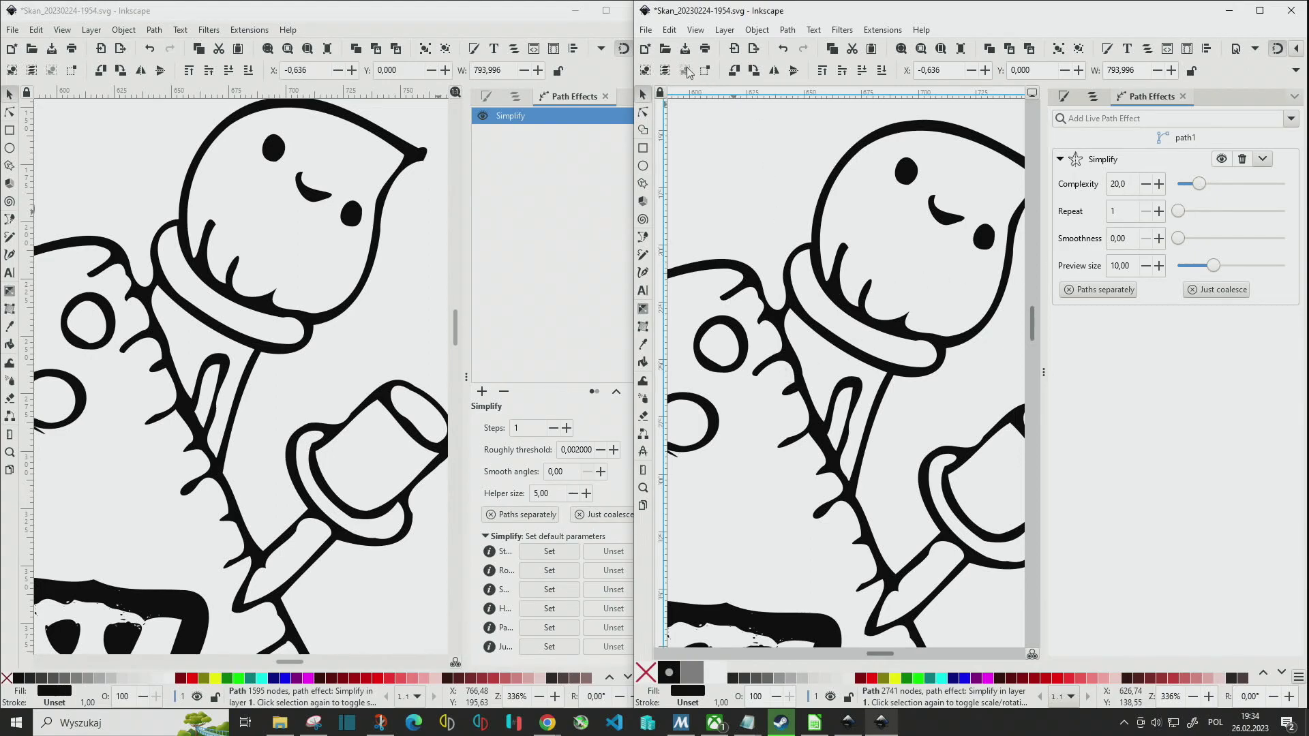
left_click(647, 34)
Open 'simplify study' from Sample Scans, select the left pug, and show its Fill and Stroke.
left_click(665, 50)
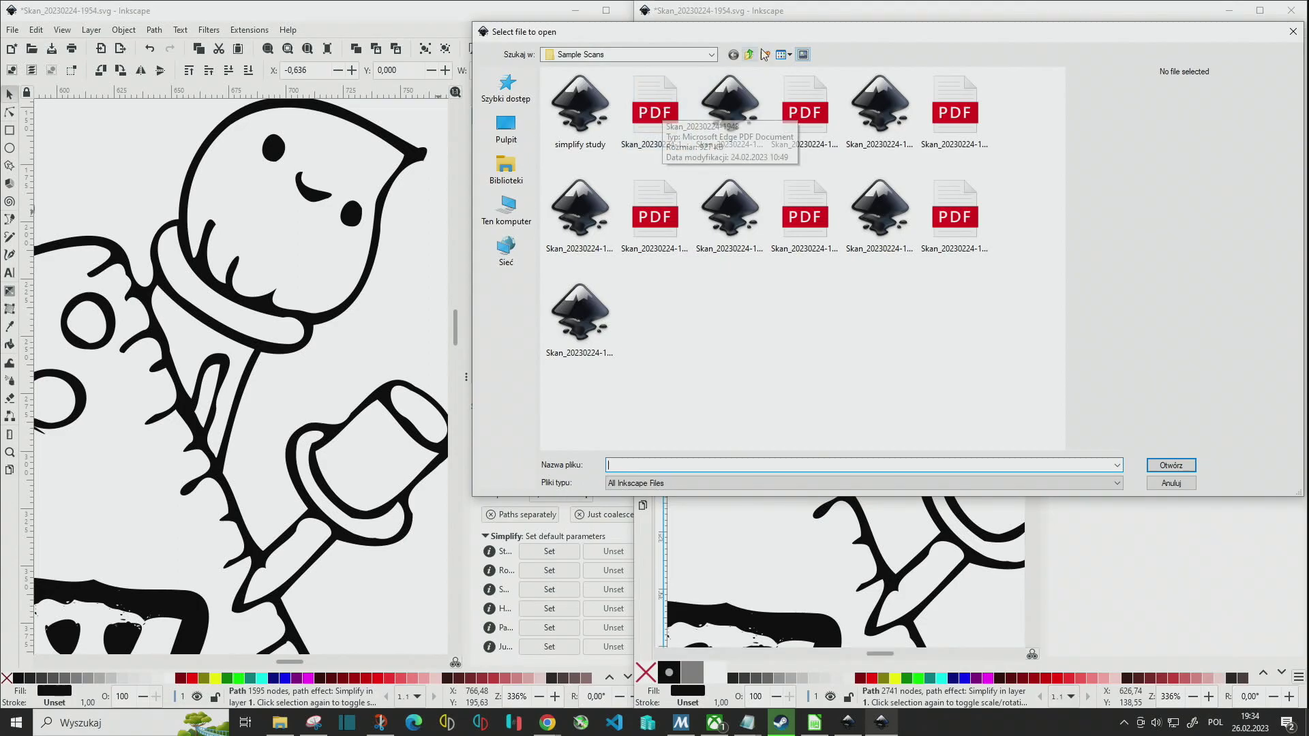
double_click(595, 117)
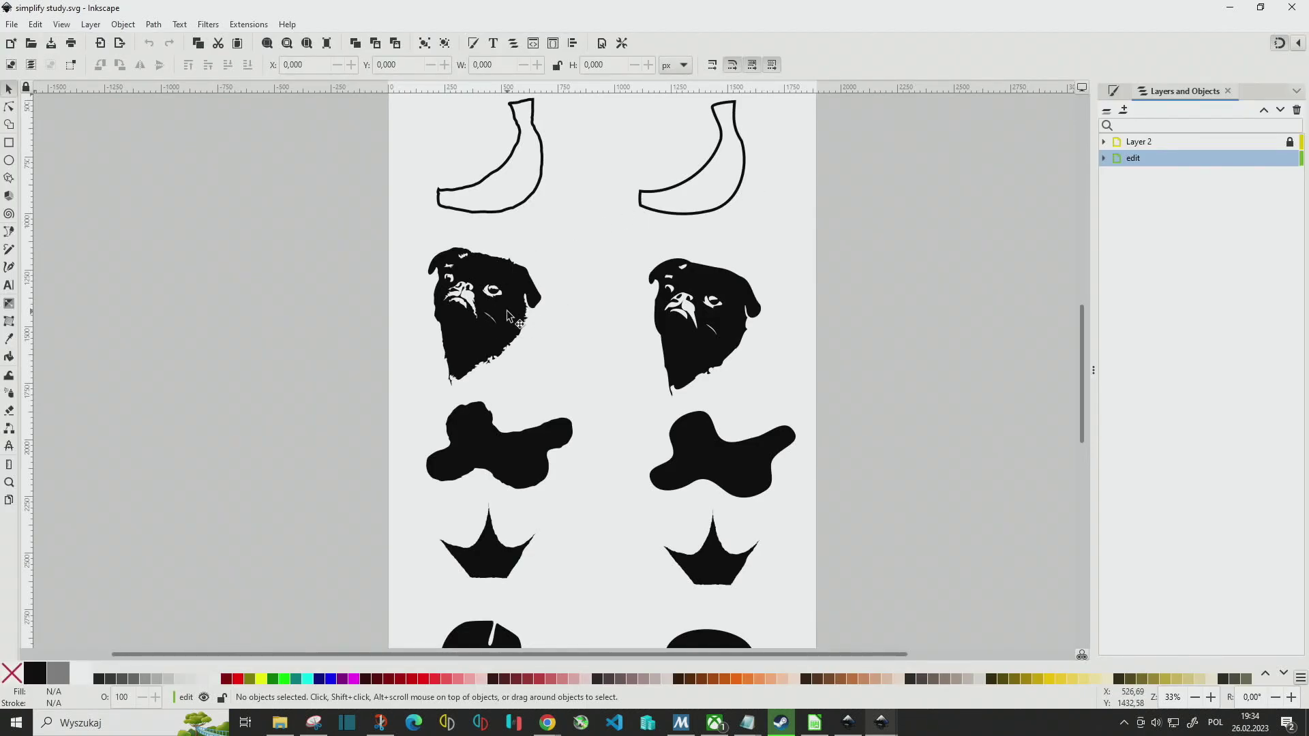
left_click(506, 315)
scroll(507, 315, "up", 1)
scroll(506, 315, "up", 2)
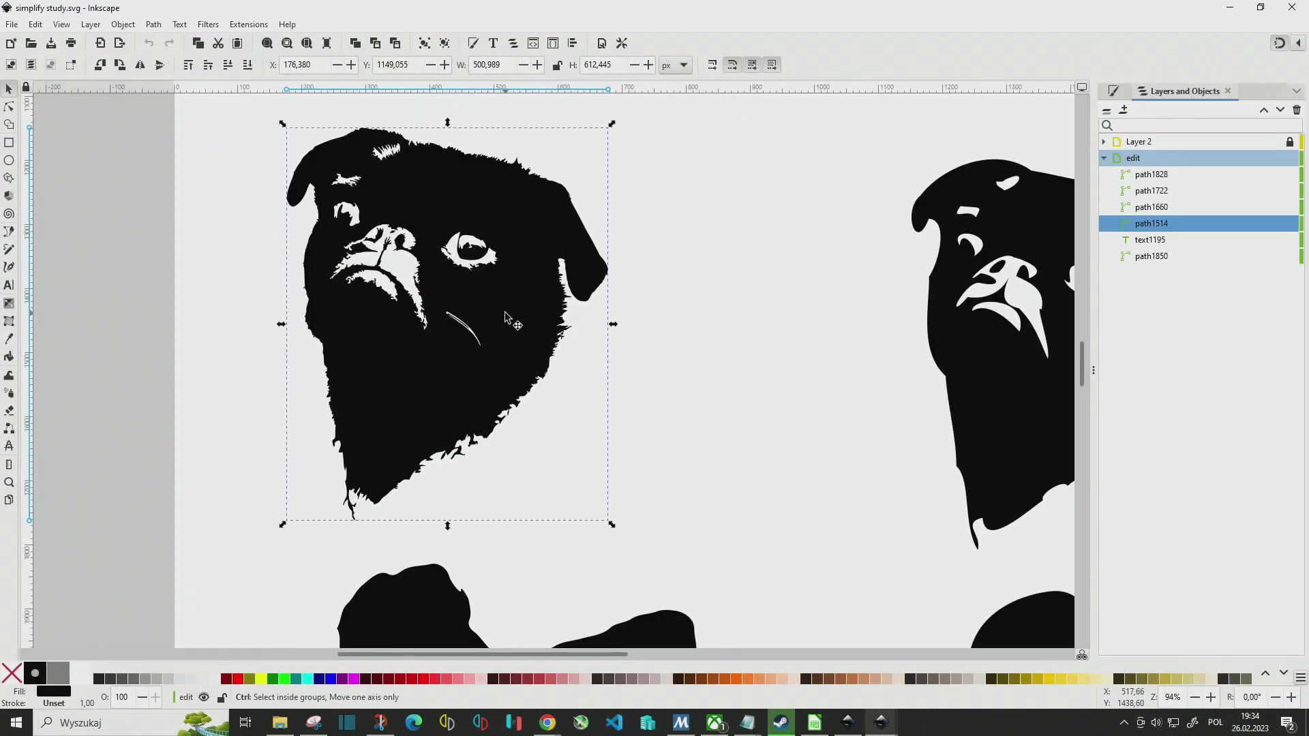
scroll(506, 321, "down", 1)
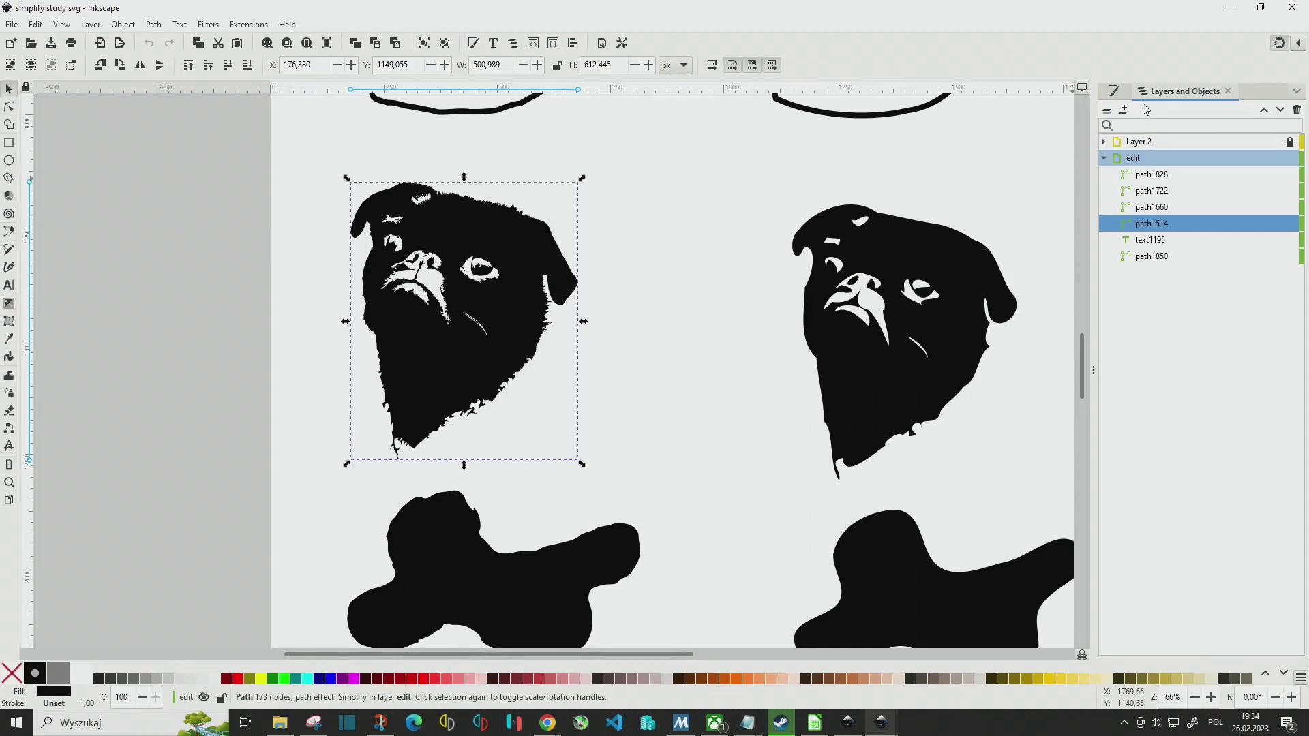
left_click(1110, 91)
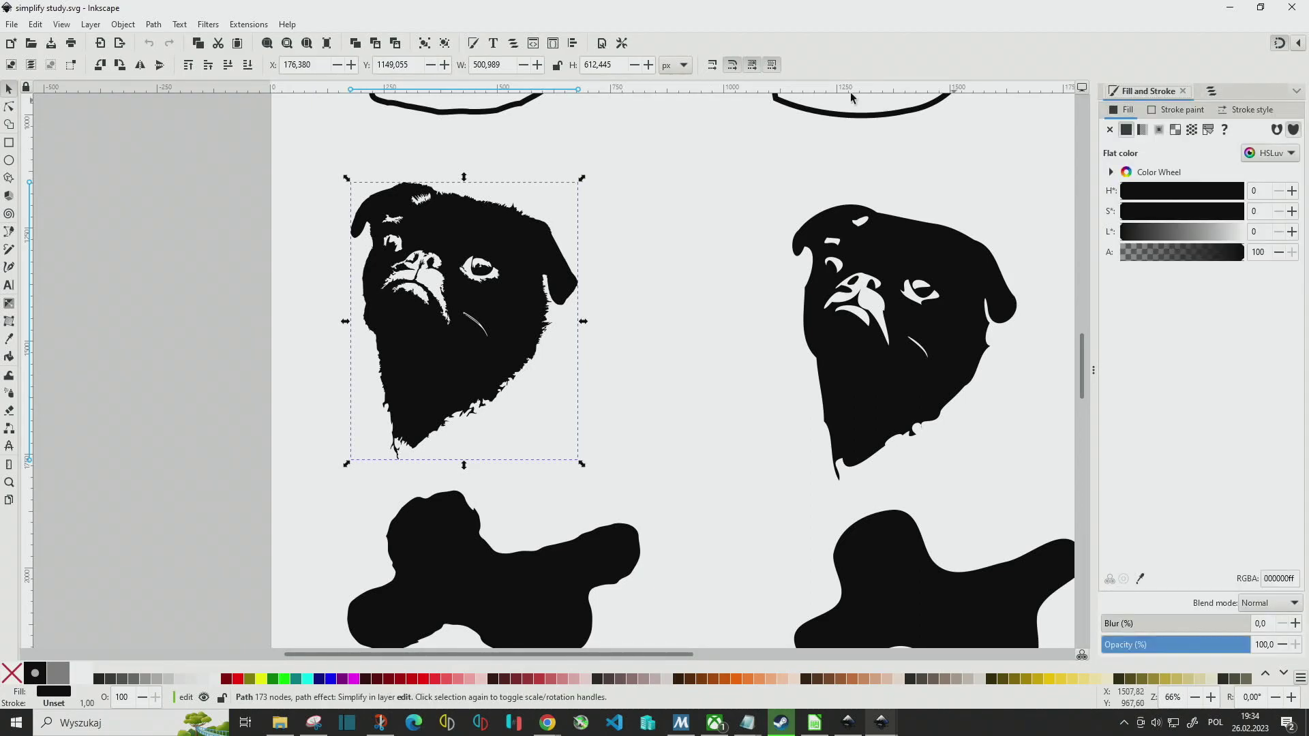
left_click(122, 24)
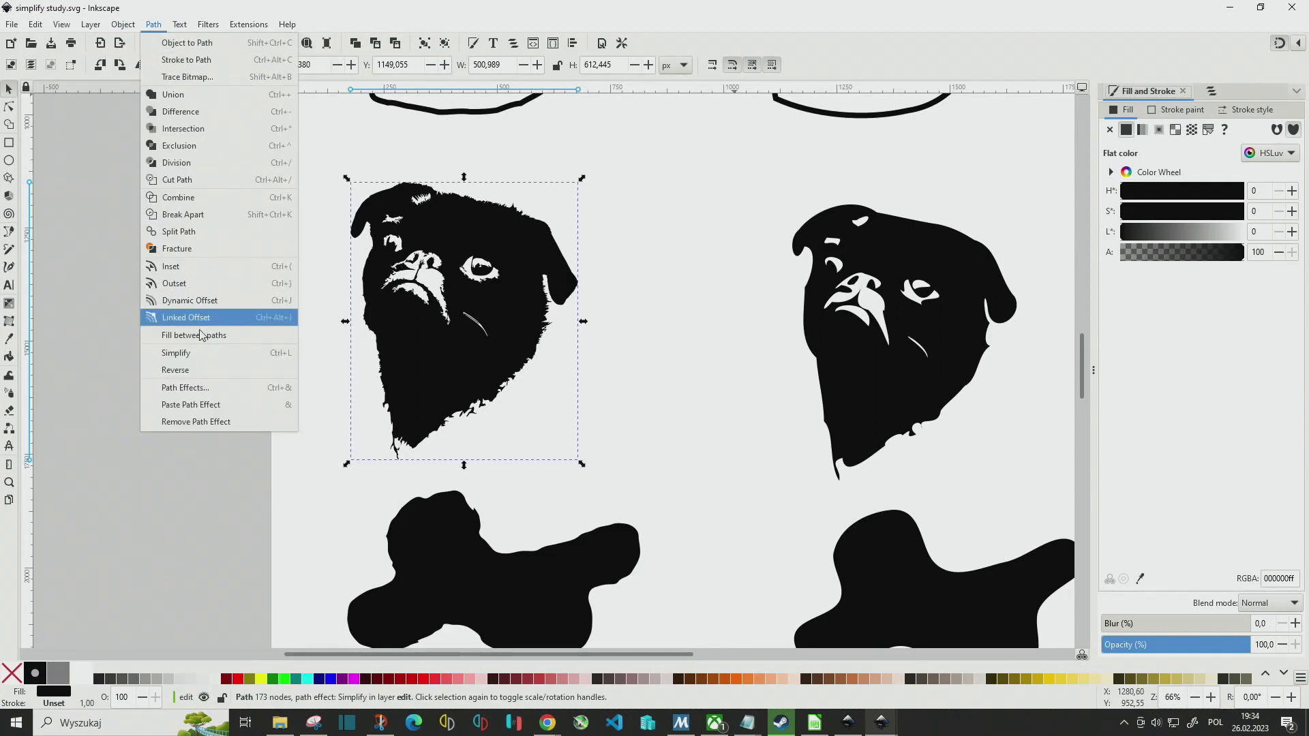
Duplicate the detailed left pug with its Simplify 0,1 effect and place the copy between the pugs.
left_click(204, 387)
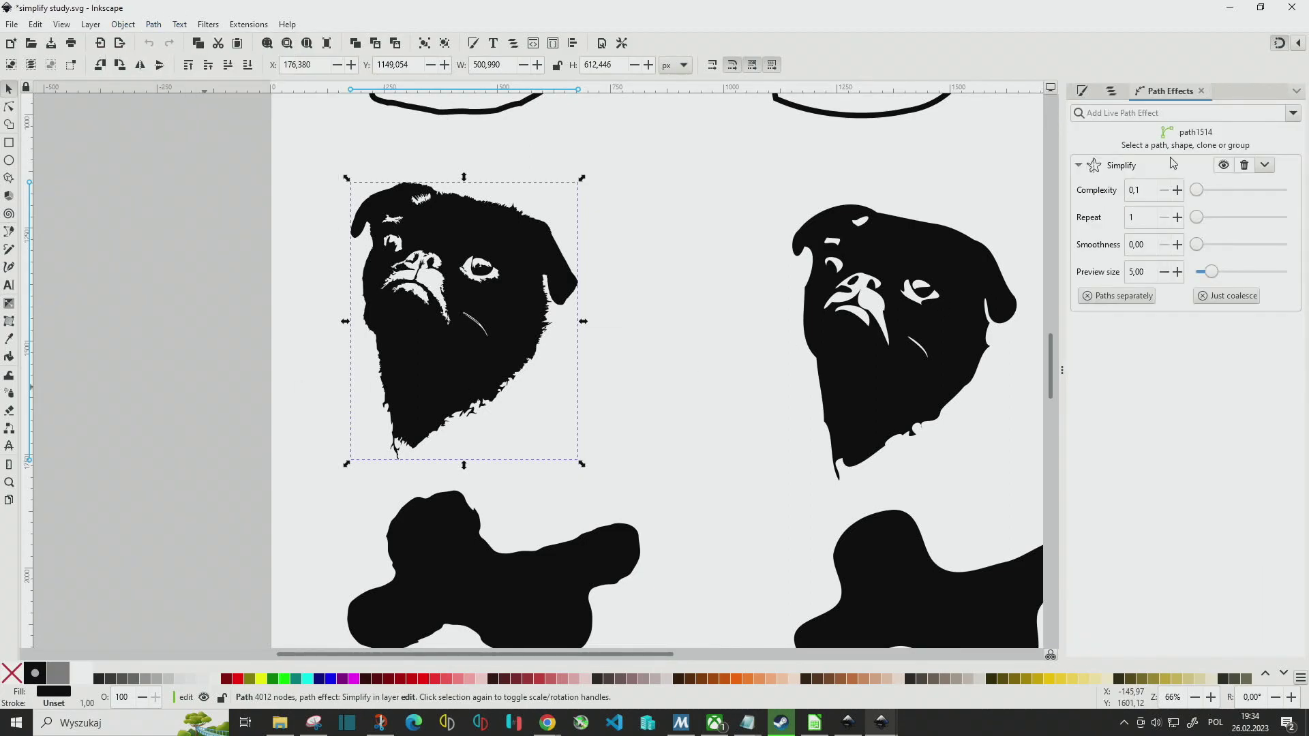
right_click(527, 293)
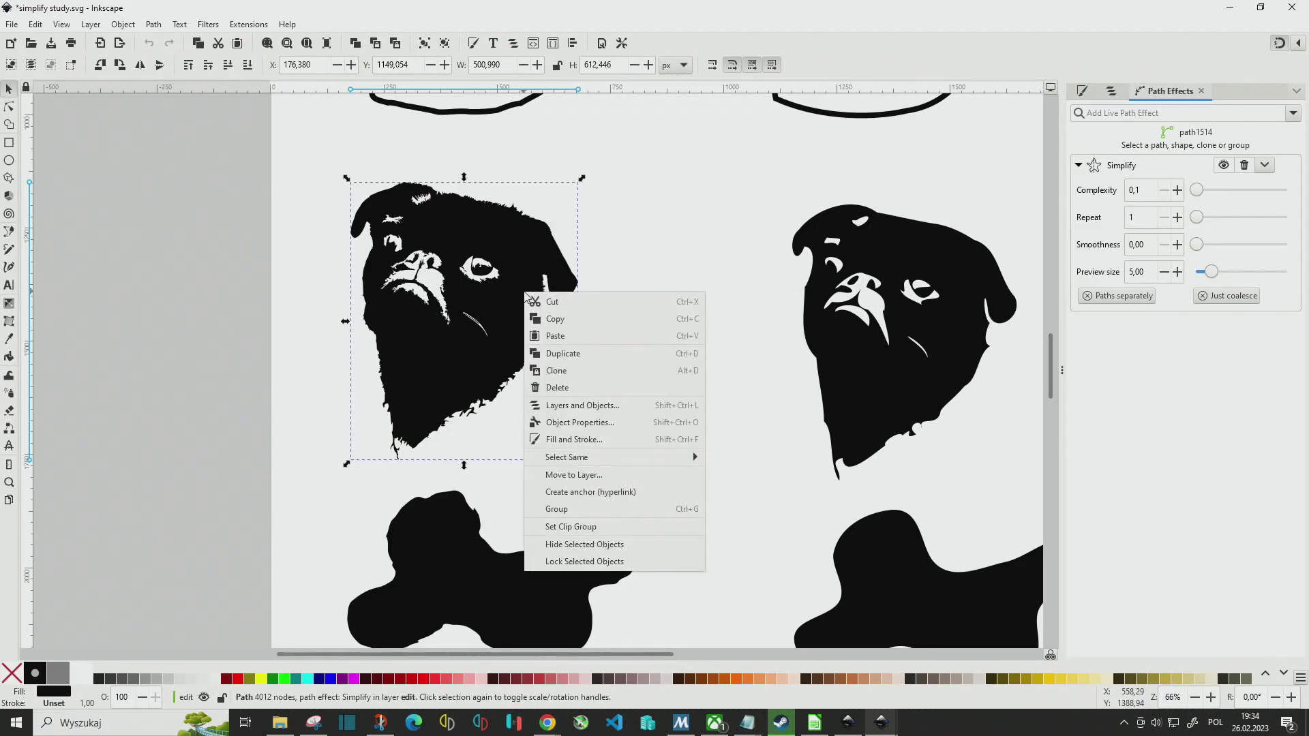
left_click(557, 352)
mouse_move(464, 296)
left_mouse_down()
mouse_move(667, 380)
mouse_move(682, 365)
left_mouse_up()
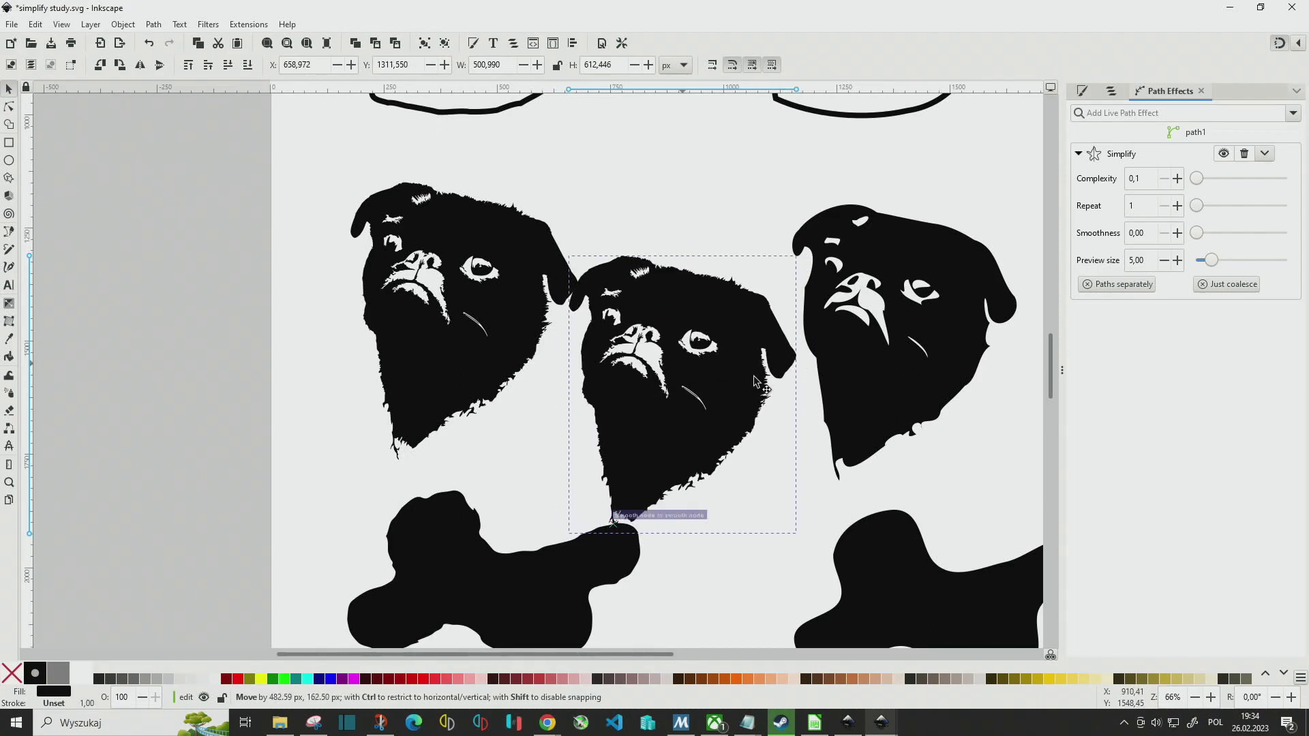
scroll(755, 381, "up", 2)
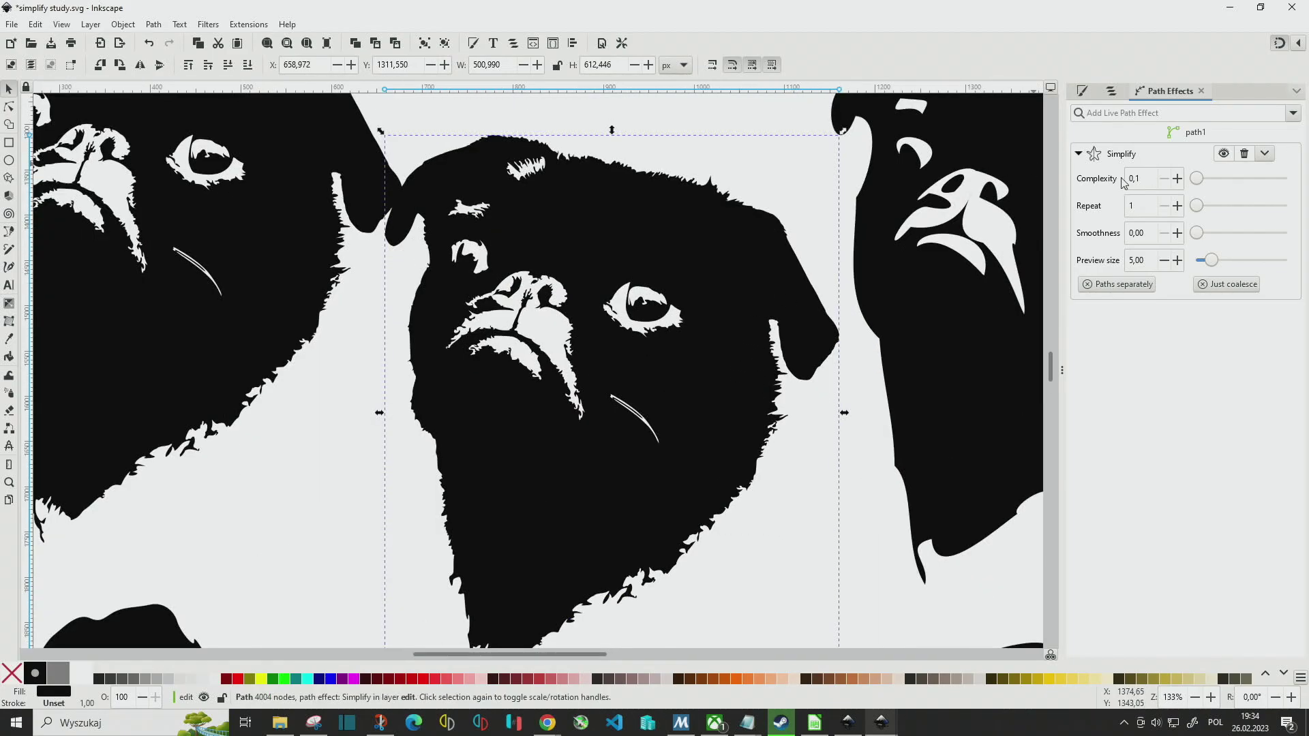
After trying Repeat 10–11, set the copy's Simplify to Complexity 0,6, Repeat 4, Smoothness about 30.
left_click(1217, 206)
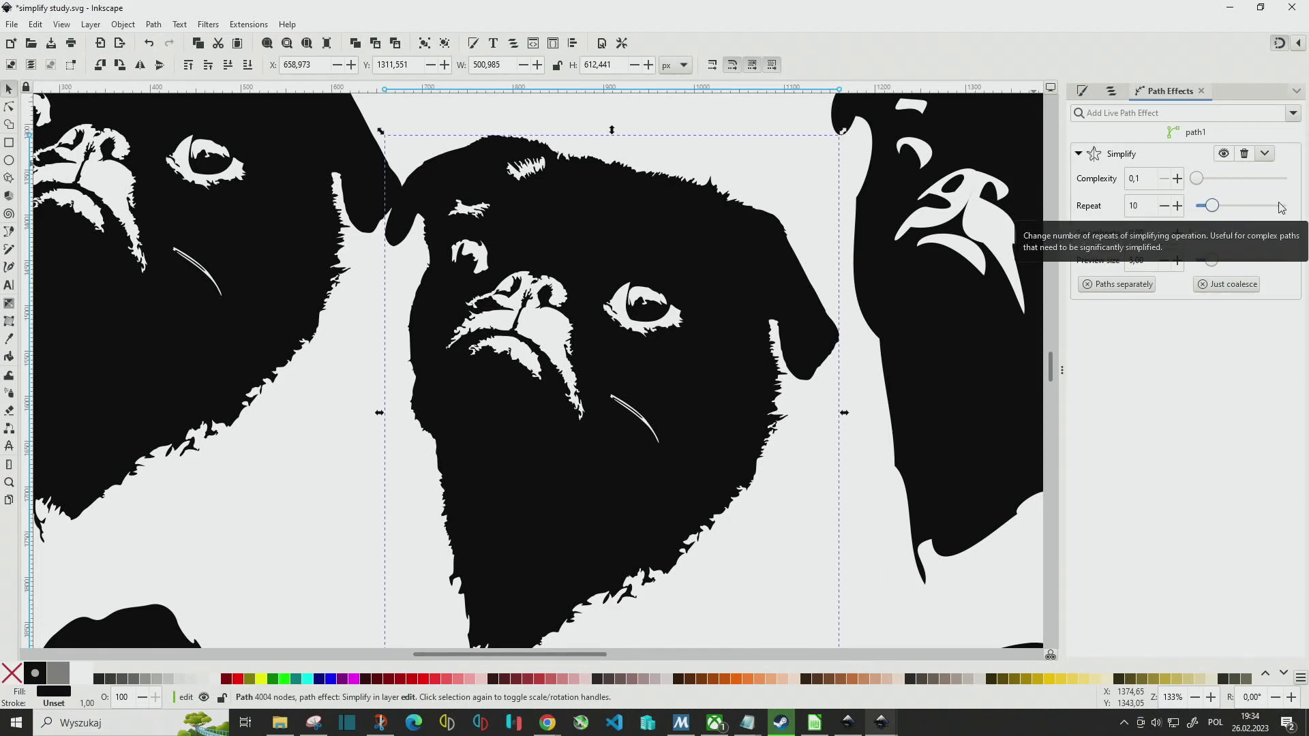
left_click(1218, 206)
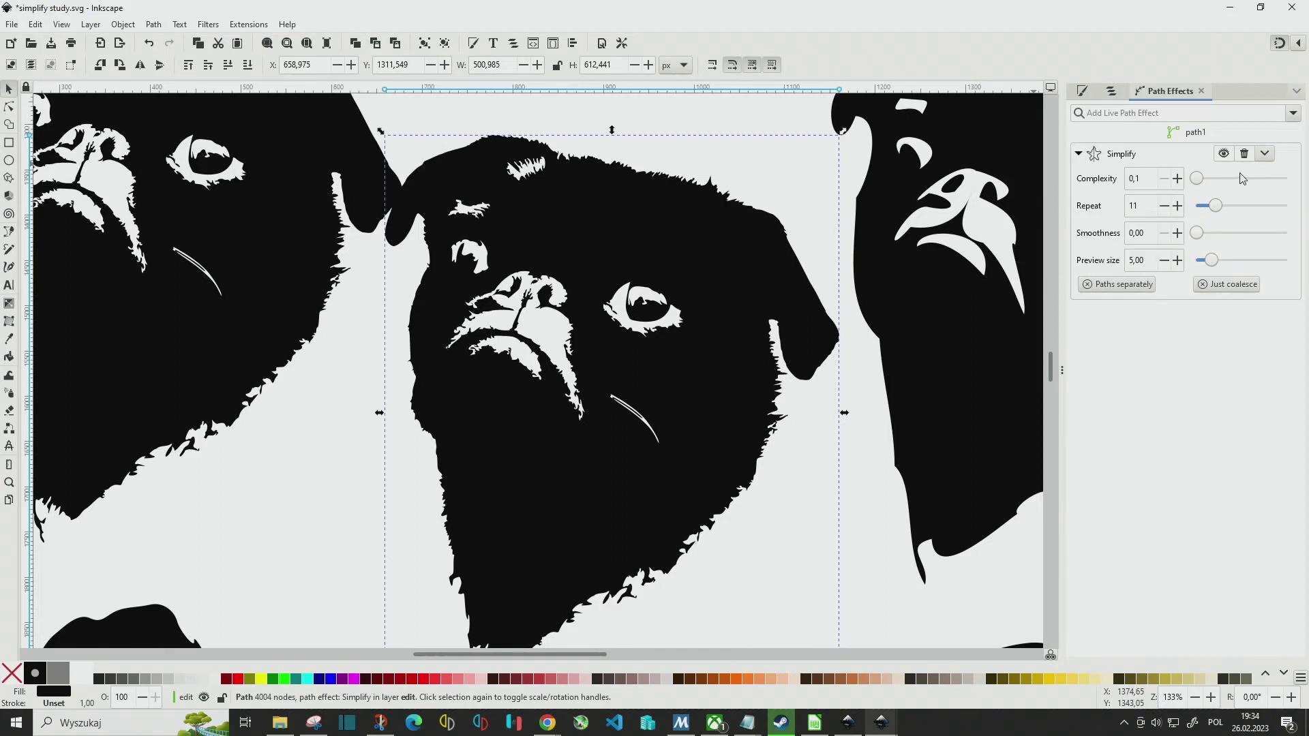
left_click(1199, 206)
scroll(1198, 210, "down", 1)
scroll(1190, 216, "down", 2)
left_click(1165, 210)
mouse_move(1197, 233)
left_mouse_down()
mouse_move(1223, 240)
mouse_move(1198, 239)
left_mouse_up()
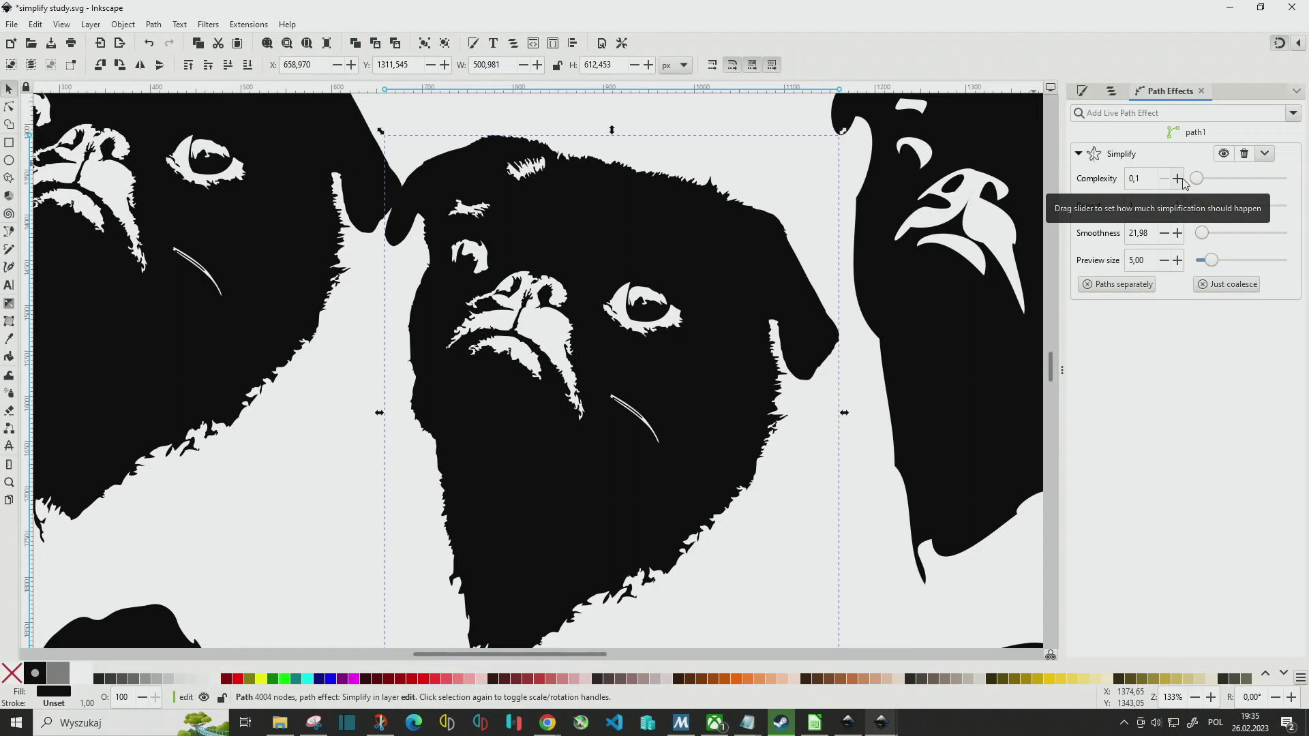
left_click(1178, 179)
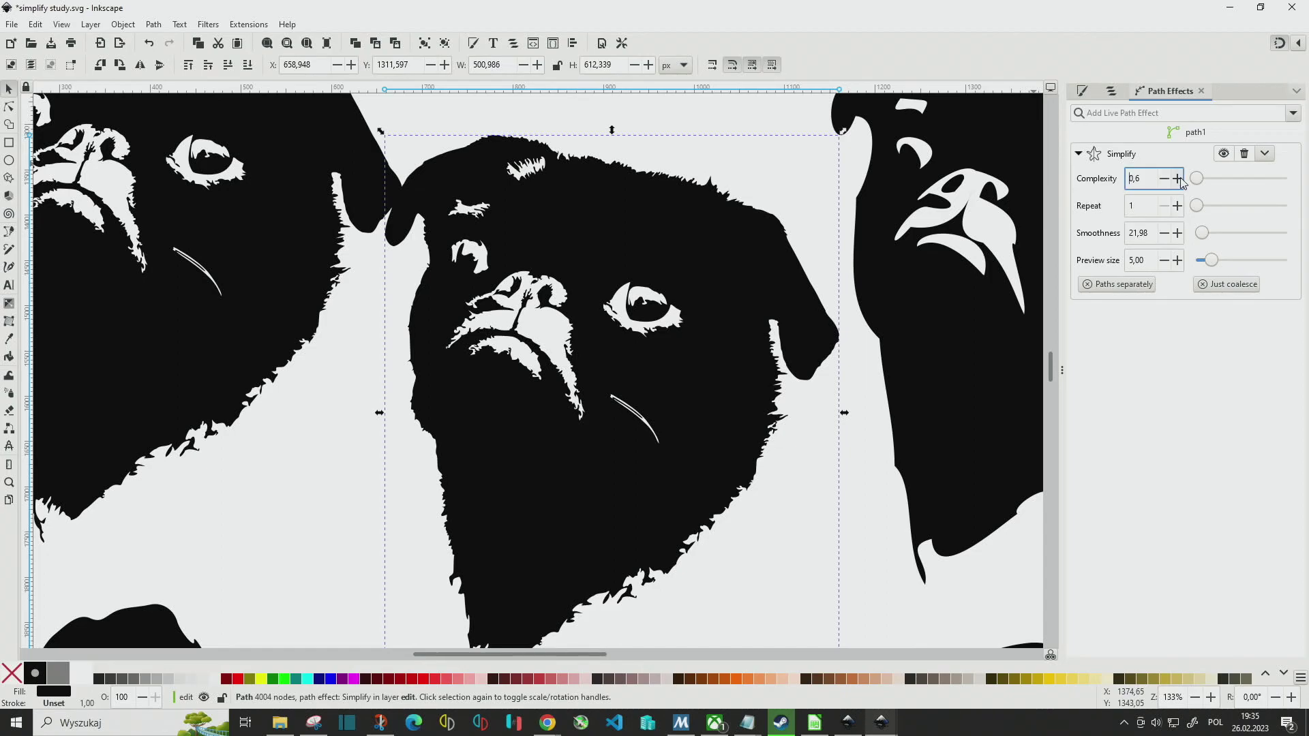
left_click_drag(1205, 236, 1220, 238)
mouse_move(1197, 209)
left_mouse_down()
mouse_move(1222, 238)
mouse_move(1208, 238)
left_mouse_up()
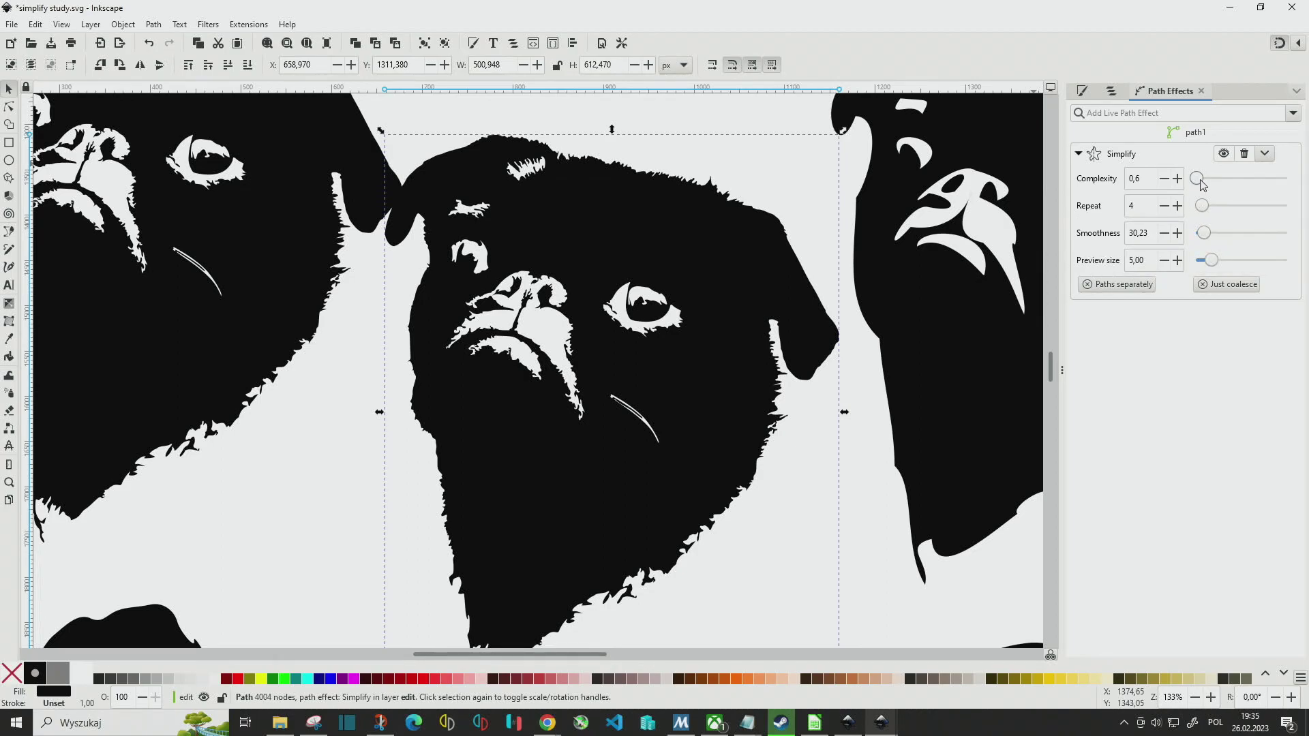
Experiment with higher Complexity, Smoothness and Repeat, then bring Complexity down to 2,0 and Smoothness to 0.
mouse_move(1201, 180)
left_mouse_down()
mouse_move(1237, 240)
mouse_move(1214, 236)
mouse_move(1220, 266)
mouse_move(1144, 266)
left_mouse_up()
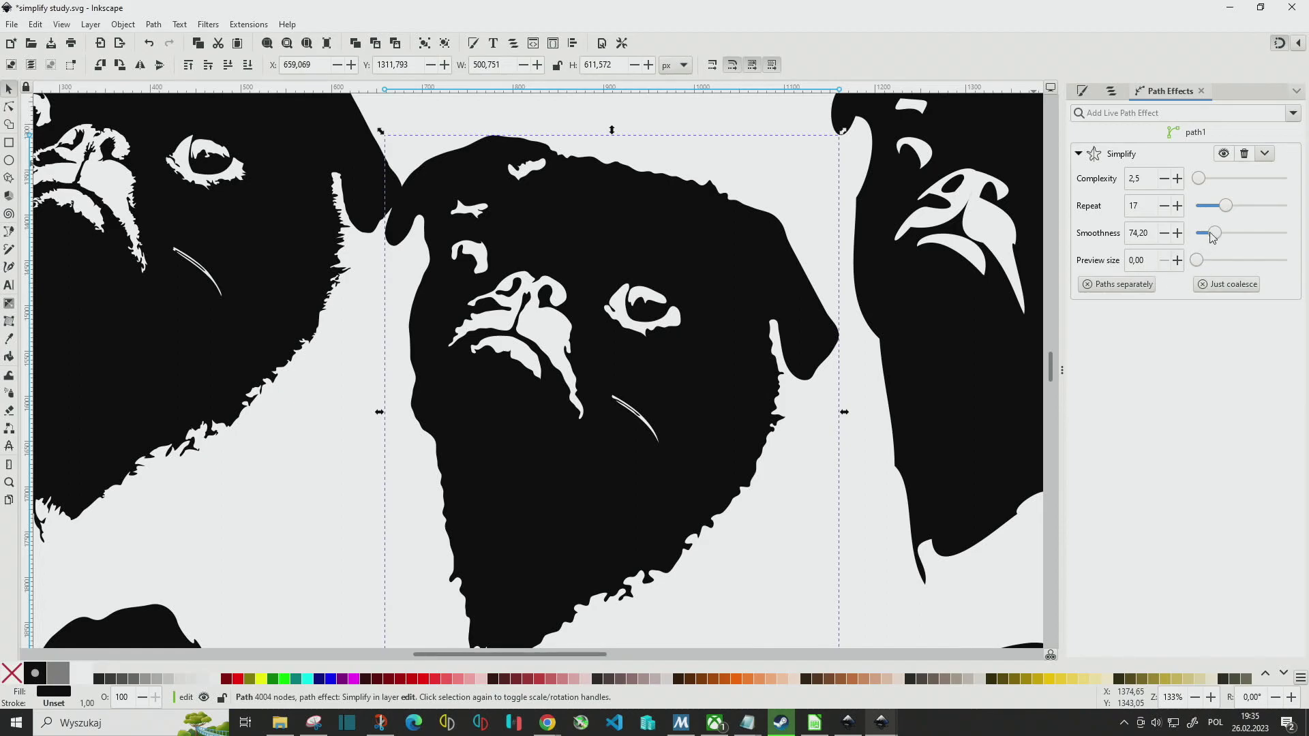
left_click_drag(1235, 240, 1214, 242)
mouse_move(1228, 214)
left_mouse_down()
mouse_move(1210, 214)
mouse_move(1200, 181)
mouse_move(1211, 234)
left_mouse_up()
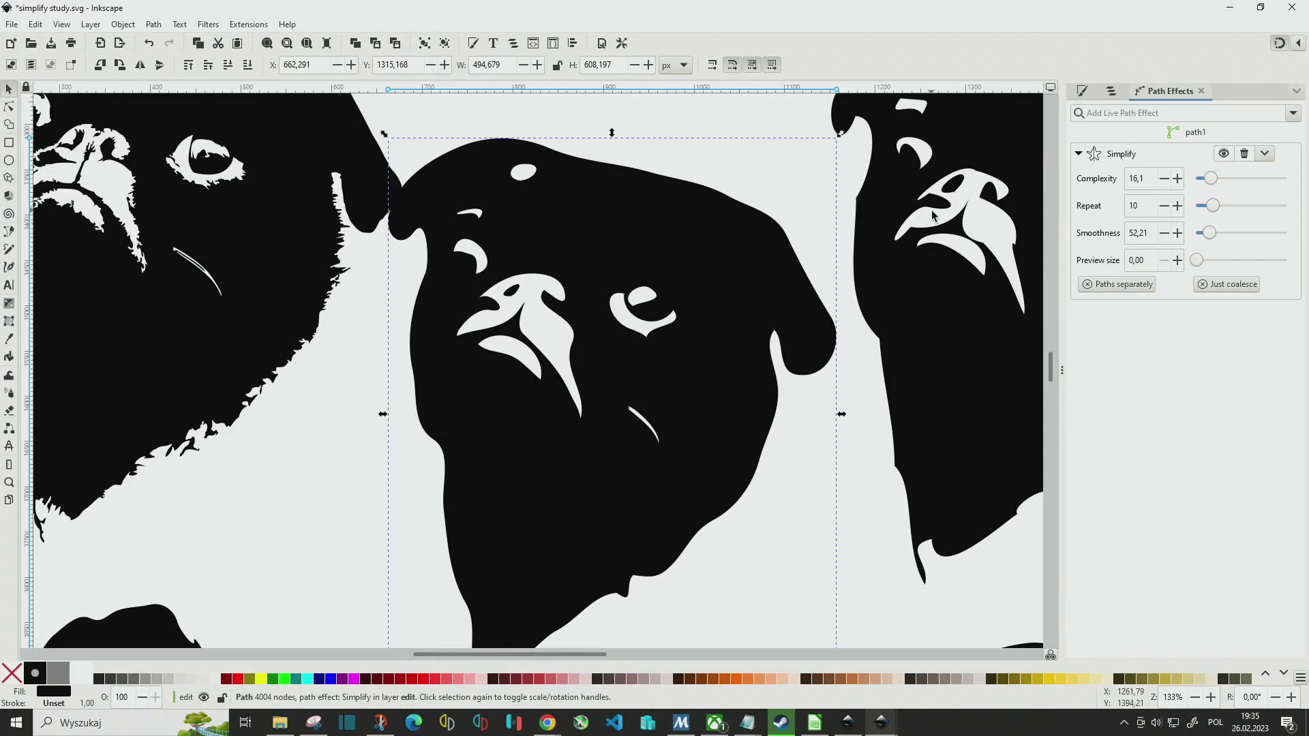
mouse_move(1209, 182)
left_mouse_down()
mouse_move(1205, 206)
mouse_move(1199, 180)
mouse_move(1196, 233)
left_mouse_up()
left_click_drag(1196, 178, 1199, 181)
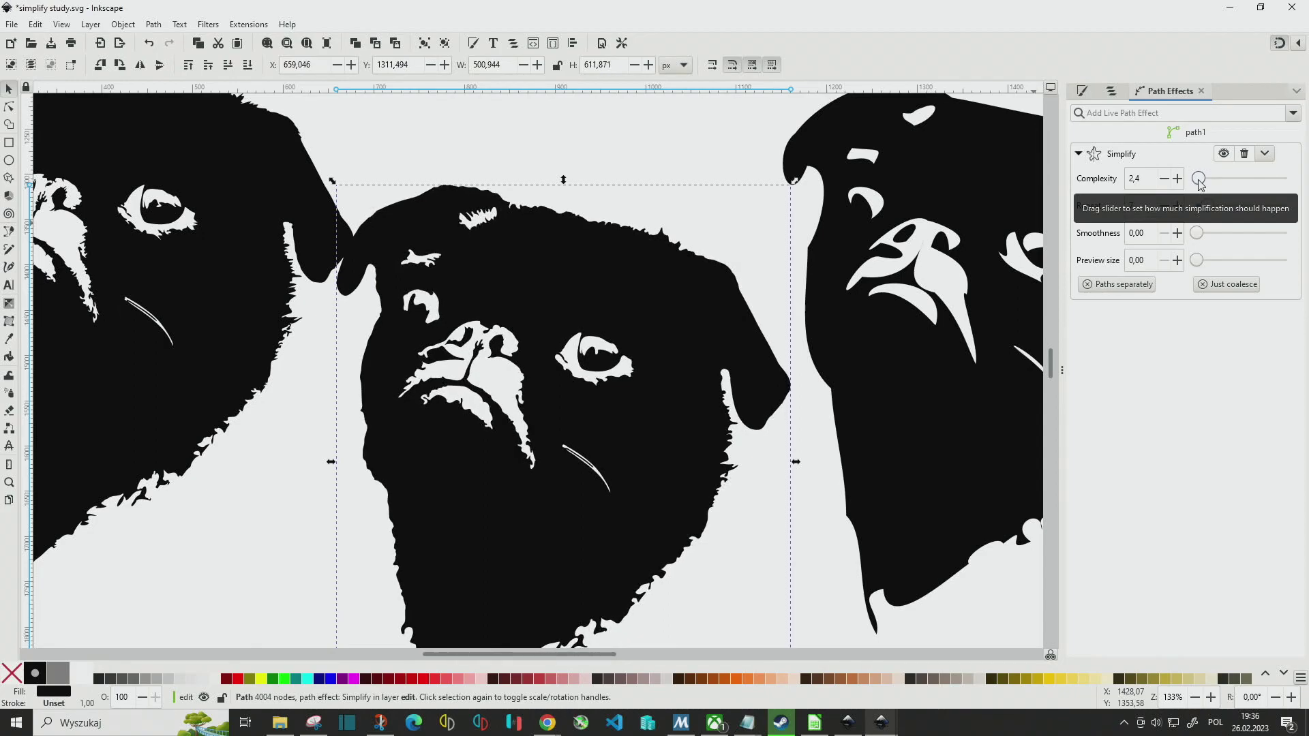
left_click(1164, 179)
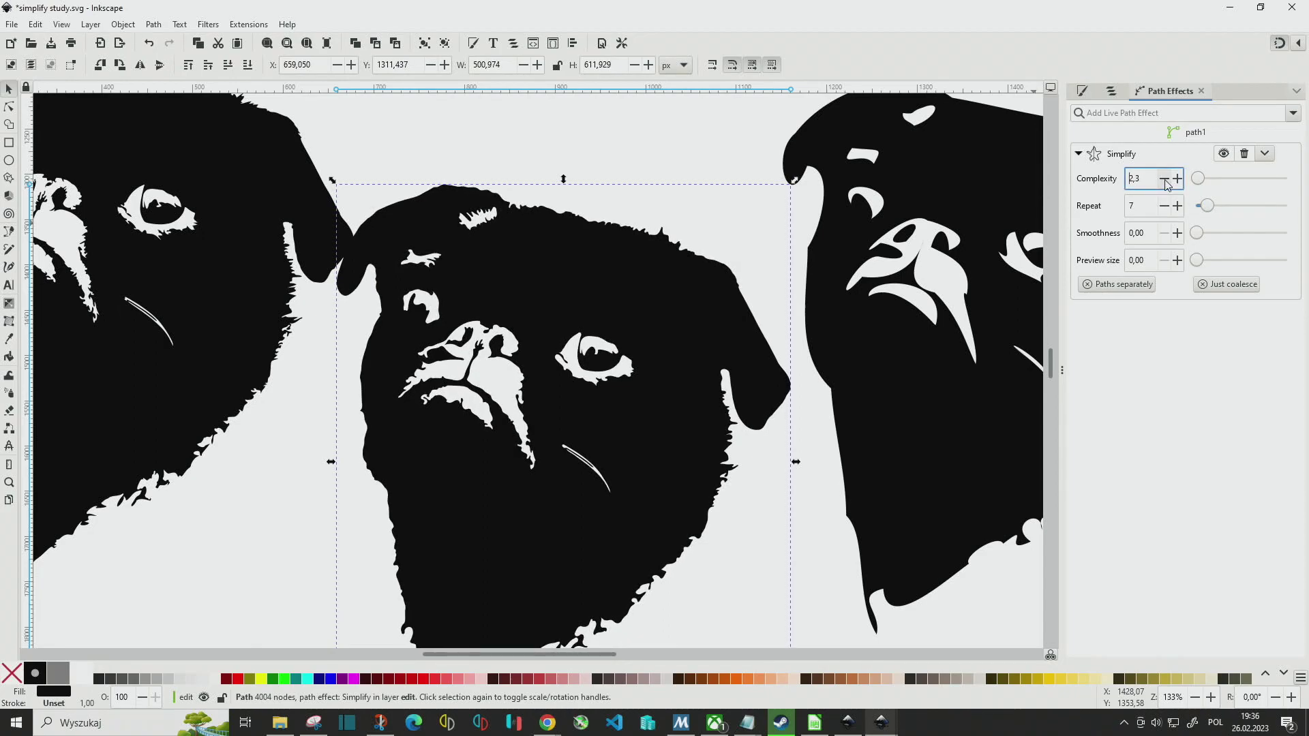
Lower Repeat to 6 and step the Simplify Complexity down four times.
left_click(1200, 204)
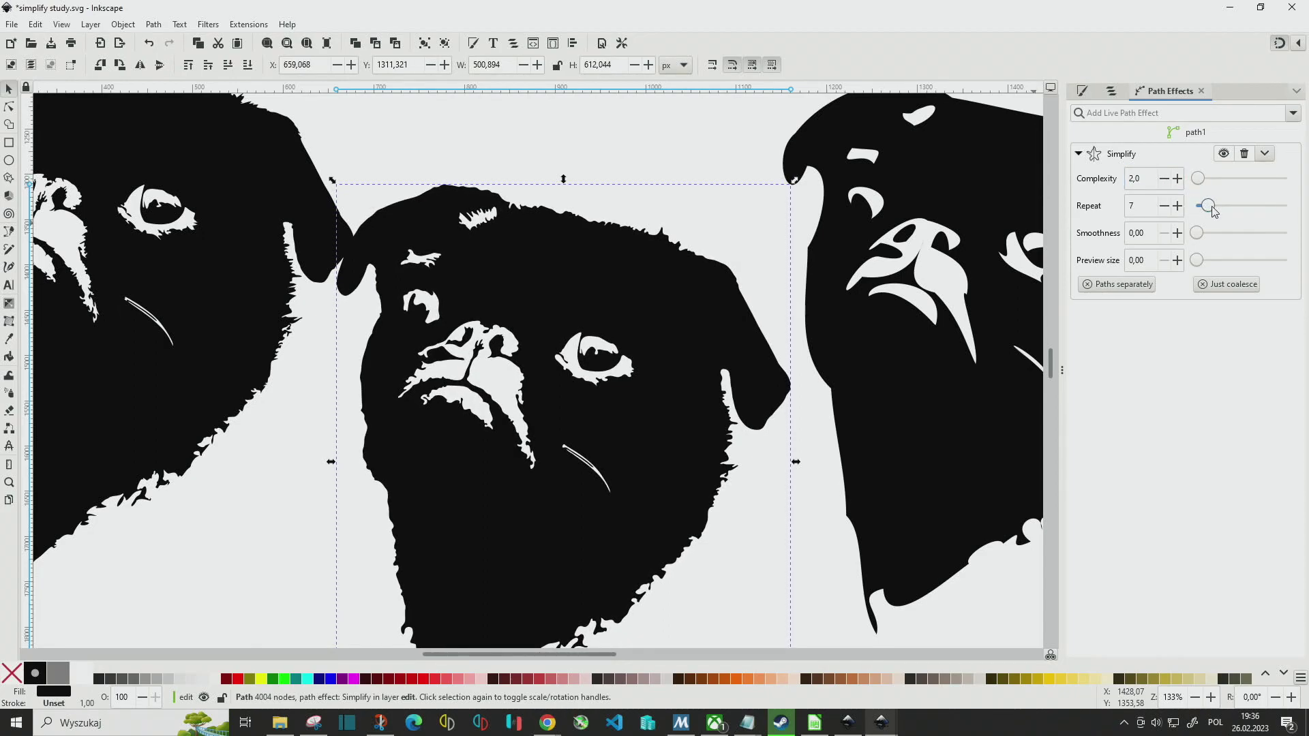
left_click(1164, 179)
left_click(1164, 179)
left_click(1164, 179)
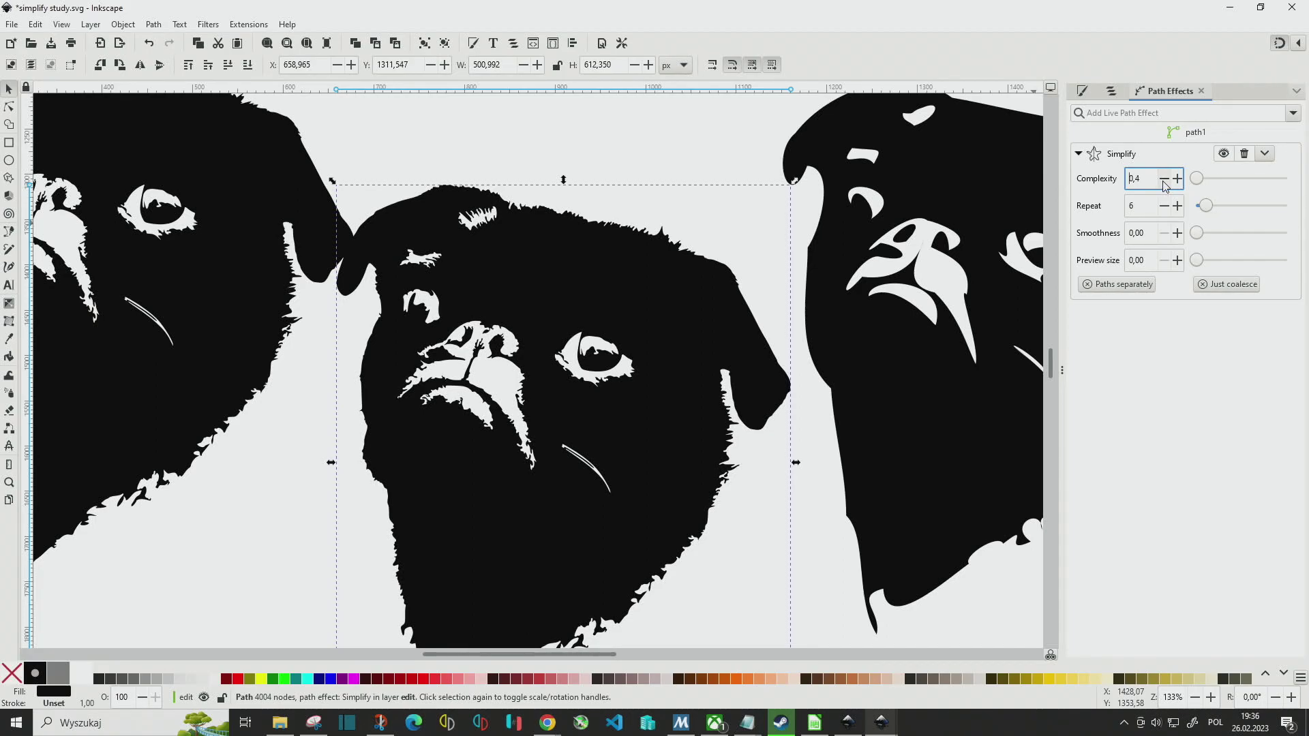
left_click(1164, 179)
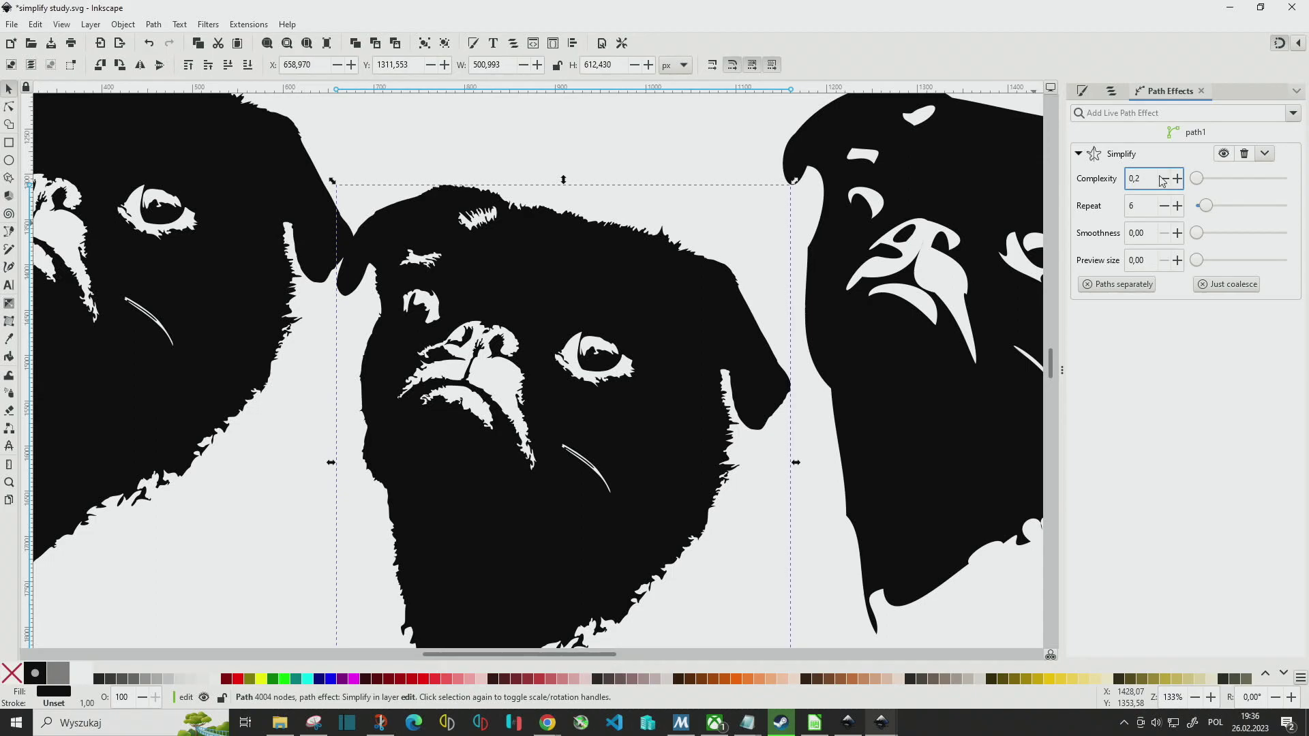
left_click_drag(1208, 209, 1218, 212)
Nudge Complexity up to 0,4 and, after trying higher values, settle Repeat at 6.
scroll(1161, 194, "up", 6)
scroll(1214, 206, "down", 3)
key("shift+Tab")
key("Up")
left_click(1214, 211)
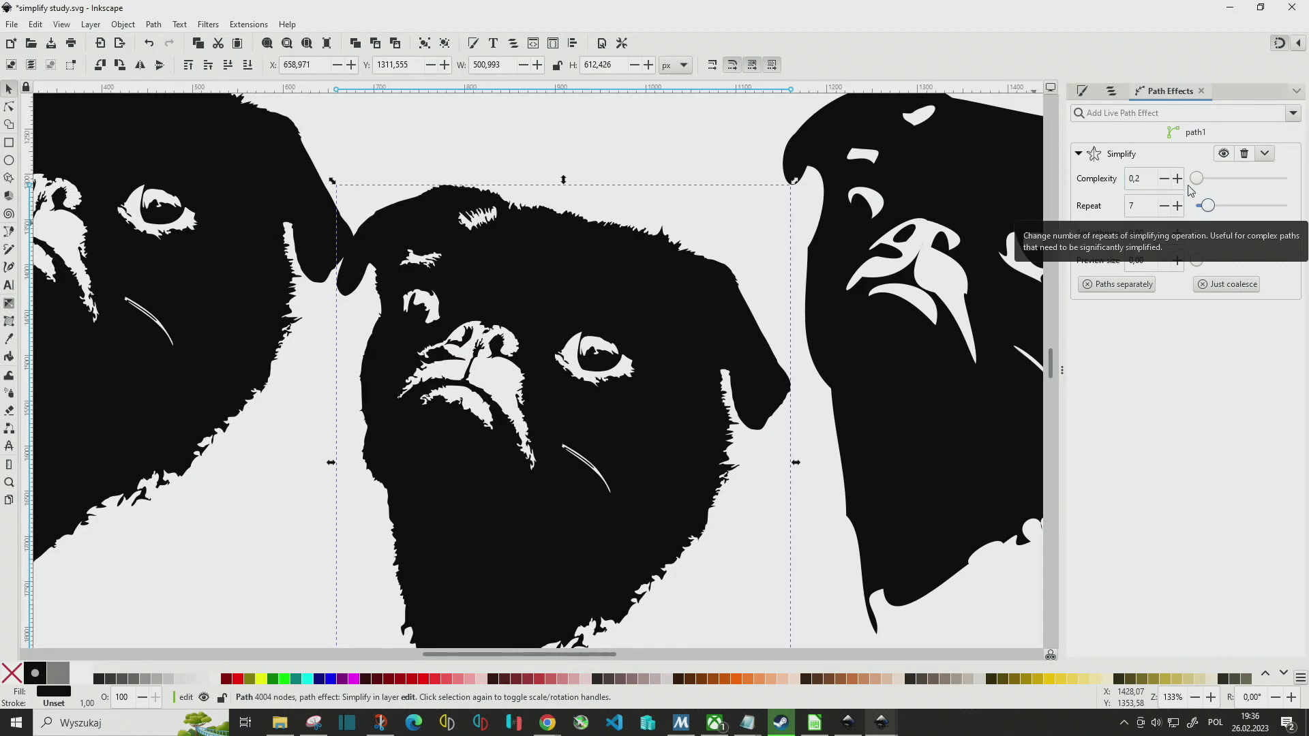
key("shift+Tab")
key("Up")
key("Up")
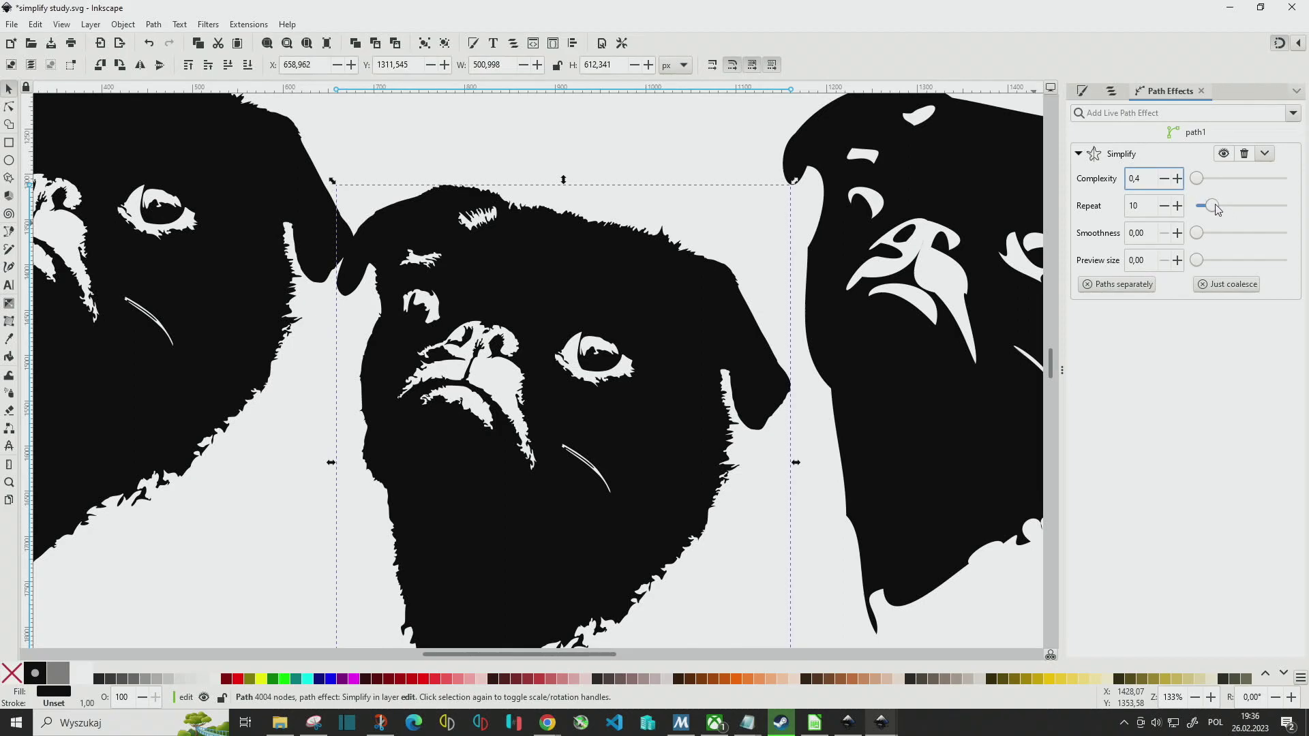
left_click_drag(1217, 210, 1214, 209)
left_click(1255, 206)
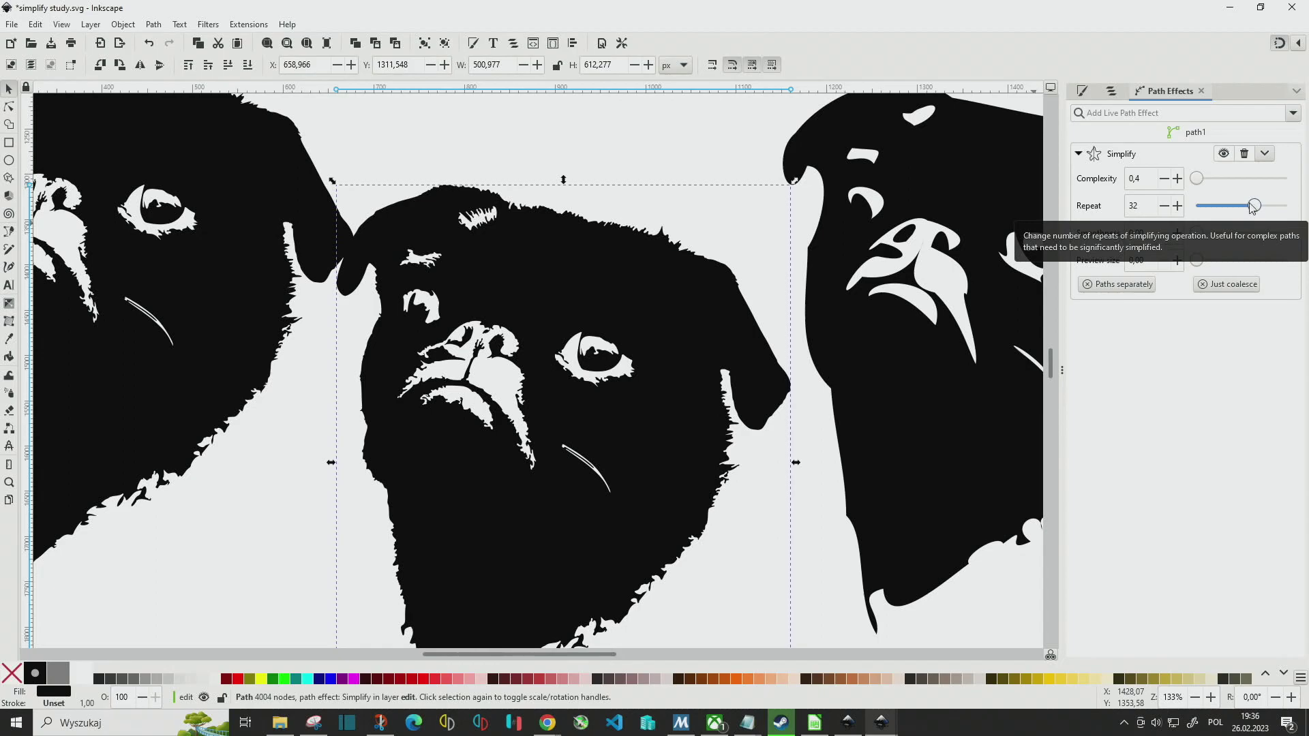
left_click(1205, 207)
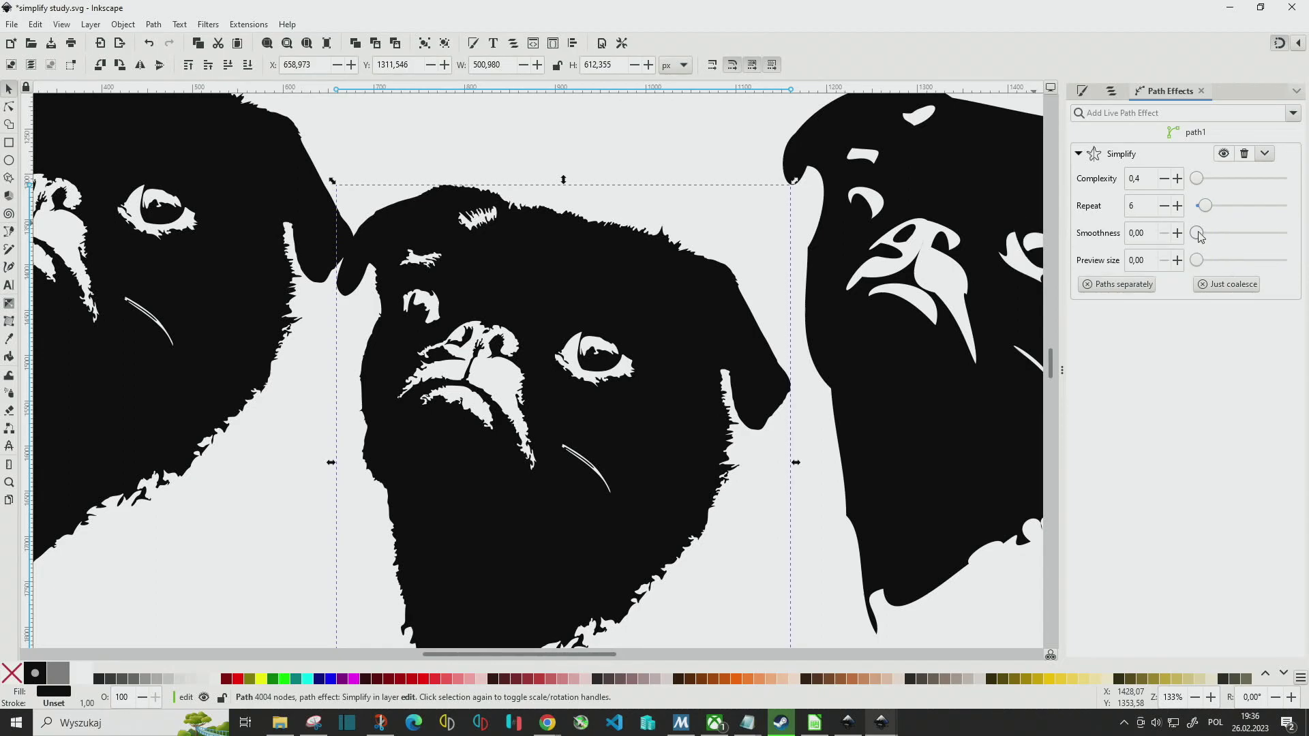
Raise Complexity to 1,6 and set Repeat to 5, leaving Smoothness at 16,49.
scroll(1207, 235, "up", 5)
scroll(1207, 235, "down", 4)
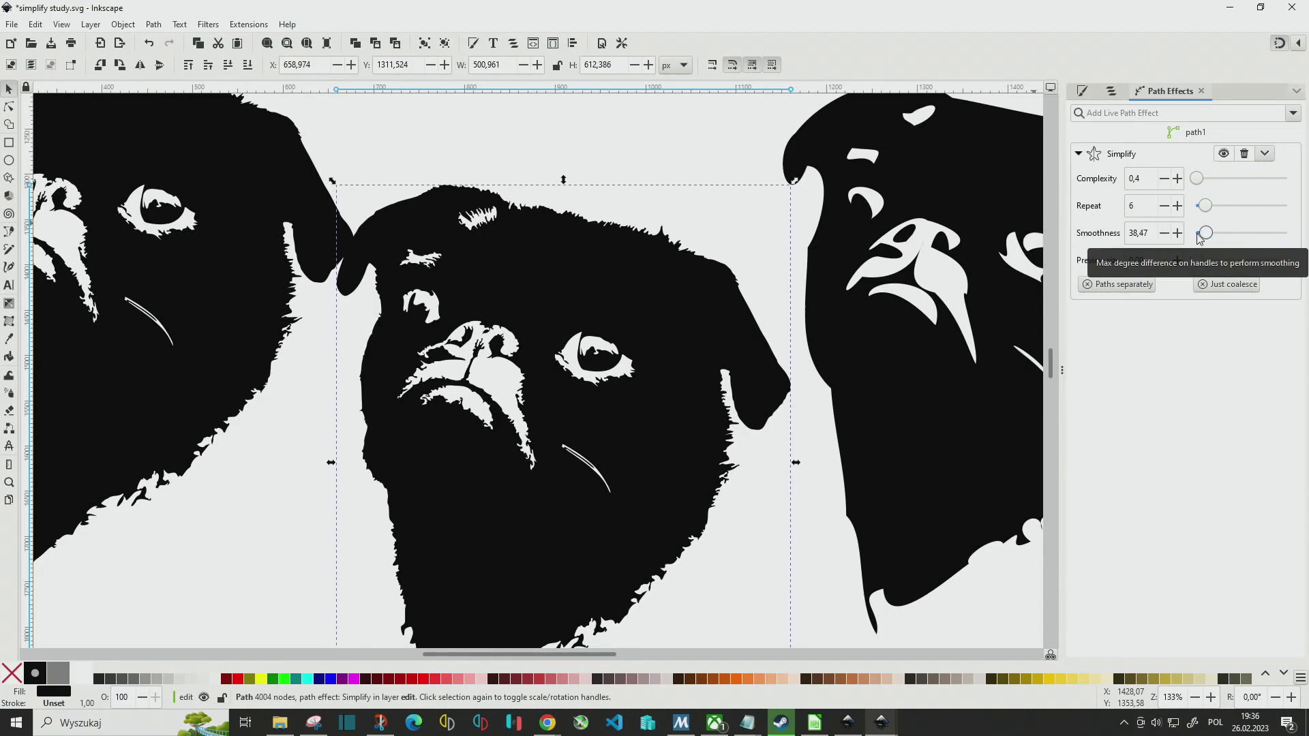
left_click(1178, 179)
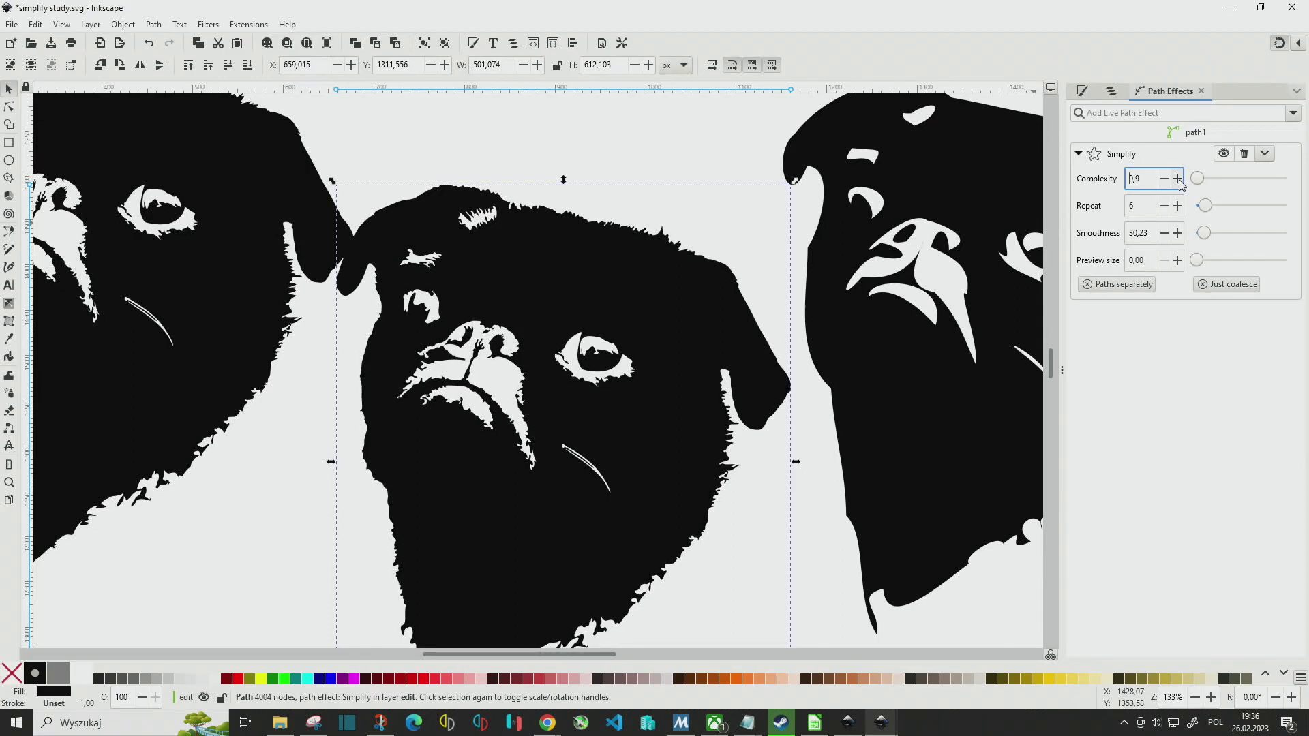
mouse_move(1211, 210)
left_mouse_down()
mouse_move(1198, 234)
mouse_move(1228, 208)
mouse_move(1211, 237)
mouse_move(1203, 206)
left_mouse_up()
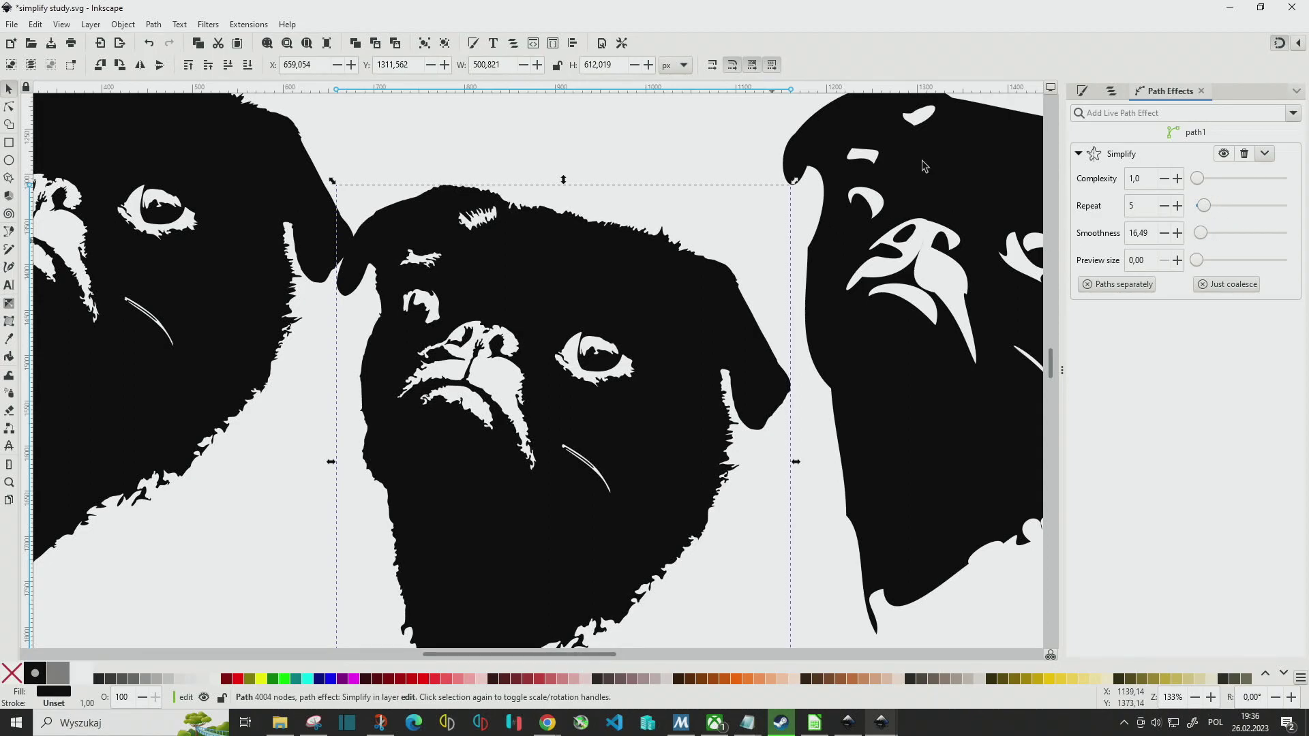
left_click(1203, 180)
scroll(818, 259, "right", 3)
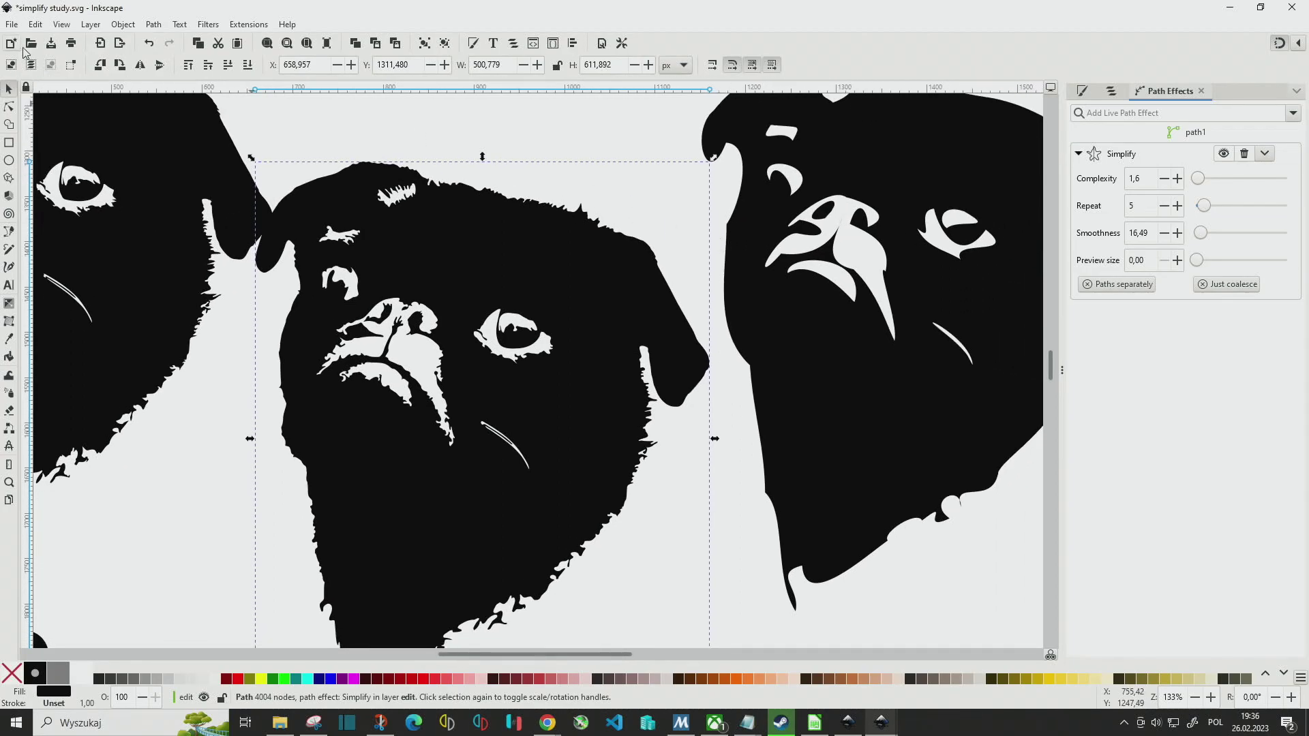
View the About Inkscape version information and close it.
left_click(289, 25)
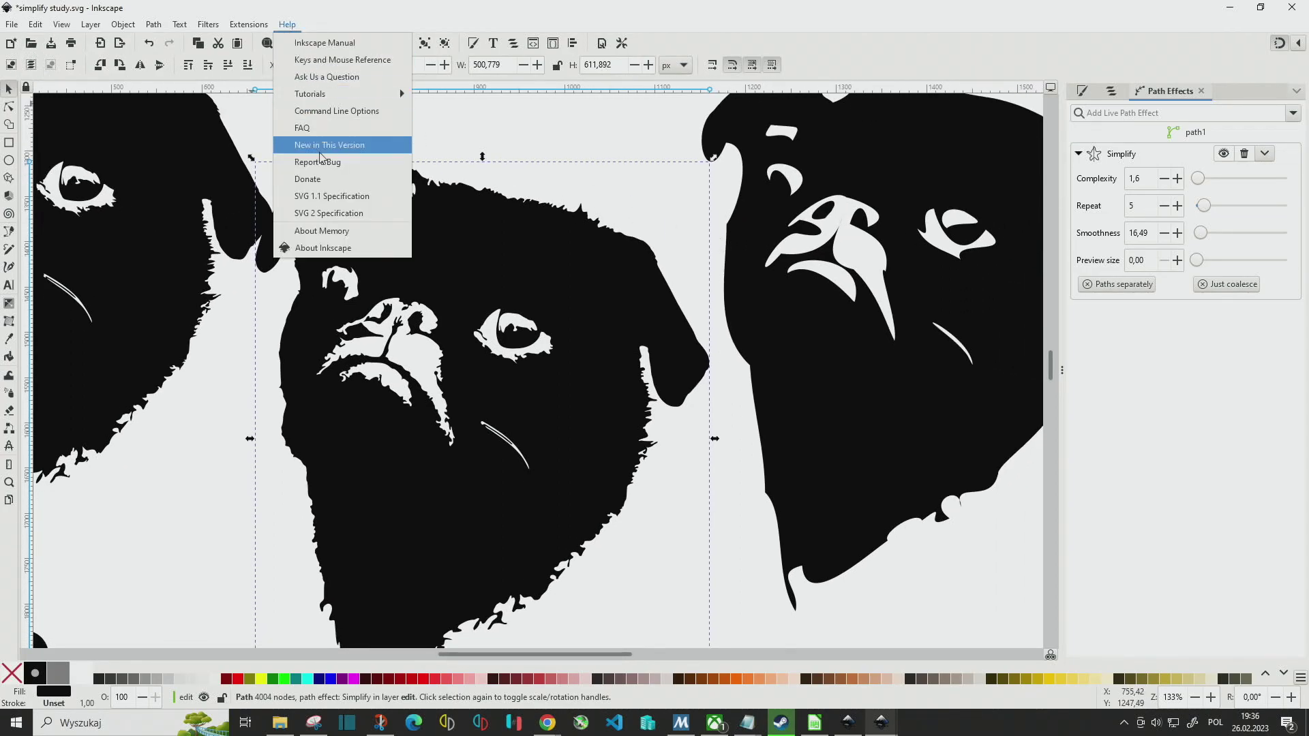
left_click(307, 248)
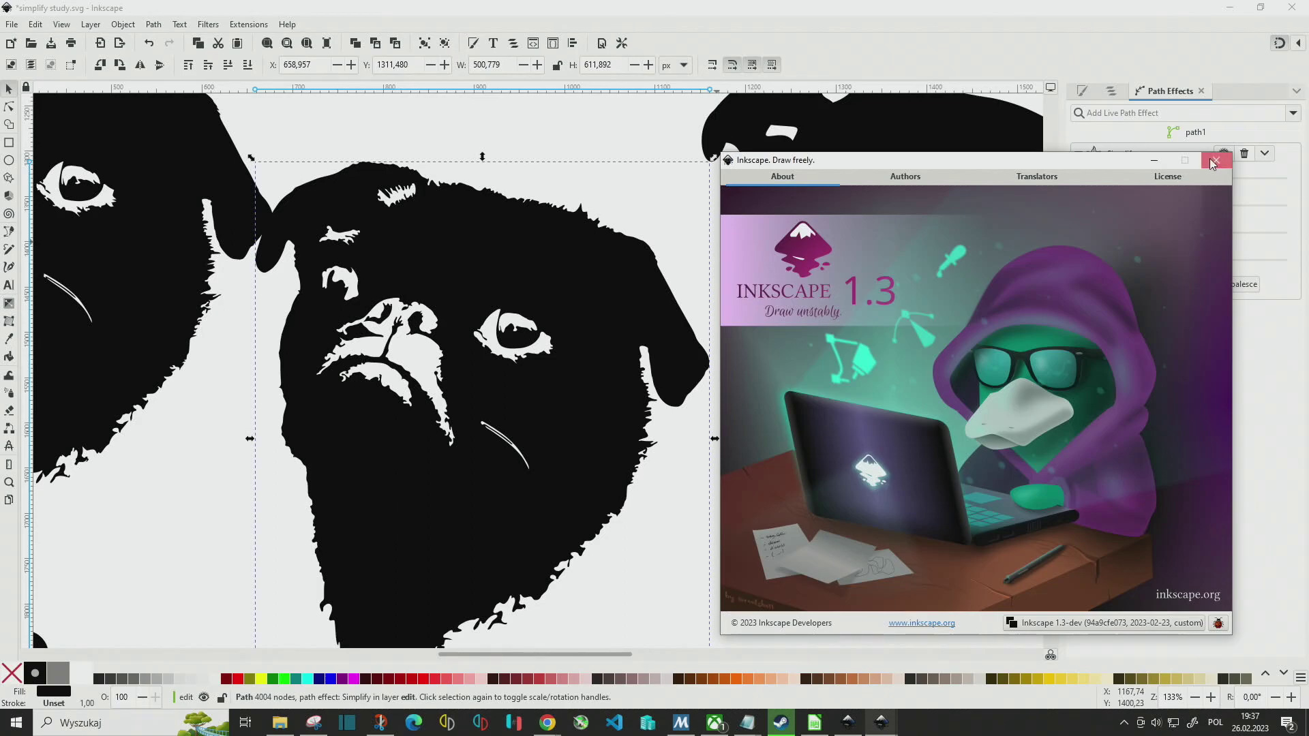
left_click(1215, 160)
Open Skan_20230224-1948.svg from the Sample Scans folder.
left_click(12, 25)
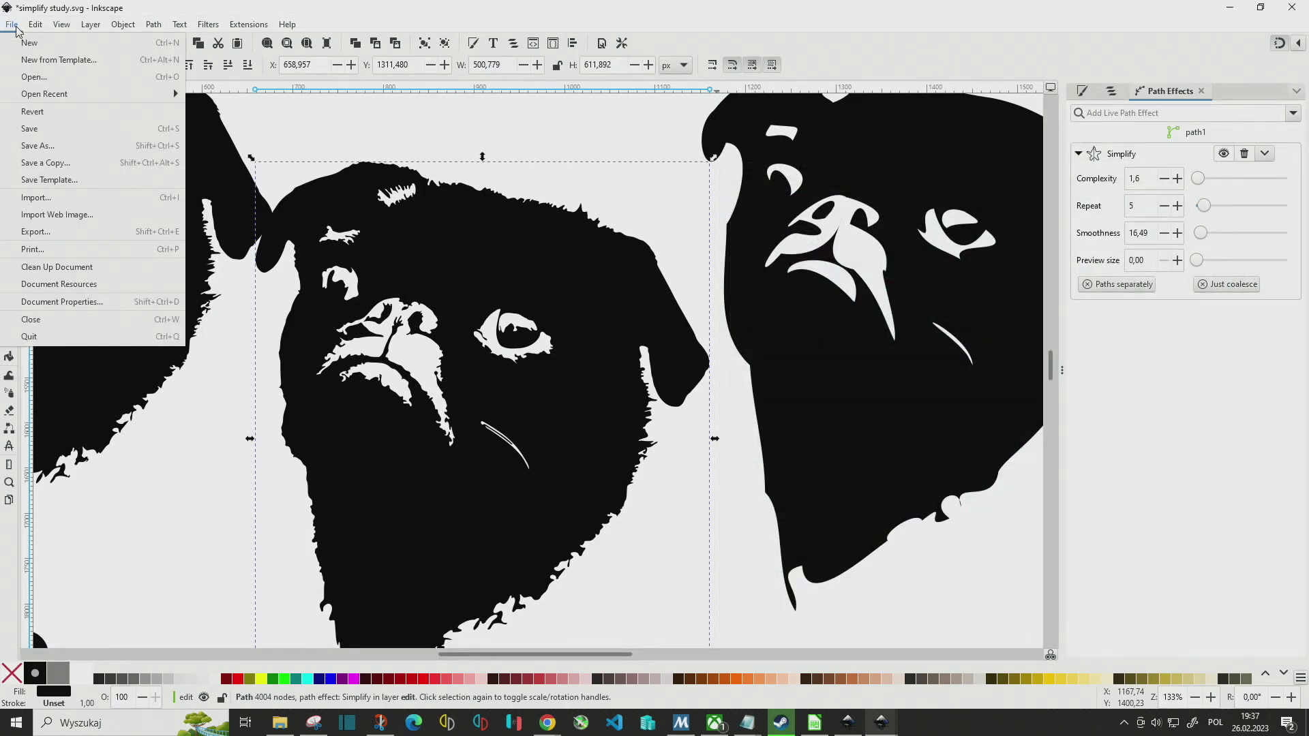
left_click(34, 77)
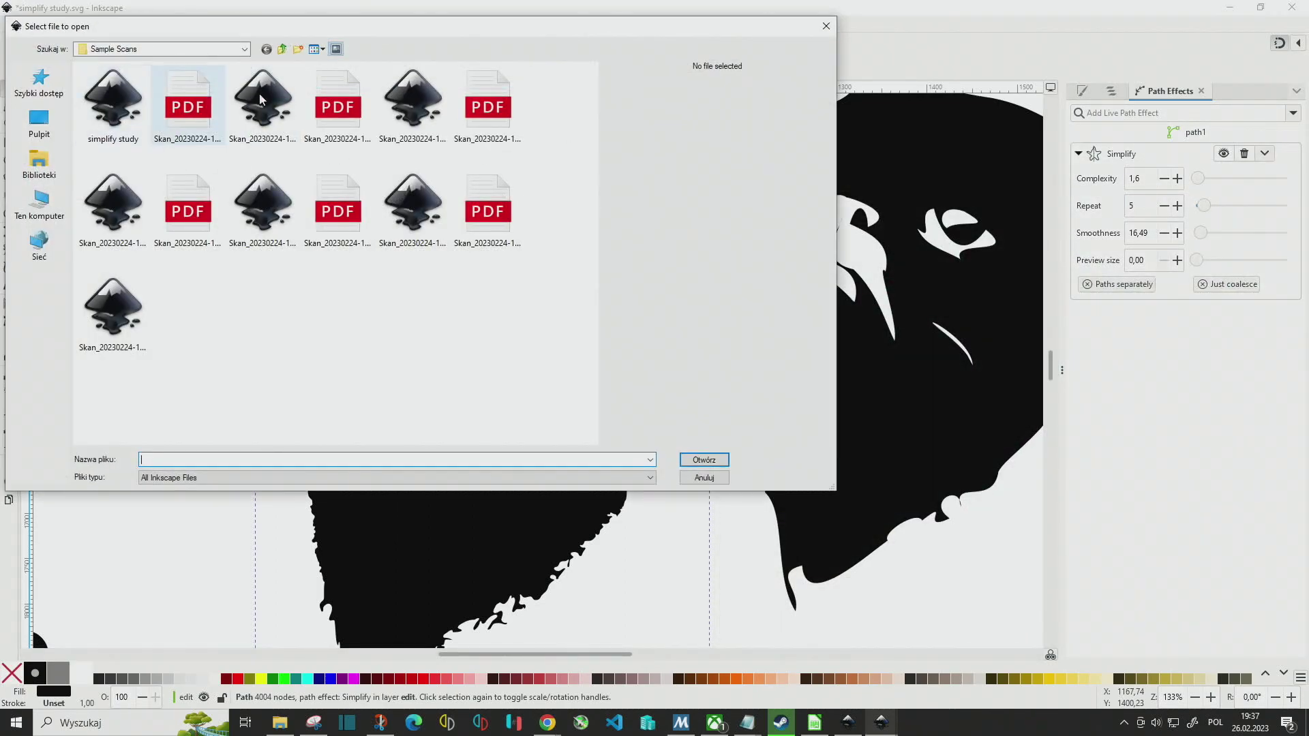
left_click(261, 89)
left_click(702, 461)
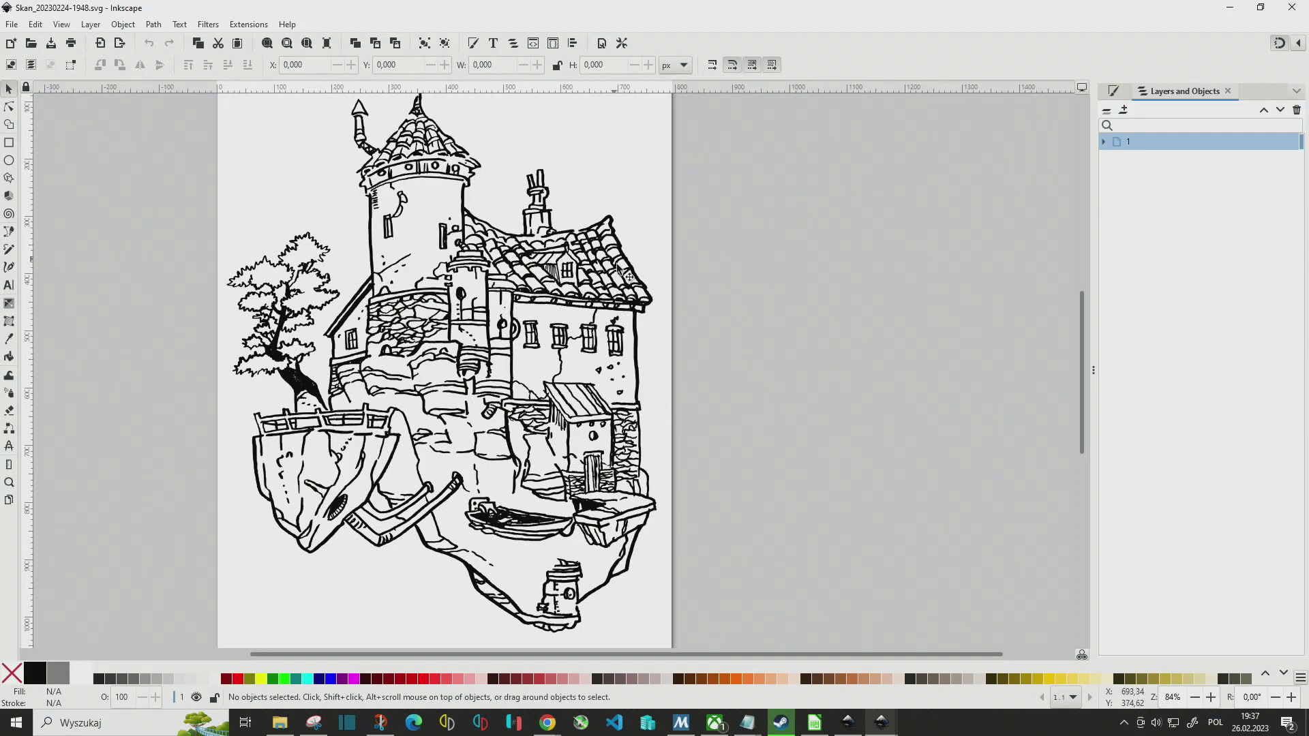
Apply a Simplify path effect to the castle path, cutting its nodes from 52890 to 3601.
left_click(624, 267)
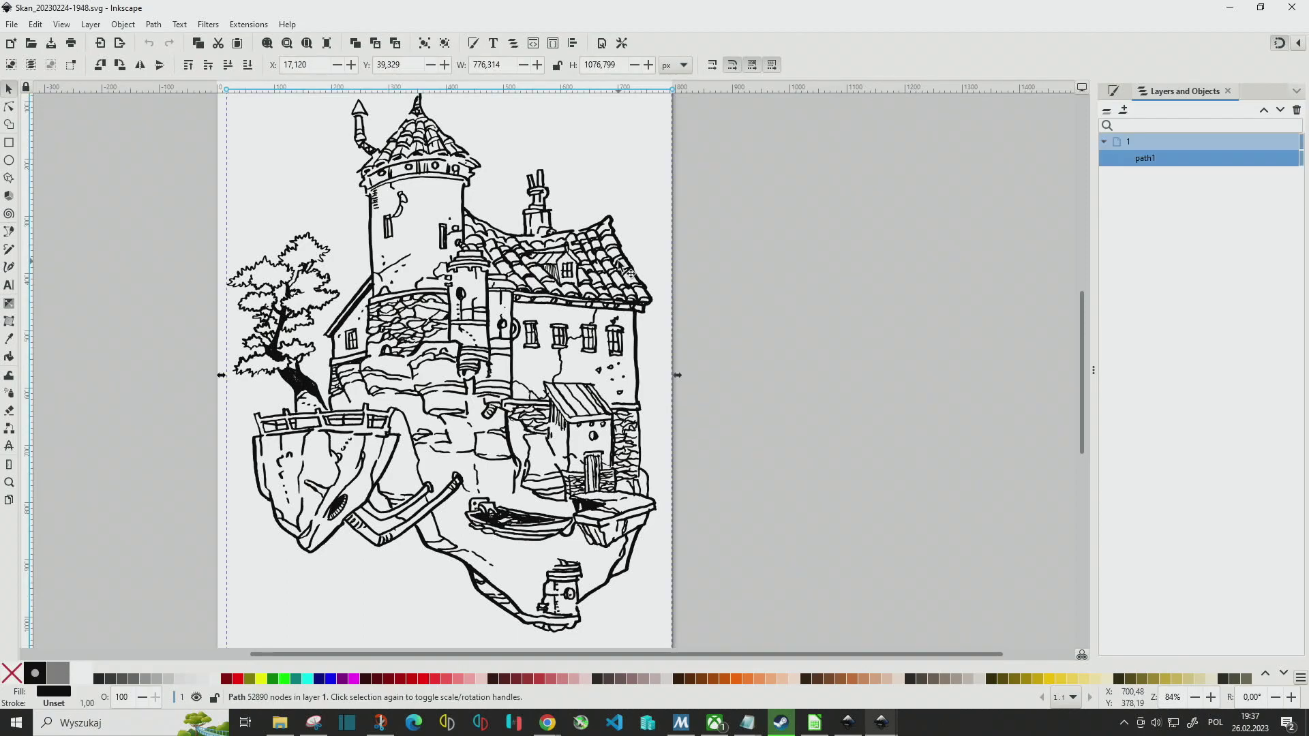
scroll(623, 263, "up", 1, "ctrl")
scroll(624, 257, "up", 2, "ctrl")
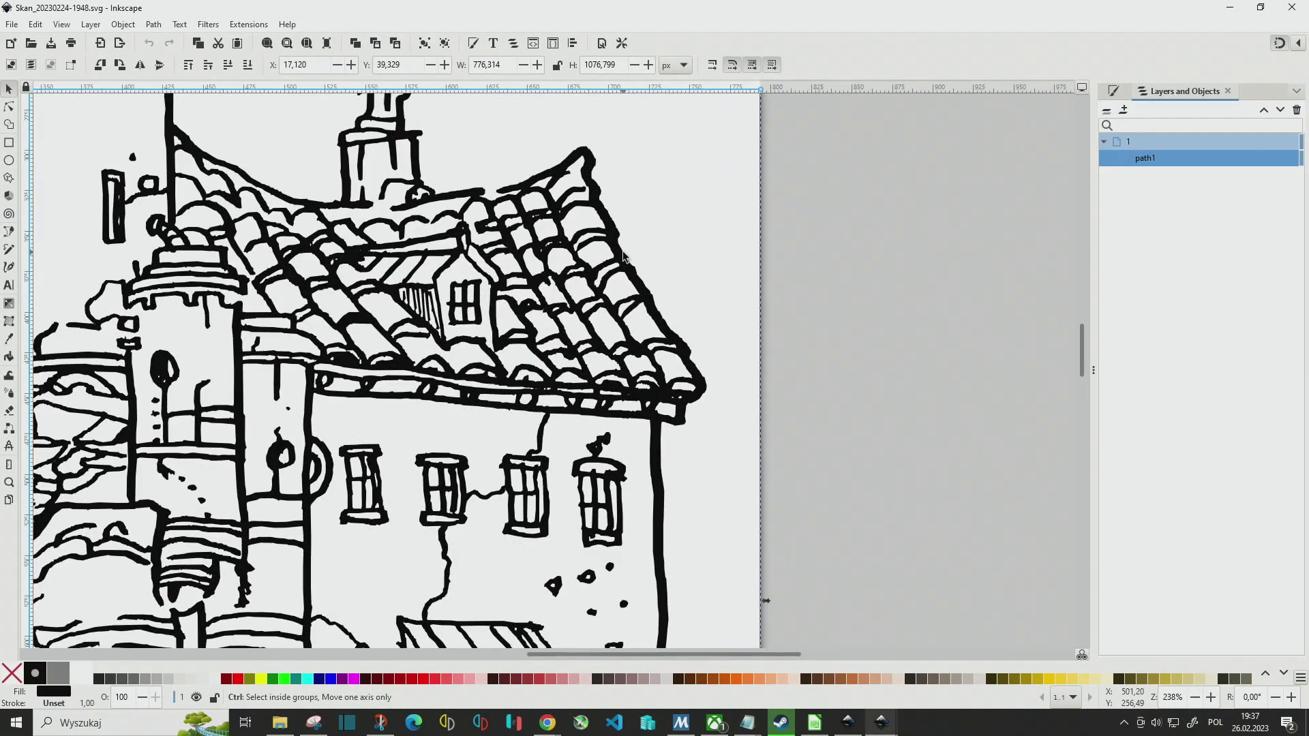
left_click(123, 24)
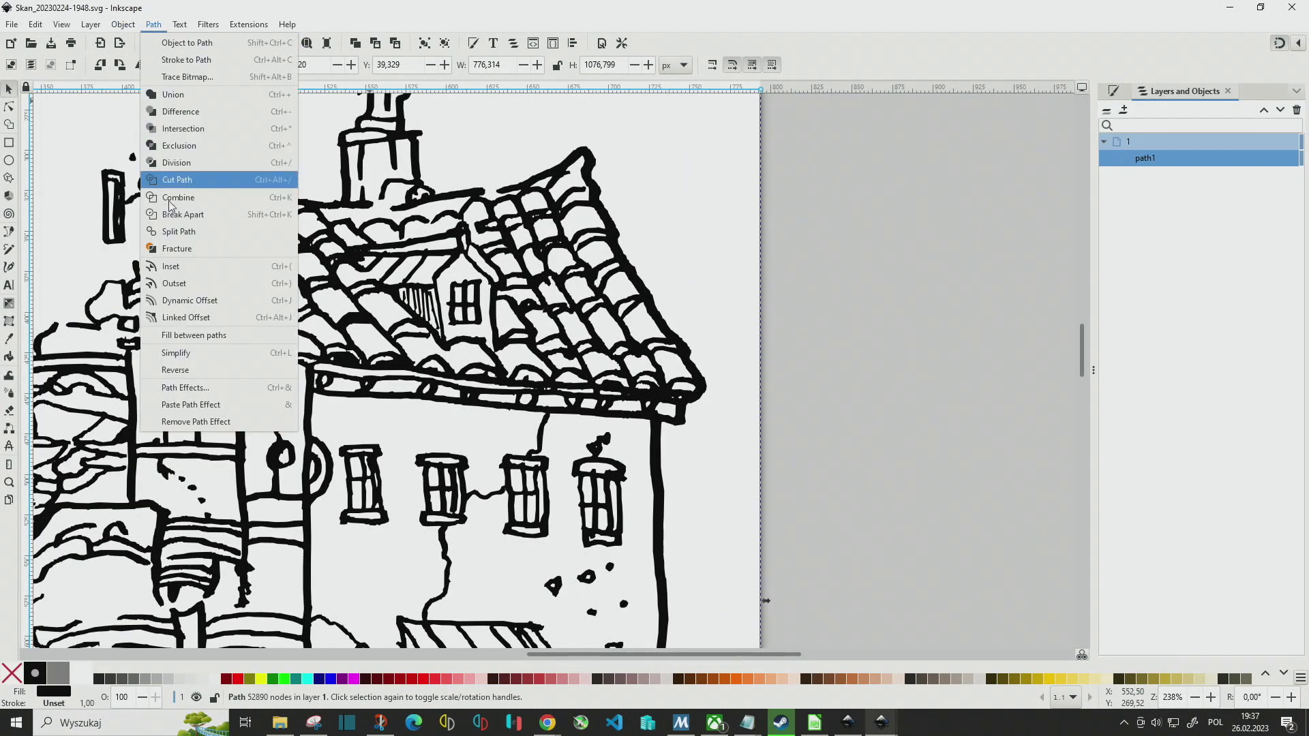
left_click(184, 387)
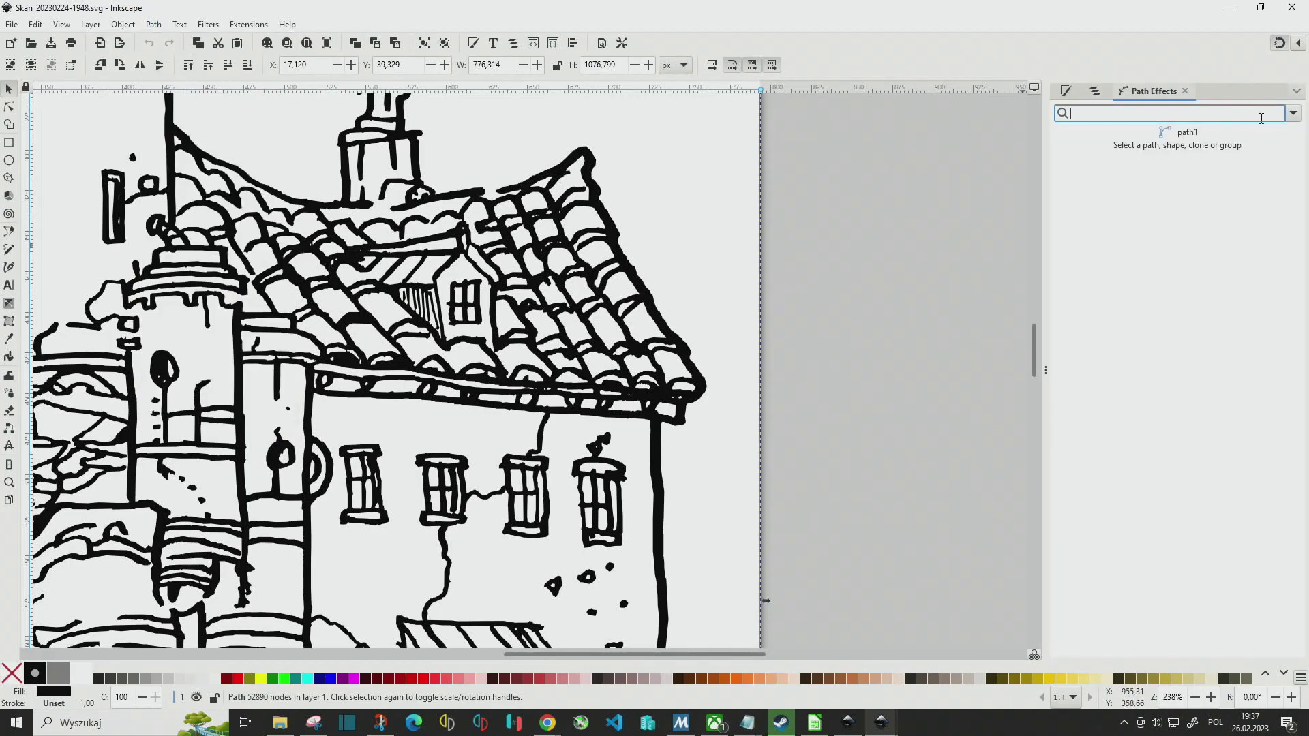
left_click(1292, 113)
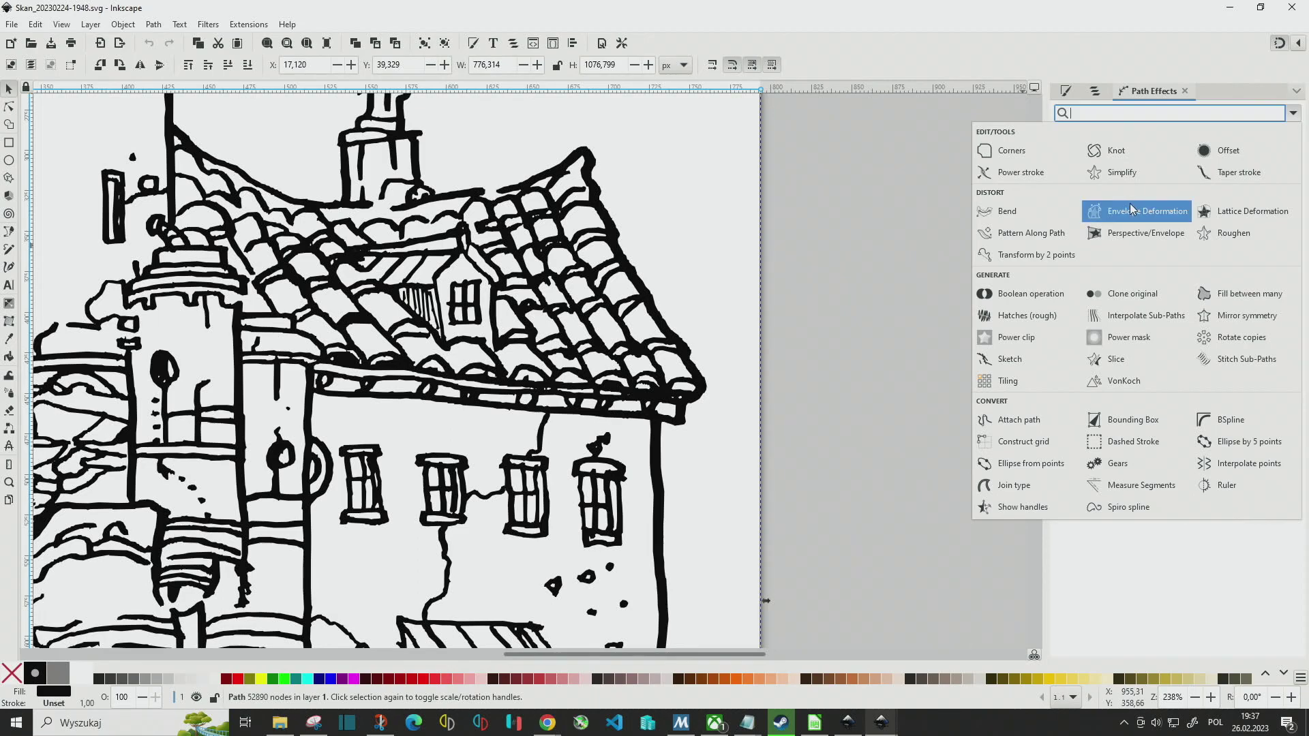
left_click(1123, 181)
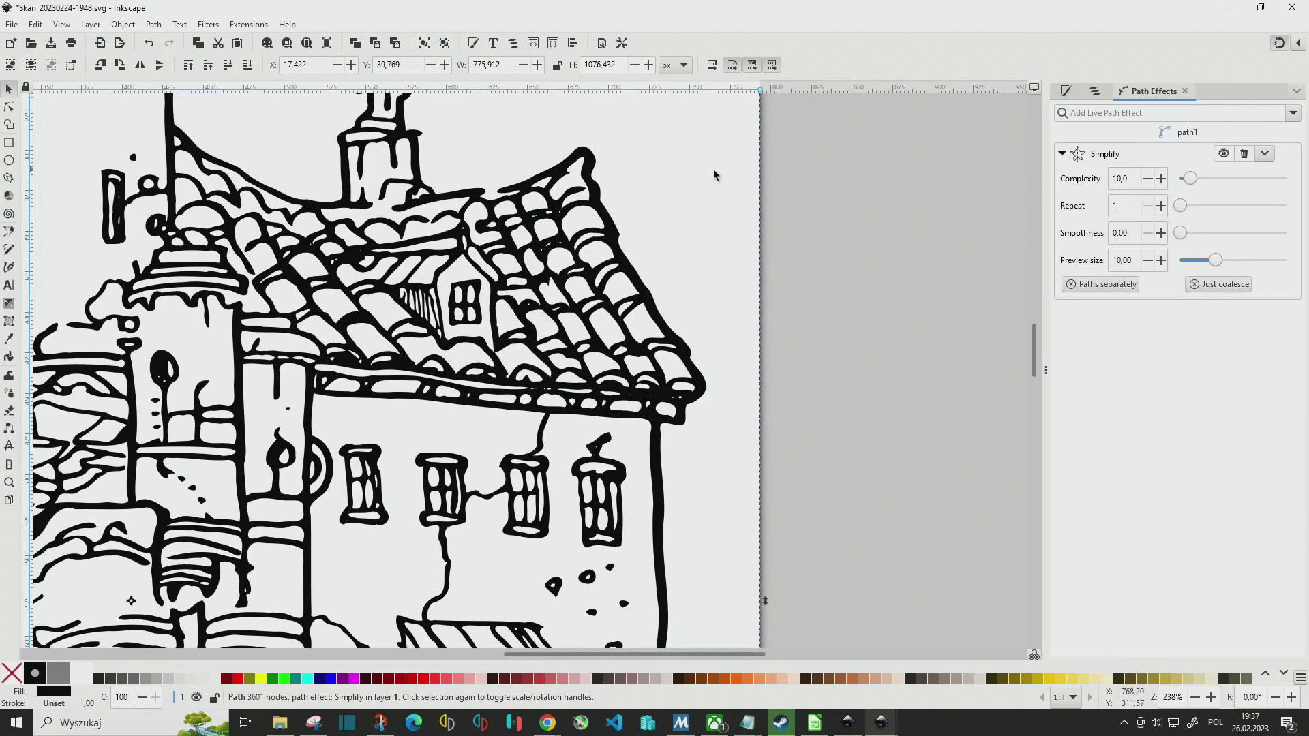
scroll(597, 241, "up", 2)
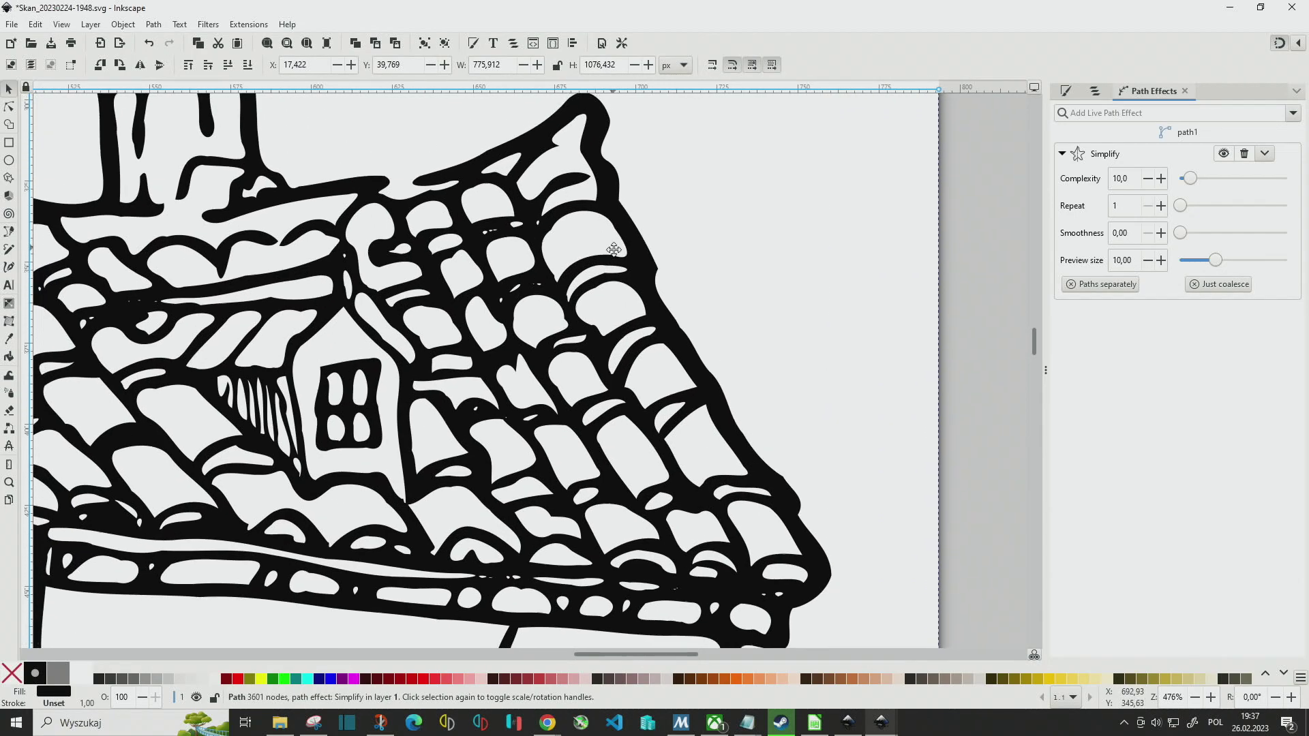
Toggle the Simplify effect's visibility and set its Complexity to 20.
left_click(1224, 157)
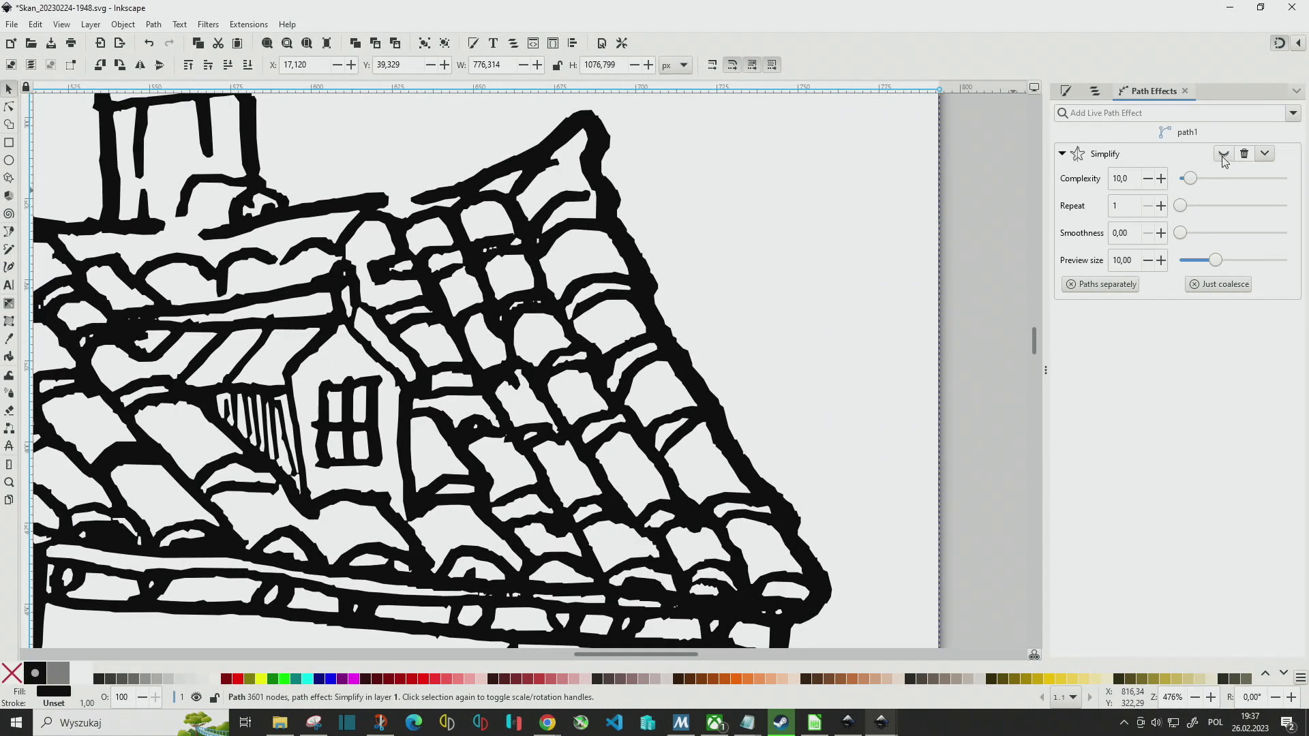
left_click(1223, 155)
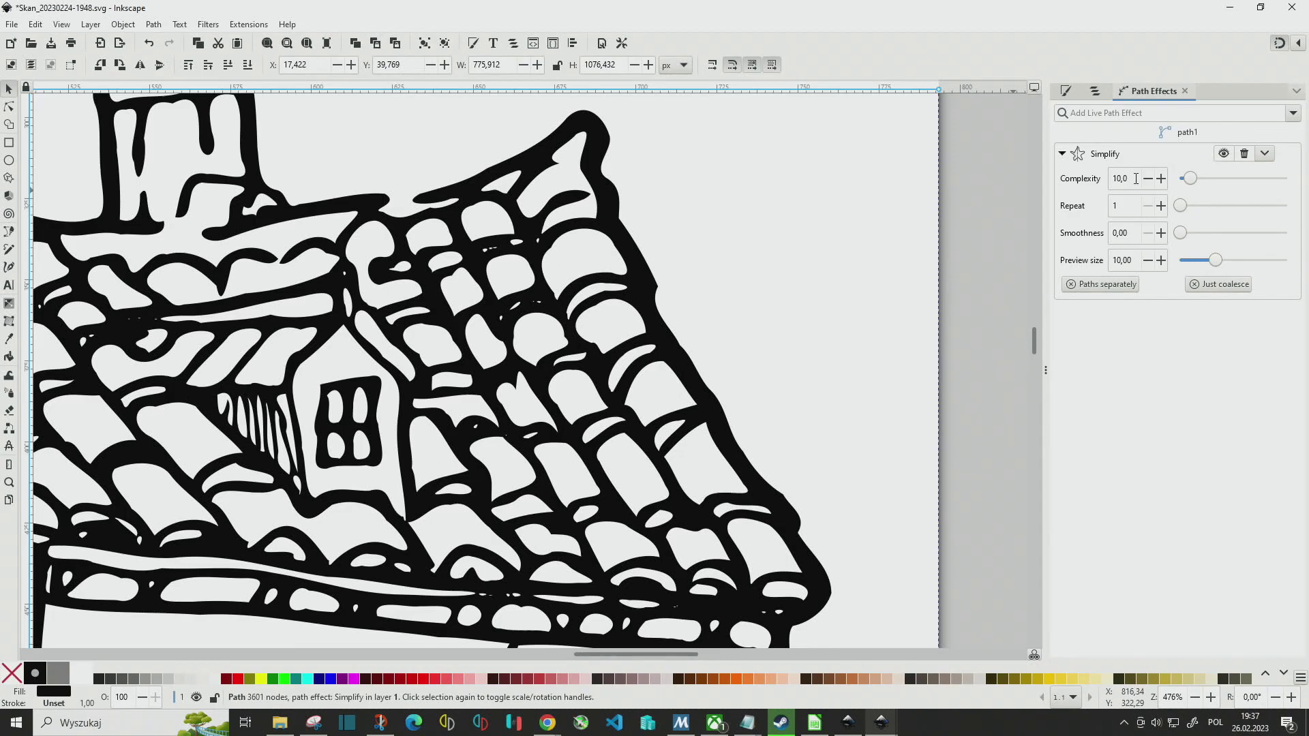
left_click_drag(1136, 179, 1106, 179)
type("20")
key("Return")
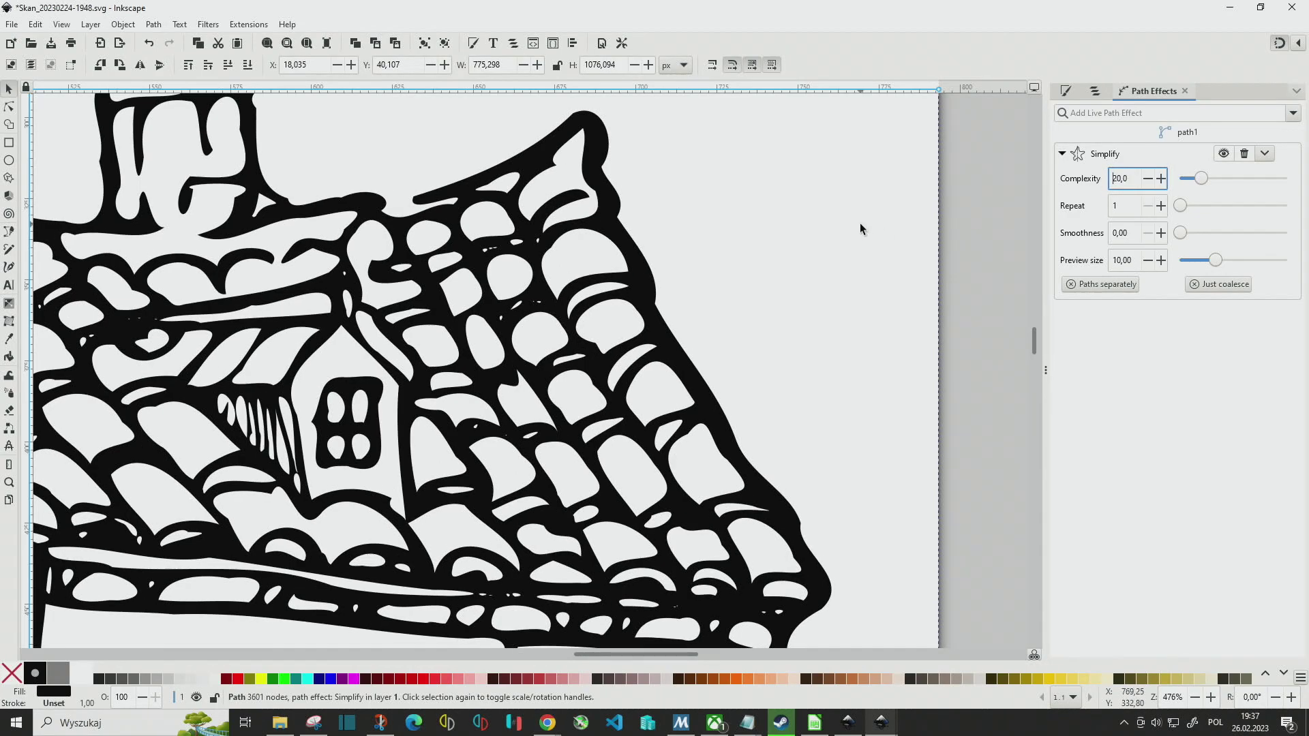
Compare the outlines with the effect on and off, then revert Complexity to 10.
left_click(1223, 155)
left_click(1224, 154)
left_click(1224, 154)
left_click(1224, 154)
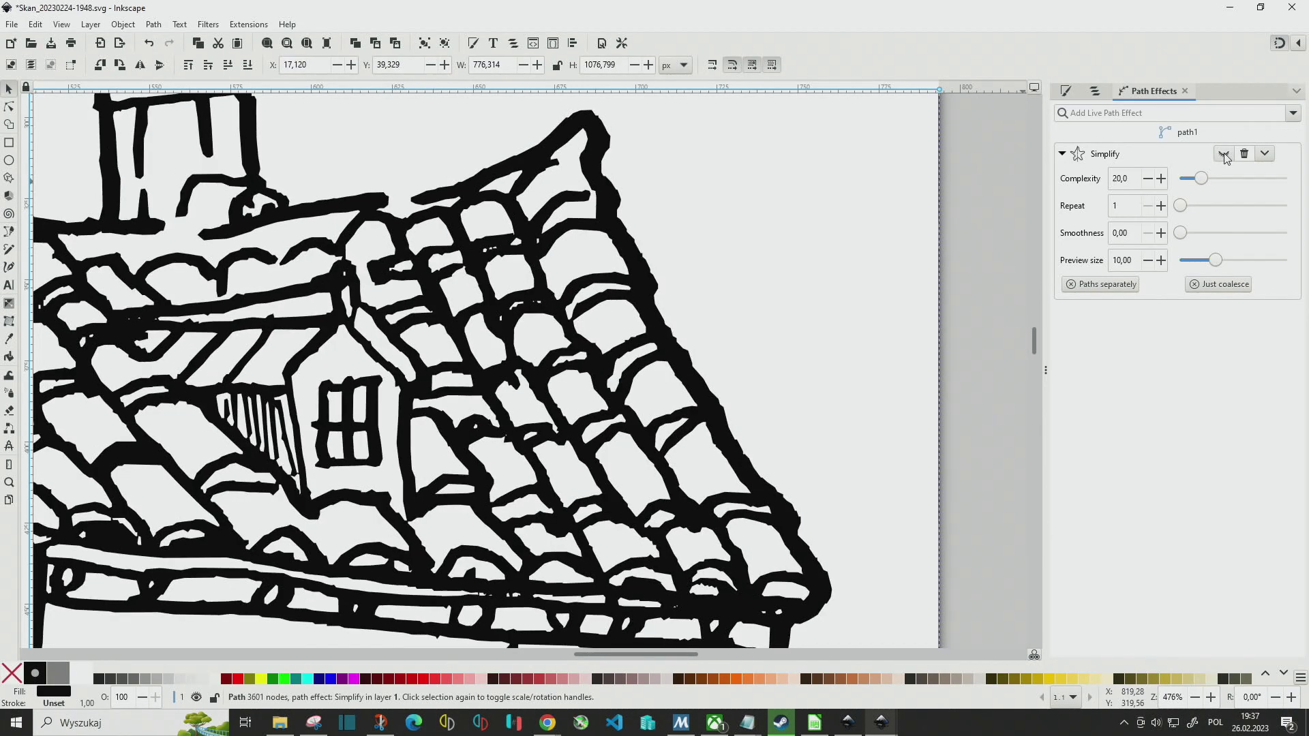
left_click(1224, 155)
double_click(1122, 179)
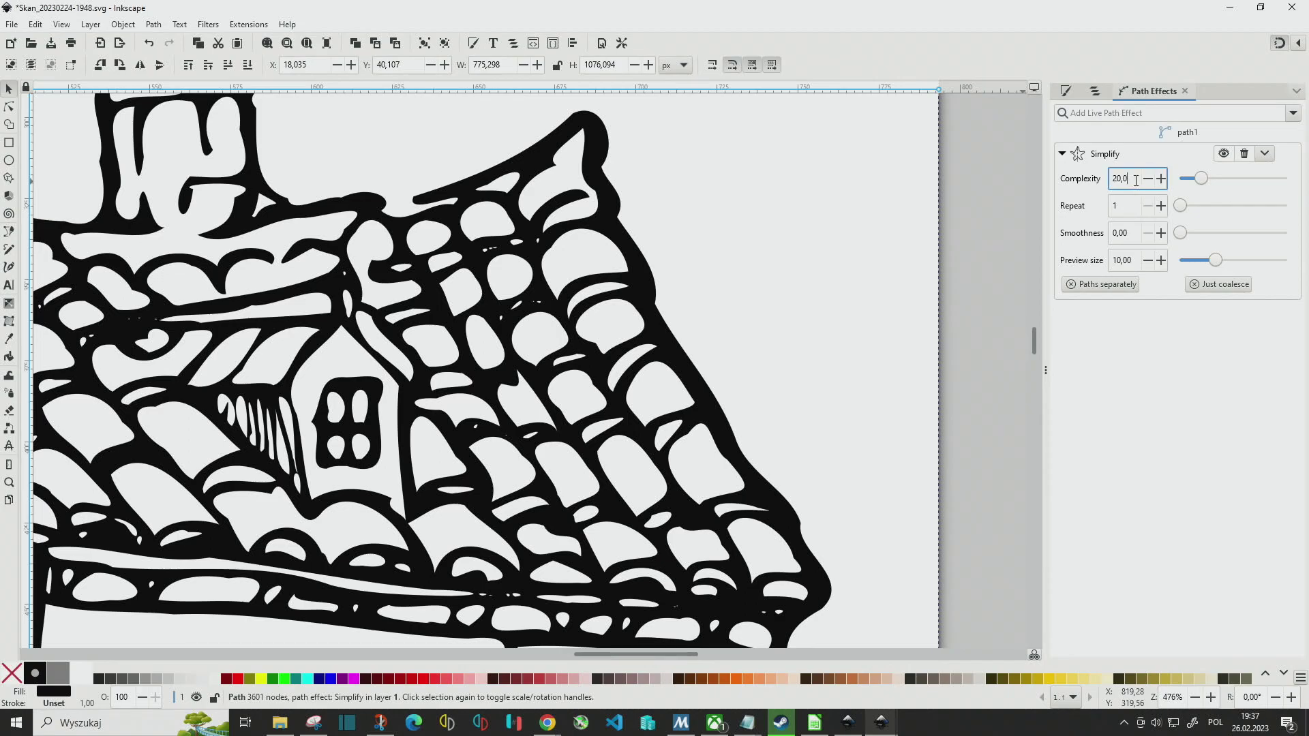
type("10")
key("Return")
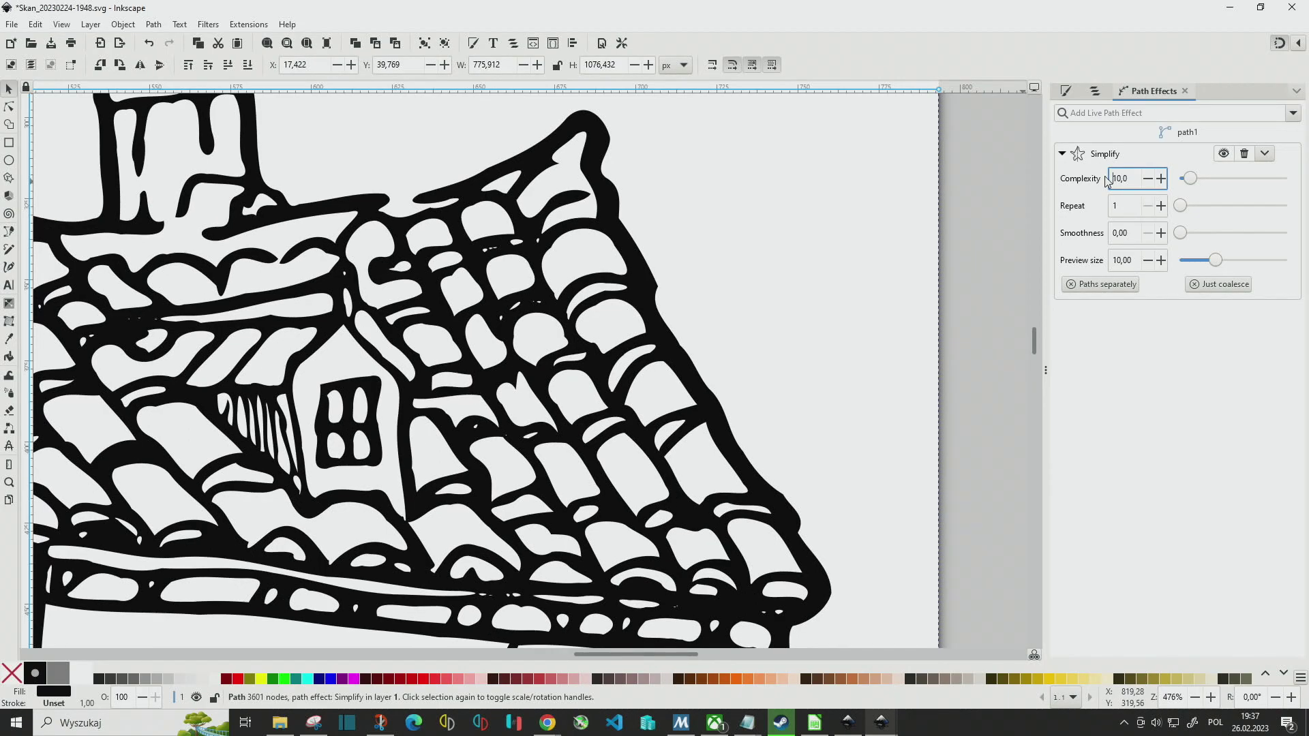
Compare again at 10, then set Complexity back to 20 and check it against the original.
left_click(1225, 154)
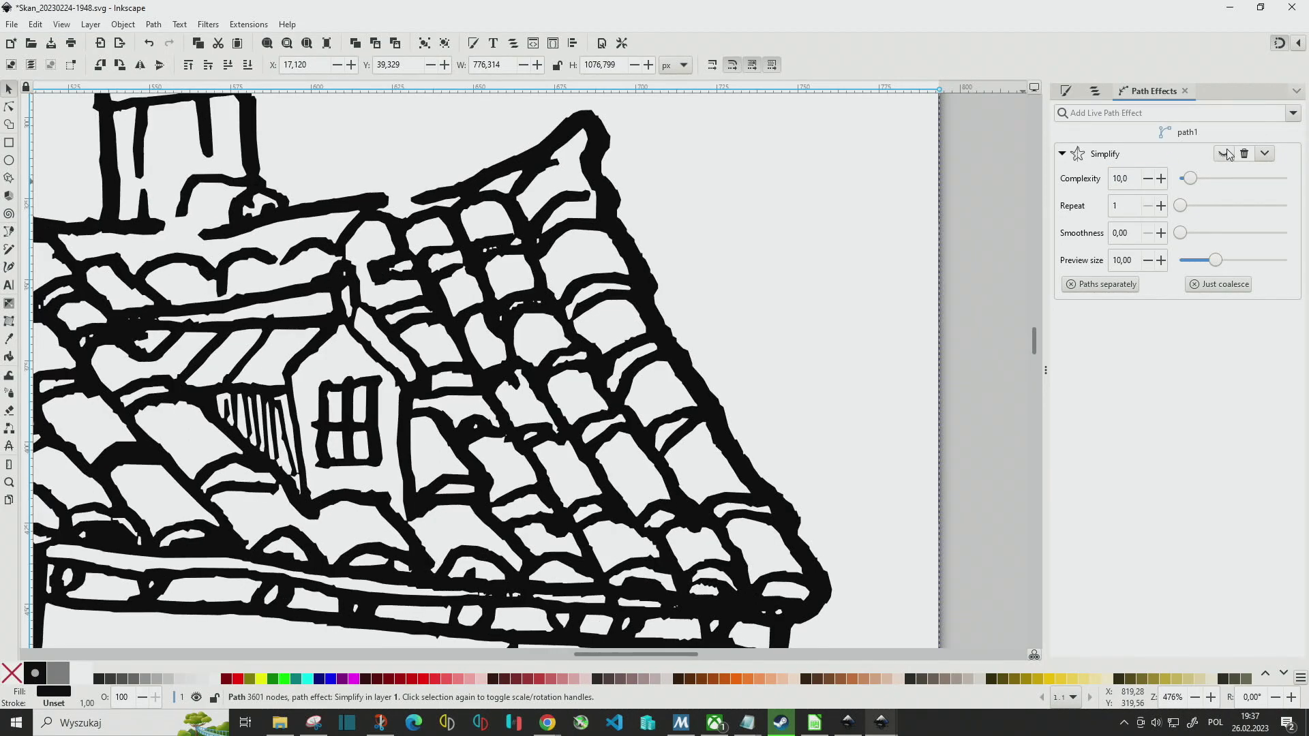
left_click(1225, 154)
left_click(1225, 154)
left_click(1225, 154)
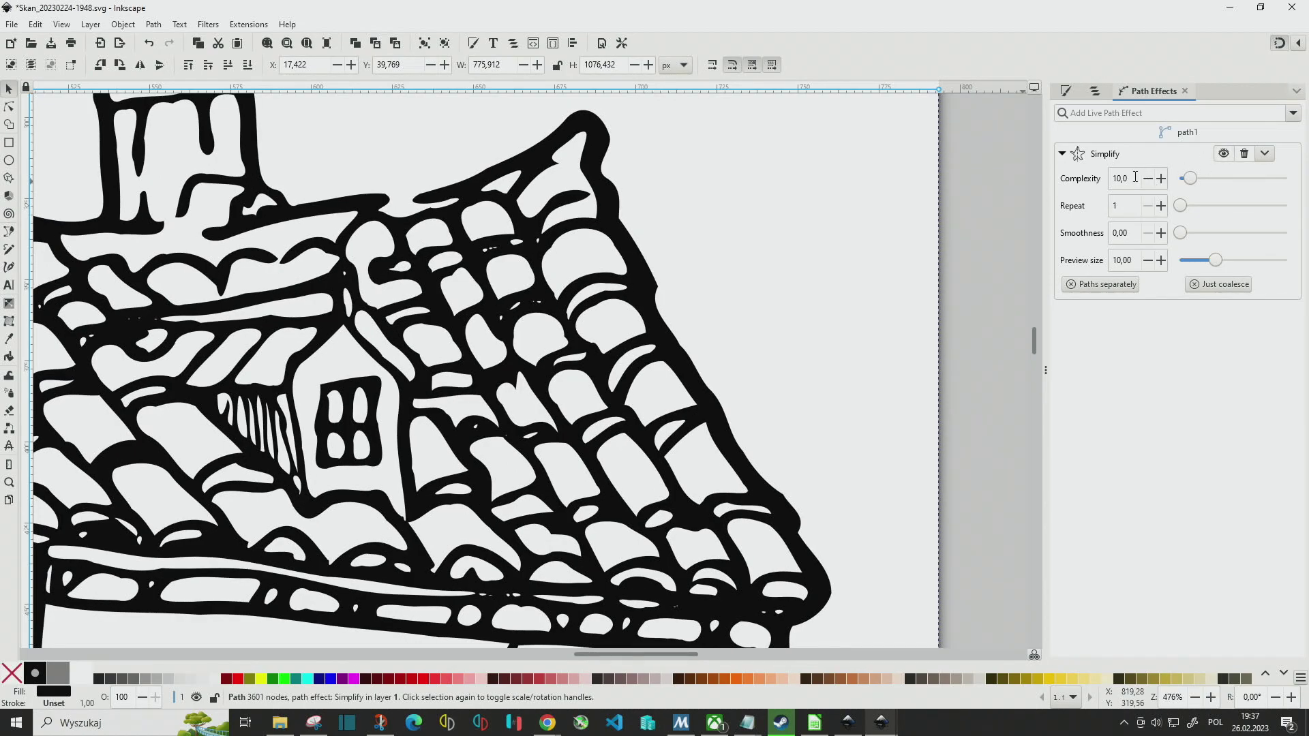
left_click_drag(1135, 177, 1103, 176)
type("20")
key("Return")
left_click(1224, 154)
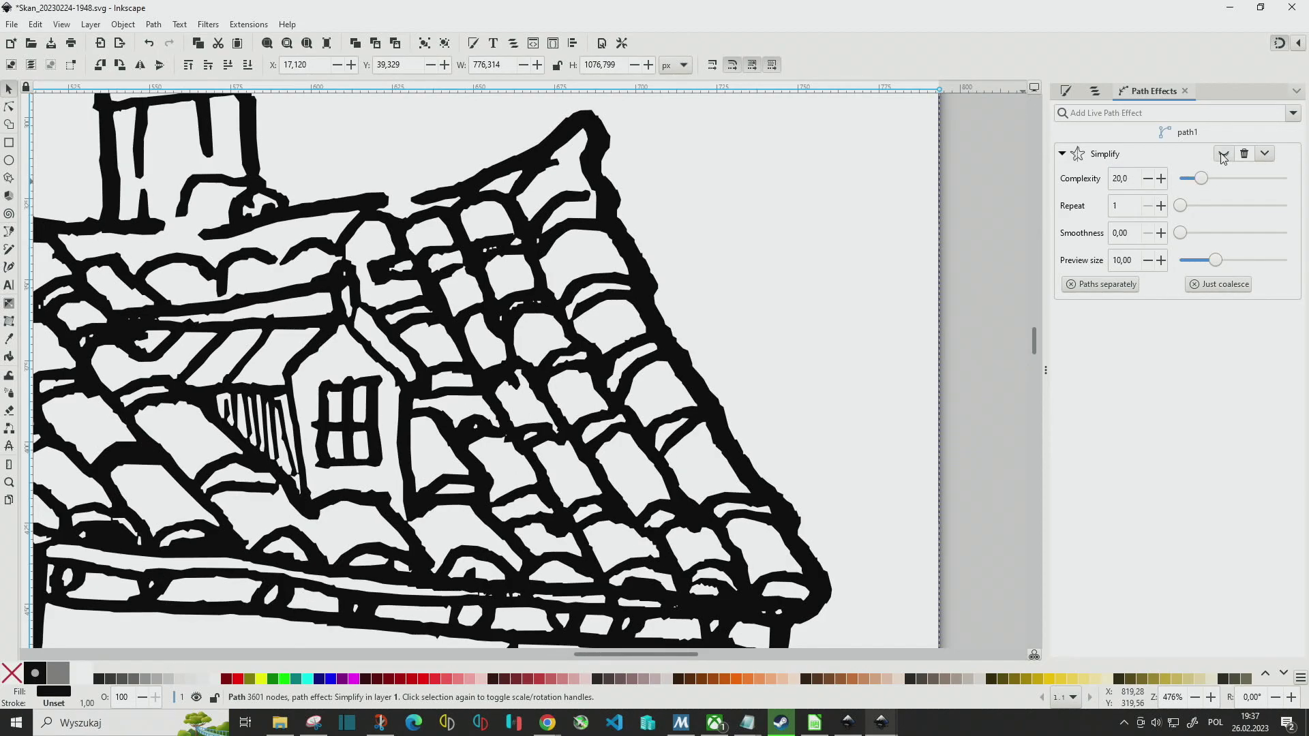
left_click(1224, 154)
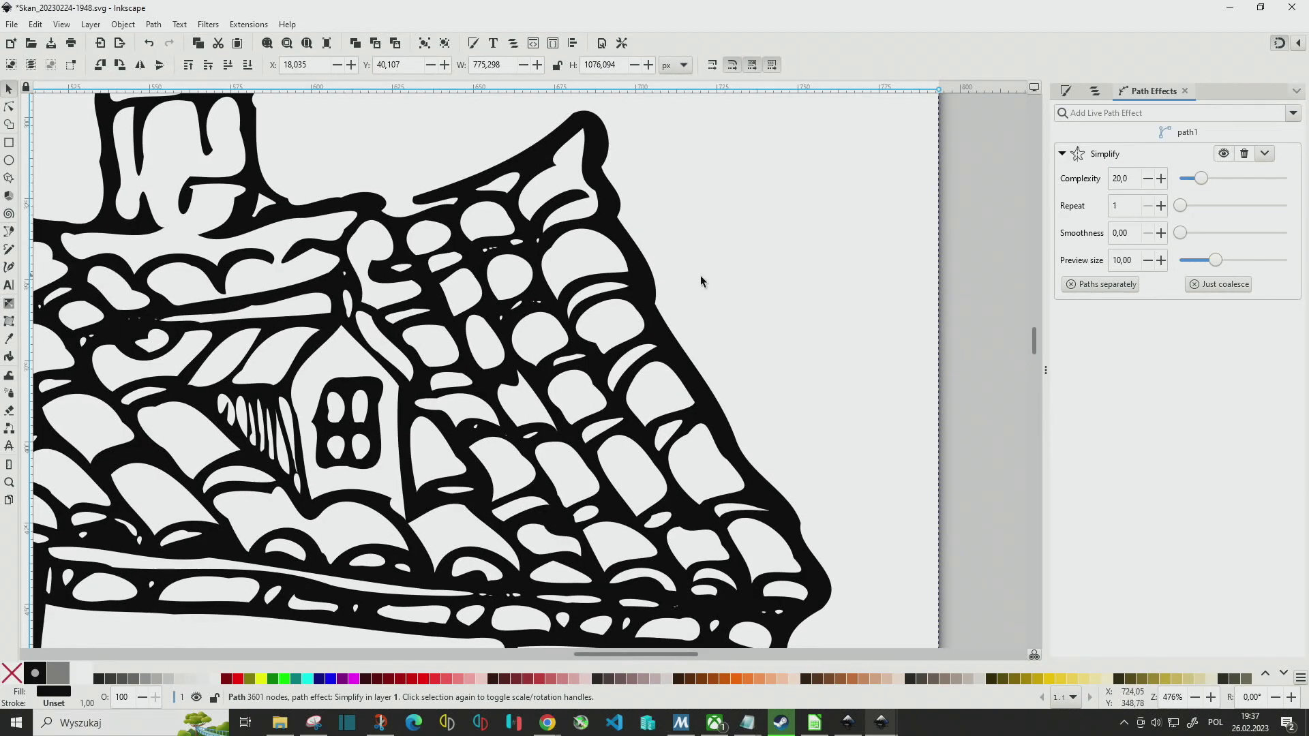
scroll(692, 276, "down", 2, "ctrl")
scroll(635, 329, "down", 2, "ctrl")
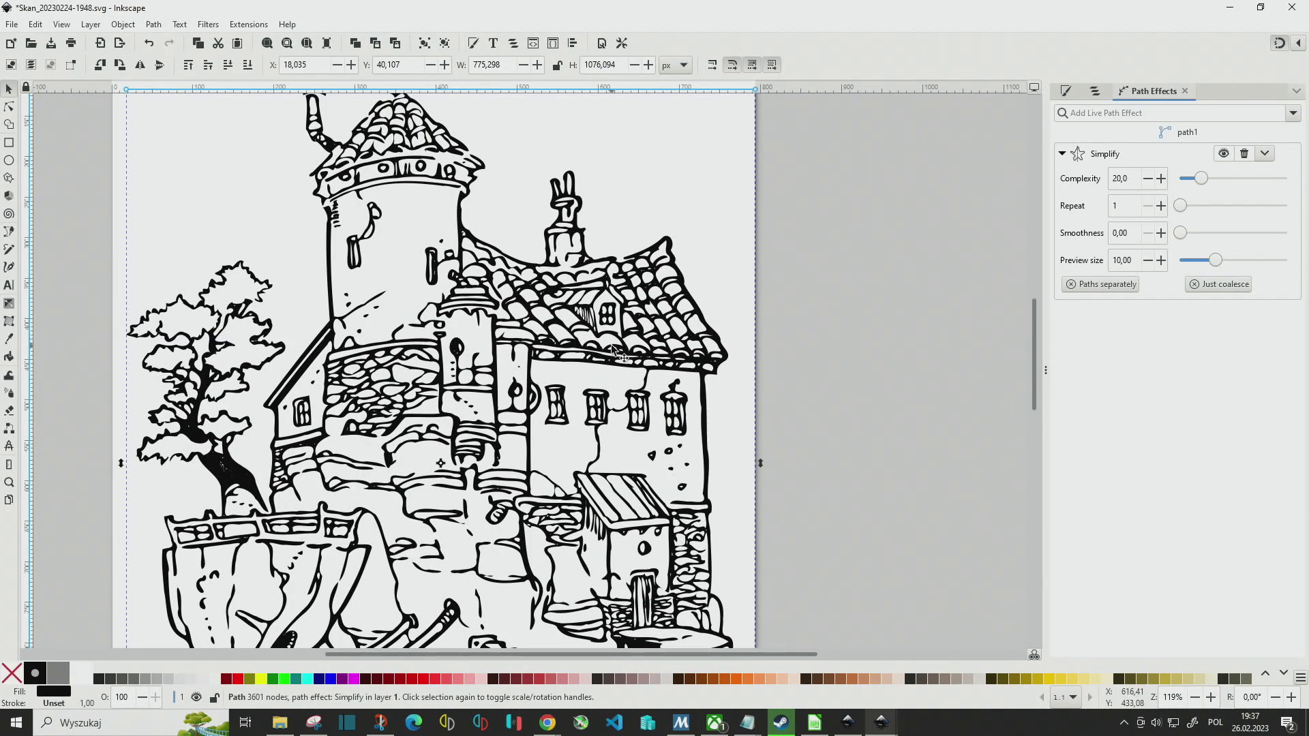
Duplicate the castle tracing and move the copy to the right of the original.
right_click(613, 346)
left_click(642, 415)
mouse_move(366, 476)
left_mouse_down()
mouse_move(774, 442)
mouse_move(1002, 447)
left_mouse_up()
scroll(598, 293, "right", 9)
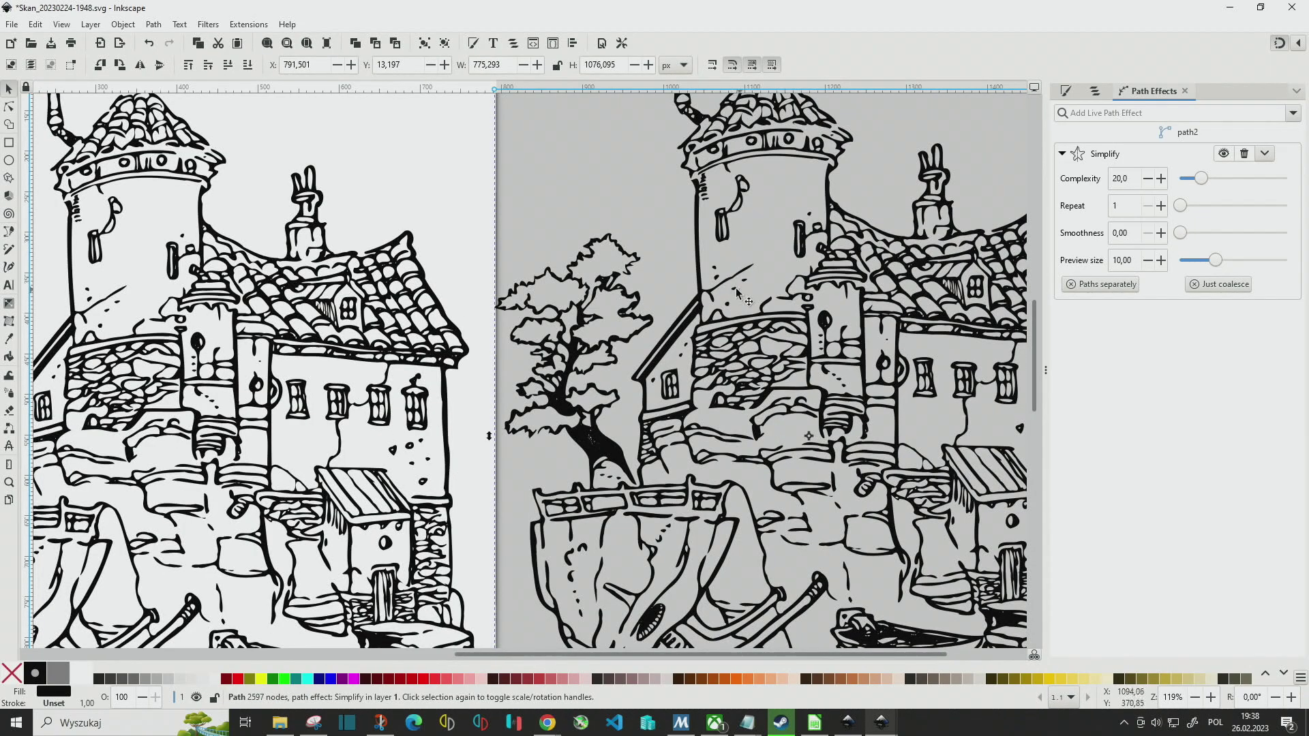
scroll(409, 218, "right", 2)
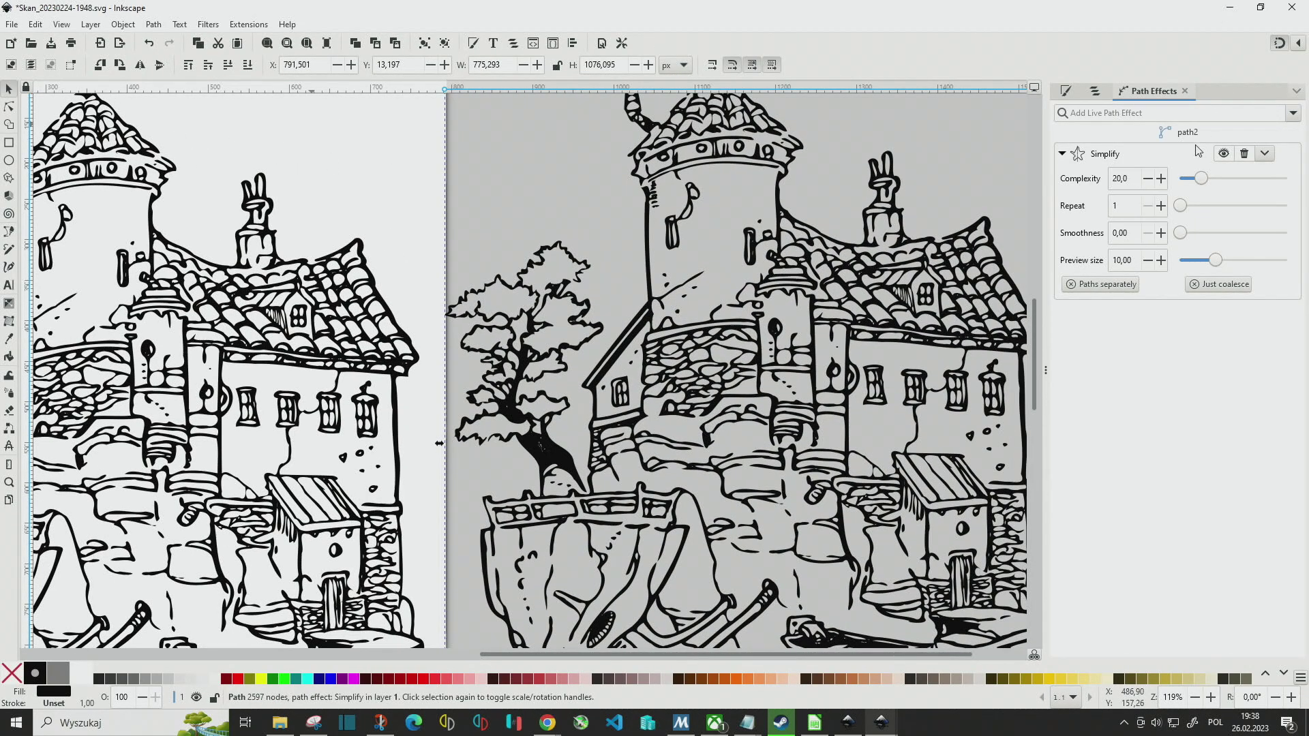
Lower the copy's Simplify Complexity from 20,0 to 10,0 and pan to inspect both castles.
double_click(1118, 179)
type("1")
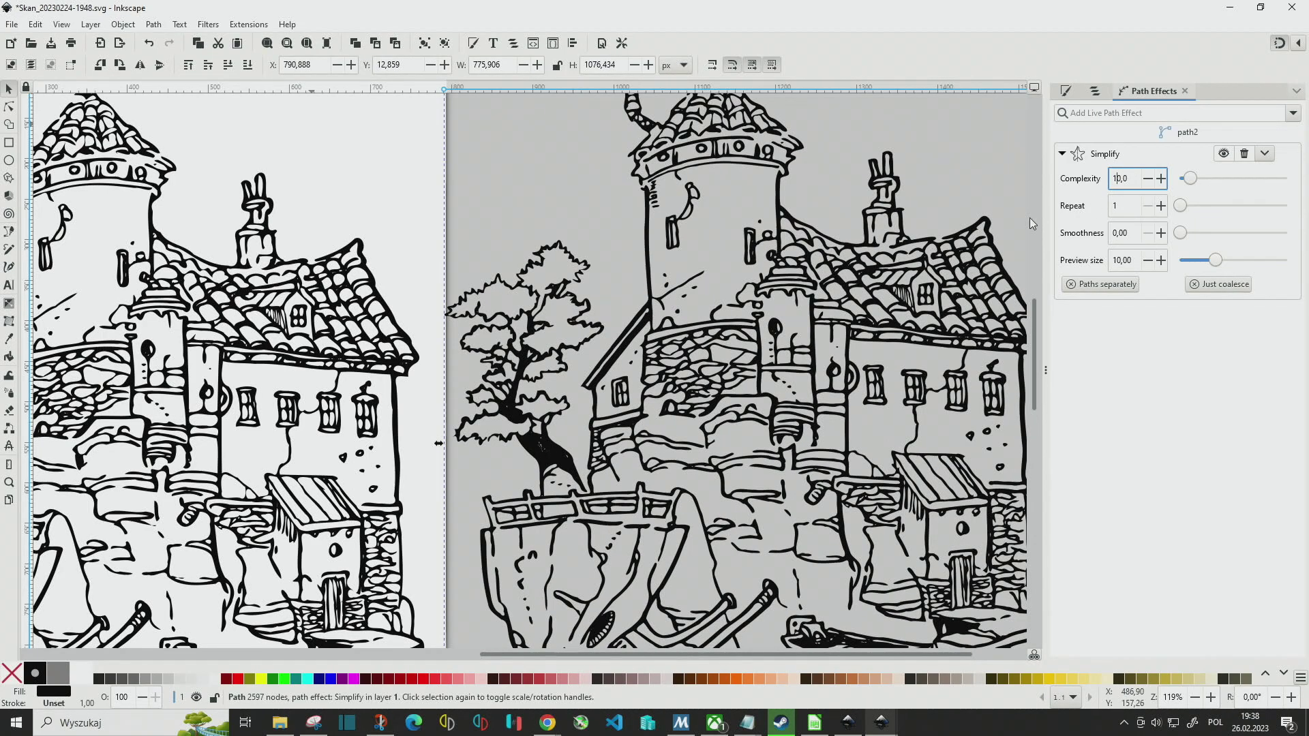
left_click(1115, 206)
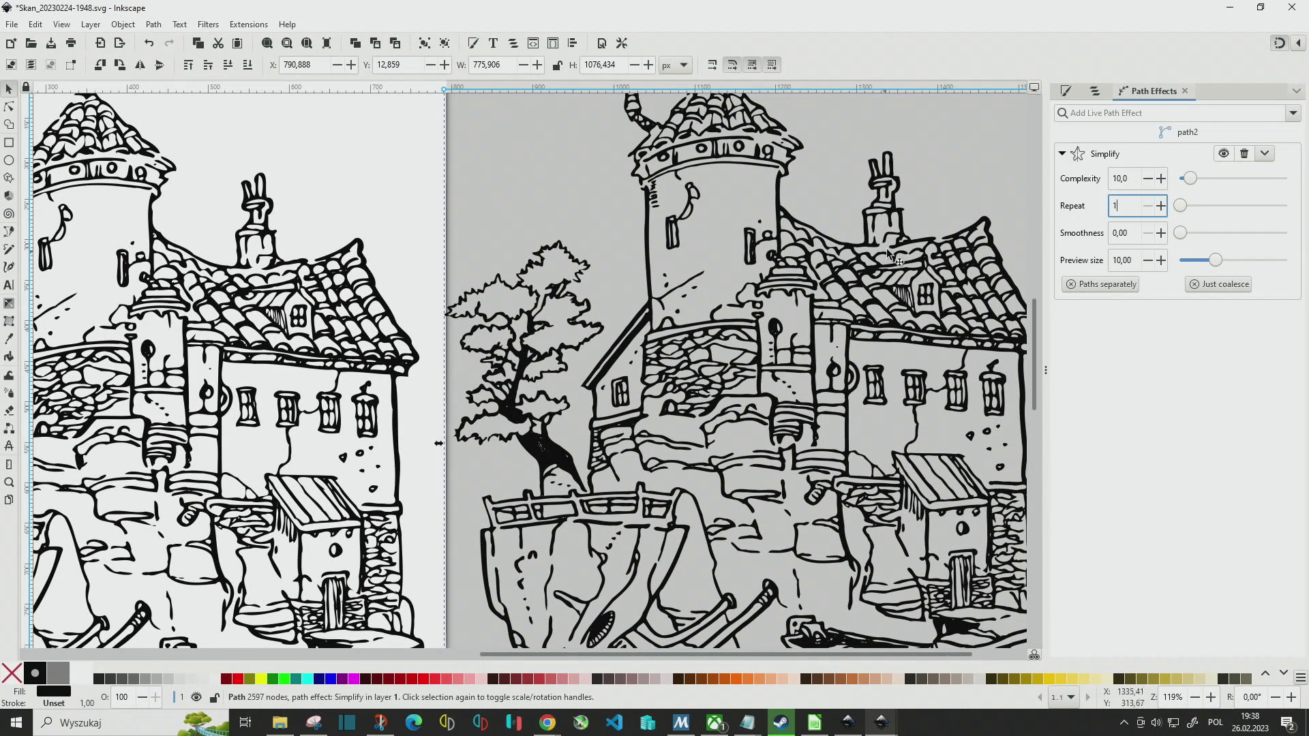
scroll(334, 258, "right", 2)
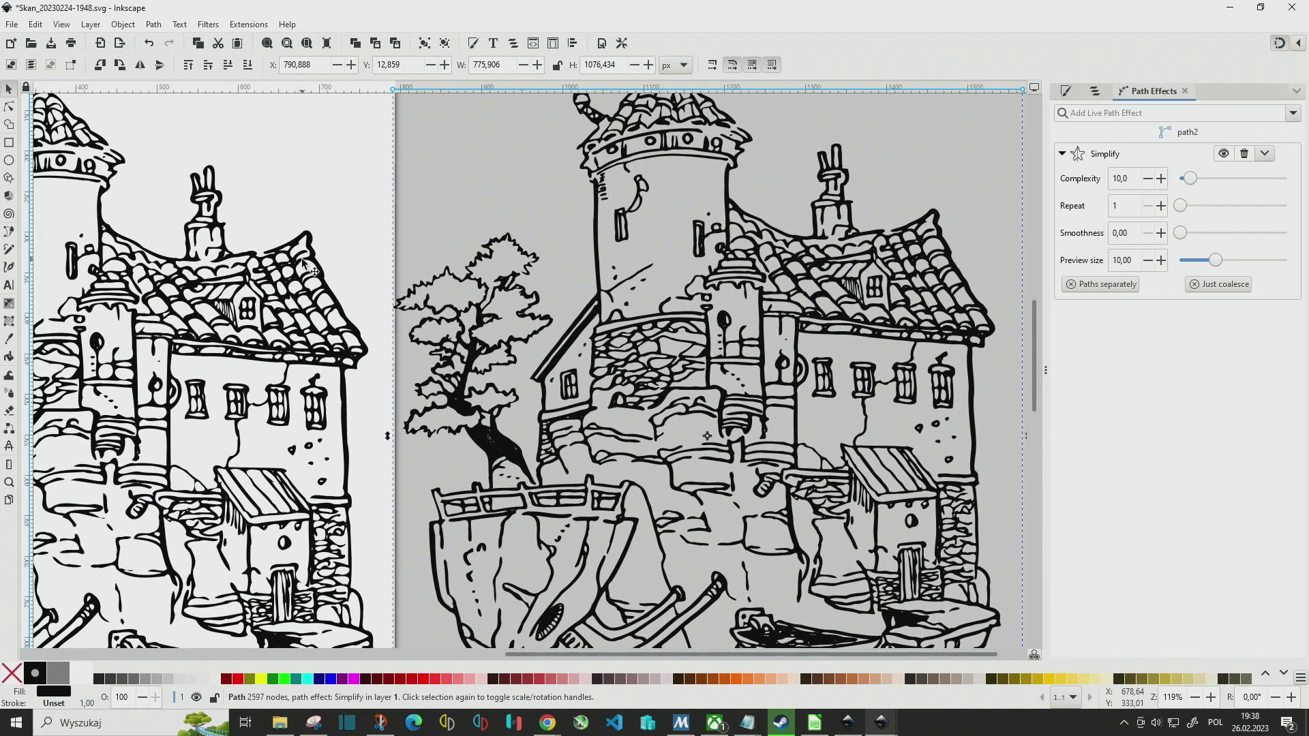
scroll(339, 245, "up", 2, "ctrl")
scroll(738, 265, "down", 2, "ctrl")
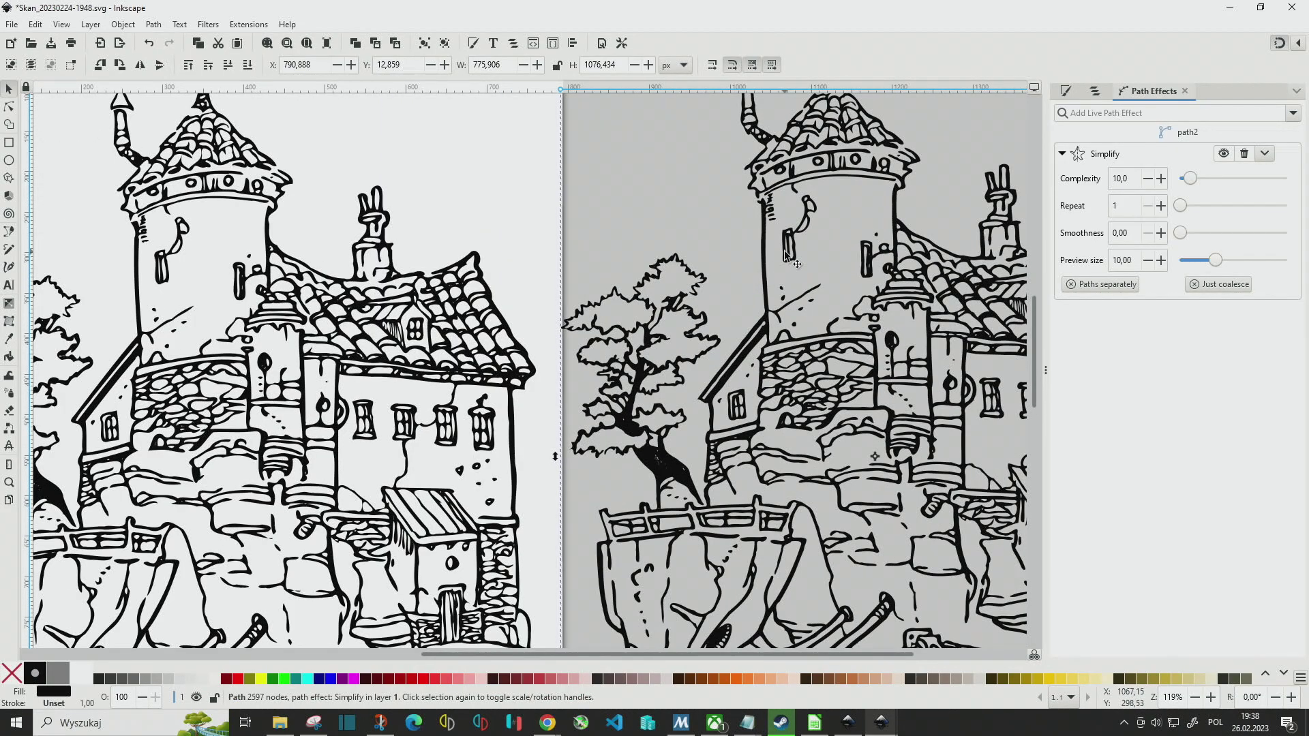
left_click_drag(790, 257, 737, 260)
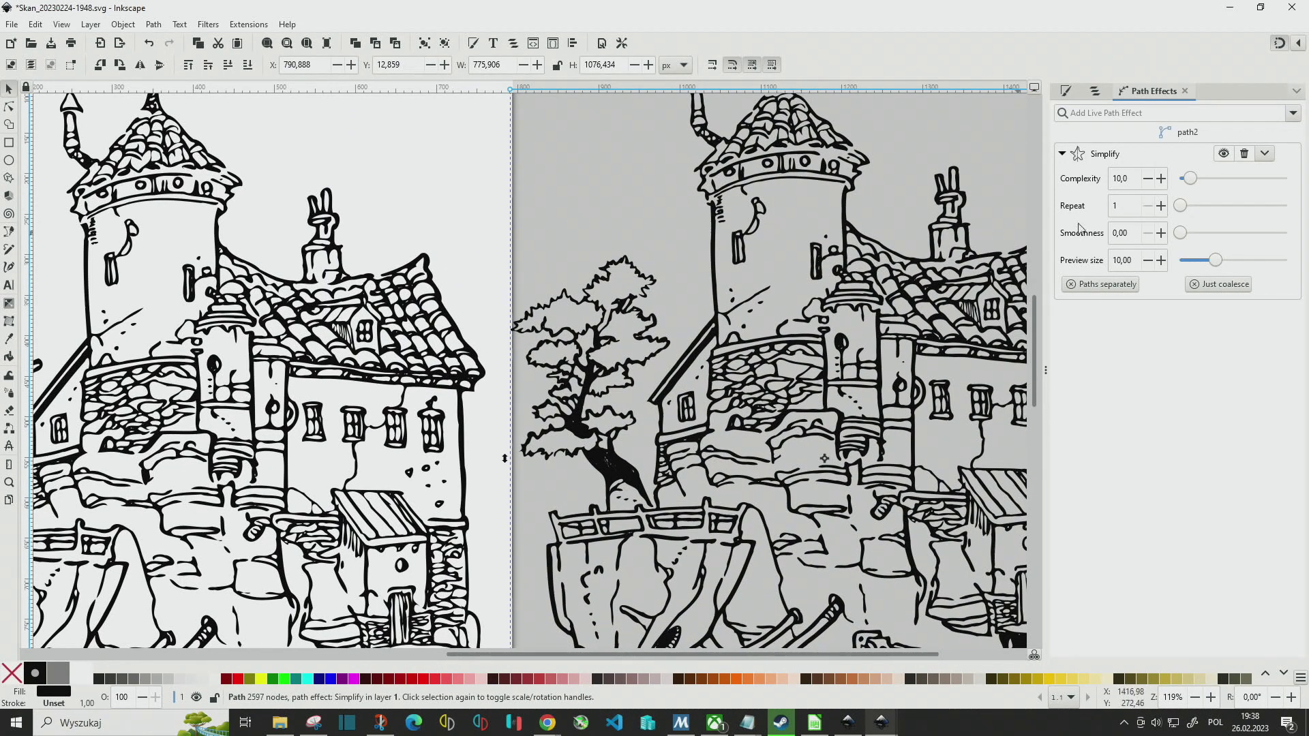
left_click(1220, 154)
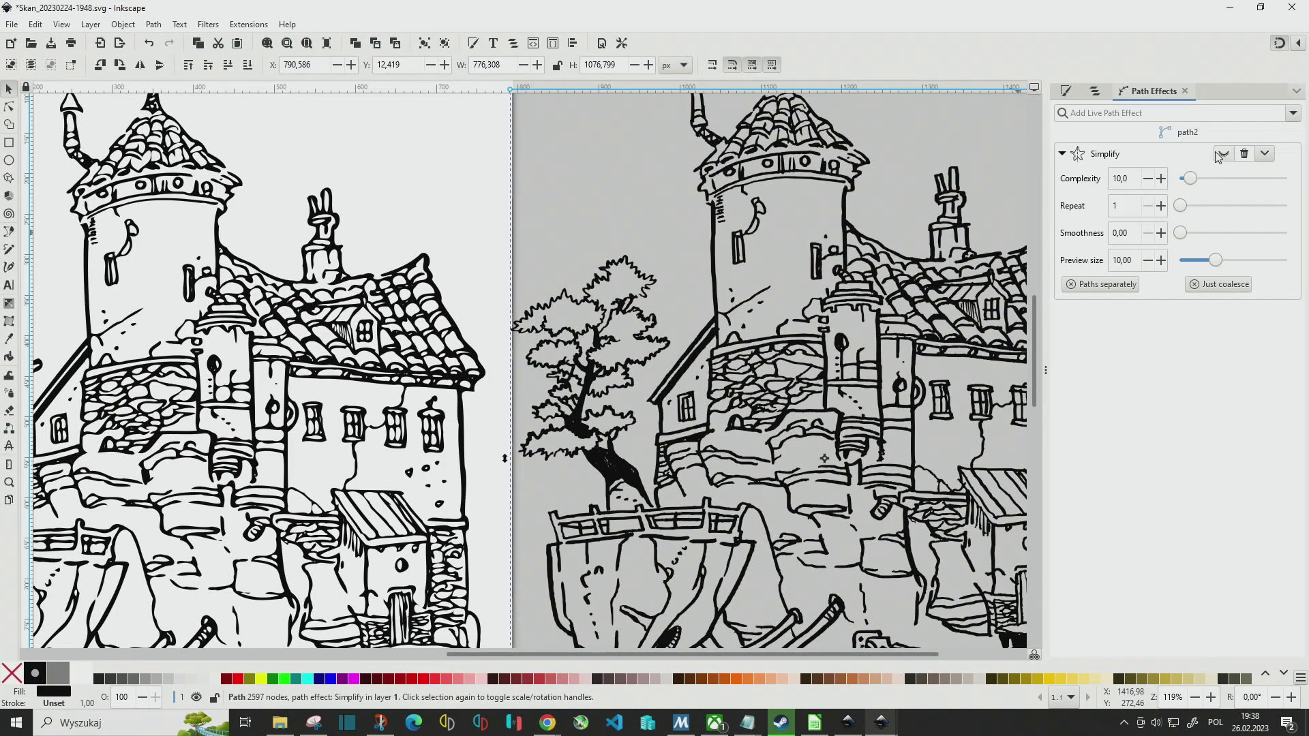
left_click(1220, 154)
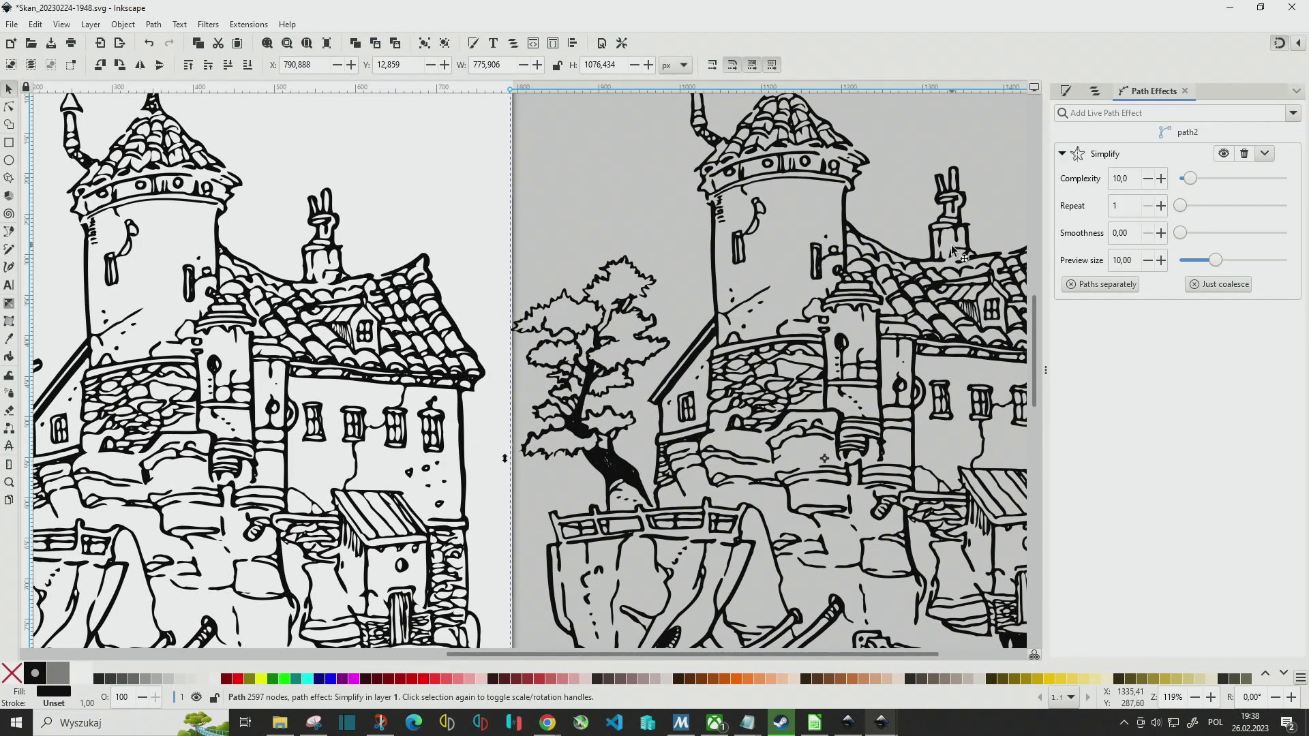
scroll(804, 248, "right", 5)
scroll(794, 251, "up", 4)
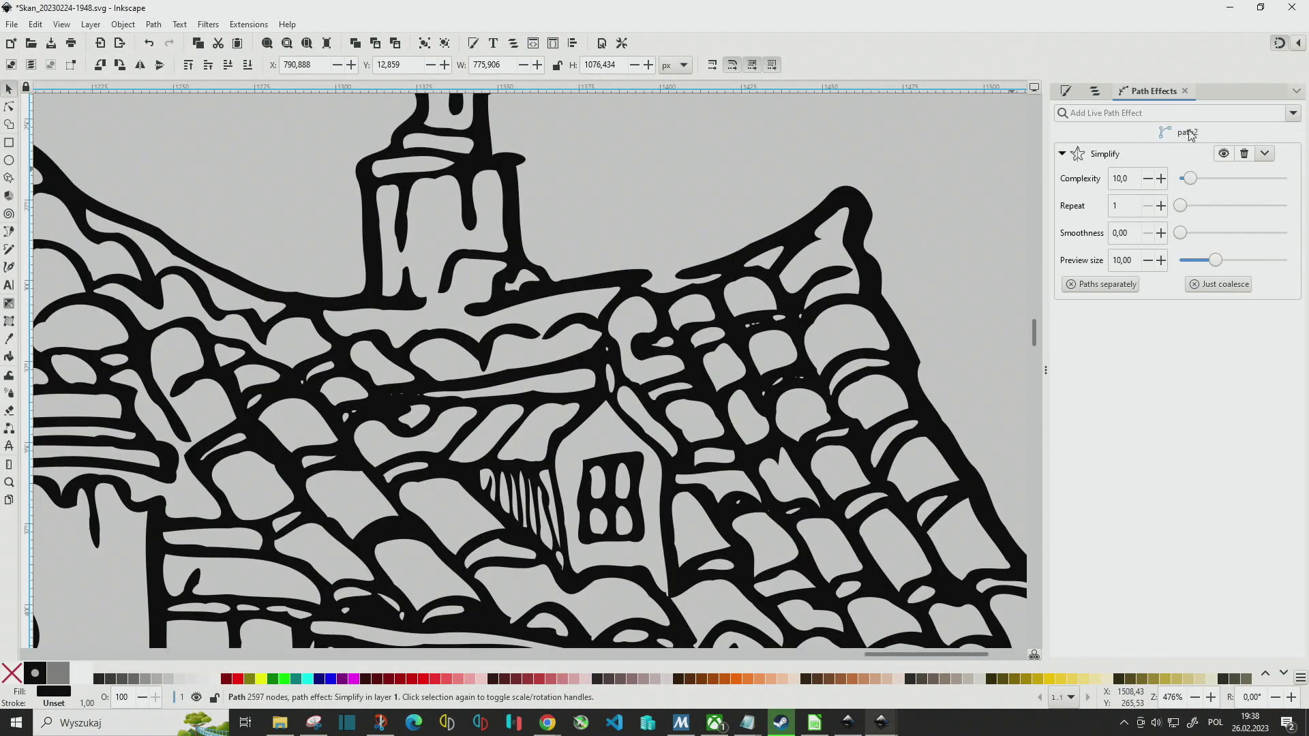
left_click(1222, 154)
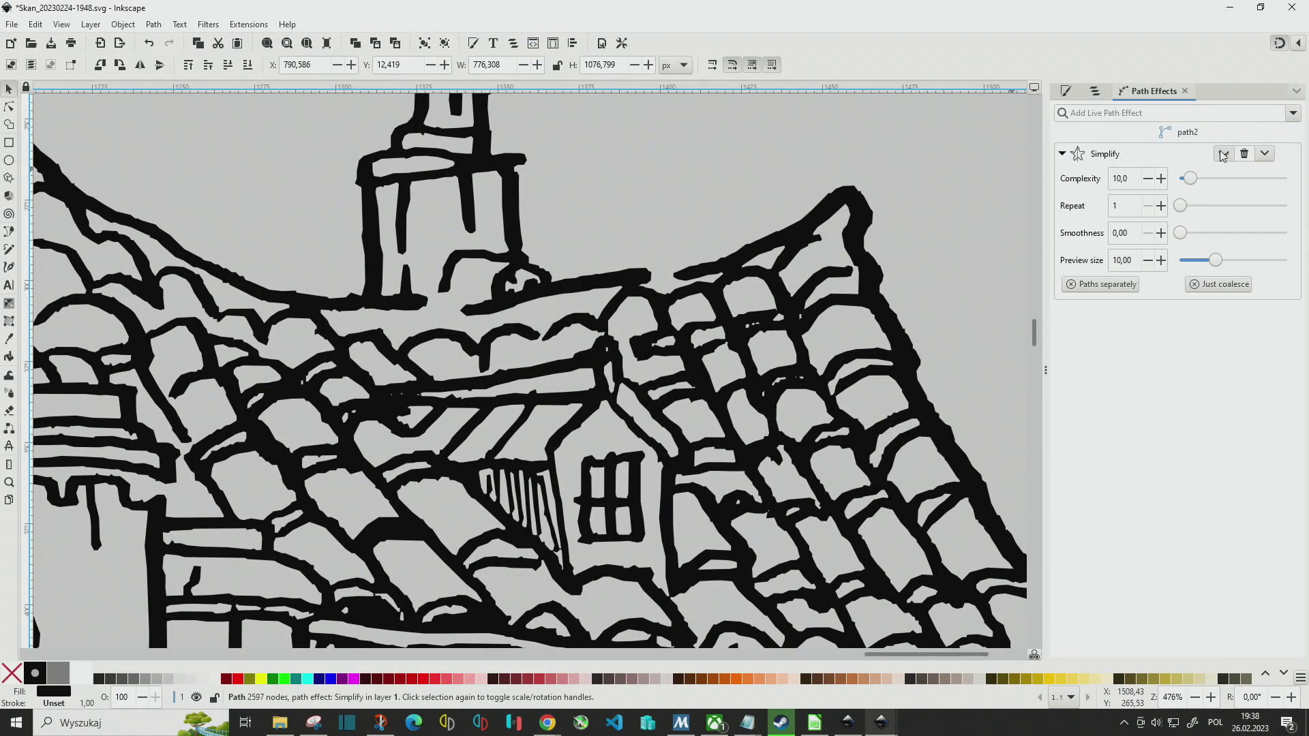
left_click(1223, 154)
left_click(1224, 154)
left_click(1223, 154)
scroll(356, 255, "down", 5, "ctrl")
scroll(355, 255, "up", 1, "ctrl")
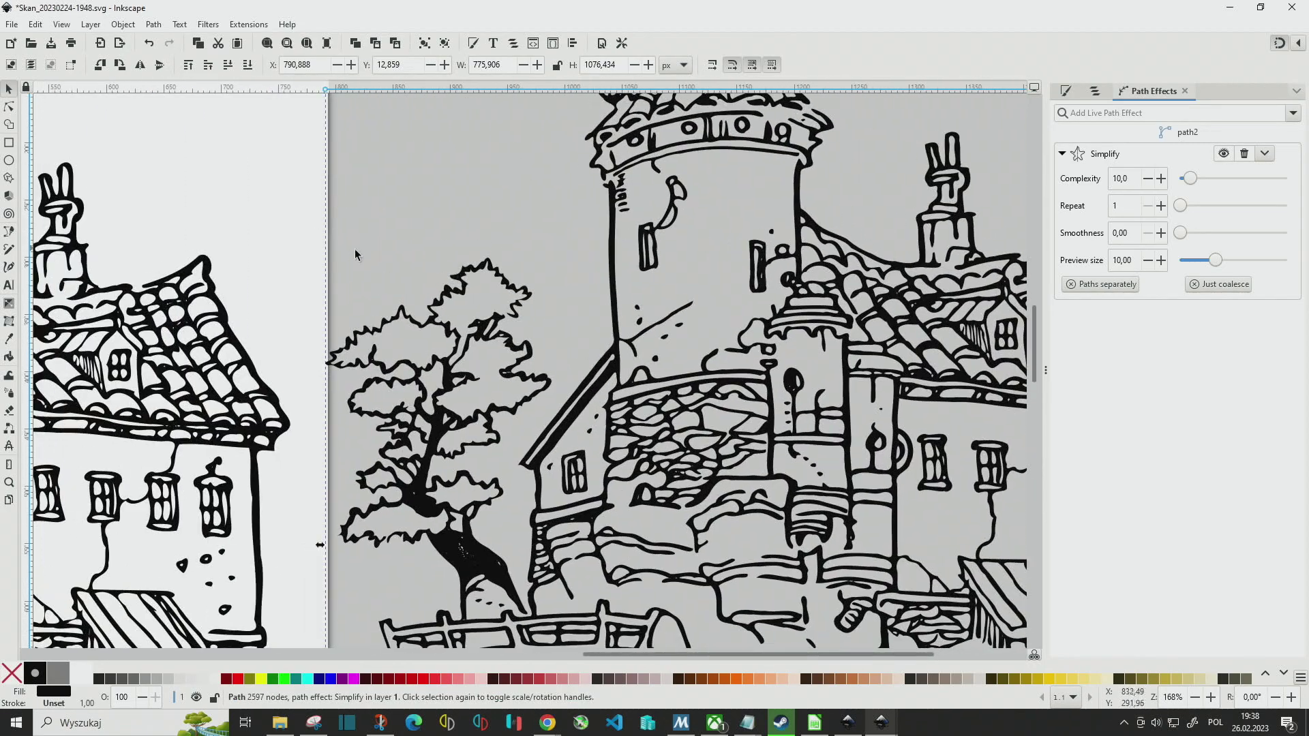
scroll(355, 255, "left", 5)
scroll(402, 295, "up", 3)
left_click(501, 308)
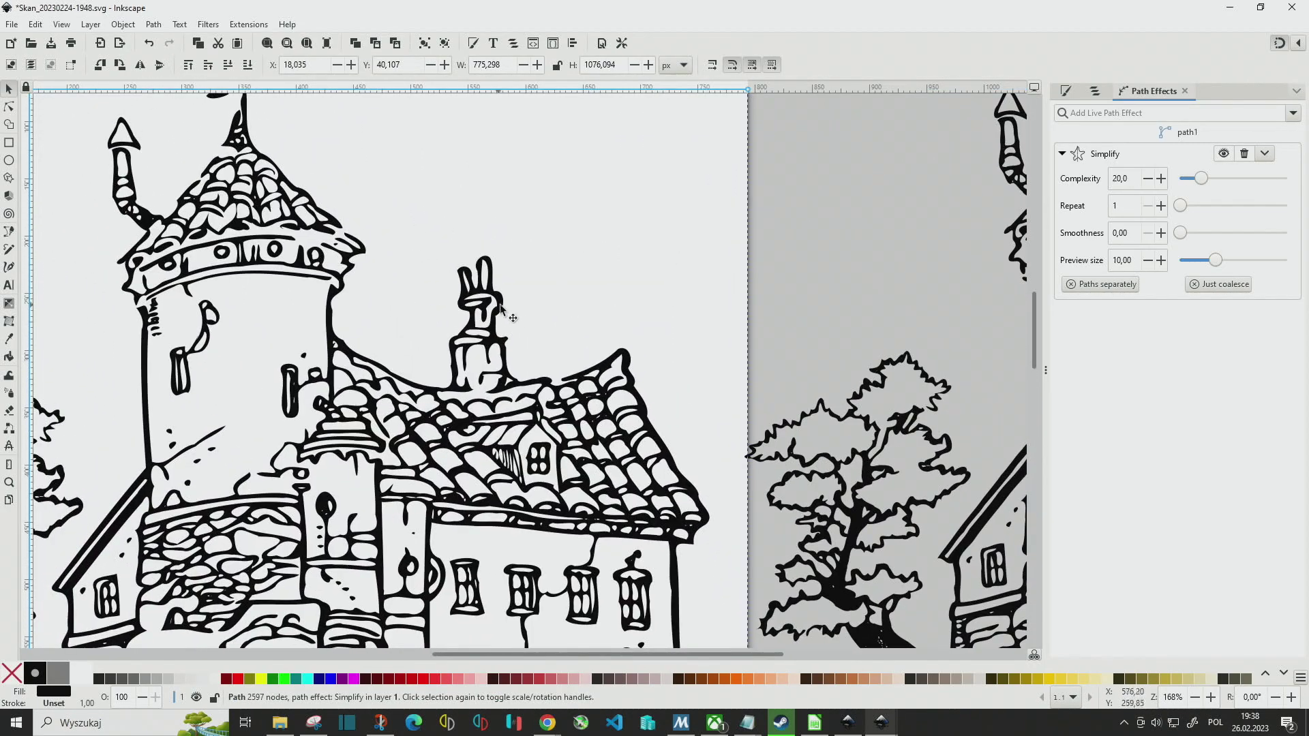
scroll(521, 312, "up", 1, "ctrl")
scroll(582, 204, "up", 1, "ctrl")
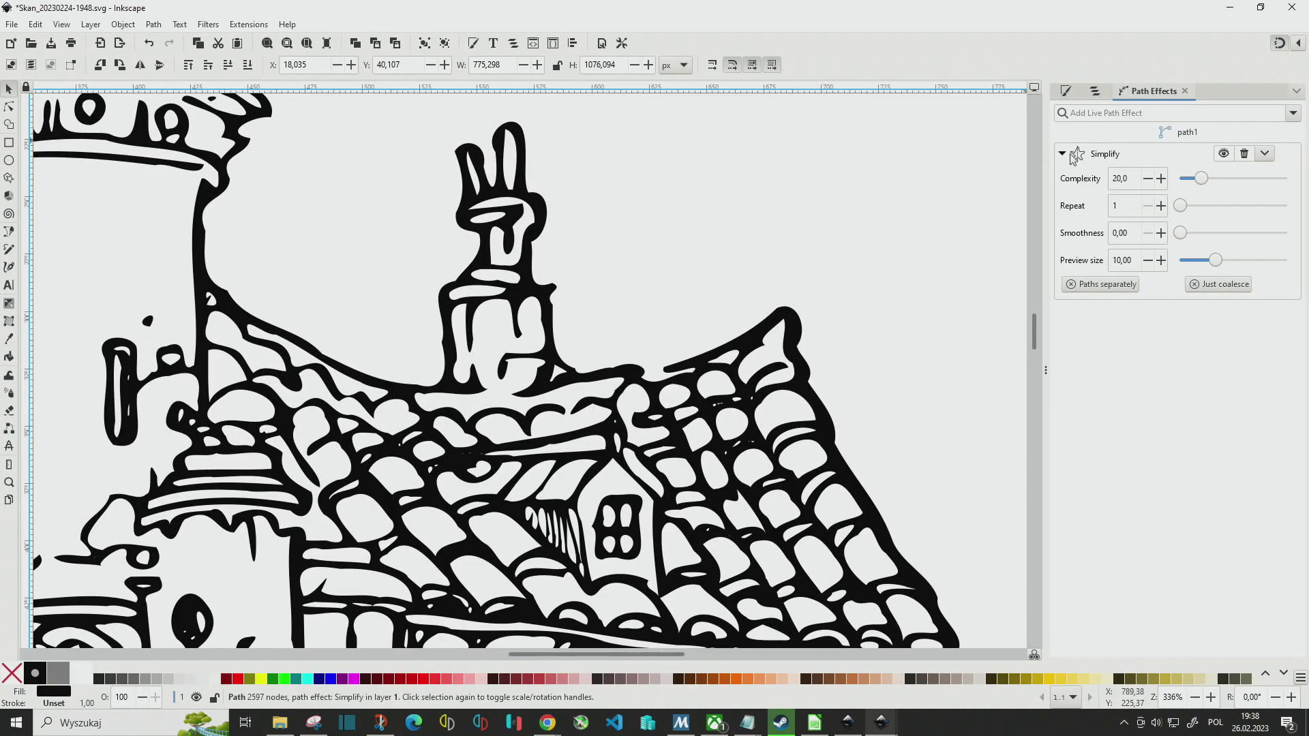
left_click(1224, 154)
left_click(1223, 154)
left_click(1224, 154)
scroll(891, 313, "down", 4)
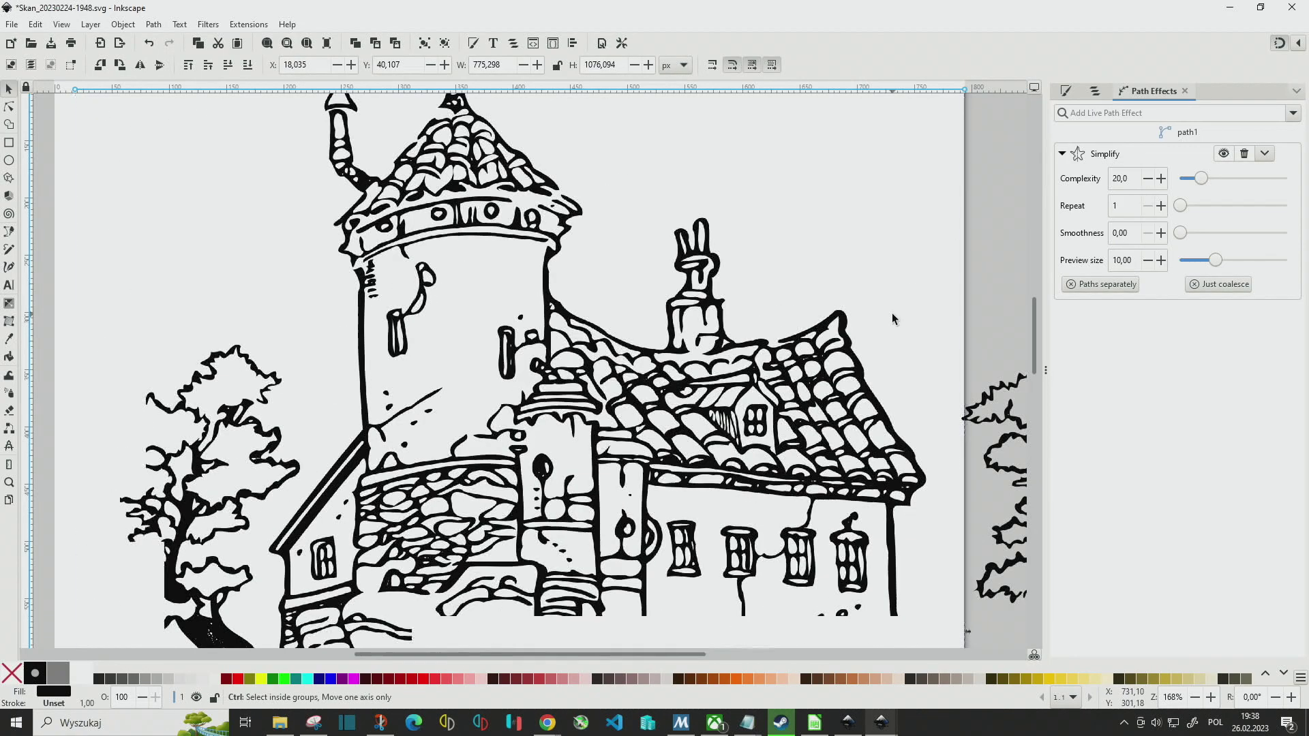
scroll(657, 211, "up", 1)
scroll(425, 398, "up", 1)
scroll(425, 398, "up", 1)
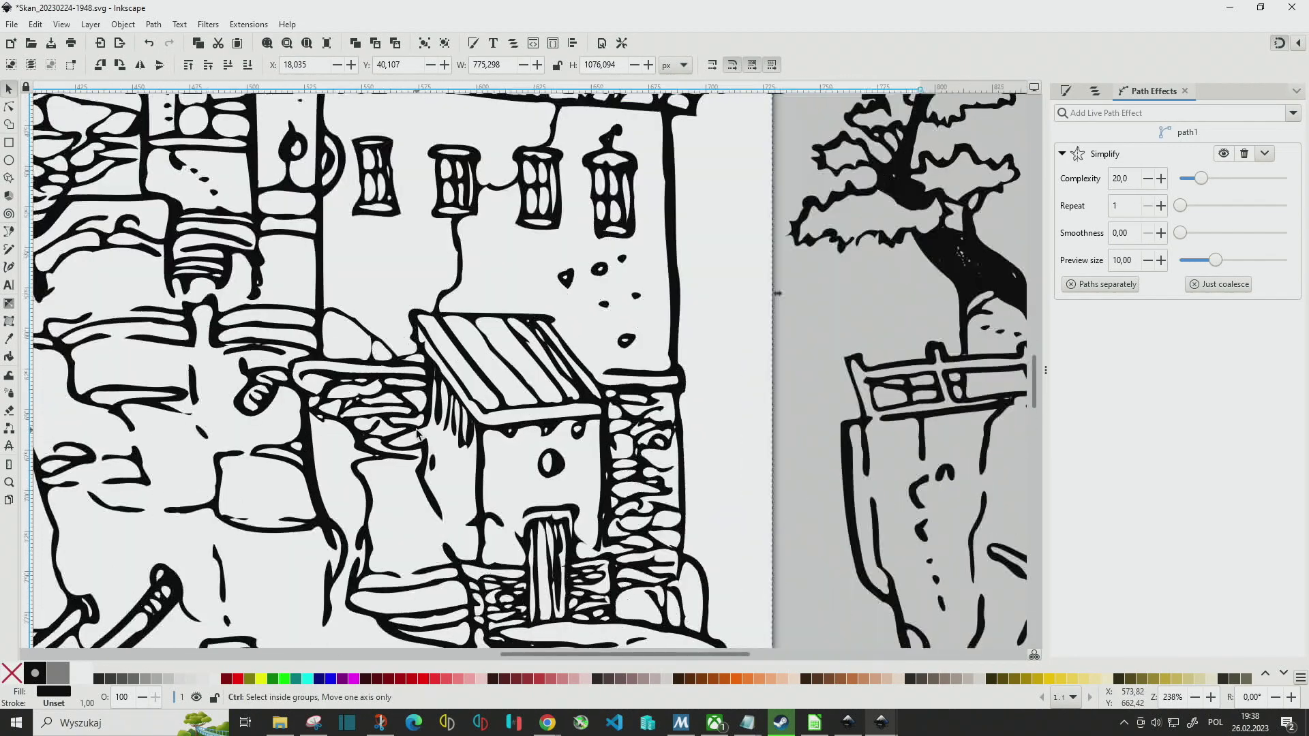
scroll(425, 398, "up", 1)
scroll(425, 398, "up", 1)
scroll(425, 398, "down", 2)
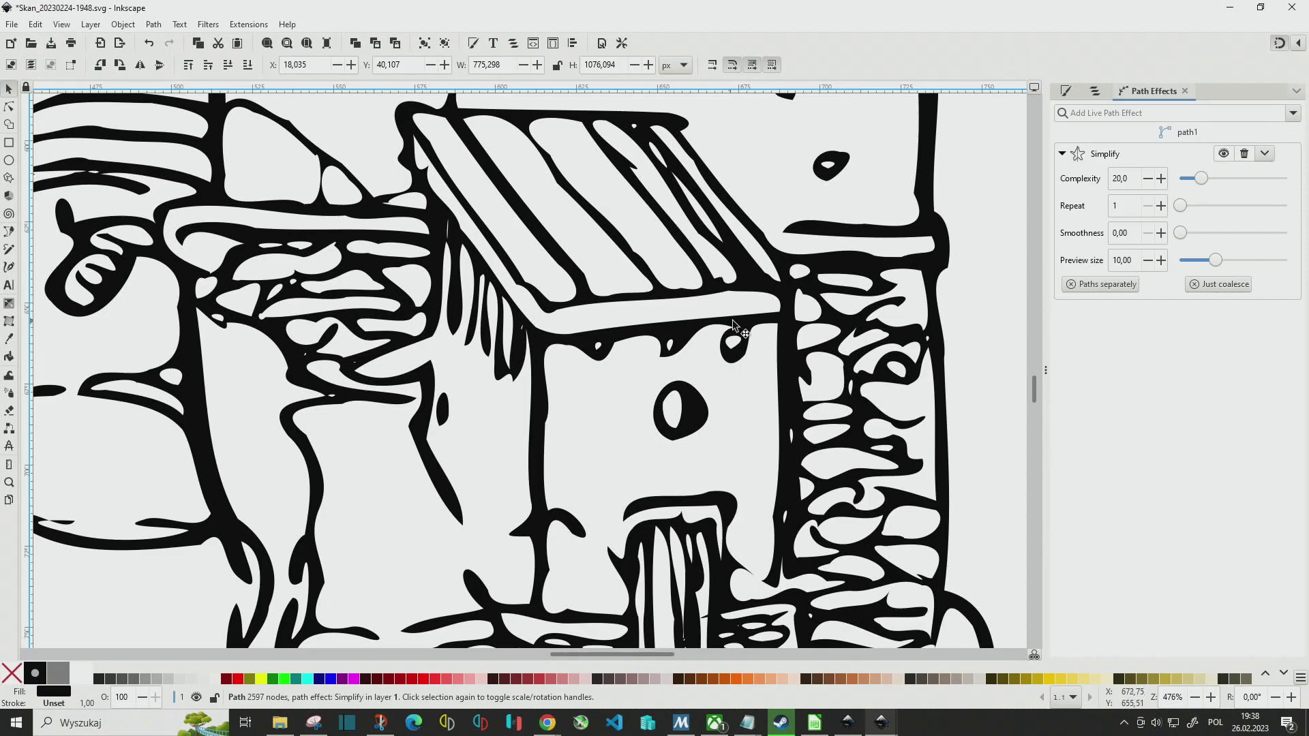
scroll(557, 276, "down", 1)
scroll(558, 276, "down", 1)
scroll(558, 276, "right", 4)
scroll(586, 321, "right", 2)
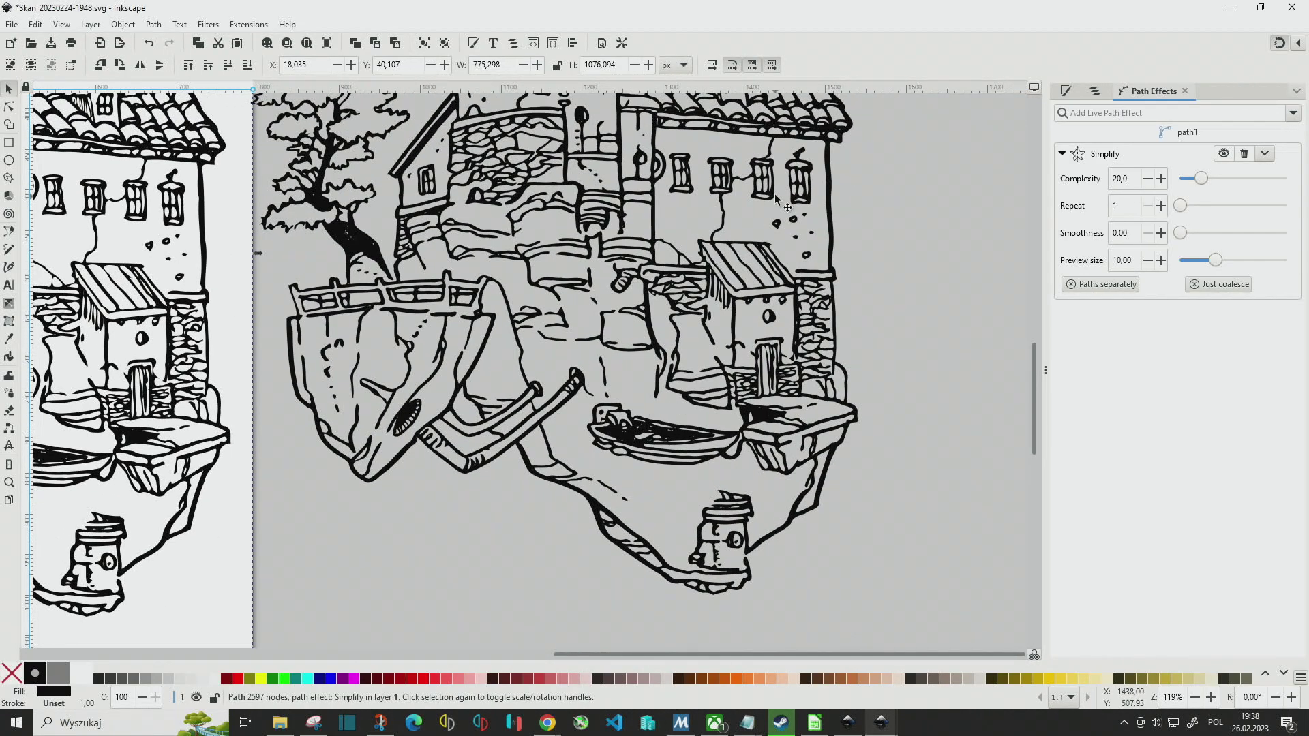
left_click(681, 373)
scroll(682, 373, "up", 4)
scroll(681, 373, "right", 2)
scroll(681, 368, "up", 1)
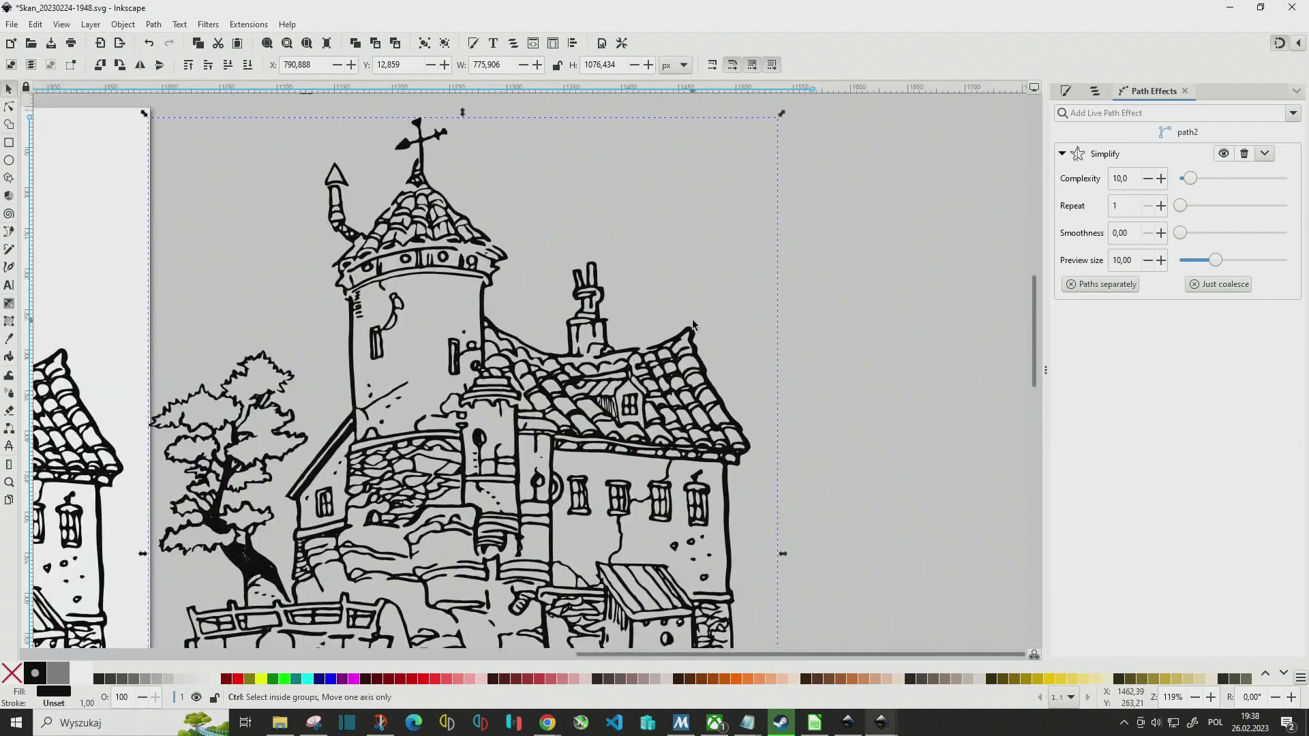
scroll(685, 348, "up", 2)
scroll(688, 333, "up", 1)
Lower the castle copy's Complexity to 4,6 and, after trying higher values, settle Smoothness near 30.
left_click(1130, 172)
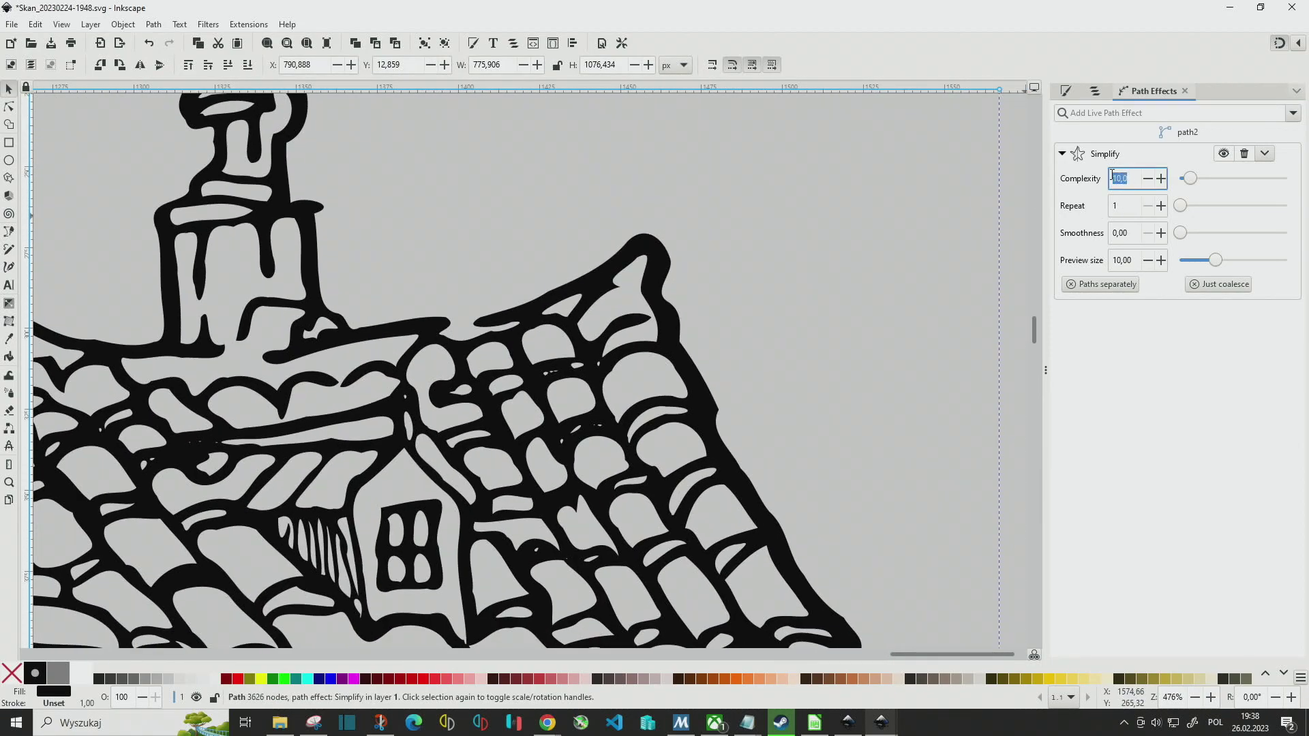
left_click_drag(1189, 178, 1180, 179)
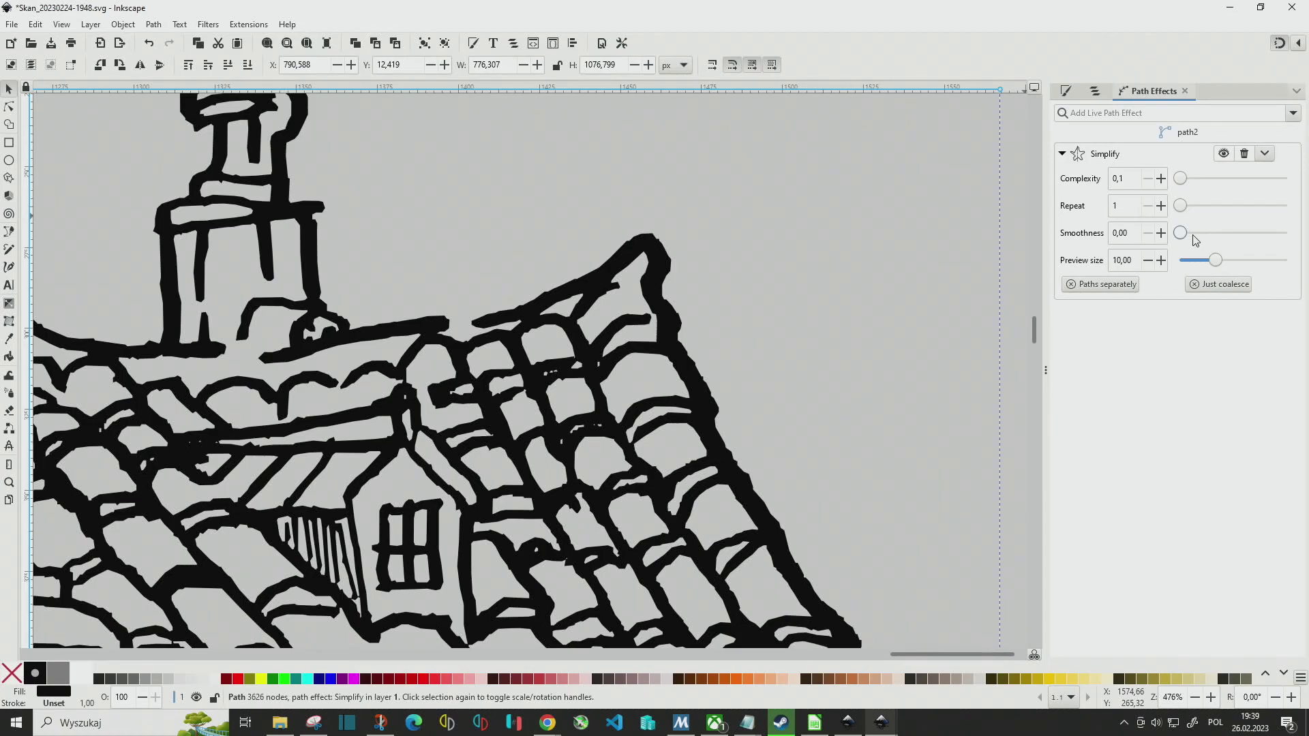
left_click_drag(1187, 238, 1183, 239)
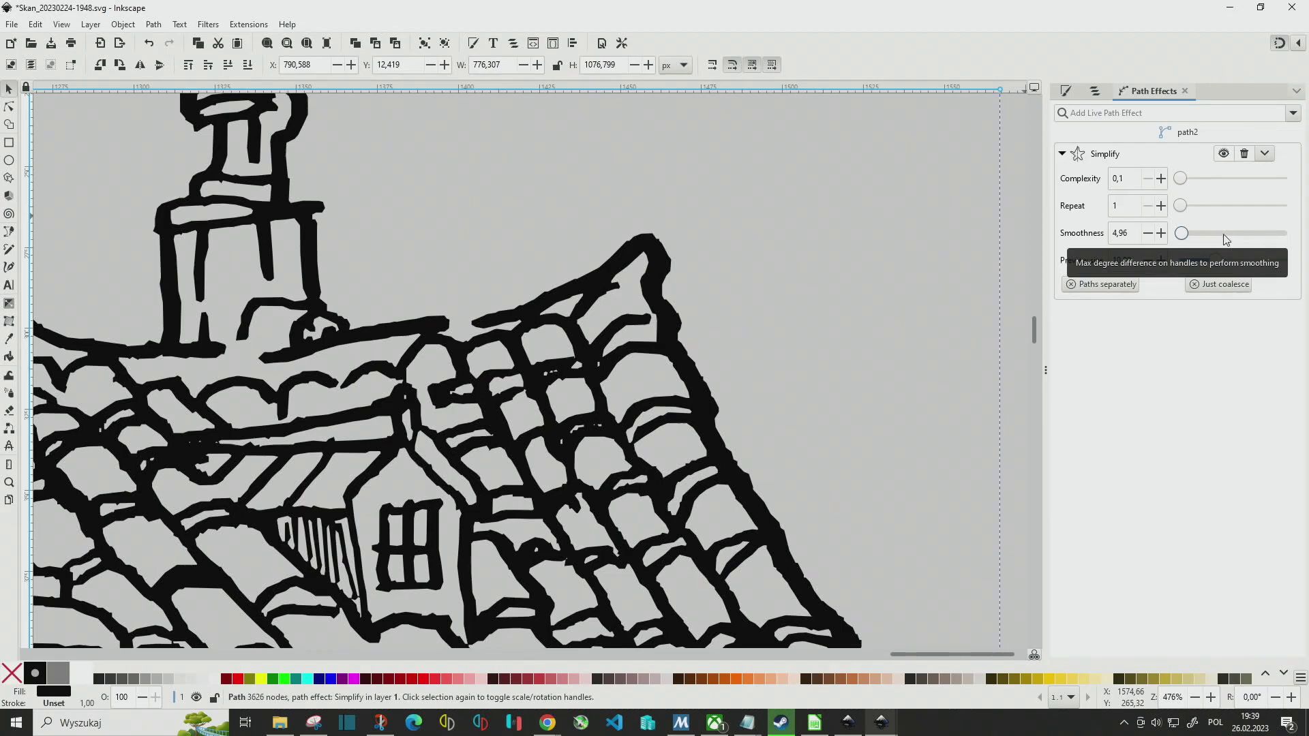
left_click(1187, 236)
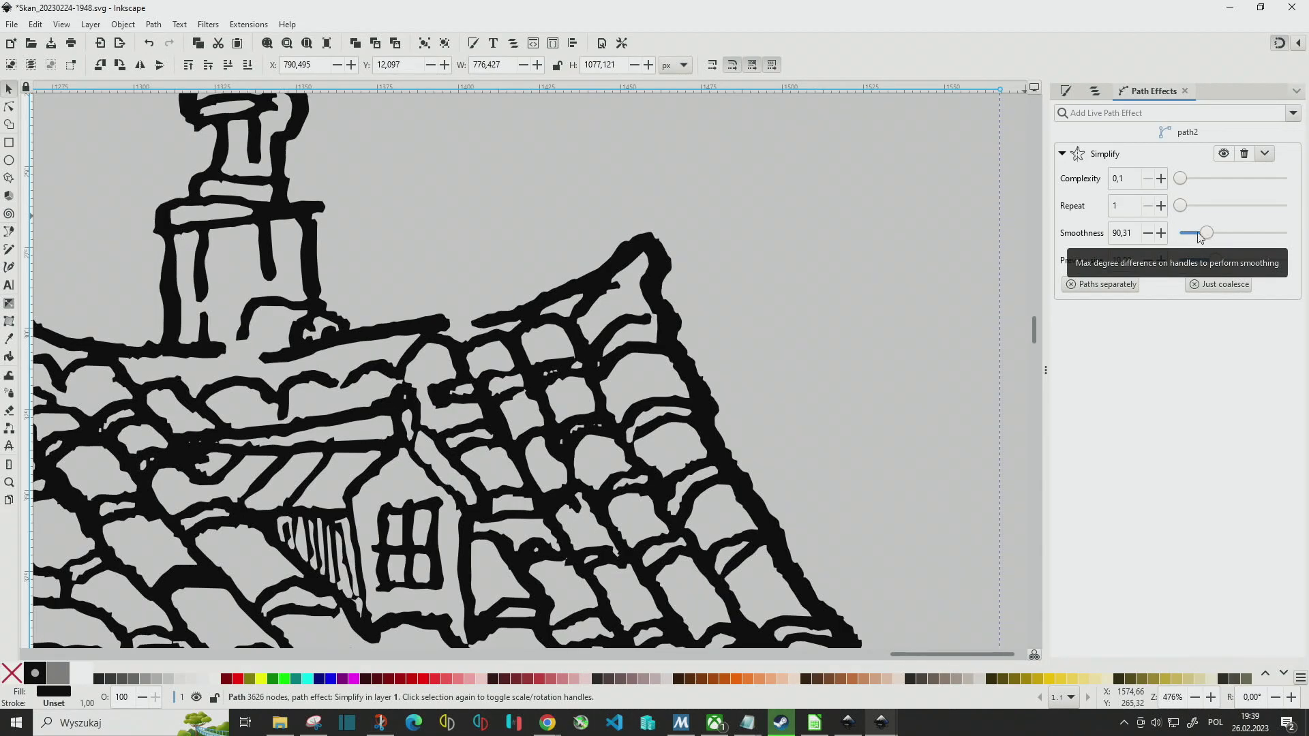
left_click(1256, 240)
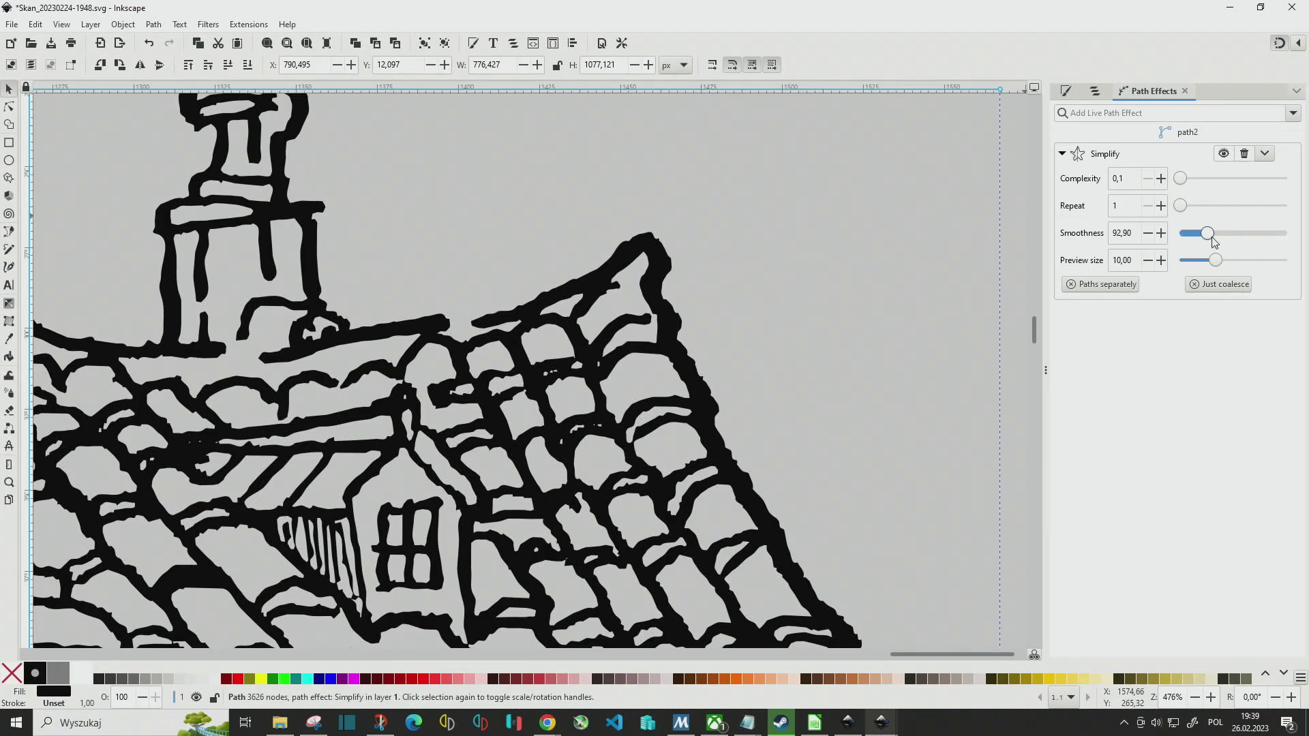
left_click(1187, 236)
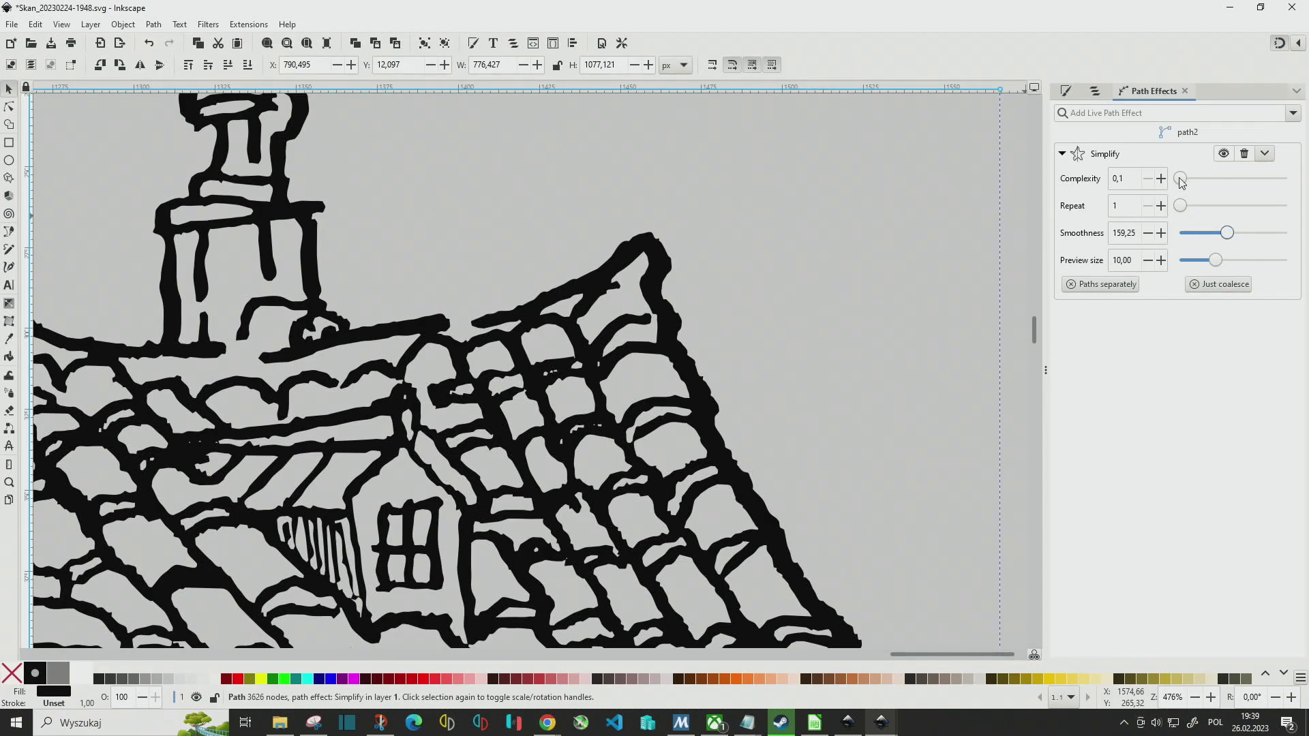
key("Page_Down")
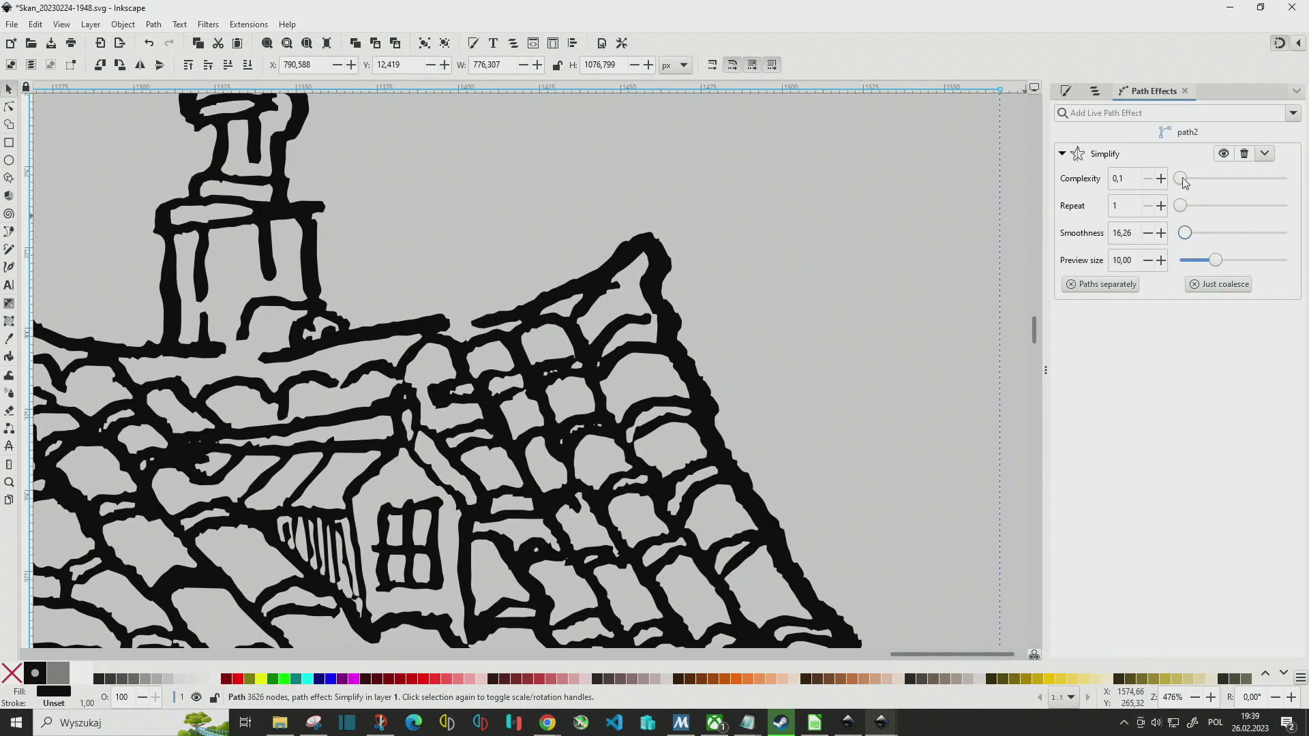
left_click(1189, 236)
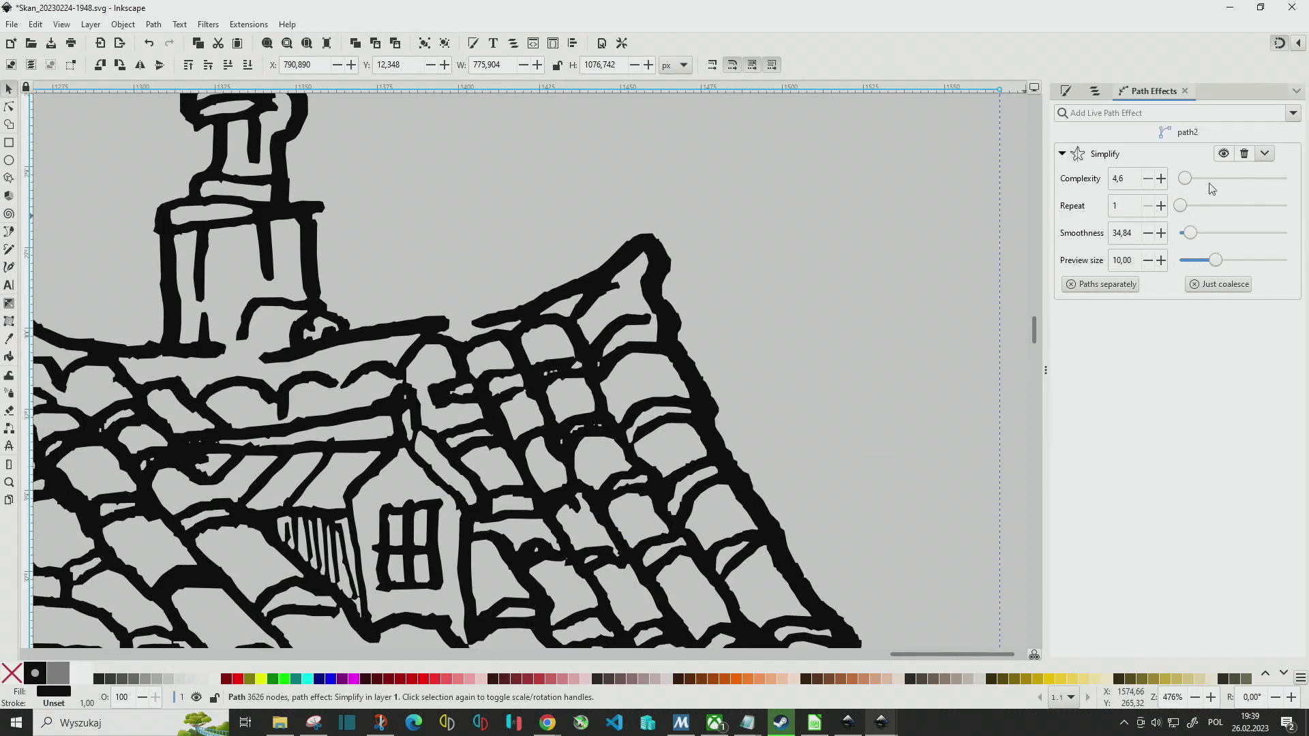
left_click(1213, 237)
left_click(1230, 237)
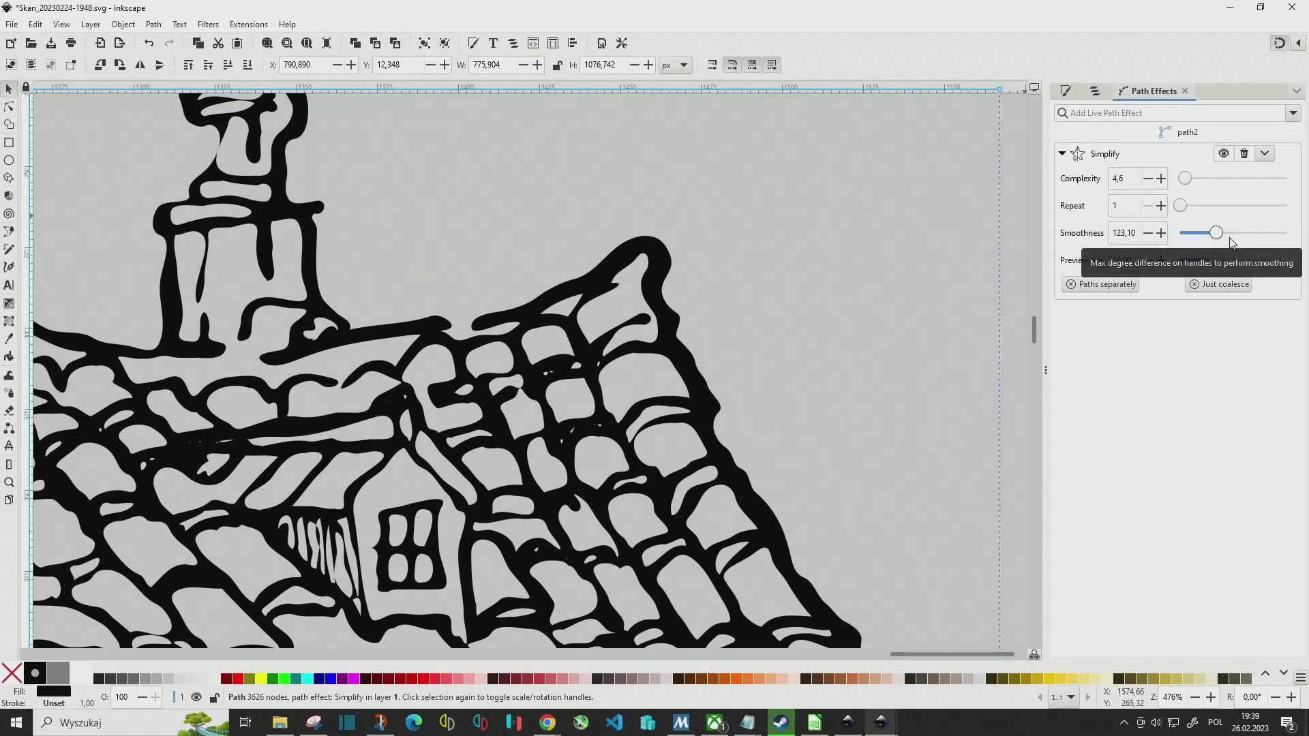
left_click_drag(1212, 237, 1198, 237)
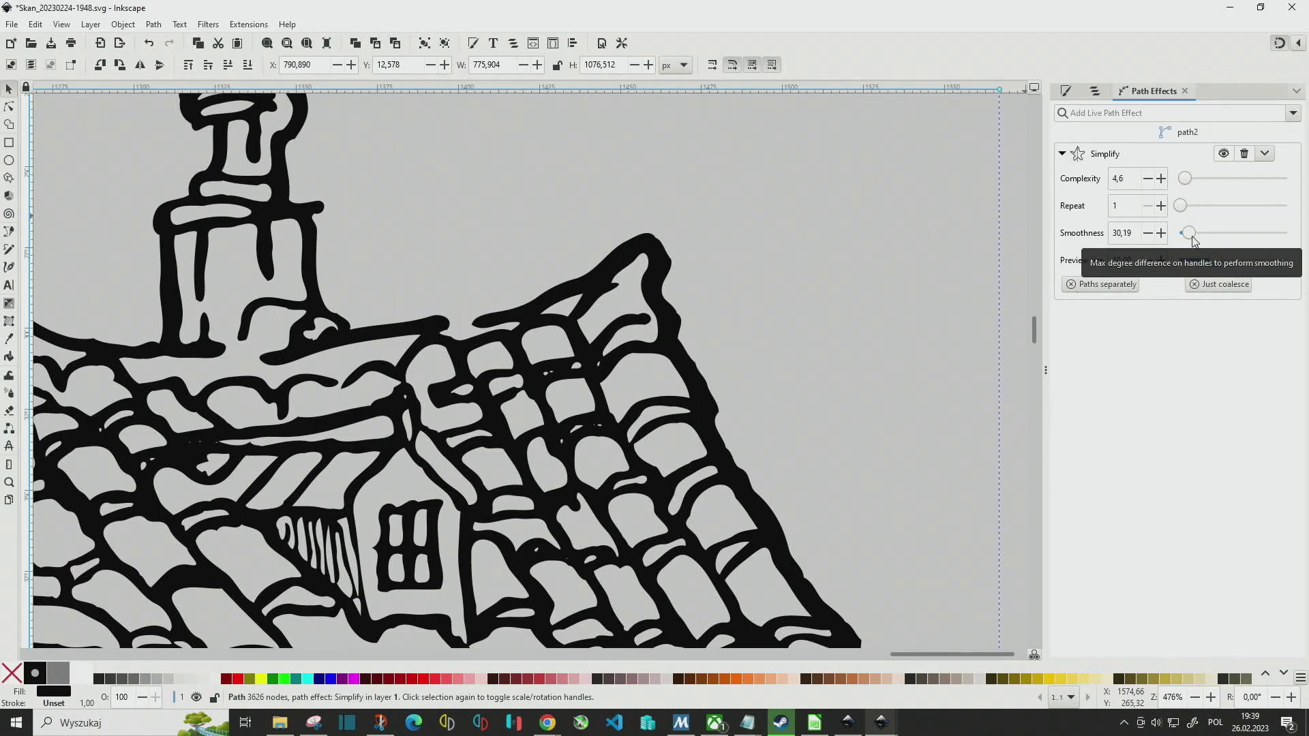
Try other repeat and complexity values, then set the castle's Simplify smoothness to 5.
scroll(774, 231, "up", 5)
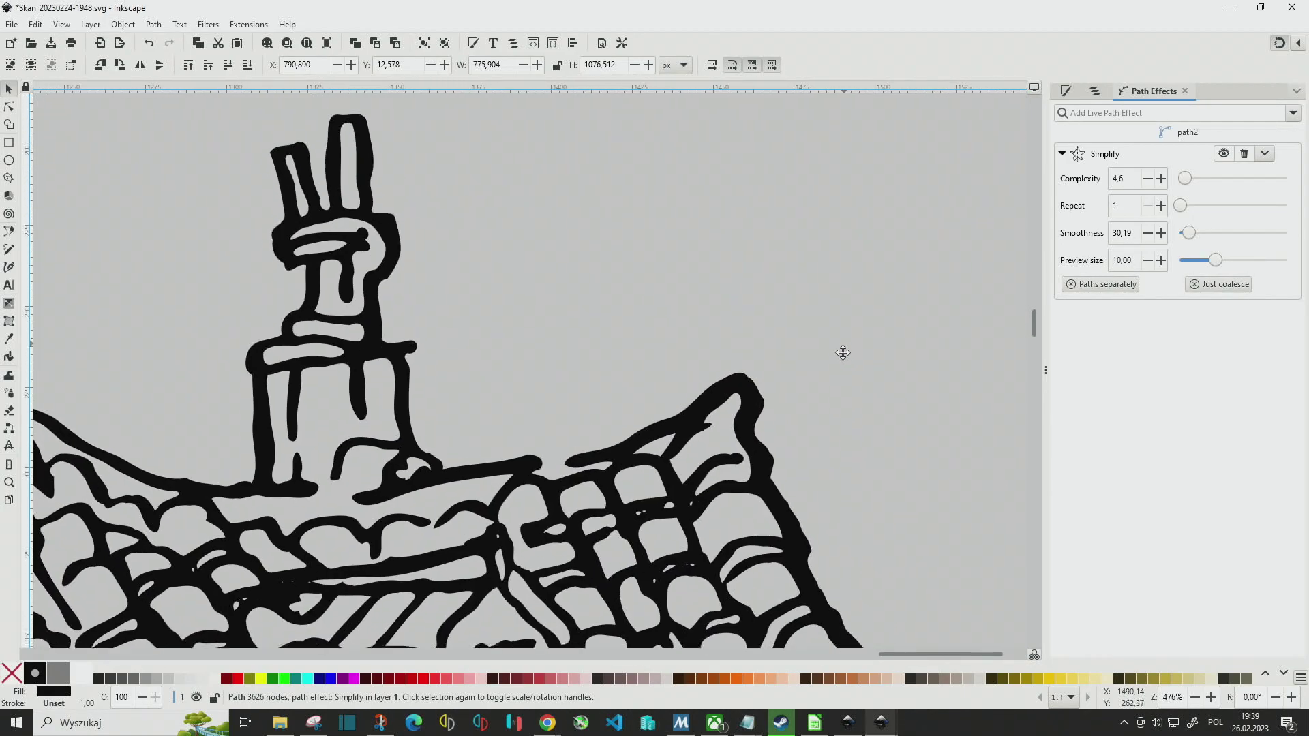
scroll(652, 358, "left", 2)
scroll(652, 358, "down", 1)
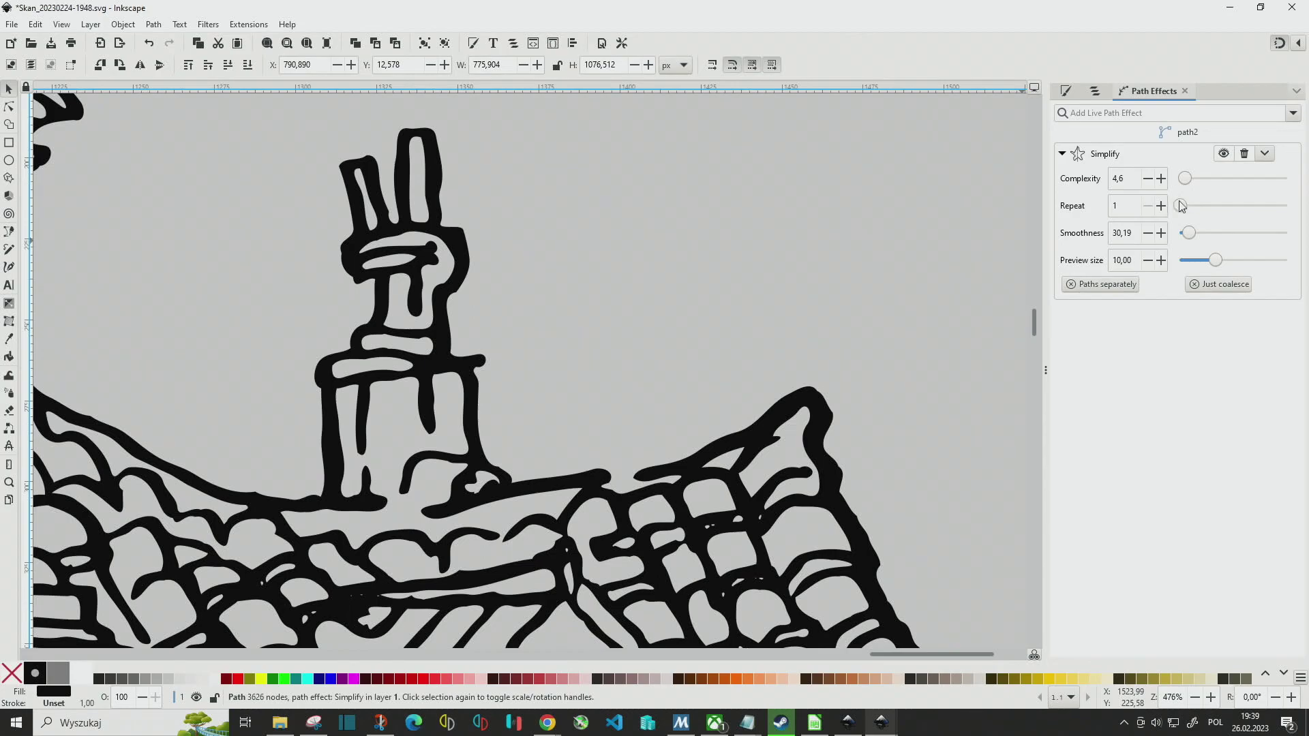
left_click_drag(1180, 206, 1164, 213)
mouse_move(1186, 179)
left_mouse_down()
mouse_move(1218, 188)
mouse_move(1207, 188)
left_mouse_up()
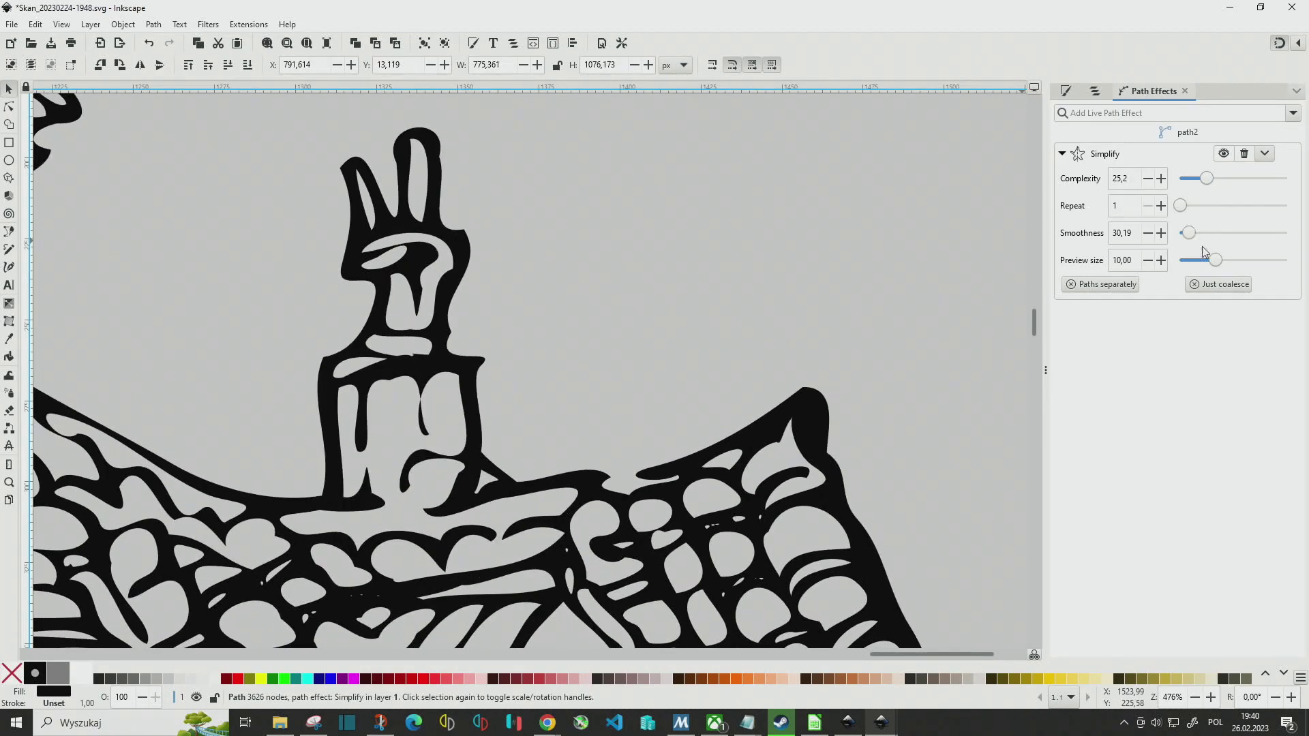
left_click_drag(1186, 235, 1180, 234)
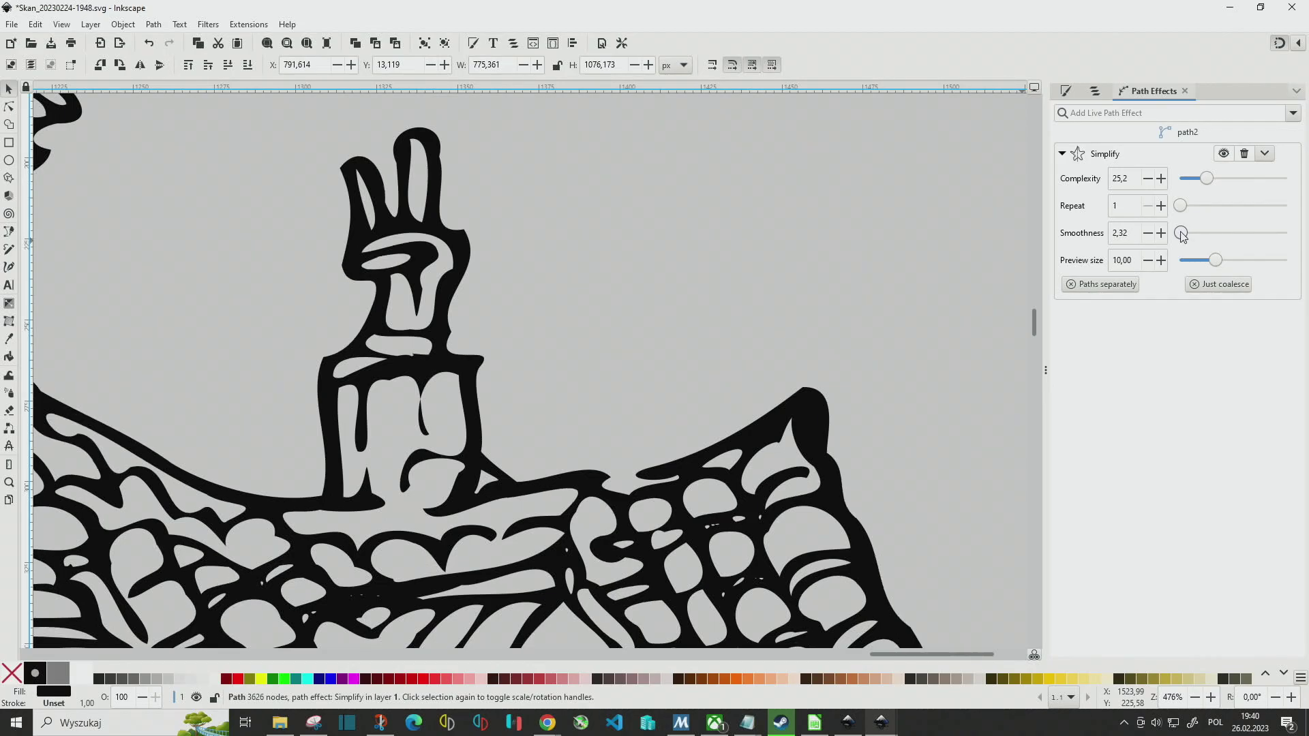
left_click(1122, 239)
key("BackSpace")
key("BackSpace")
key("BackSpace")
type("5")
key("Return")
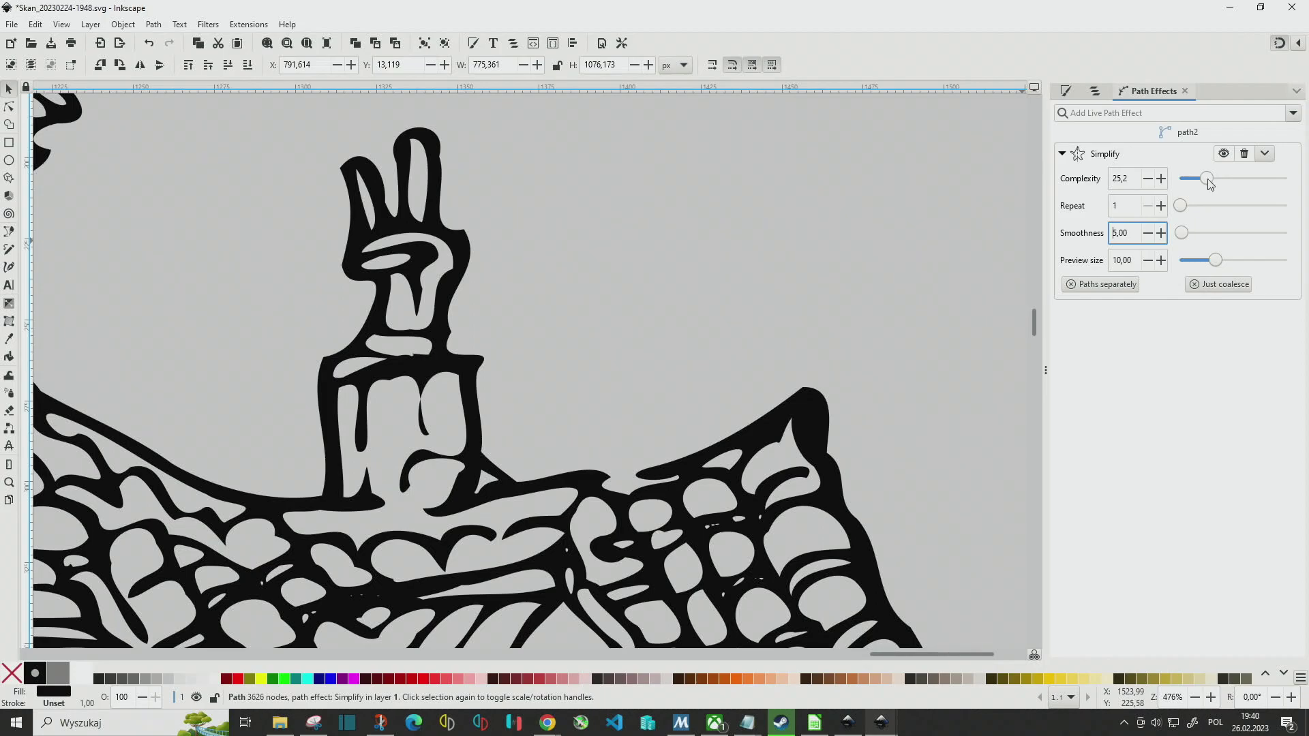
Adjust the castle's Simplify complexity down and back up until it reads 21,4.
left_click_drag(1208, 180, 1190, 179)
scroll(693, 256, "down", 1)
scroll(695, 260, "down", 1)
scroll(509, 316, "down", 1)
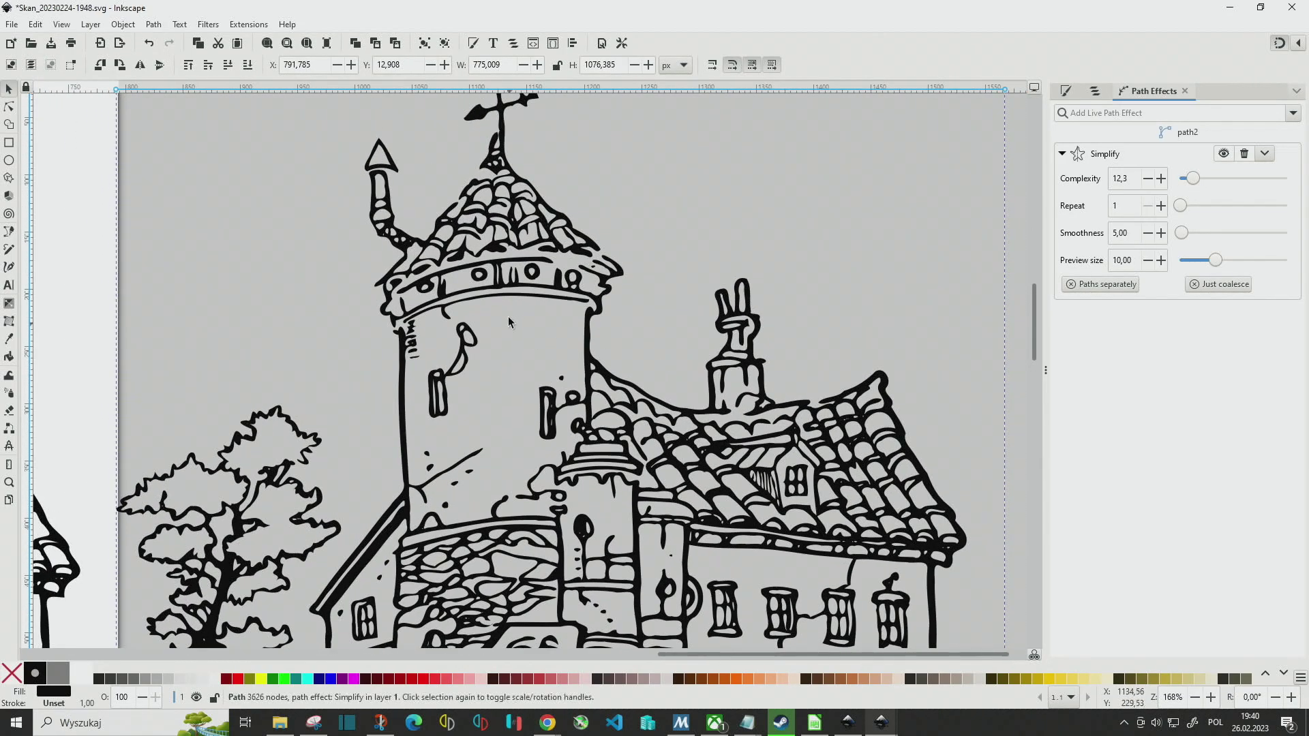
scroll(508, 317, "up", 3)
scroll(634, 273, "down", 1)
scroll(634, 273, "up", 3)
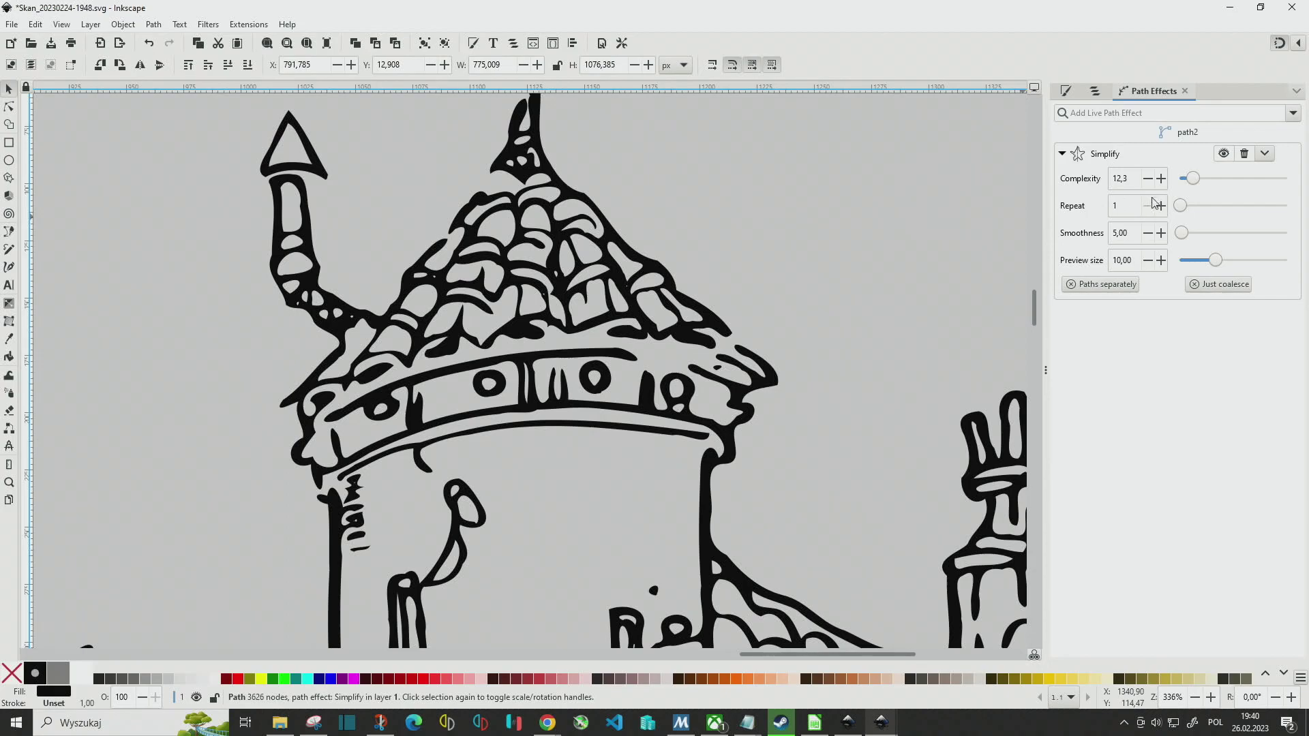
left_click_drag(1198, 182, 1176, 185)
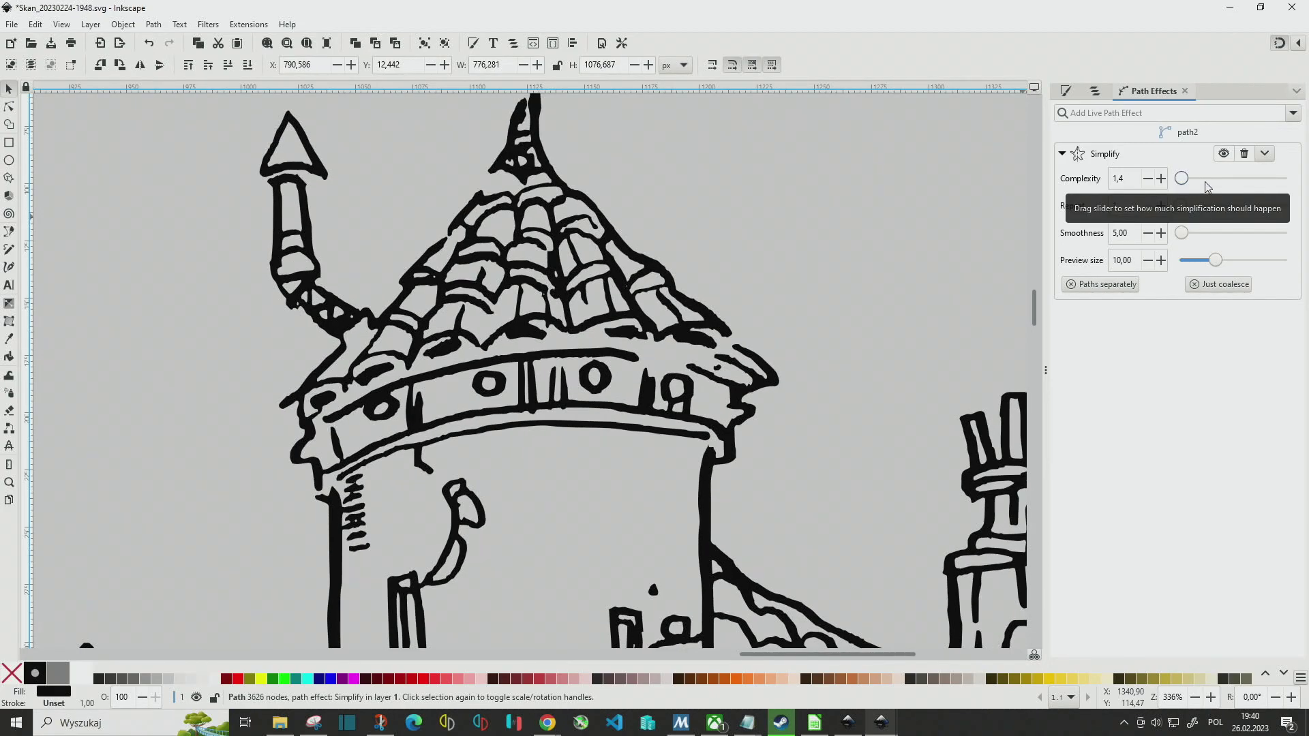
left_click(1198, 183)
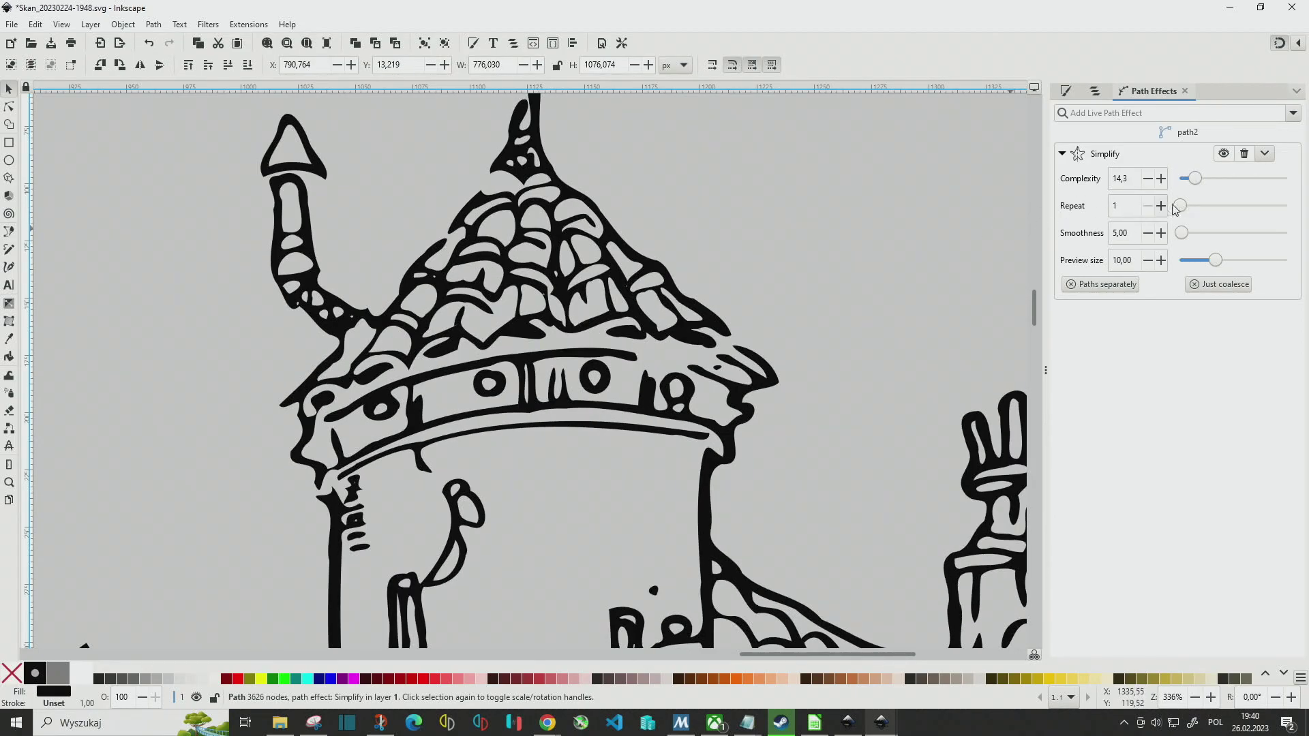
left_click_drag(1198, 183, 1204, 181)
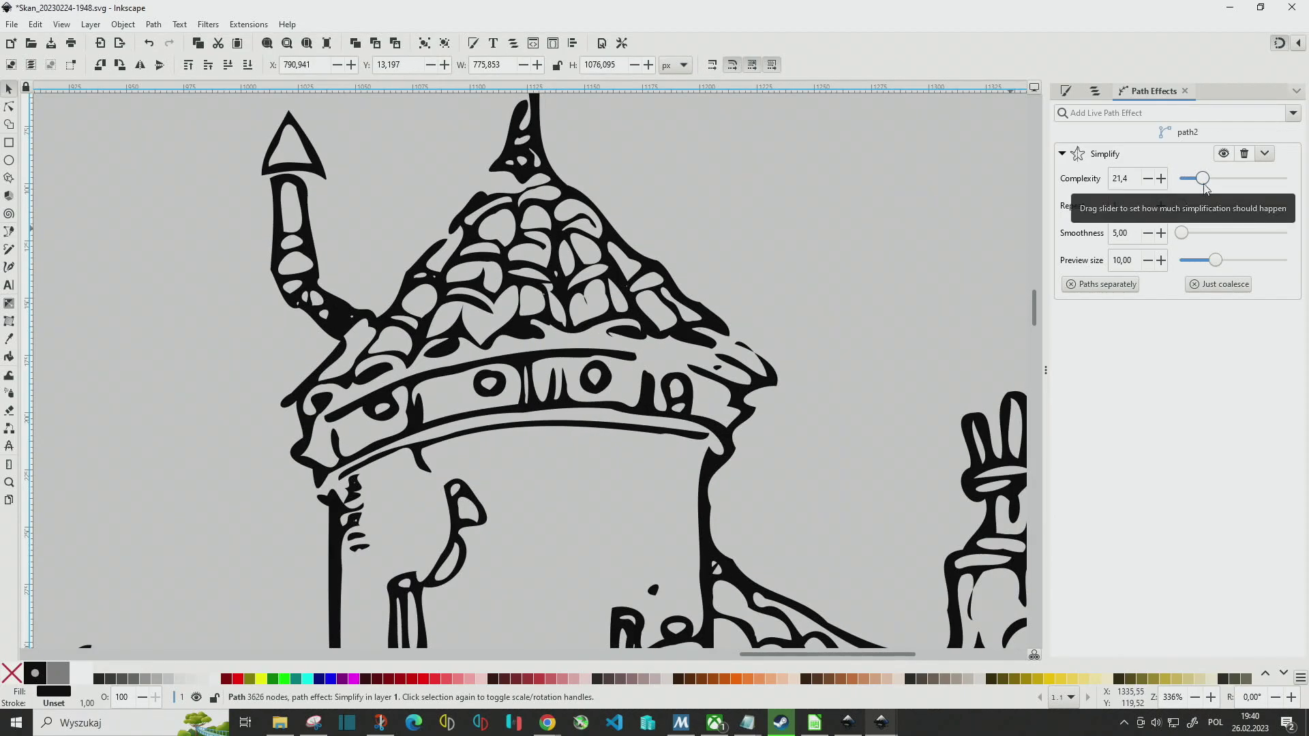
scroll(914, 283, "down", 3, "ctrl")
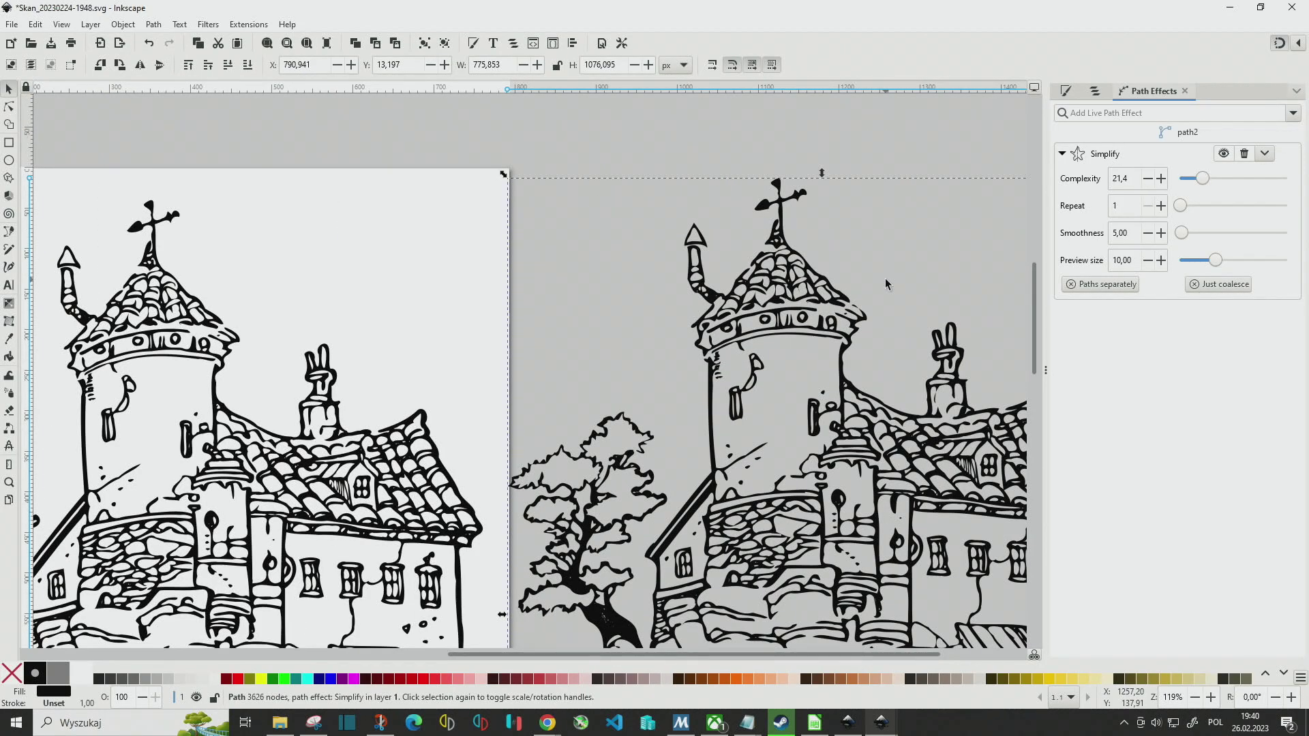
Zoom out to compare both castle copies, select the other copy, and bring up the Open dialog.
scroll(885, 279, "down", 1, "ctrl")
scroll(680, 232, "down", 1, "ctrl")
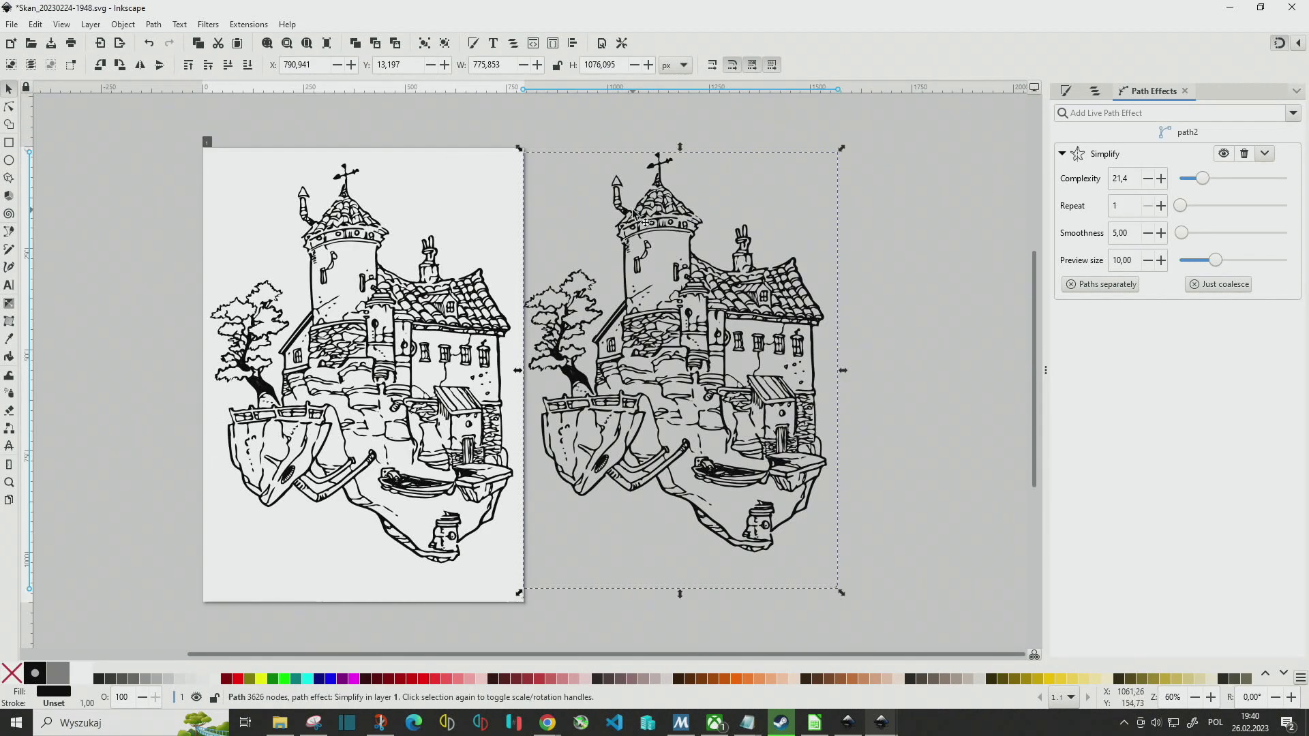
scroll(216, 320, "up", 2)
scroll(216, 320, "down", 3)
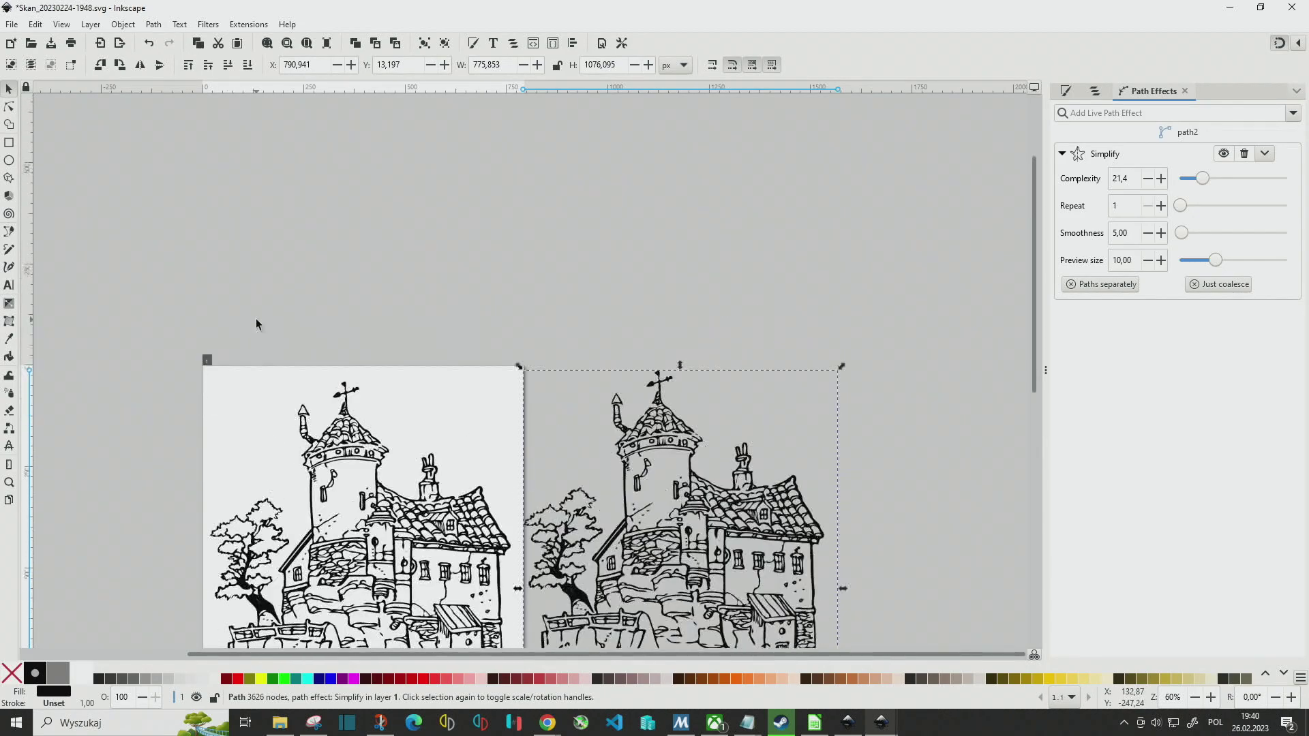
scroll(255, 317, "down", 3, "ctrl")
scroll(400, 354, "up", 5, "ctrl")
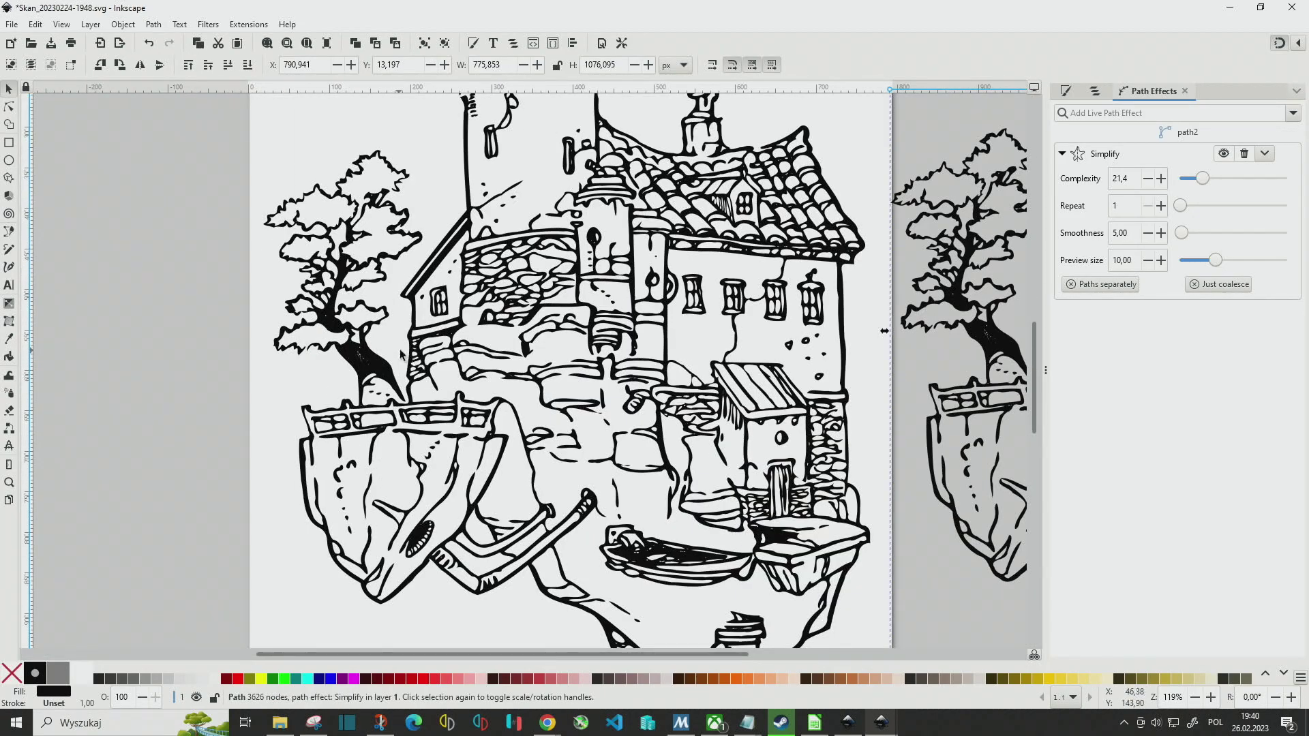
scroll(409, 382, "down", 1)
scroll(409, 381, "right", 2)
scroll(430, 408, "up", 3, "ctrl")
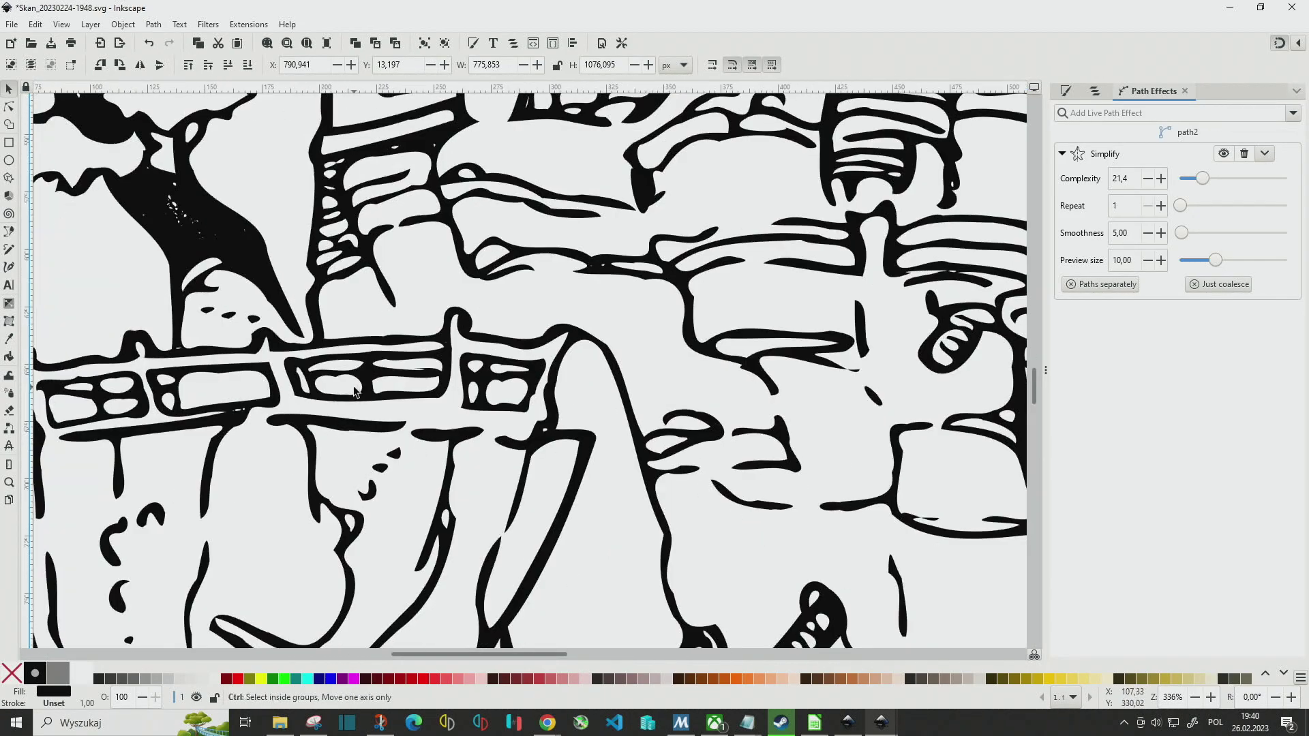
left_click(388, 289)
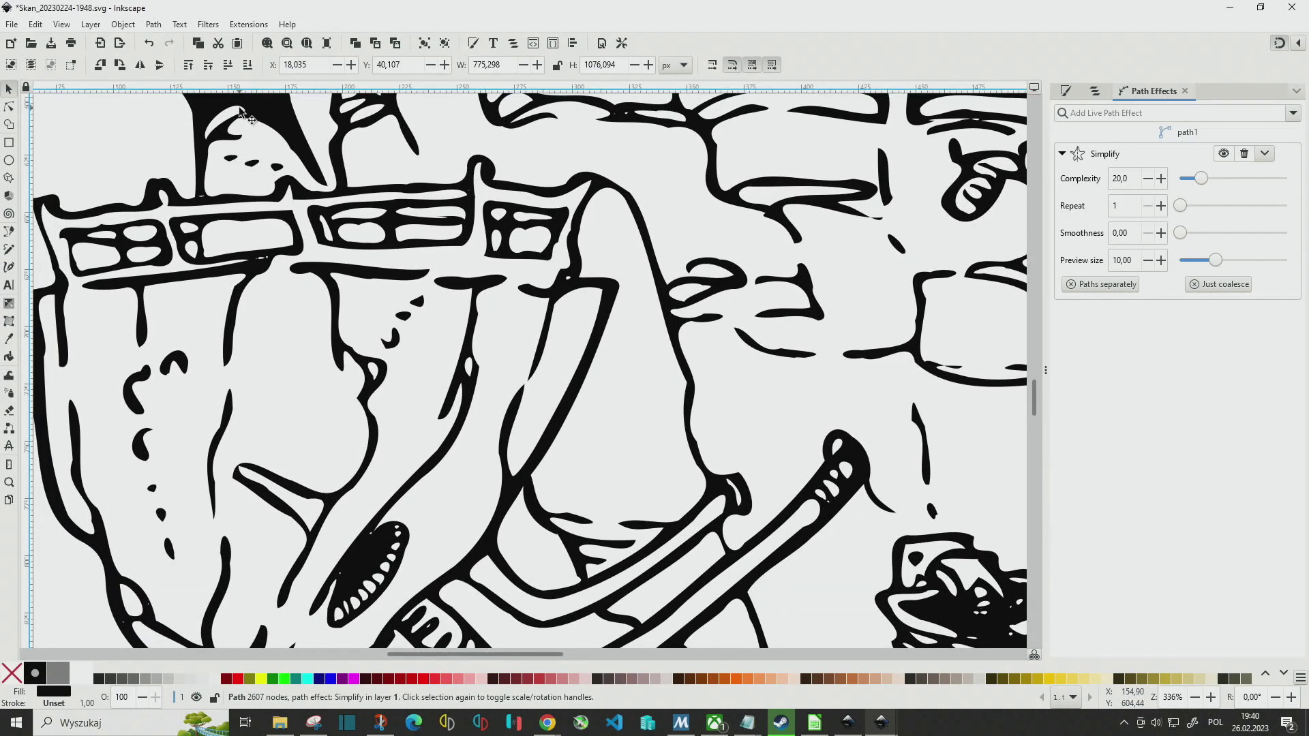
left_click(33, 41)
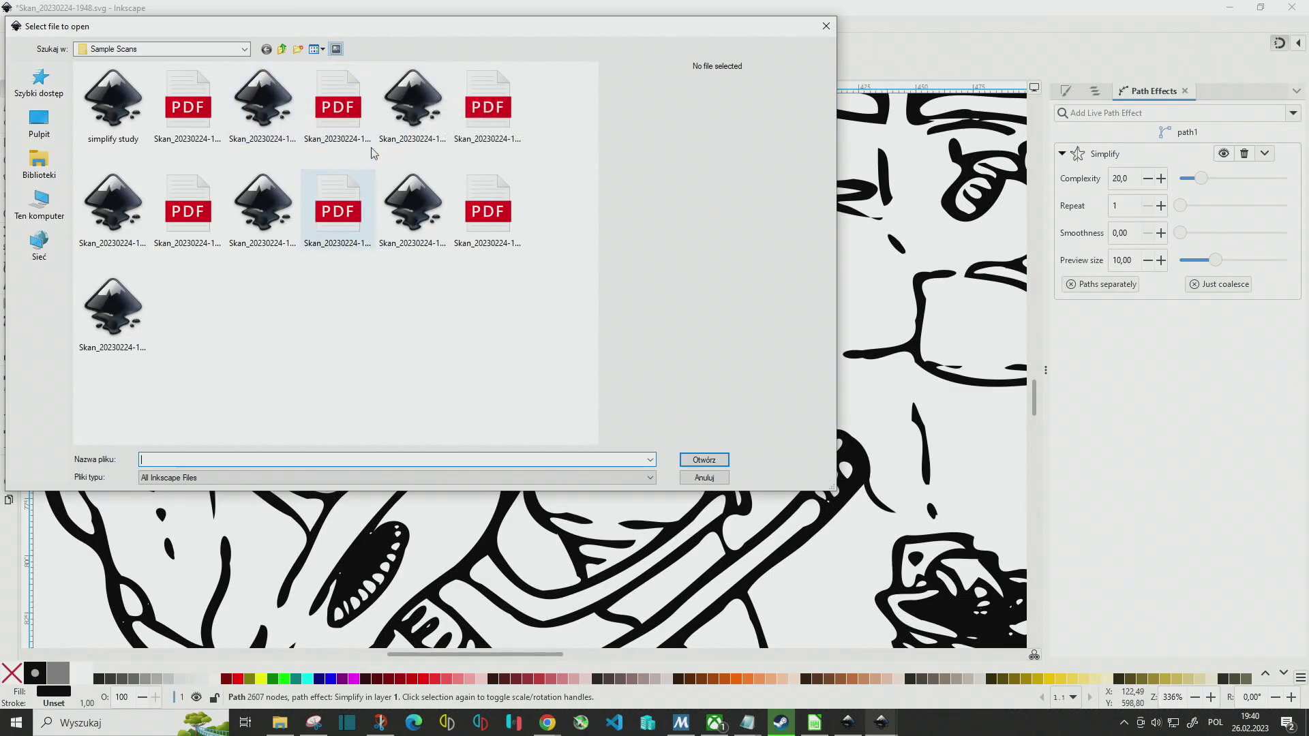
double_click(414, 97)
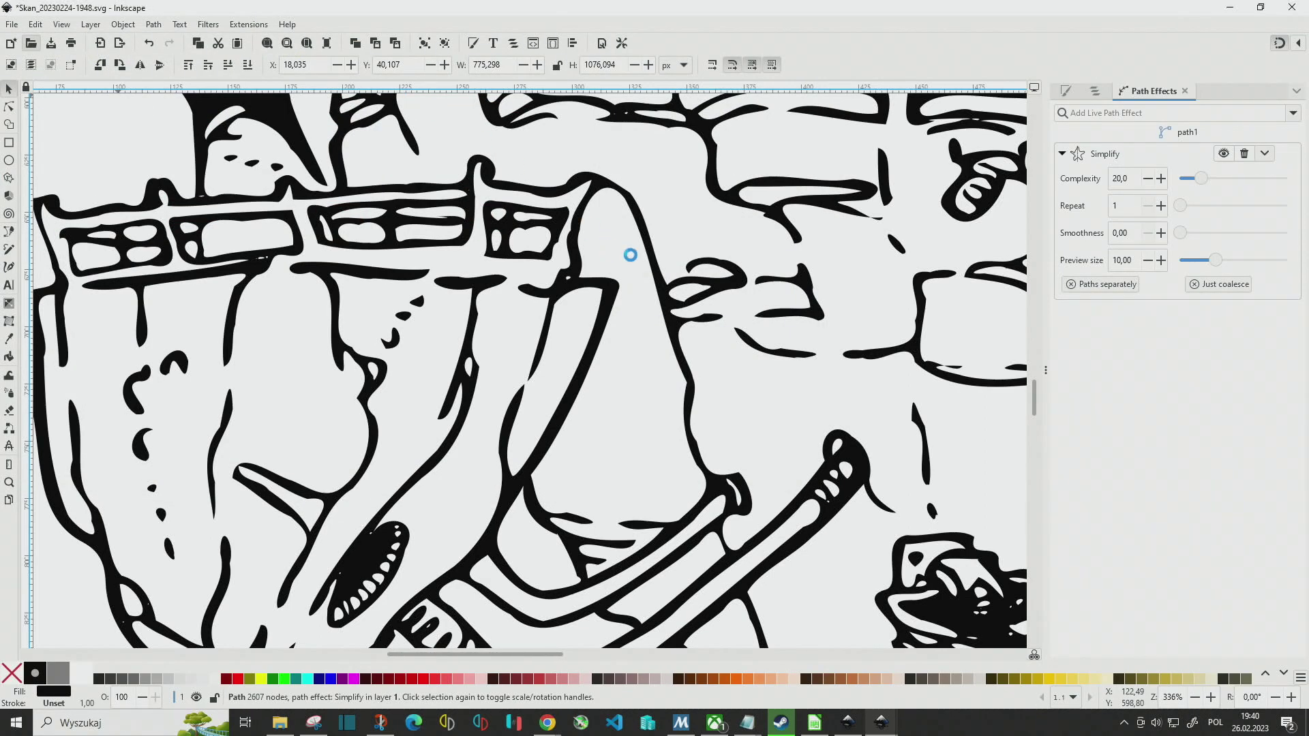
scroll(593, 238, "up", 2, "ctrl")
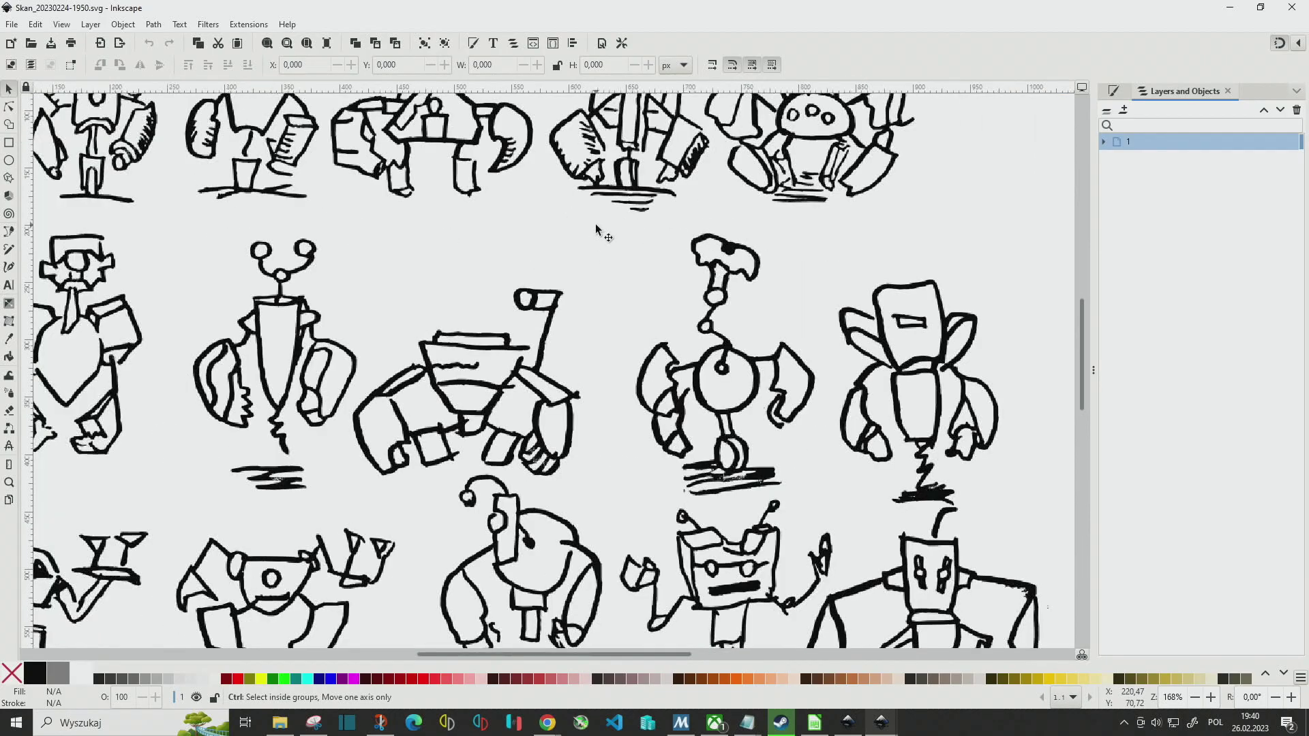
scroll(559, 287, "up", 1, "ctrl")
scroll(529, 332, "up", 1, "ctrl")
left_click(594, 211)
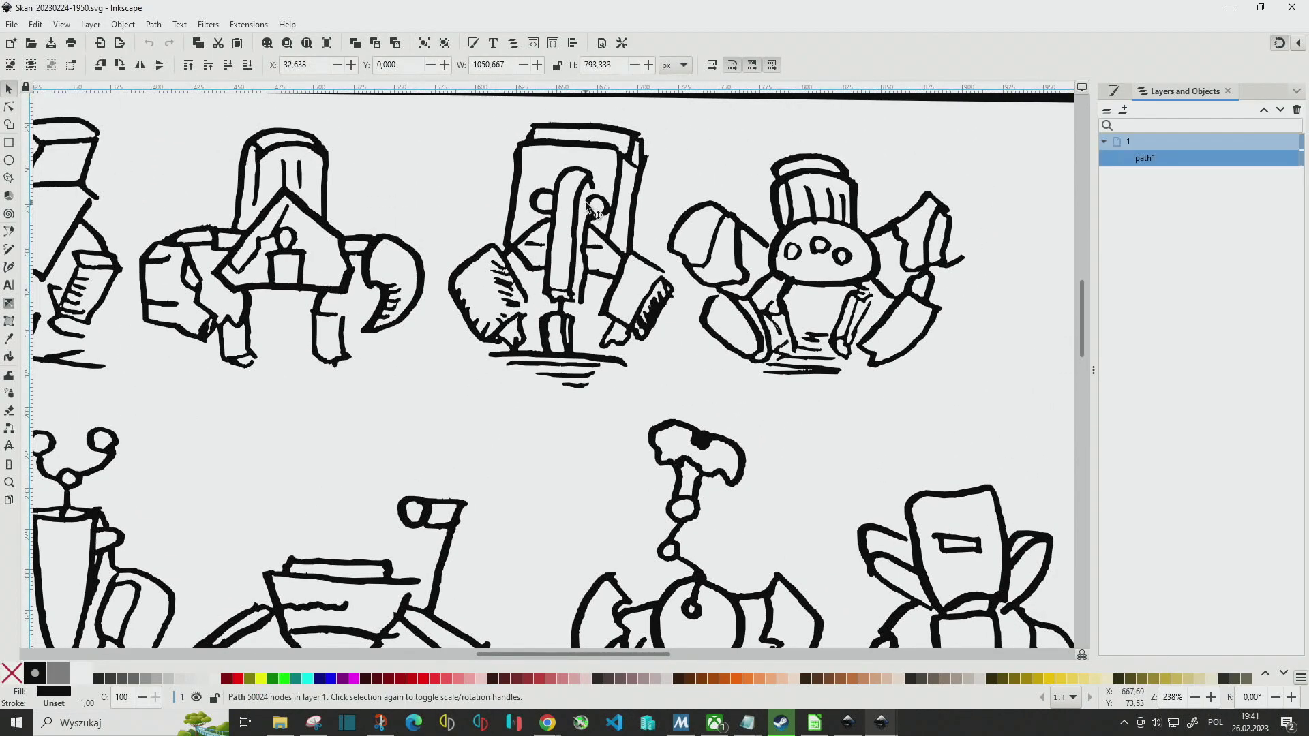
scroll(579, 197, "up", 2, "ctrl")
Add a Simplify path effect to the traced robot drawings from Path Effects.
left_click(136, 26)
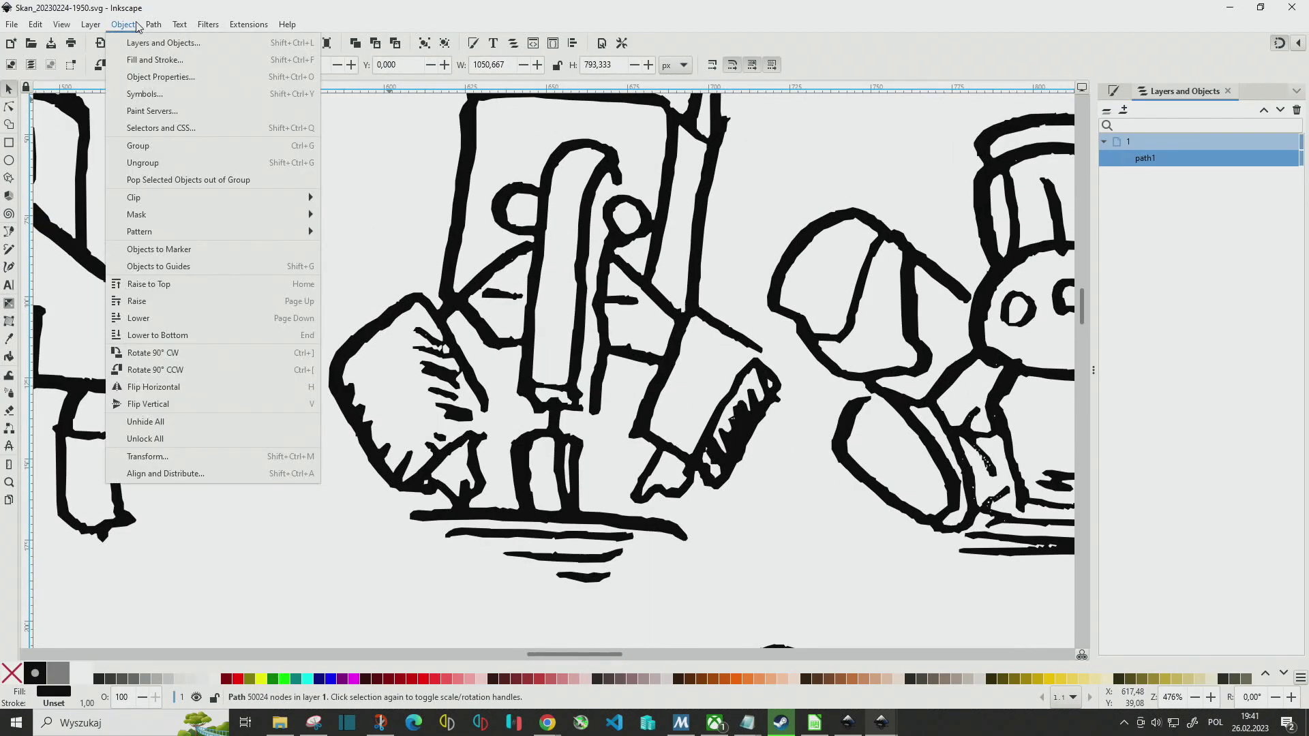
left_click(136, 26)
left_click(87, 25)
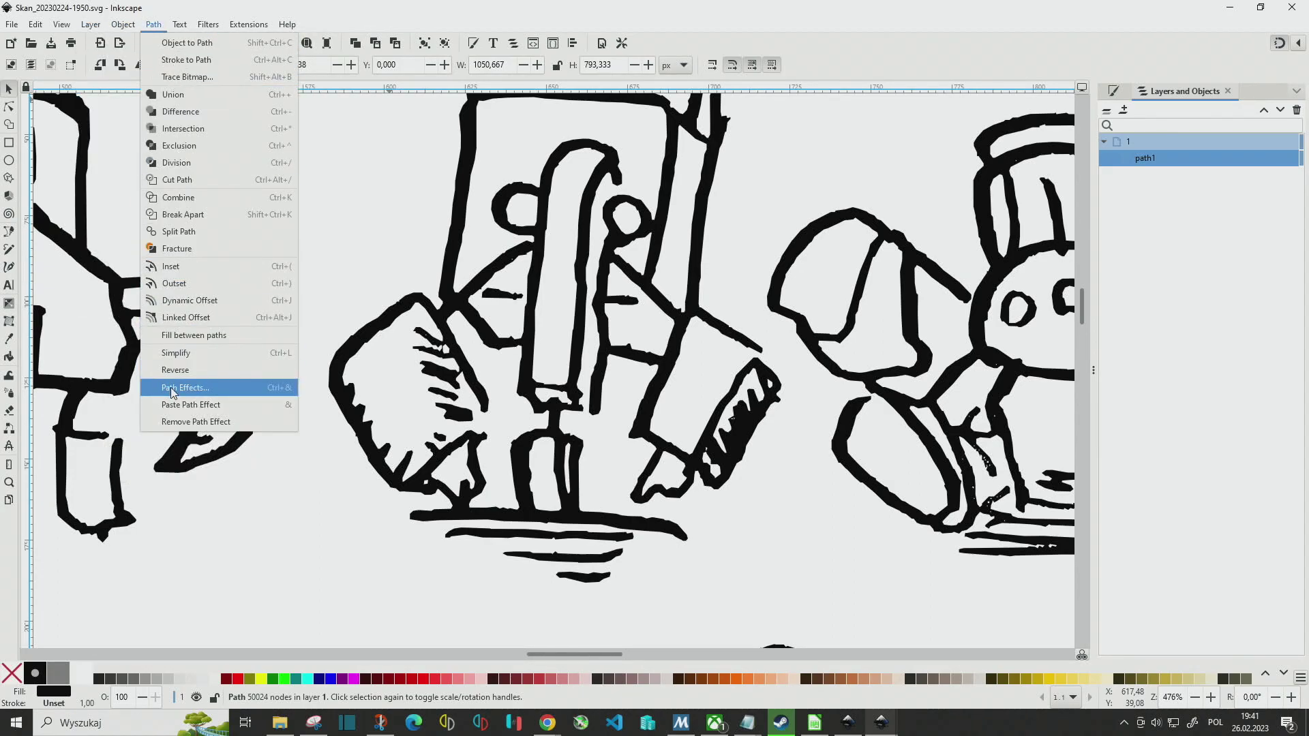
left_click(185, 387)
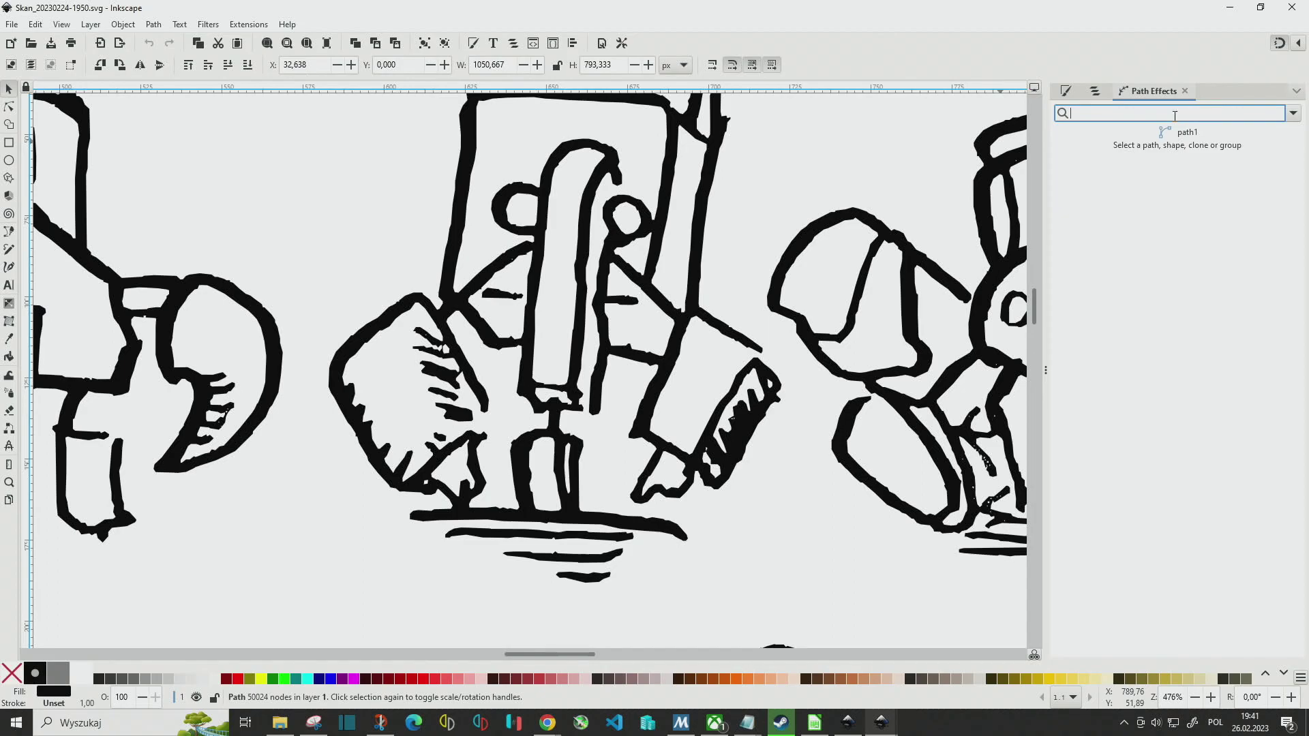
type("s")
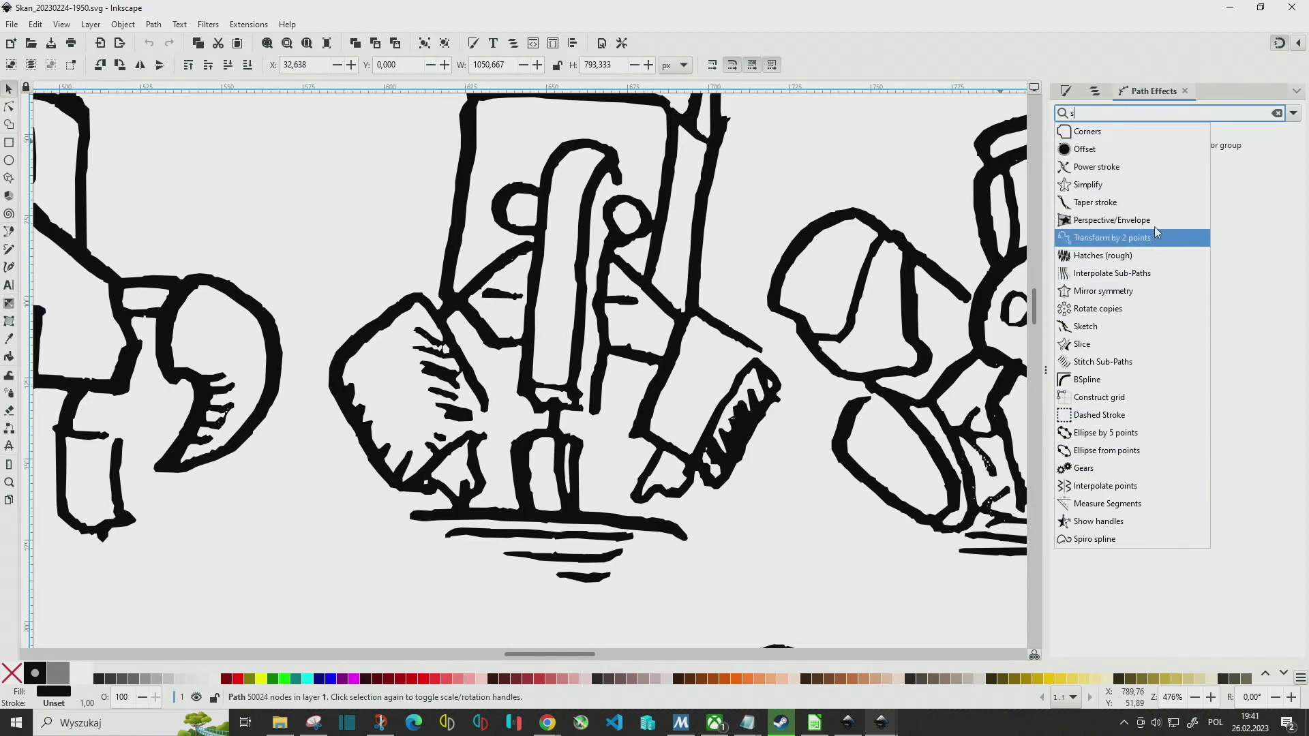
left_click(1097, 185)
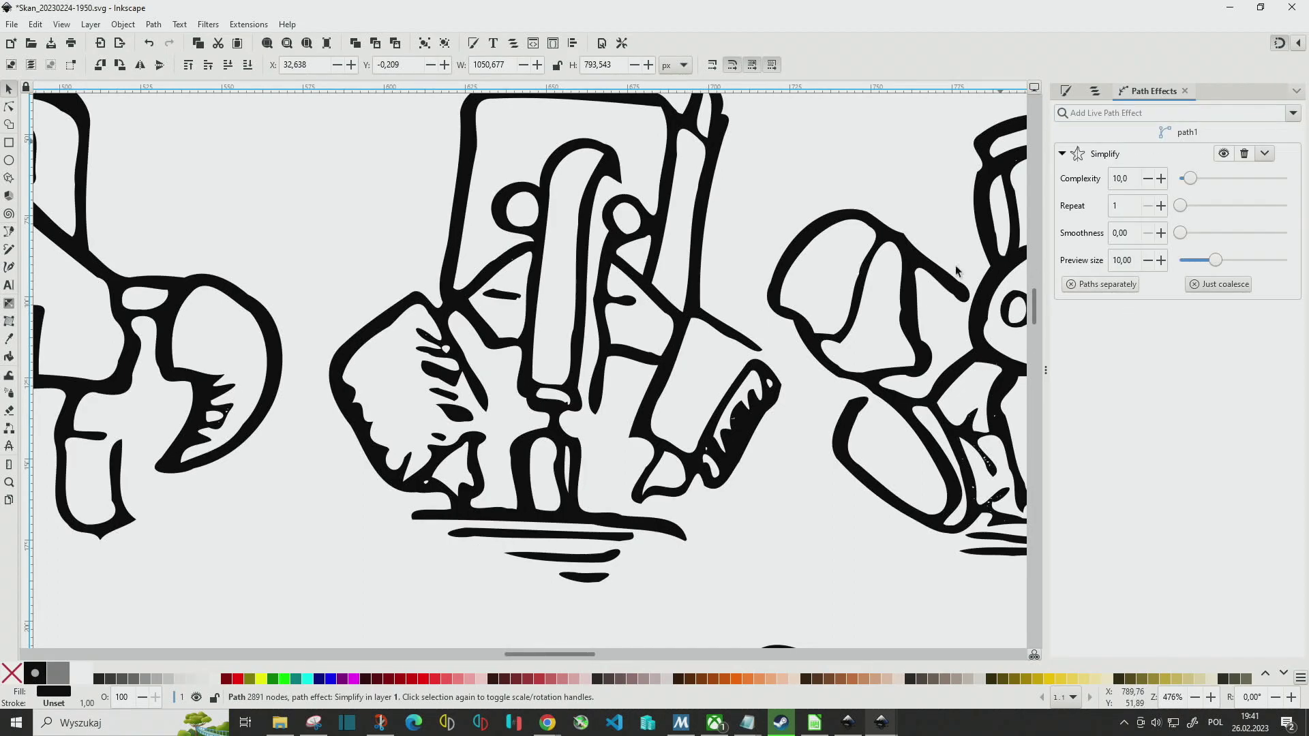
Set the robot path's Simplify complexity to 20.
scroll(963, 211, "up", 3)
scroll(963, 212, "right", 2)
left_click(1117, 178)
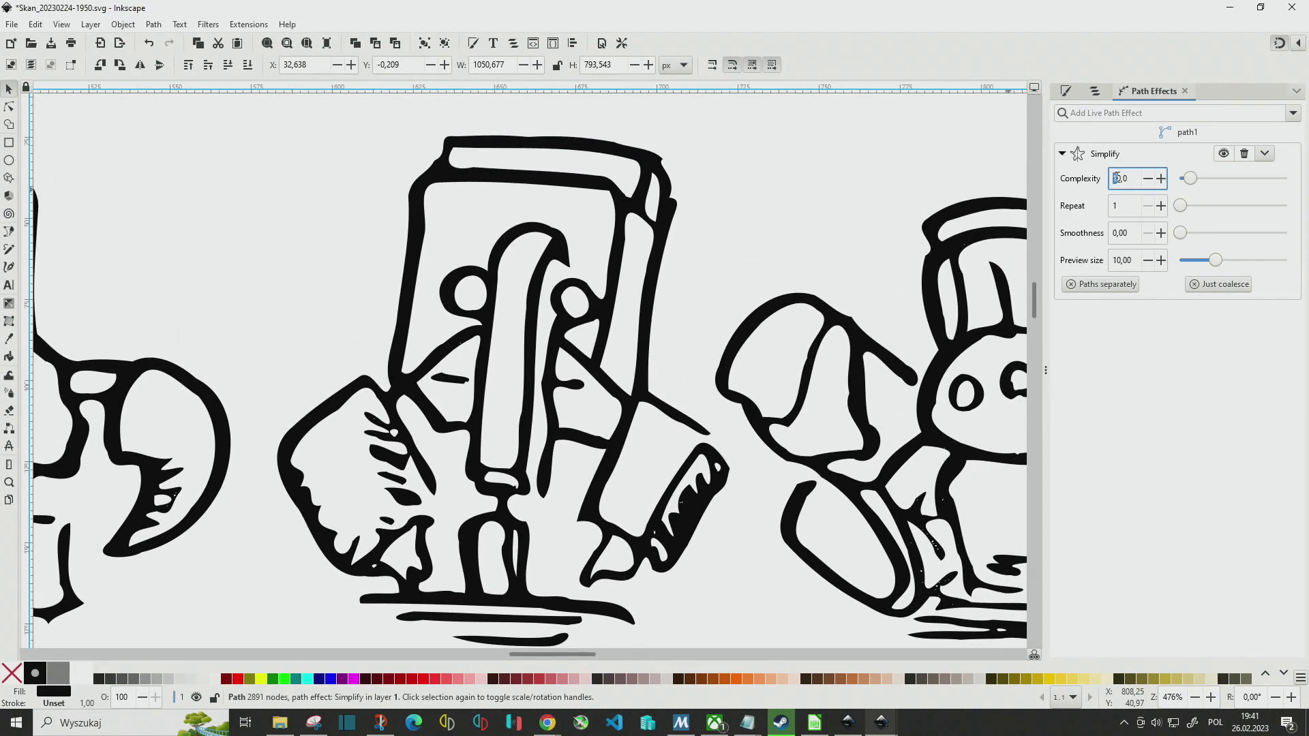
type("20")
key("Return")
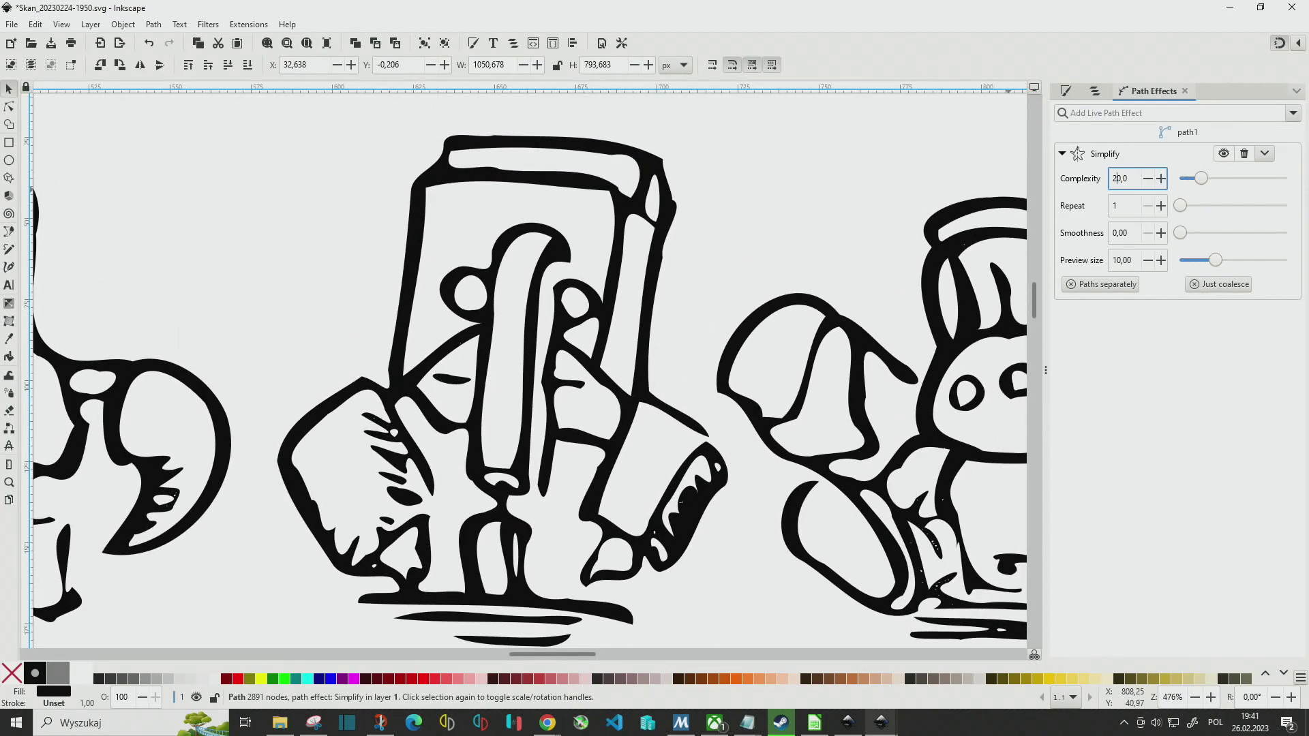
scroll(849, 254, "down", 3)
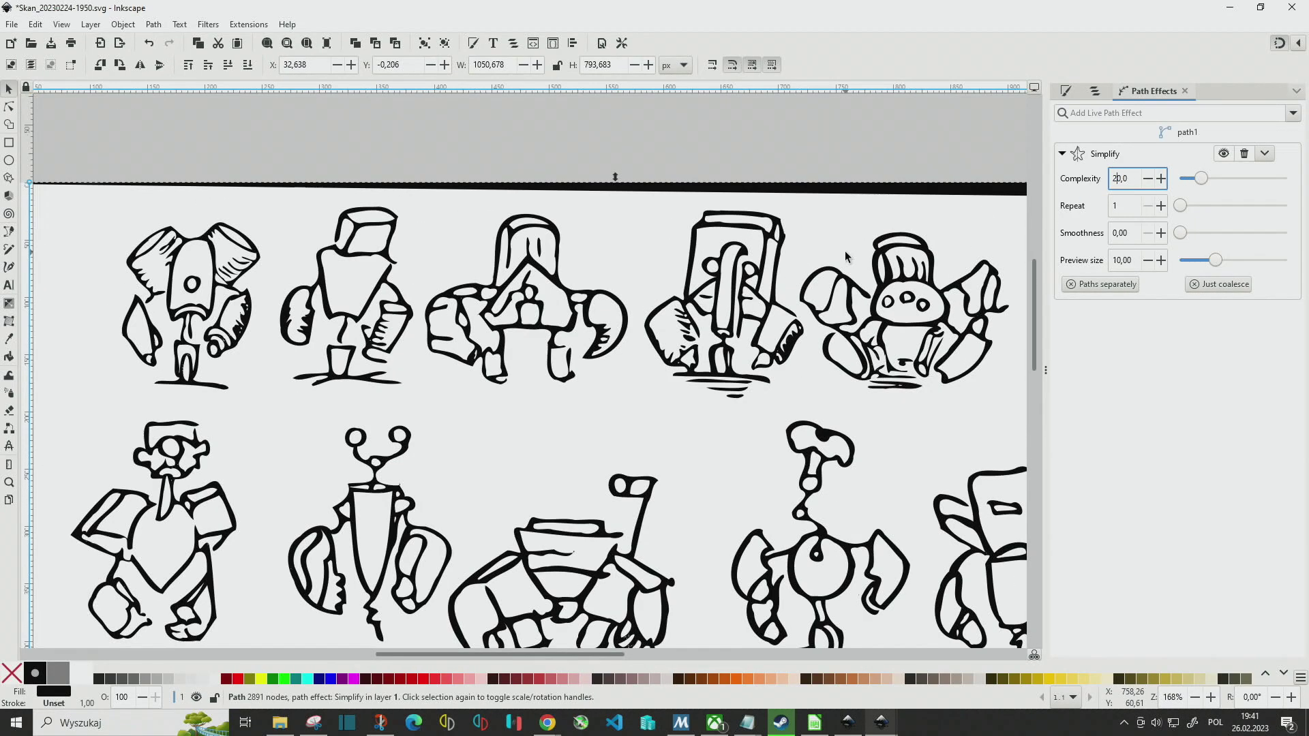
Duplicate the simplified robot drawings path and drag the copy off the original.
right_click(758, 279)
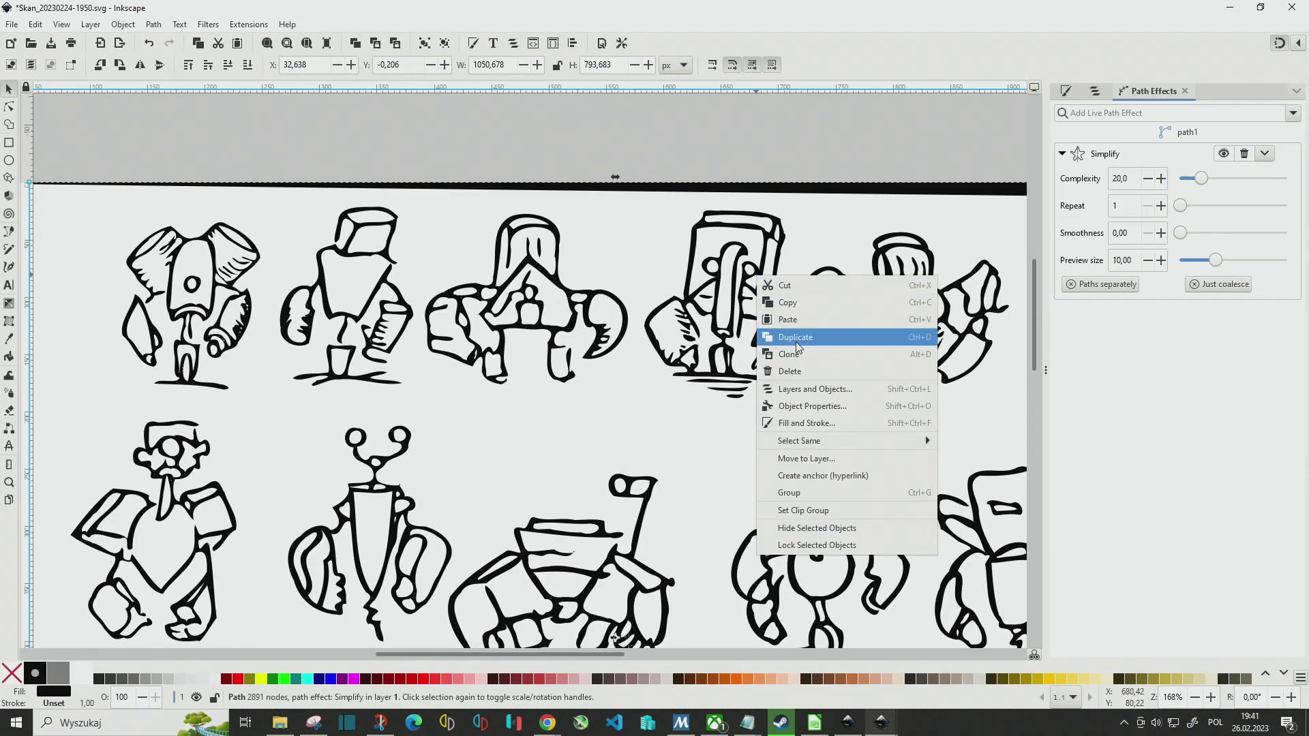
left_click(774, 341)
scroll(750, 327, "down", 2)
scroll(681, 327, "down", 1)
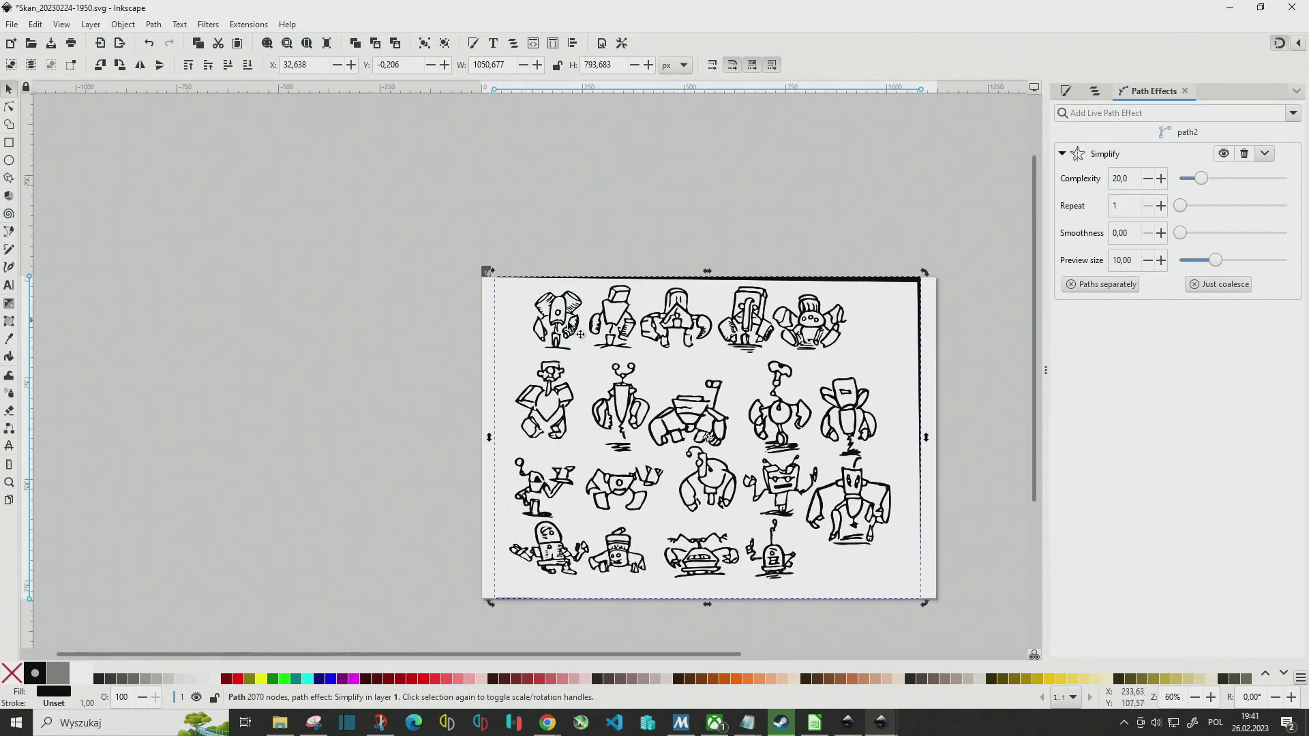
left_click_drag(579, 332, 1182, 130)
left_click(1116, 179)
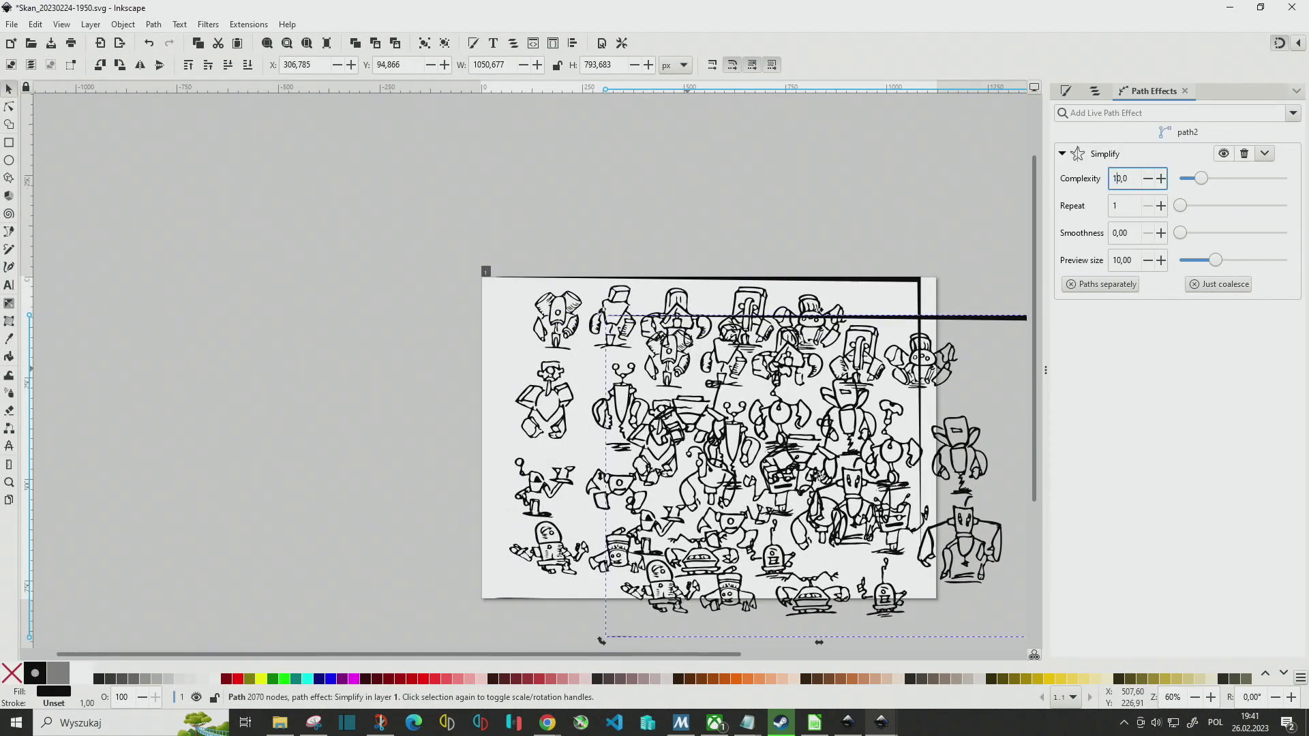
scroll(648, 402, "up", 5)
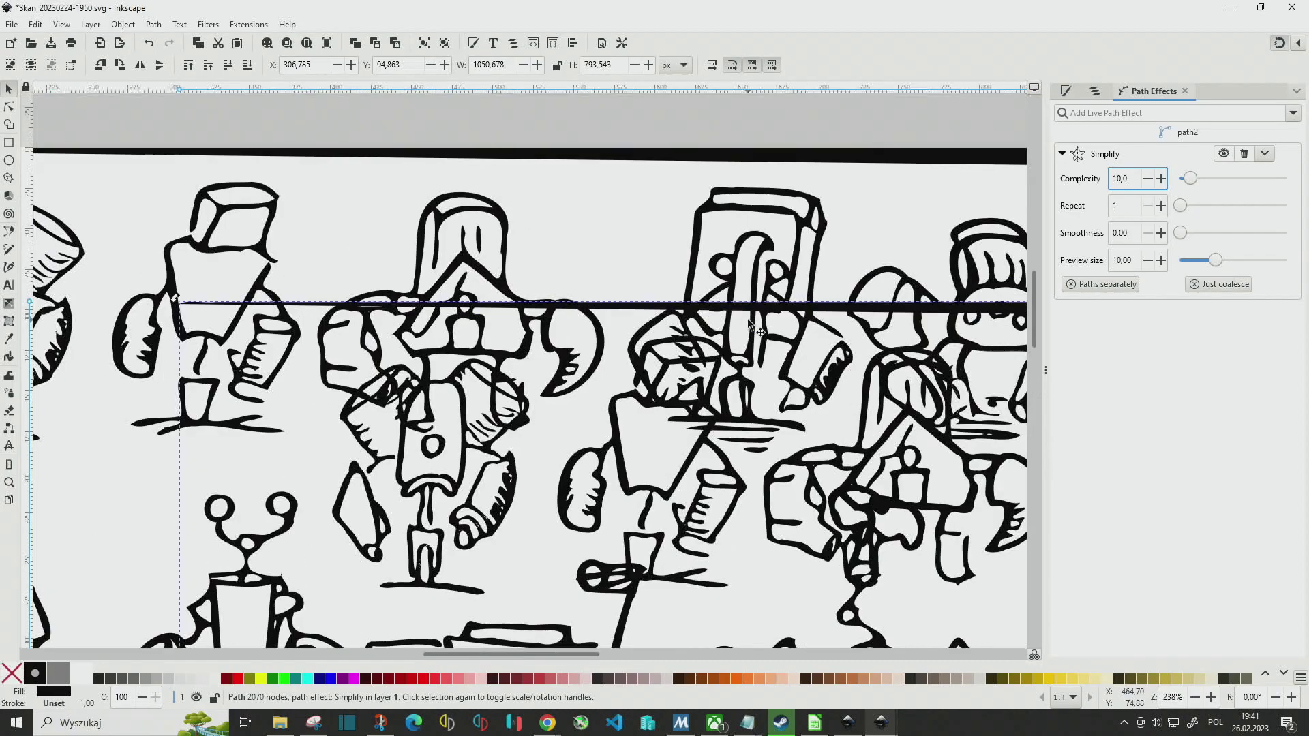
Move the duplicate robot drawing further aside.
left_click_drag(647, 402, 864, 464)
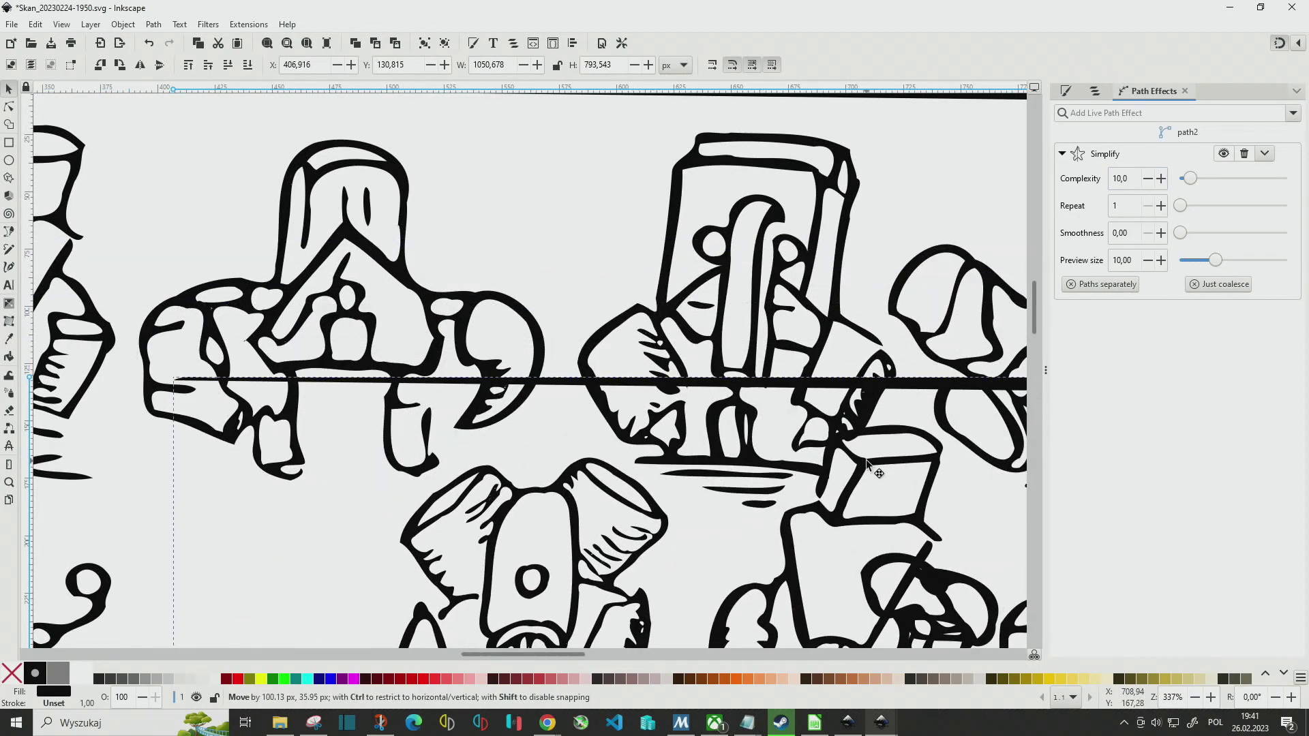
scroll(750, 286, "down", 2)
scroll(600, 273, "down", 1)
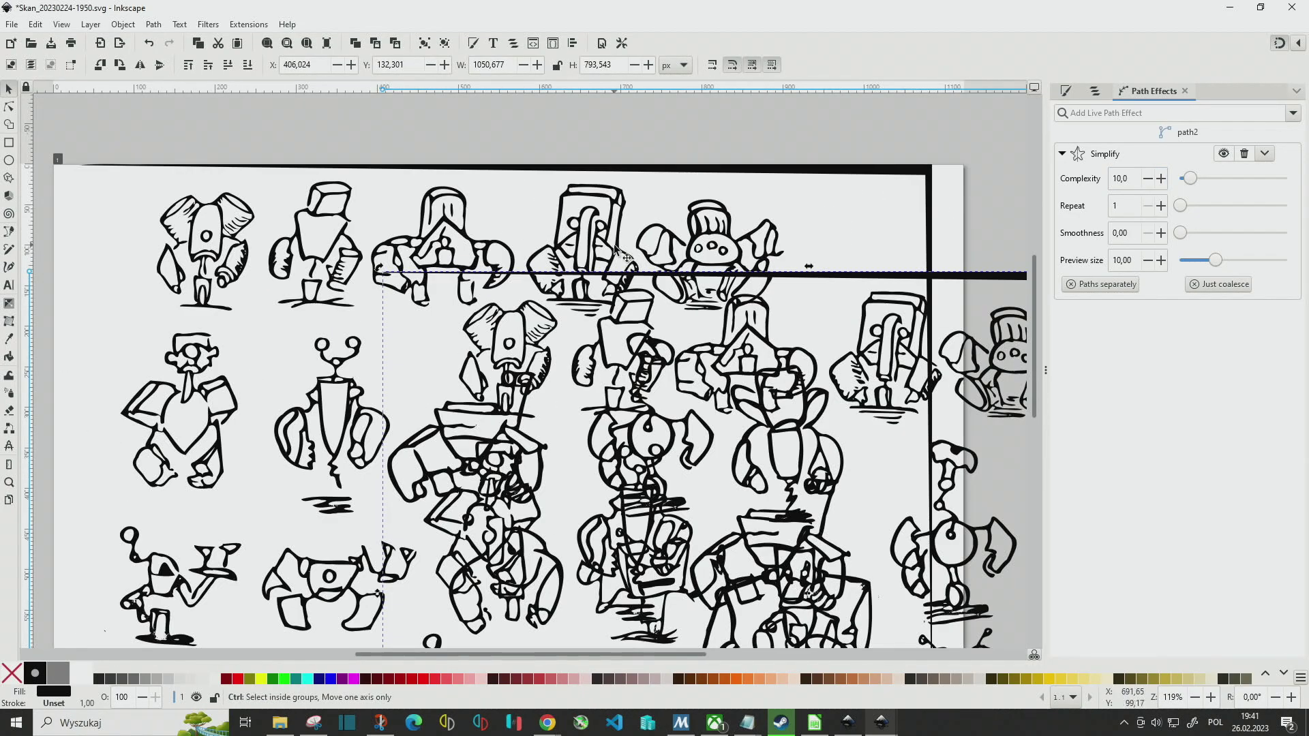
scroll(591, 310, "down", 2)
scroll(573, 313, "right", 3)
scroll(539, 323, "up", 1)
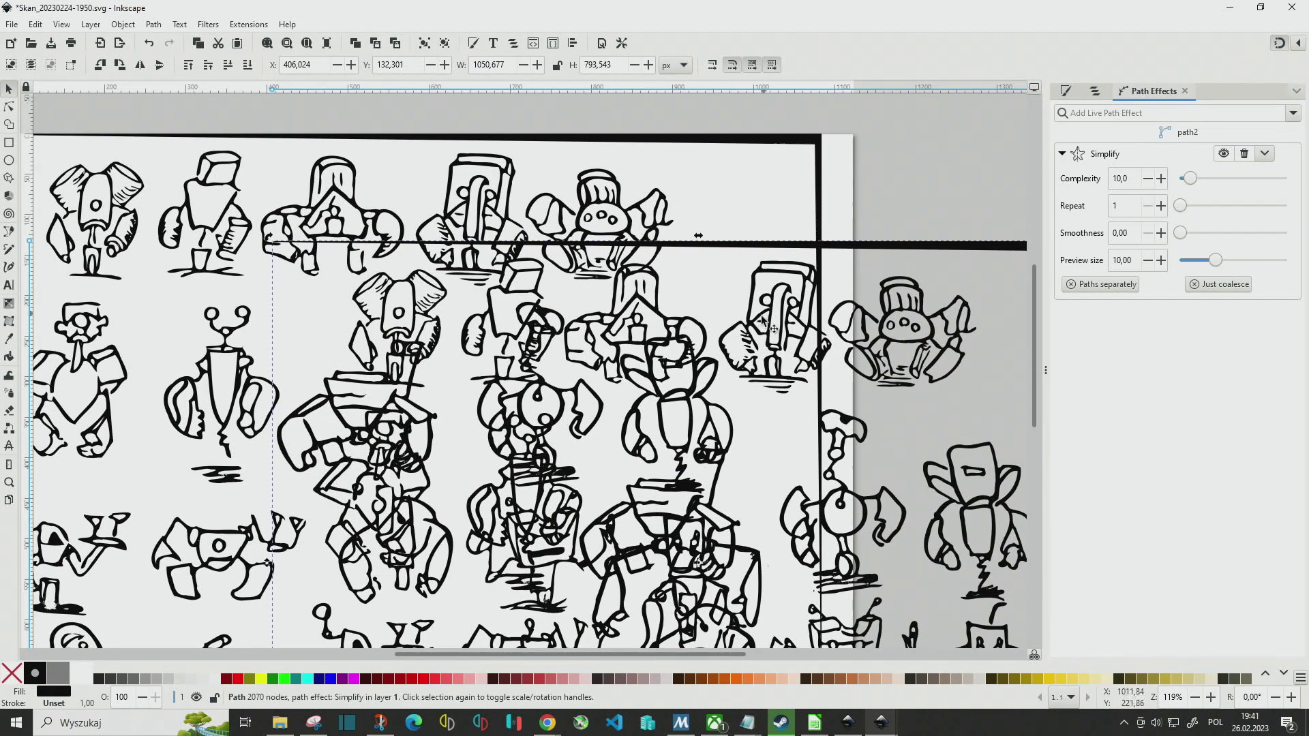
Place the duplicate just left of the page beside the original and zoom out to check.
mouse_move(764, 331)
left_mouse_down()
mouse_move(516, 286)
mouse_move(343, 377)
left_mouse_up()
scroll(403, 368, "down", 1)
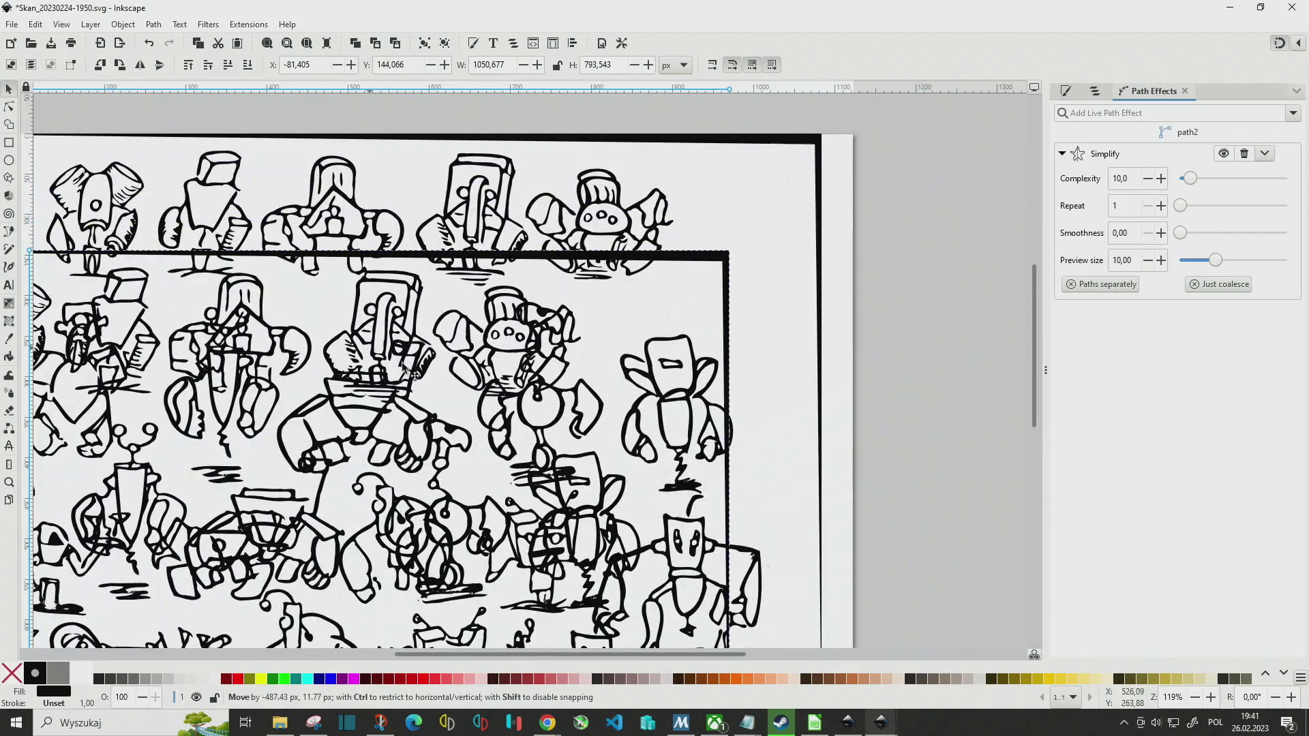
scroll(402, 368, "down", 2)
scroll(533, 353, "left", 3)
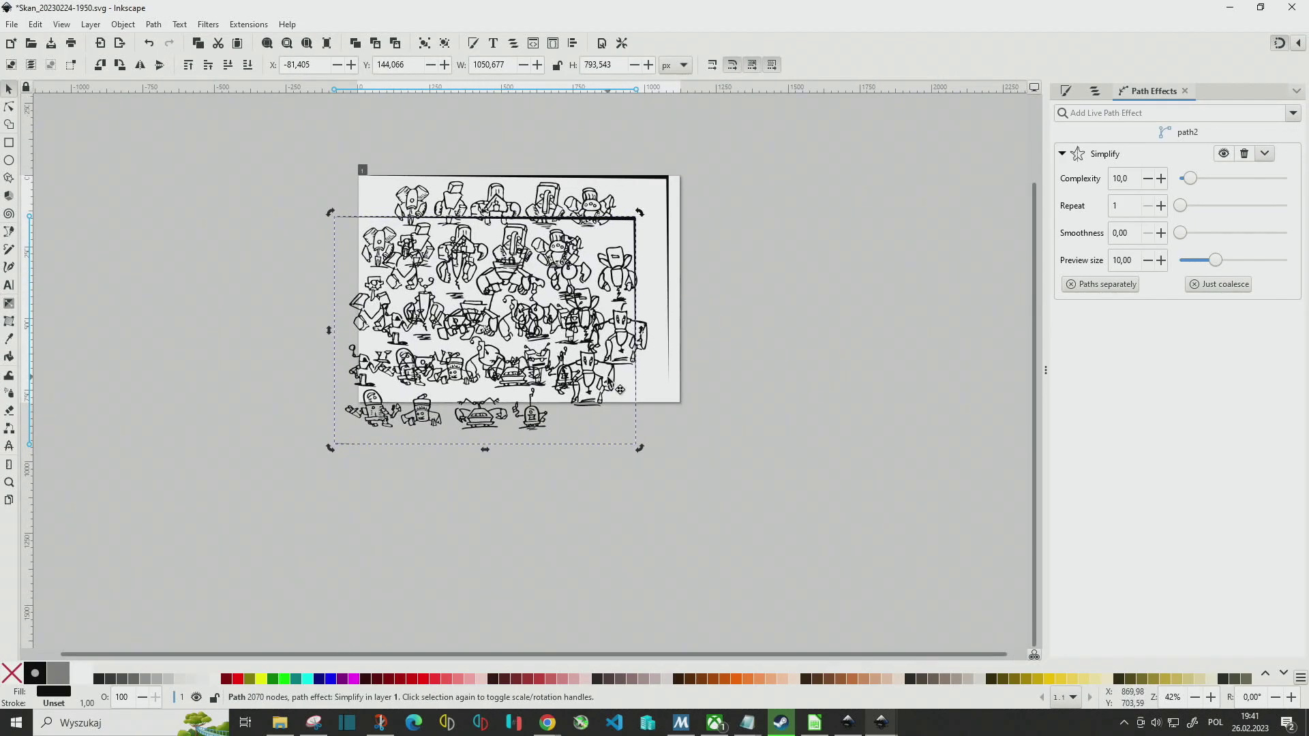
left_click_drag(611, 388, 345, 347)
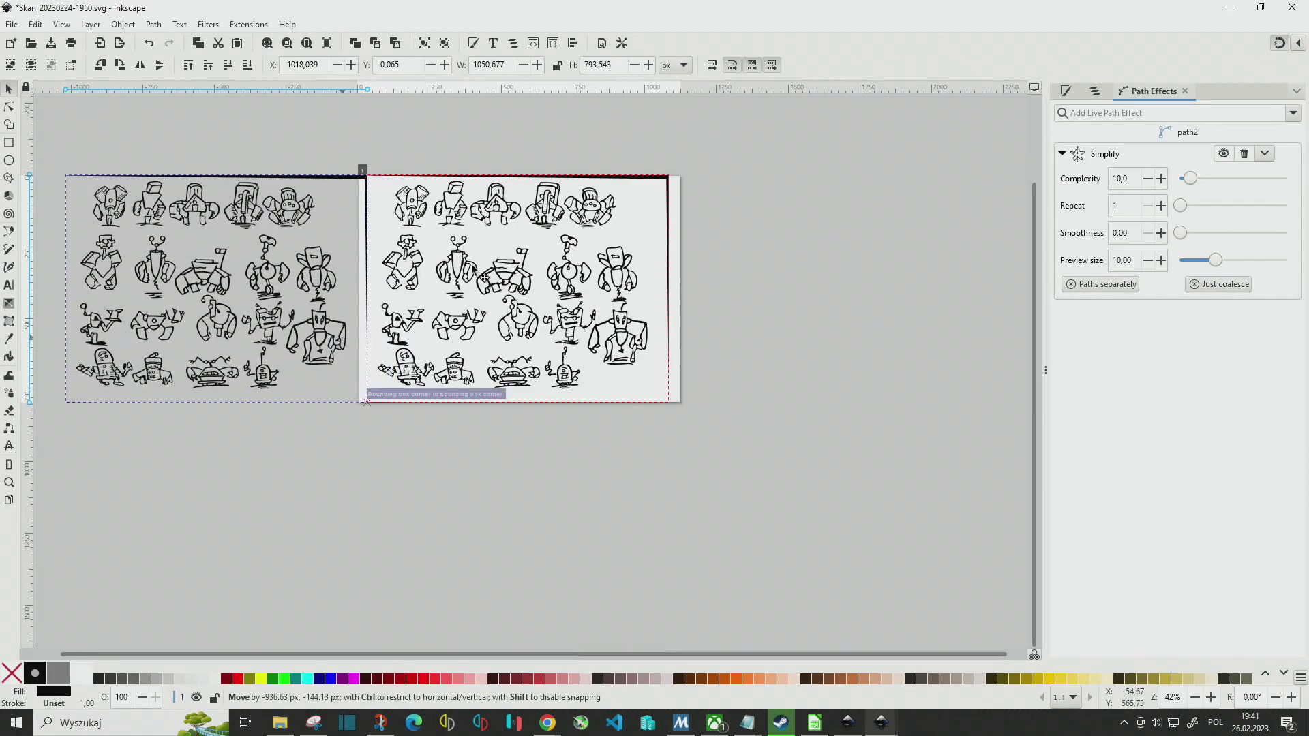
scroll(593, 303, "left", 6)
scroll(593, 303, "up", 2)
scroll(612, 304, "up", 2)
scroll(533, 285, "up", 3)
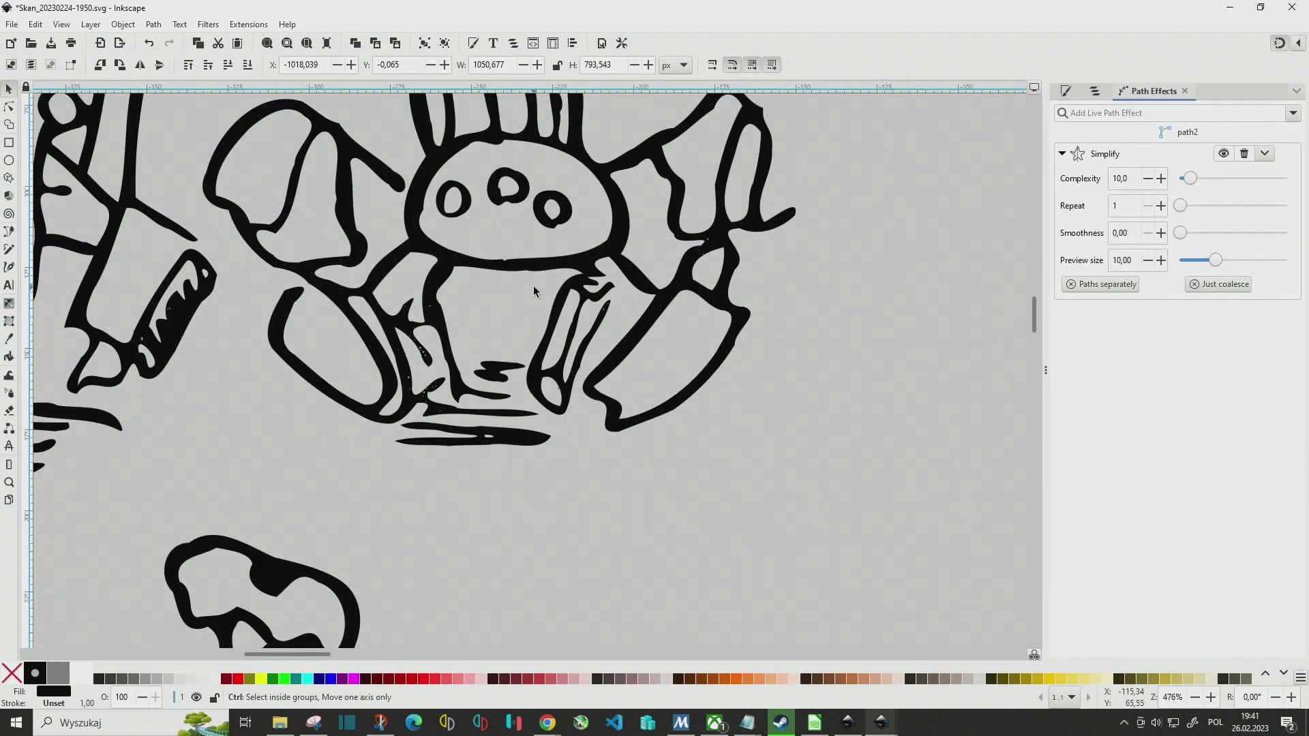
scroll(533, 285, "down", 2)
scroll(741, 214, "right", 3)
Select the right-hand robot drawing (path1) and drag its Simplify complexity from 20 down to 2,7.
left_click_drag(793, 264, 600, 279)
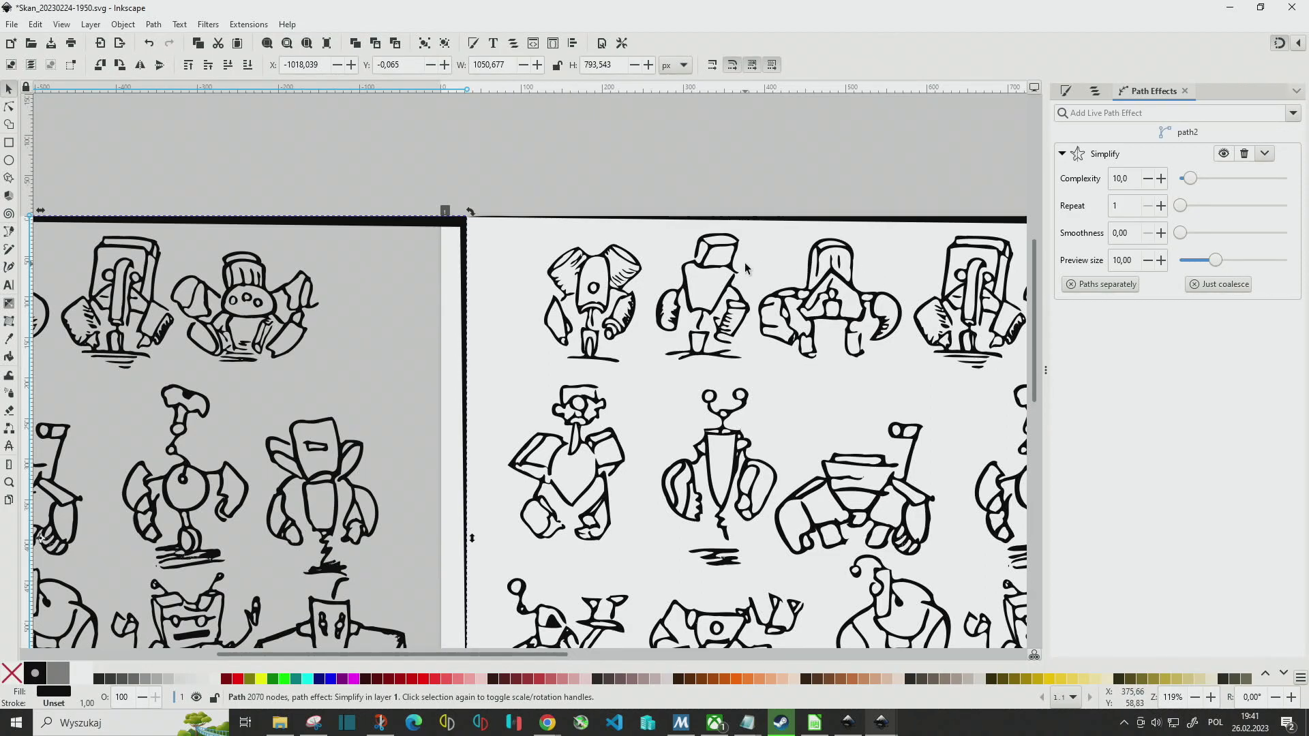
left_click_drag(745, 268, 479, 176)
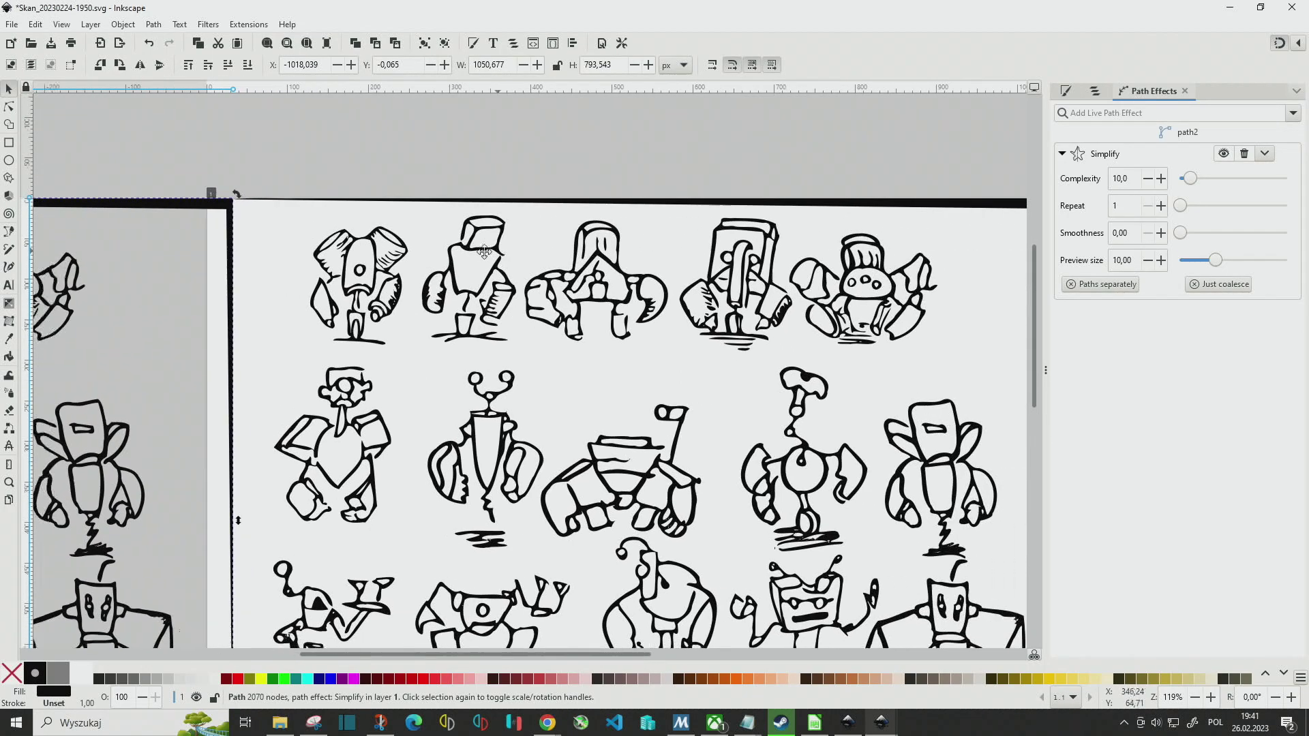
scroll(480, 176, "down", 3)
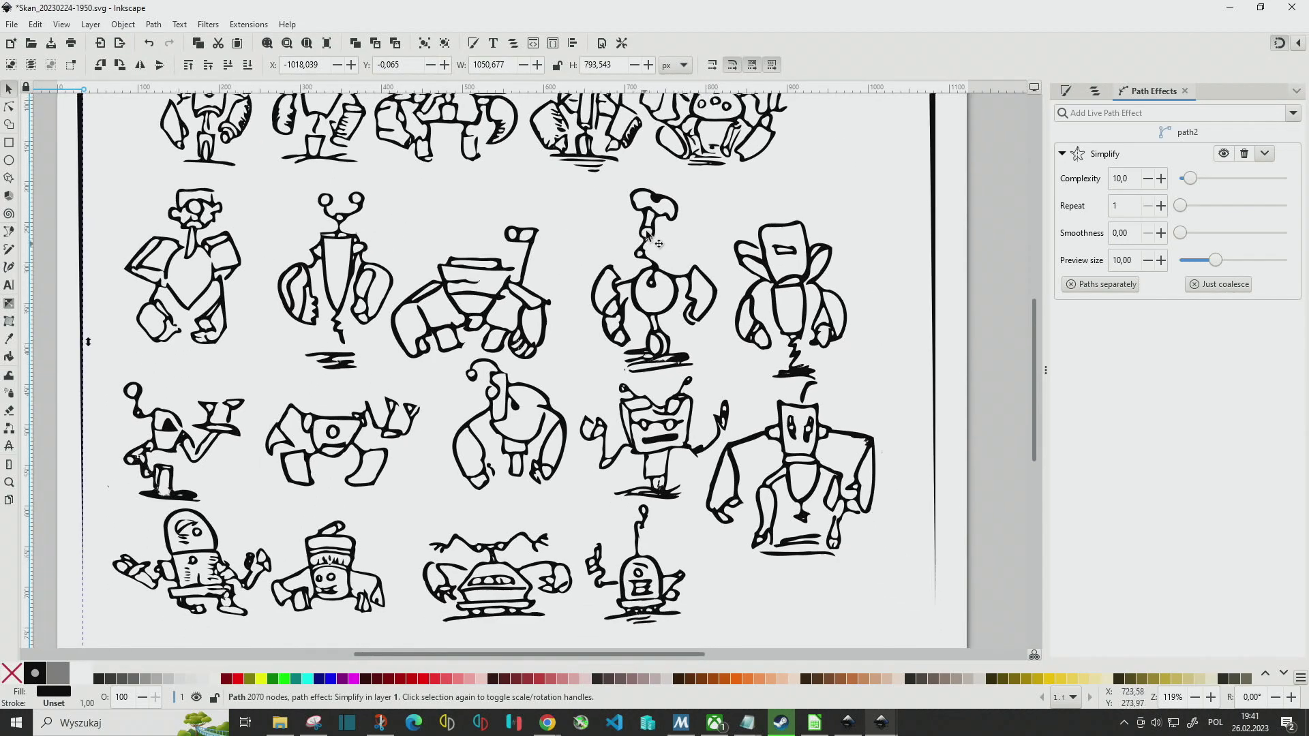
scroll(913, 300, "left", 5)
scroll(908, 297, "left", 5)
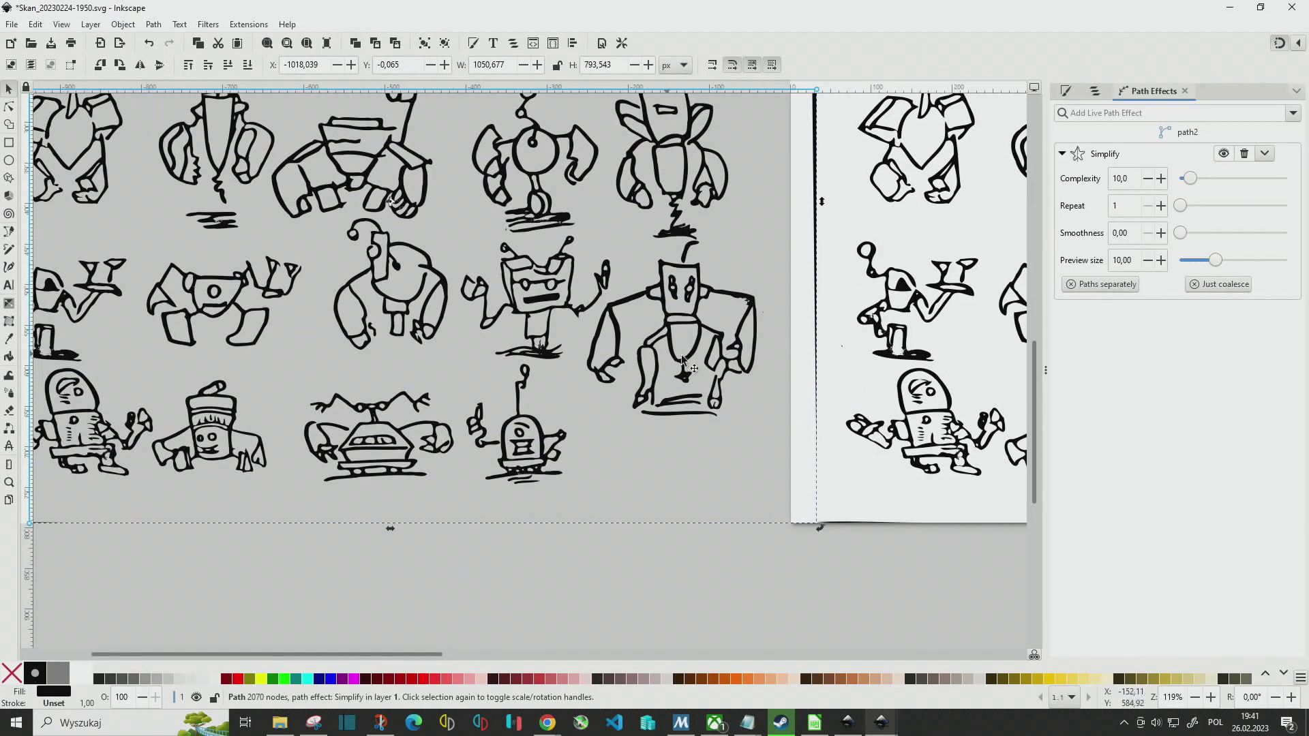
scroll(681, 354, "down", 1)
scroll(480, 334, "right", 3)
scroll(578, 336, "down", 1)
scroll(578, 337, "left", 1)
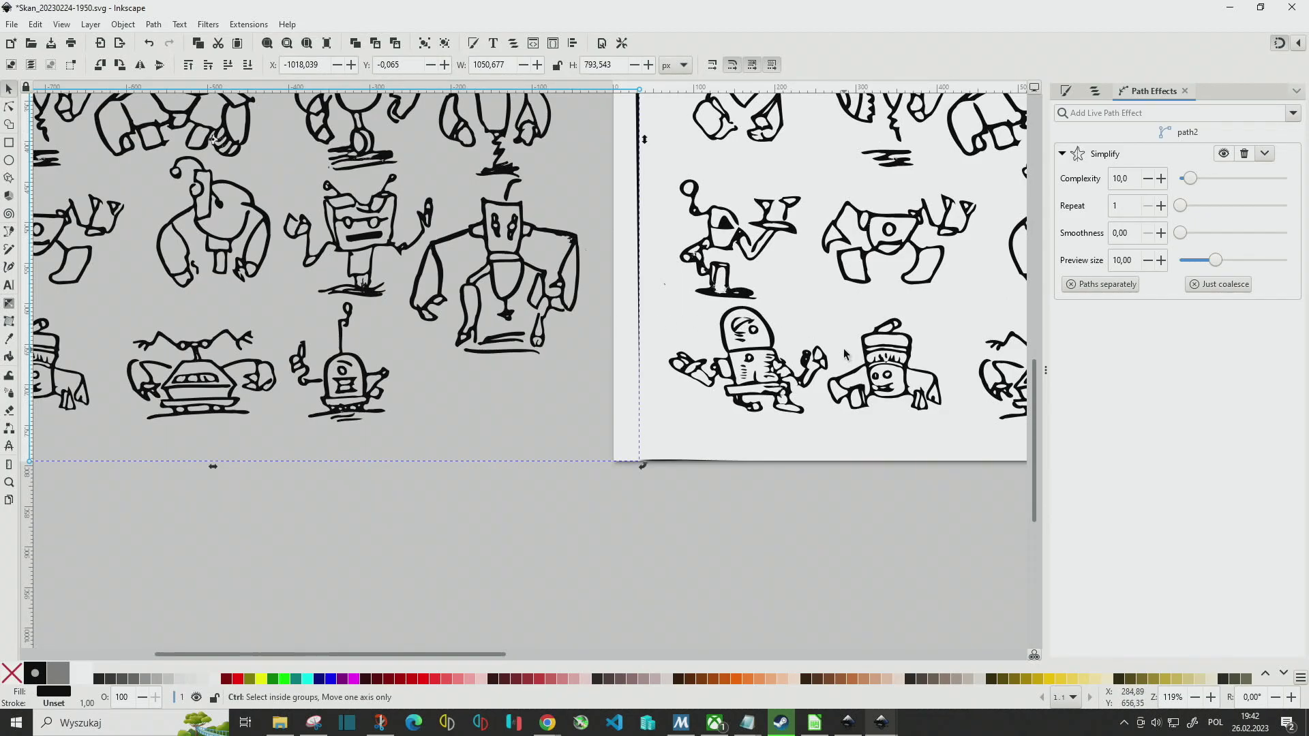
left_click(781, 363)
scroll(899, 273, "up", 3, "ctrl")
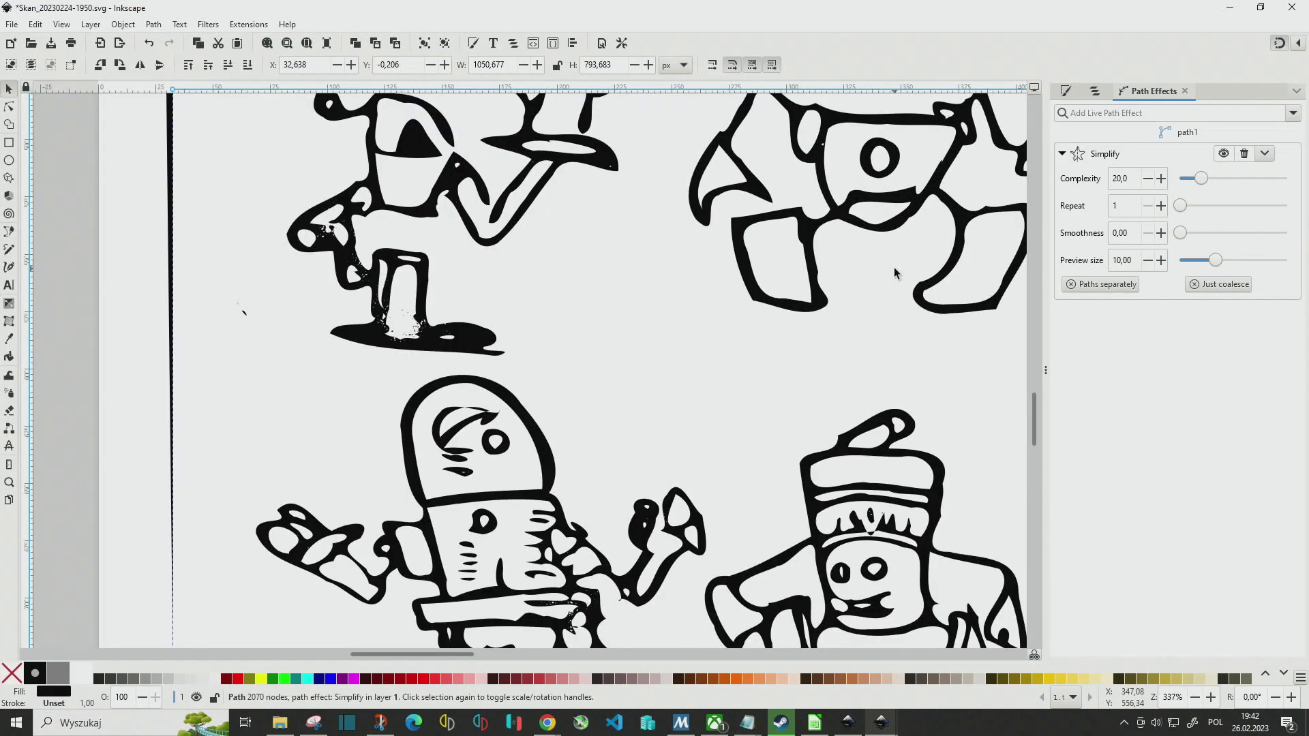
scroll(900, 273, "up", 5)
left_click_drag(1201, 180, 1183, 182)
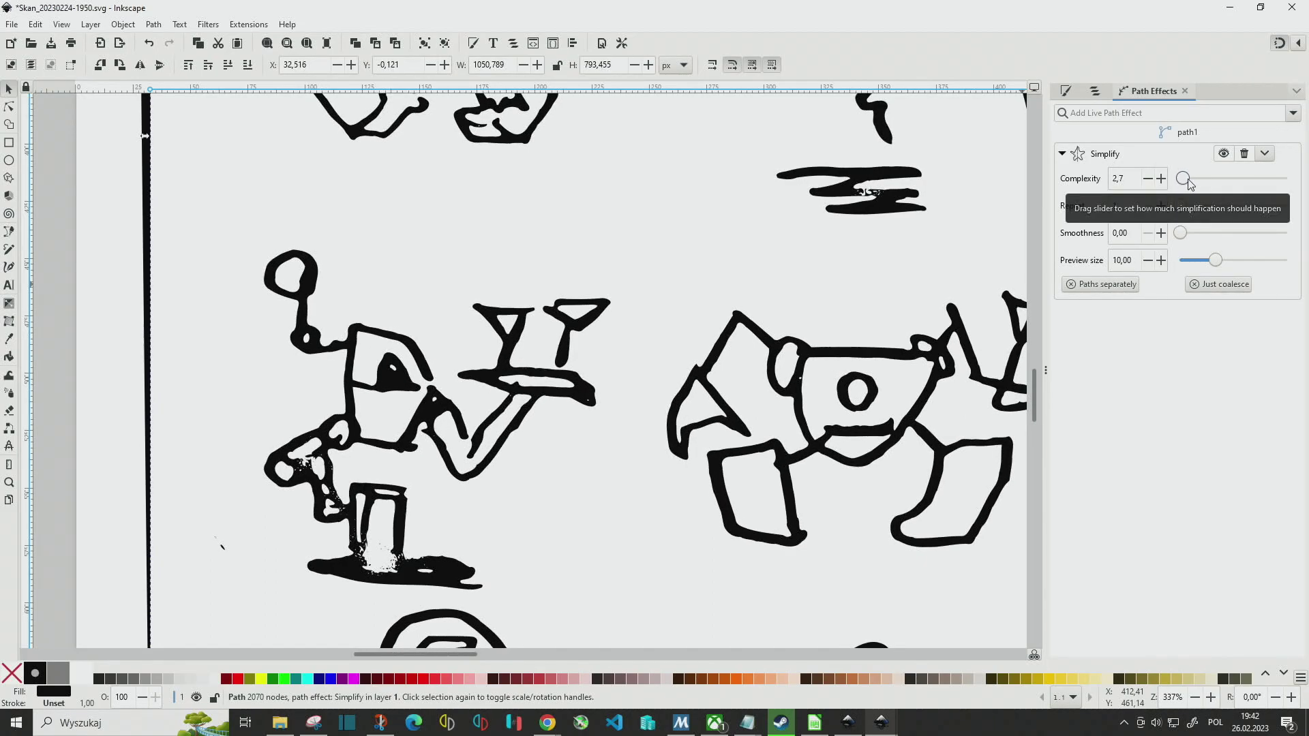
Set the right drawing's Simplify complexity to about 8,5 and its smoothness to 5.
left_click(1190, 183)
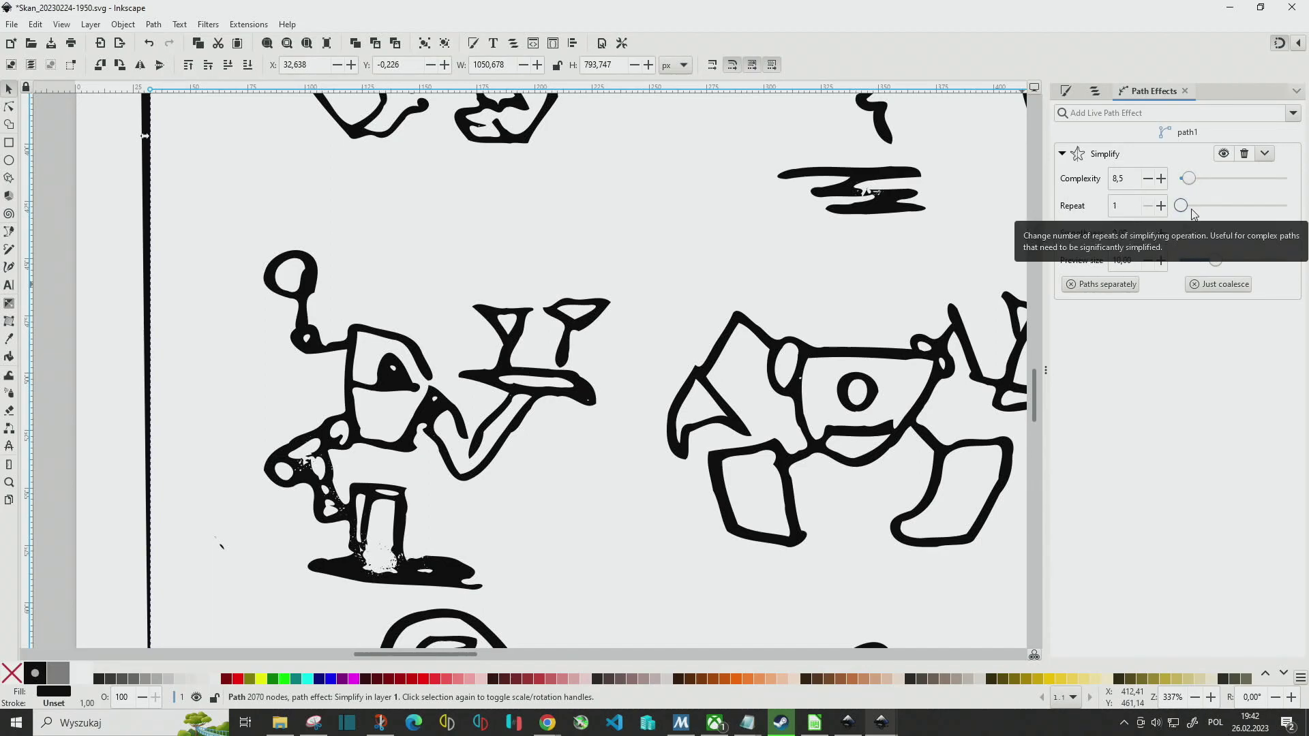
scroll(1193, 214, "up", 3)
scroll(1188, 214, "down", 3)
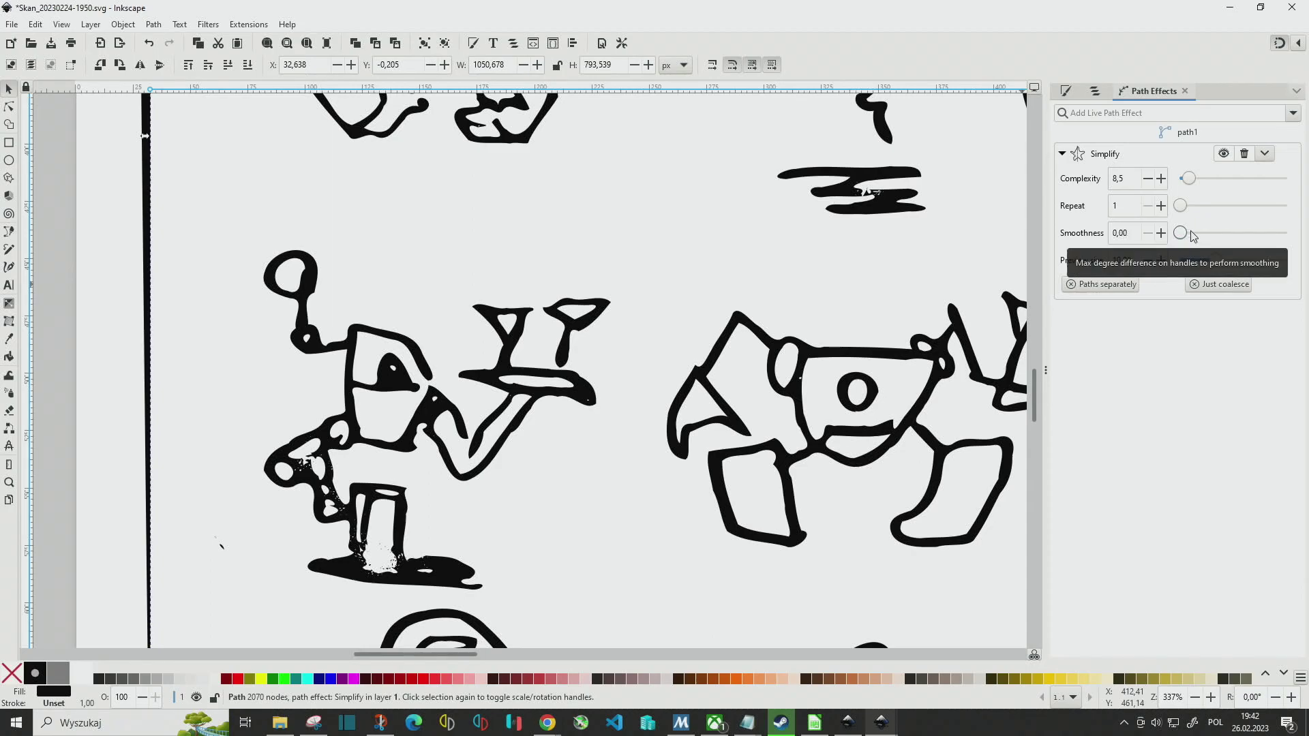
mouse_move(1181, 233)
left_mouse_down()
mouse_move(1208, 238)
mouse_move(1189, 236)
left_mouse_up()
triple_click(1118, 233)
type("10")
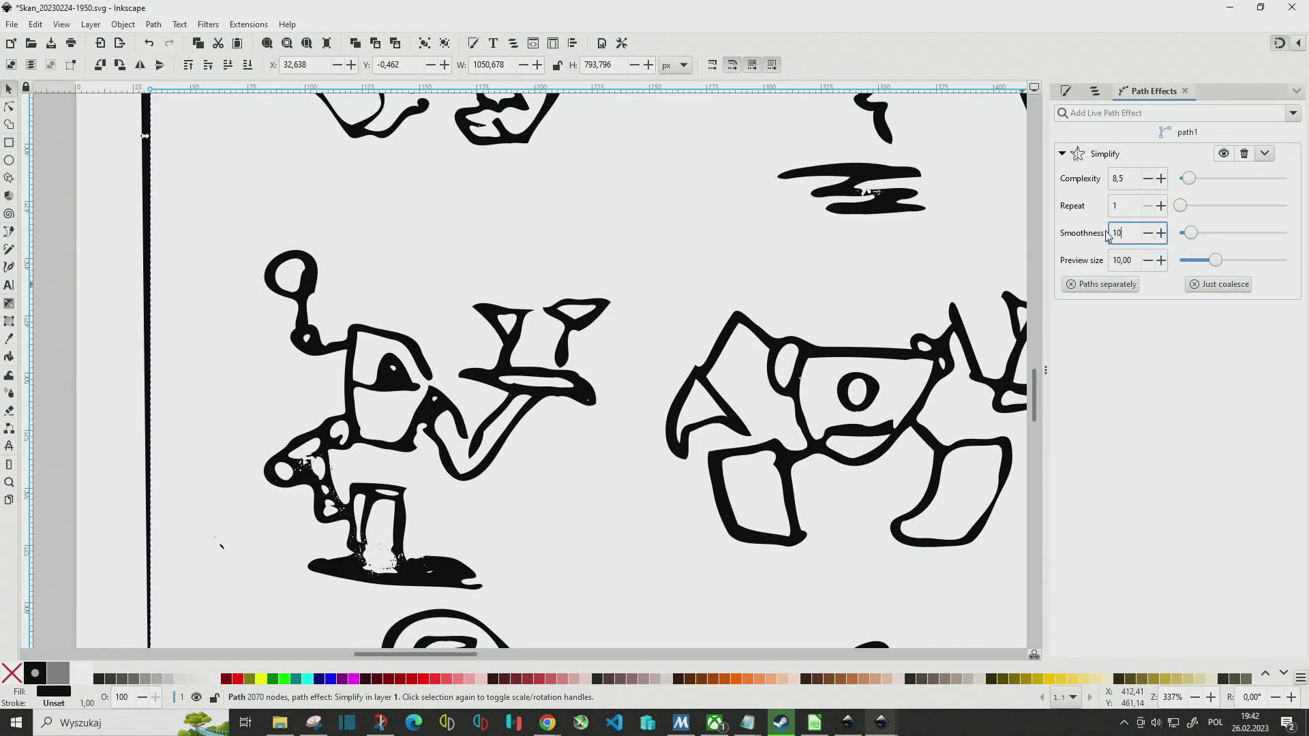
key("Return")
left_click(1147, 235)
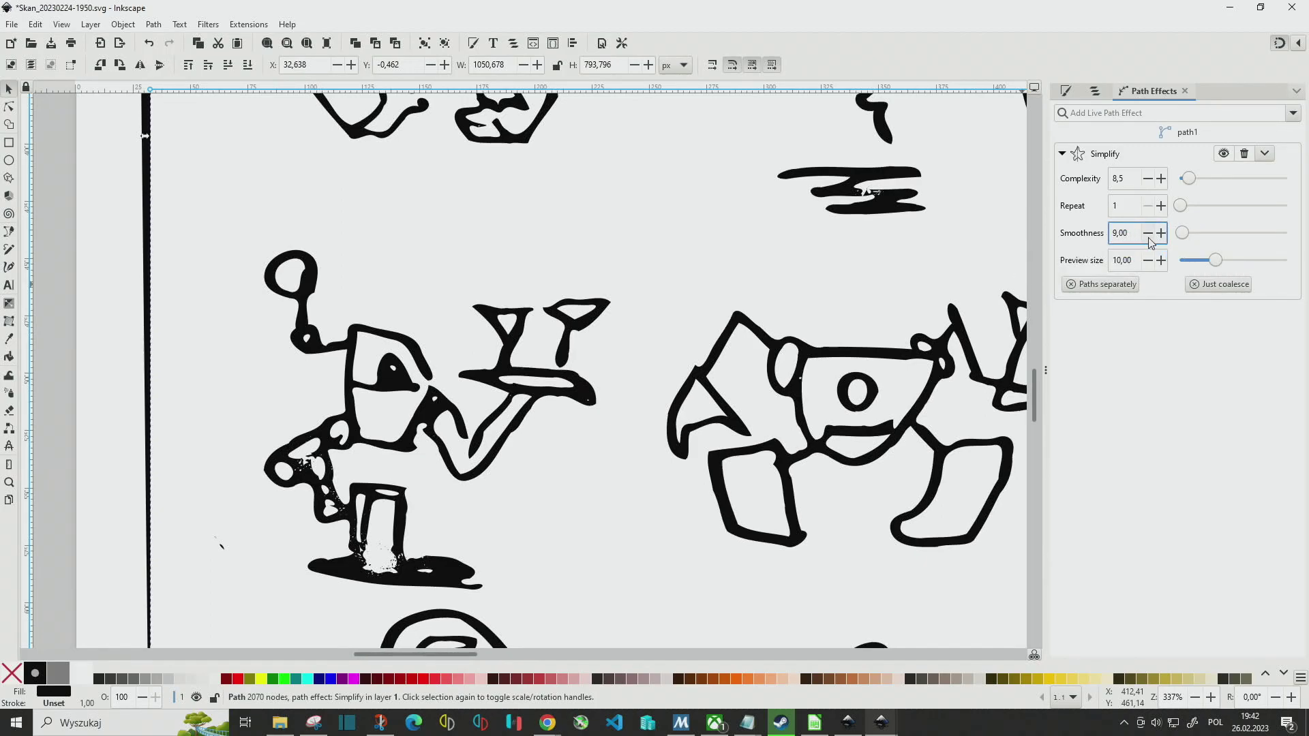
Step the Simplify complexity up to 9,6.
scroll(1145, 236, "up", 1)
scroll(1145, 236, "down", 3)
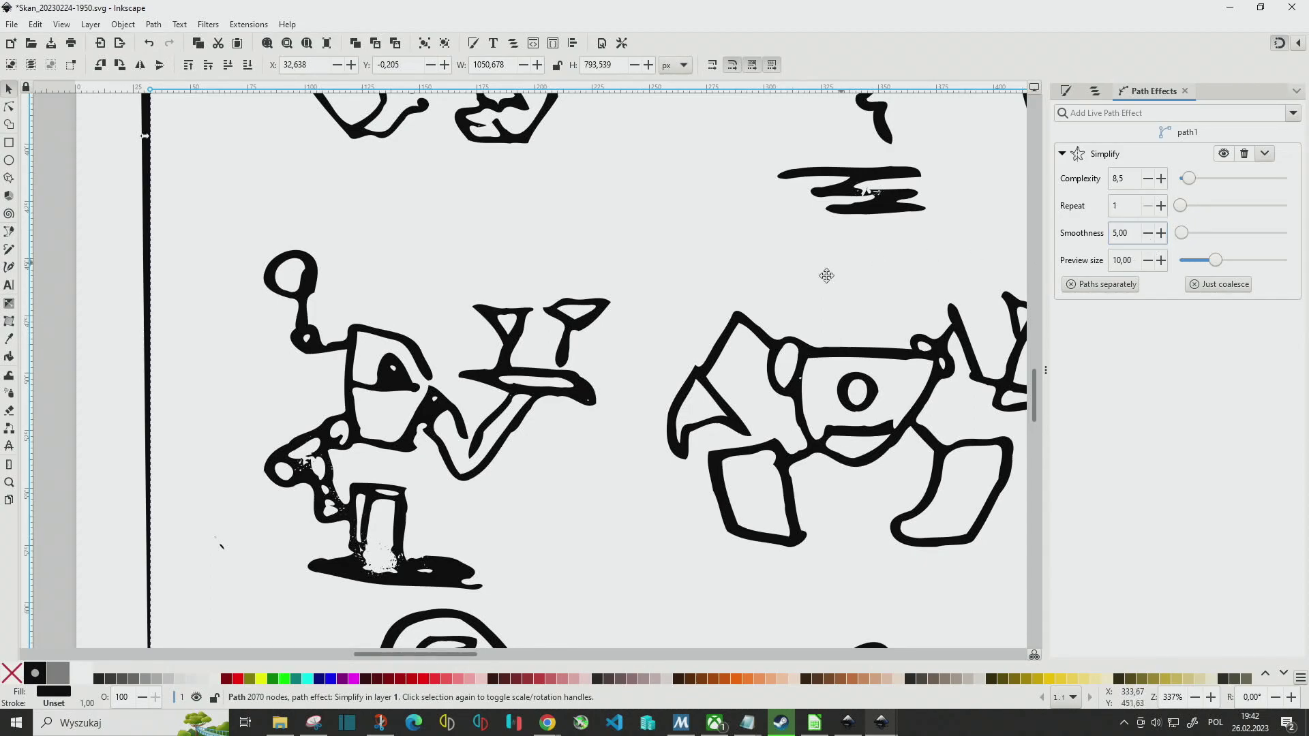
scroll(827, 272, "right", 5)
scroll(827, 272, "up", 3)
scroll(584, 327, "right", 2)
scroll(584, 327, "up", 2)
scroll(604, 436, "up", 2)
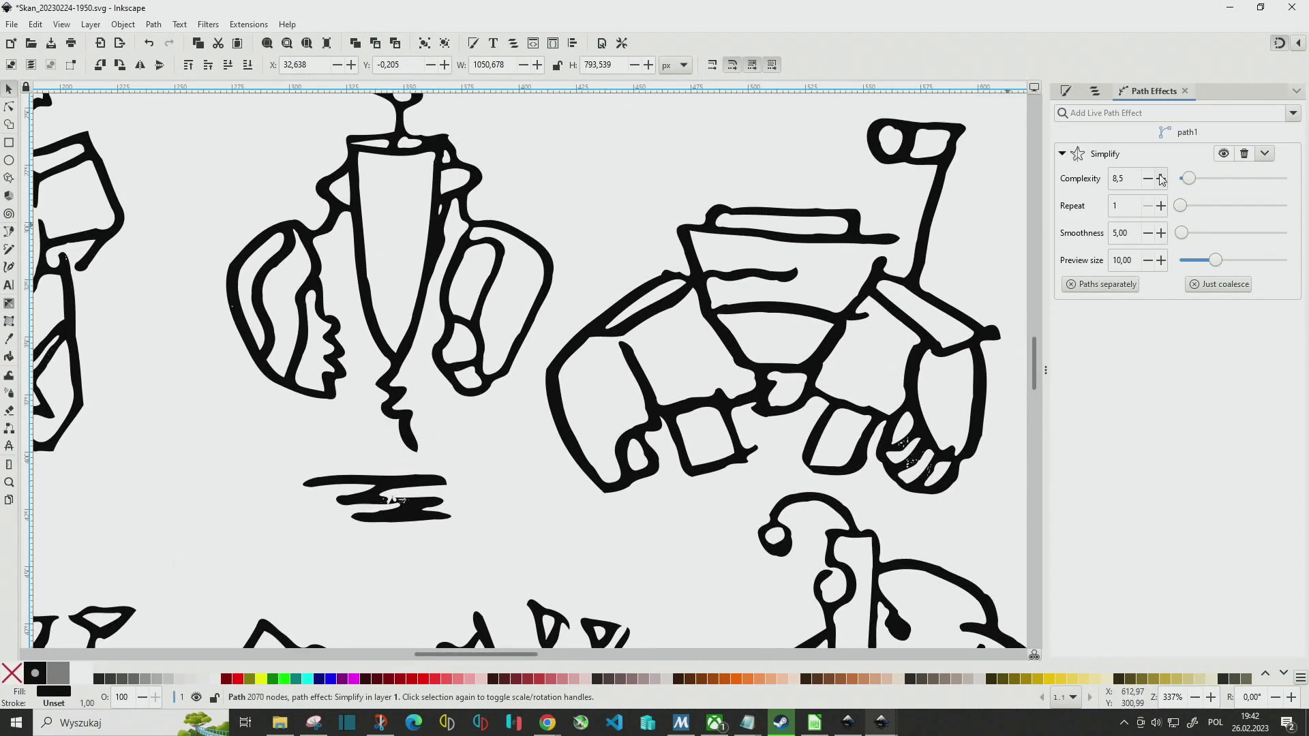
left_click(1161, 179)
left_click(1161, 179)
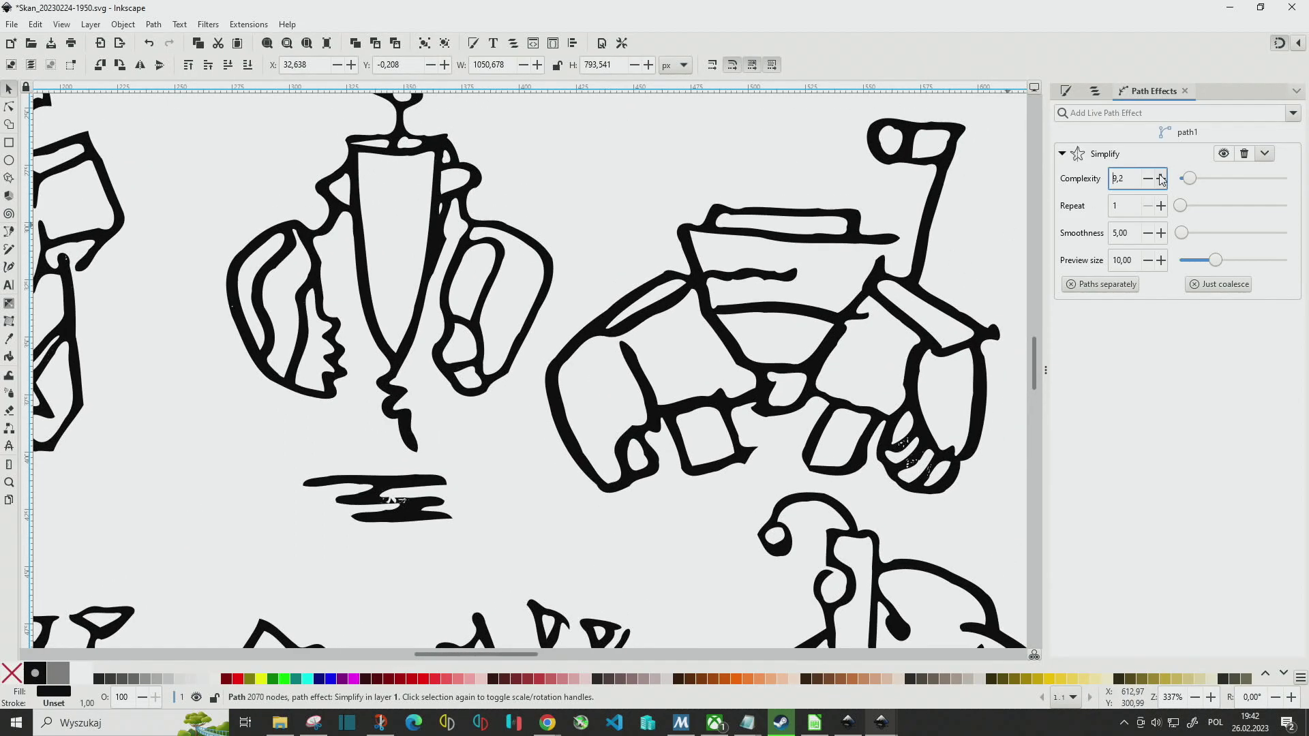
left_click(1160, 178)
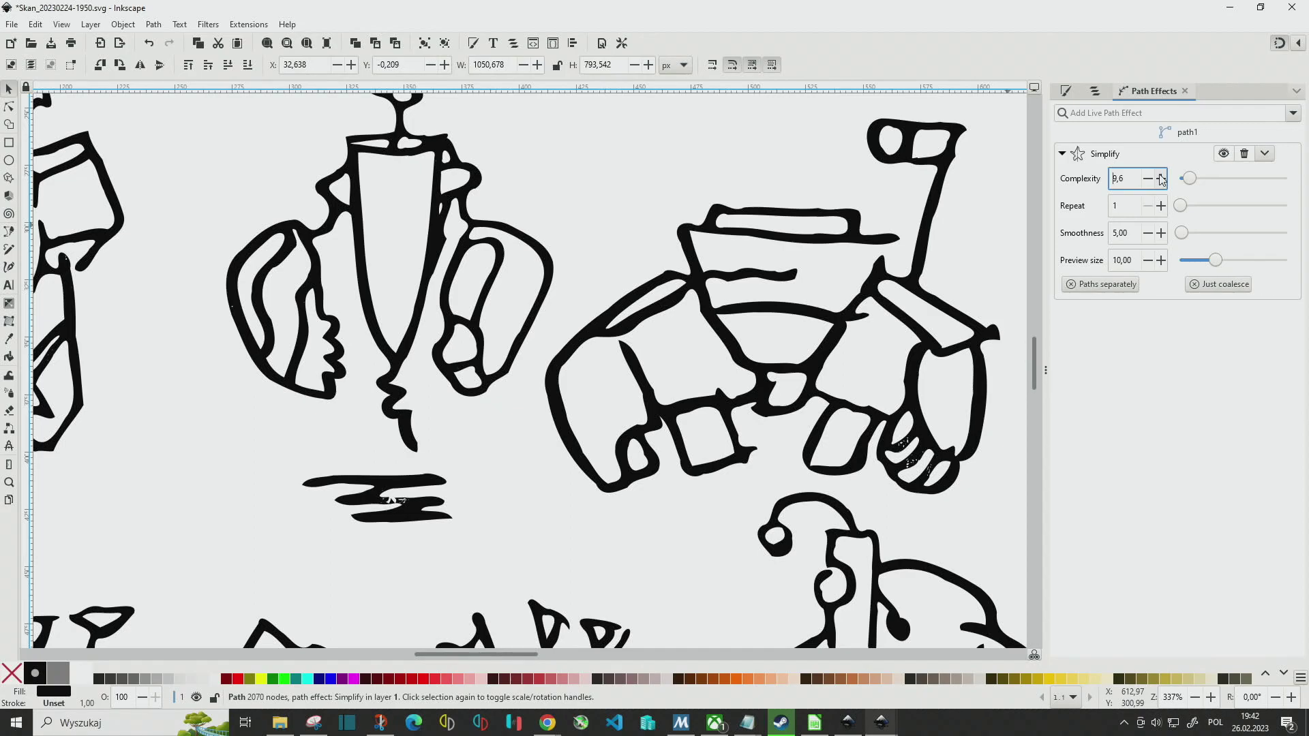
scroll(594, 298, "up", 5)
scroll(594, 298, "left", 3)
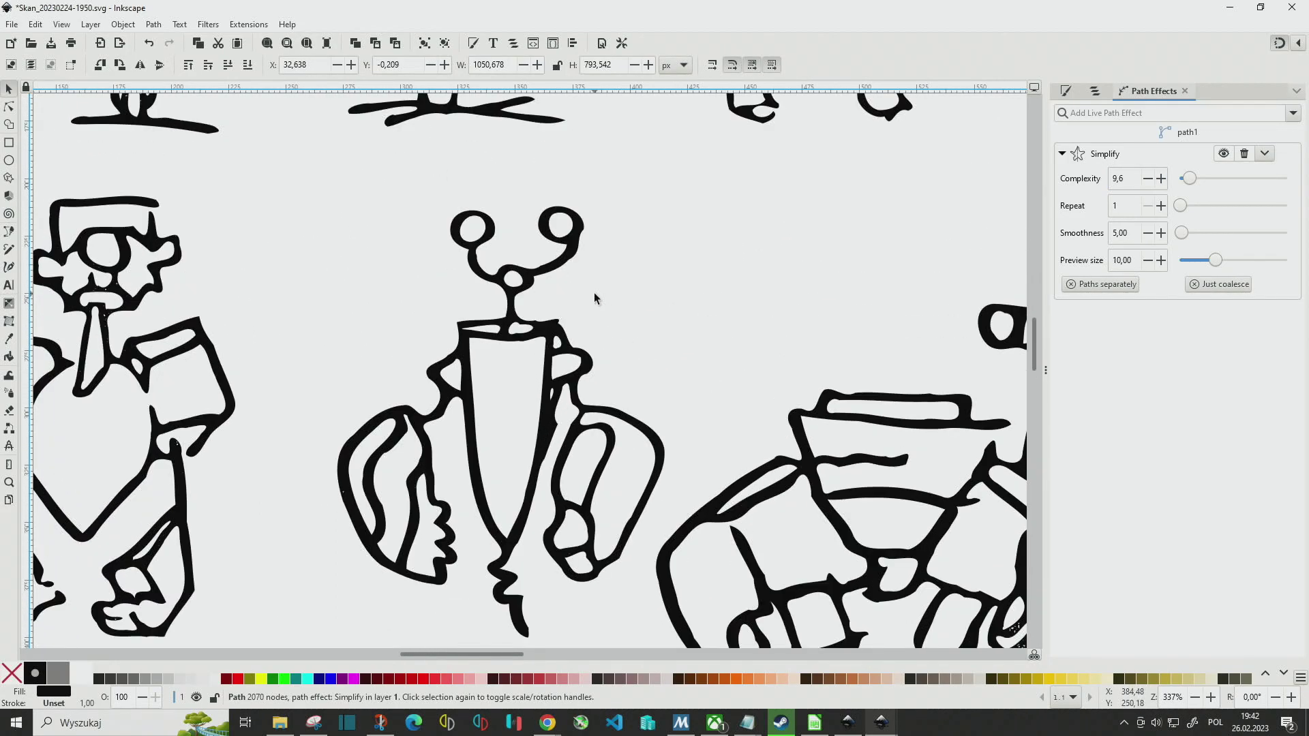
Toggle the Simplify effect to compare outlines, set complexity to 20, and re-enable it.
left_click(1223, 154)
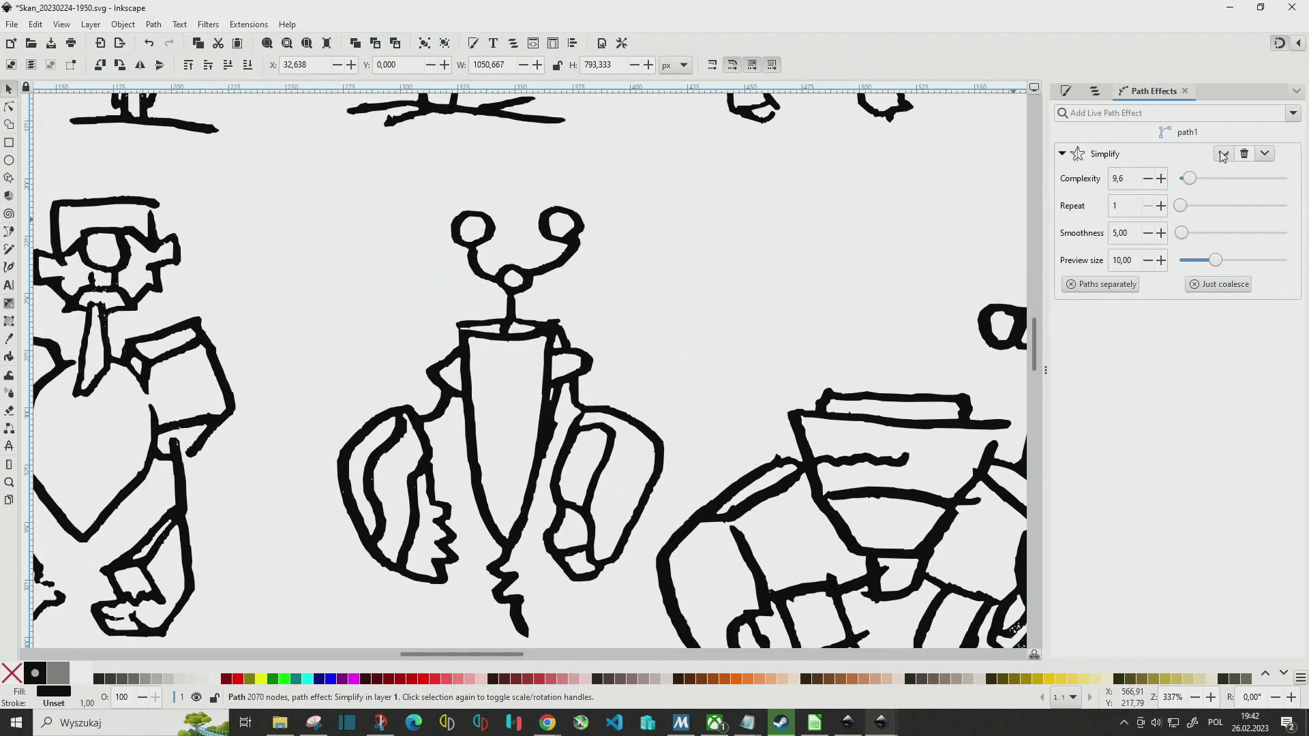
scroll(529, 251, "up", 3)
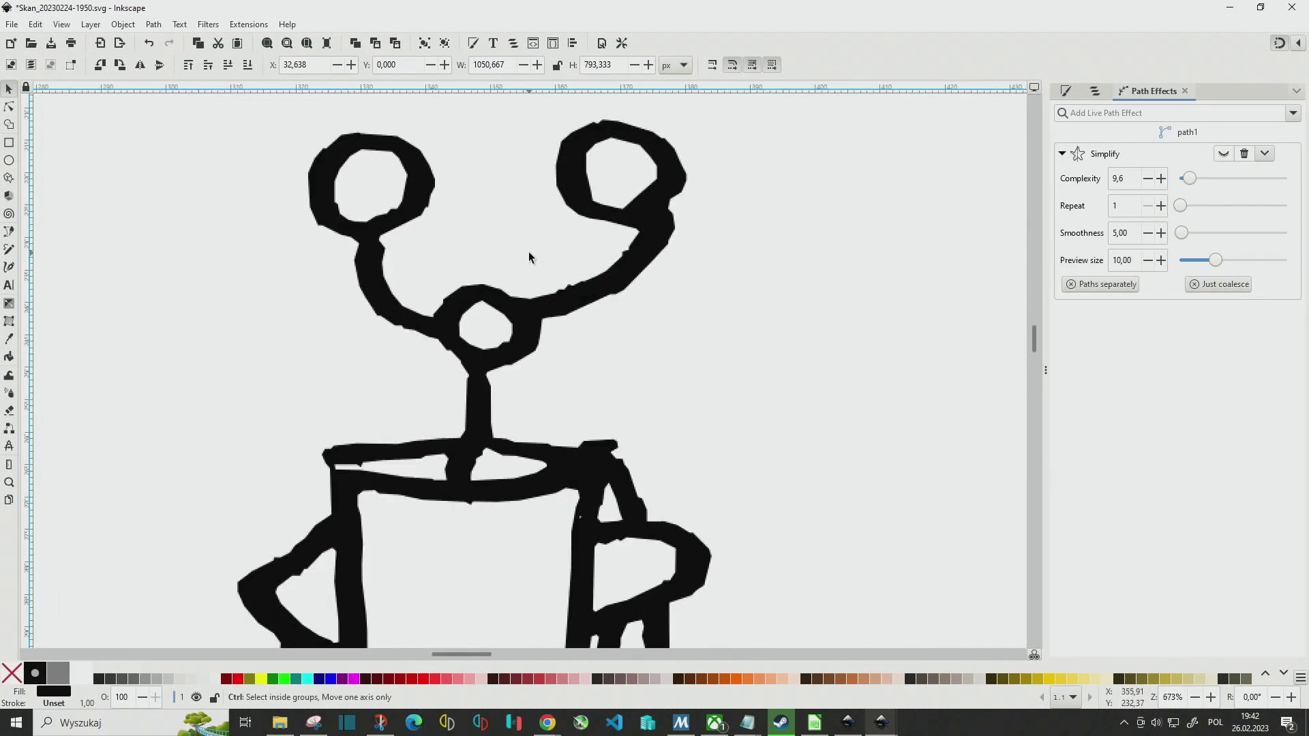
scroll(528, 251, "up", 2)
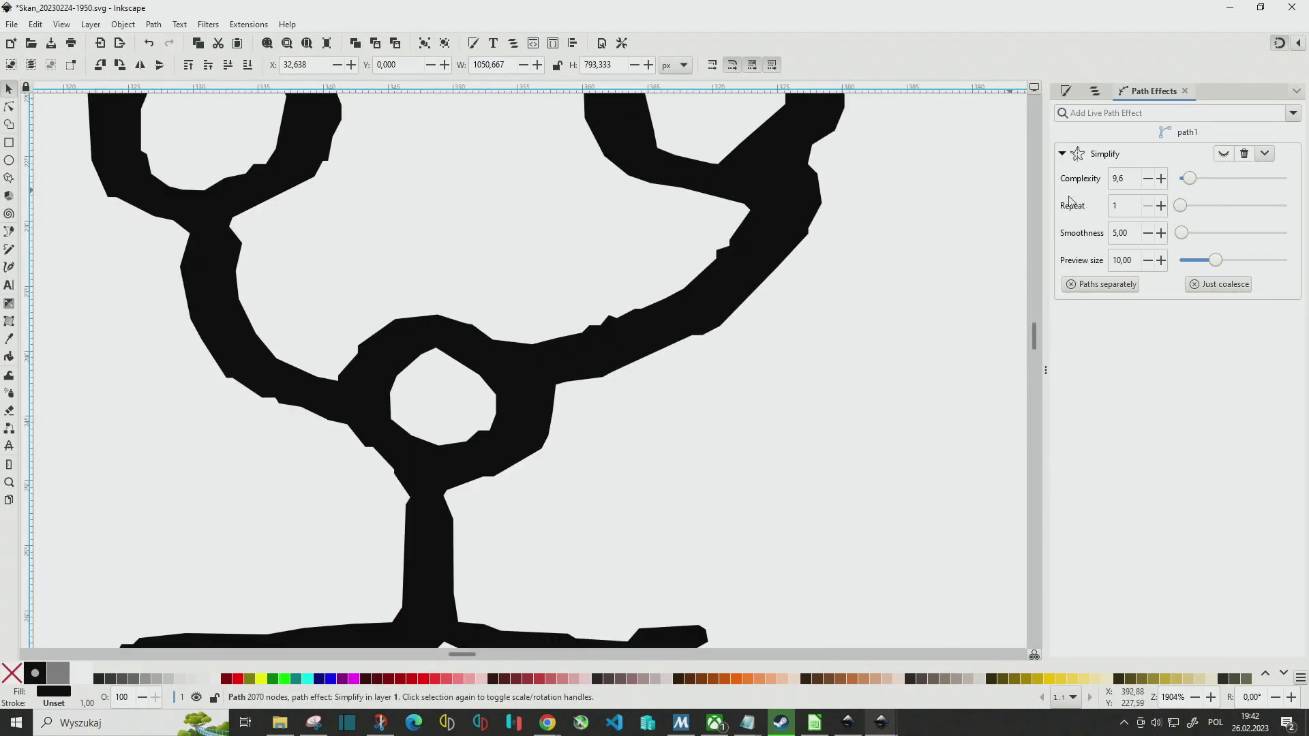
left_click(1223, 154)
left_click(1223, 154)
left_click_drag(1136, 179, 1089, 179)
type("20")
key("Return")
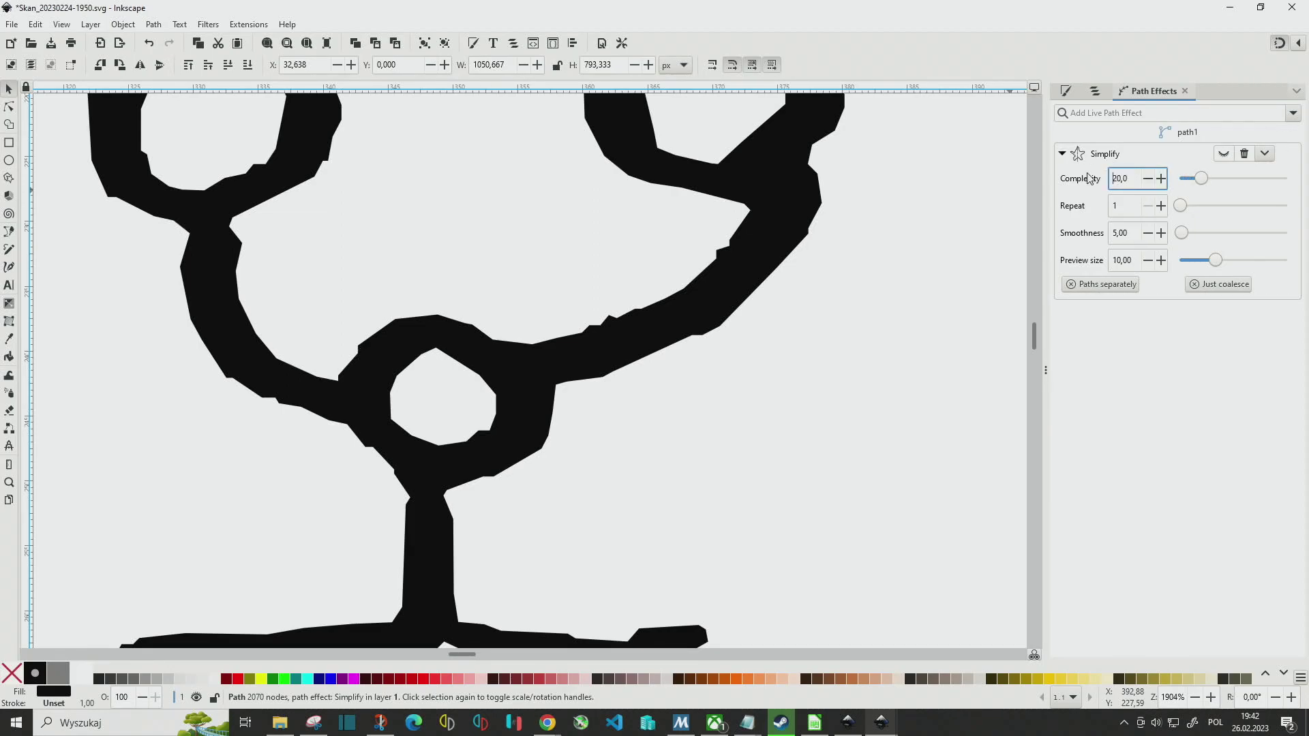
left_click(1224, 154)
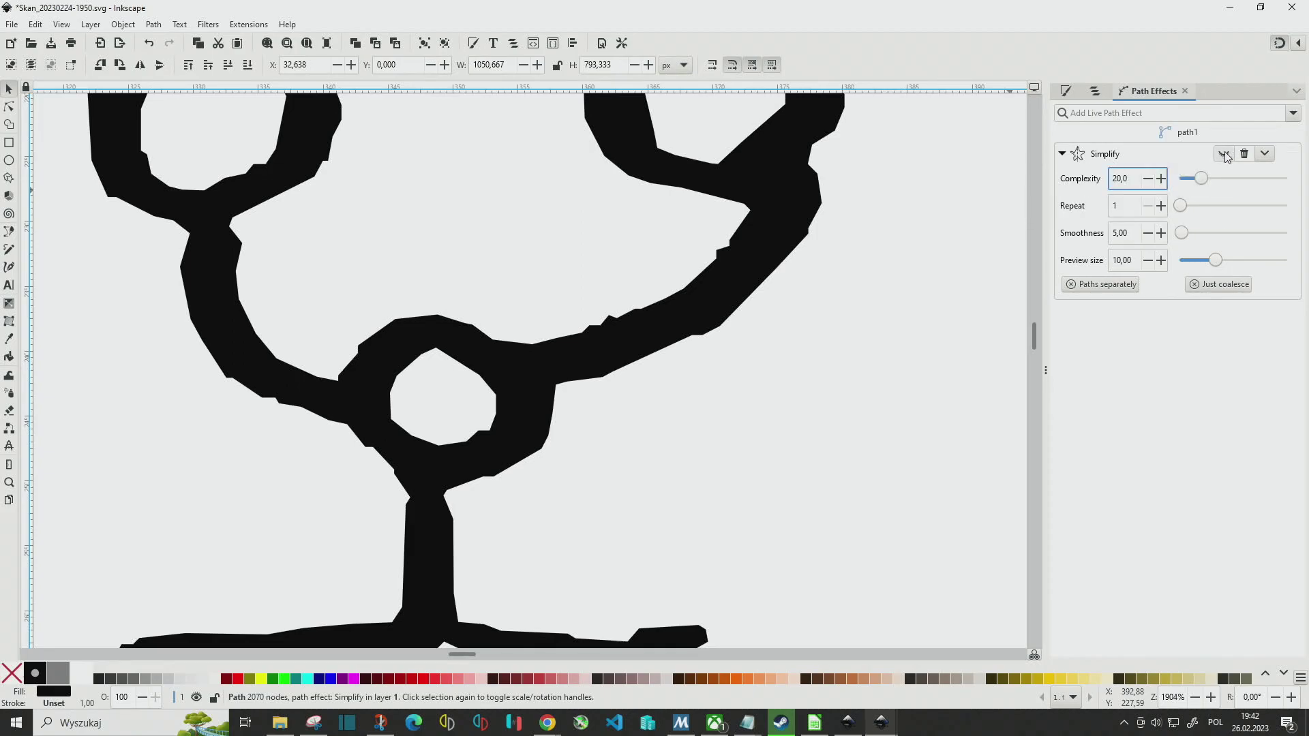
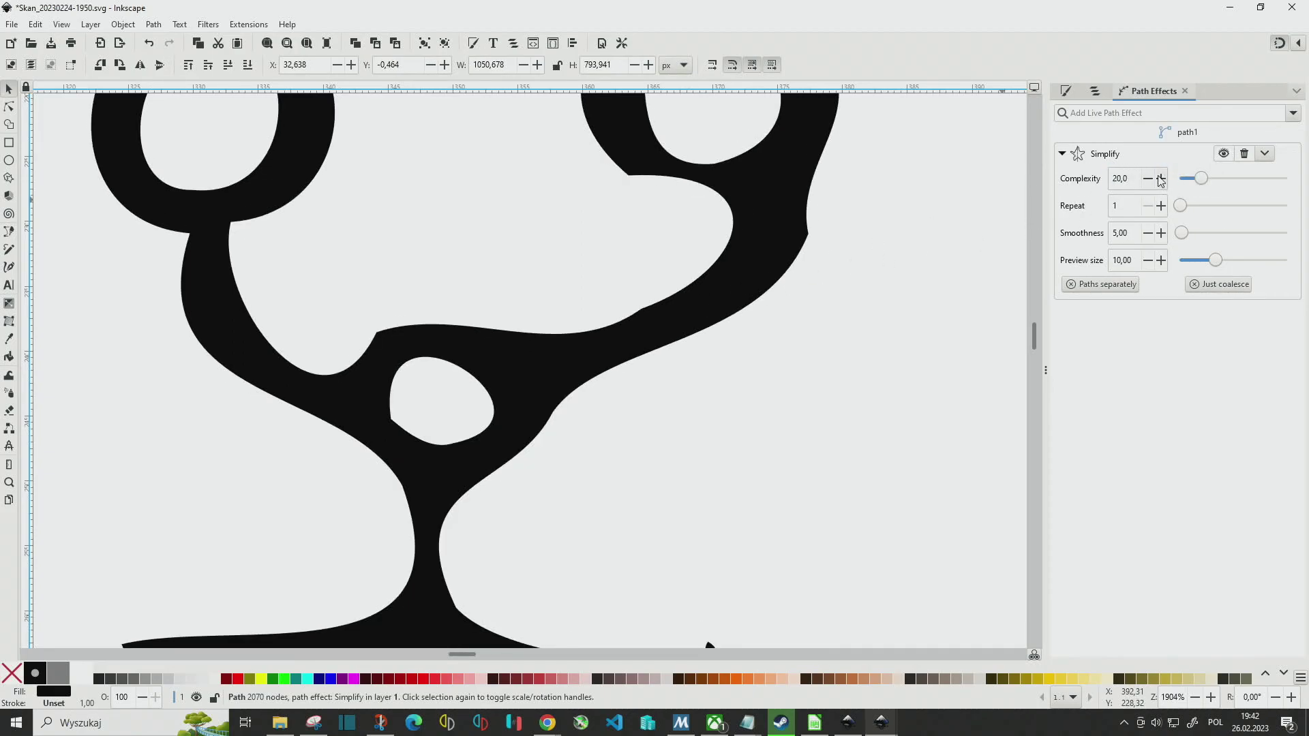
Set the Simplify complexity to 40 and inspect the robot sketches.
left_click(1117, 179)
type("4")
key("Return")
scroll(954, 207, "down", 1, "ctrl")
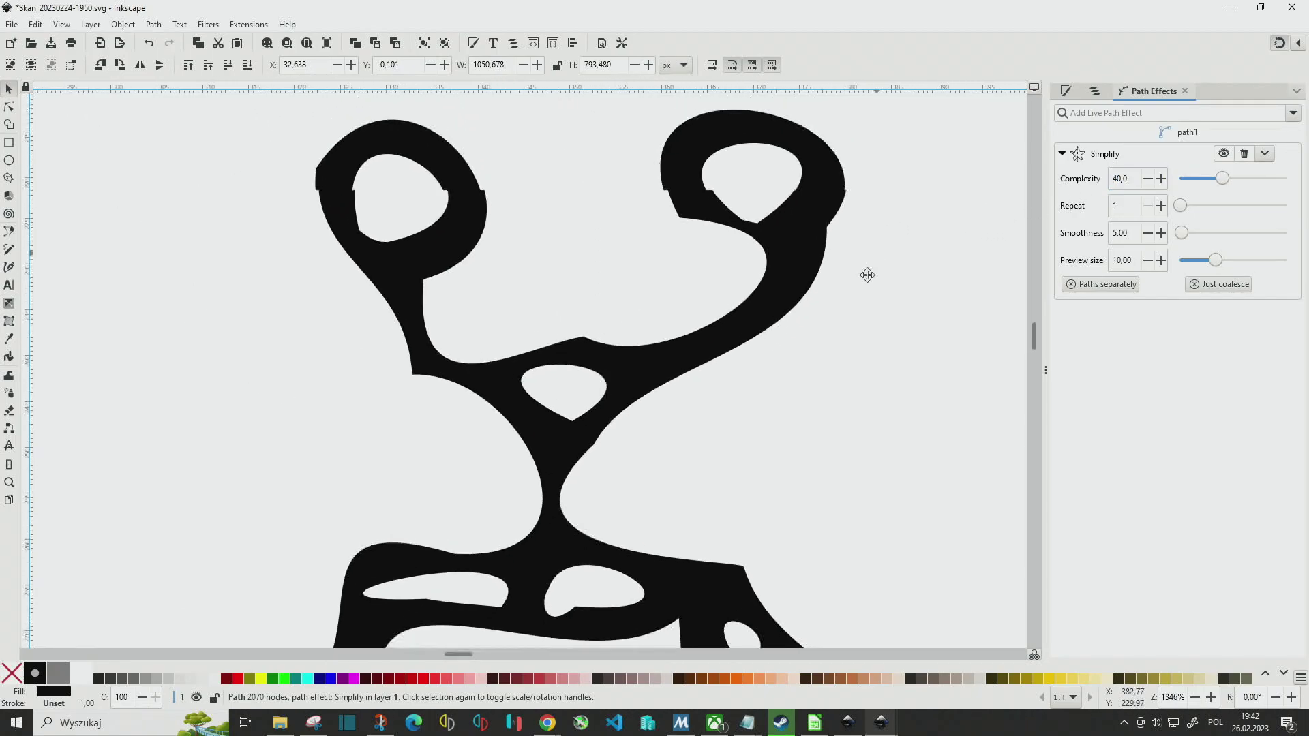
scroll(898, 248, "down", 1, "ctrl")
scroll(898, 249, "down", 1, "ctrl")
scroll(886, 256, "down", 1, "ctrl")
scroll(873, 259, "down", 1, "ctrl")
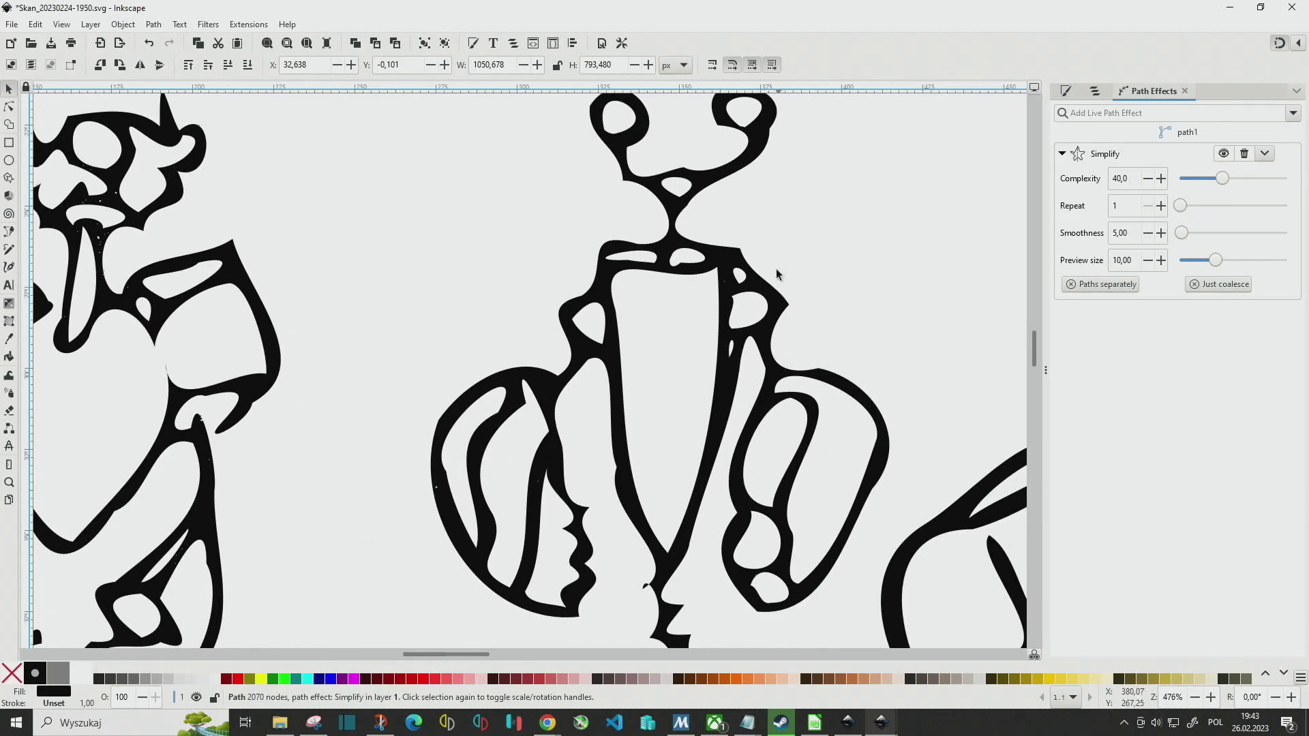
scroll(771, 330, "down", 1, "ctrl")
scroll(615, 336, "down", 1, "ctrl")
scroll(614, 337, "up", 2)
scroll(614, 337, "left", 3)
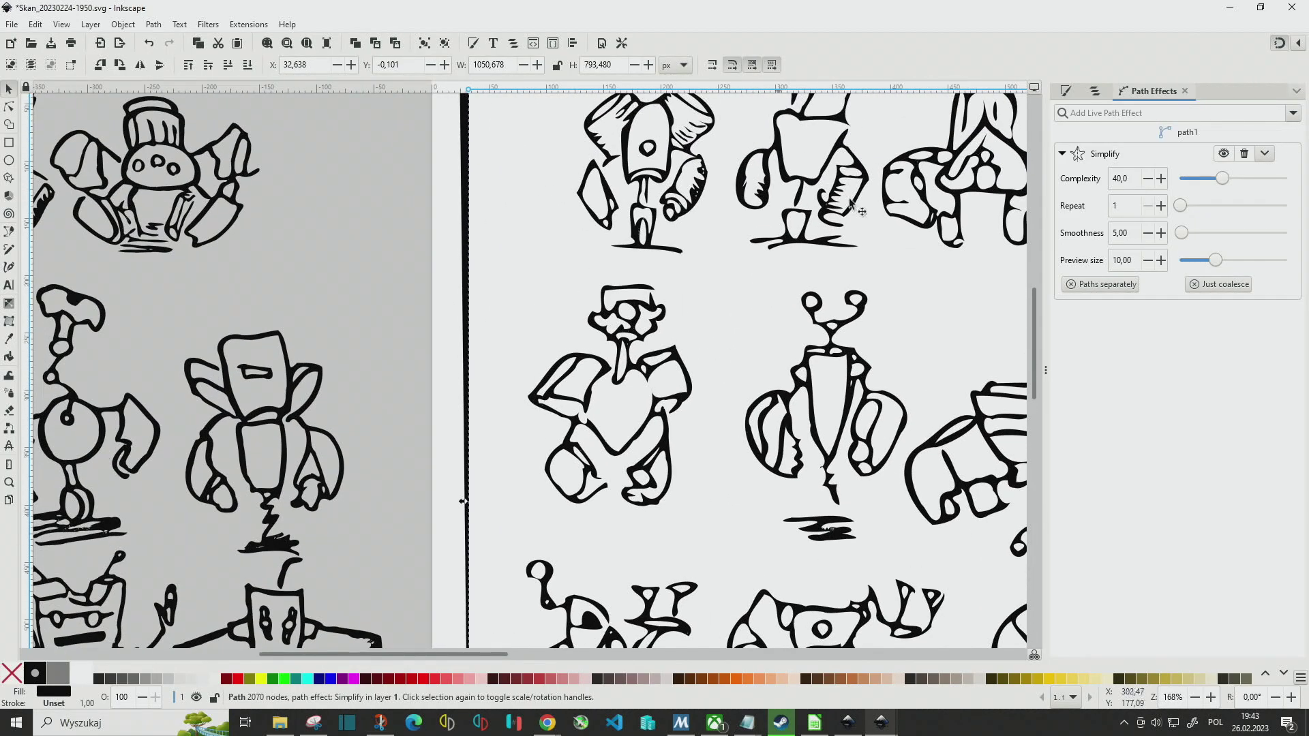
Lower complexity to 20 and toggle the effect off and on to compare with the original.
left_click(1115, 178)
type("20")
key("Return")
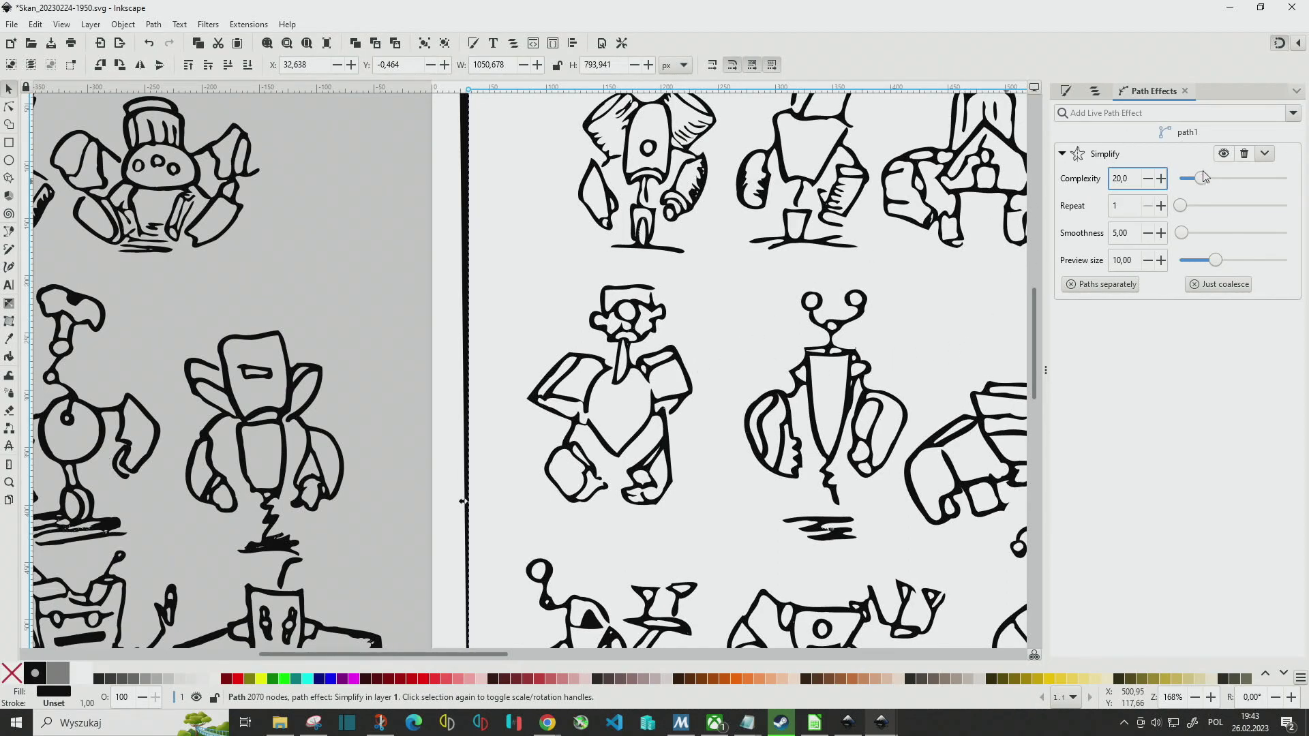
left_click(1223, 154)
left_click(1223, 155)
left_click(1223, 156)
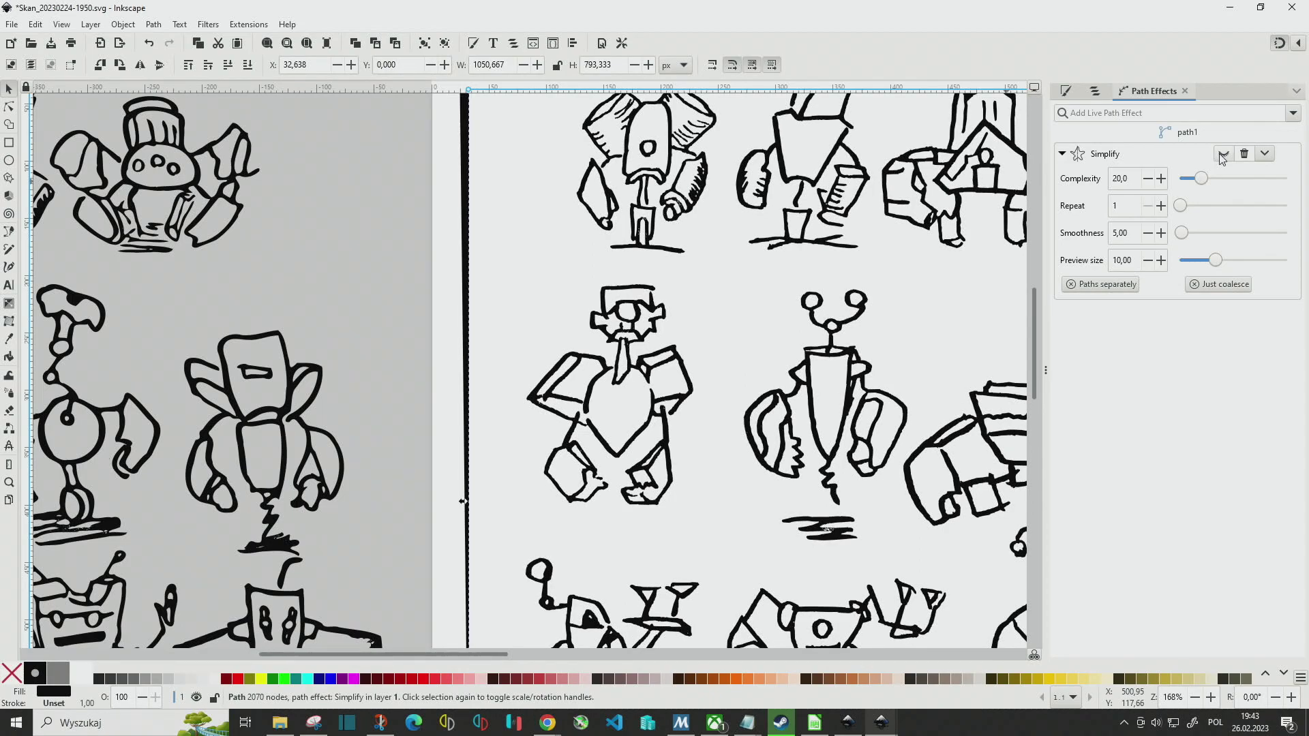
left_click(1223, 155)
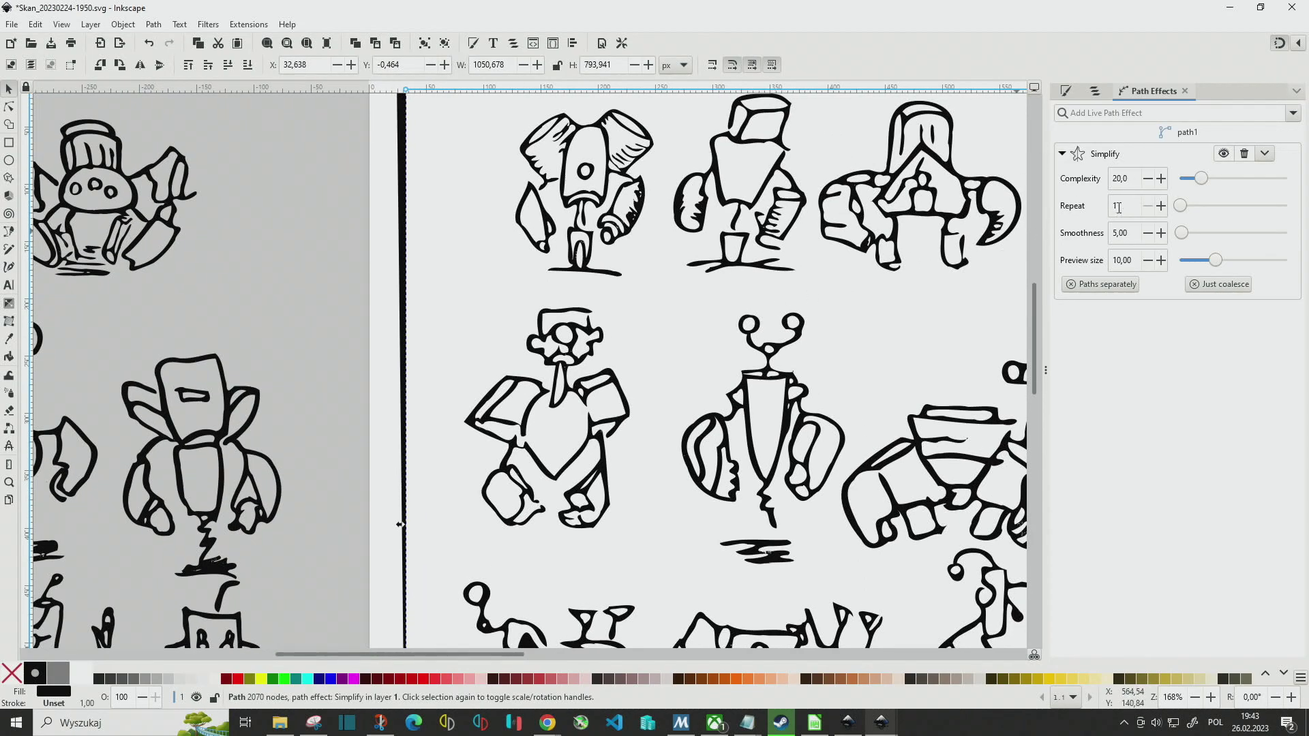
Set complexity to 10 and inspect the smoothed robot sketches.
left_click(1116, 180)
type("10")
key("Return")
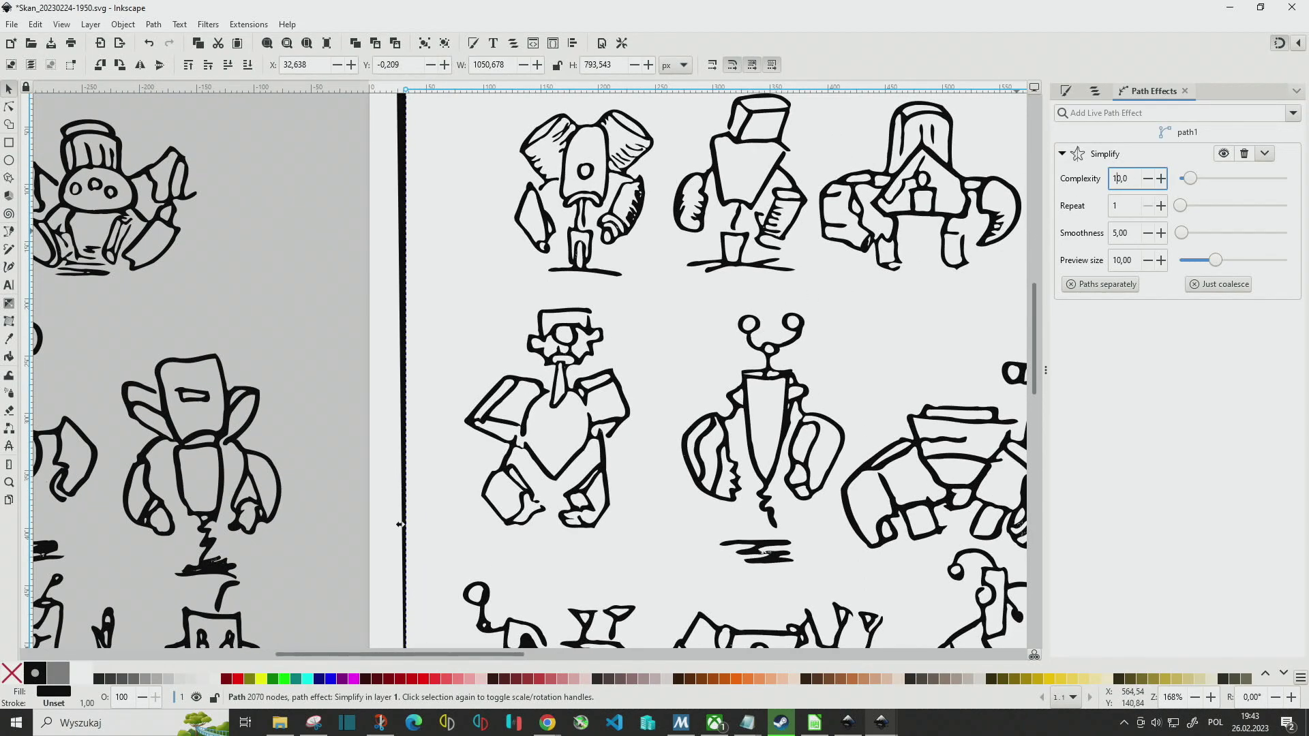
scroll(579, 382, "up", 1)
scroll(579, 382, "up", 2)
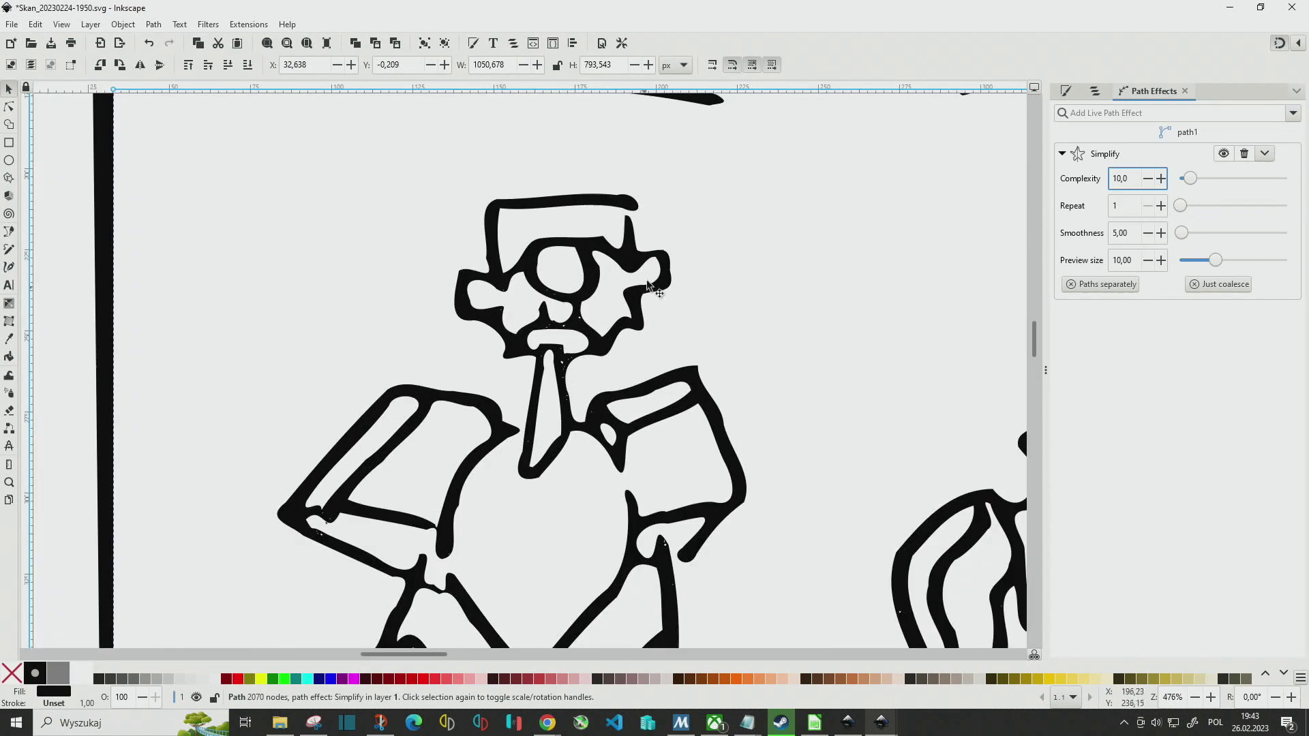
scroll(655, 269, "down", 1)
scroll(682, 287, "down", 1)
scroll(715, 313, "down", 1)
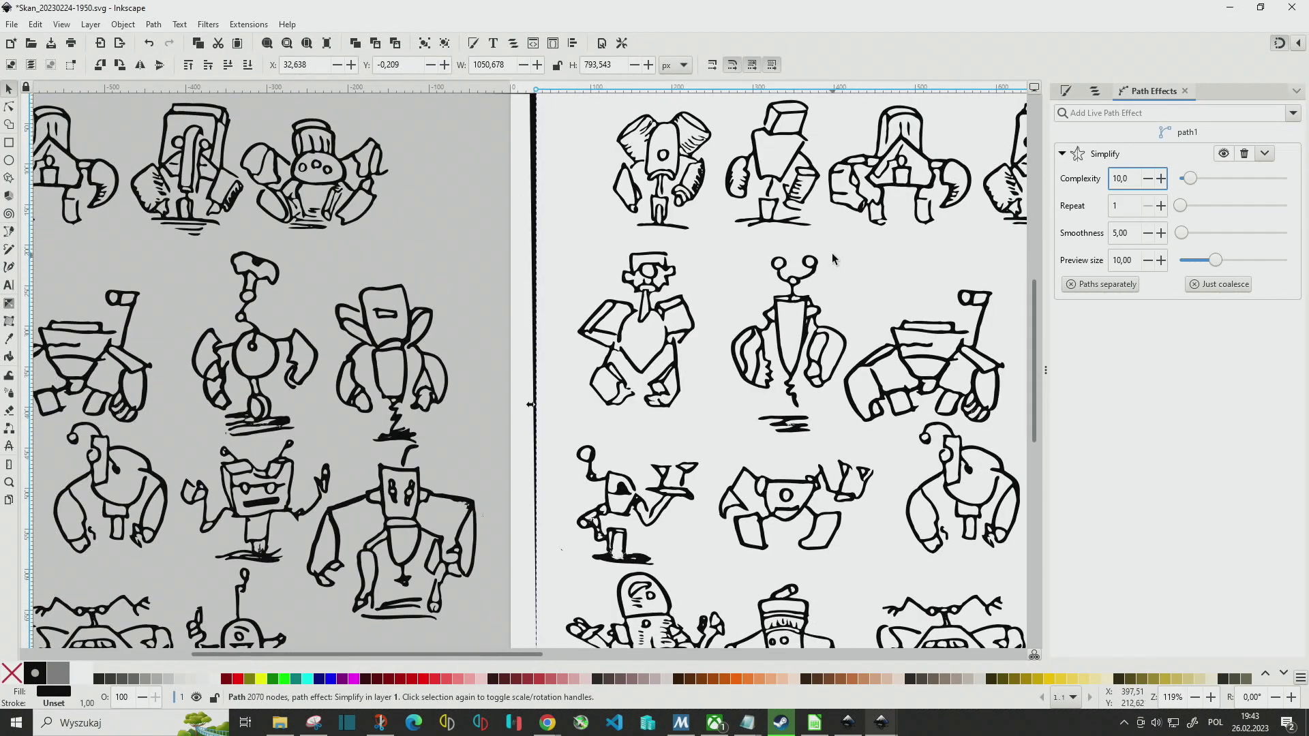
scroll(744, 333, "down", 1)
scroll(722, 286, "up", 1)
scroll(706, 205, "up", 2)
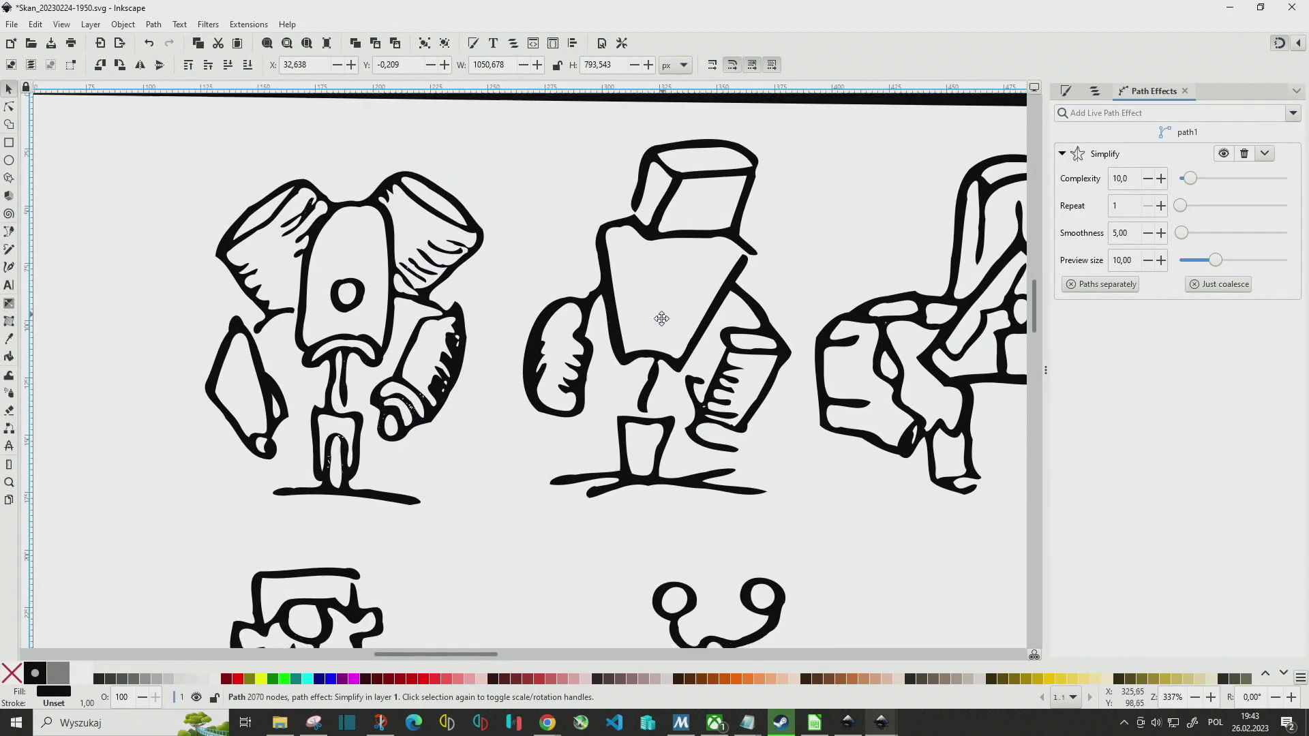
Preview Simplify repeat values of 10, 16 and 50, then bring repeat back to 1.
mouse_move(1180, 206)
left_mouse_down()
mouse_move(1197, 214)
mouse_move(1180, 222)
left_mouse_up()
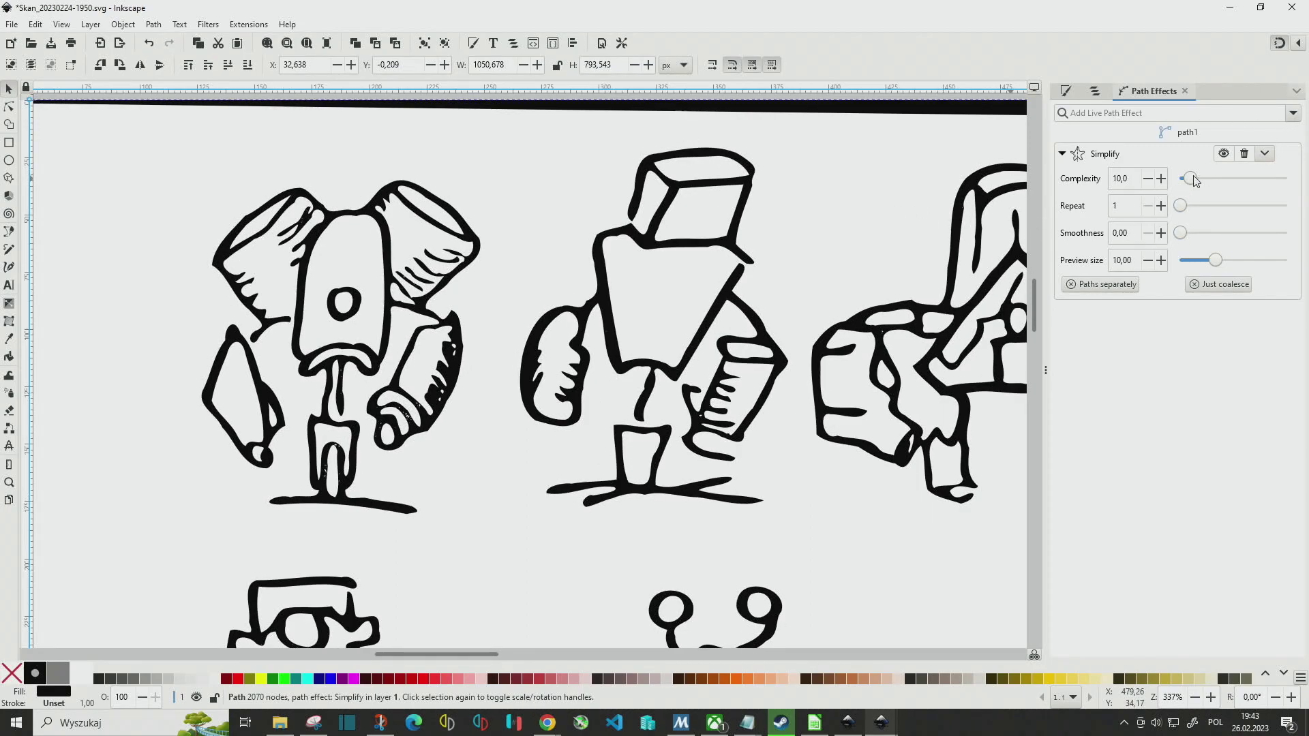
left_click_drag(1184, 209, 1221, 216)
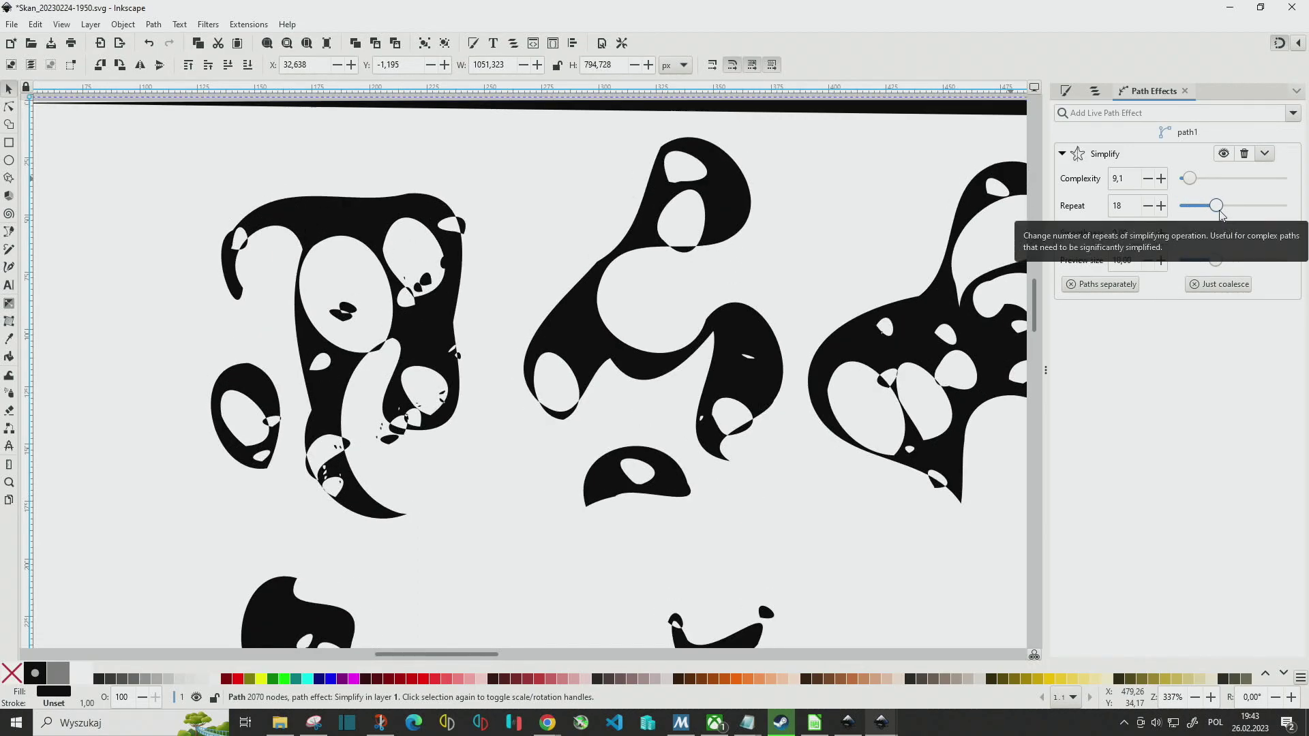
mouse_move(1237, 217)
left_mouse_down()
mouse_move(1291, 218)
mouse_move(1165, 199)
left_mouse_up()
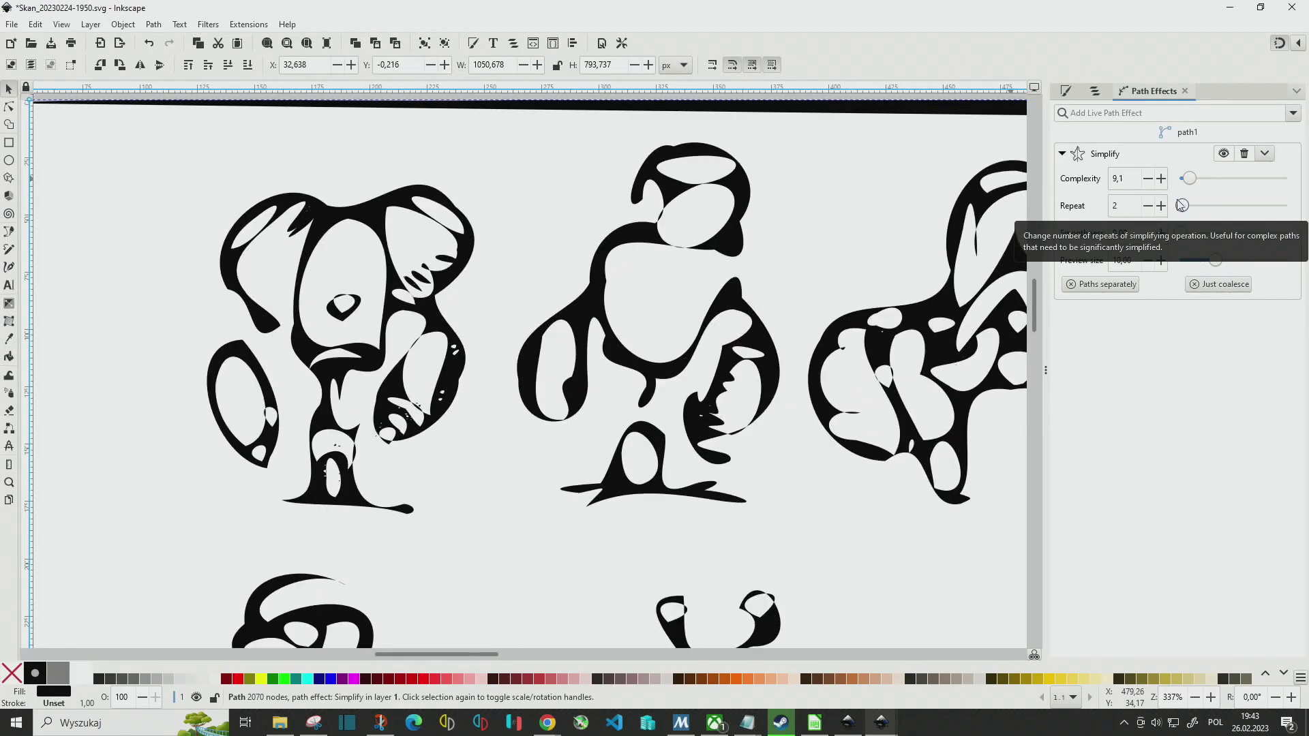
scroll(545, 340, "down", 4)
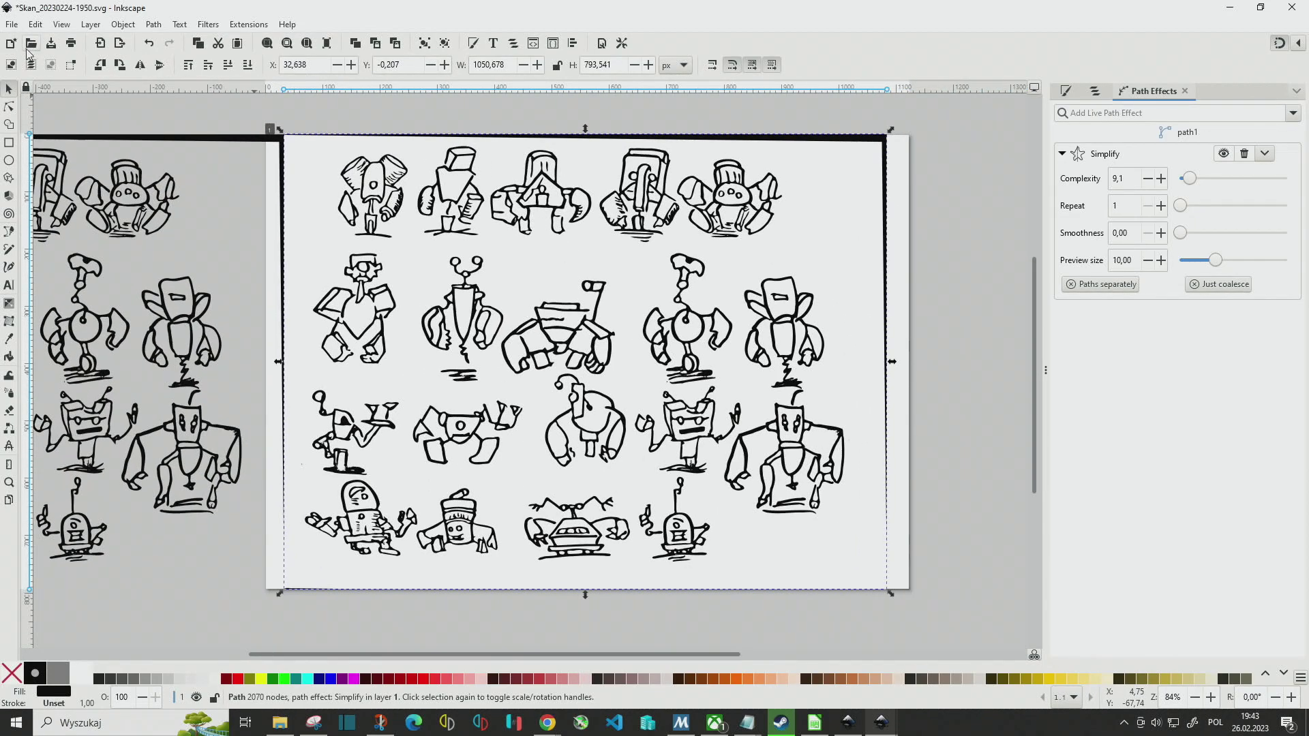
Open the Skan_20230224-1951.svg doodle scan and select its traced path.
left_click(31, 43)
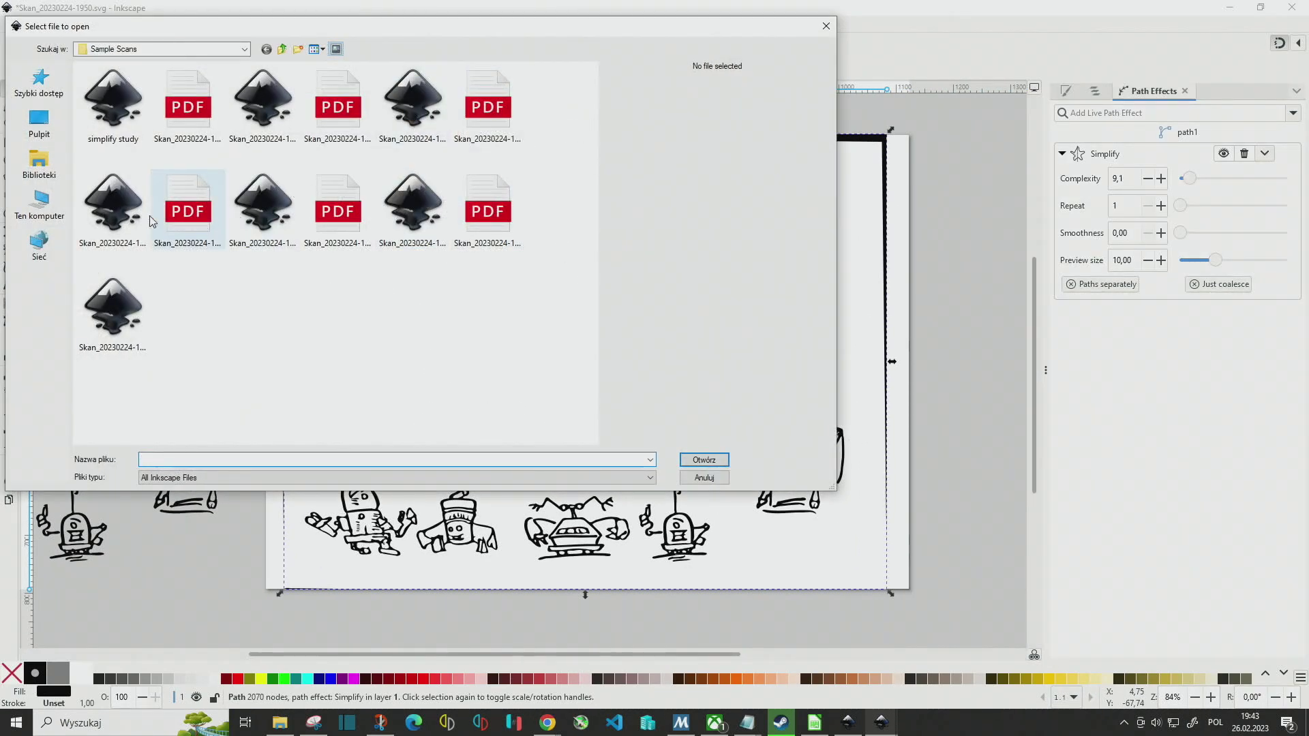
key("Escape")
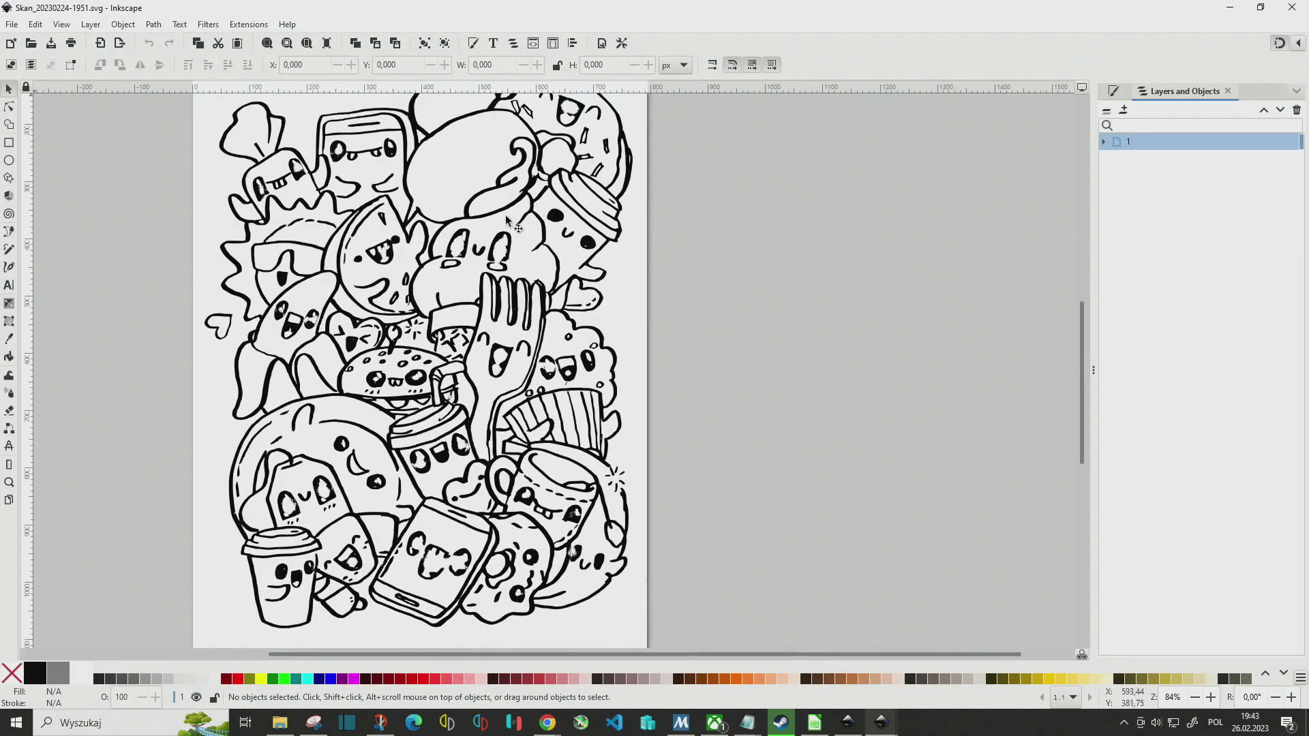
scroll(506, 218, "up", 3)
left_click(647, 225)
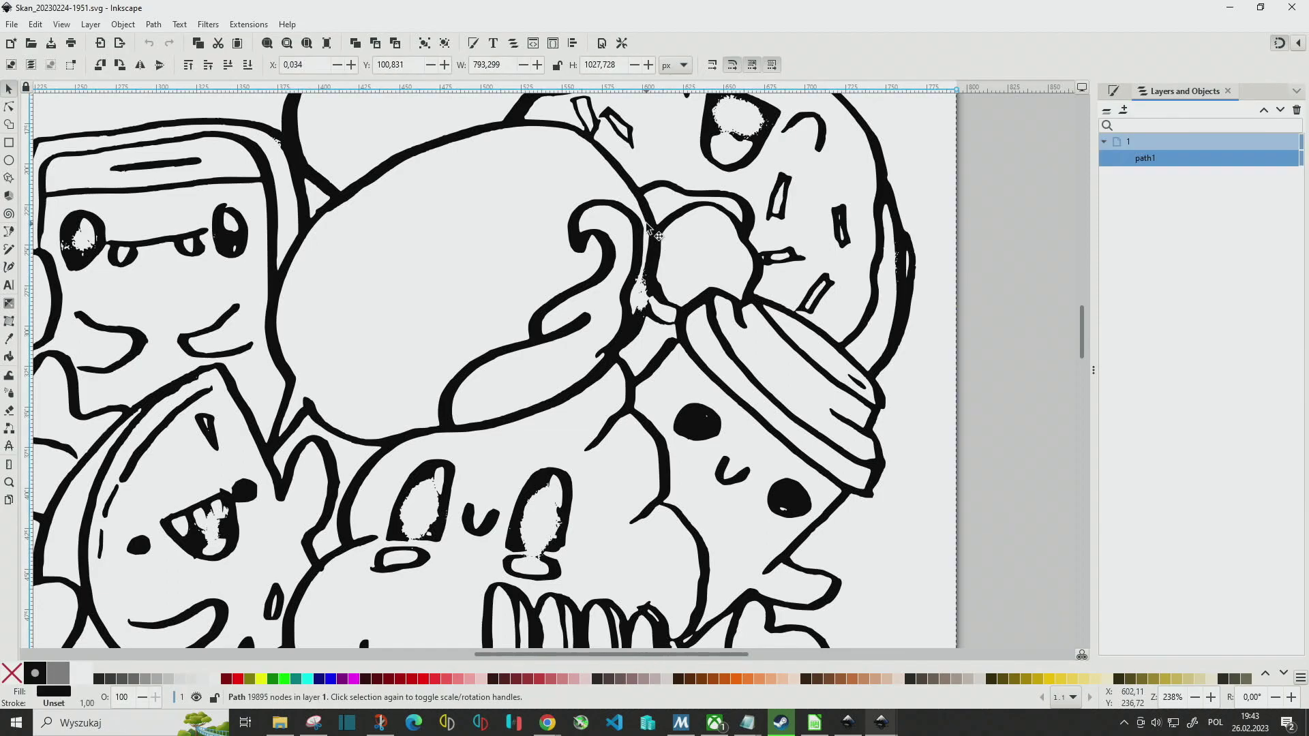
left_click(152, 25)
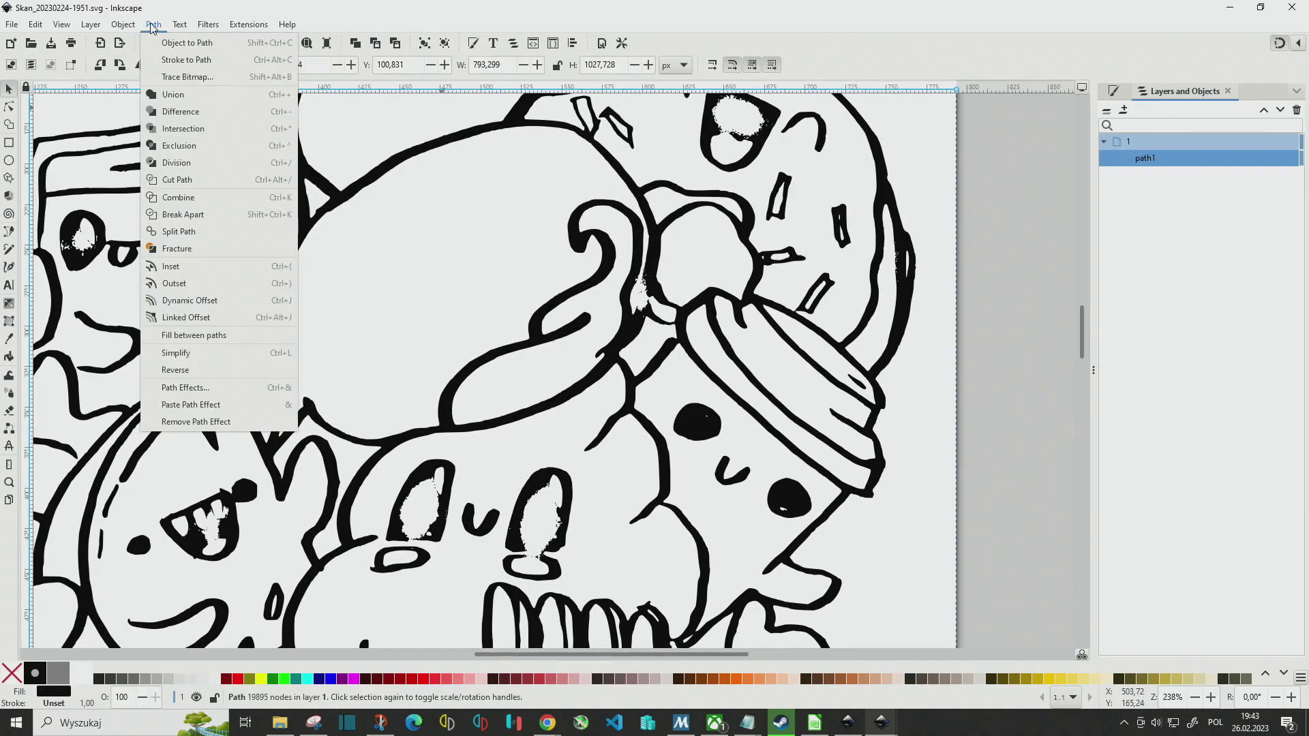
Add a Simplify path effect to the doodle path via the Path Effects search.
left_click(177, 388)
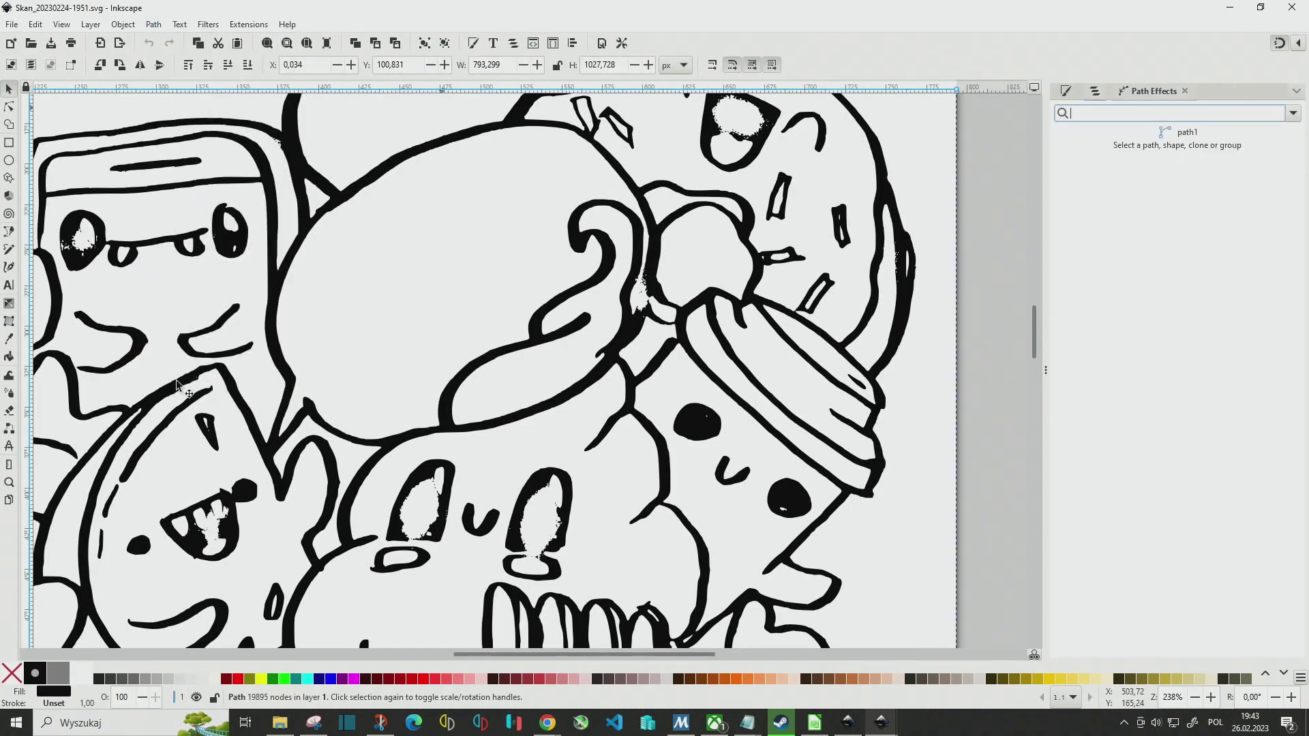
type("s")
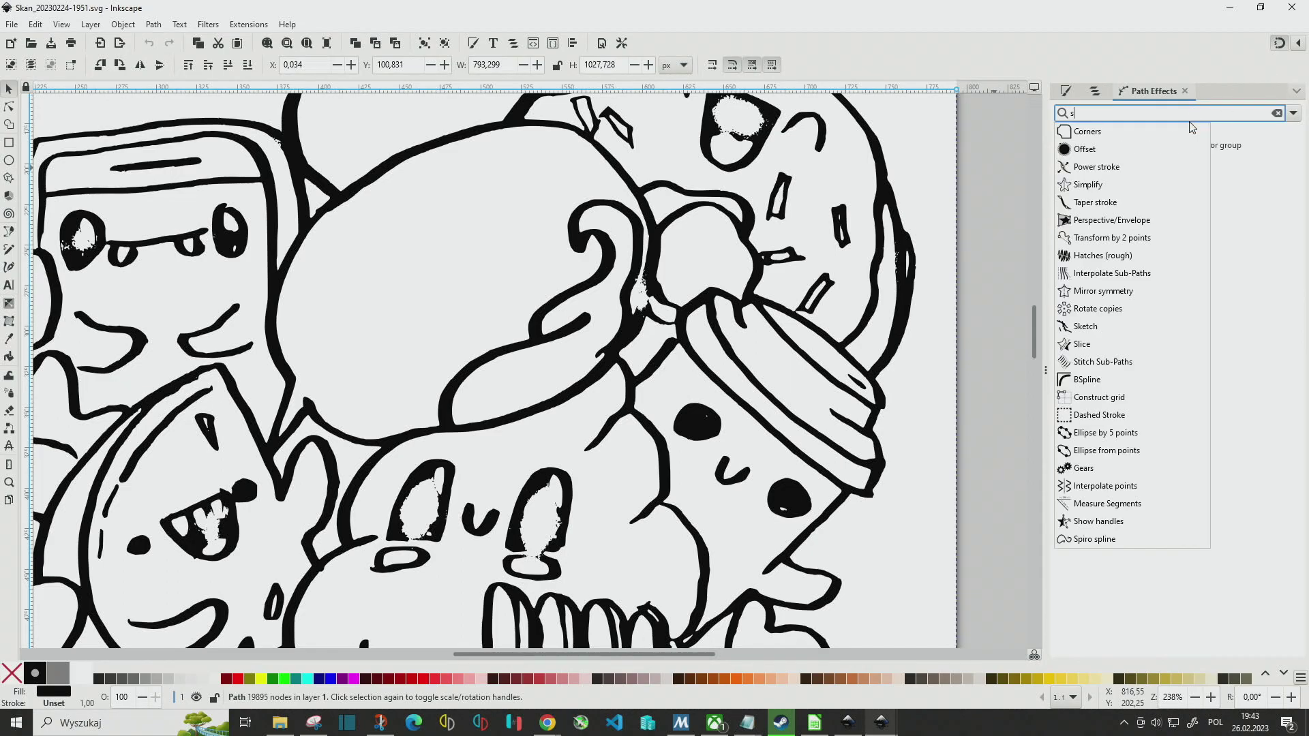
left_click(1190, 184)
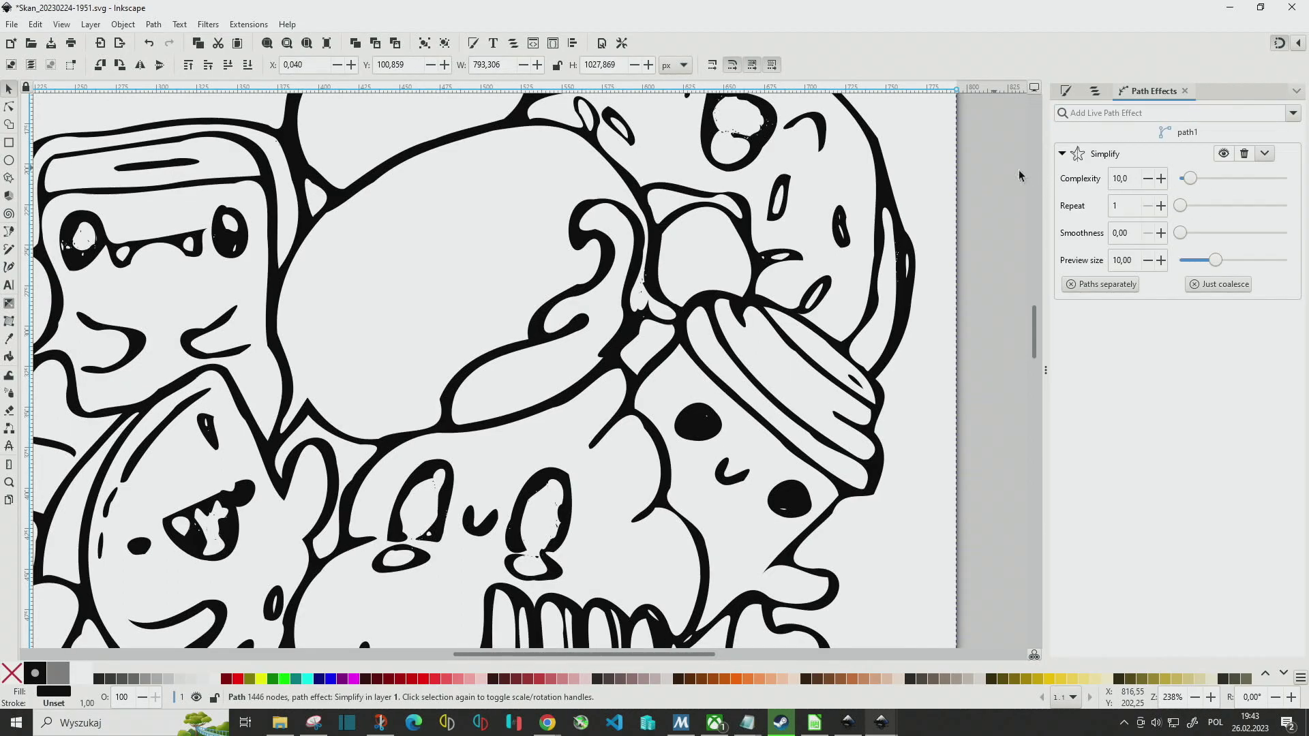
scroll(678, 273, "up", 3)
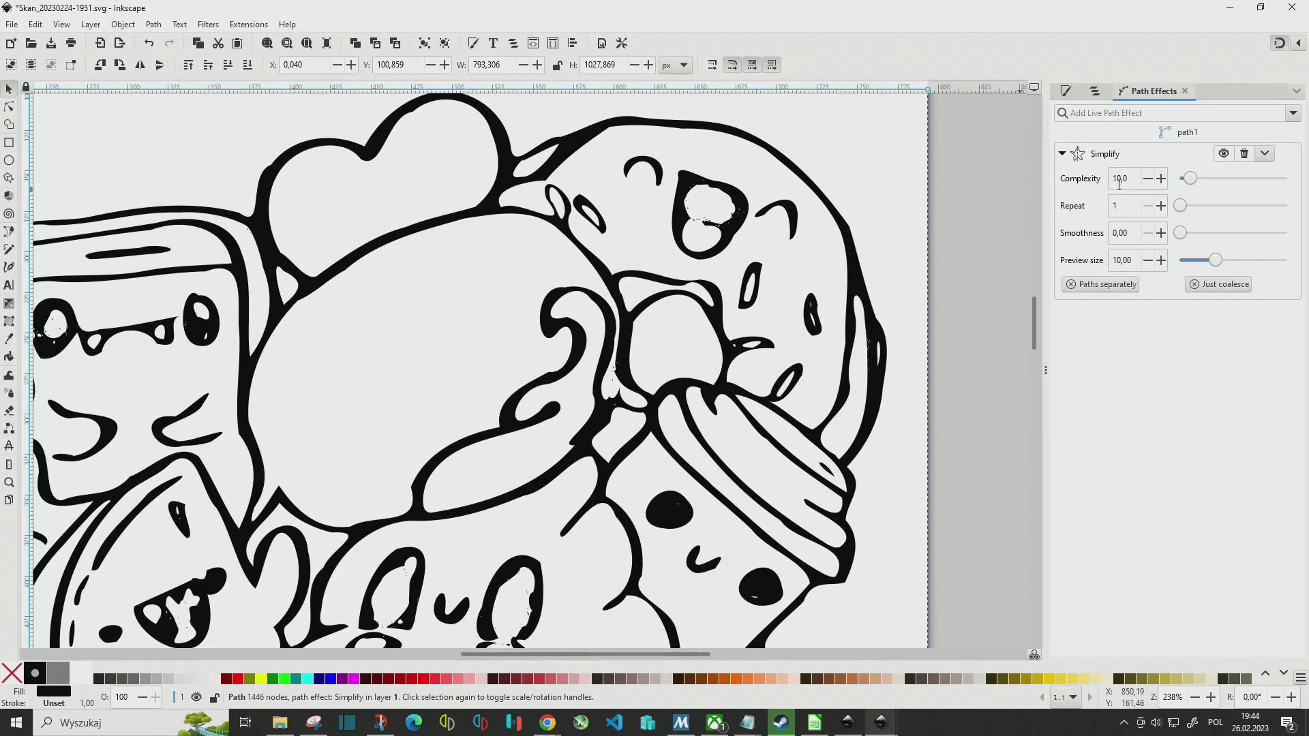
Try complexity 20, then 10, settle on 20, and toggle the effect to compare.
left_click(1118, 179)
key("Return")
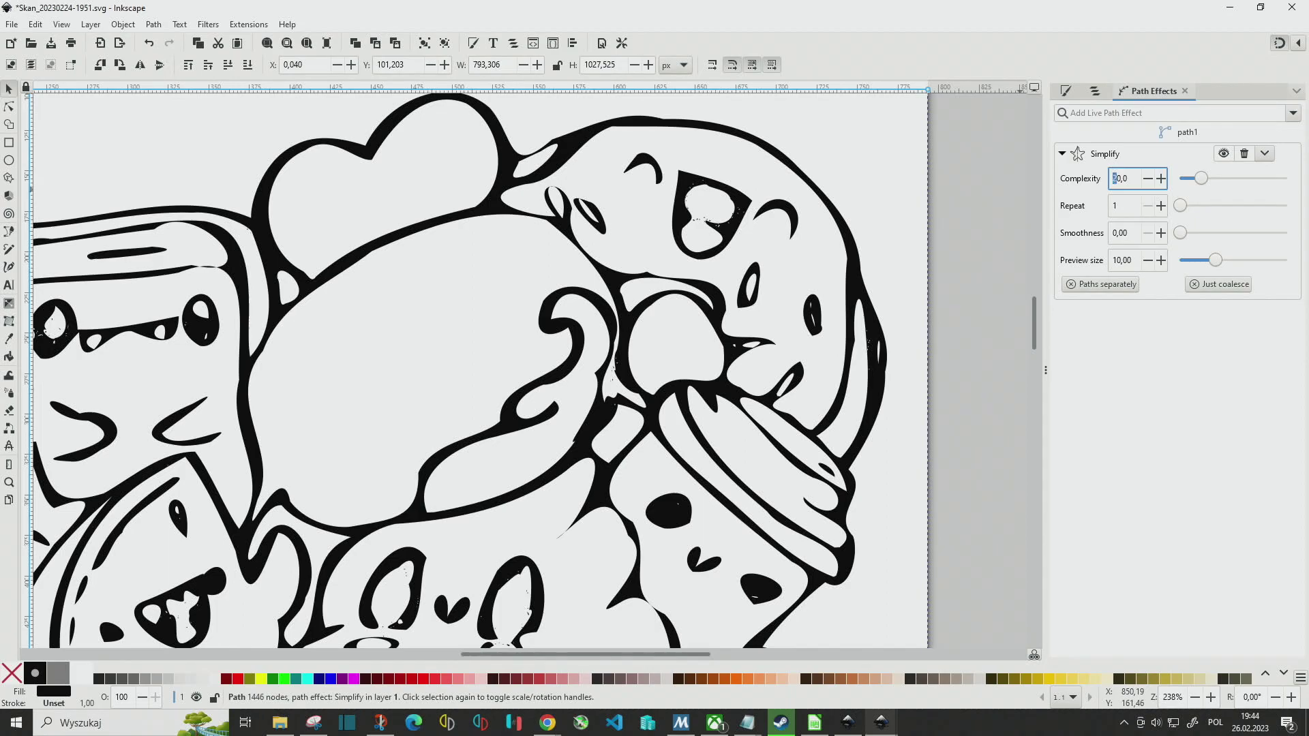
type("20")
key("Return")
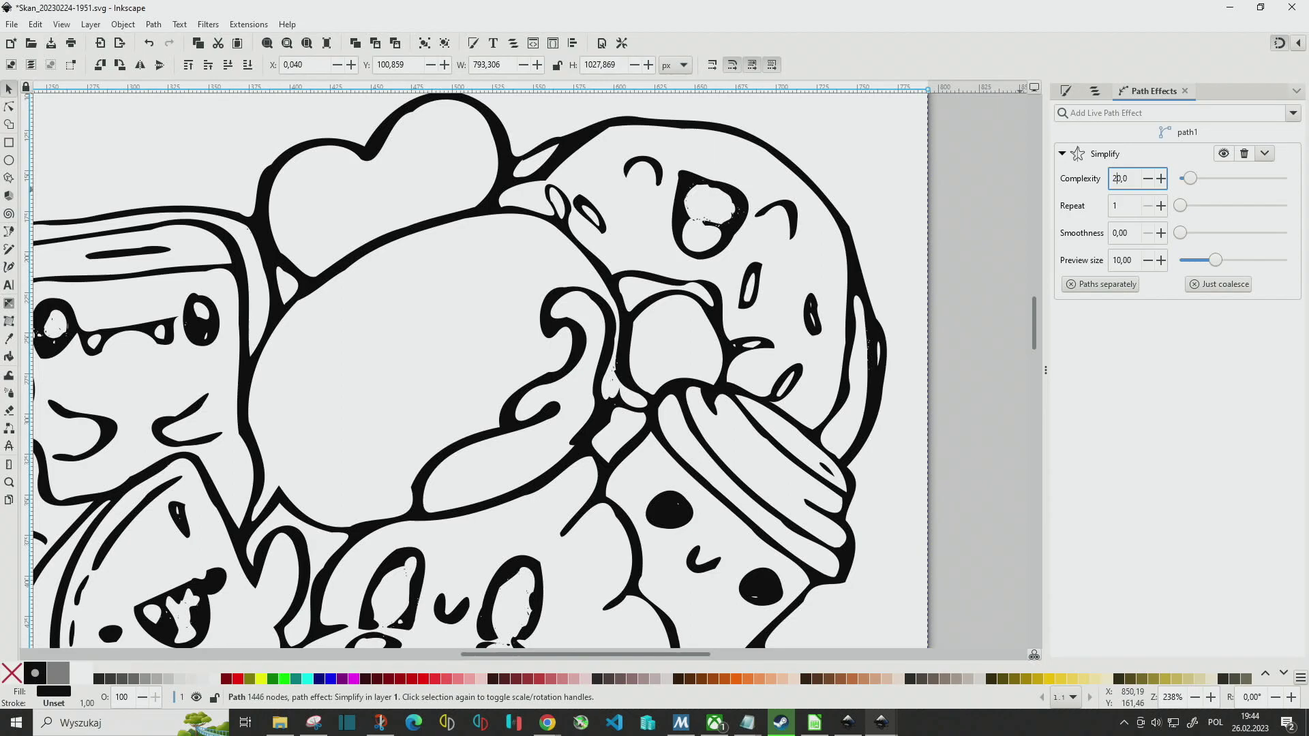
key("Return")
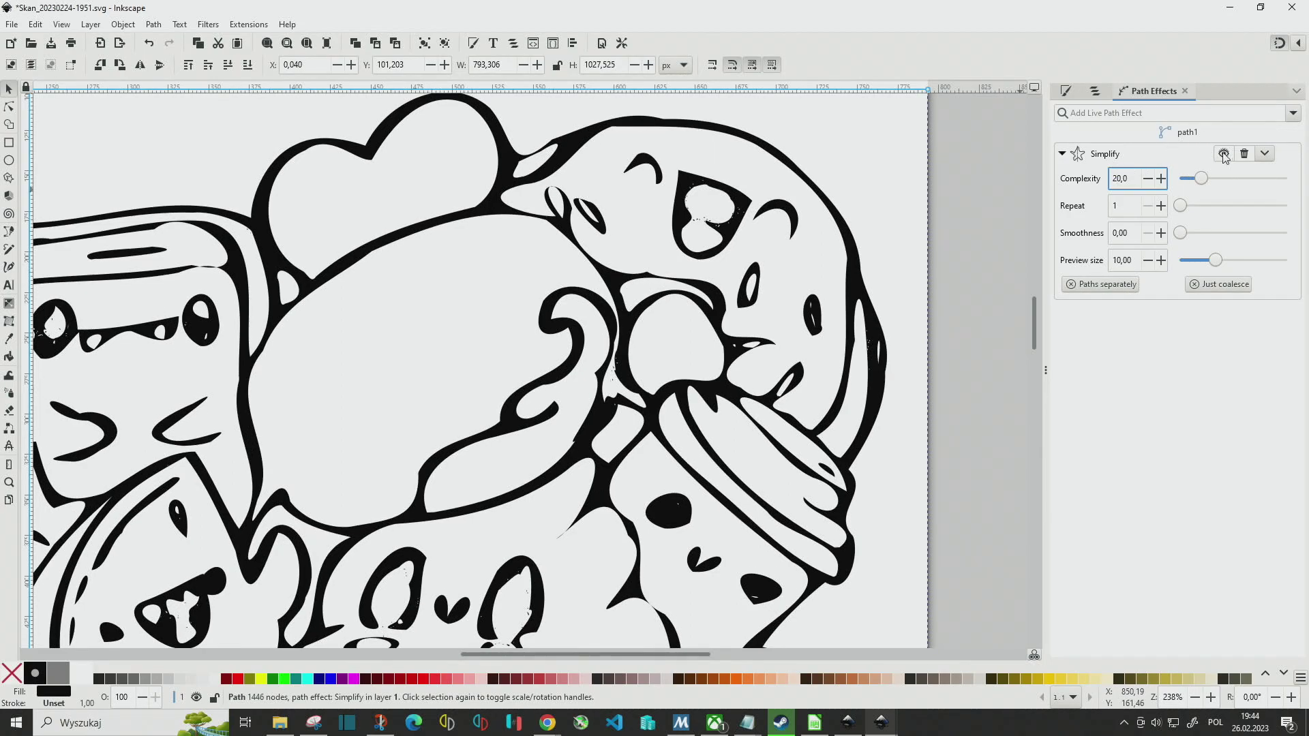
left_click(1223, 154)
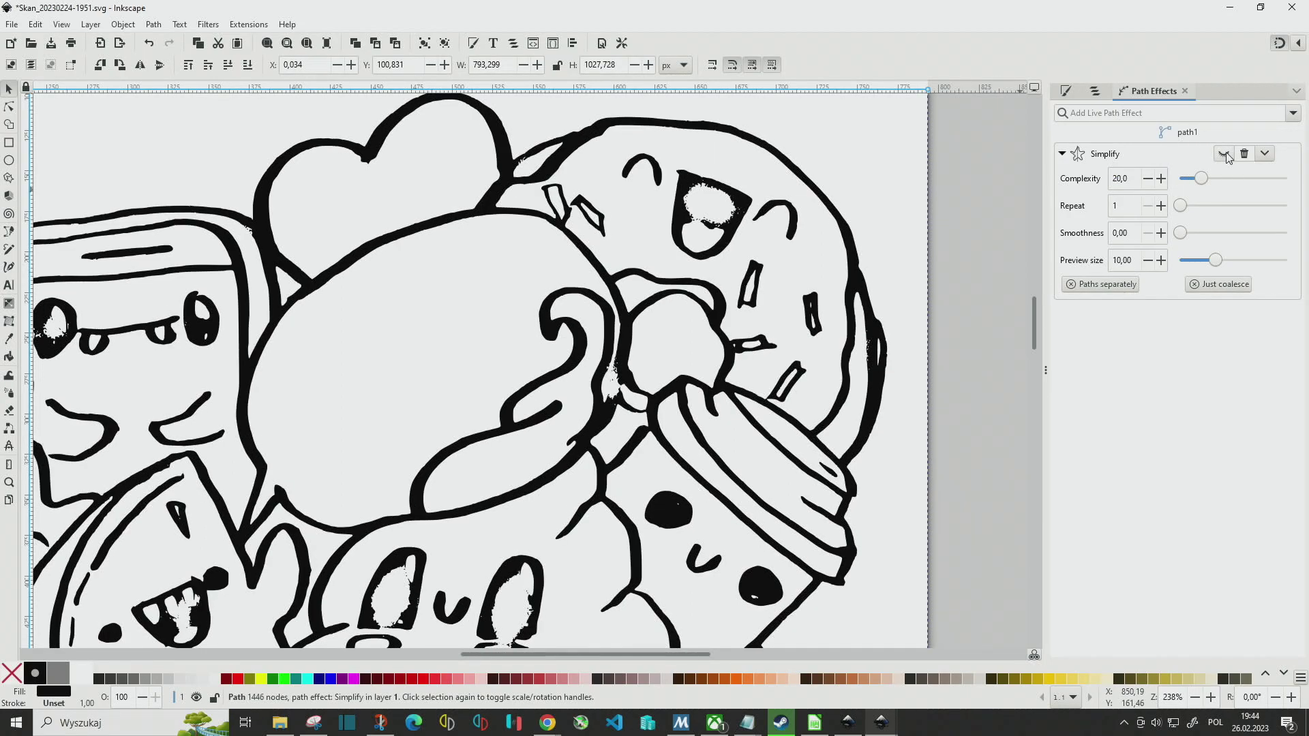
left_click(1224, 154)
Zoom out to the whole page and set Simplify complexity to 10.
key("minus")
key("minus")
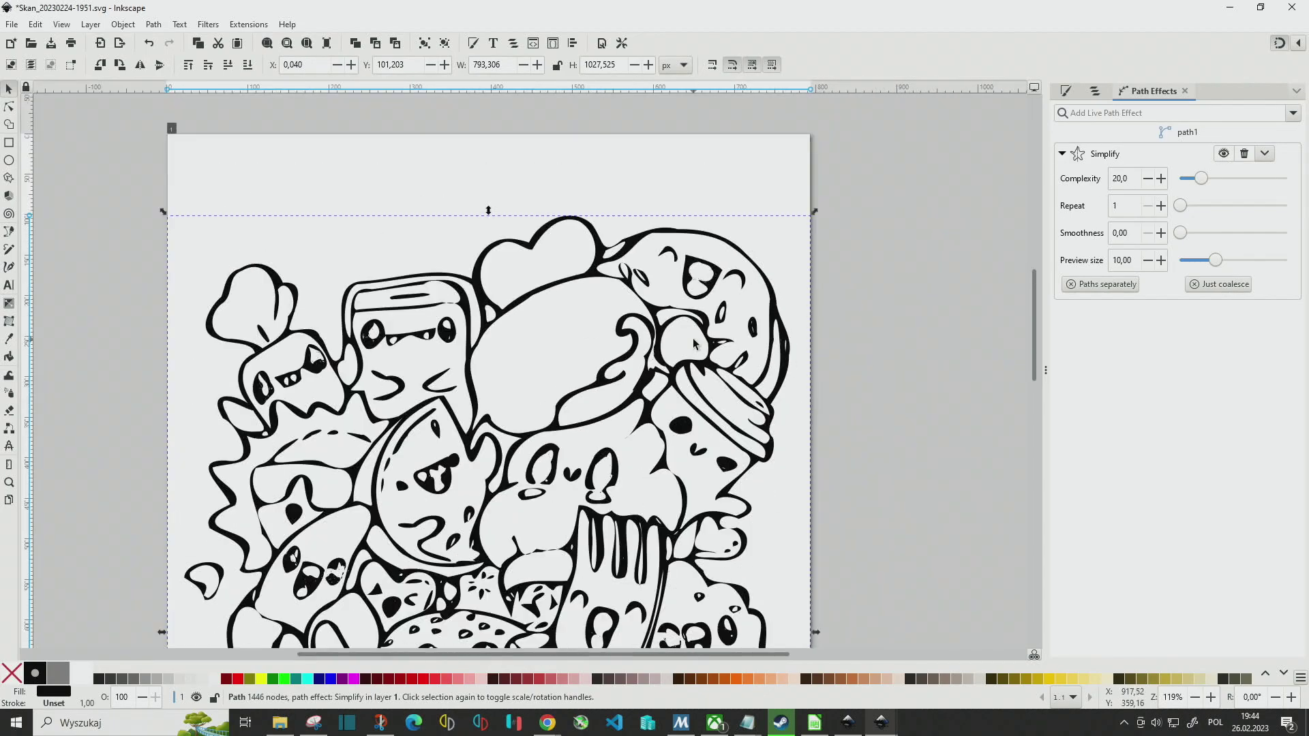
key("minus")
key("minus")
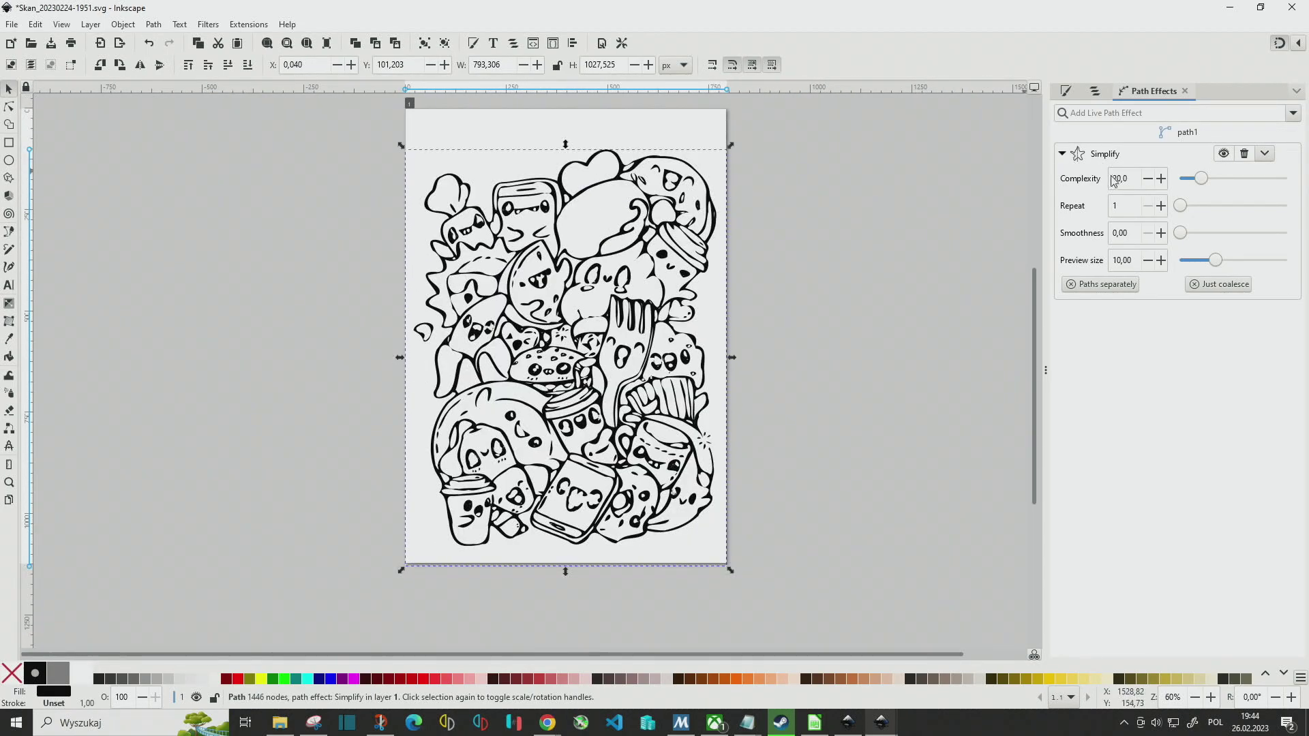
left_click(1114, 178)
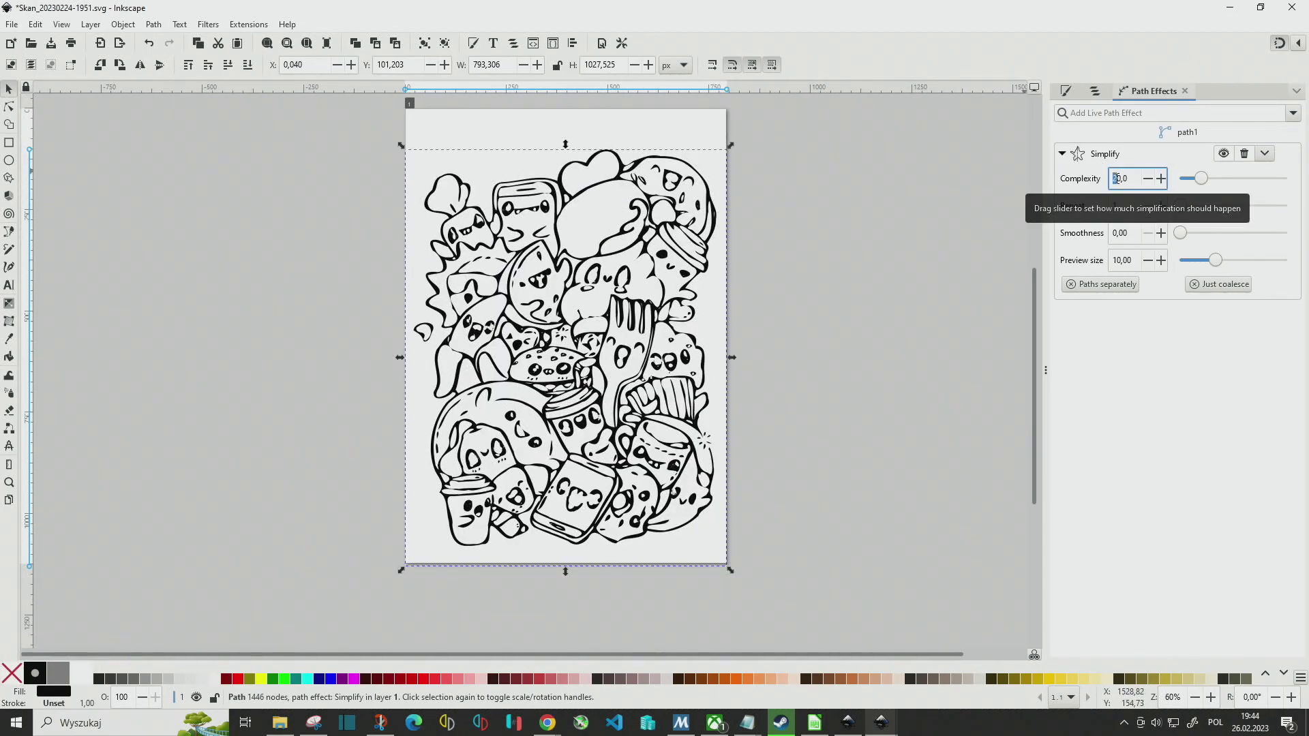
type("1")
key("Return")
scroll(642, 341, "up", 2)
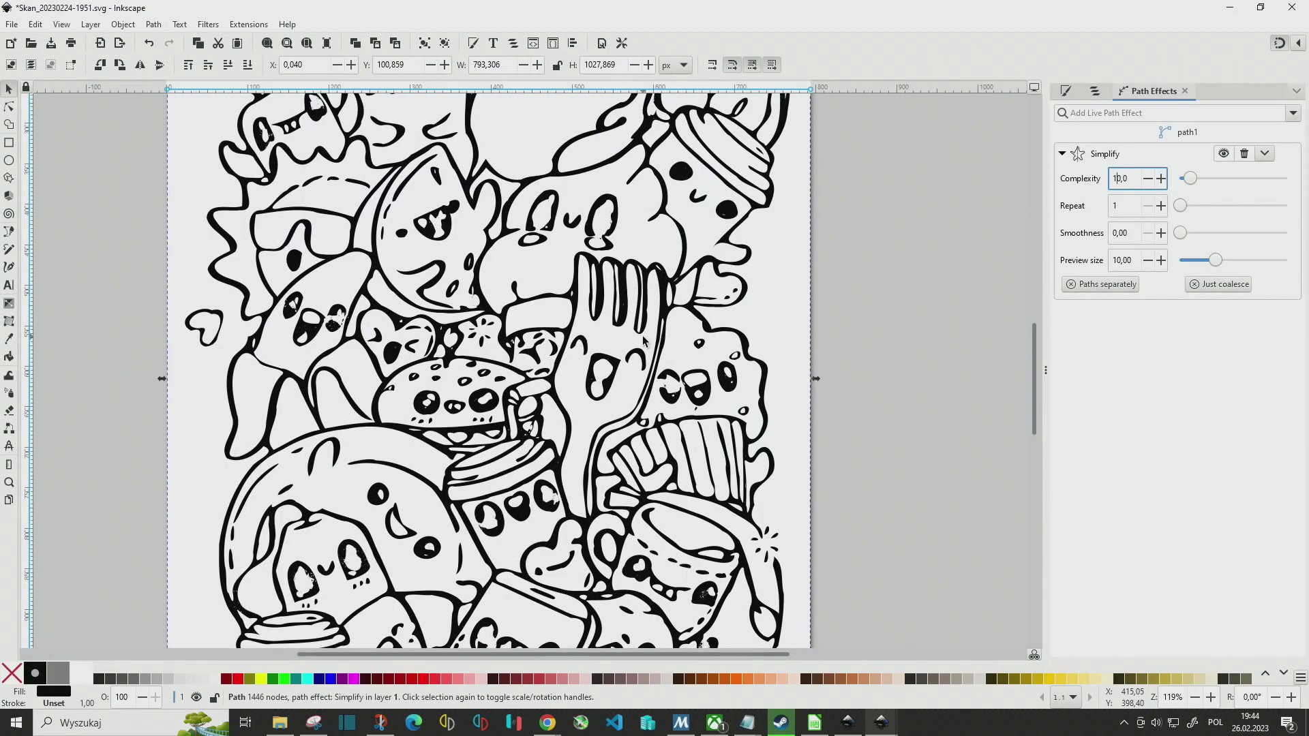
scroll(677, 203, "up", 5)
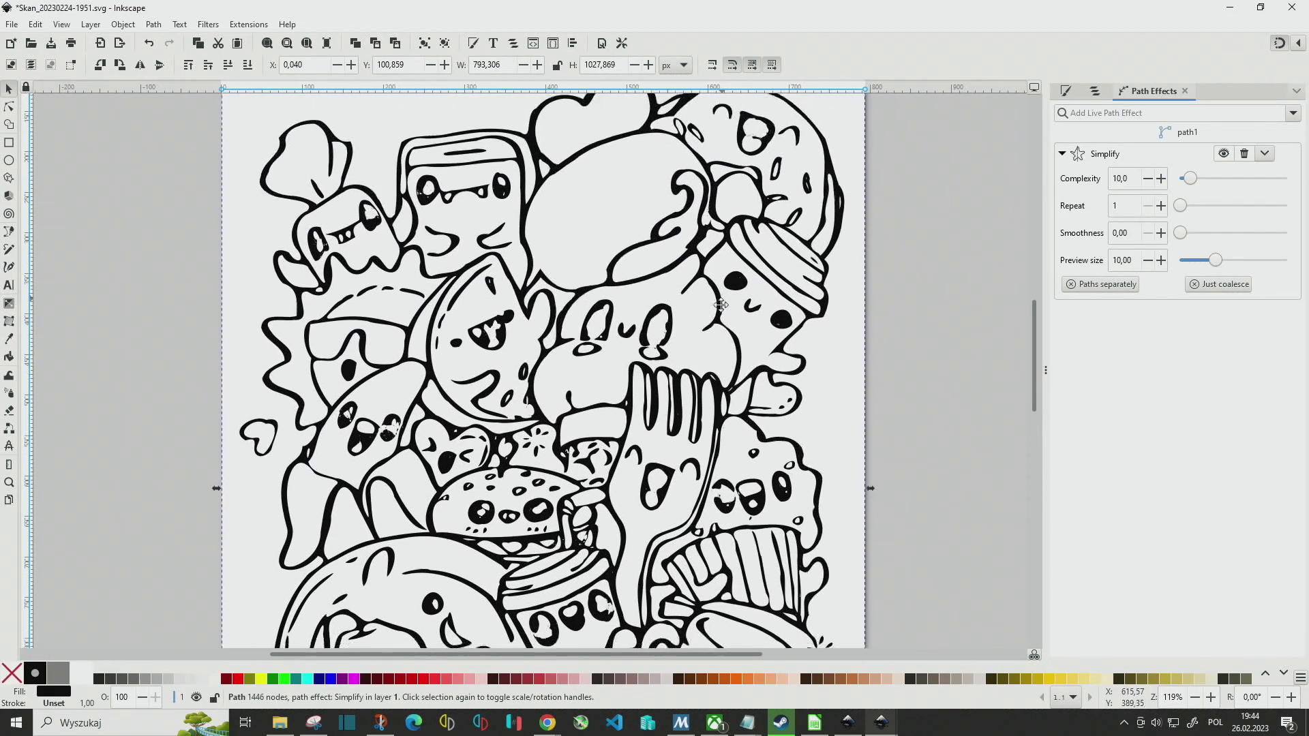
scroll(495, 233, "up", 2)
scroll(494, 234, "down", 1)
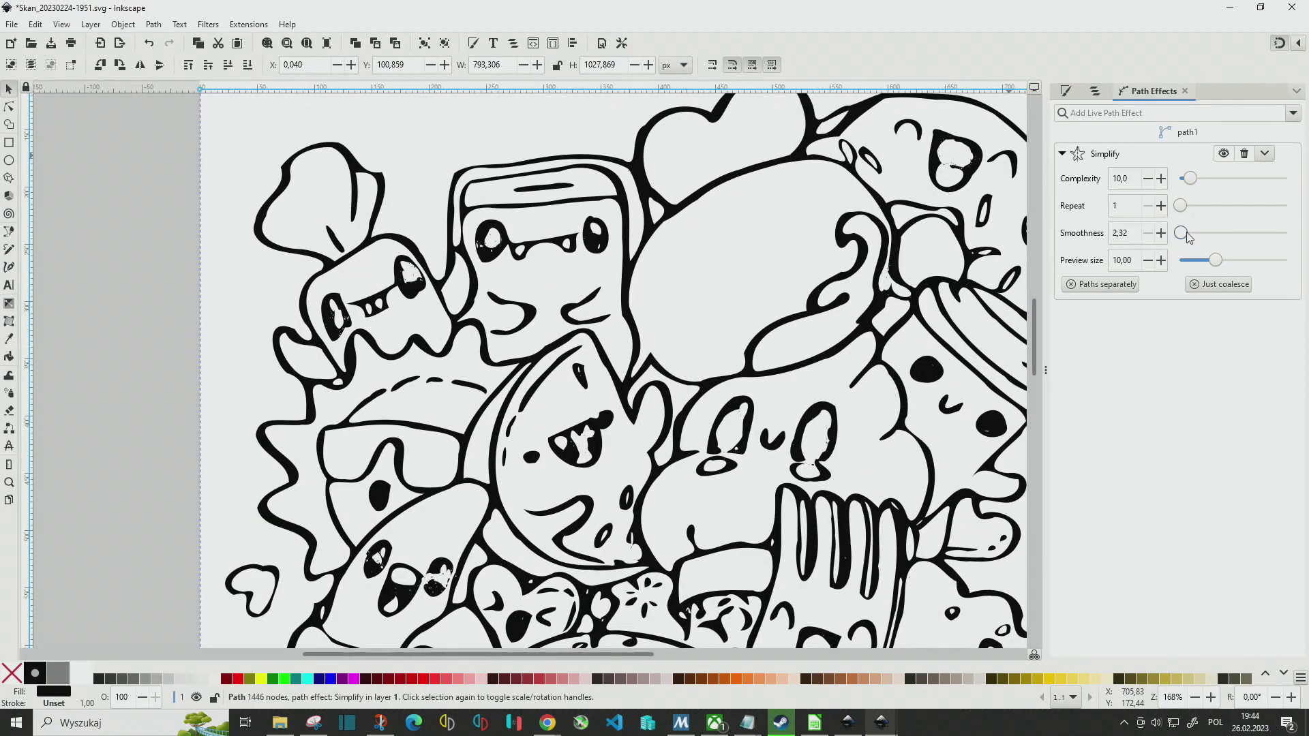
scroll(1186, 235, "up", 1)
scroll(1184, 235, "up", 1)
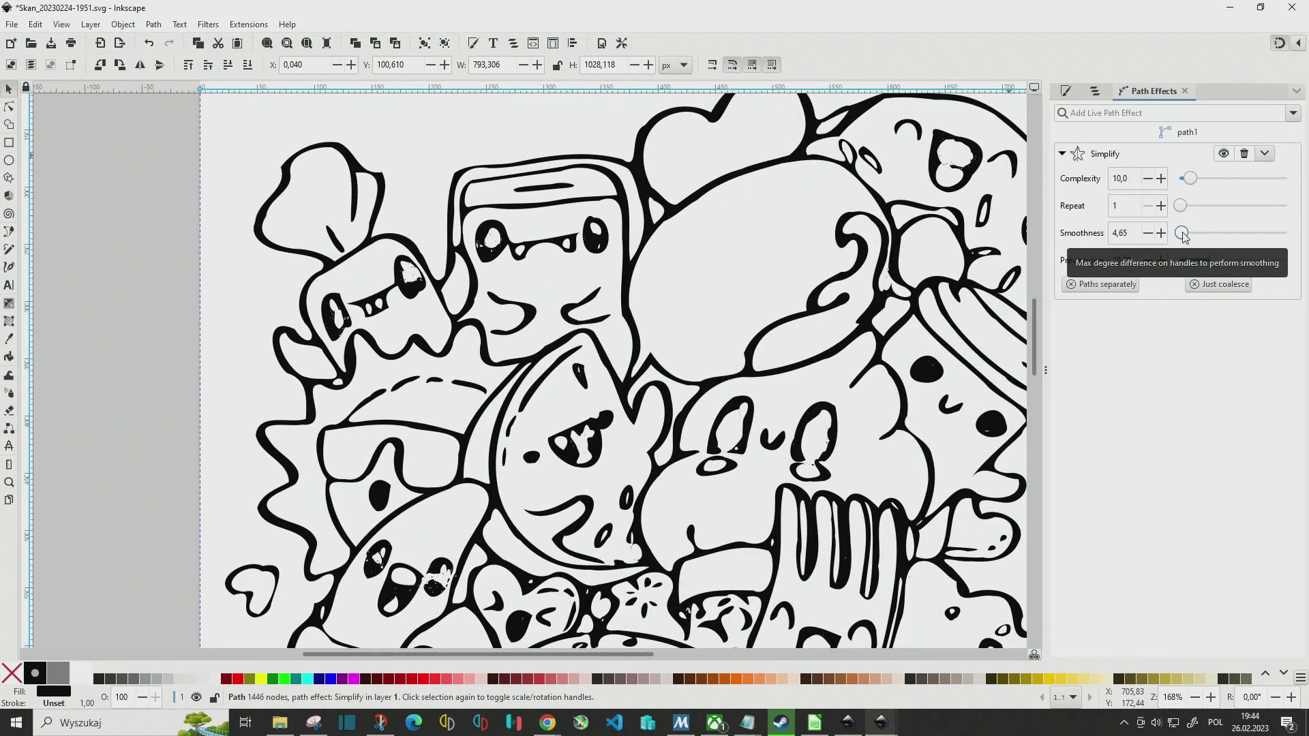
scroll(1184, 235, "up", 3)
scroll(1186, 236, "up", 3)
scroll(1190, 237, "up", 2)
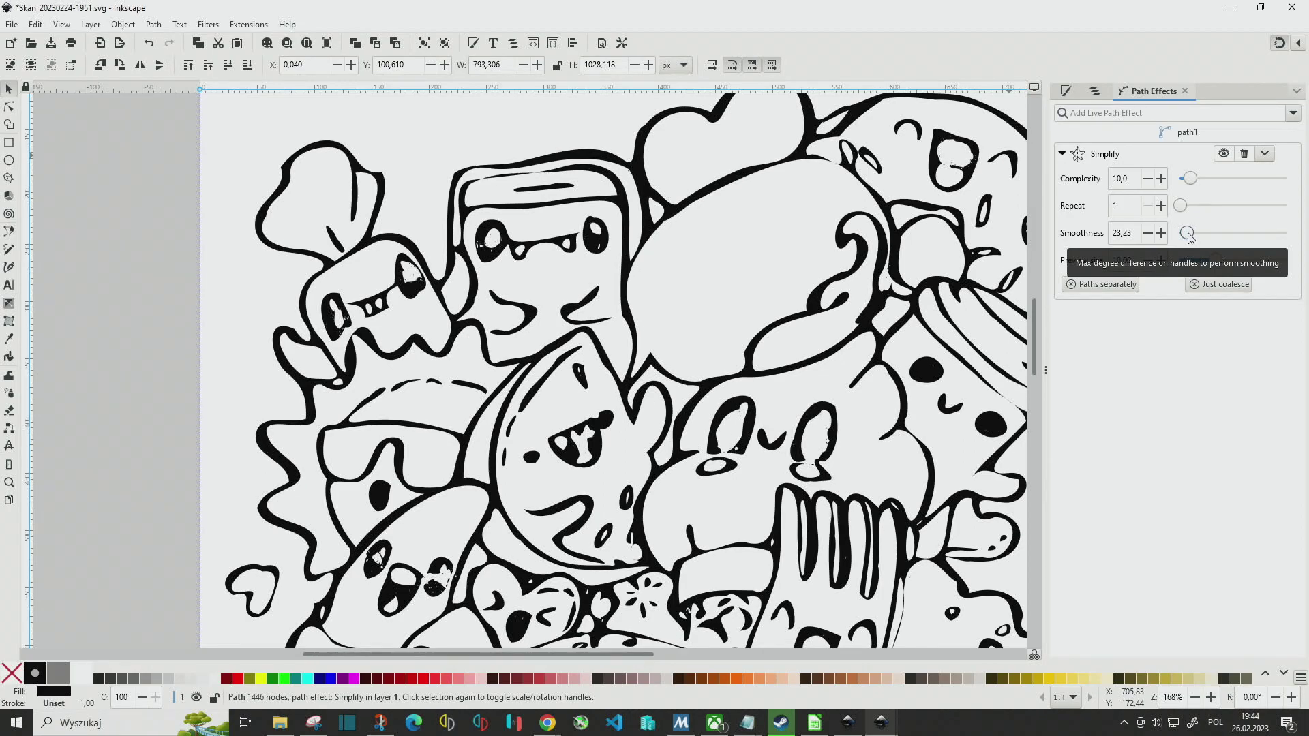
Reset smoothness to 0, raise complexity to 13, and inspect the food characters.
mouse_move(1186, 236)
left_mouse_down()
mouse_move(1167, 238)
mouse_move(1226, 236)
mouse_move(1167, 232)
left_mouse_up()
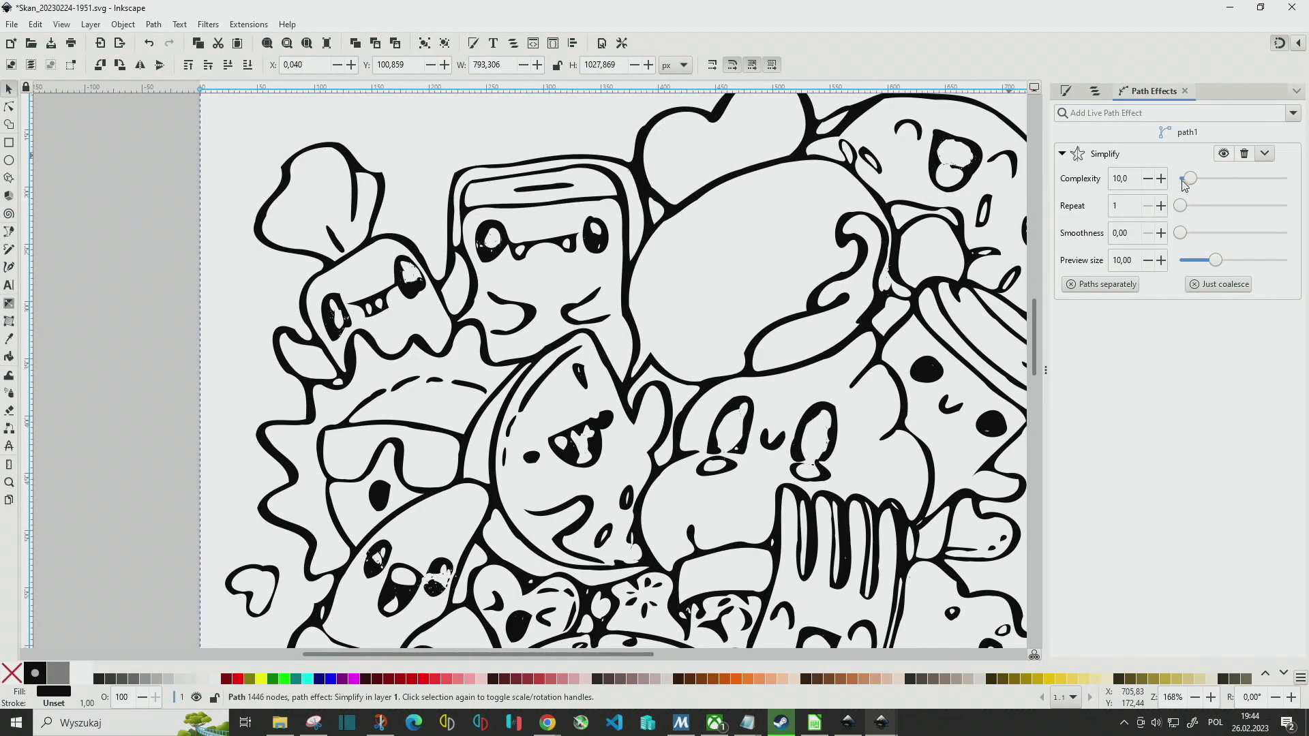
mouse_move(1190, 178)
left_mouse_down()
mouse_move(1221, 191)
mouse_move(1194, 191)
left_mouse_up()
scroll(528, 252, "right", 10)
scroll(529, 252, "down", 3)
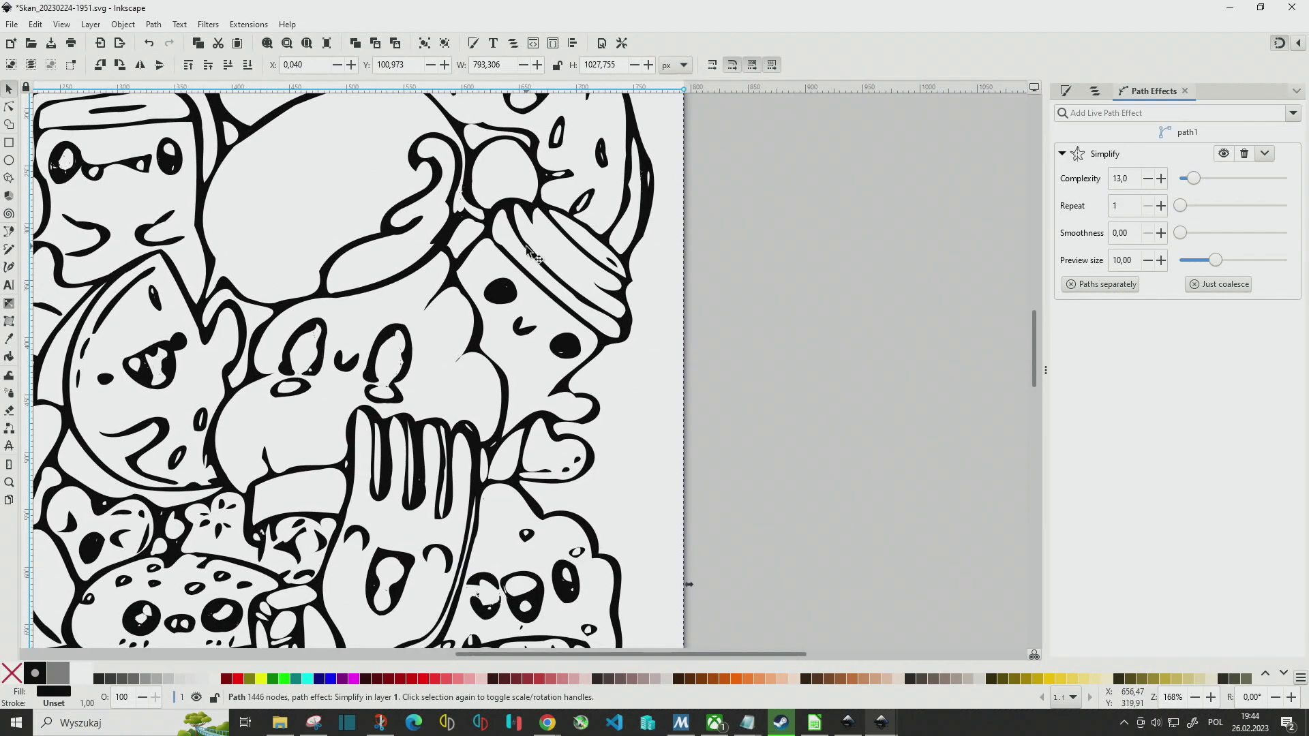
scroll(545, 310, "down", 5)
scroll(545, 310, "left", 3)
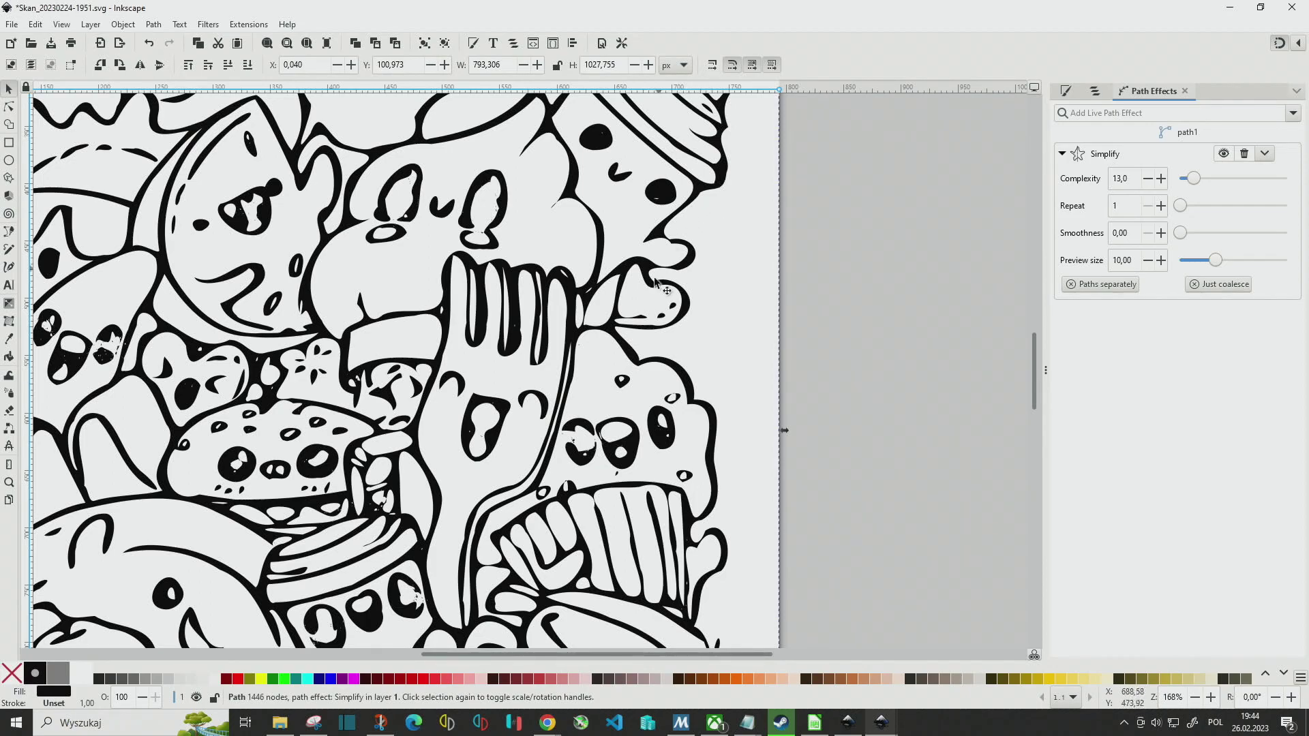
scroll(654, 281, "left", 5)
scroll(655, 282, "down", 2)
scroll(641, 266, "up", 3)
scroll(640, 266, "right", 2)
scroll(630, 250, "up", 2)
scroll(631, 249, "right", 2)
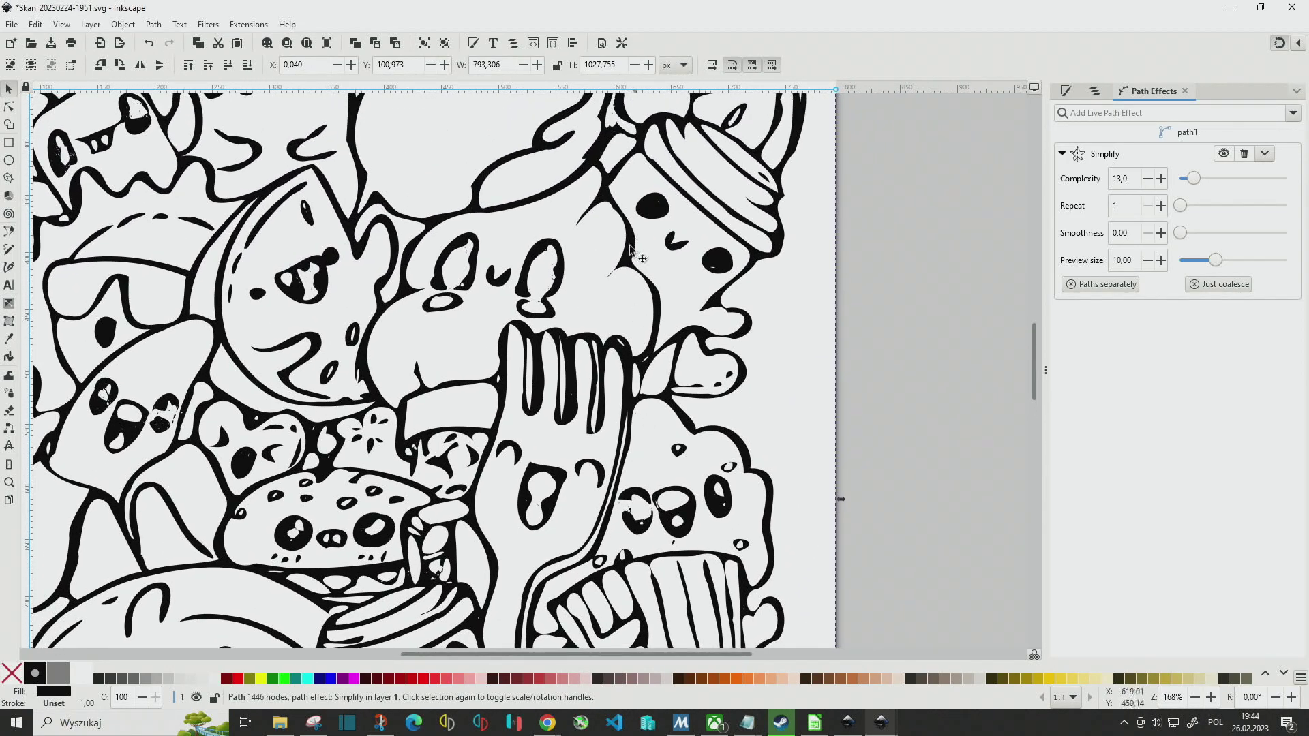
scroll(631, 249, "right", 3)
scroll(631, 250, "up", 2)
scroll(631, 250, "up", 3)
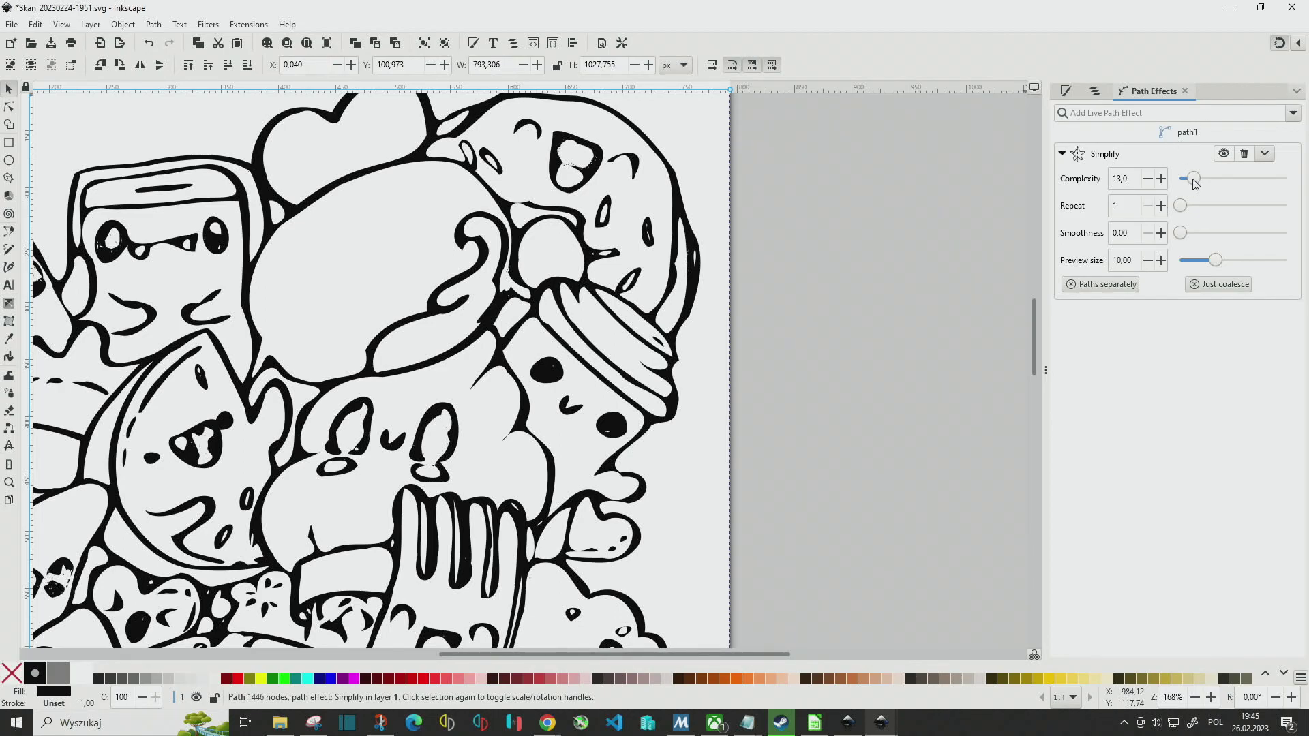
Lower complexity to about 8.5, set repeat to 2, and increase smoothness.
left_click_drag(1193, 179, 1188, 180)
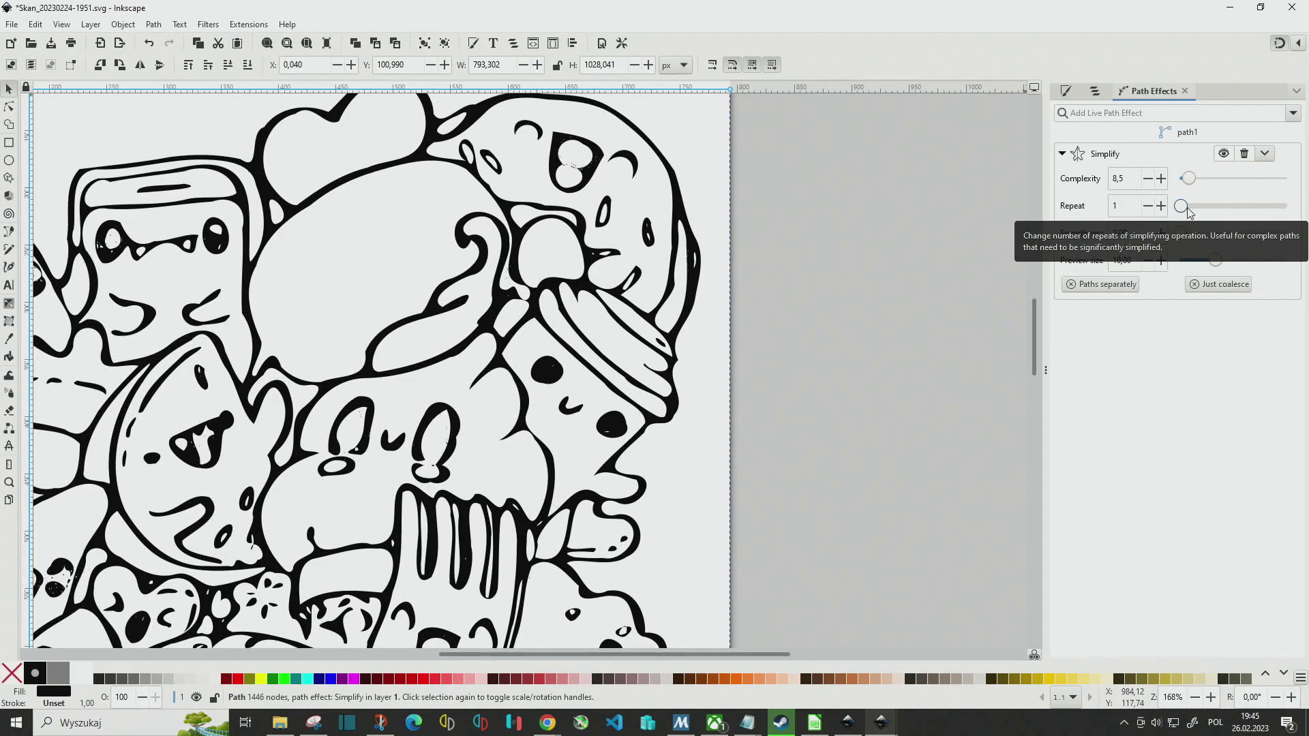
left_click(1160, 205)
scroll(796, 284, "up", 2)
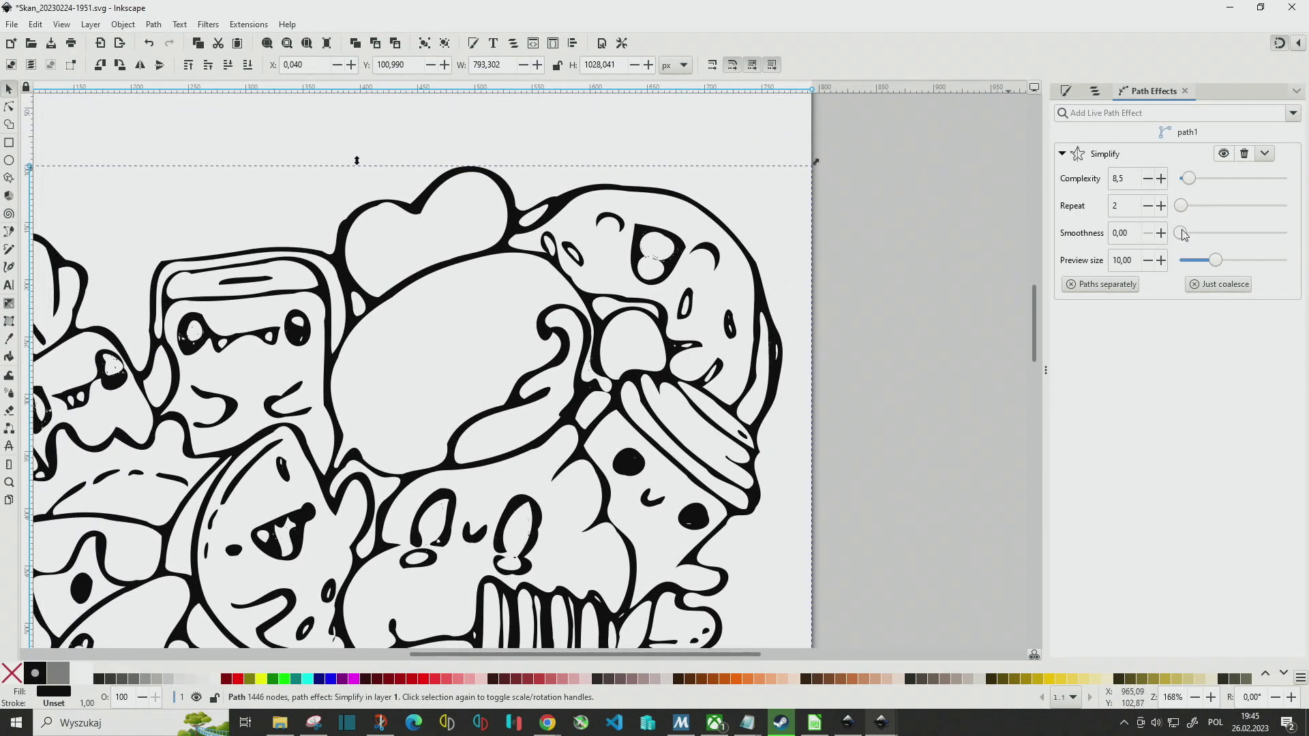
left_click_drag(1181, 233, 1177, 233)
scroll(417, 341, "up", 3, "ctrl")
scroll(773, 341, "down", 1, "ctrl")
scroll(688, 266, "up", 3)
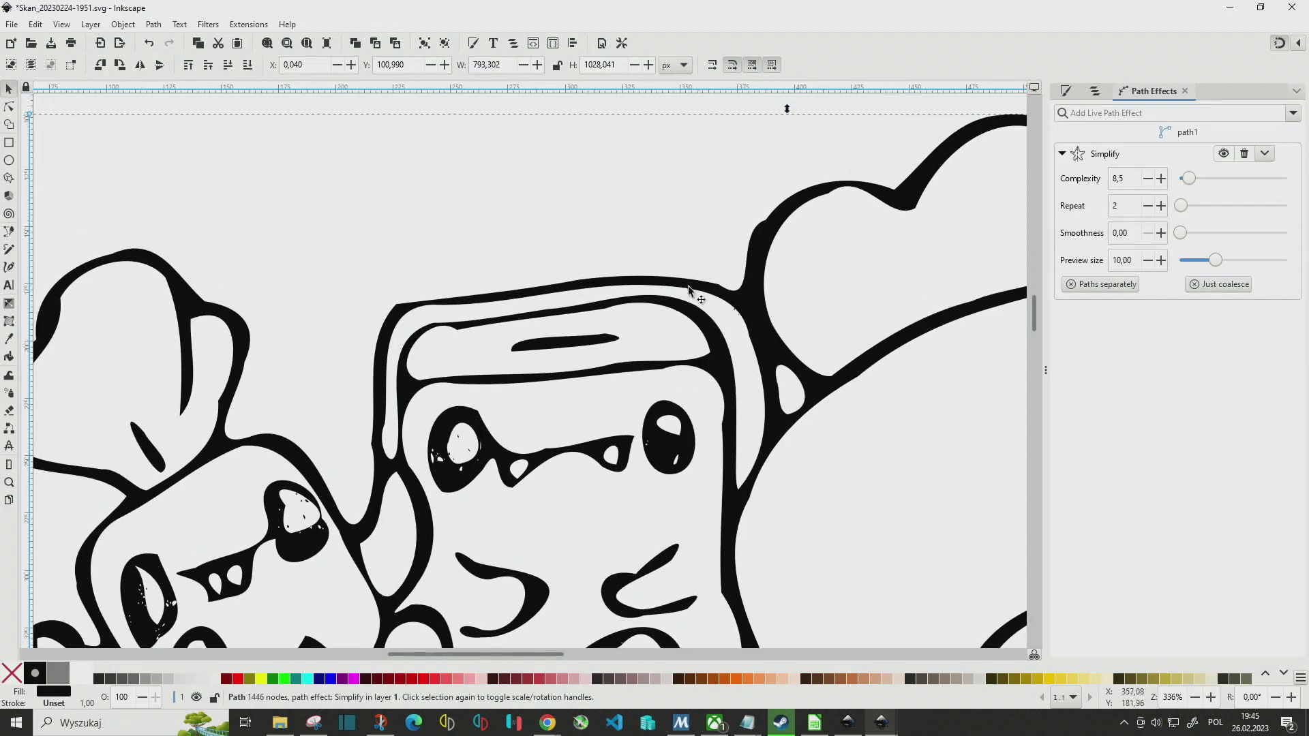
scroll(599, 359, "right", 4)
scroll(600, 360, "up", 3)
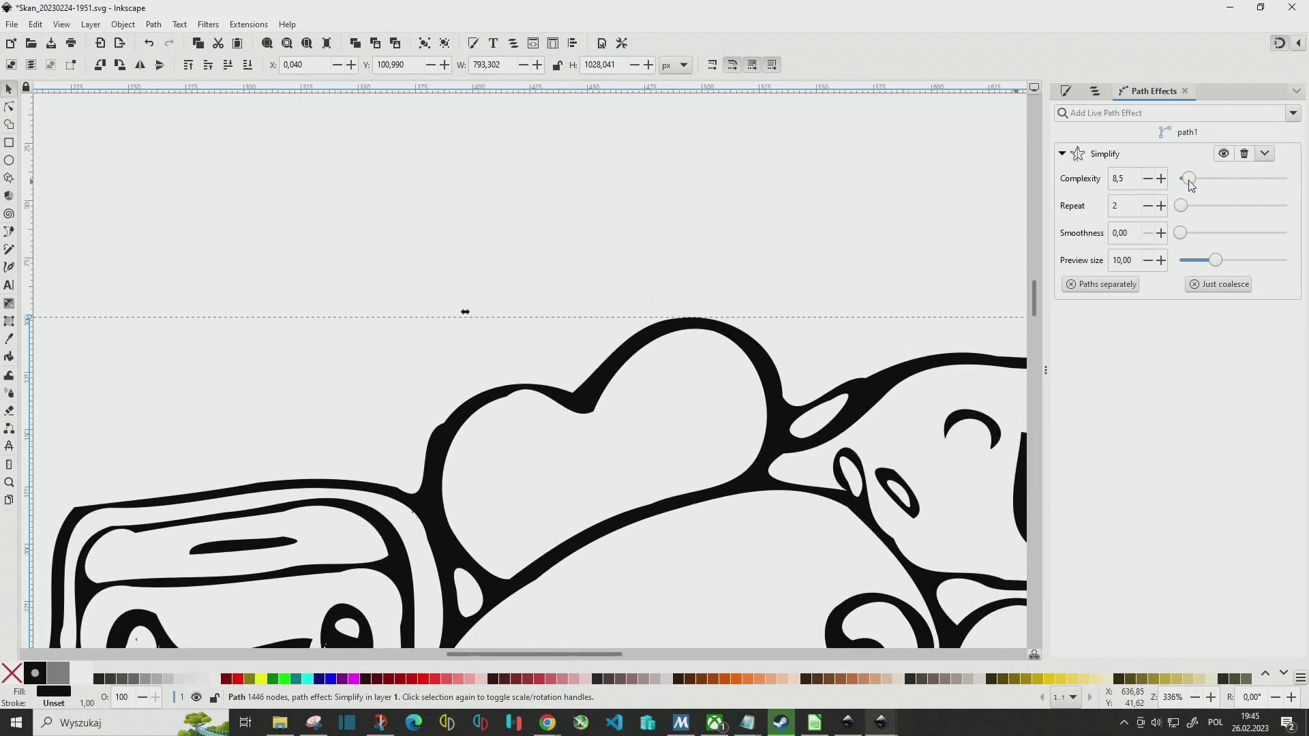
Drop complexity to 5.3, then deselect and reselect the doodle path.
left_click_drag(1188, 178, 1180, 191)
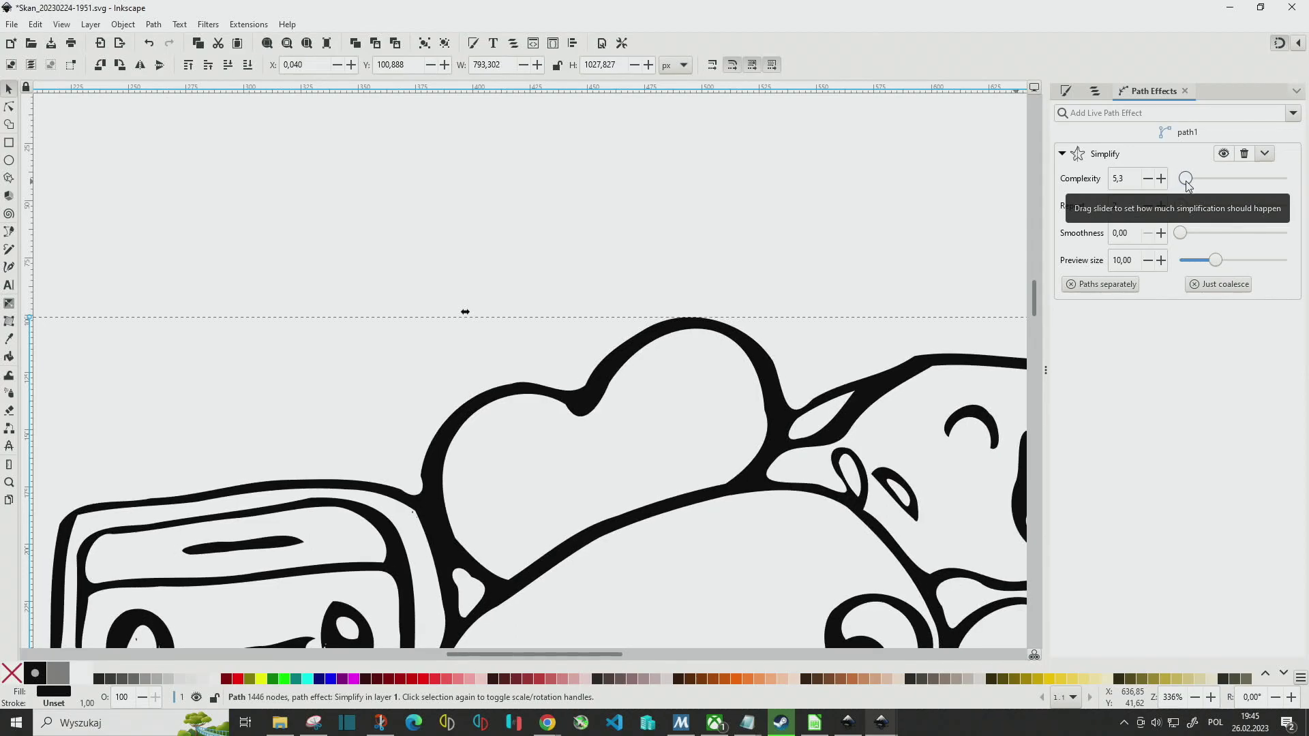
scroll(691, 218, "down", 2, "ctrl")
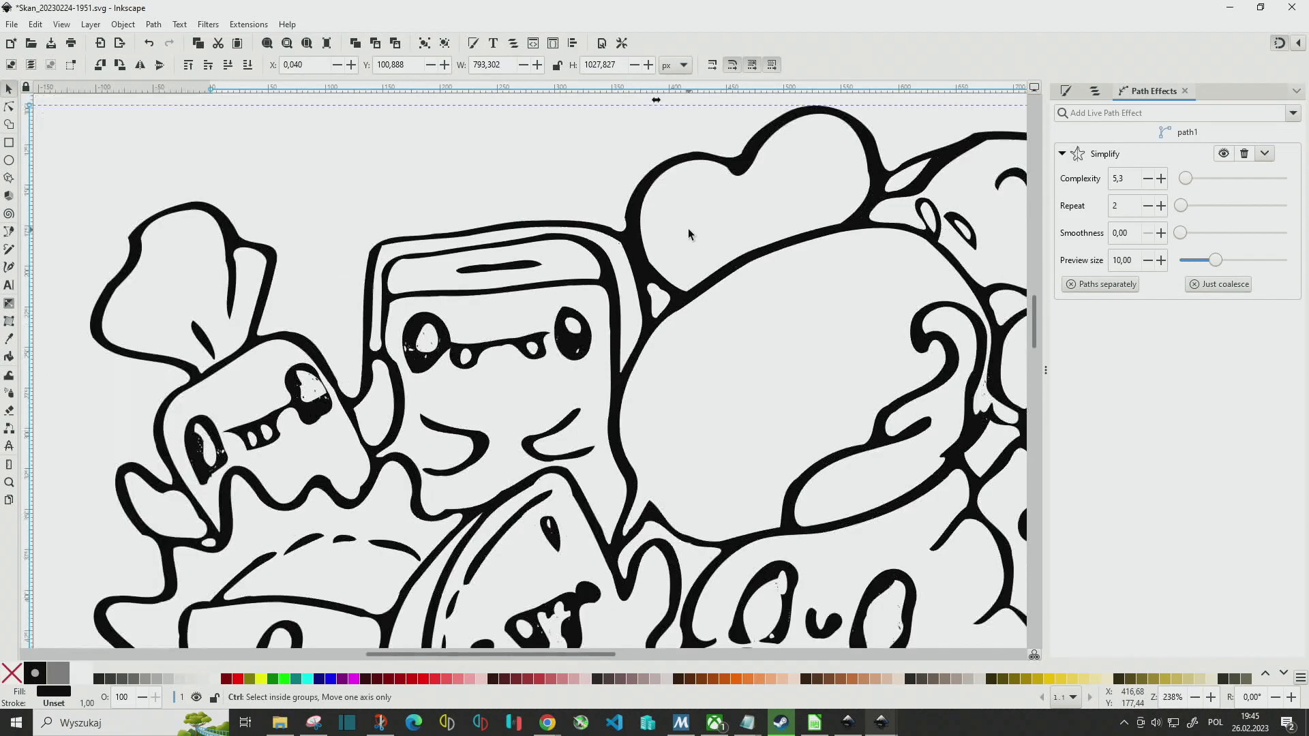
scroll(505, 208, "right", 5)
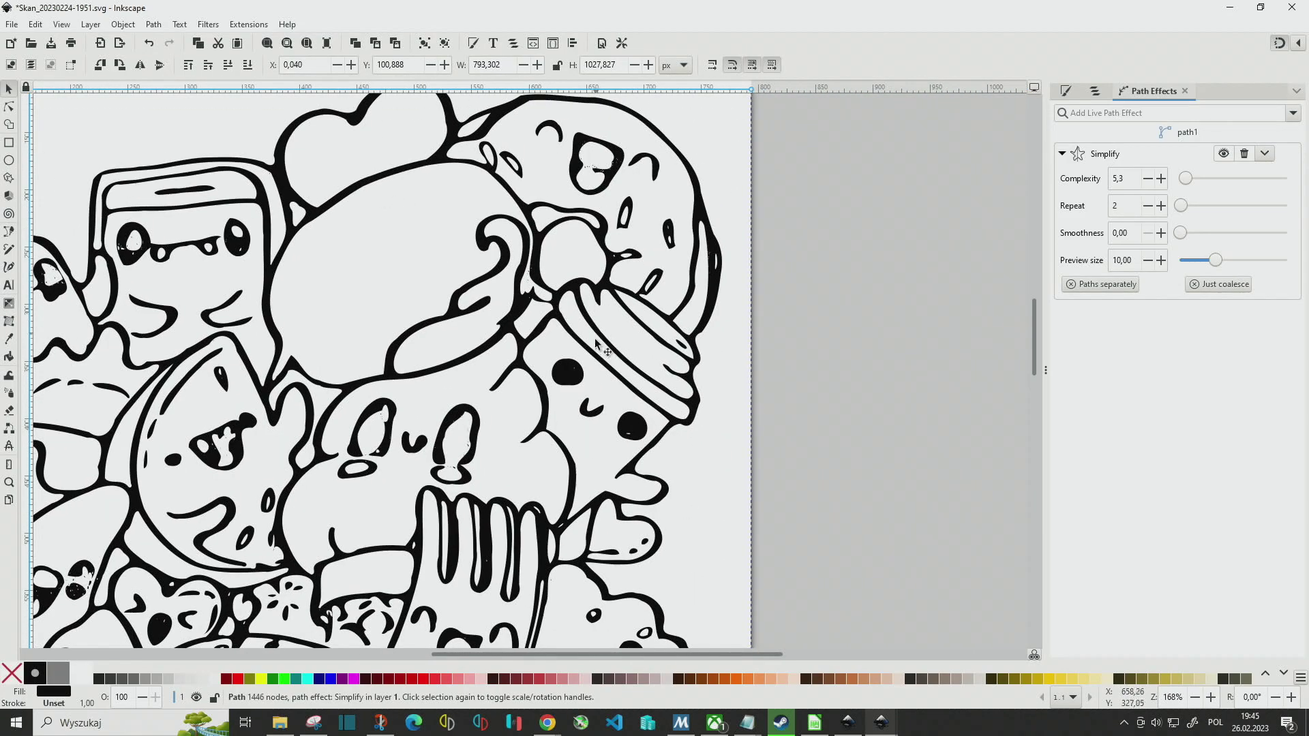
left_click(812, 326)
left_click(476, 351)
Zoom in and pan around to inspect the simplified doodle path up close.
scroll(590, 386, "up", 2, "ctrl")
scroll(633, 380, "up", 2, "ctrl")
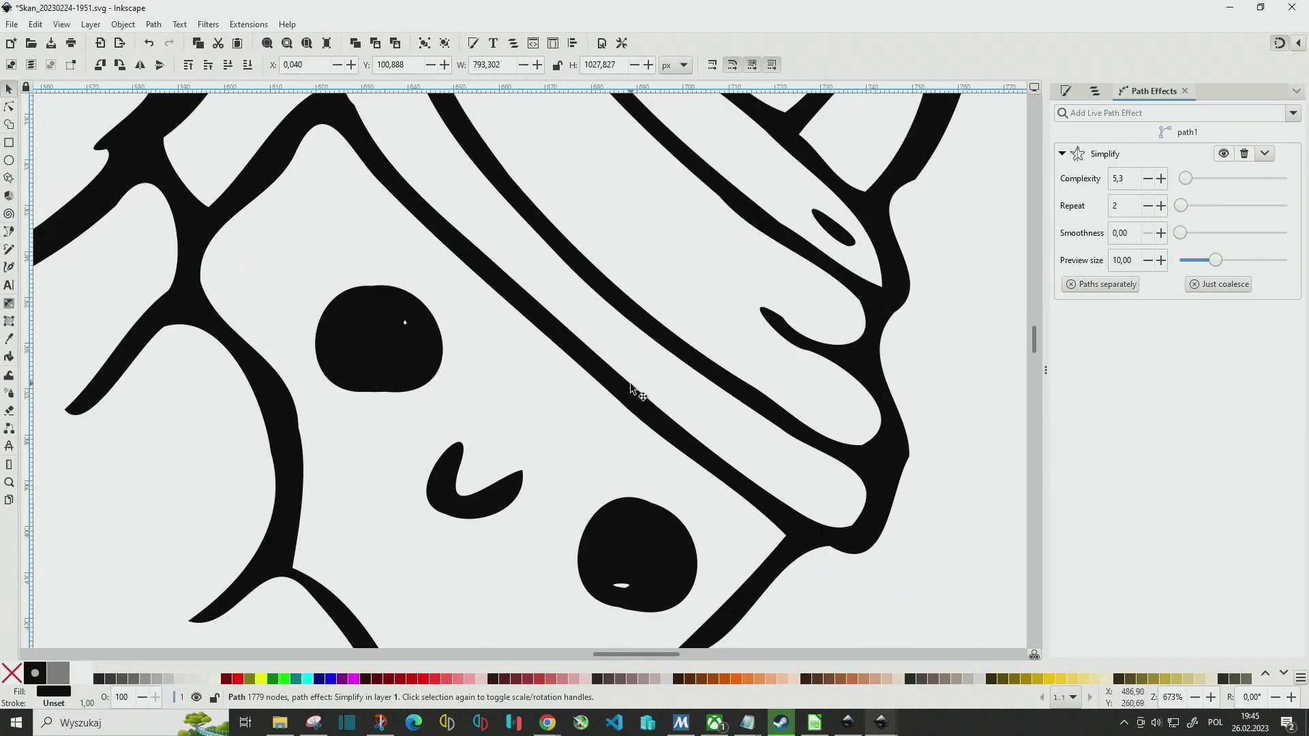
scroll(634, 368, "down", 5, "ctrl")
scroll(635, 345, "up", 1, "ctrl")
scroll(635, 345, "down", 1, "ctrl")
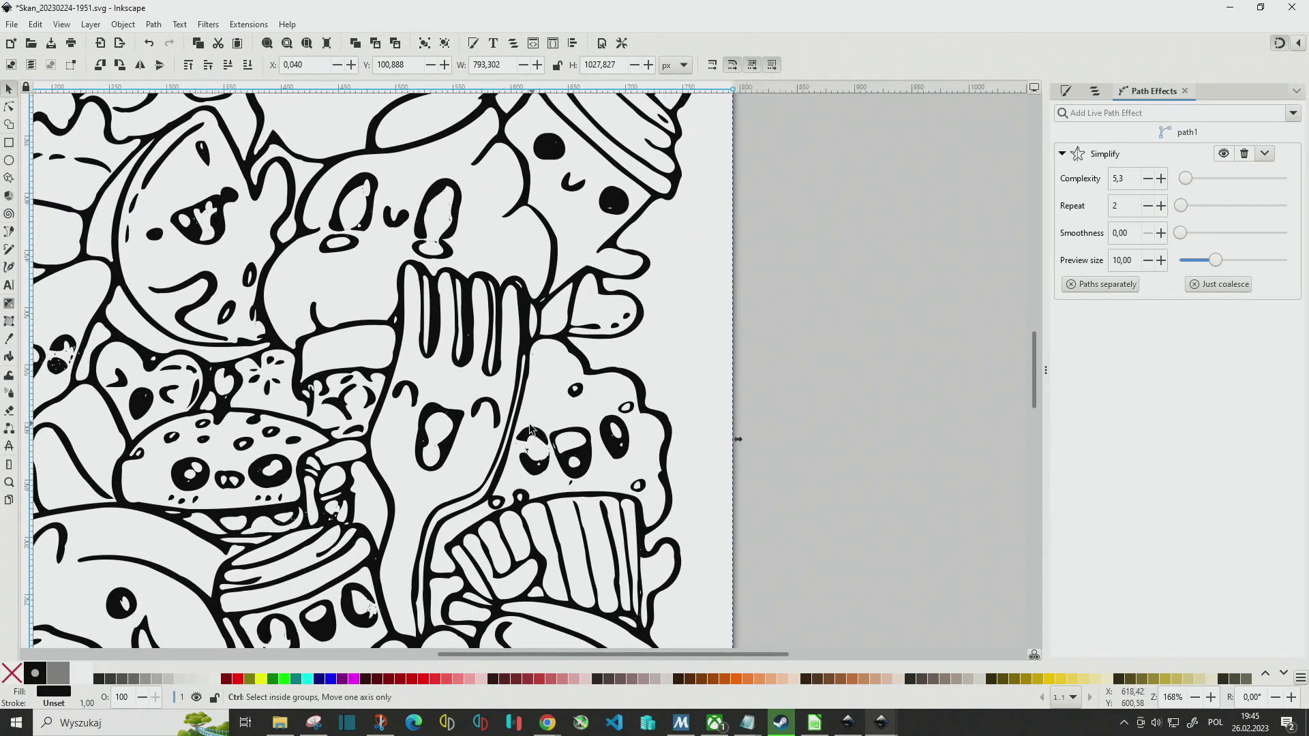
scroll(529, 374, "up", 4, "ctrl")
scroll(528, 374, "down", 2)
scroll(529, 374, "down", 3)
scroll(529, 375, "right", 2)
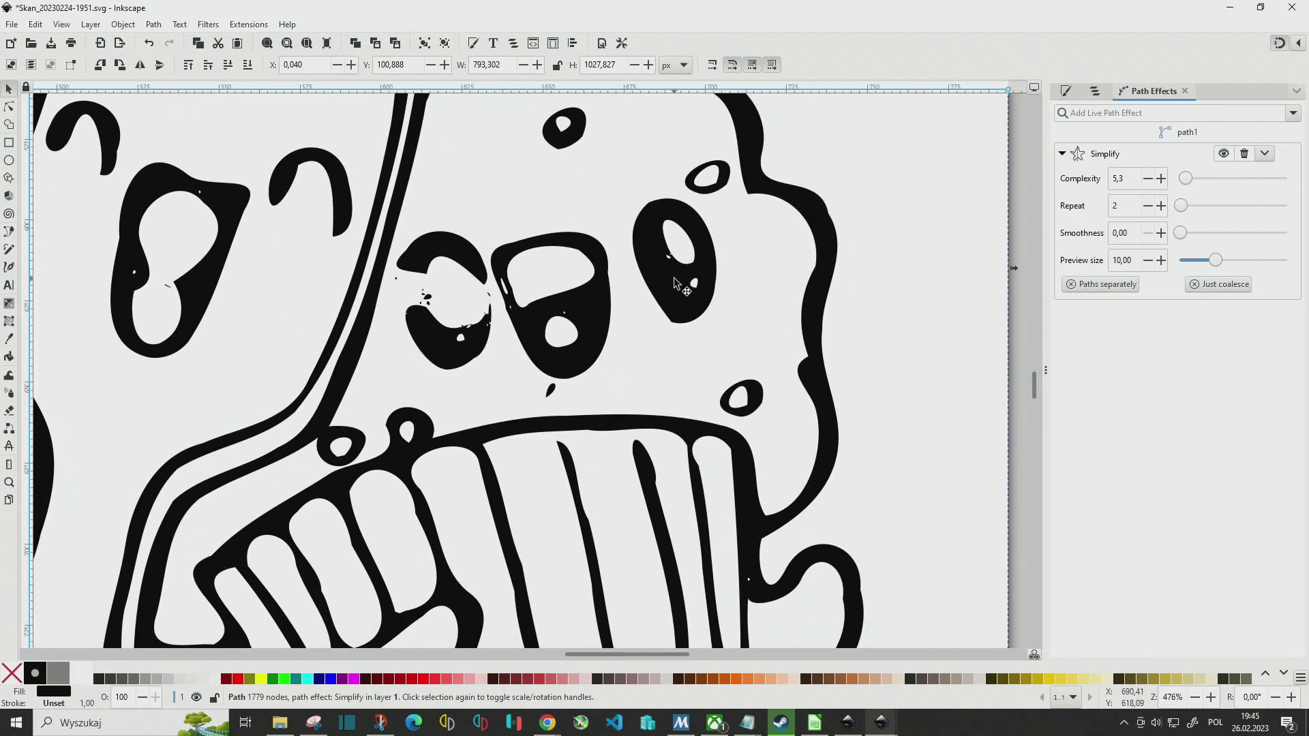
scroll(682, 290, "down", 1, "ctrl")
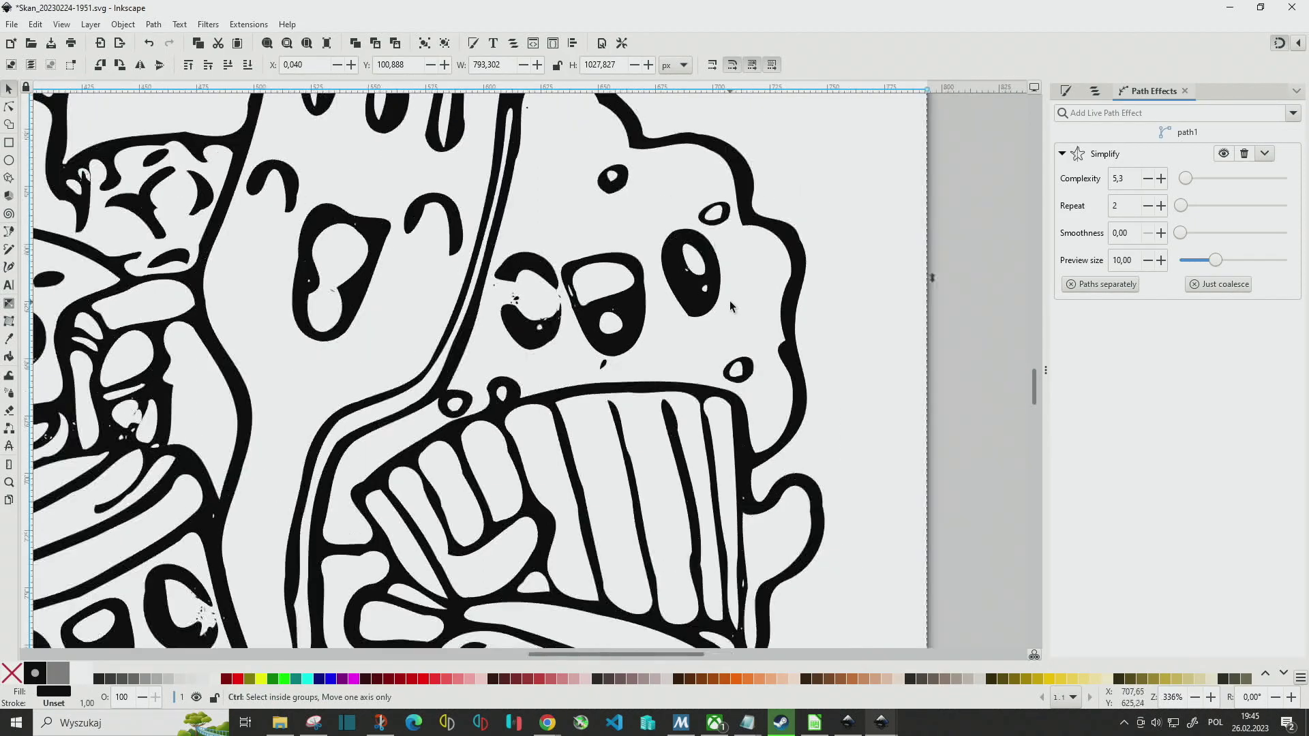
scroll(682, 290, "down", 2, "ctrl")
scroll(743, 343, "down", 3)
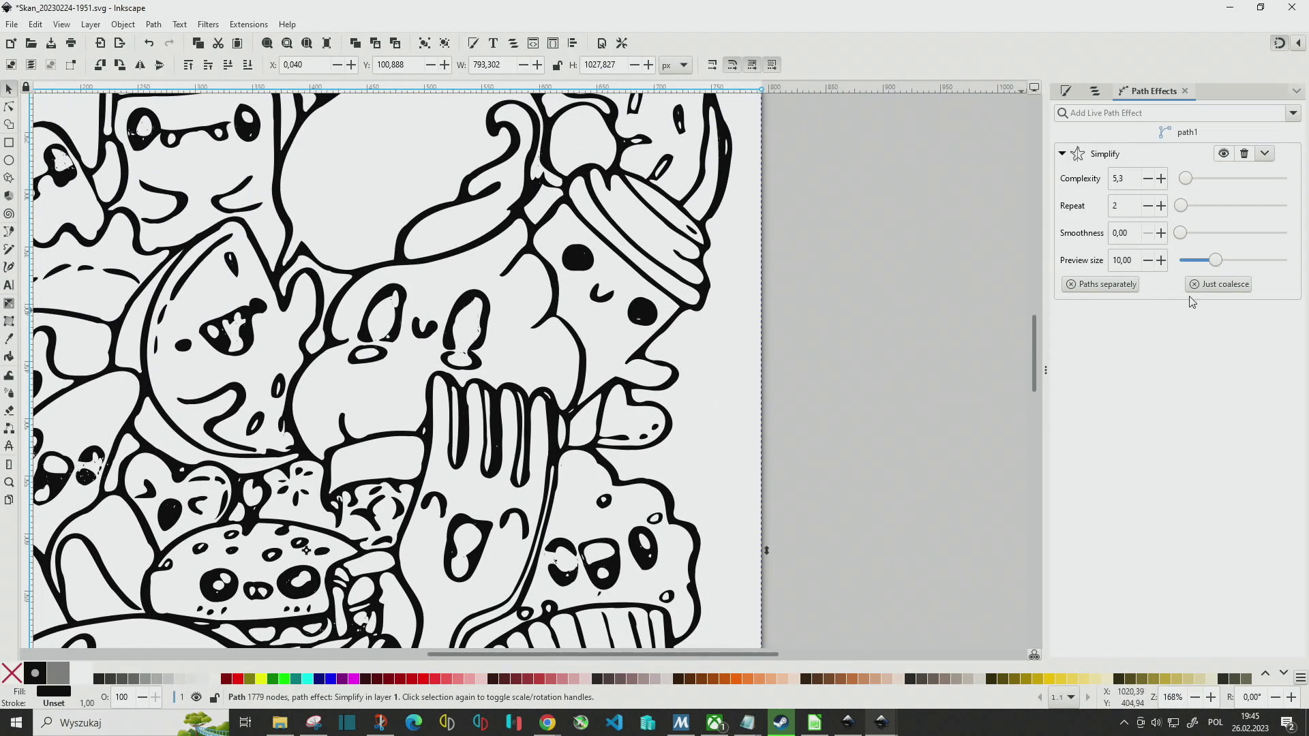
Enable Paths separately and compare by deselecting and reselecting the path twice.
left_click(1132, 289)
left_click(754, 376)
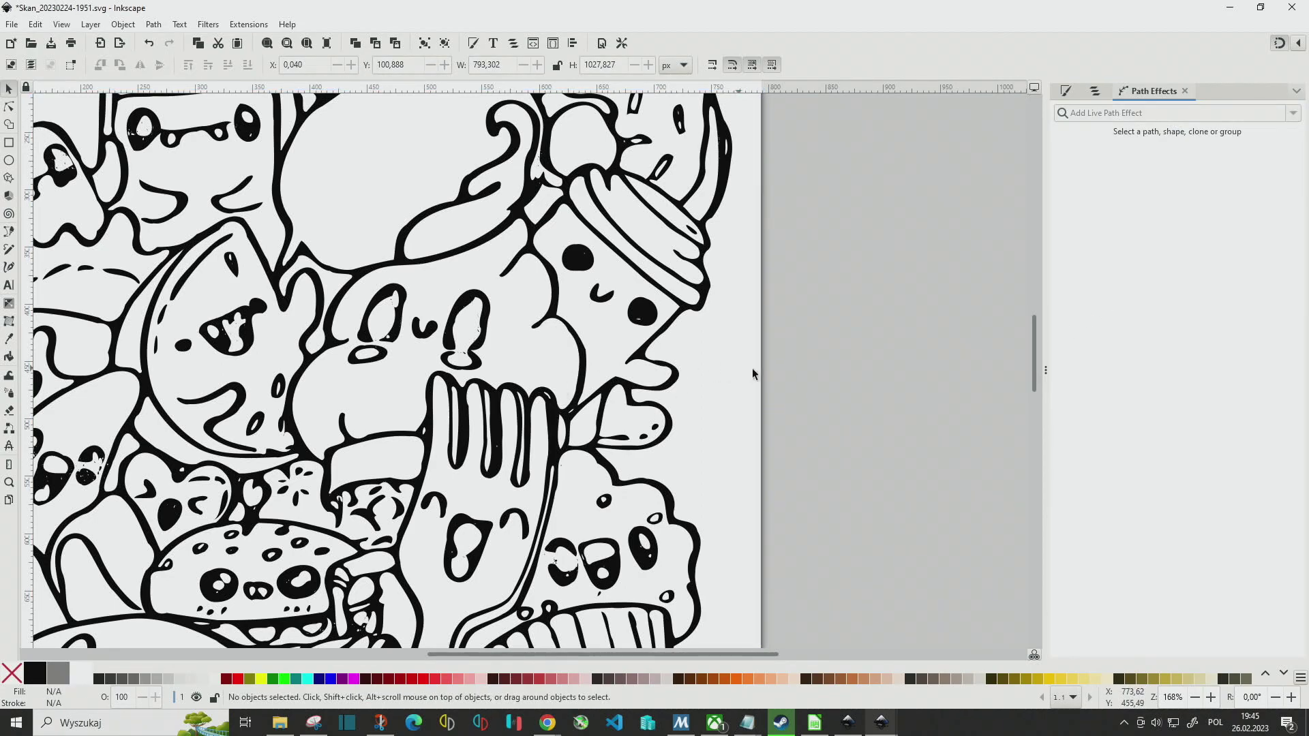
left_click(579, 372)
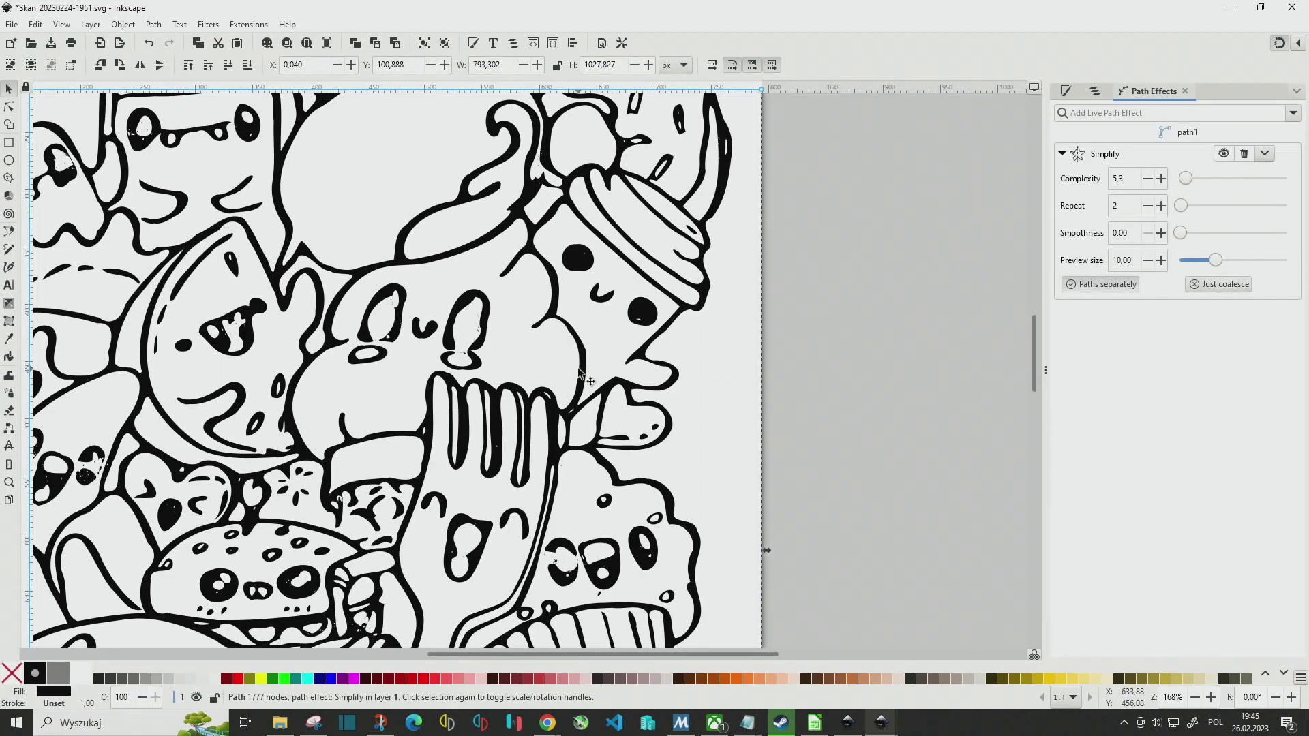
left_click(886, 337)
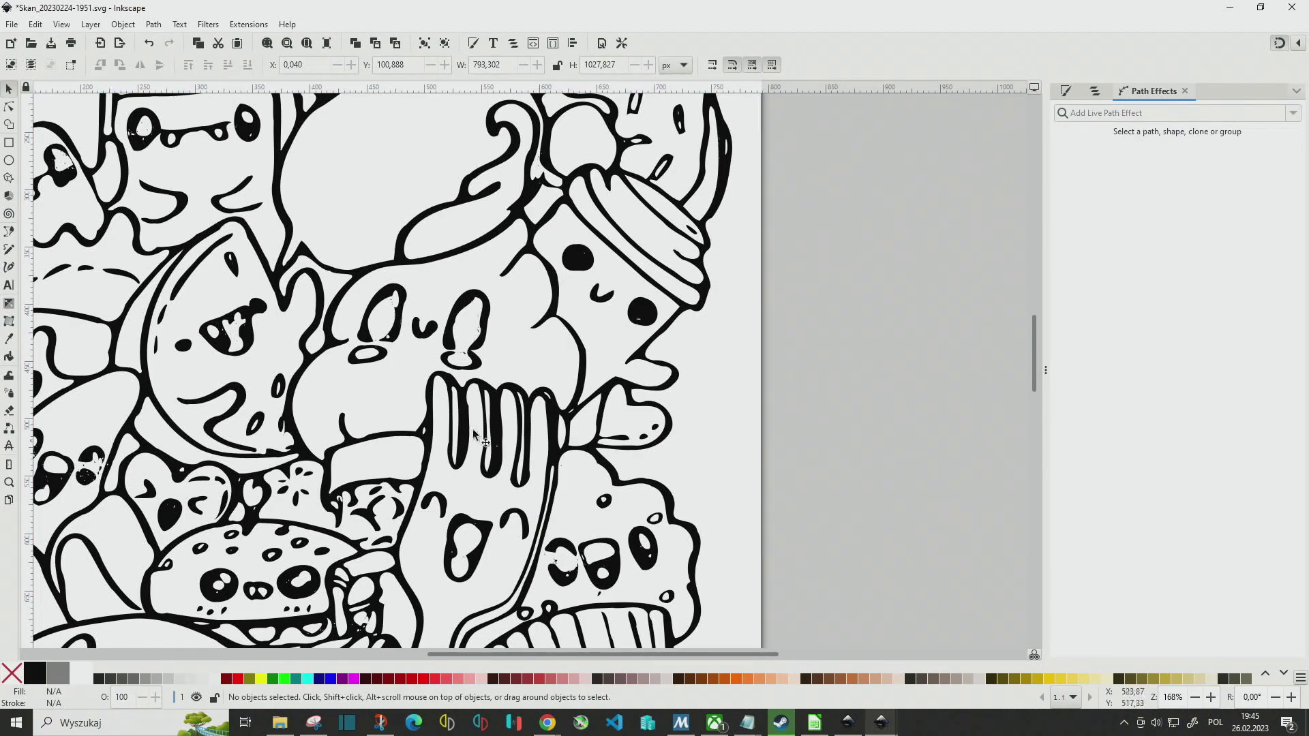
left_click(501, 431)
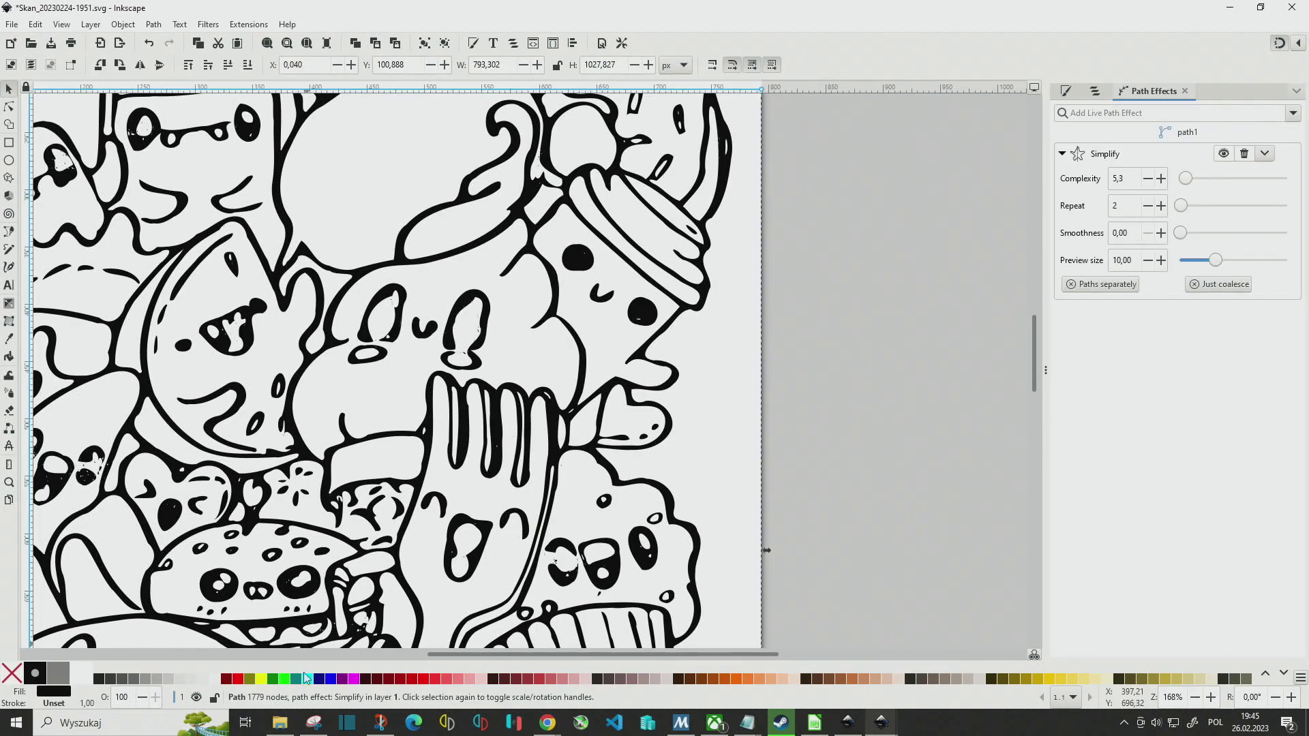
Begin opening another scanned doodle file from the File menu.
scroll(766, 297, "down", 10)
scroll(766, 298, "down", 3)
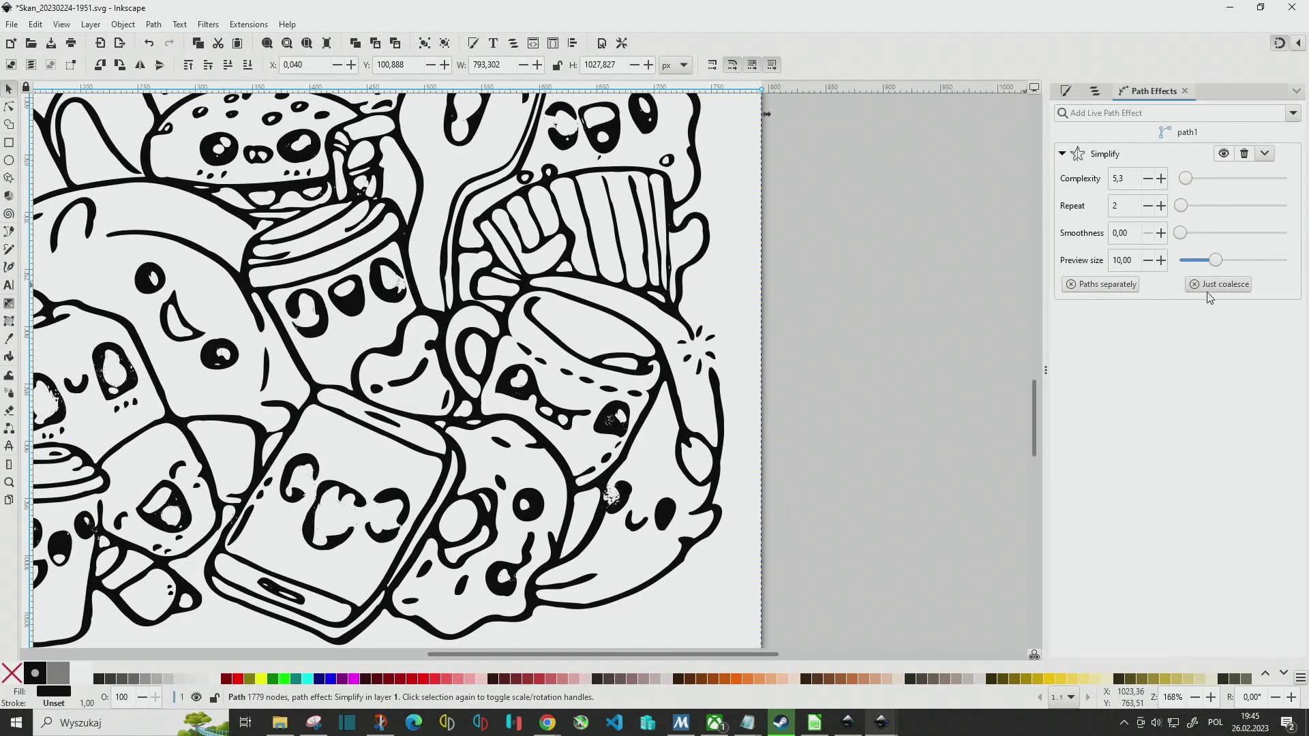
left_click(31, 43)
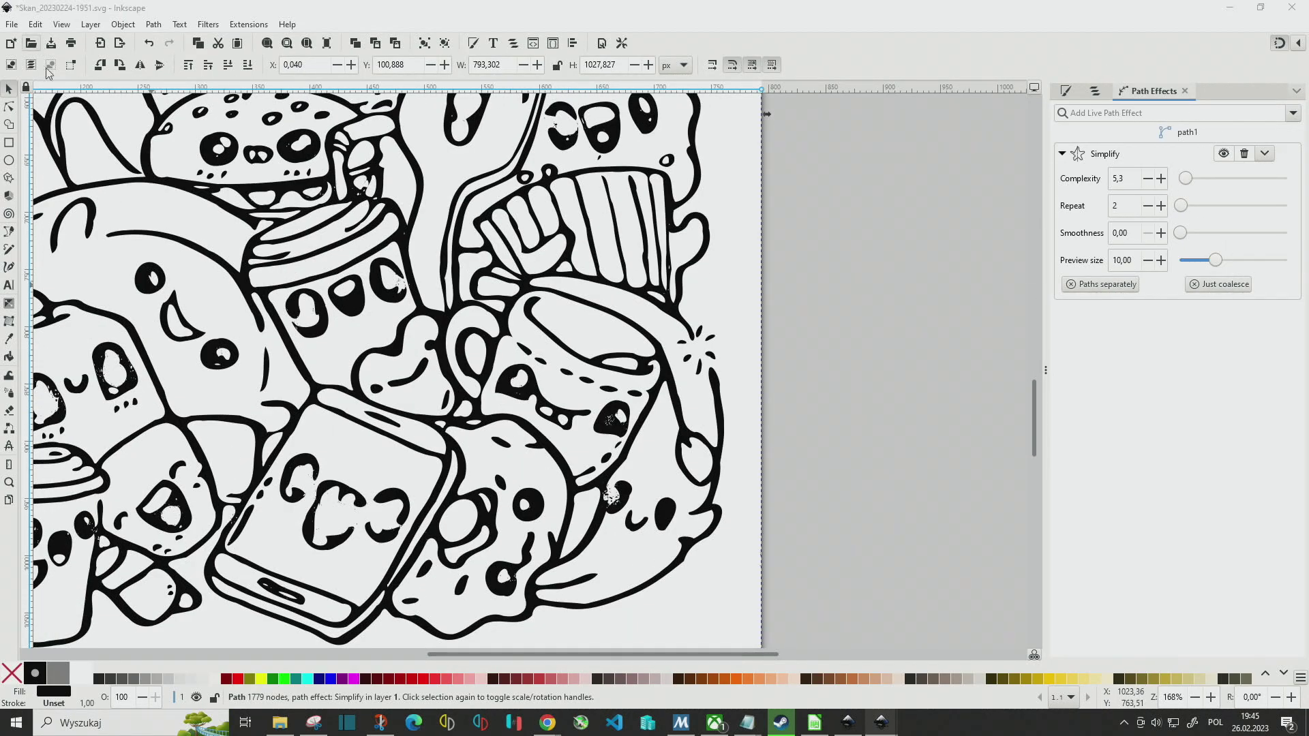
Open the next scanned doodle SVG and select its traced path.
double_click(417, 201)
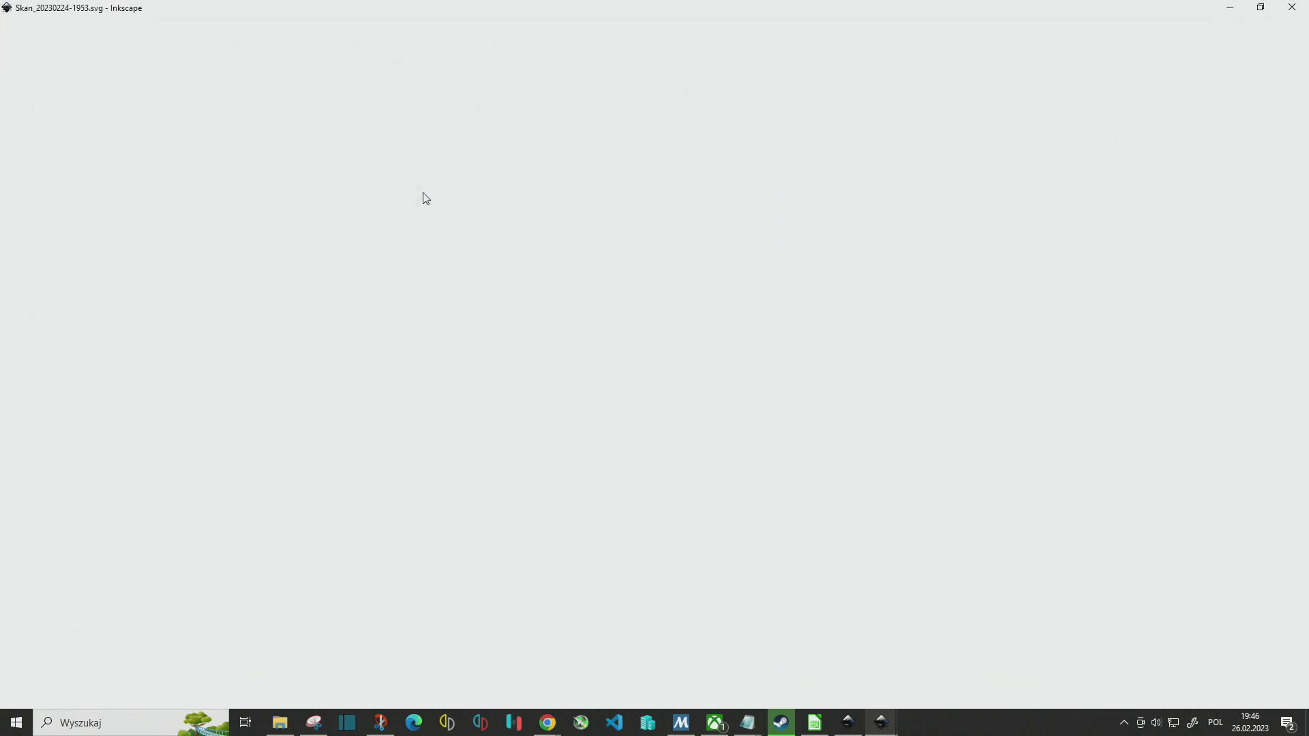
scroll(546, 368, "down", 5)
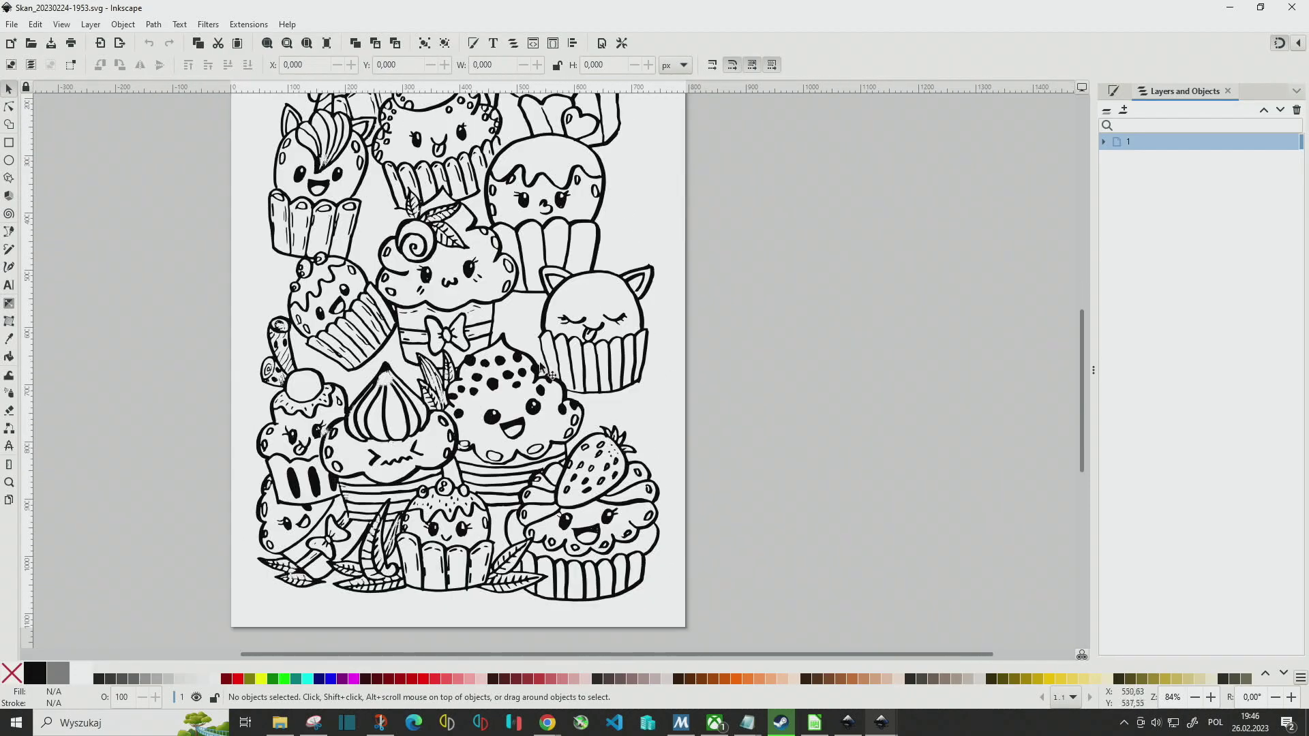
left_click(574, 359)
scroll(574, 359, "up", 2, "ctrl")
scroll(574, 359, "up", 2, "ctrl")
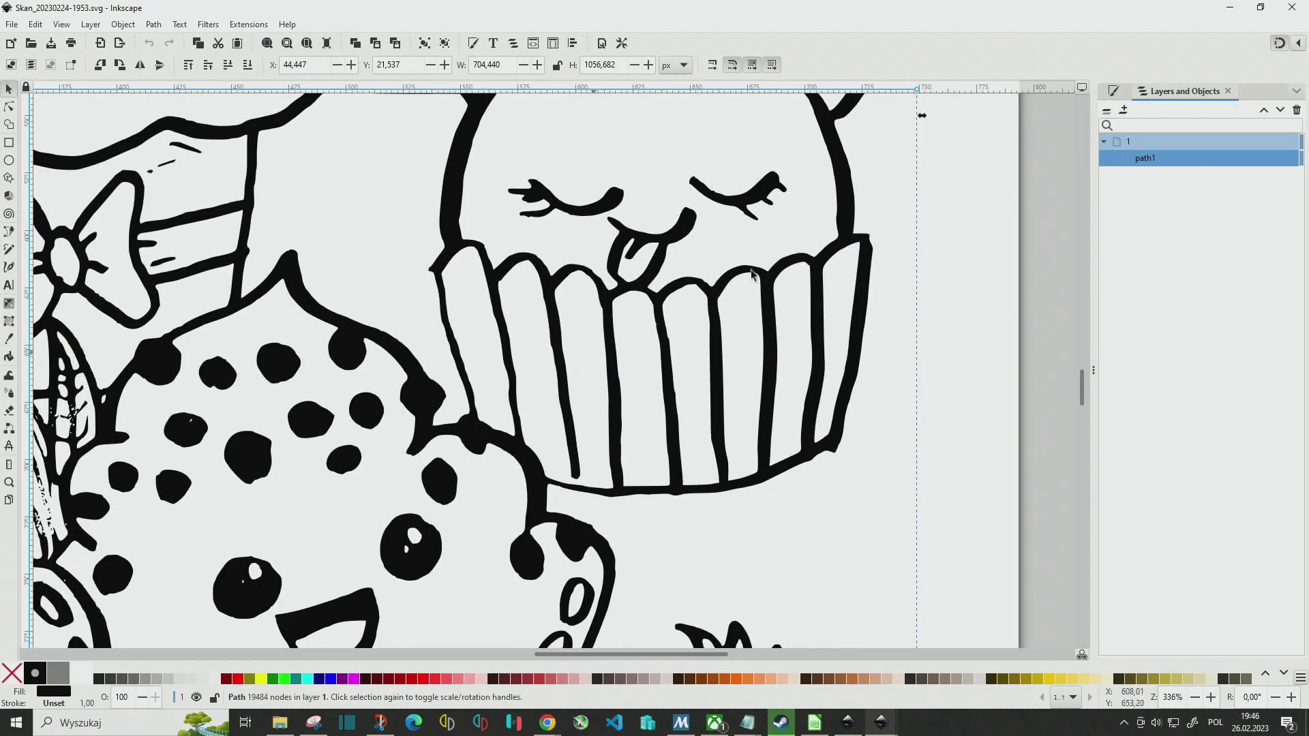
Add a Simplify path effect and raise its complexity to 20 with the mouse wheel.
left_click(125, 27)
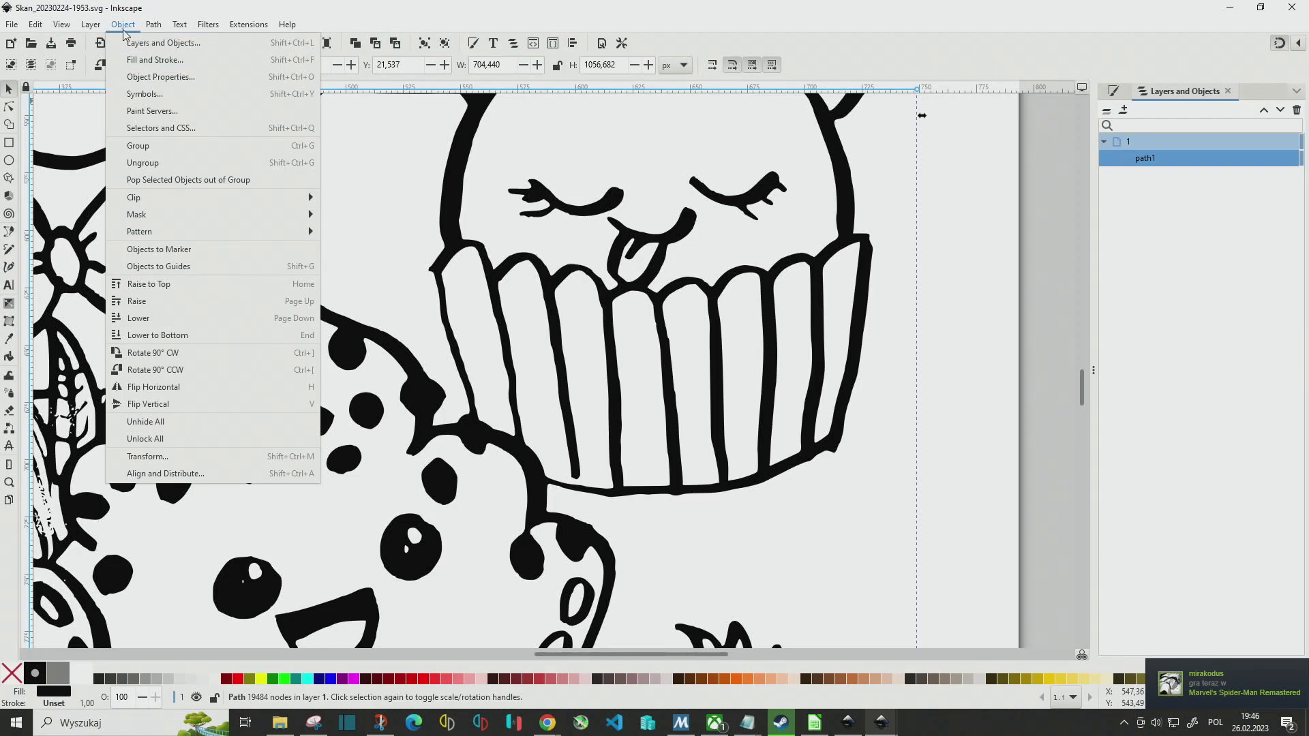
key("Escape")
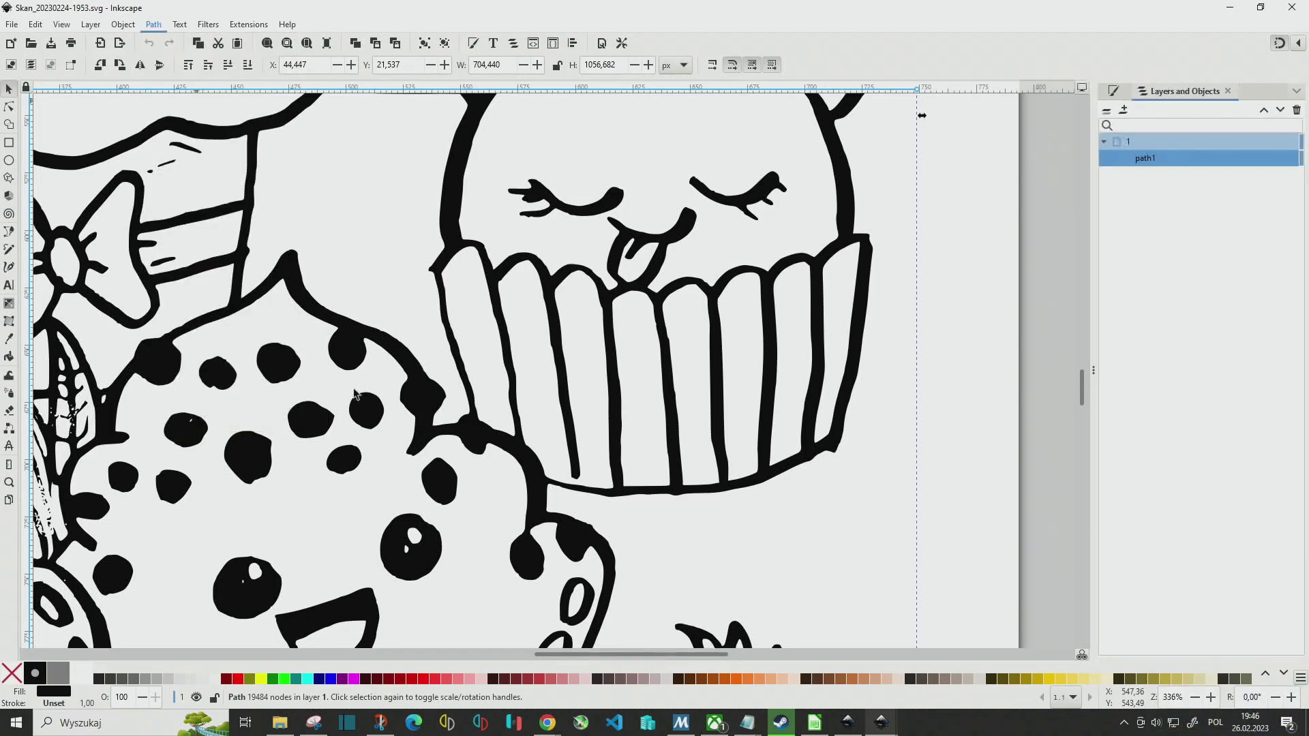
type("s")
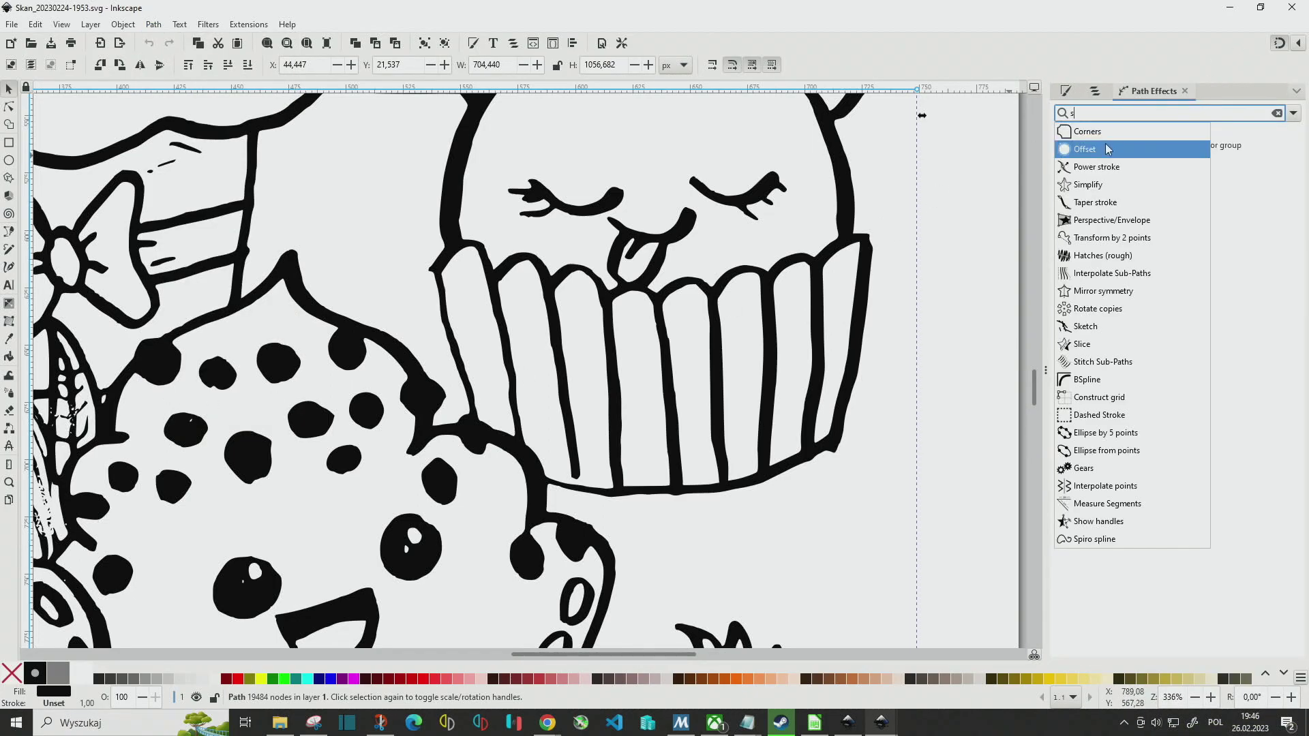
left_click(1091, 184)
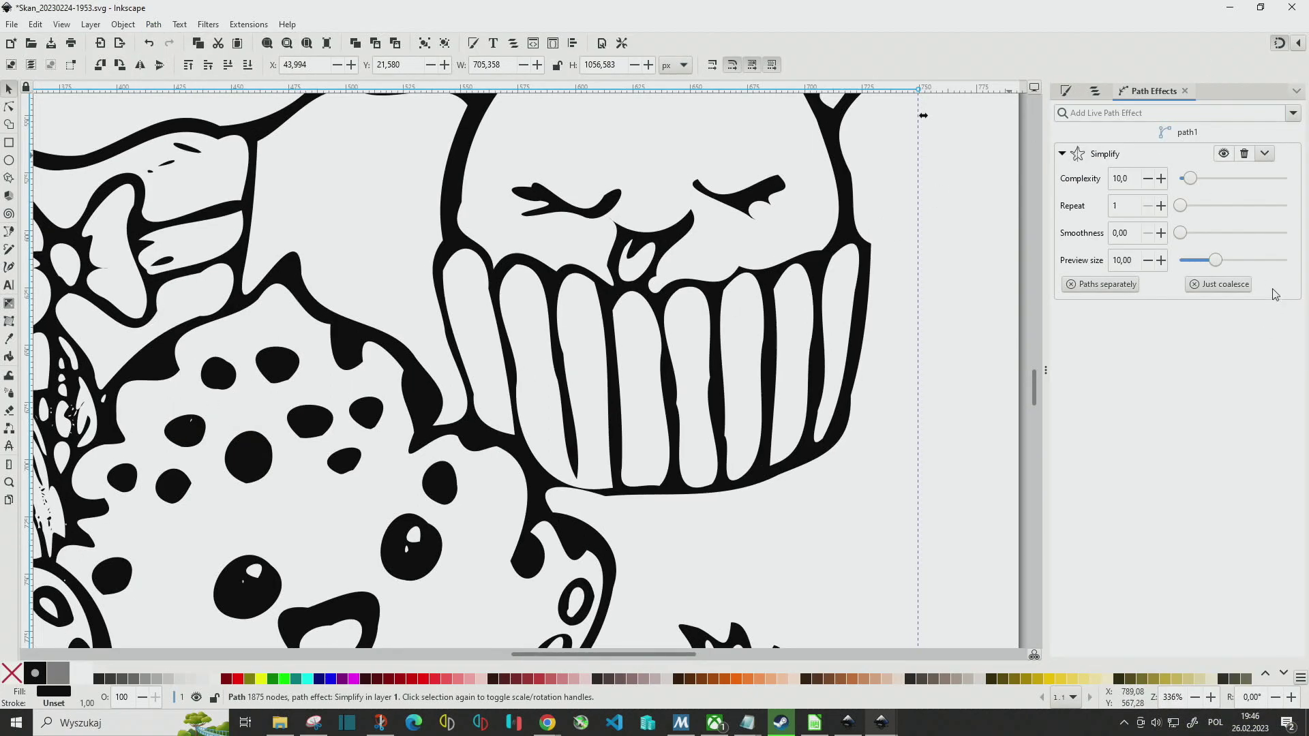
left_click(1116, 180)
scroll(1115, 180, "up", 1)
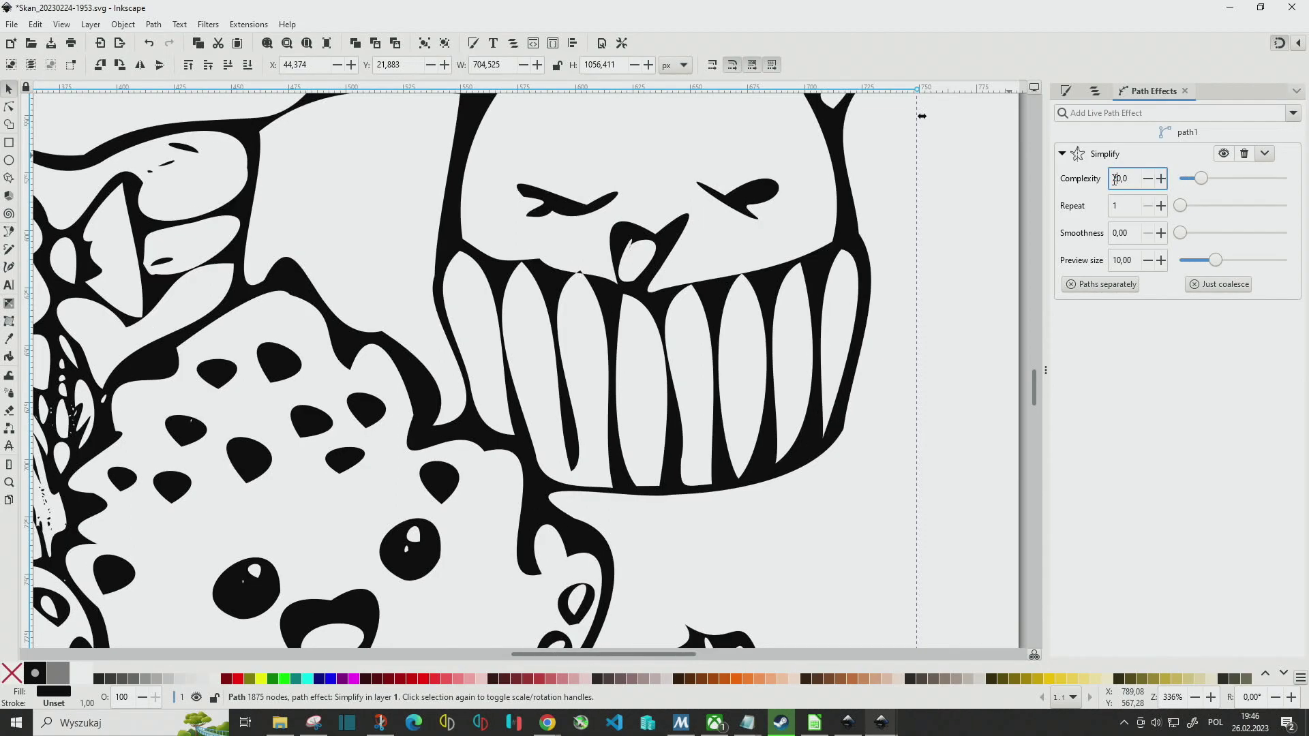
scroll(701, 302, "down", 3, "ctrl")
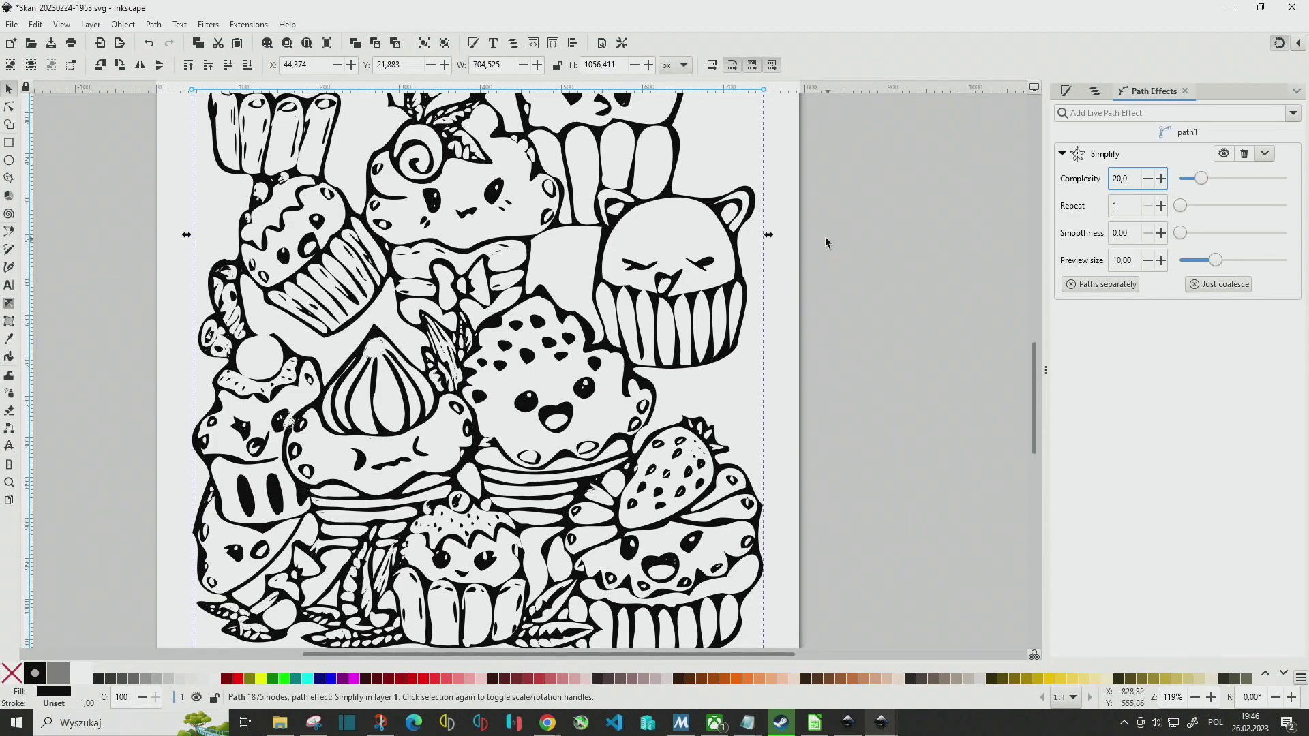
Compare with the effect hidden, then set complexity 10, repeat 2 and smoothness about 11.6.
left_click(1224, 154)
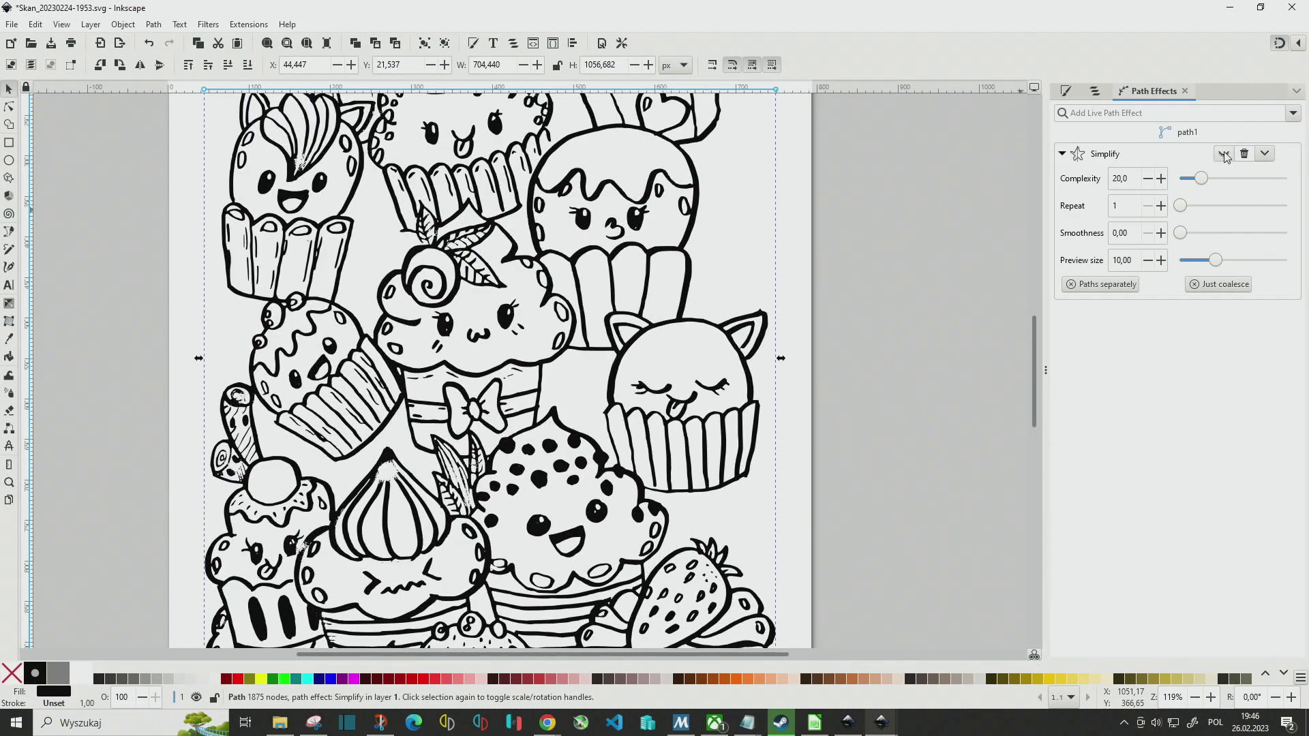
left_click(1224, 154)
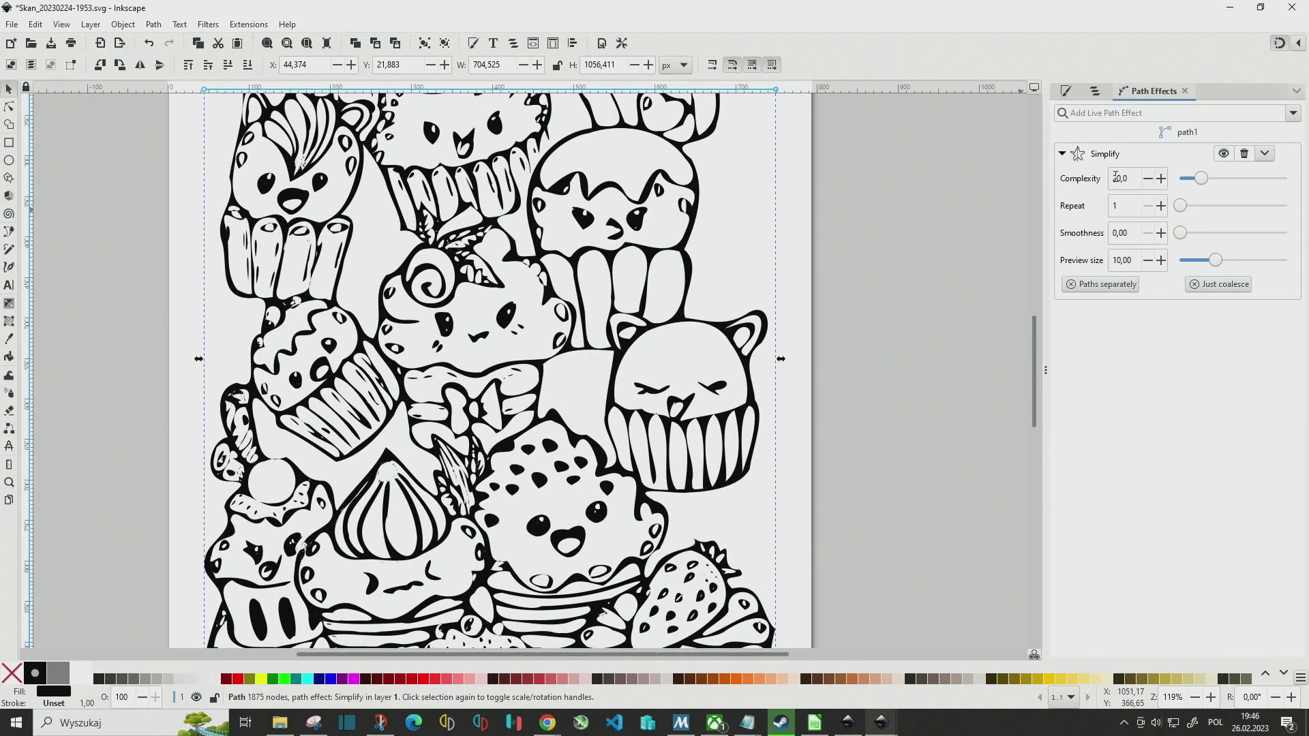
left_click_drag(1116, 178, 1113, 178)
type("10")
key("Return")
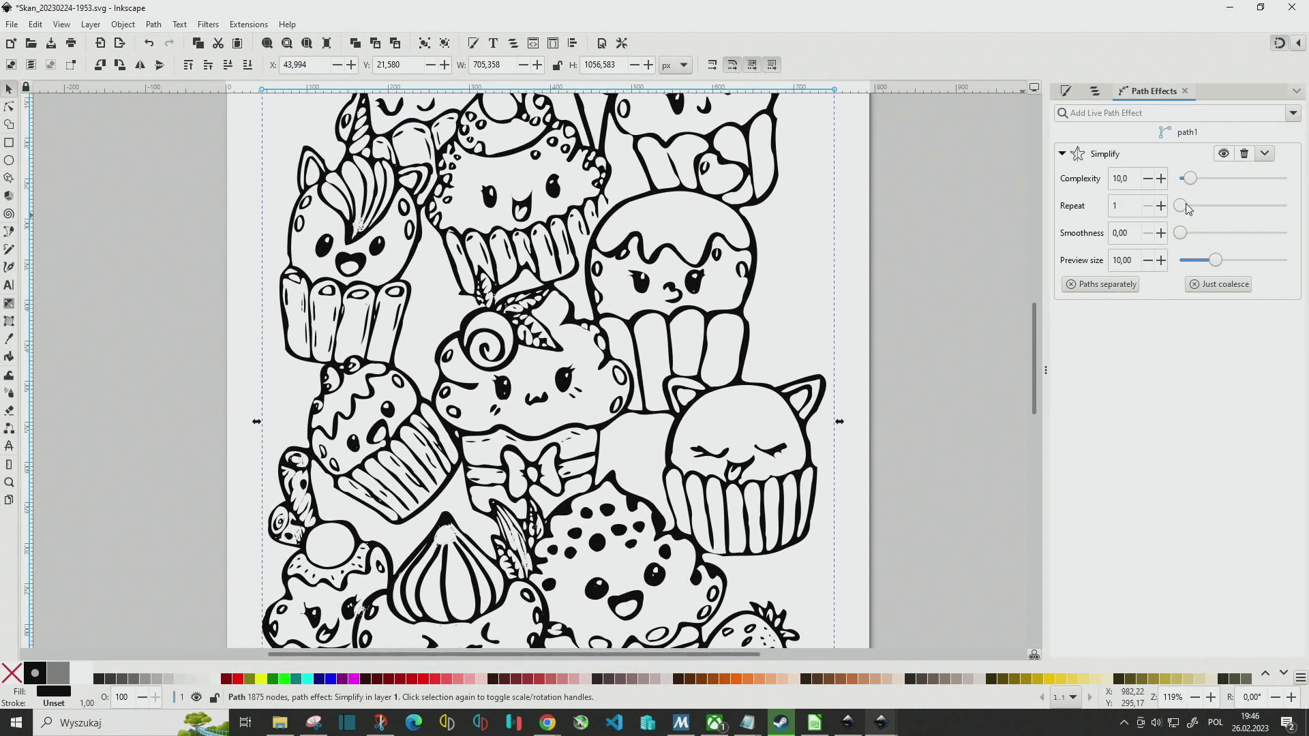
left_click_drag(1181, 208, 1184, 207)
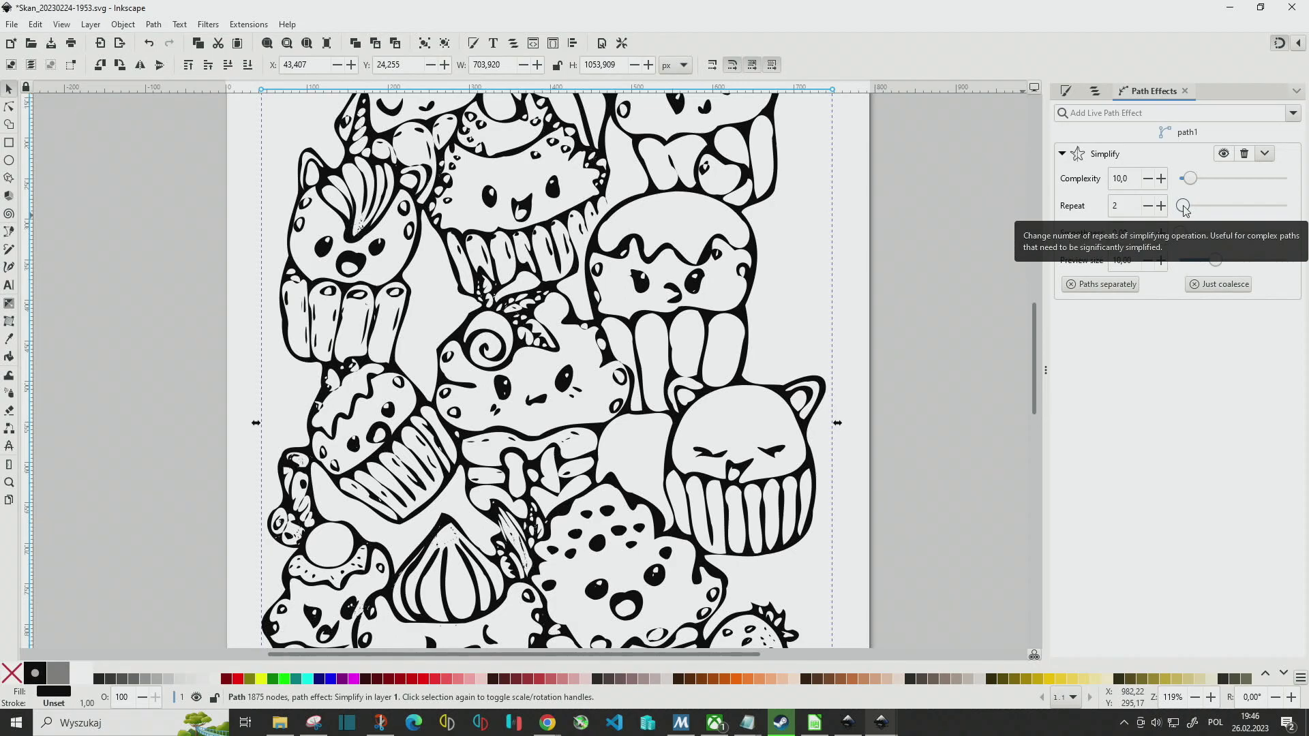
left_click(1186, 234)
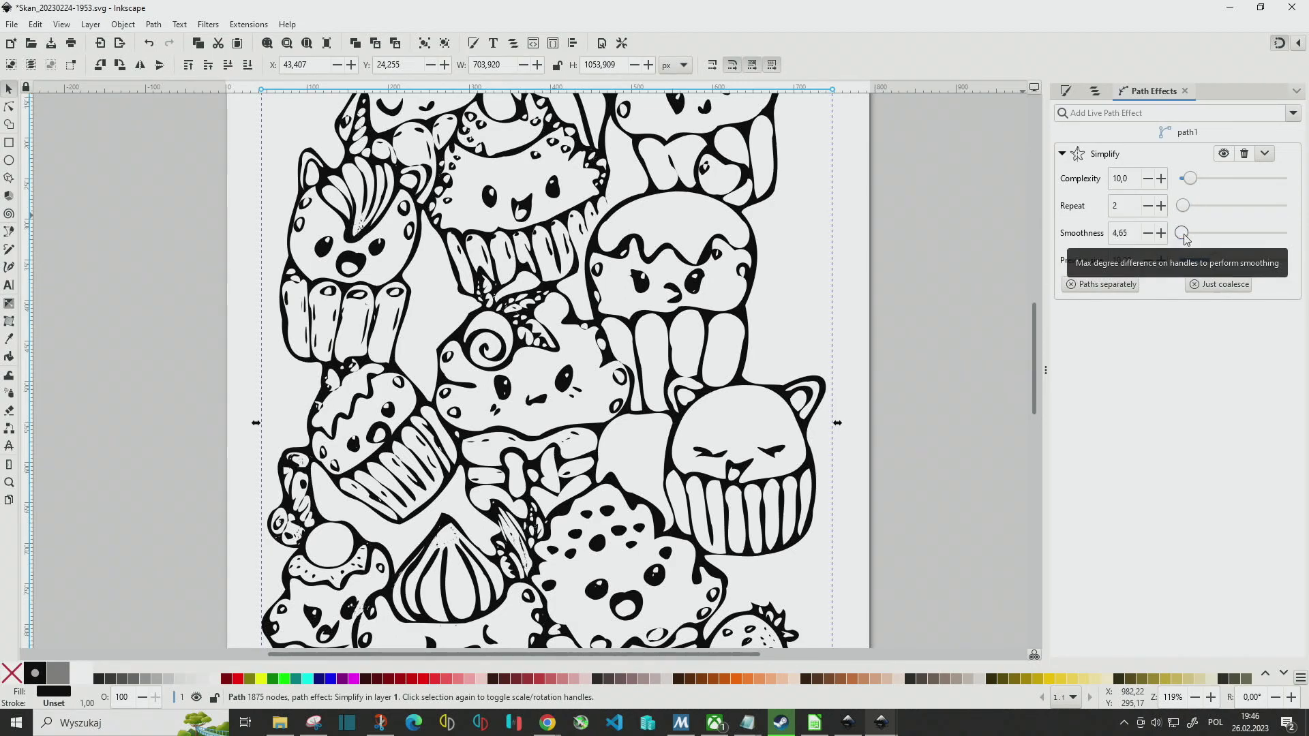
left_click_drag(1185, 234, 1184, 234)
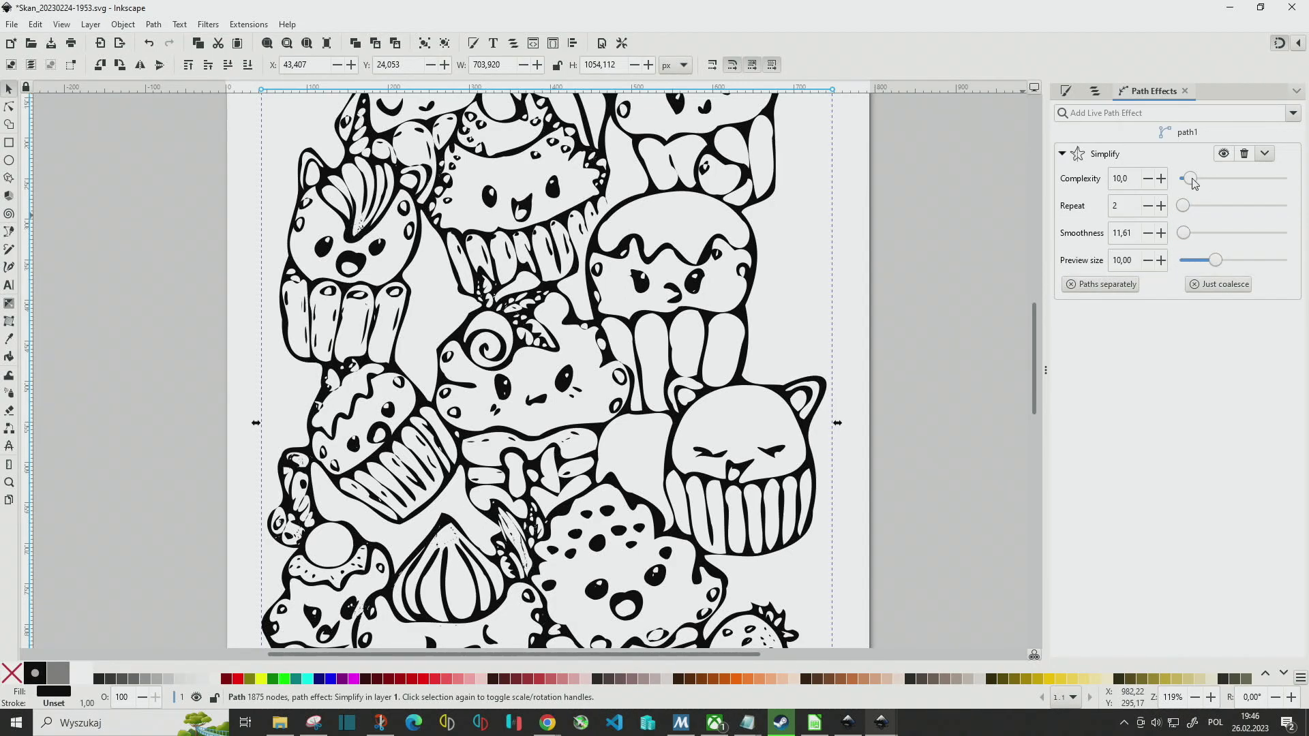
Try complexity 7 and smoothness 53, then lower complexity to 4.
left_click_drag(1190, 179, 1185, 179)
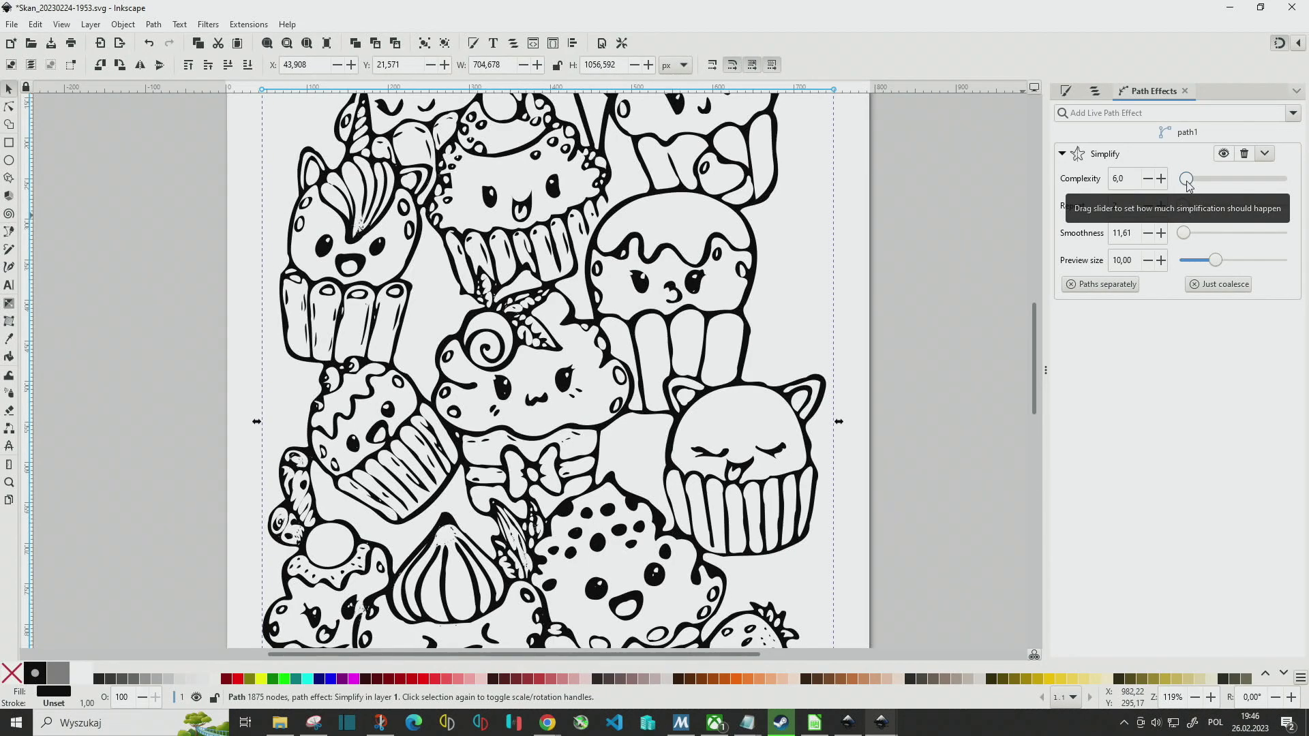
scroll(715, 349, "up", 3)
scroll(716, 349, "down", 5)
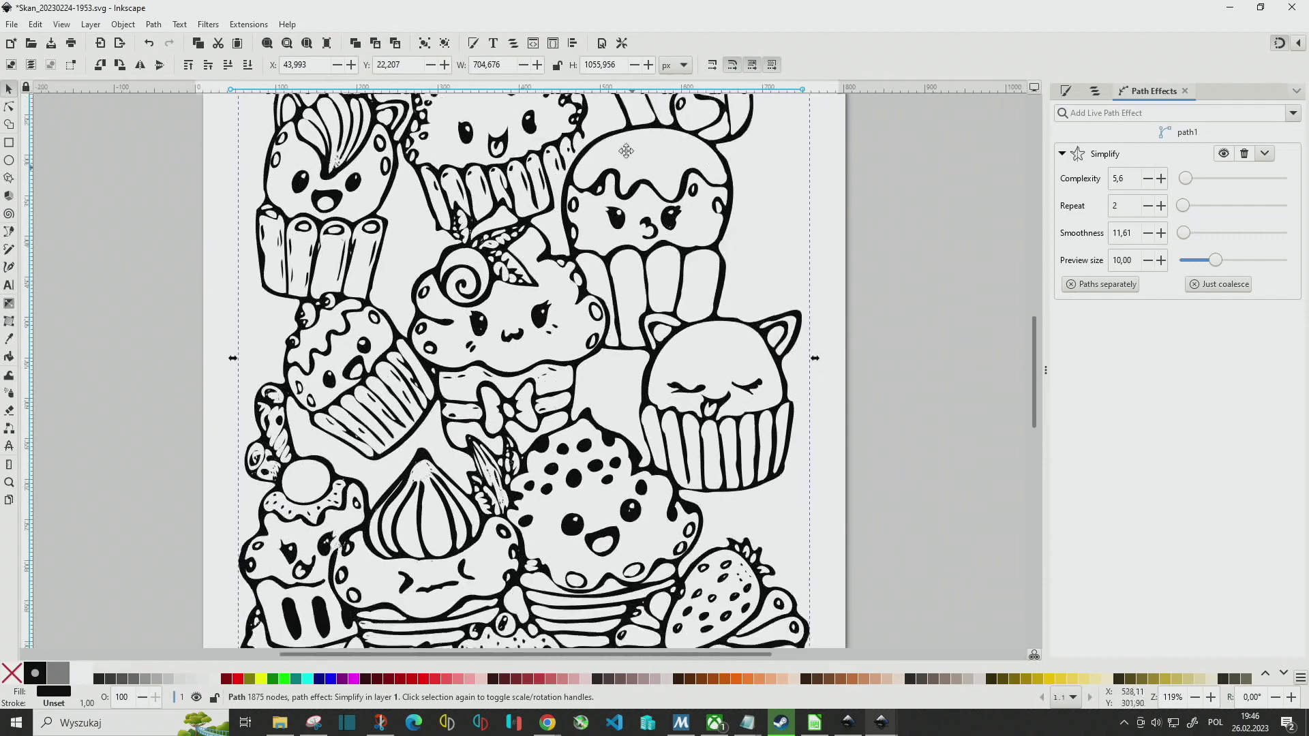
scroll(716, 349, "down", 4)
scroll(716, 349, "down", 4)
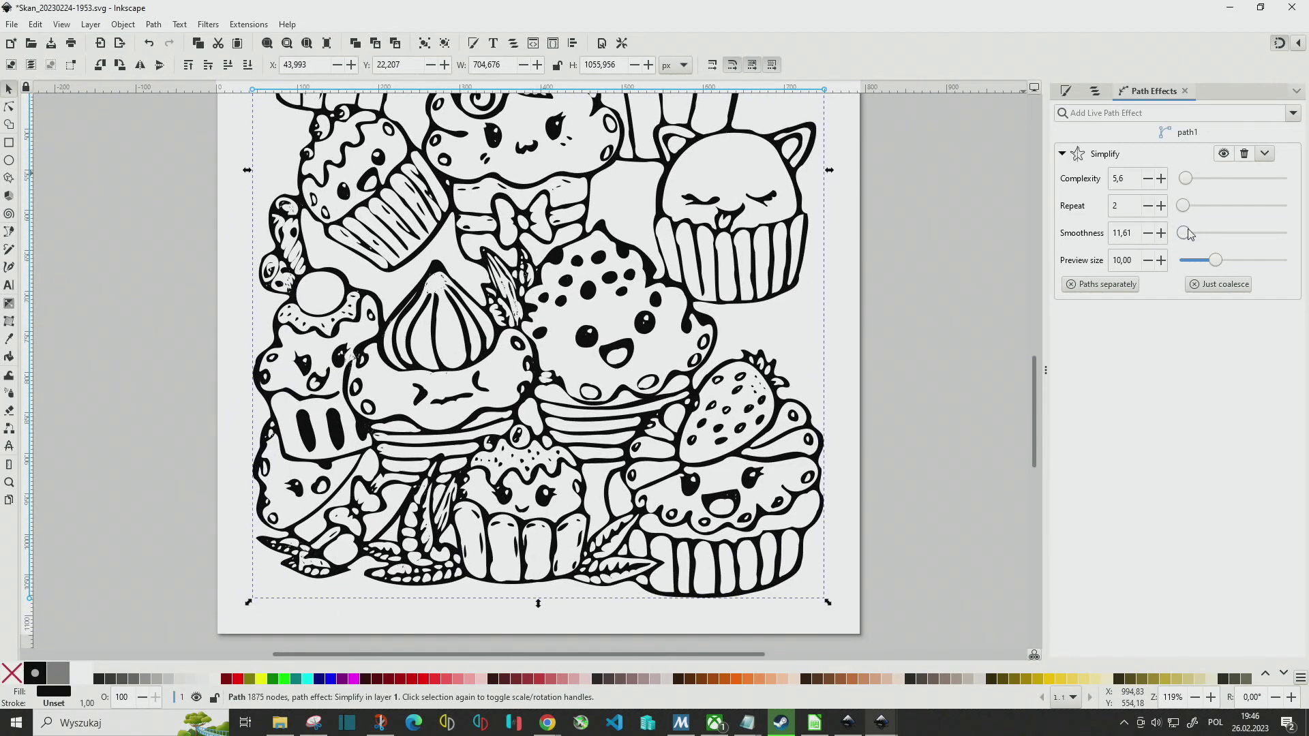
mouse_move(1184, 233)
left_mouse_down()
mouse_move(1199, 234)
mouse_move(1181, 236)
left_mouse_up()
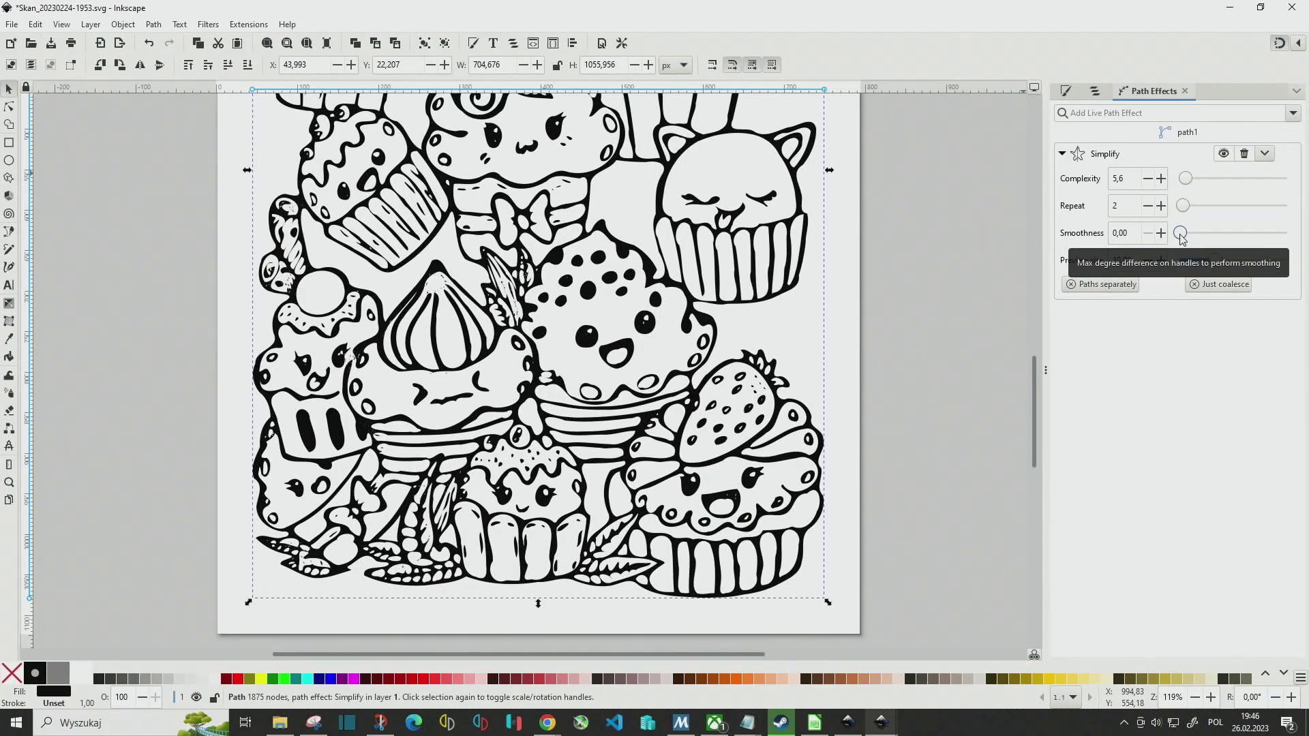
left_click_drag(1185, 178, 1182, 180)
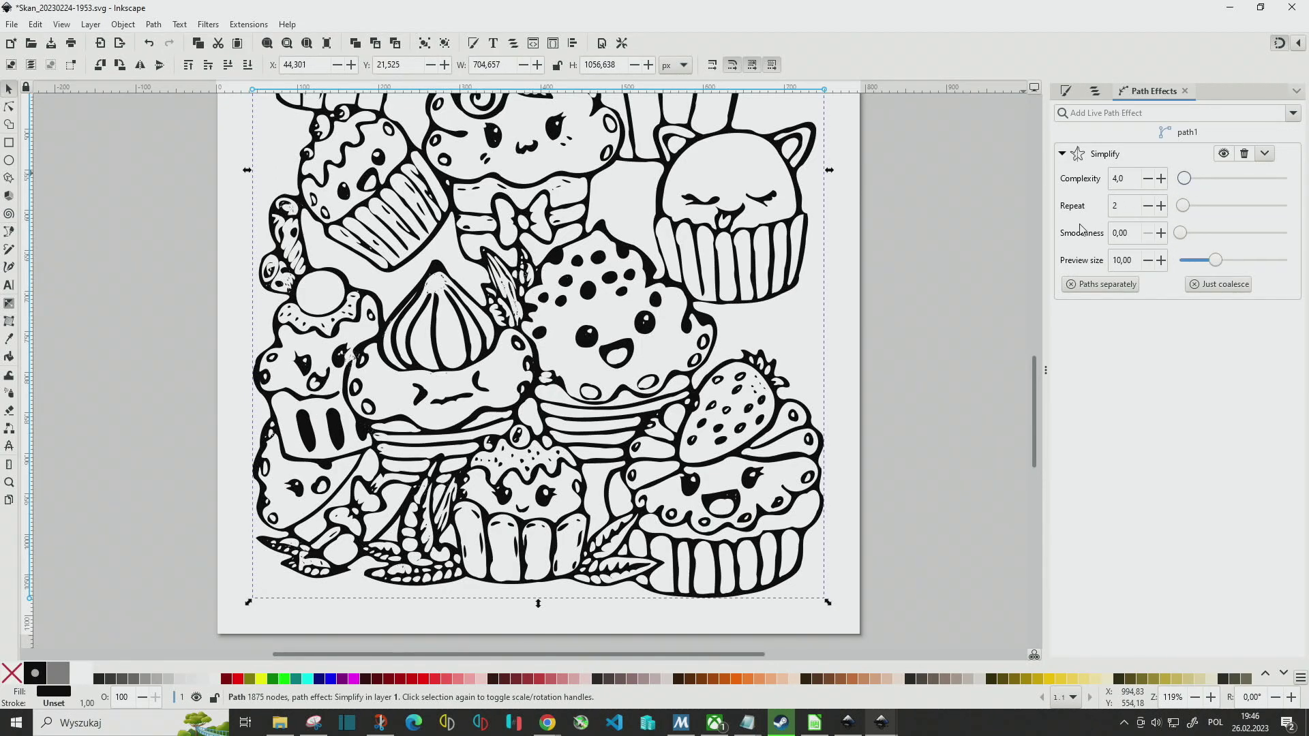
Undo the last complexity change and fine-tune the Simplify smoothness slider on the cupcake doodle.
key("ctrl+z")
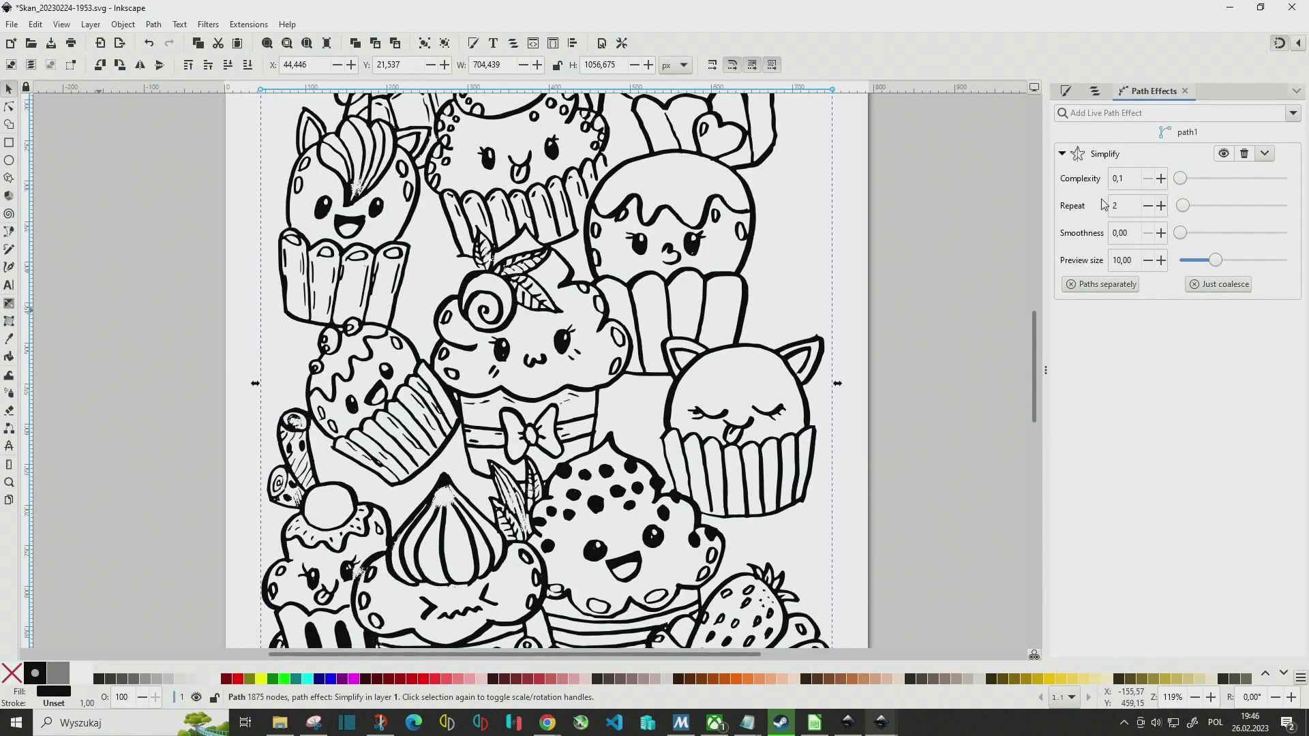
scroll(623, 294, "up", 2)
scroll(624, 294, "right", 3)
scroll(624, 295, "up", 1)
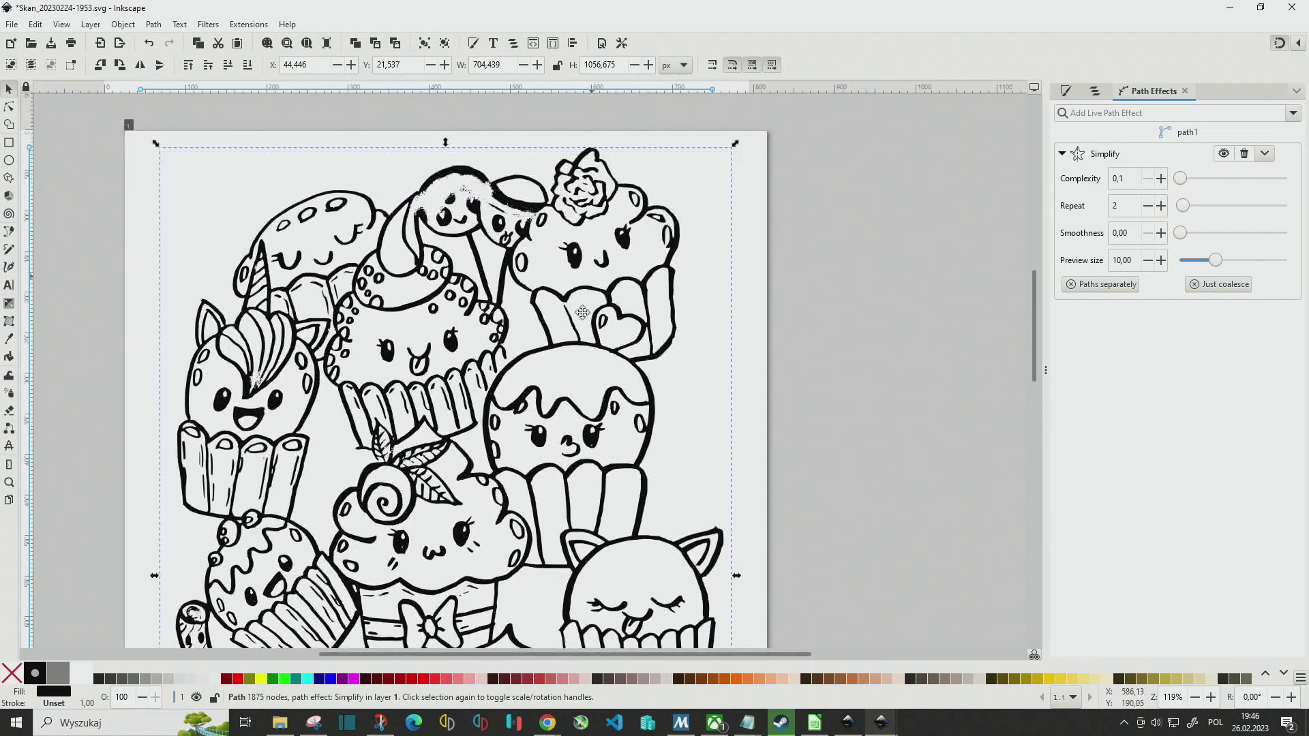
scroll(579, 308, "up", 2)
scroll(579, 308, "left", 3)
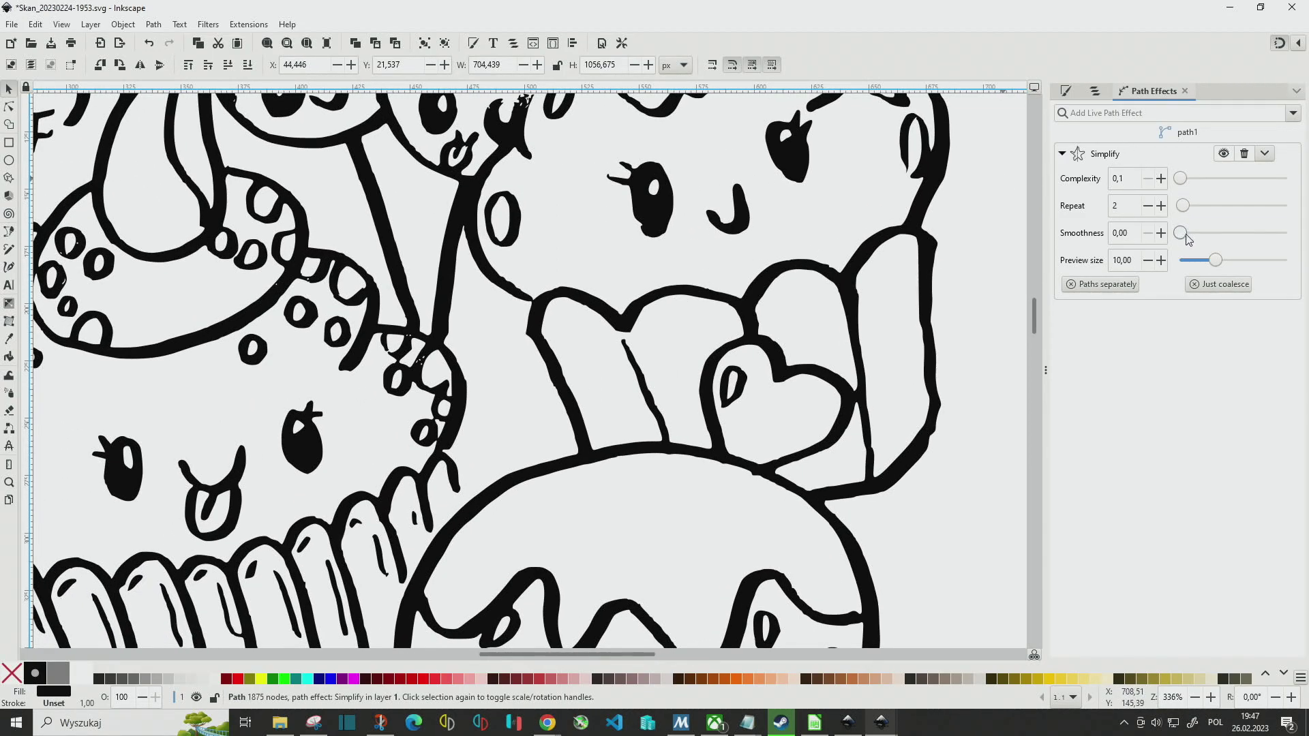
left_click_drag(1184, 235, 1187, 239)
left_click(951, 262)
left_click(915, 244)
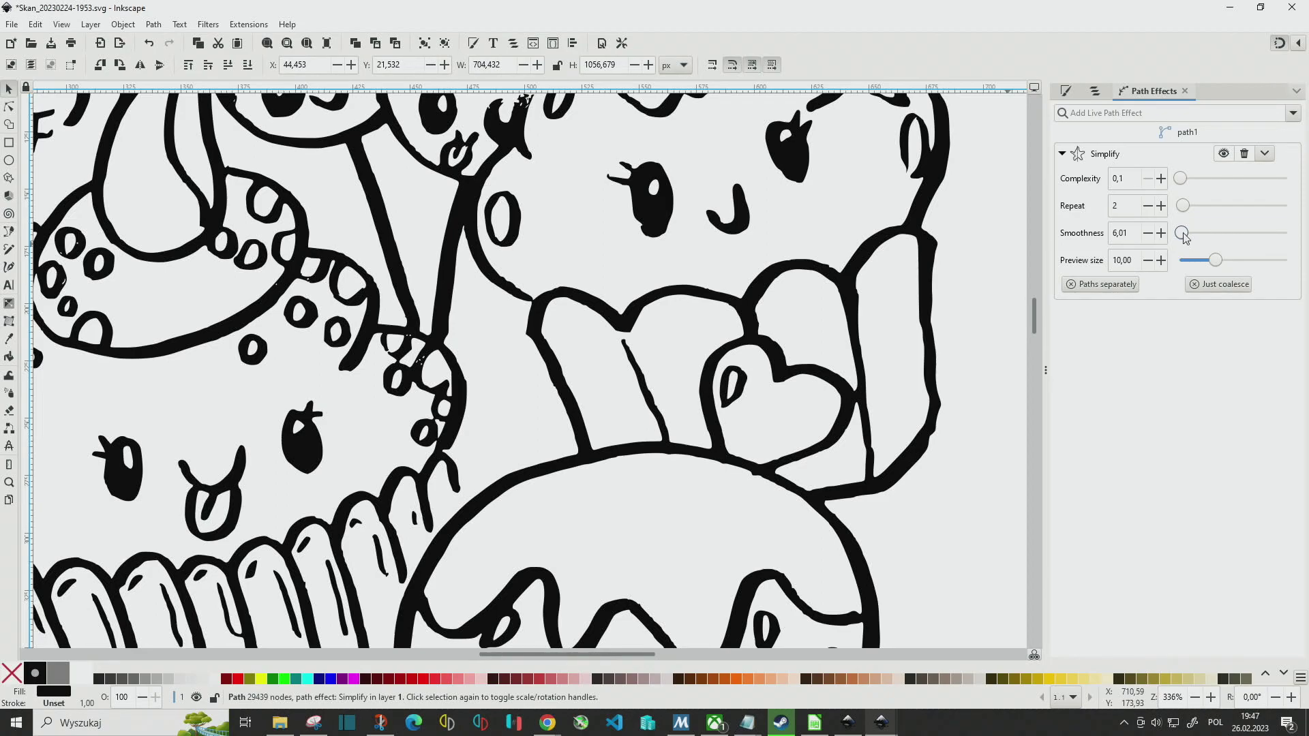
left_click_drag(1185, 236, 1184, 237)
left_click_drag(1184, 236, 1185, 237)
Set Simplify complexity to 0.3, giving a 17466-node path.
left_click(1219, 114)
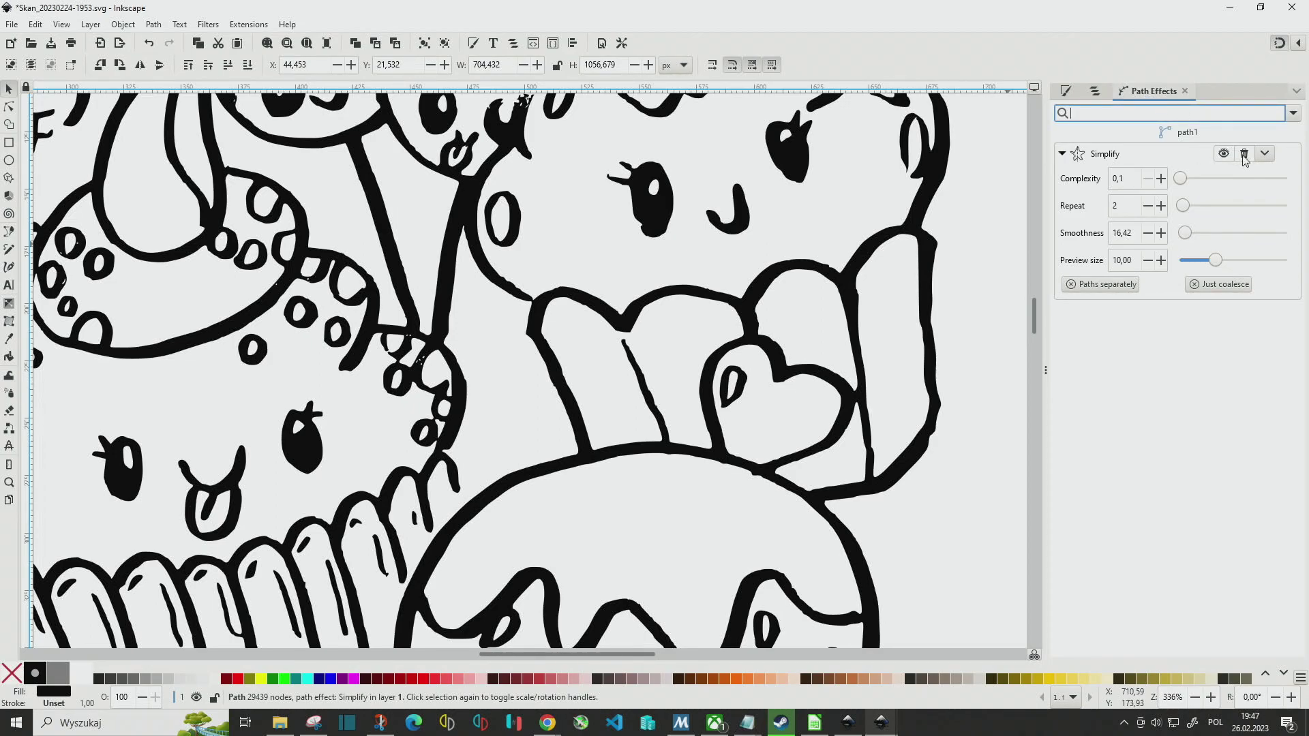
scroll(716, 294, "right", 2)
scroll(716, 295, "up", 1)
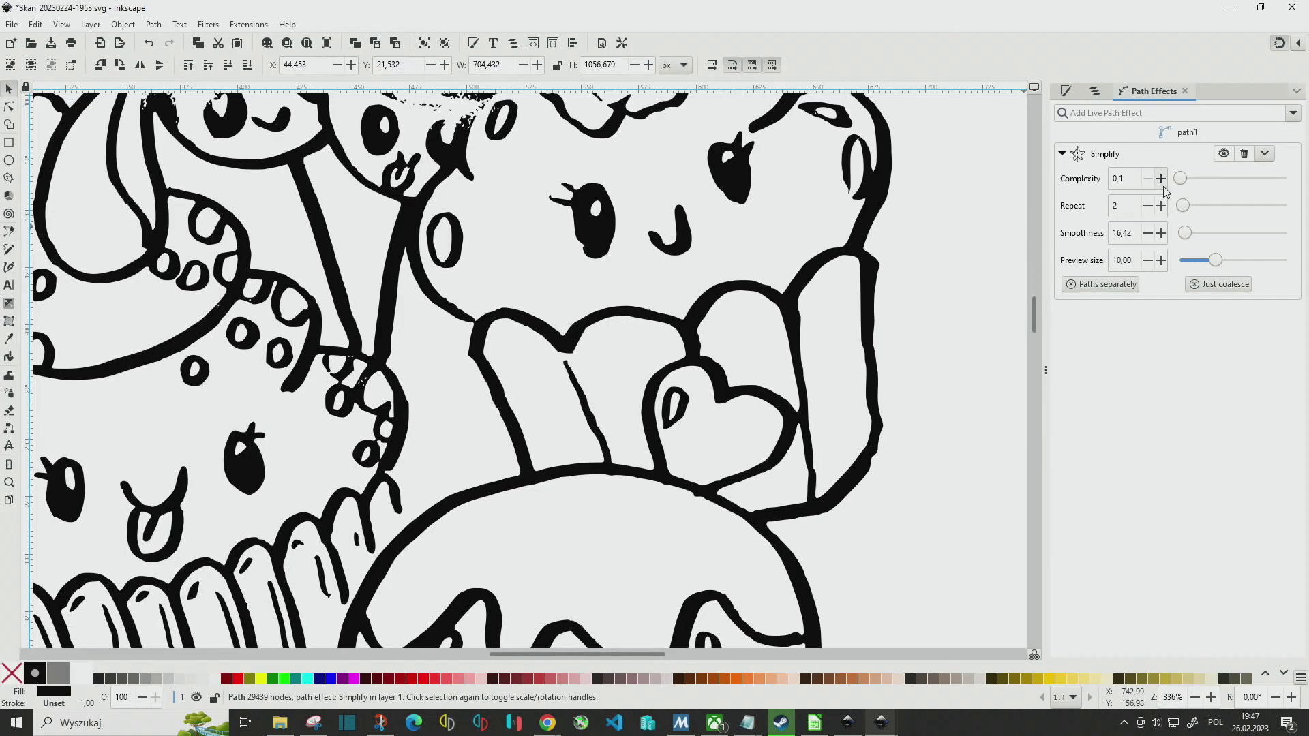
double_click(1161, 183)
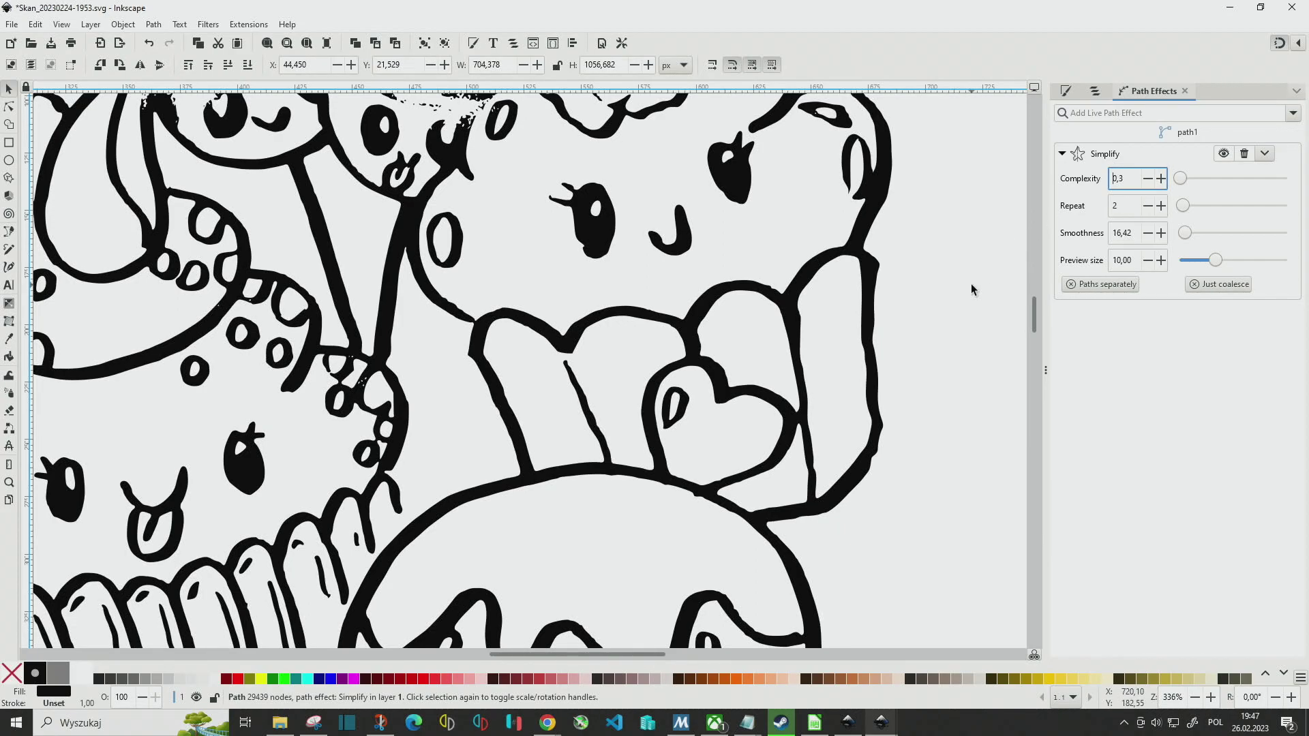
left_click(971, 284)
left_click(877, 278)
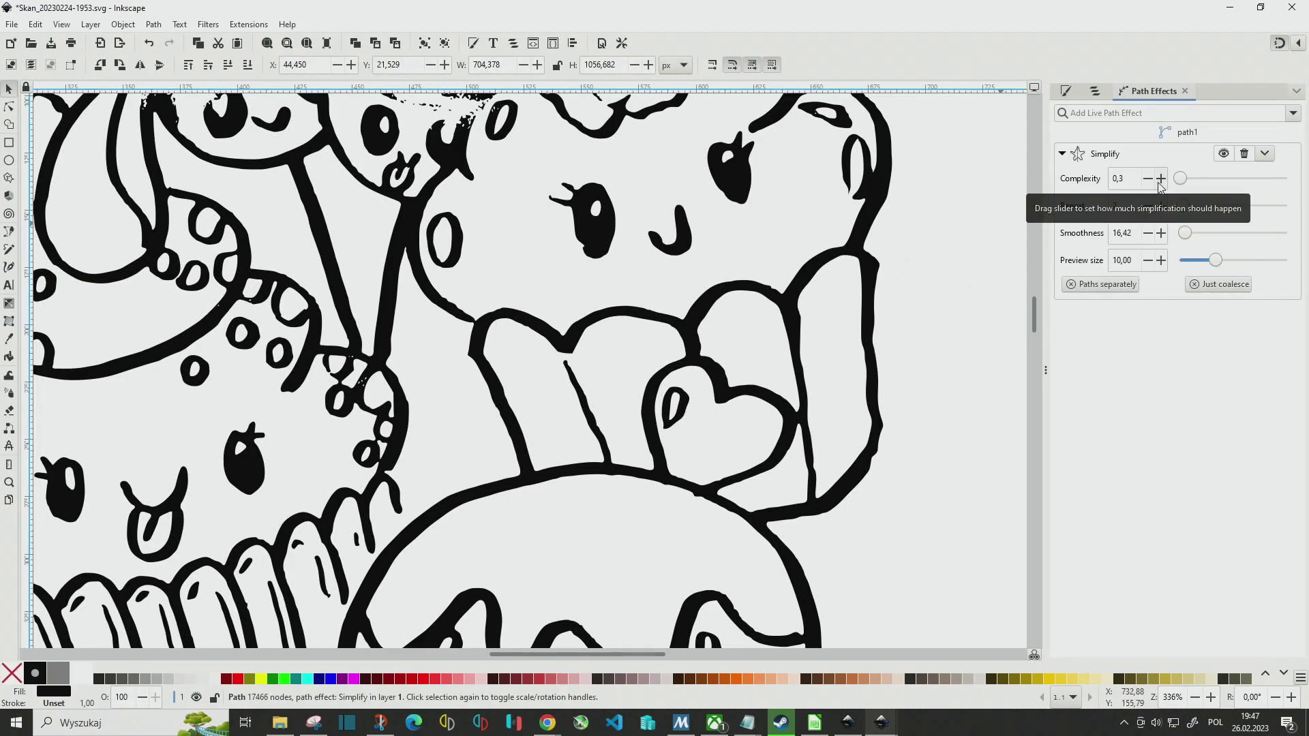
Snip the Inkscape canvas and mark the 17466 node count in red.
left_click(321, 724)
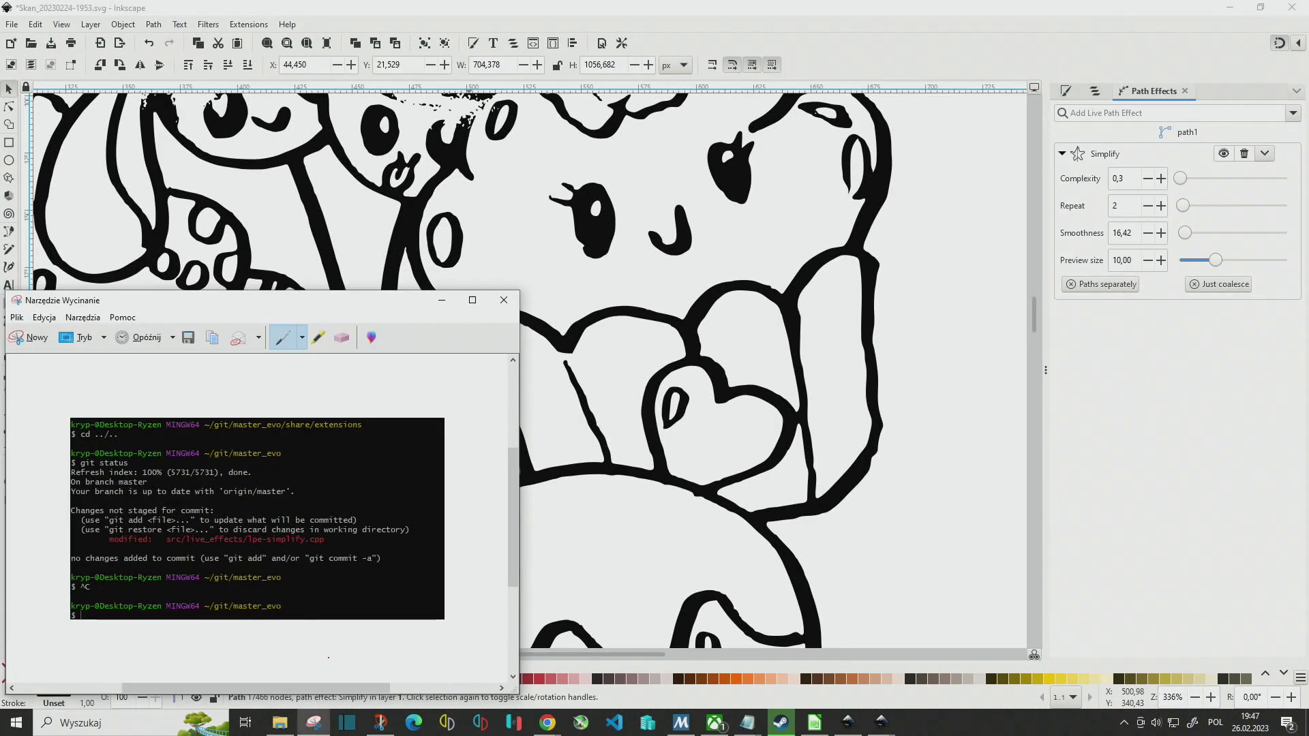
left_click(35, 343)
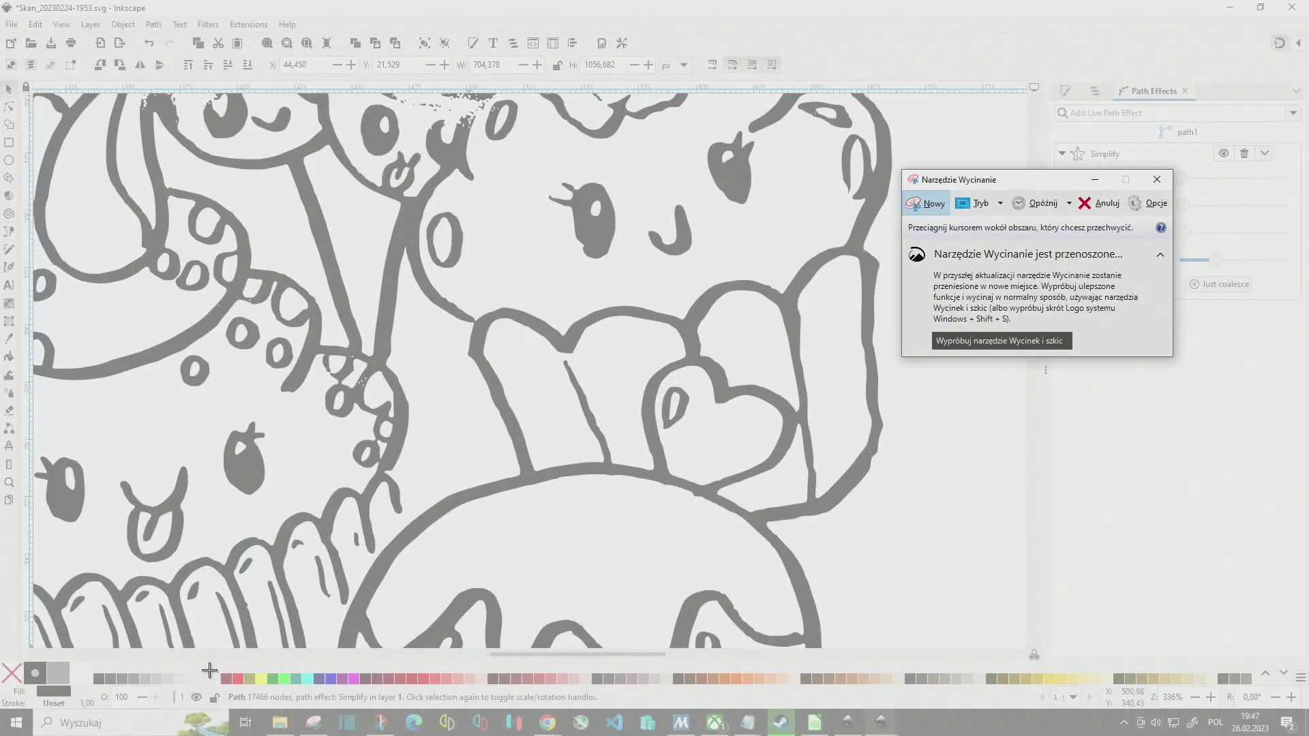
mouse_move(223, 702)
left_mouse_down()
mouse_move(1256, 262)
mouse_move(1302, 103)
left_mouse_up()
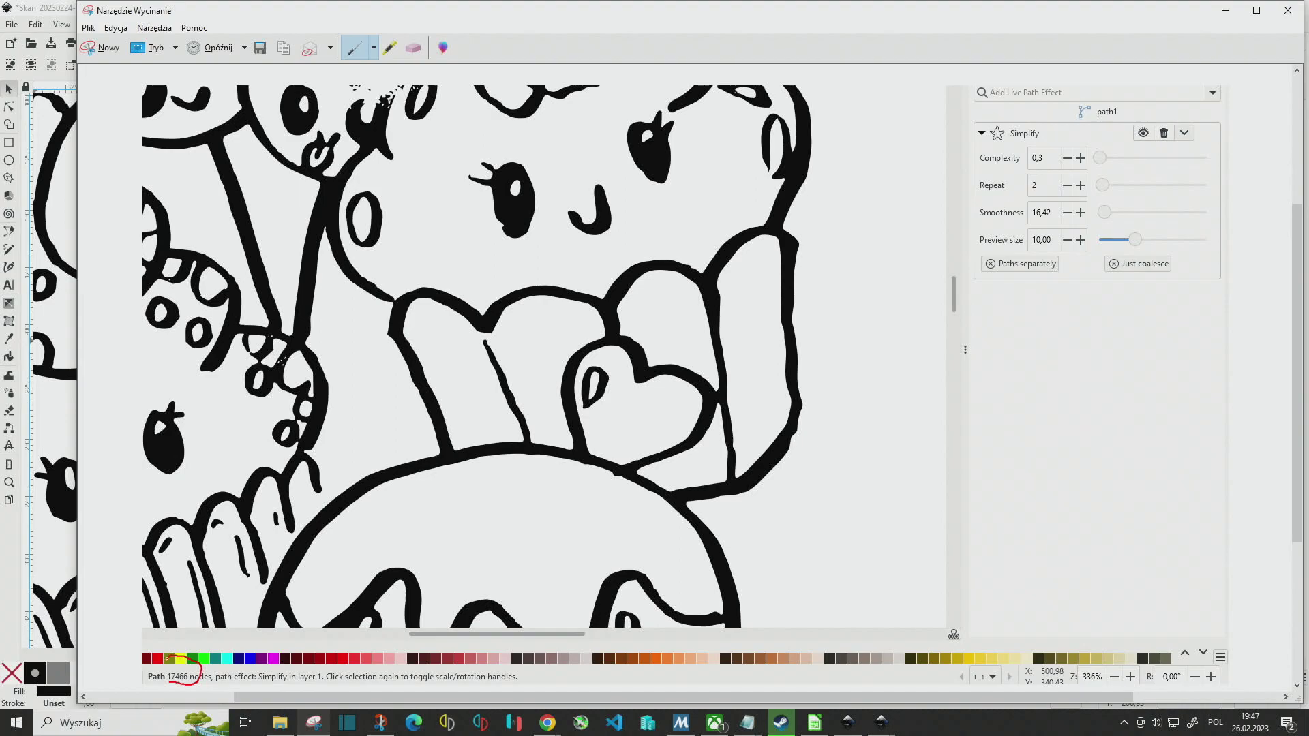
mouse_move(190, 659)
left_mouse_down()
mouse_move(399, 474)
mouse_move(812, 345)
mouse_move(1028, 297)
left_mouse_up()
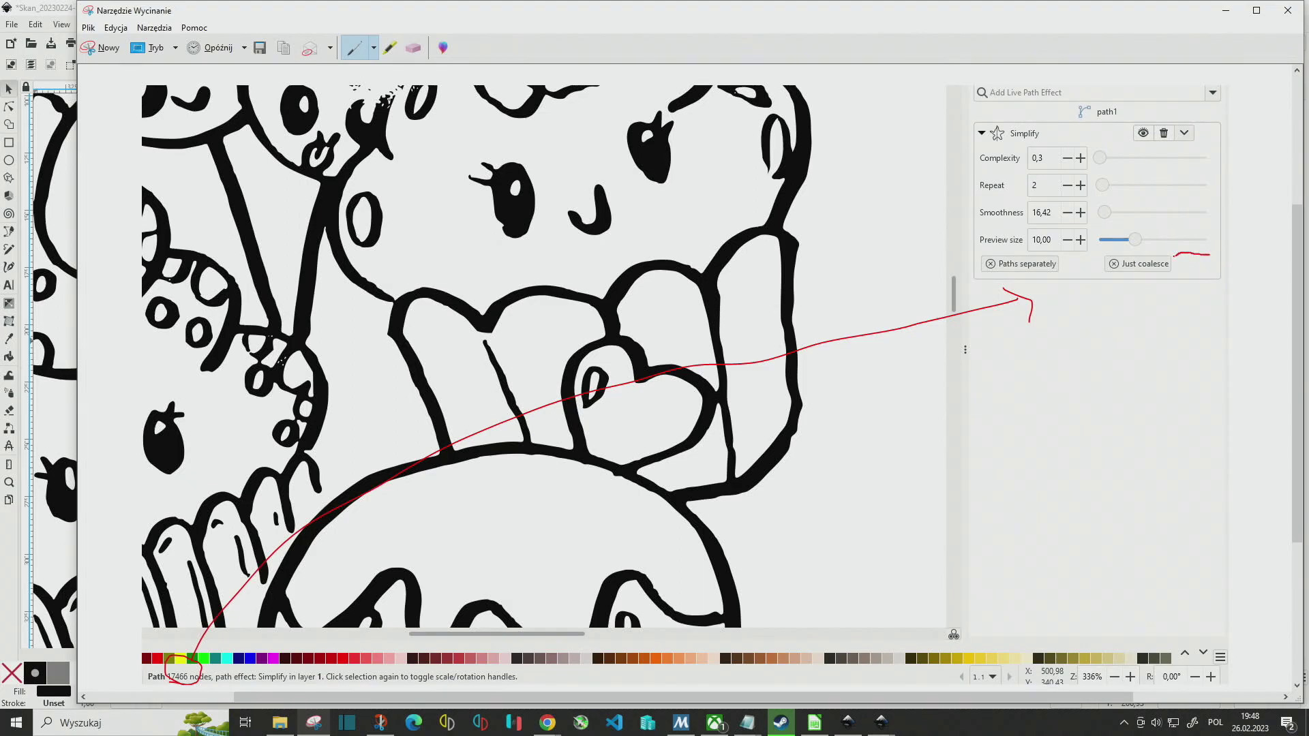
Close the red annotation loop, then close the screenshot window and answer its save prompt.
left_click_drag(1219, 268, 1191, 255)
left_click(1288, 12)
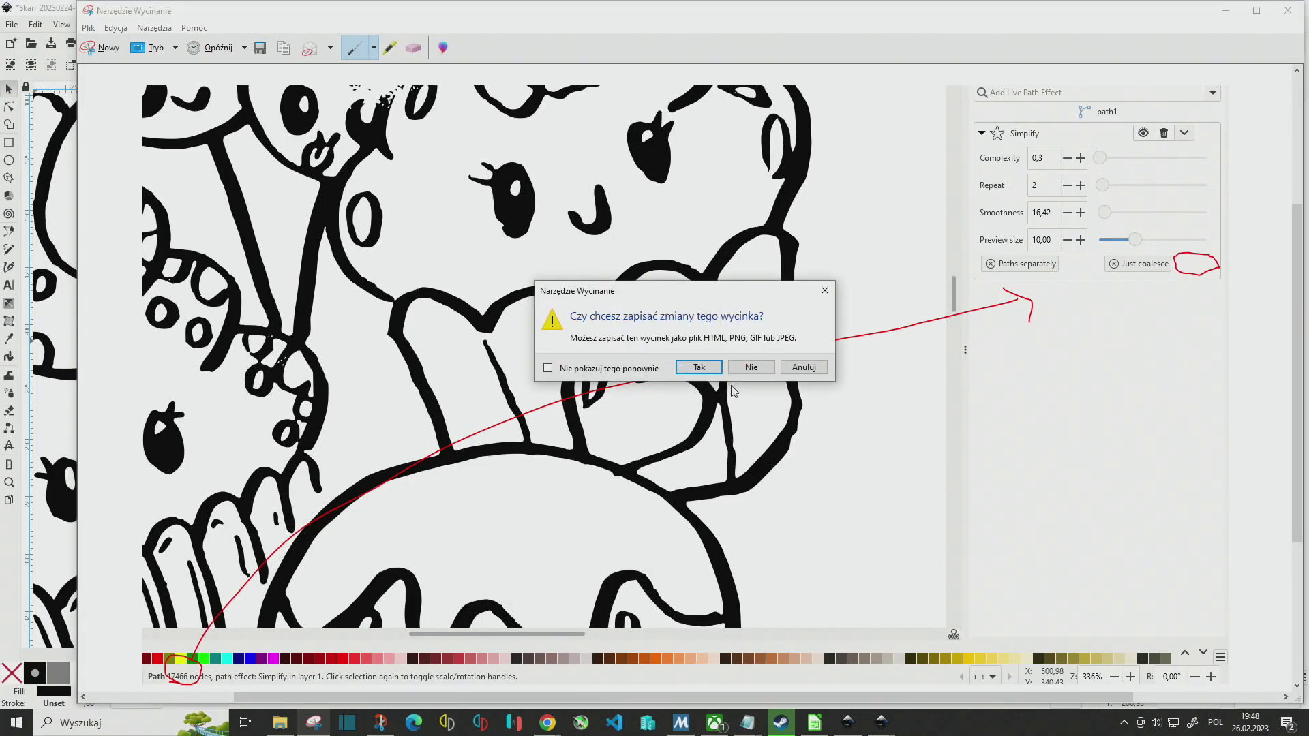
left_click(750, 370)
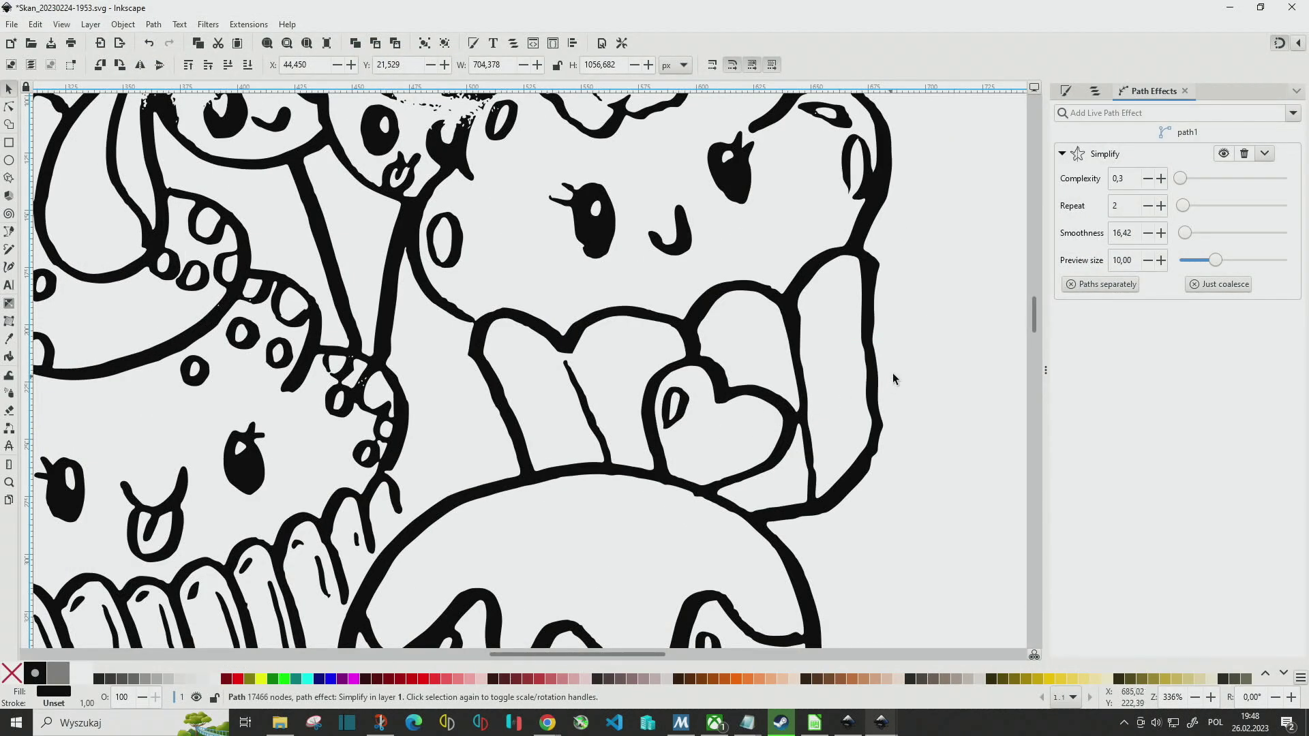
Reselect the cupcake doodle path and raise its Simplify complexity to 2,3.
scroll(830, 298, "right", 3)
scroll(830, 298, "up", 2)
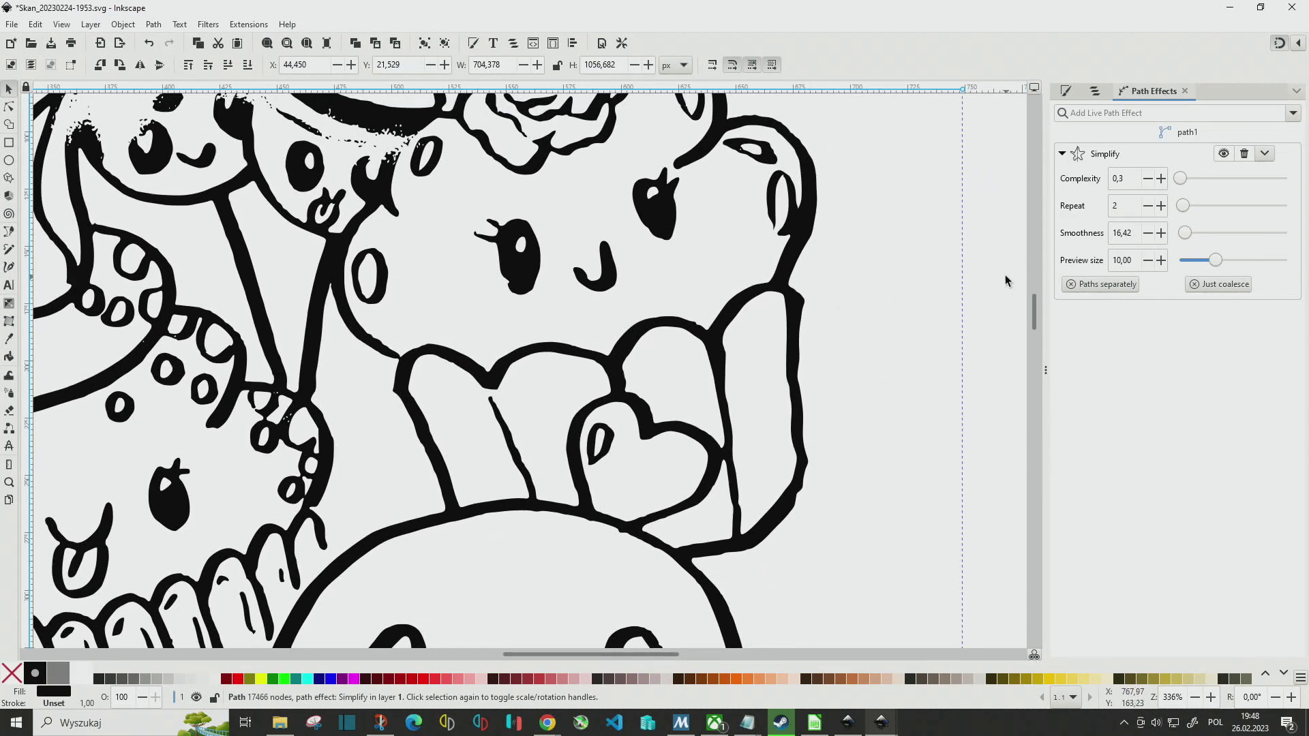
left_click(923, 286)
left_click(795, 301)
double_click(1161, 179)
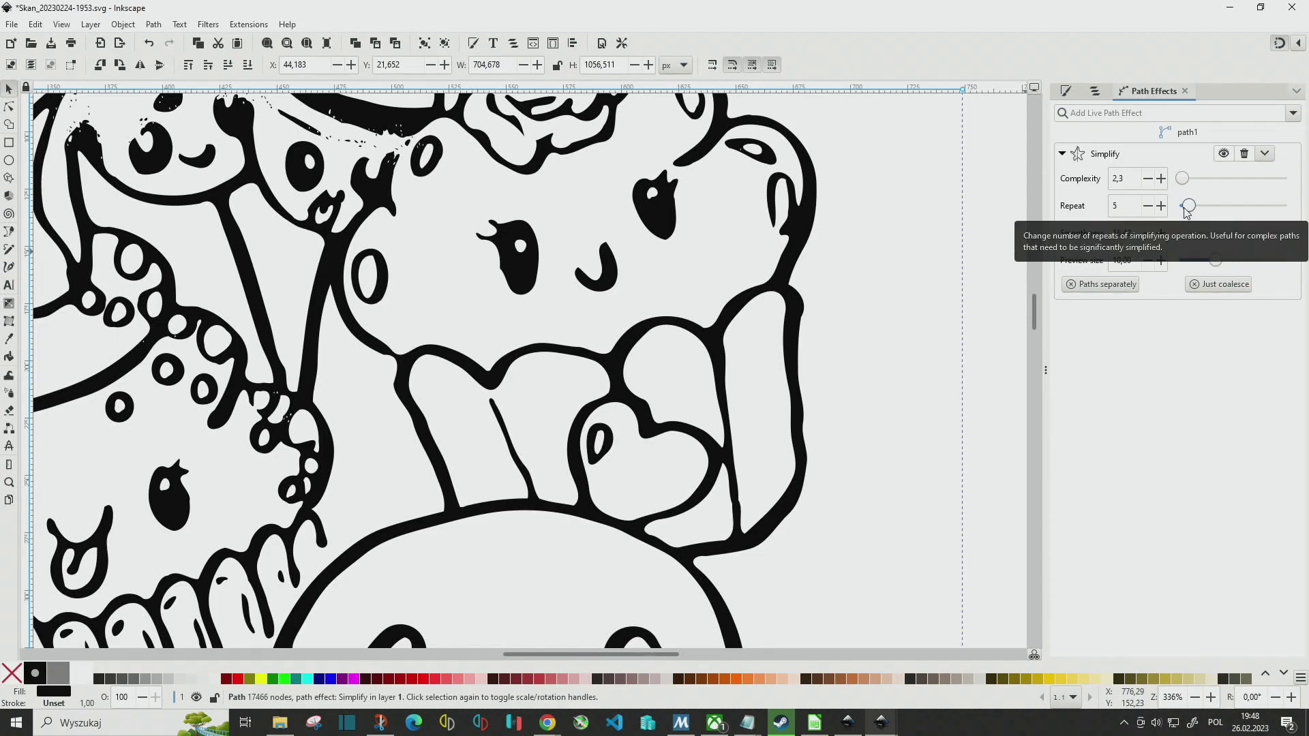
scroll(1186, 211, "down", 1)
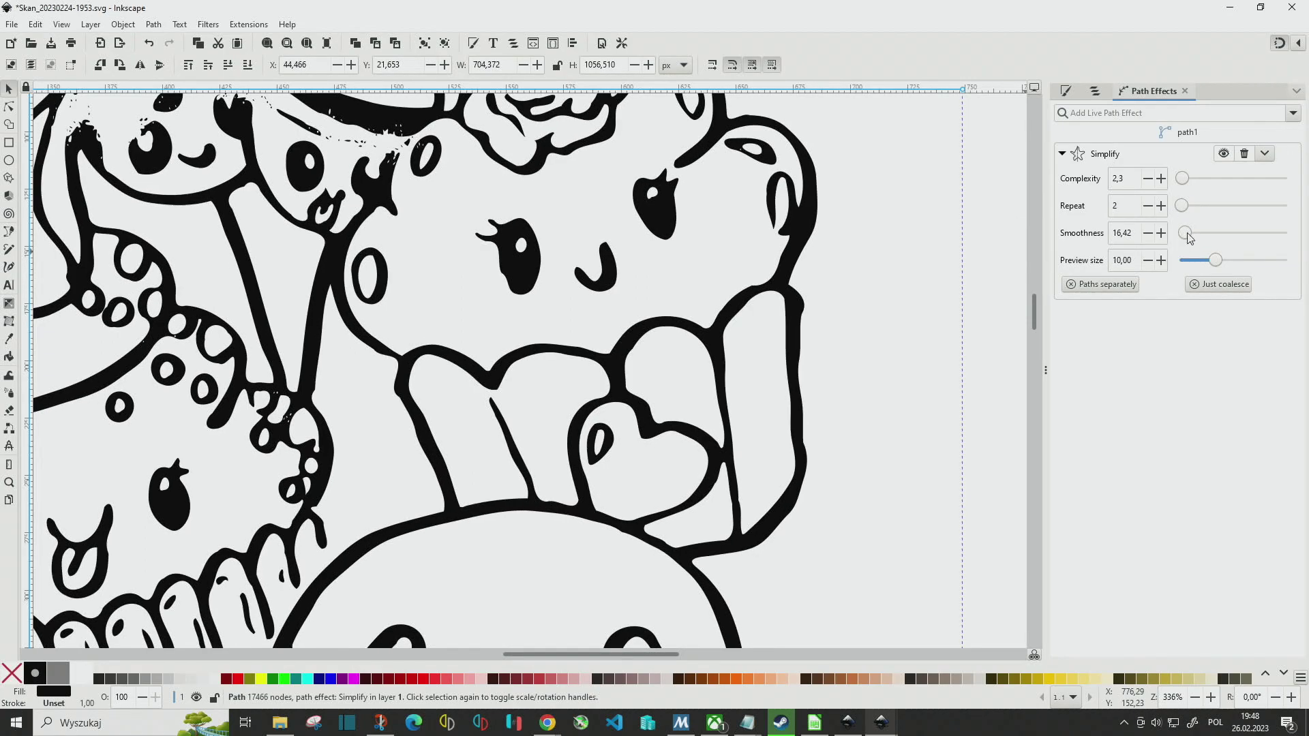
scroll(1194, 237, "up", 2)
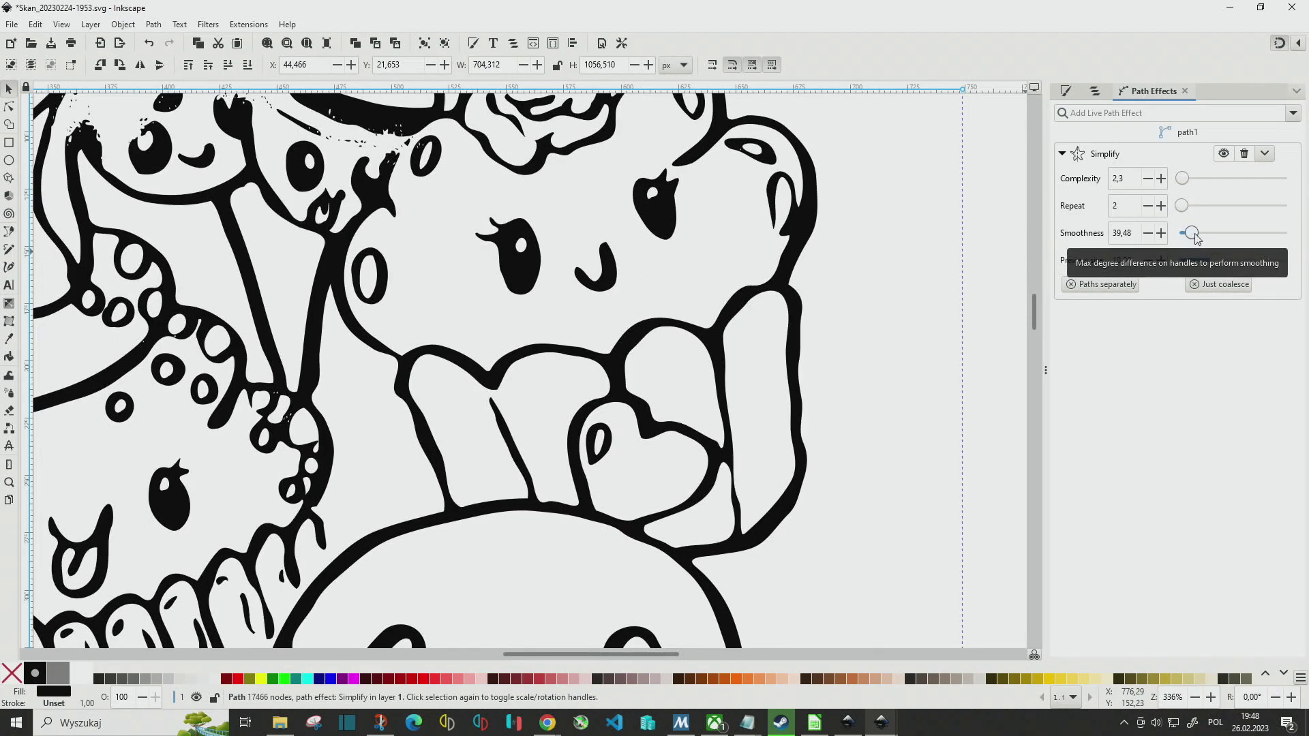
scroll(1199, 237, "up", 2)
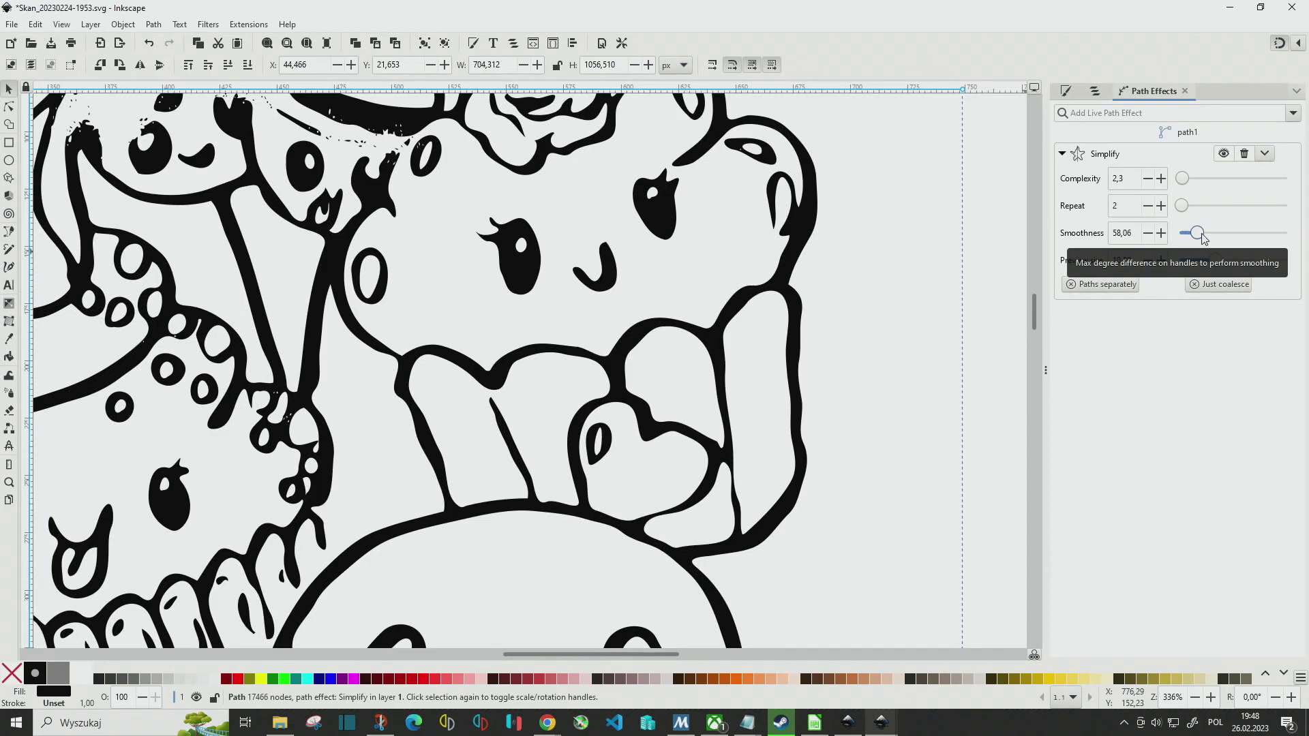
scroll(1204, 238, "up", 1)
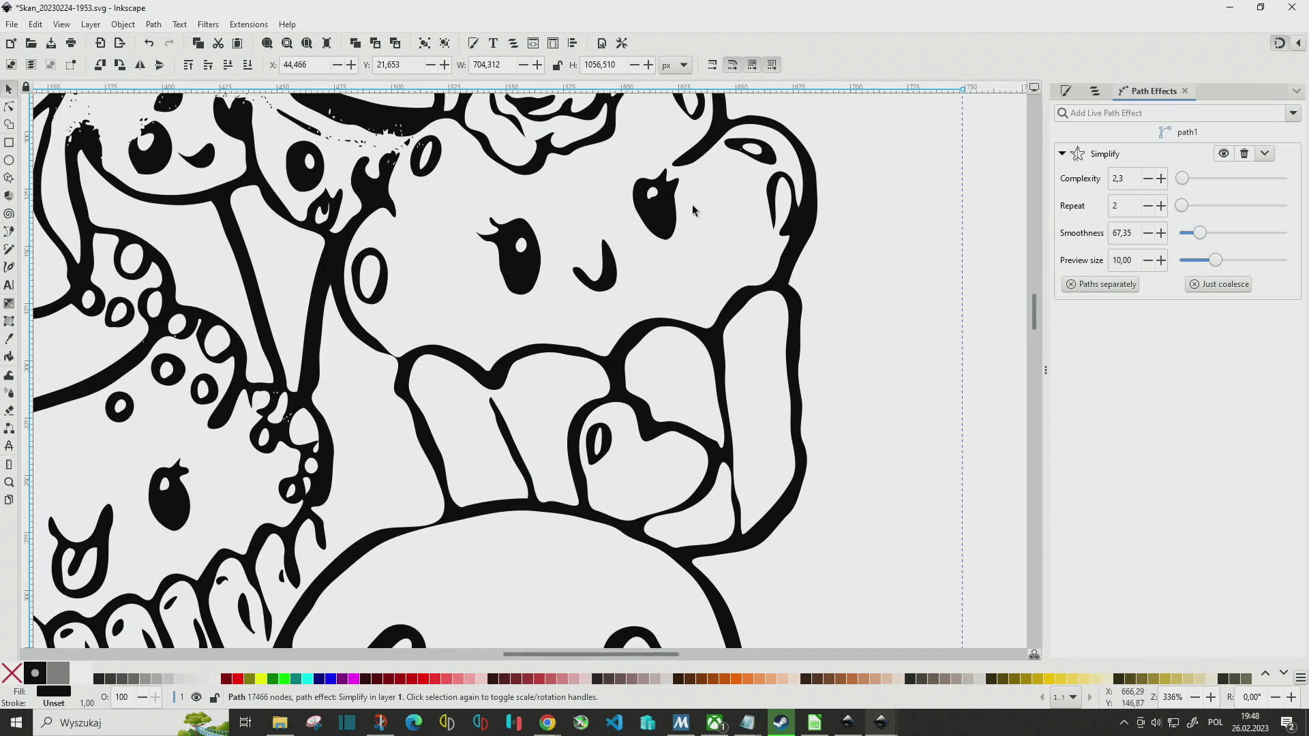
left_click(30, 43)
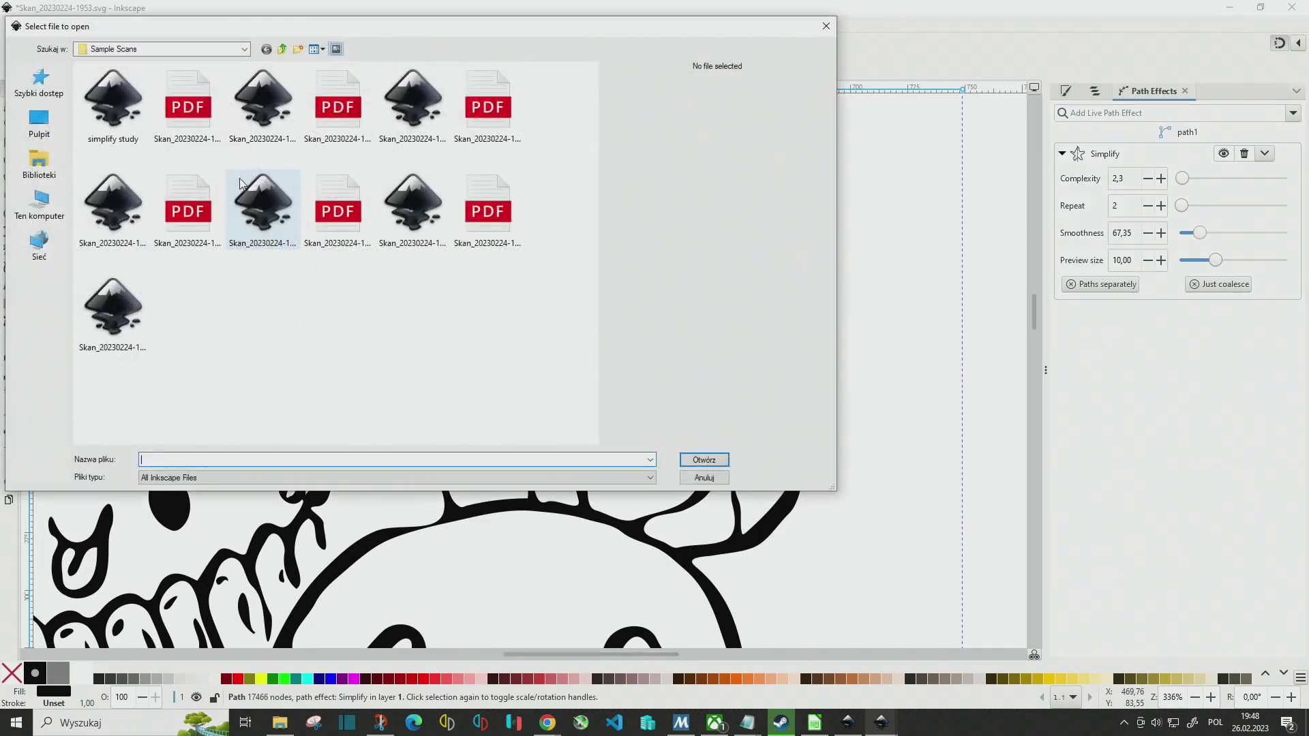
left_click(271, 214)
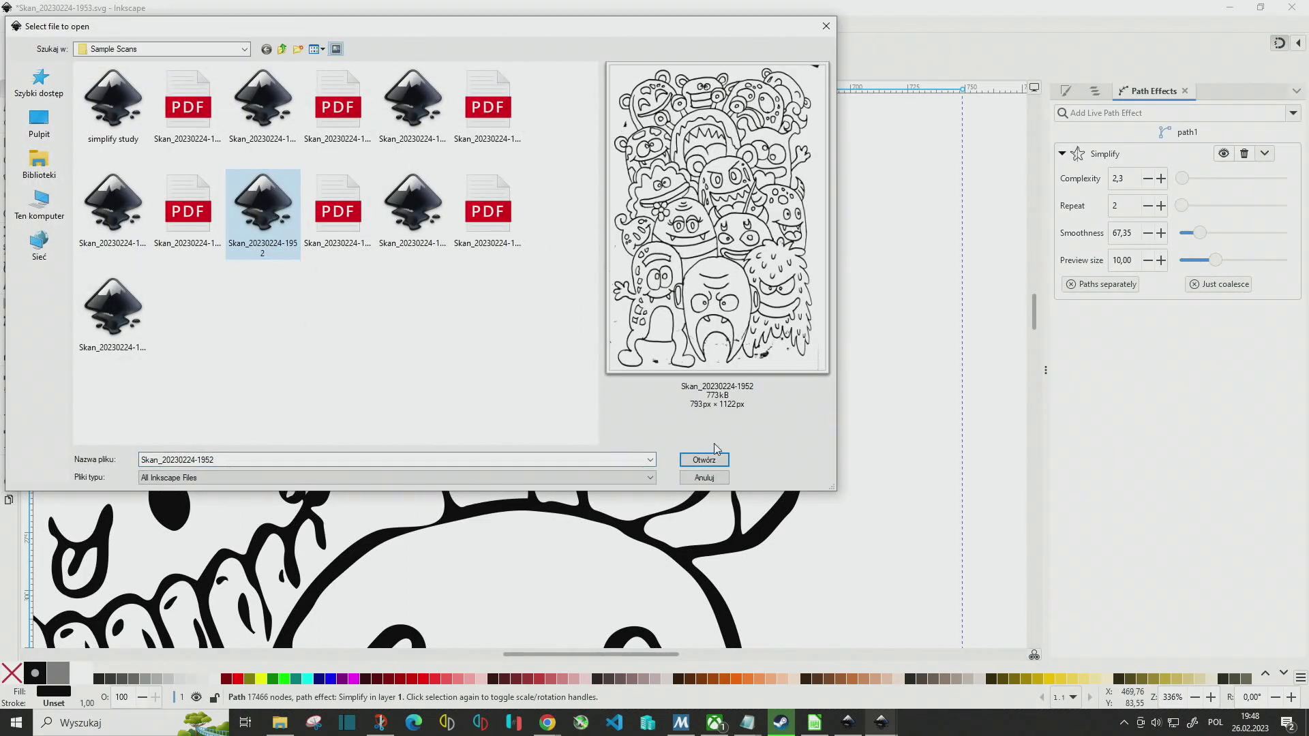
double_click(271, 214)
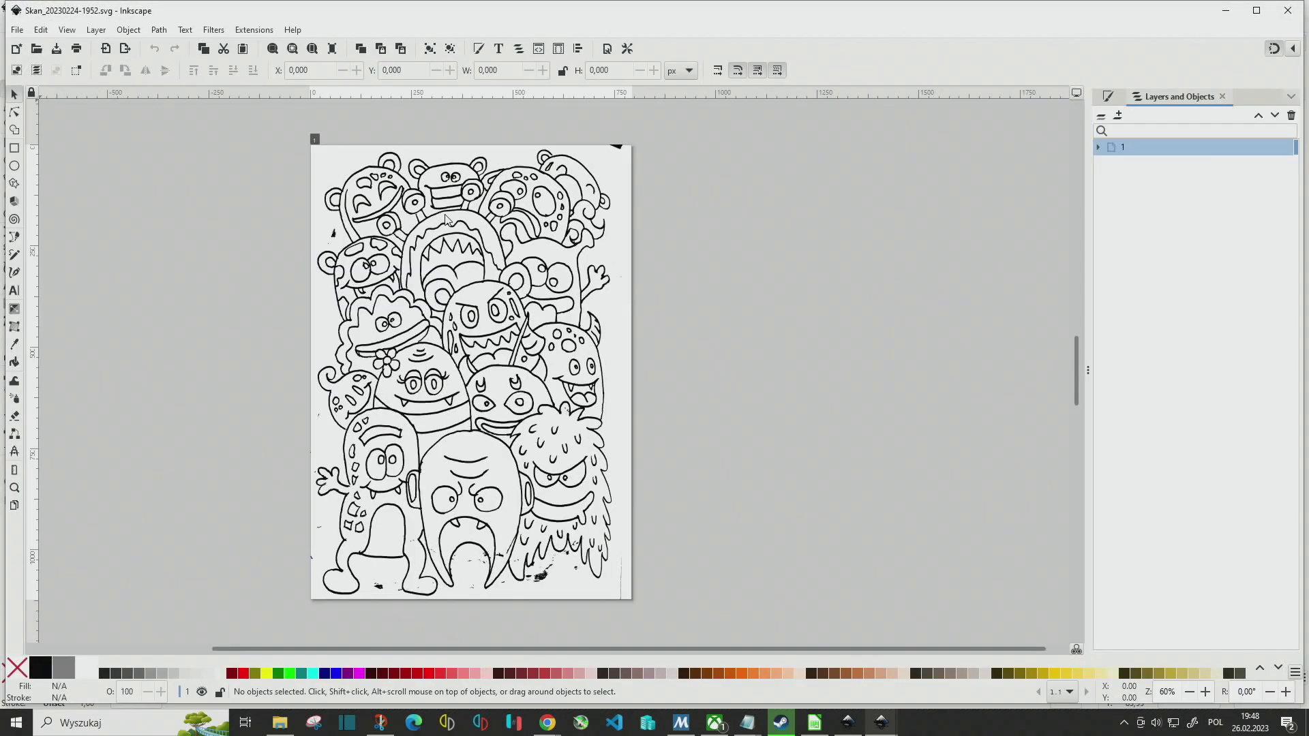
scroll(566, 243, "up", 5)
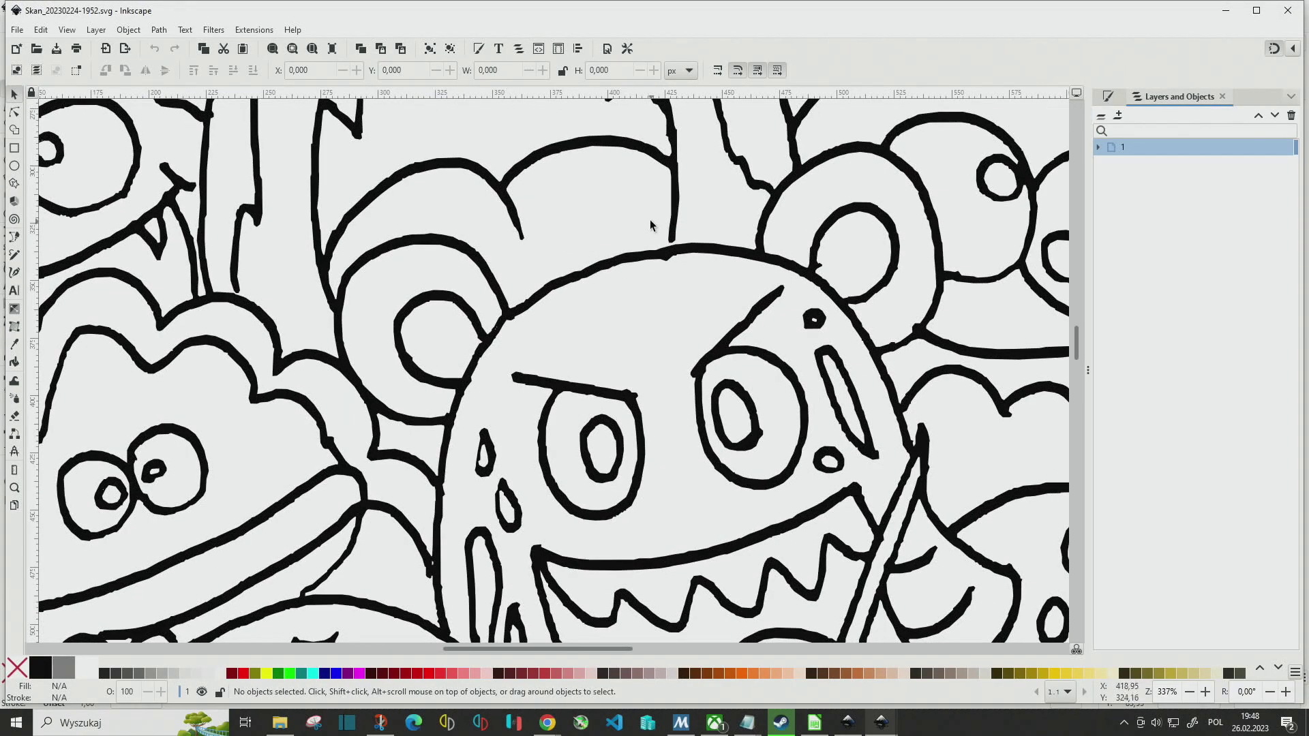
scroll(545, 240, "up", 1)
scroll(541, 239, "up", 2)
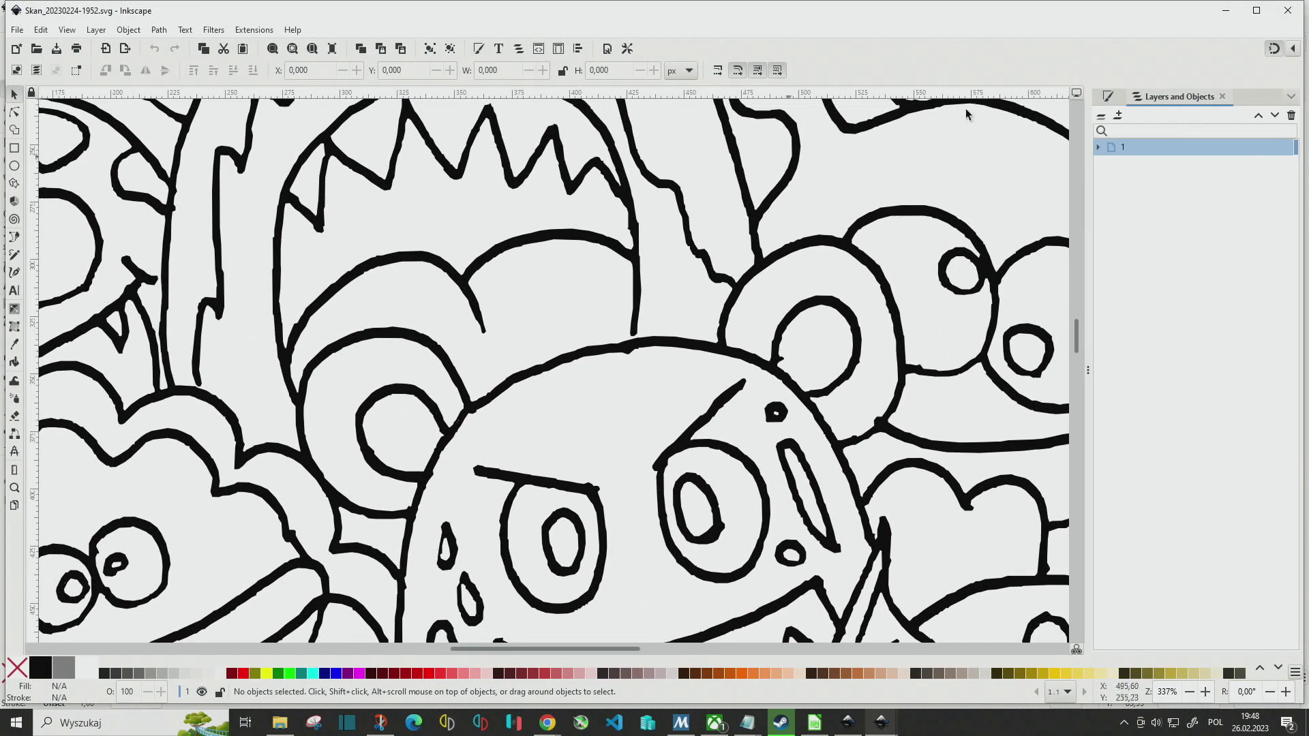
Try Path > Simplify on the drawing, then bring up the Path Effects panel.
left_click(163, 31)
left_click(192, 361)
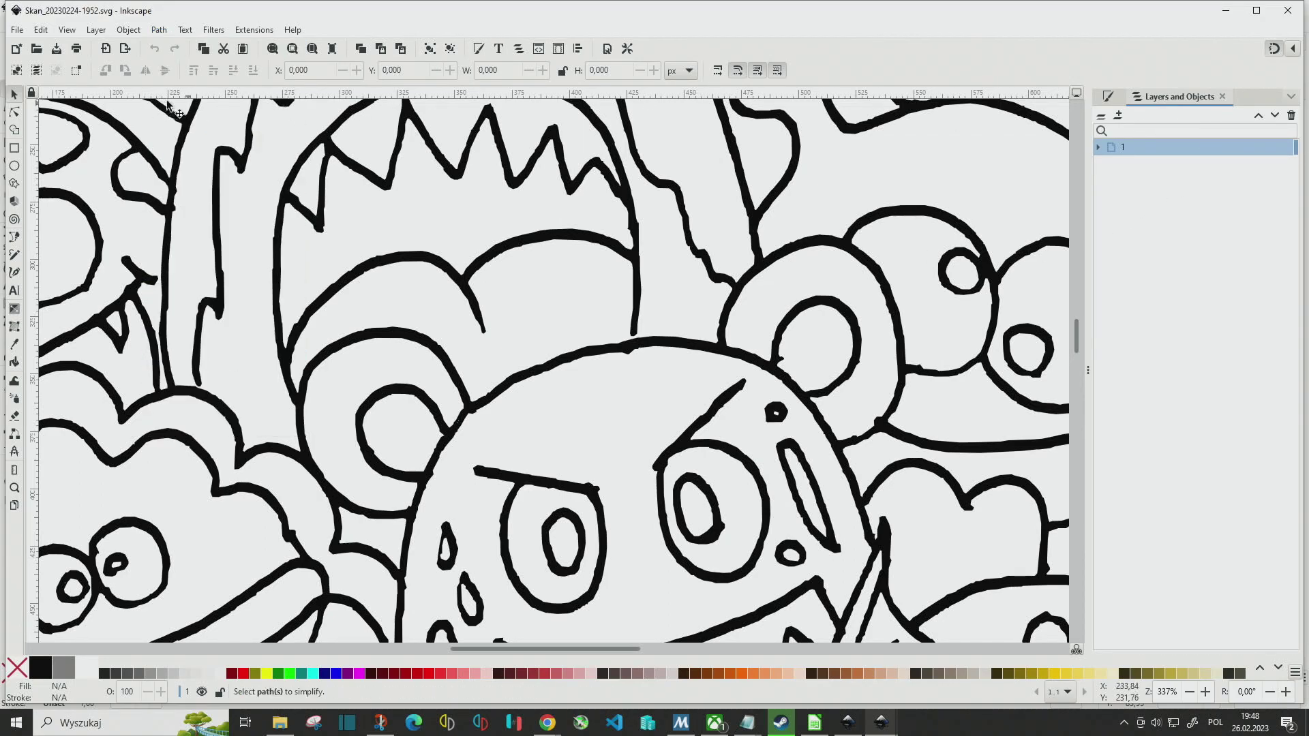
left_click(128, 31)
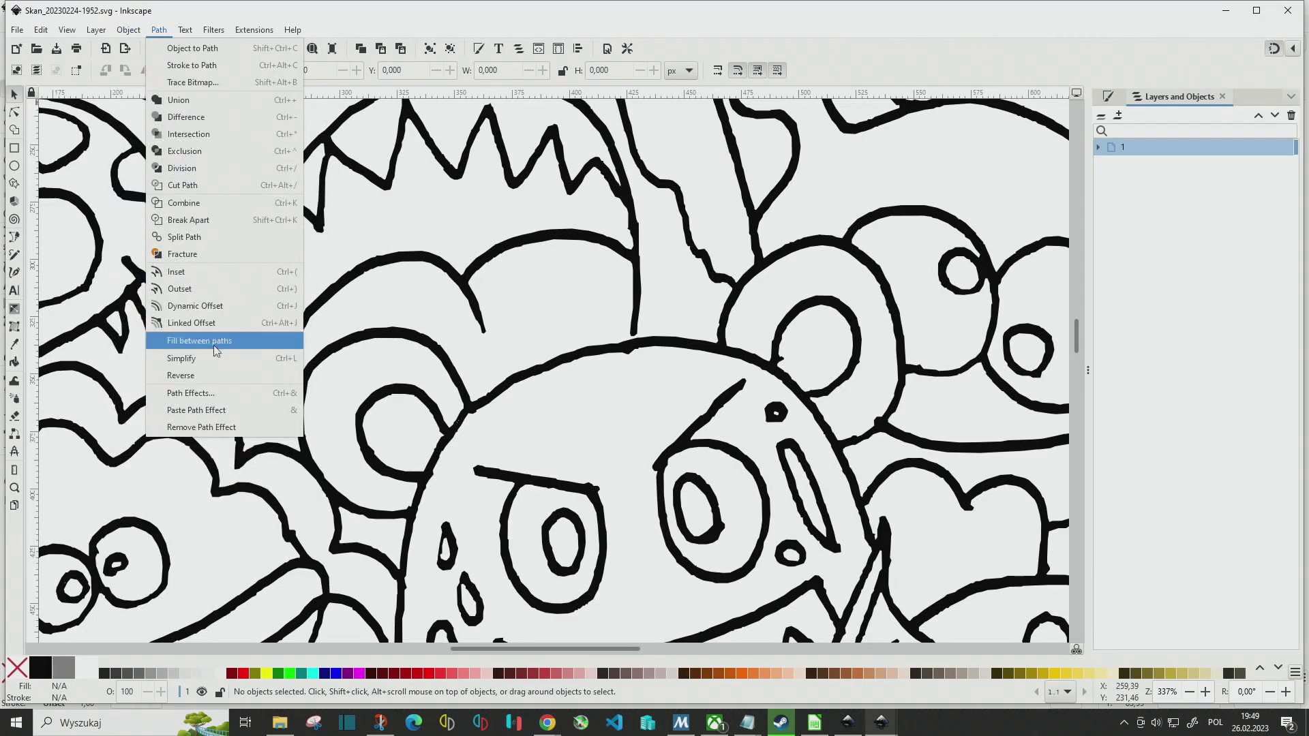
left_click(225, 393)
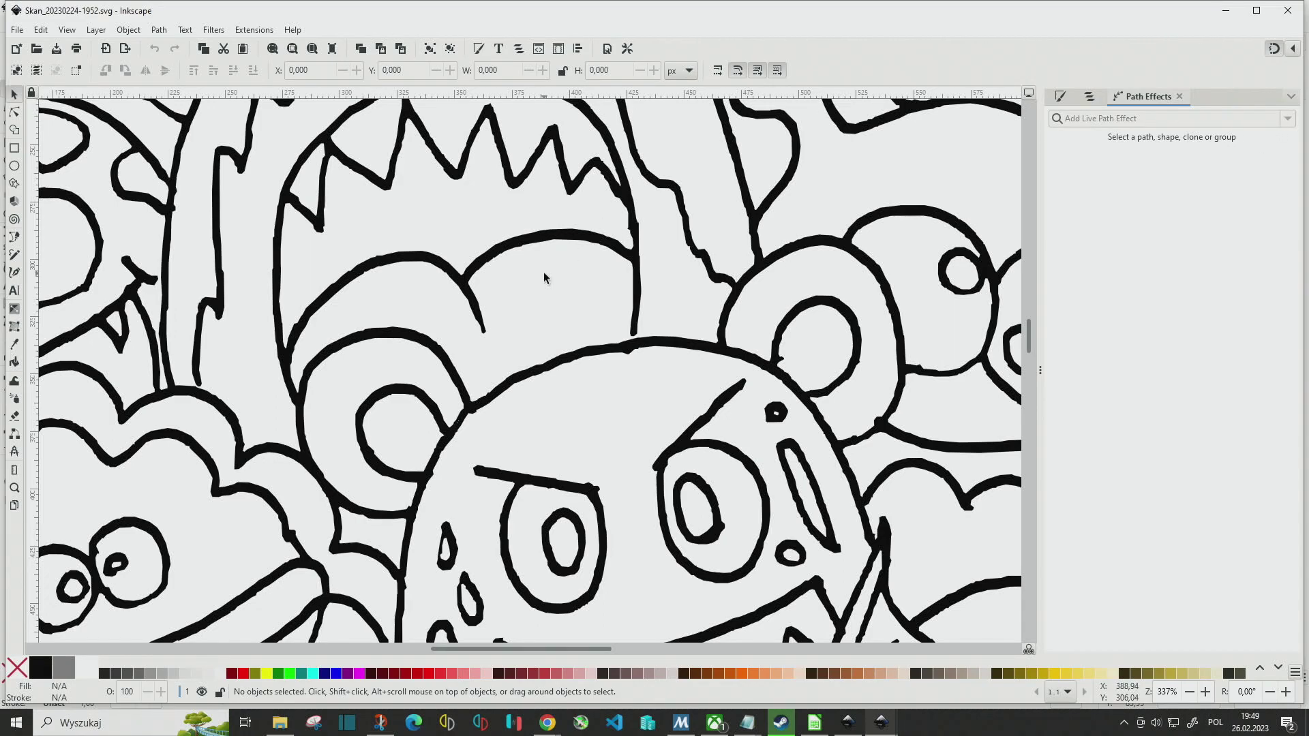
Add a Simplify live path effect to the traced path and toggle its visibility to compare.
left_click(546, 246)
left_click(1159, 118)
type("s")
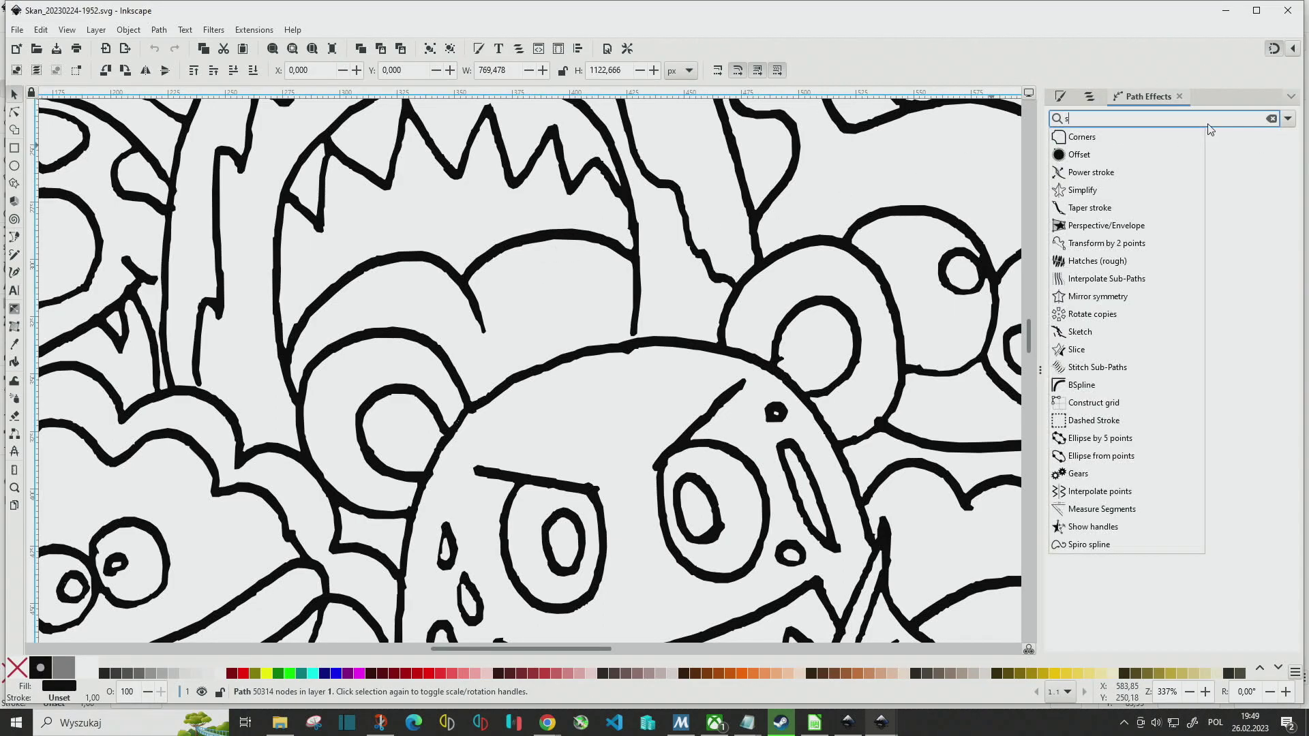
left_click(1135, 190)
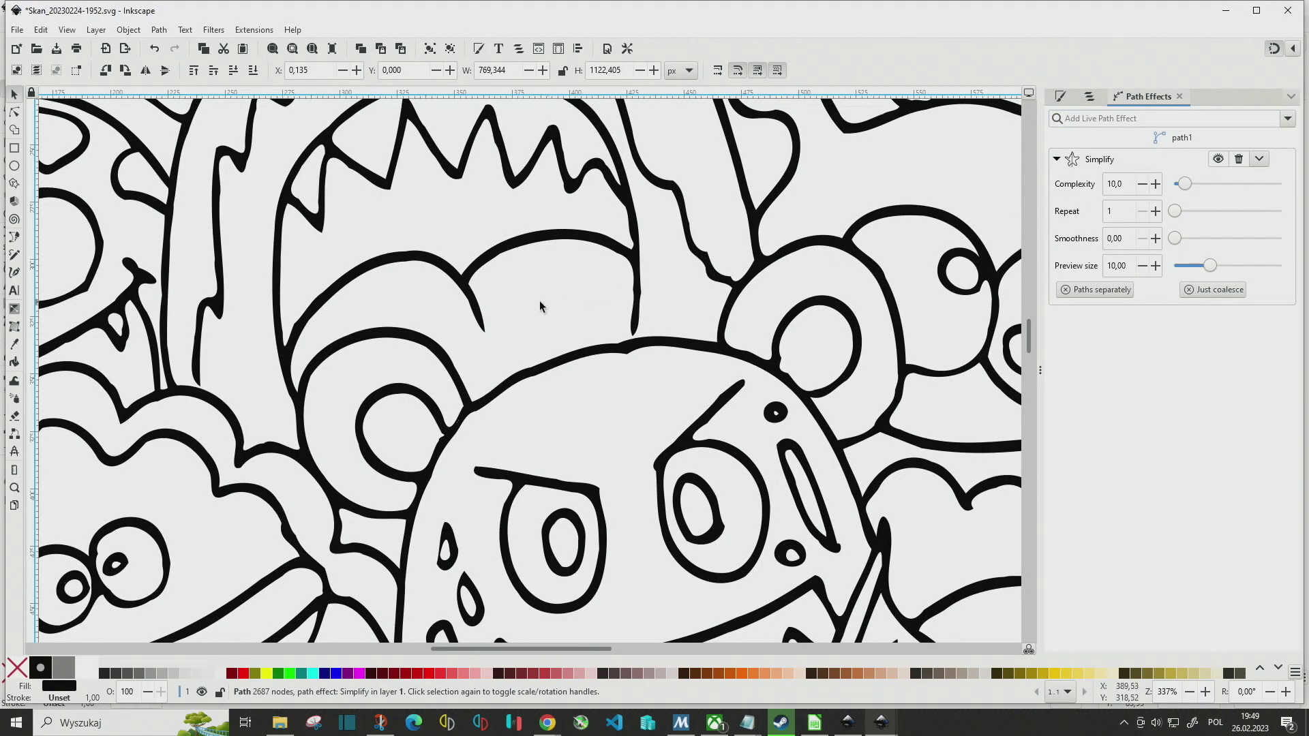
scroll(520, 257, "down", 1, "ctrl")
scroll(612, 285, "down", 2, "ctrl")
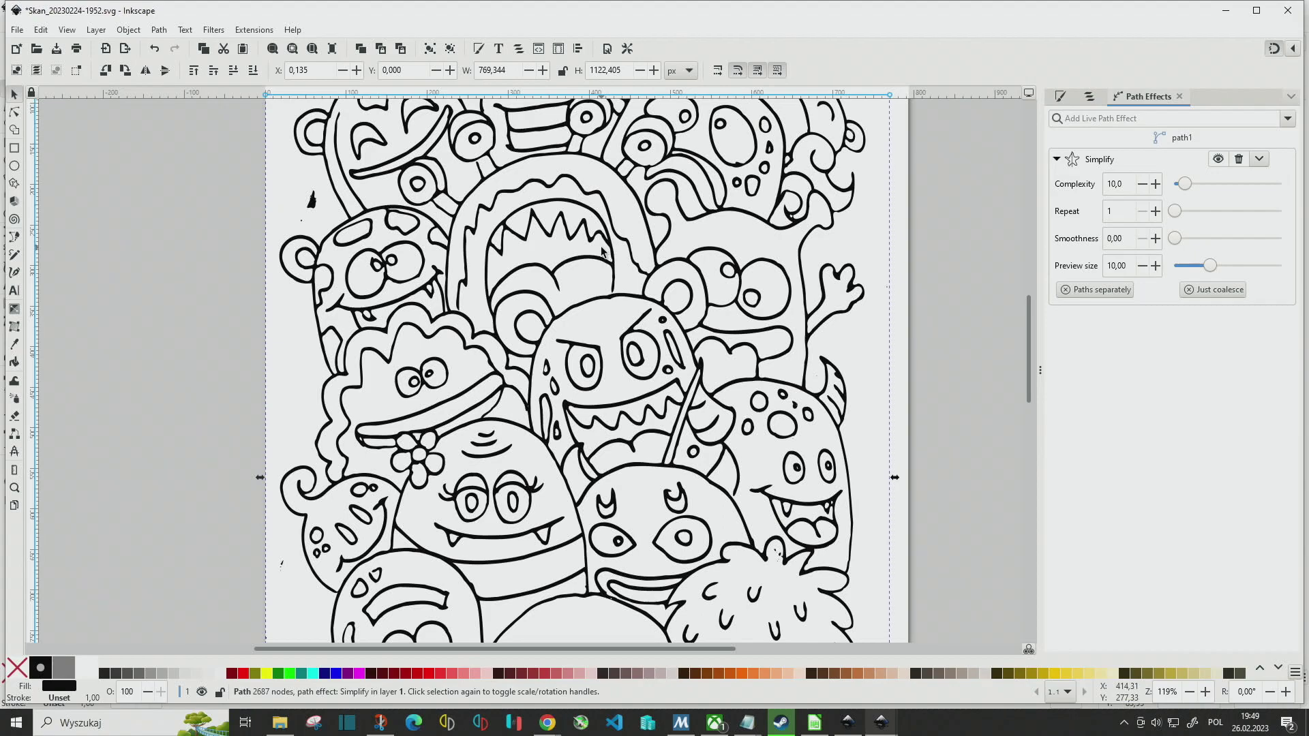
scroll(613, 285, "up", 1, "ctrl")
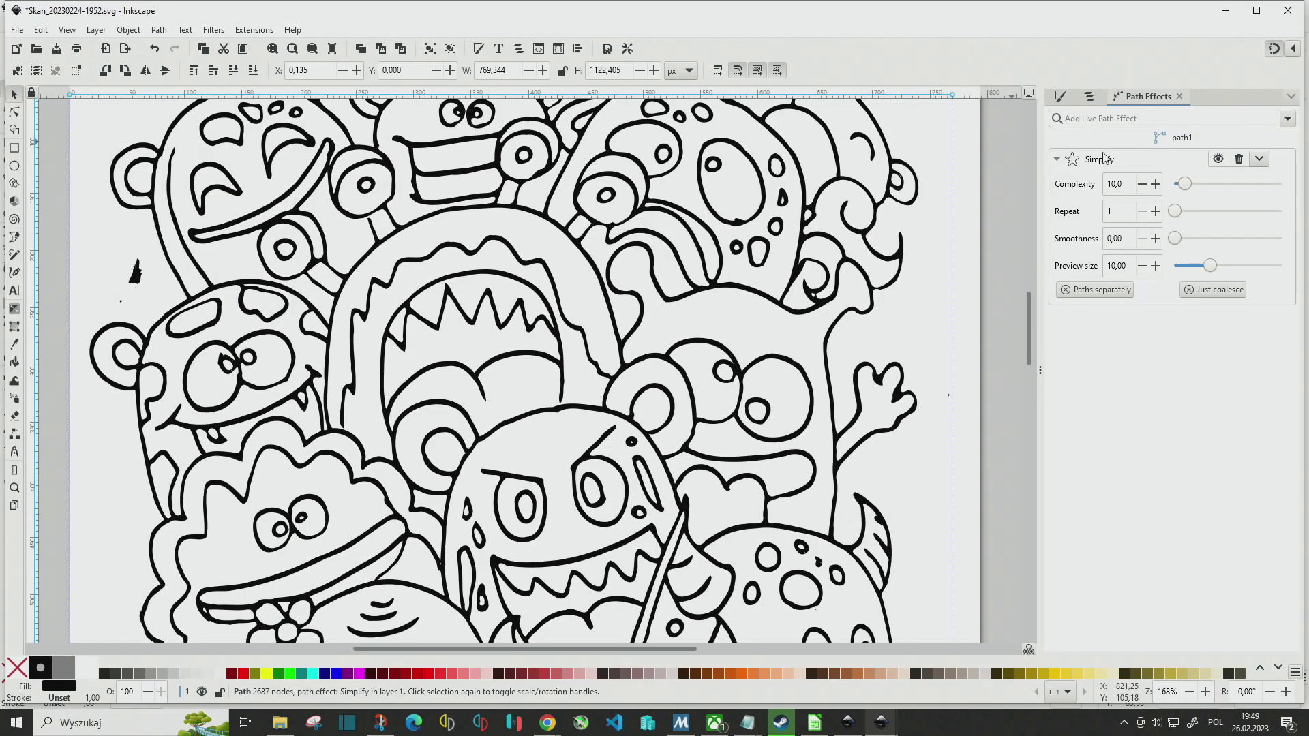
left_click(1220, 160)
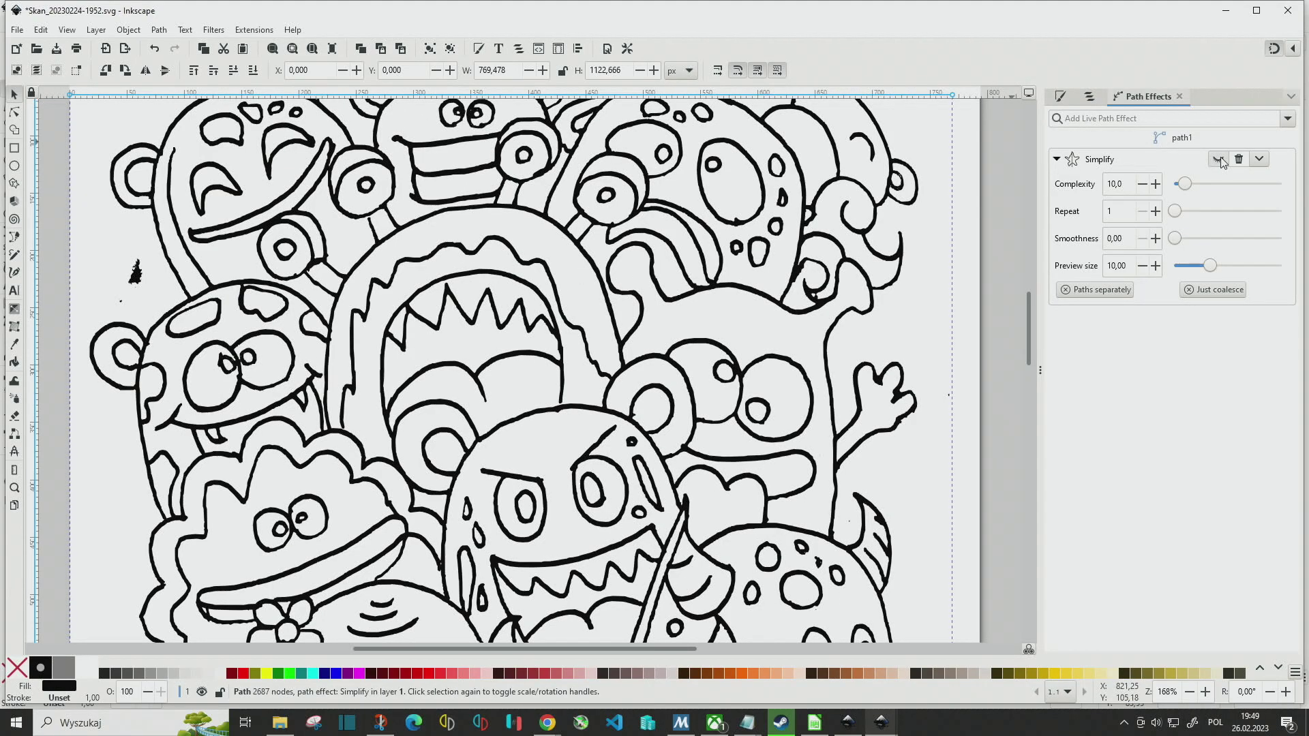
left_click(1220, 159)
Set Simplify complexity to 5, cutting the path to 4723 nodes.
triple_click(1118, 184)
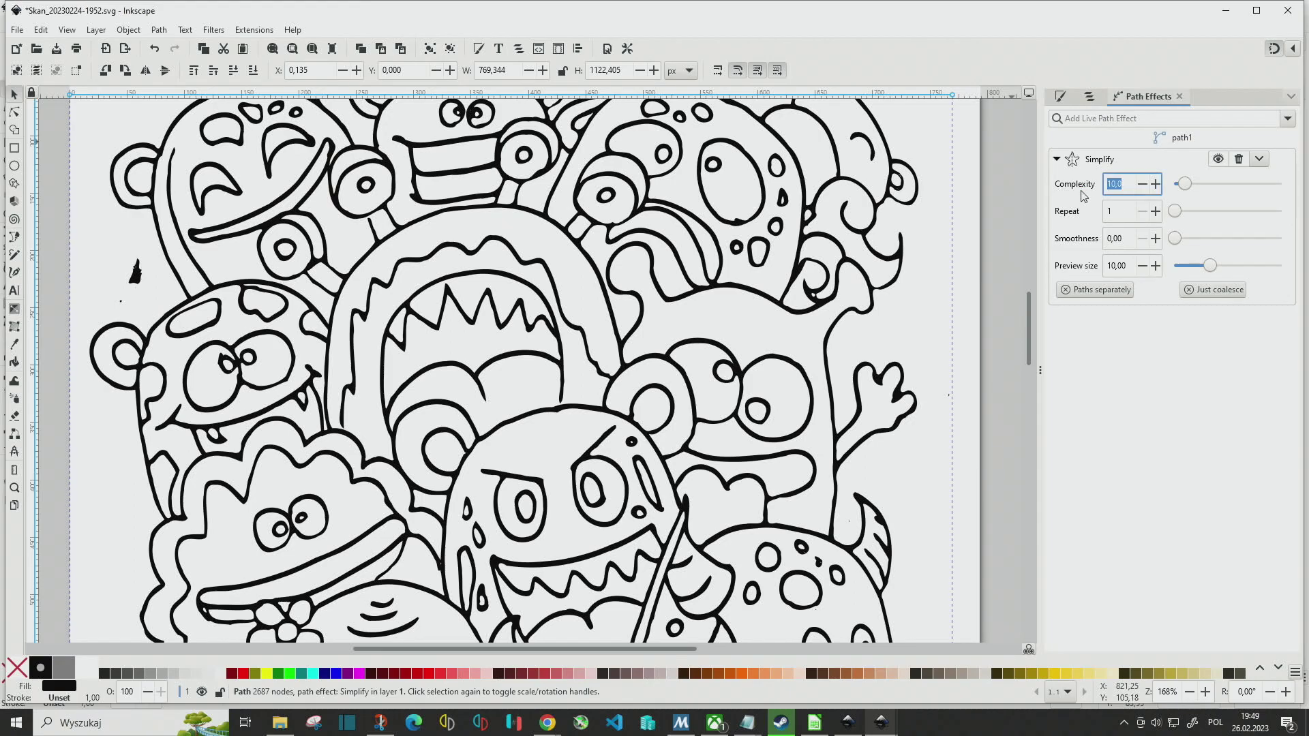
type("5")
key("Return")
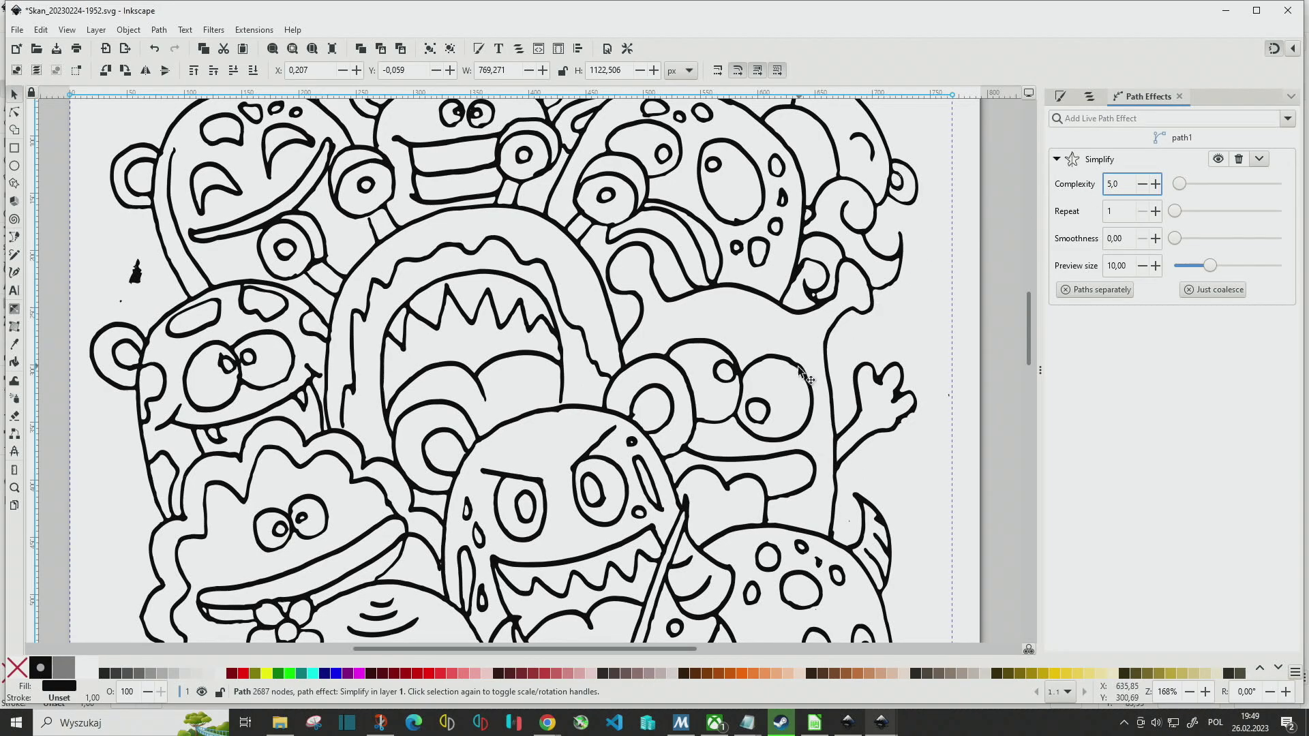
left_click(978, 309)
scroll(726, 335, "down", 2)
scroll(694, 317, "up", 2)
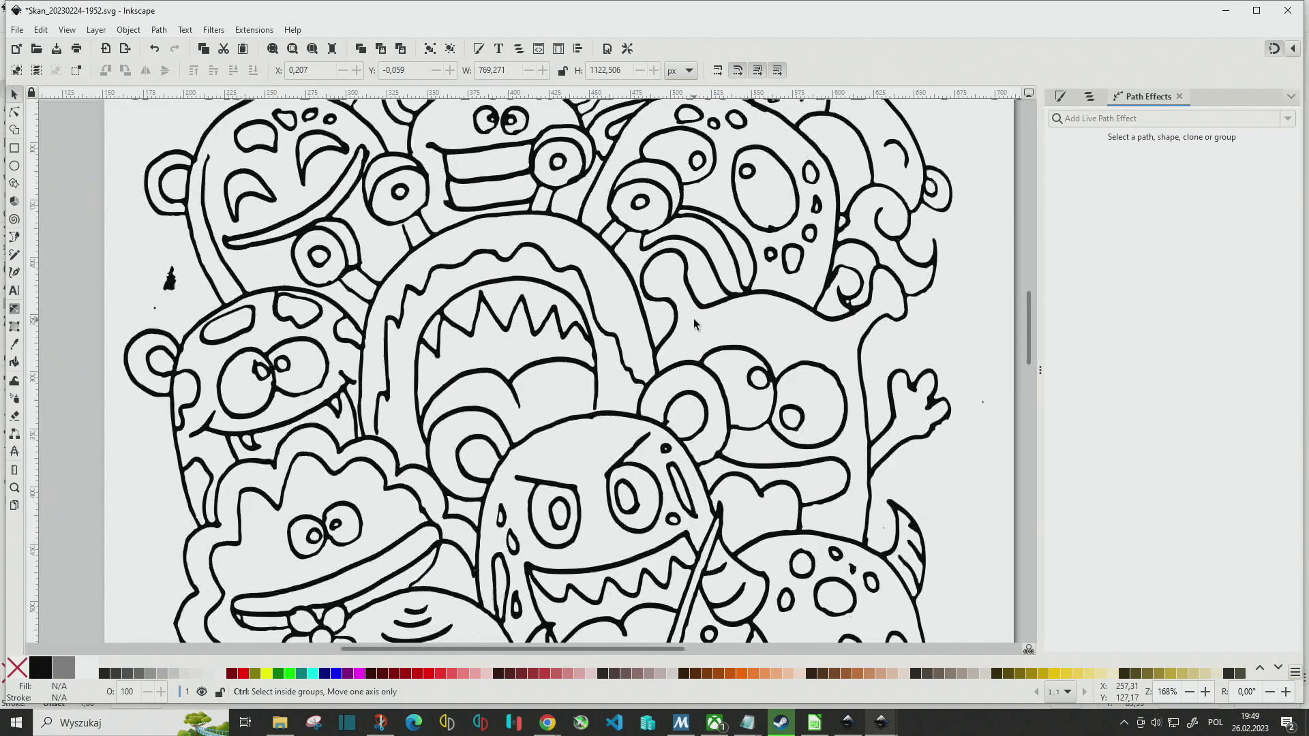
scroll(693, 318, "up", 2)
Reselect the traced path and enter a Simplify smoothness of 30.
left_click(771, 273)
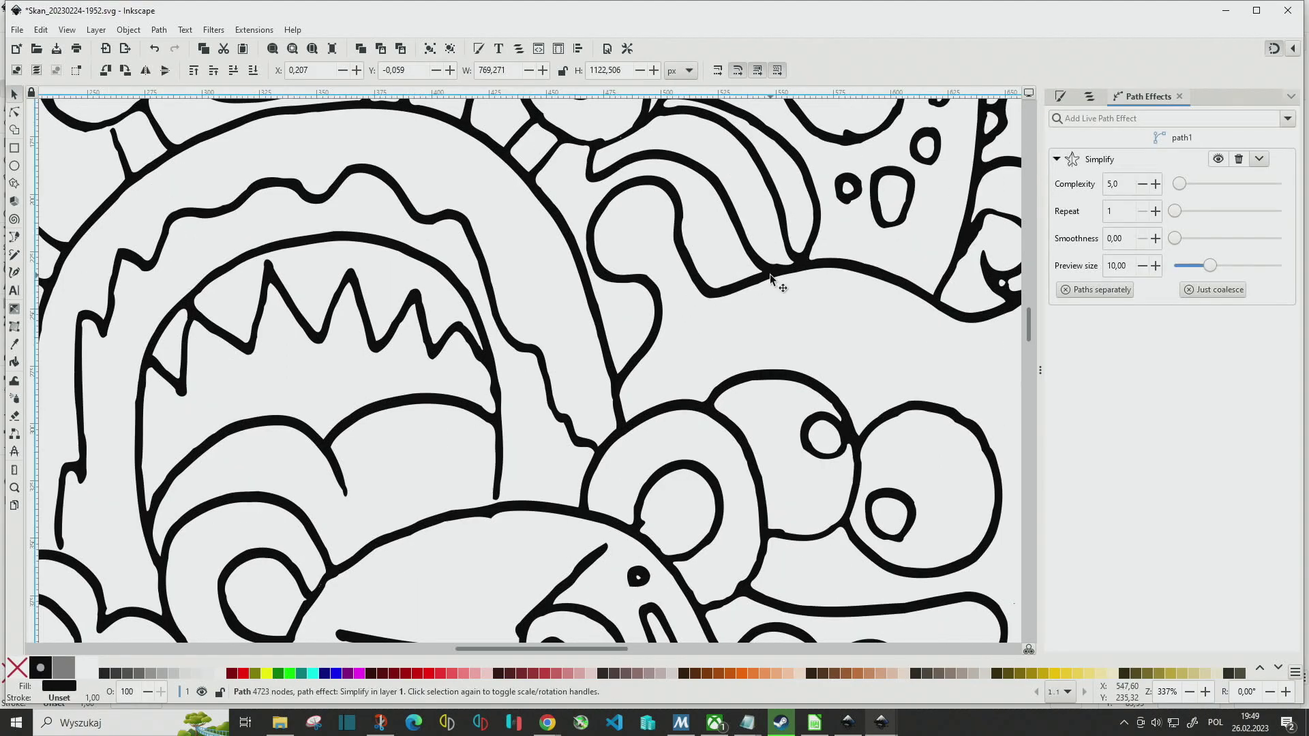
triple_click(1129, 238)
type("30")
key("Return")
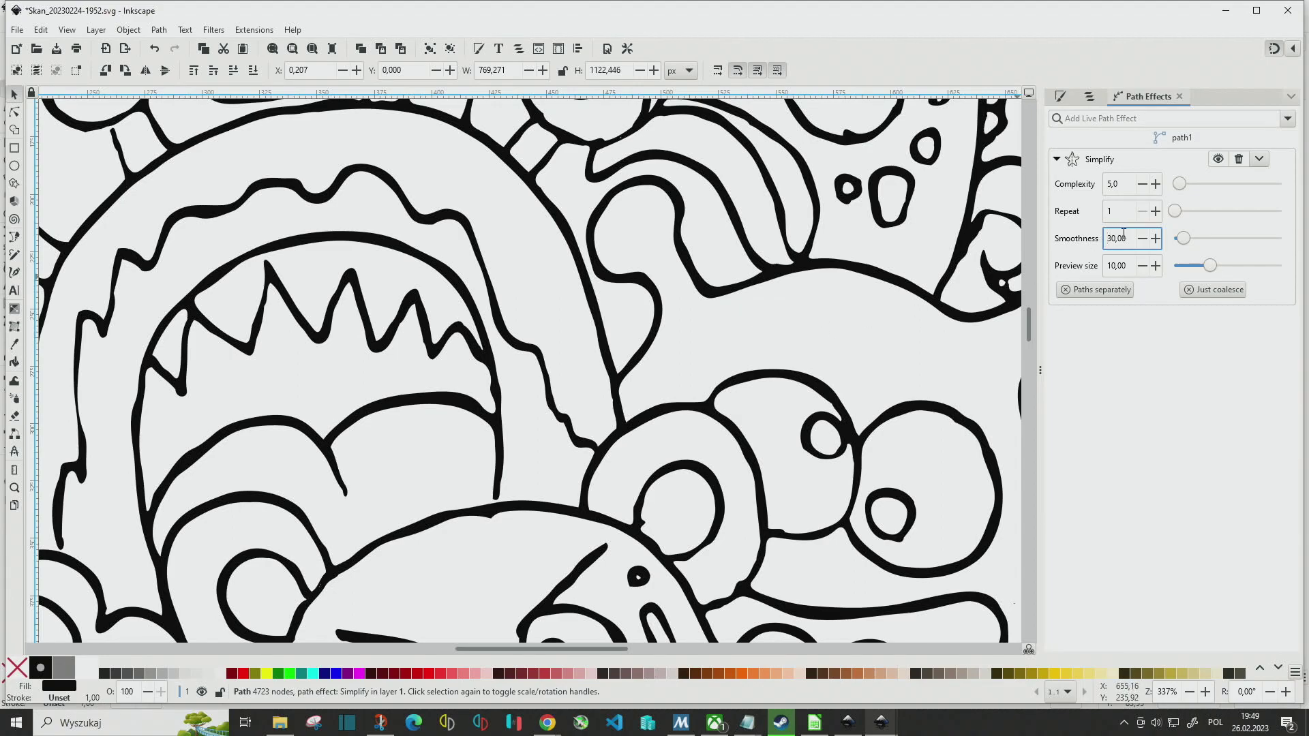
Fine-tune the smoothness slider, settling near 39 with complexity still at 5.
left_click_drag(1125, 242, 1116, 240)
left_click(1180, 243)
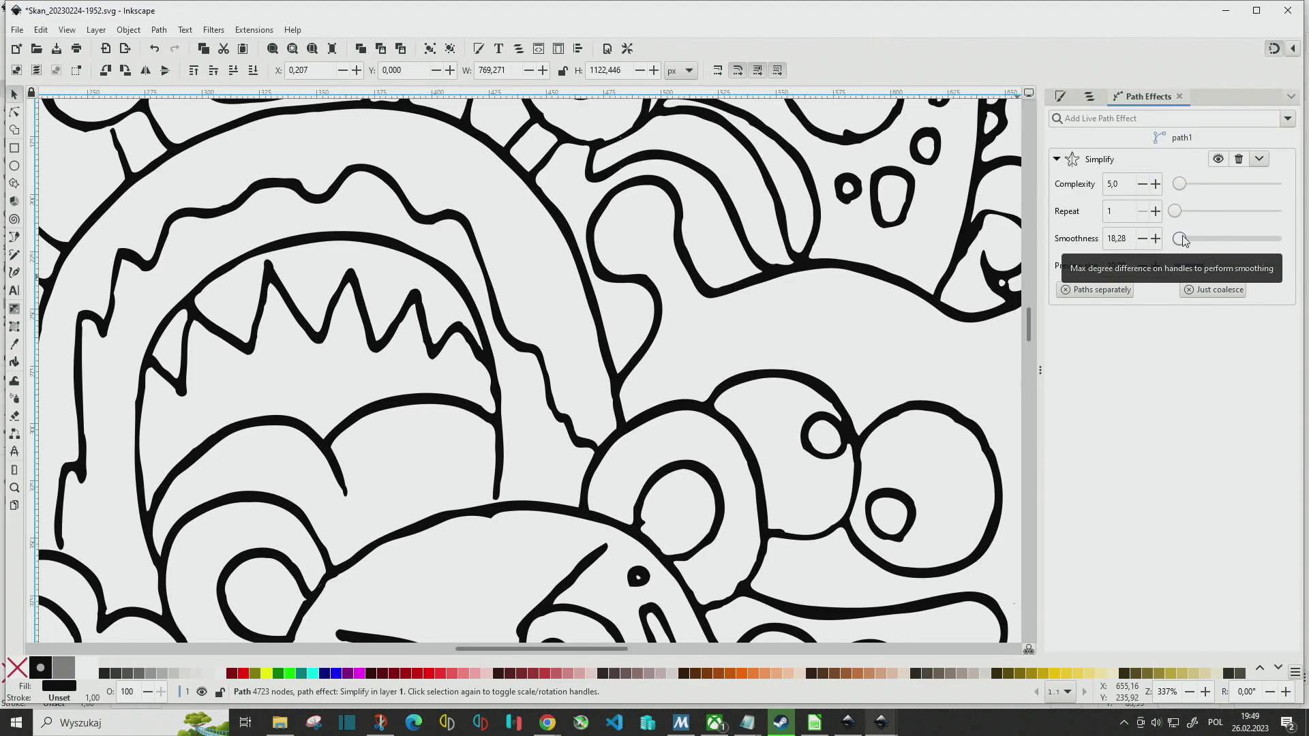
left_click_drag(1185, 240, 1179, 240)
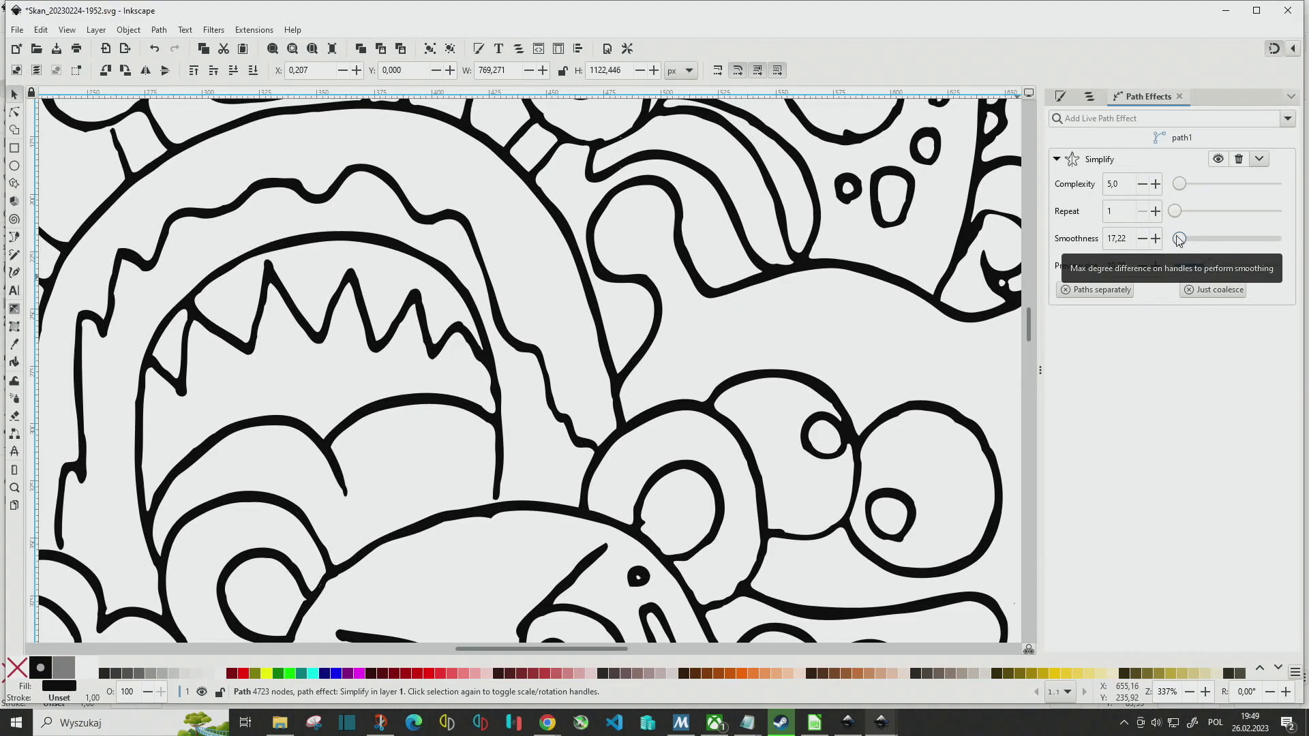
left_click_drag(1180, 240, 1175, 242)
scroll(1202, 247, "down", 2)
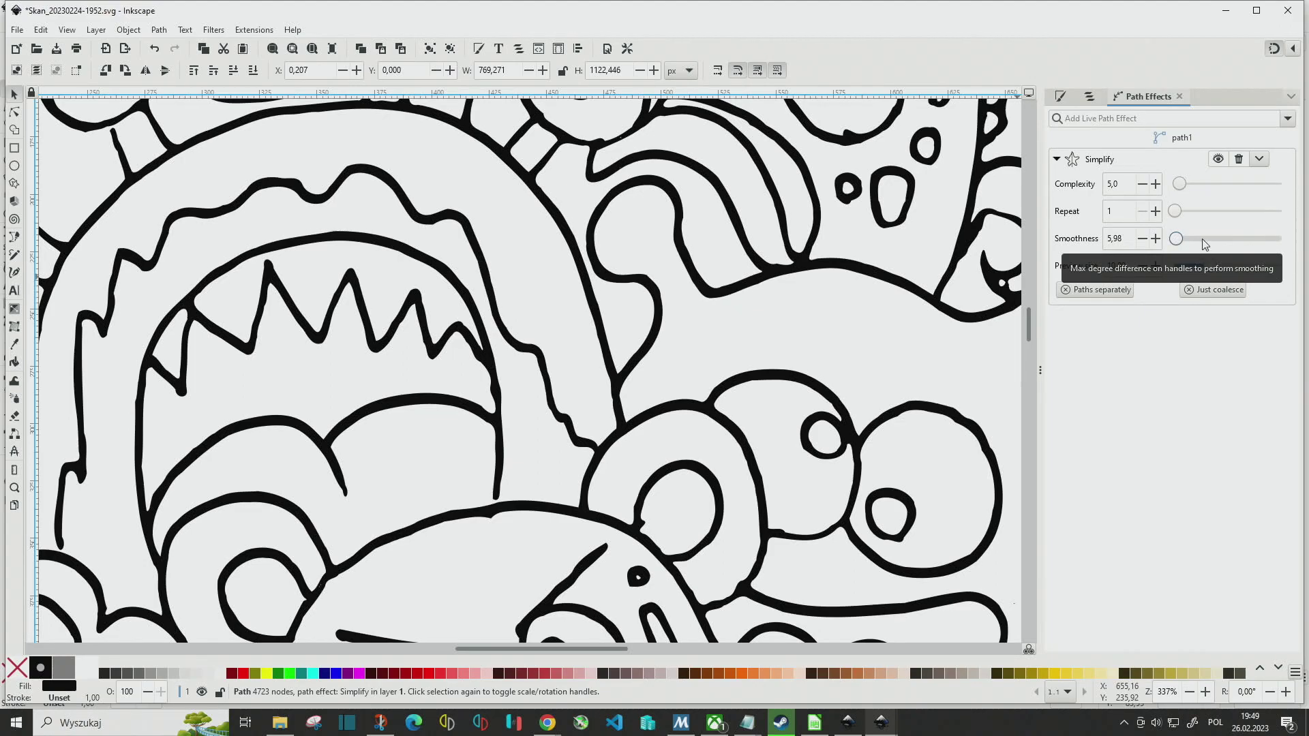
mouse_move(1177, 240)
left_mouse_down()
mouse_move(1201, 243)
mouse_move(1179, 245)
left_mouse_up()
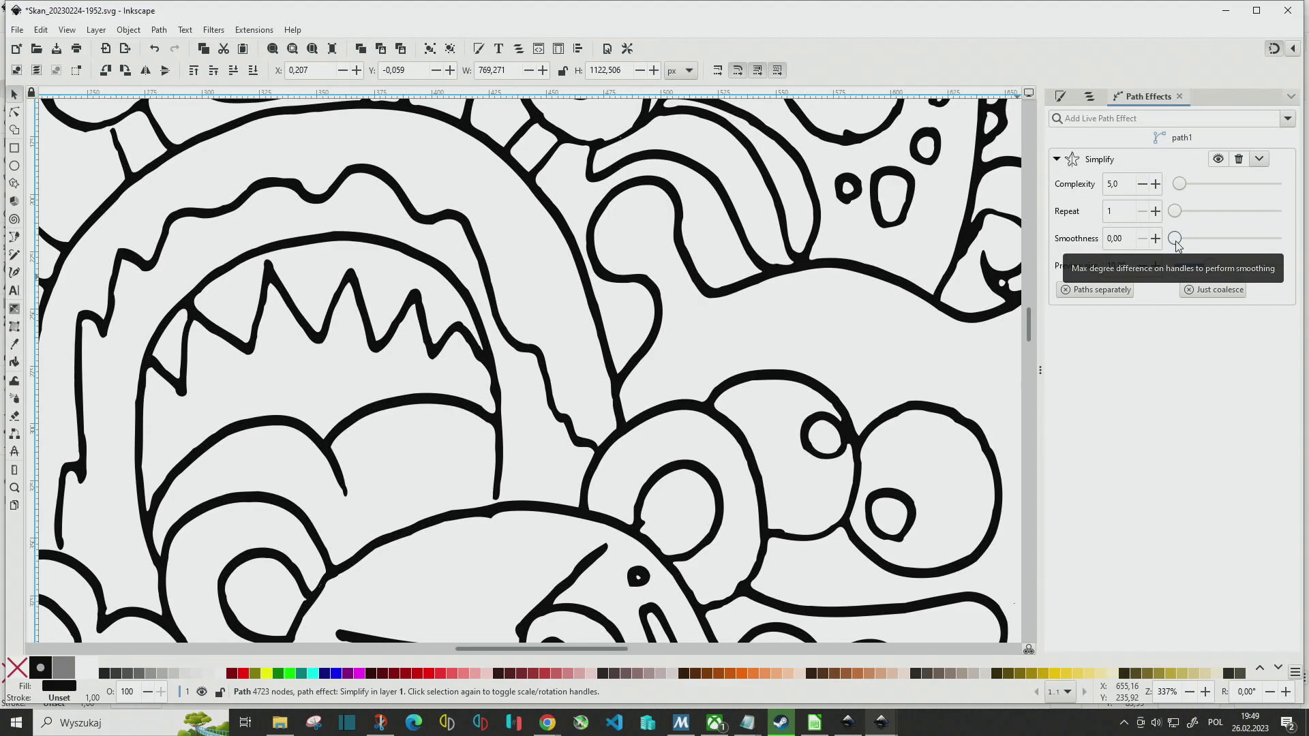
left_click_drag(1180, 246, 1195, 246)
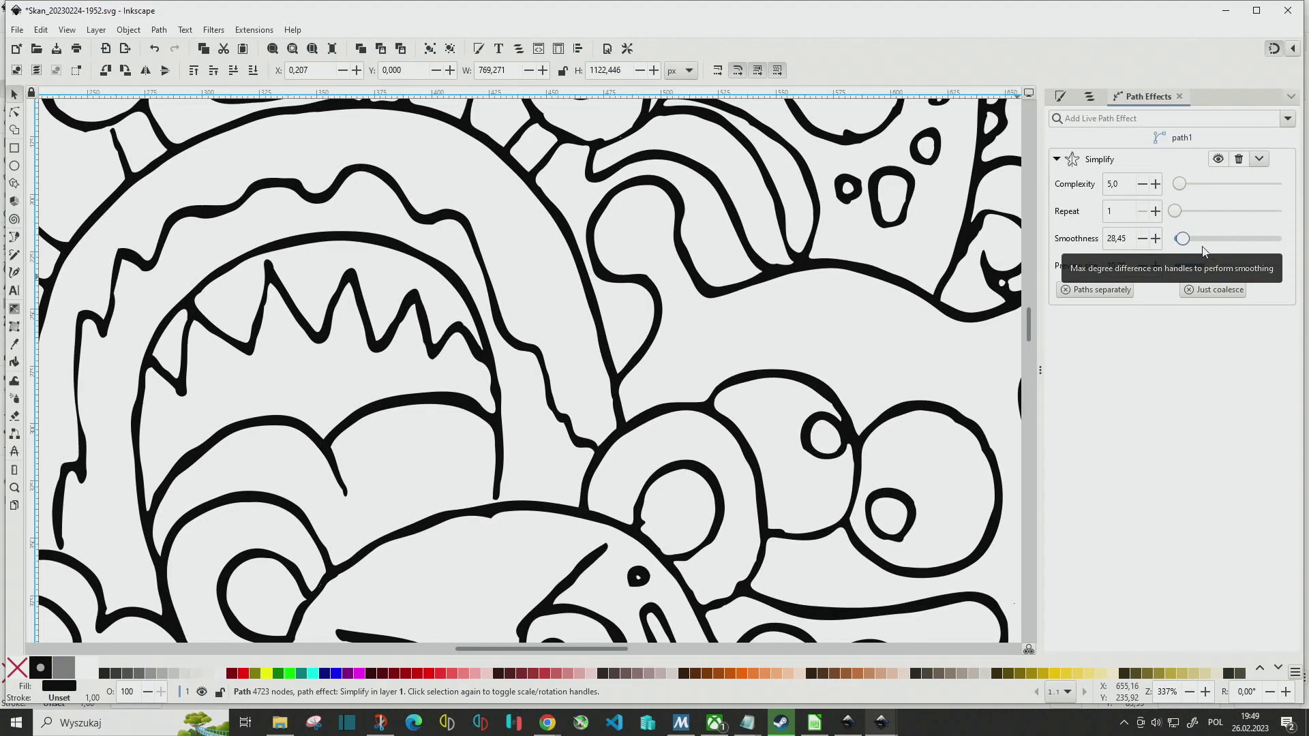
scroll(1203, 250, "up", 1)
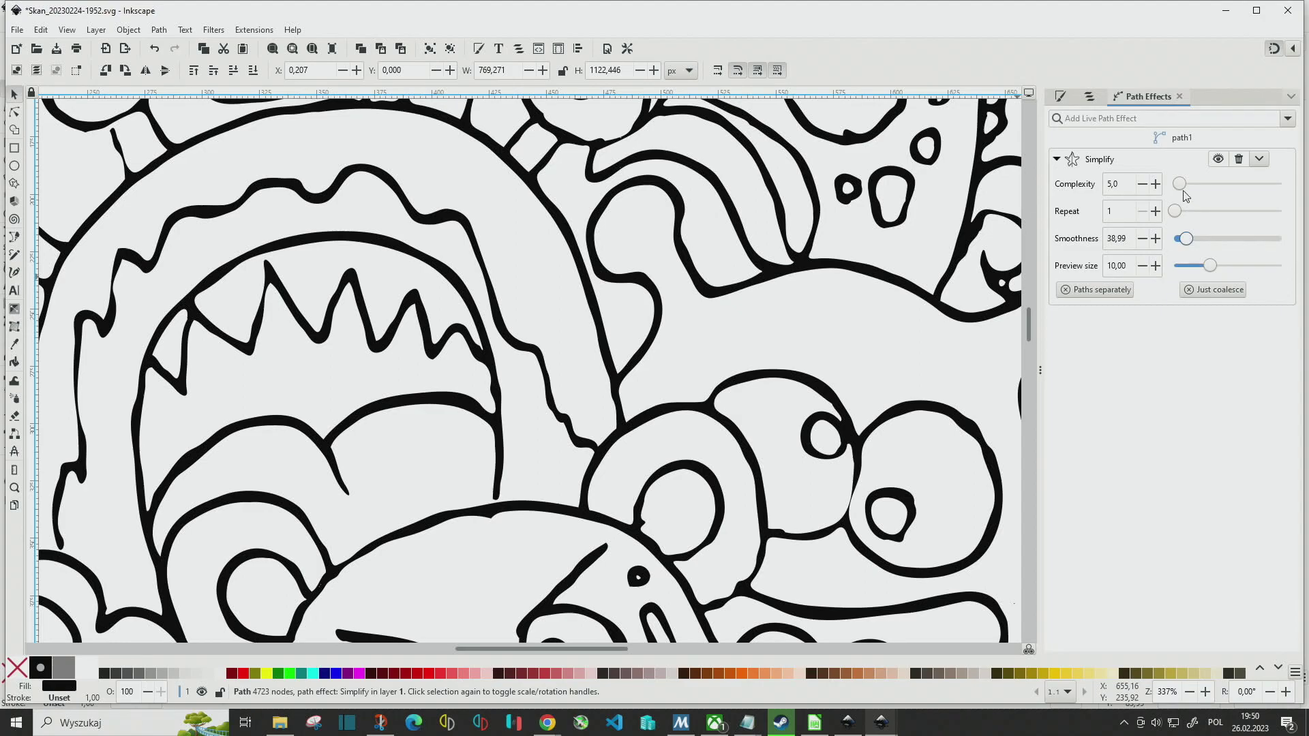
Drag Simplify complexity higher, then back down to about ten.
scroll(1184, 189, "up", 1)
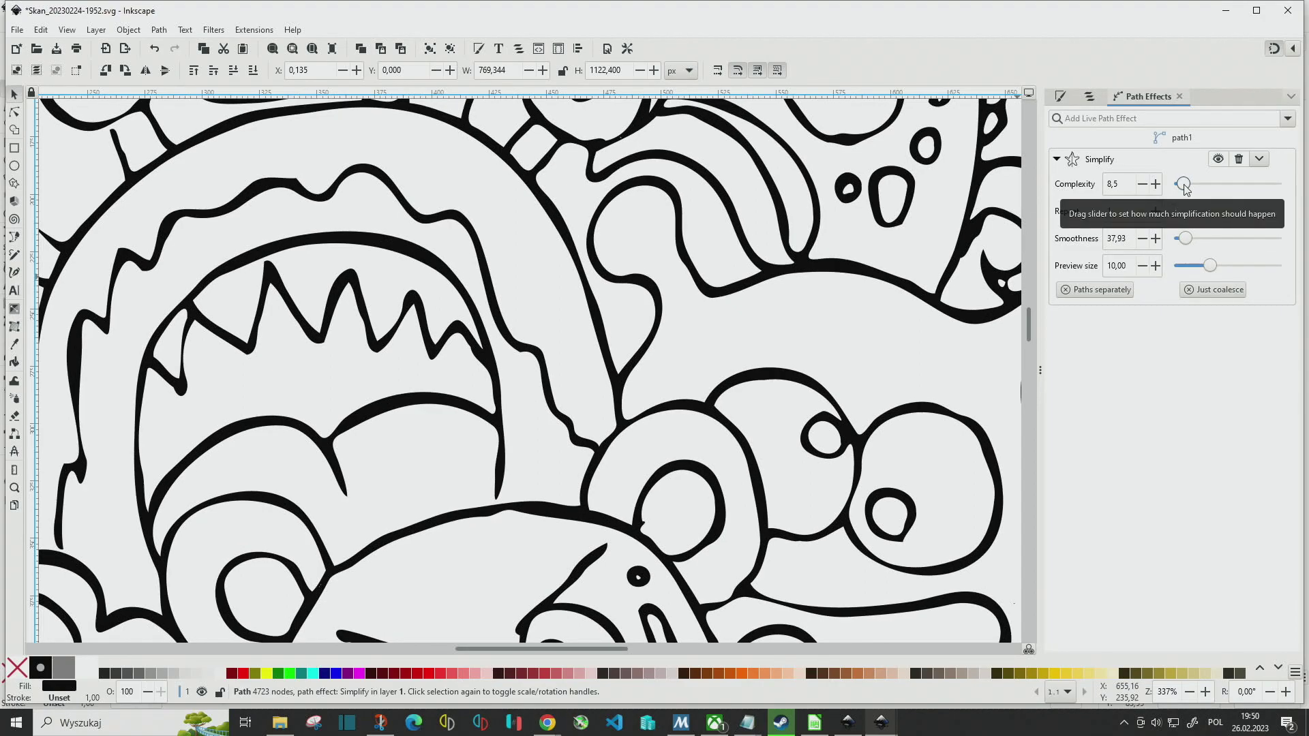
left_click_drag(1183, 189, 1191, 195)
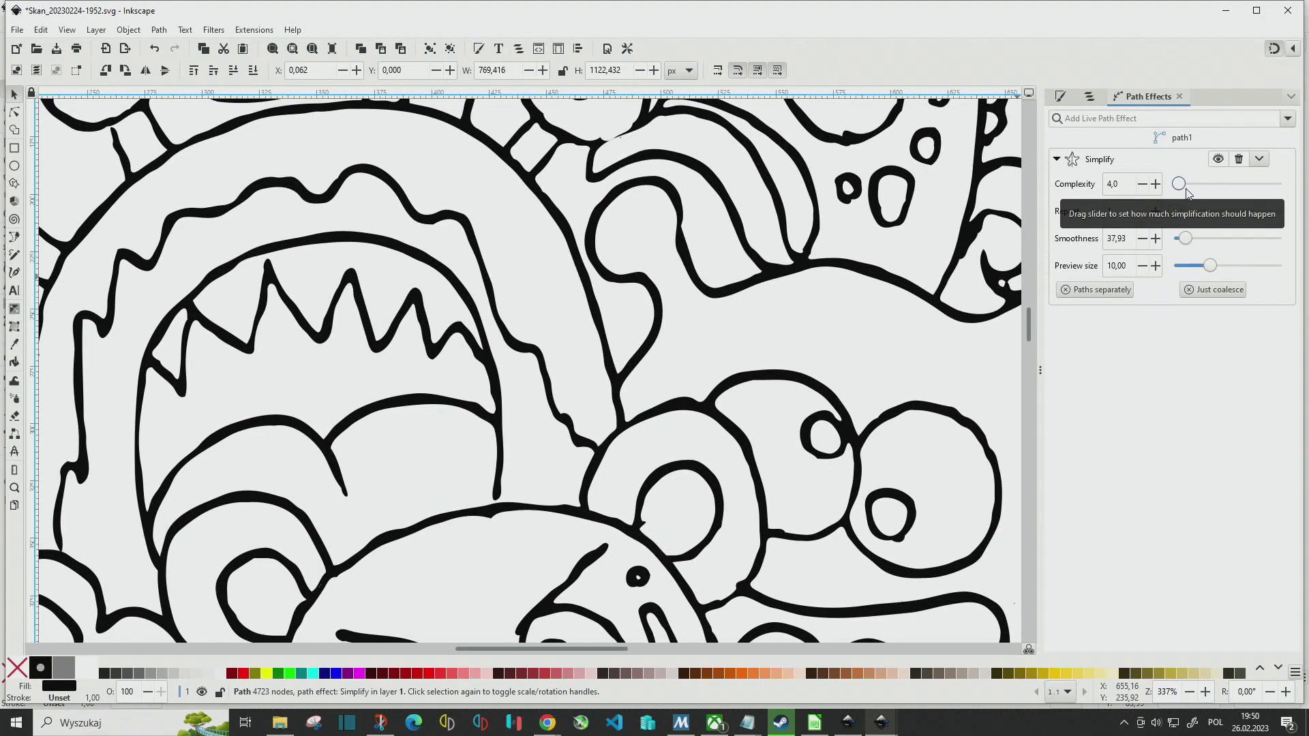
scroll(1190, 194, "up", 1)
left_click_drag(1193, 195, 1208, 195)
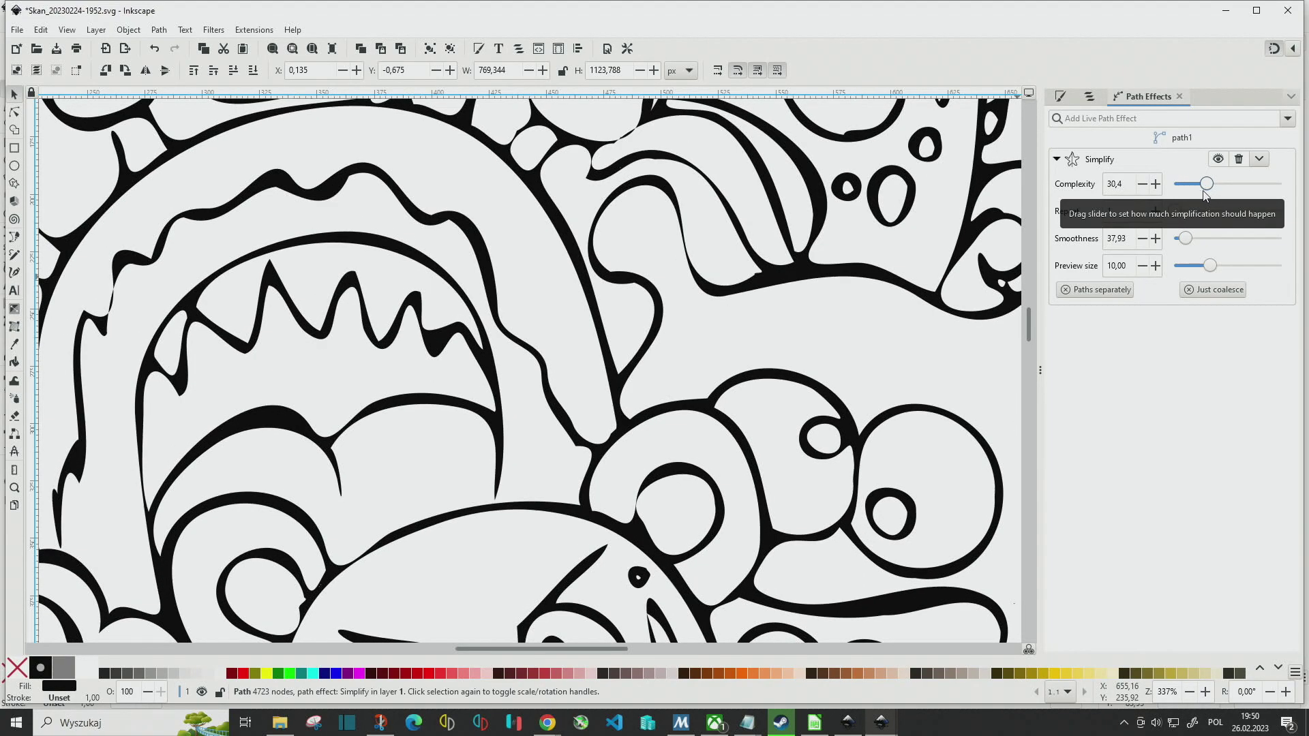
left_click_drag(1208, 196, 1183, 195)
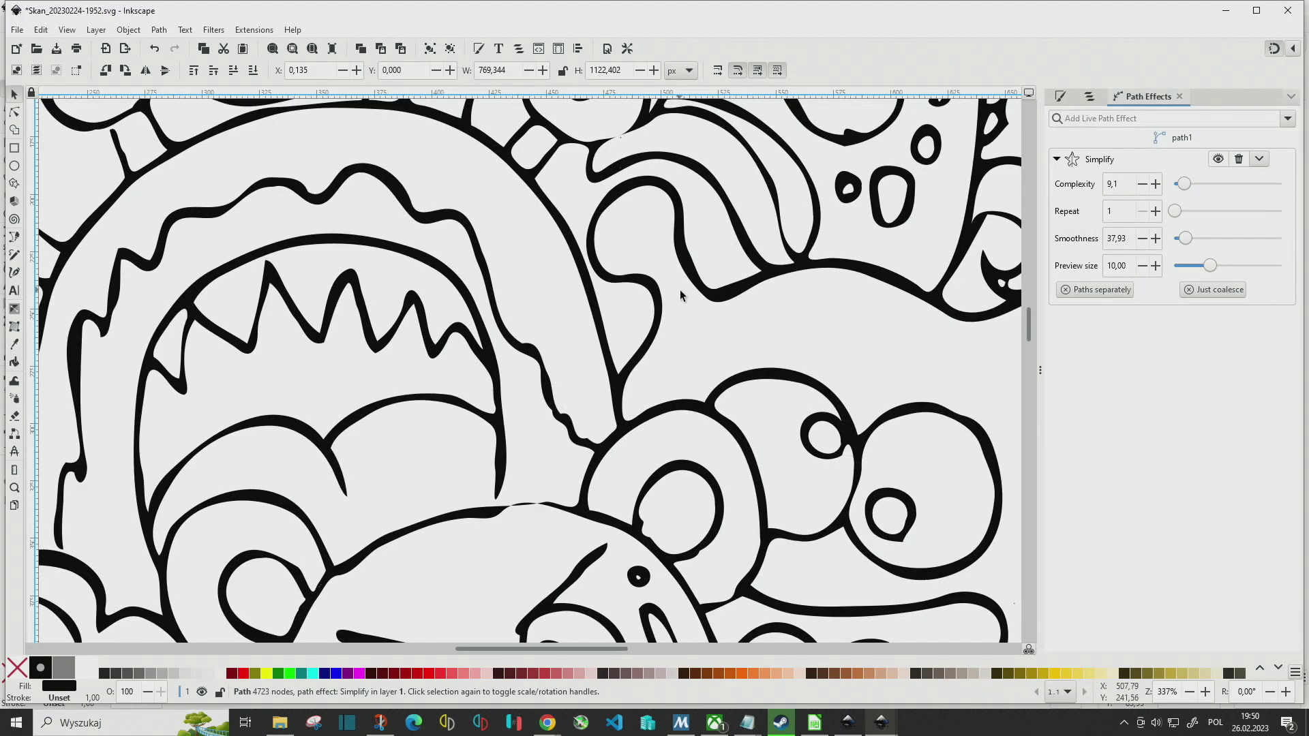
Lower smoothness to 19,20 and settle complexity at 13,6.
scroll(680, 289, "down", 1)
scroll(677, 374, "down", 1)
scroll(694, 313, "up", 1)
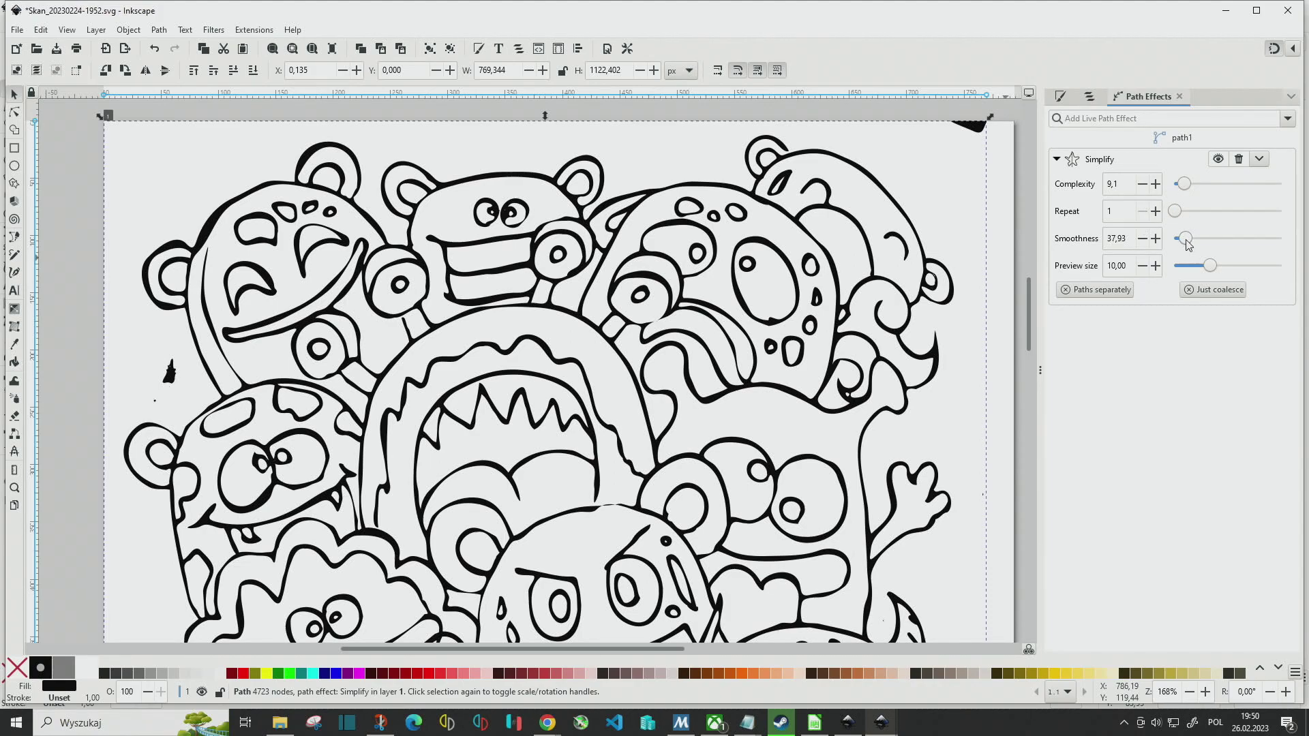
left_click_drag(1186, 240, 1183, 240)
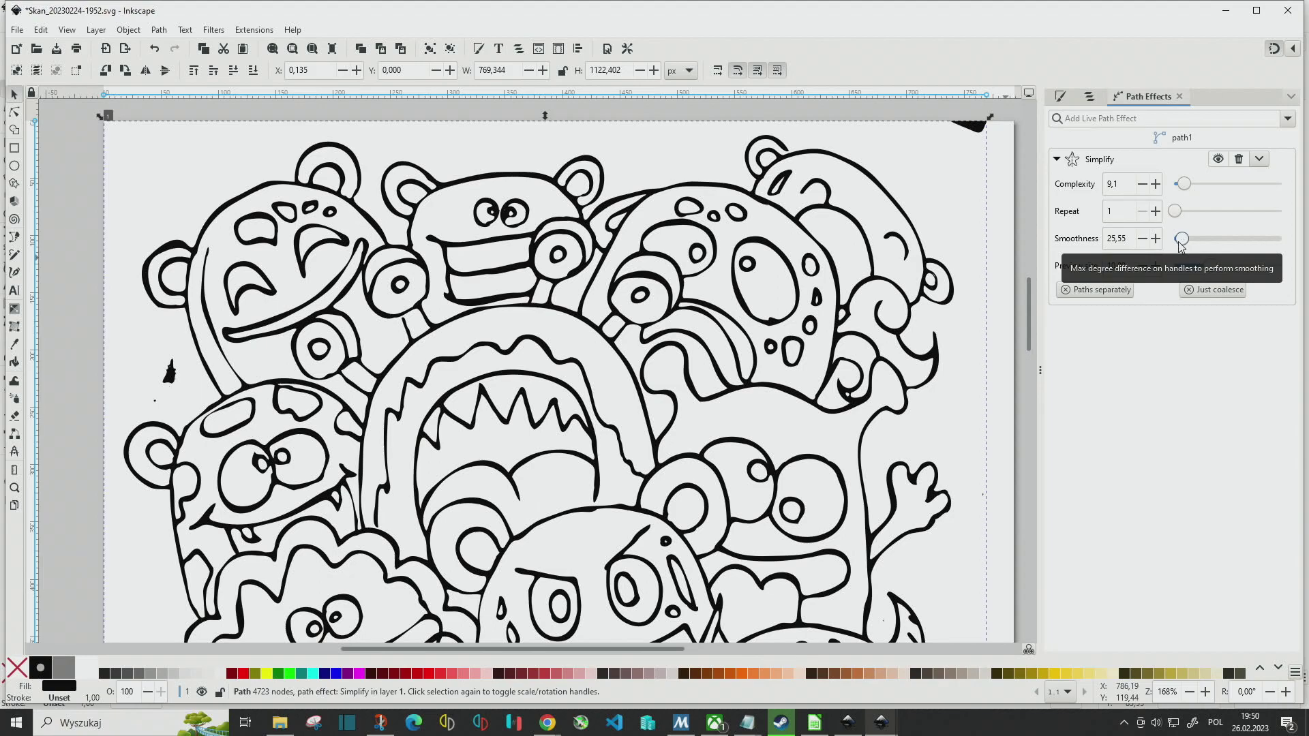
left_click_drag(1179, 243, 1178, 243)
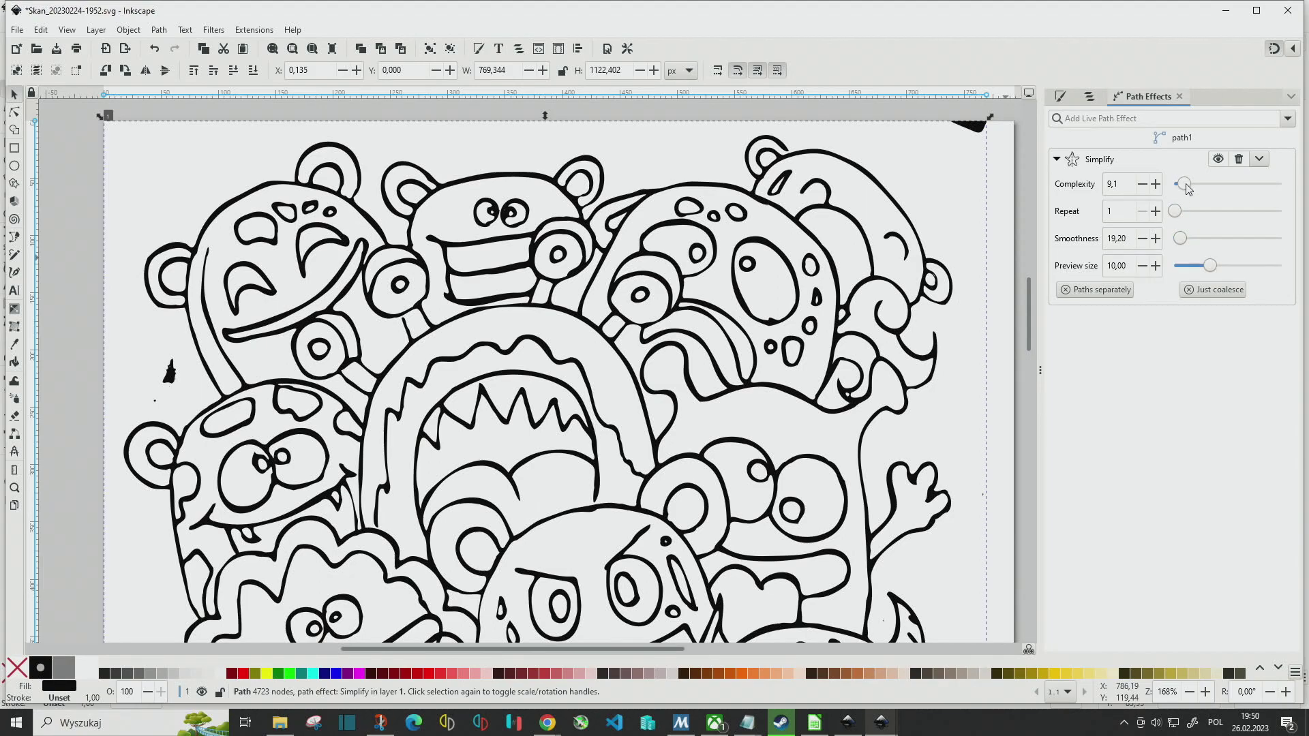
left_click_drag(1187, 188, 1176, 189)
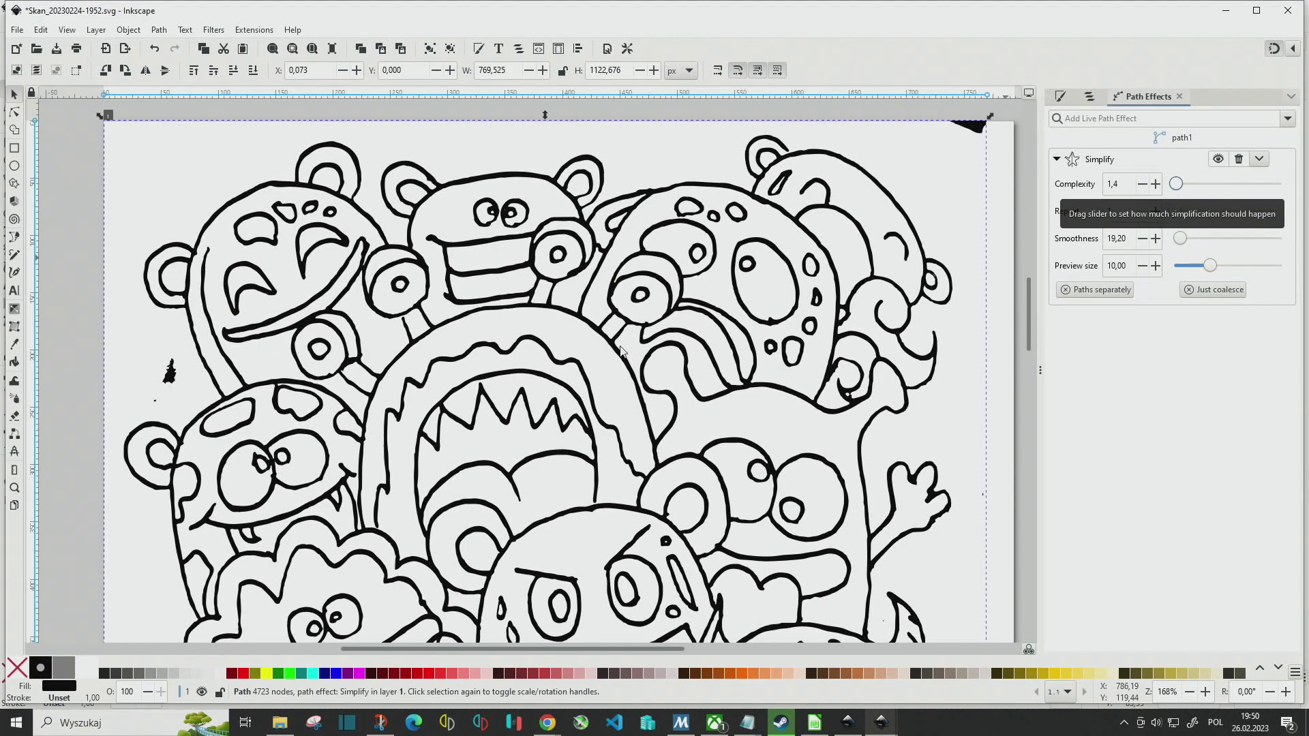
scroll(477, 314, "up", 3)
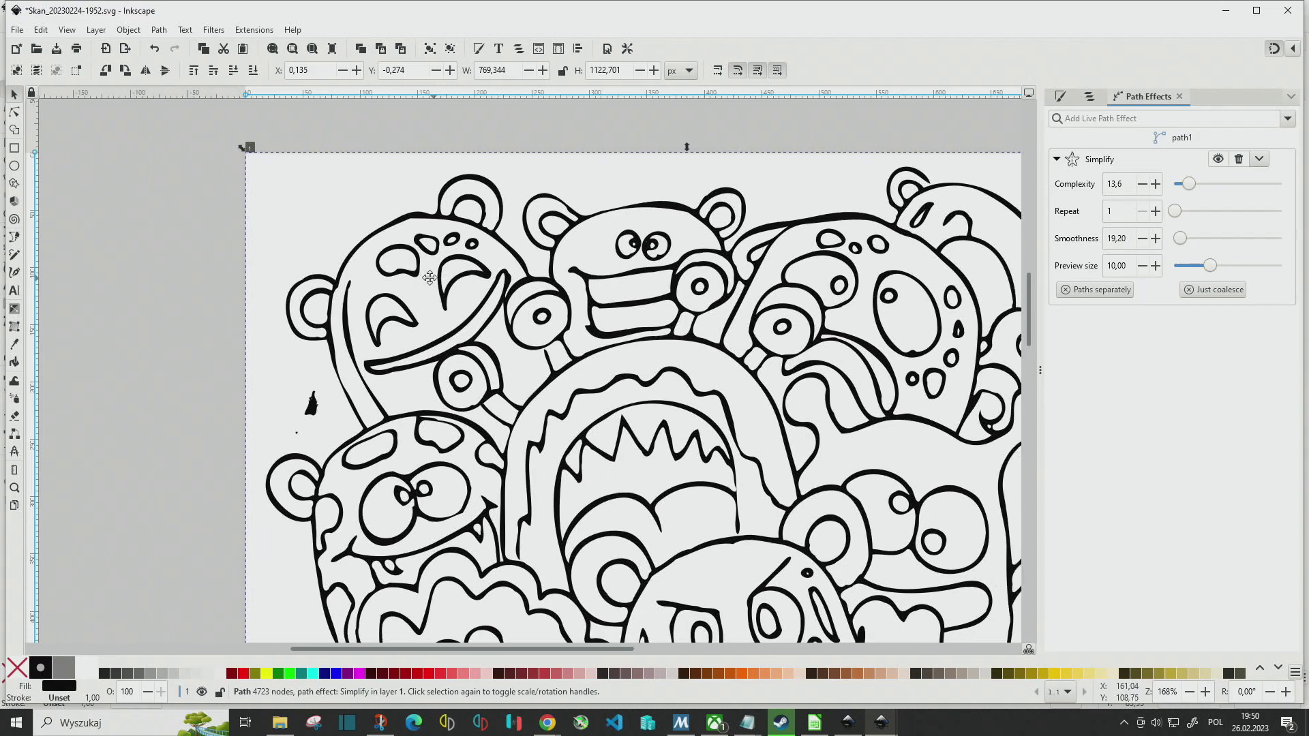
Enter a Simplify complexity of 20, then try 10 instead.
scroll(520, 296, "up", 2)
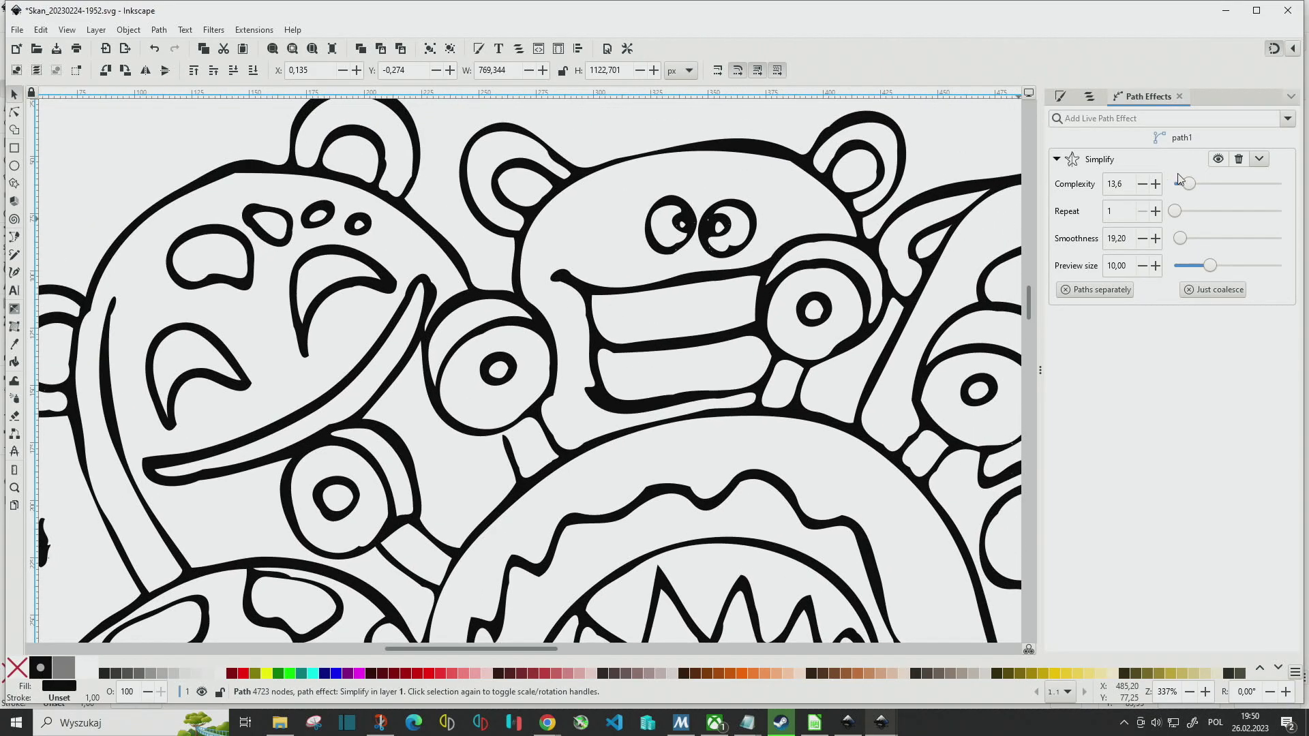
triple_click(1121, 184)
type("20")
key("Return")
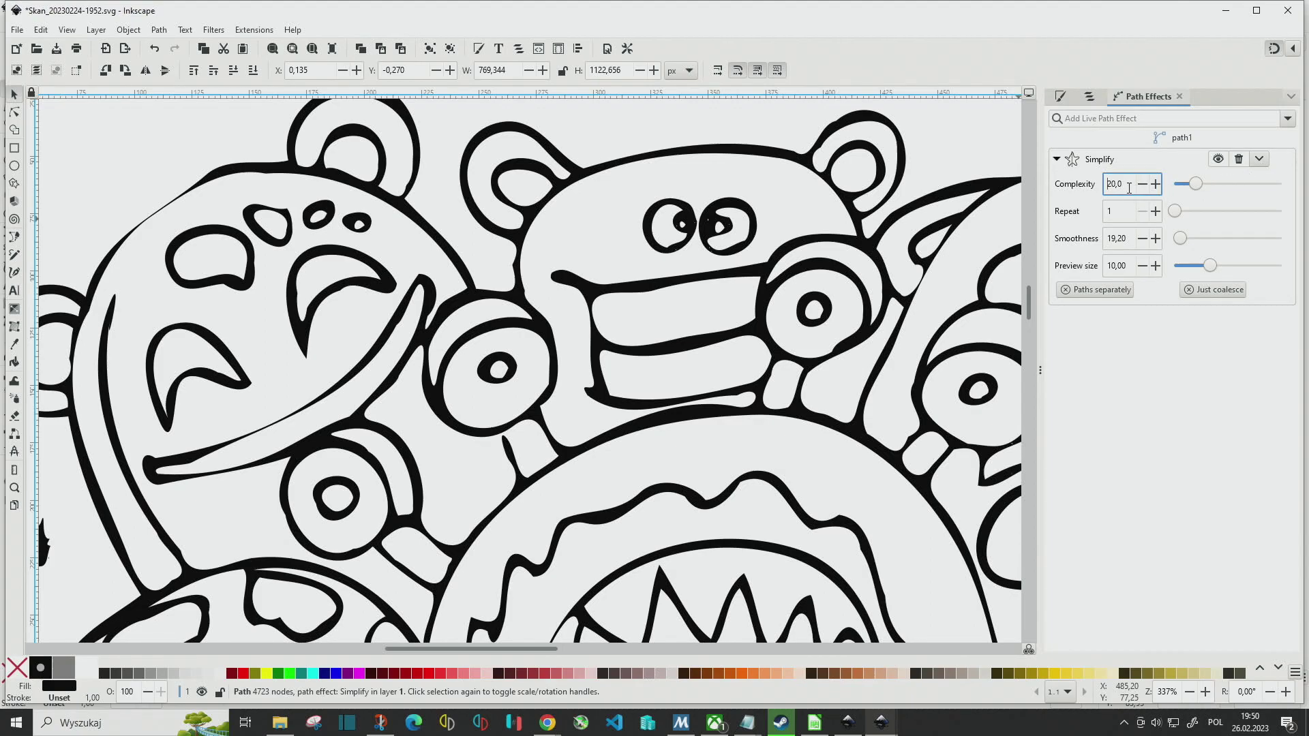
triple_click(1127, 189)
type("10")
key("Return")
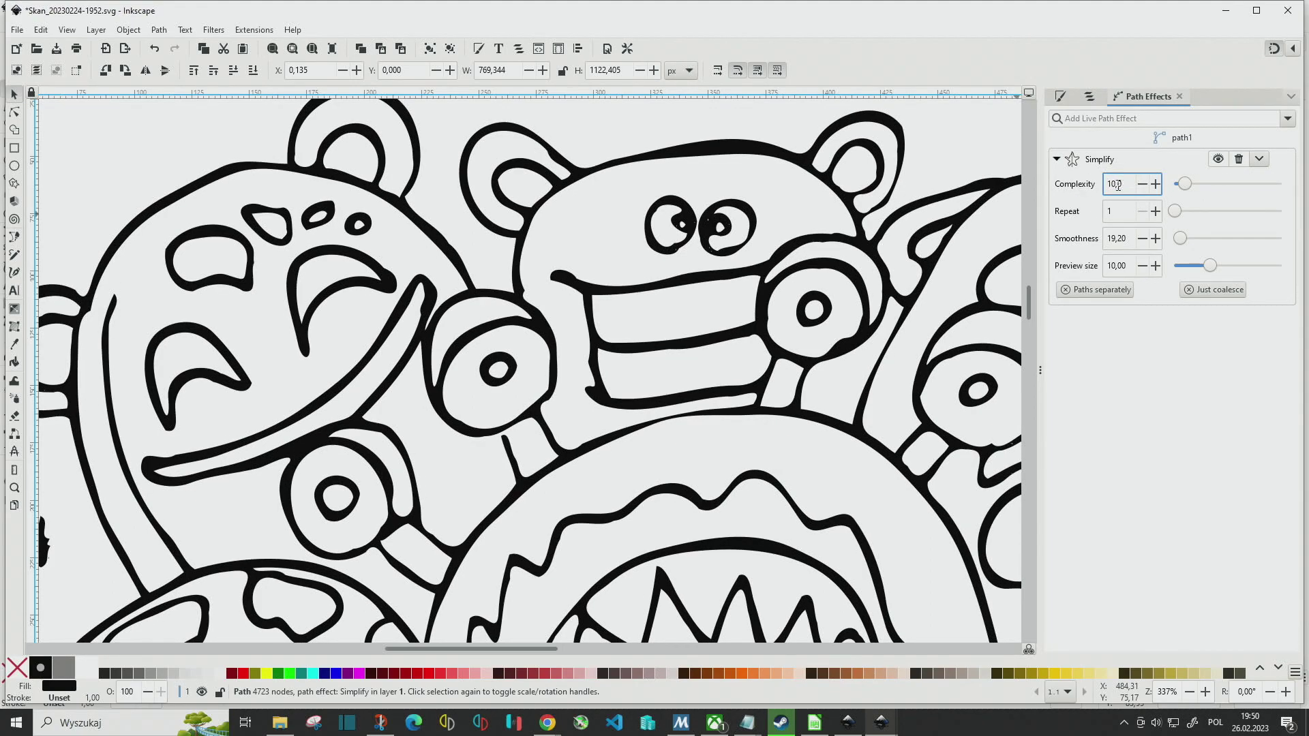
Return complexity to 20 and toggle the effect's visibility to compare with the original.
key("ctrl+a")
type("1")
key("Return")
left_click(1218, 159)
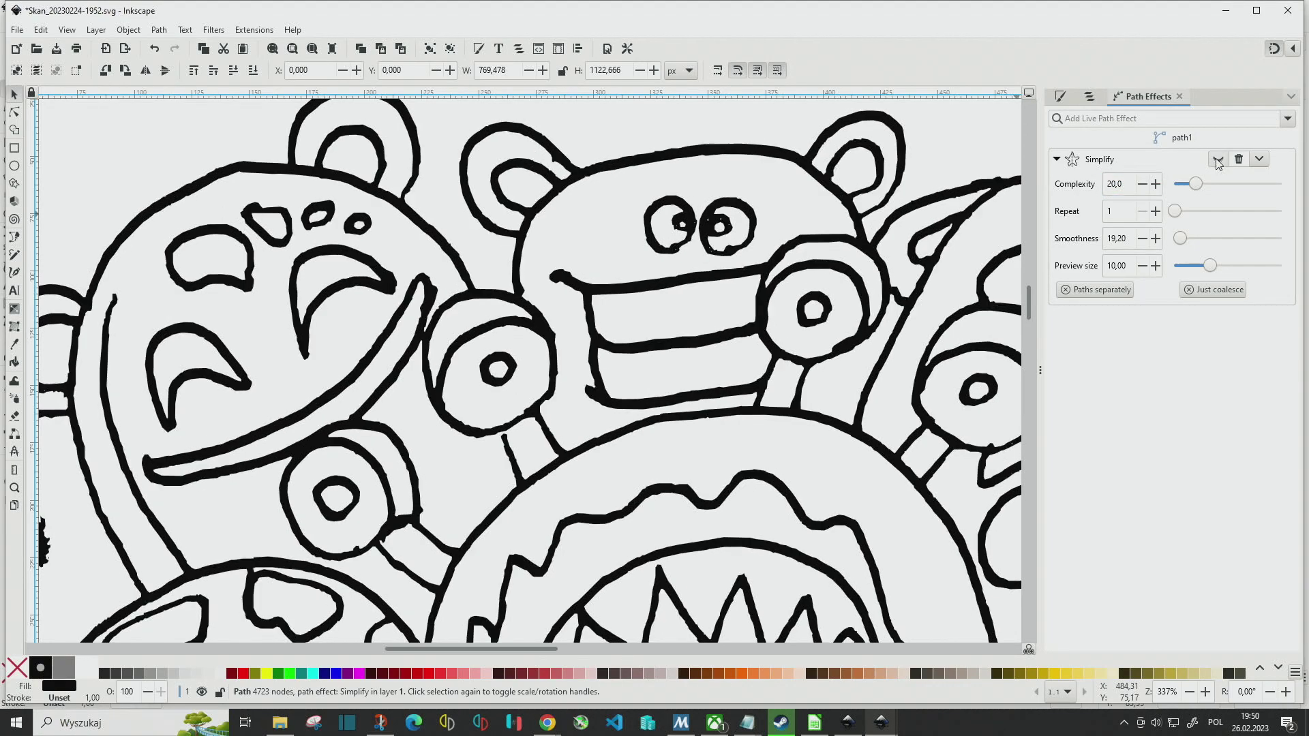
left_click(1218, 159)
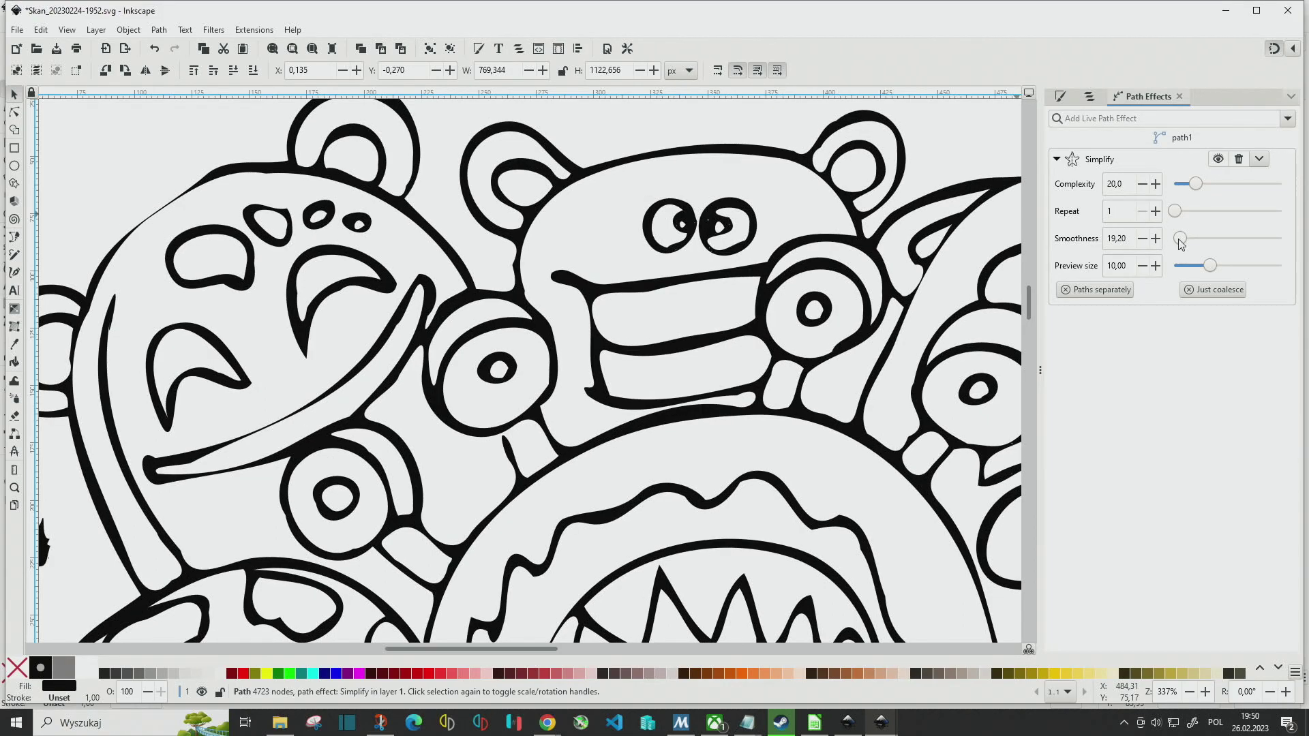
Drop Simplify smoothness to about 6 and inspect the drawing.
left_click_drag(1179, 239, 1176, 239)
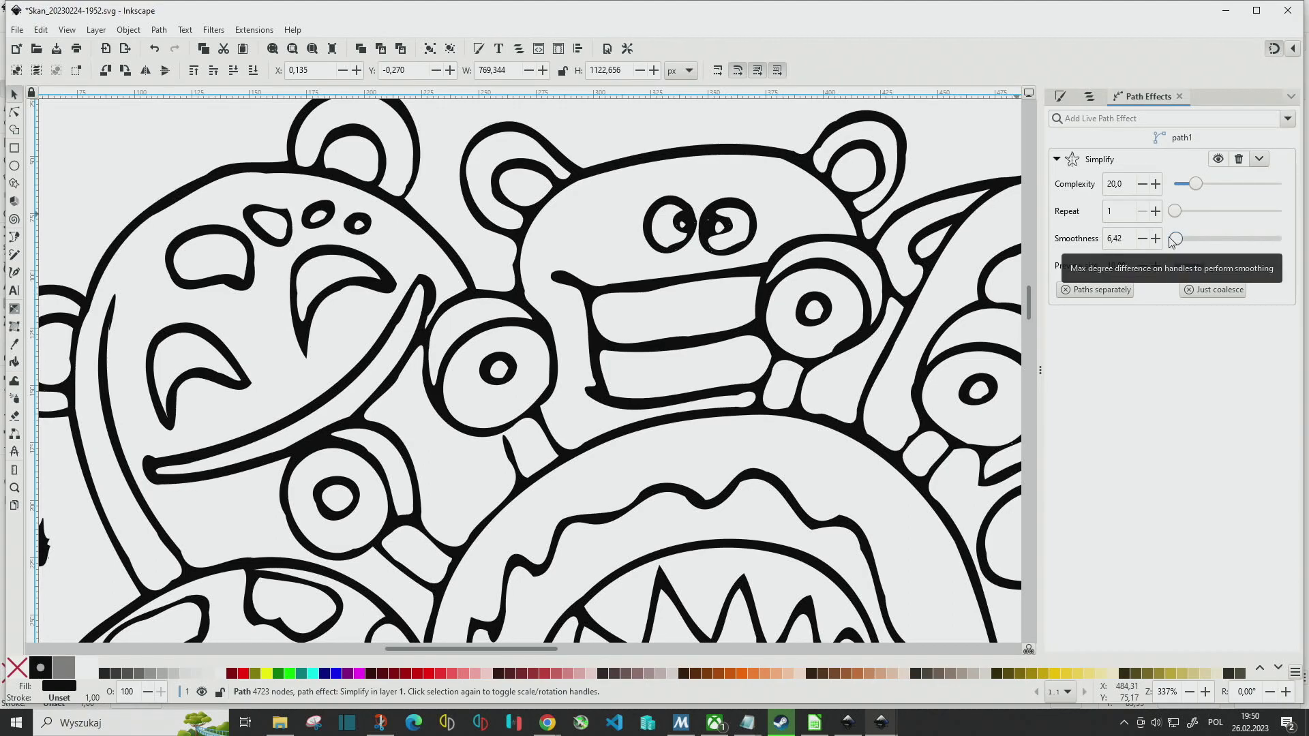
left_click_drag(1172, 242, 1171, 240)
scroll(721, 234, "right", 10)
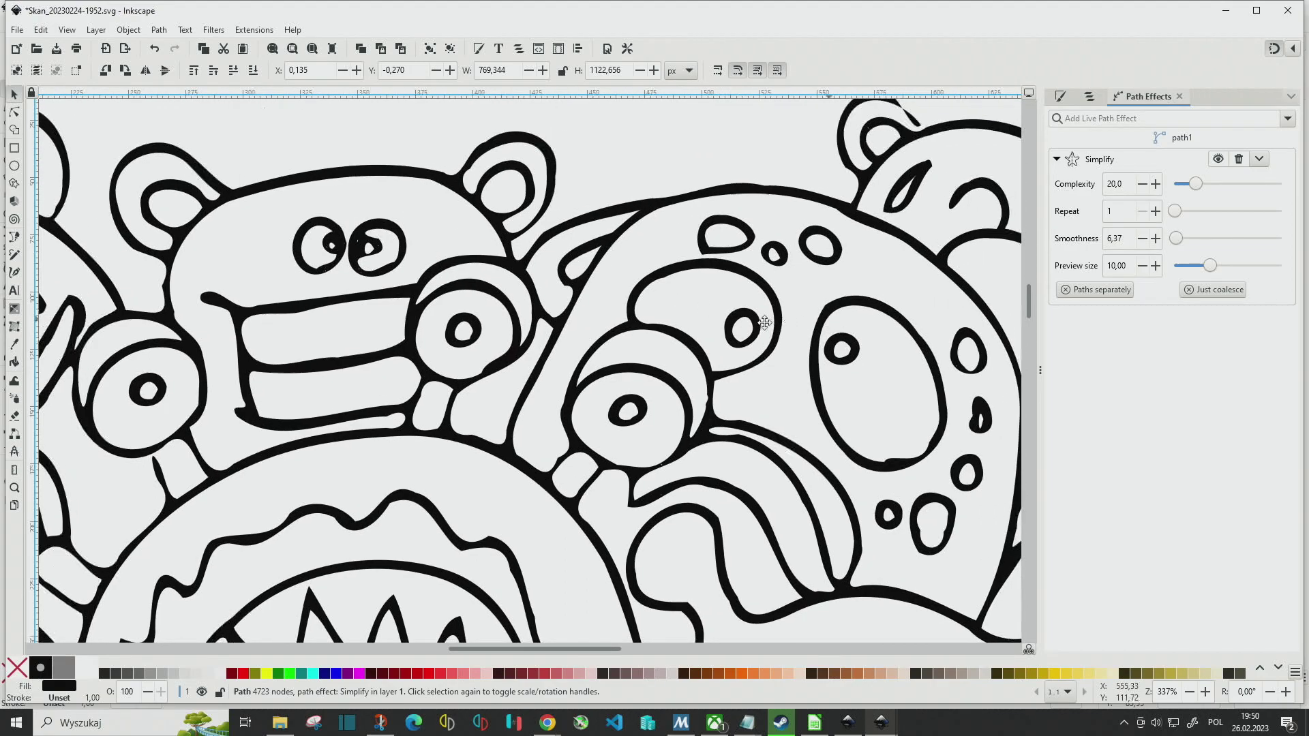
scroll(764, 323, "down", 1)
scroll(622, 342, "down", 1)
scroll(603, 351, "down", 1)
scroll(666, 303, "down", 1)
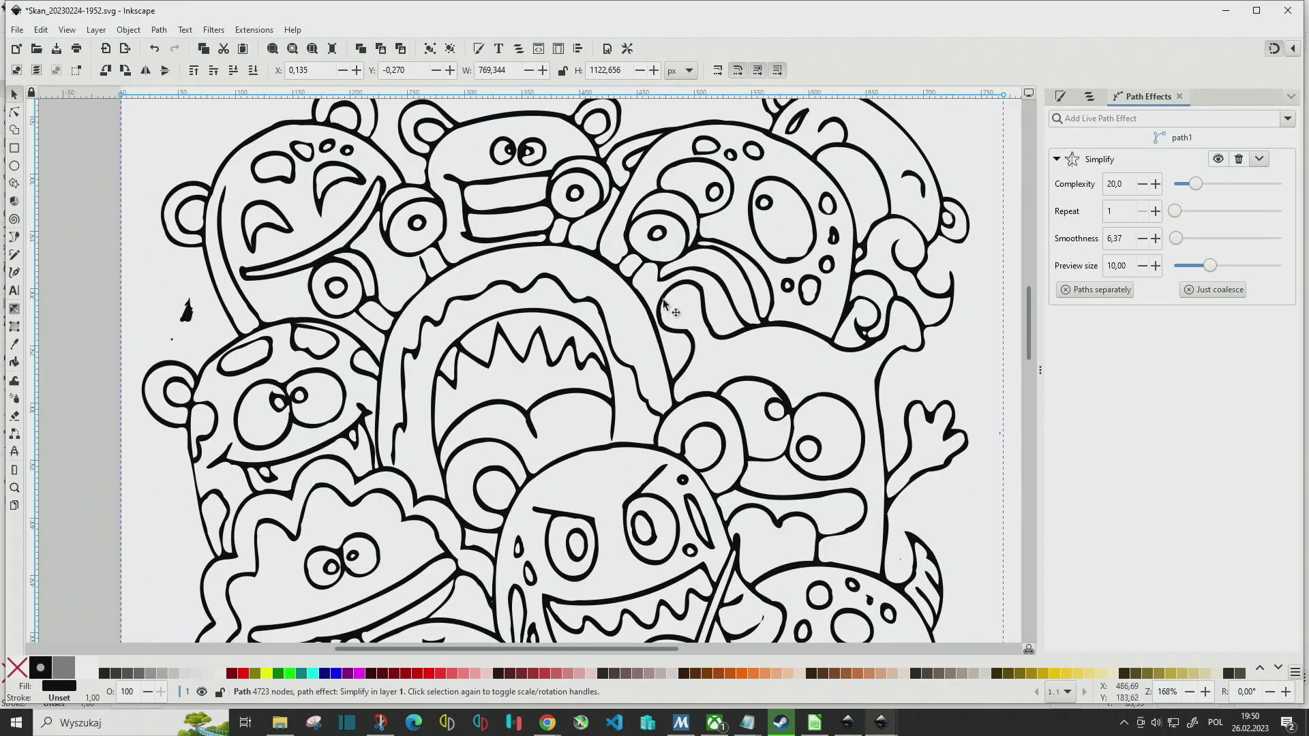
scroll(665, 303, "down", 3)
Raise smoothness to 41,8 and show the path's simplified nodes for editing.
scroll(634, 355, "up", 2)
scroll(628, 374, "up", 1)
scroll(612, 375, "up", 1)
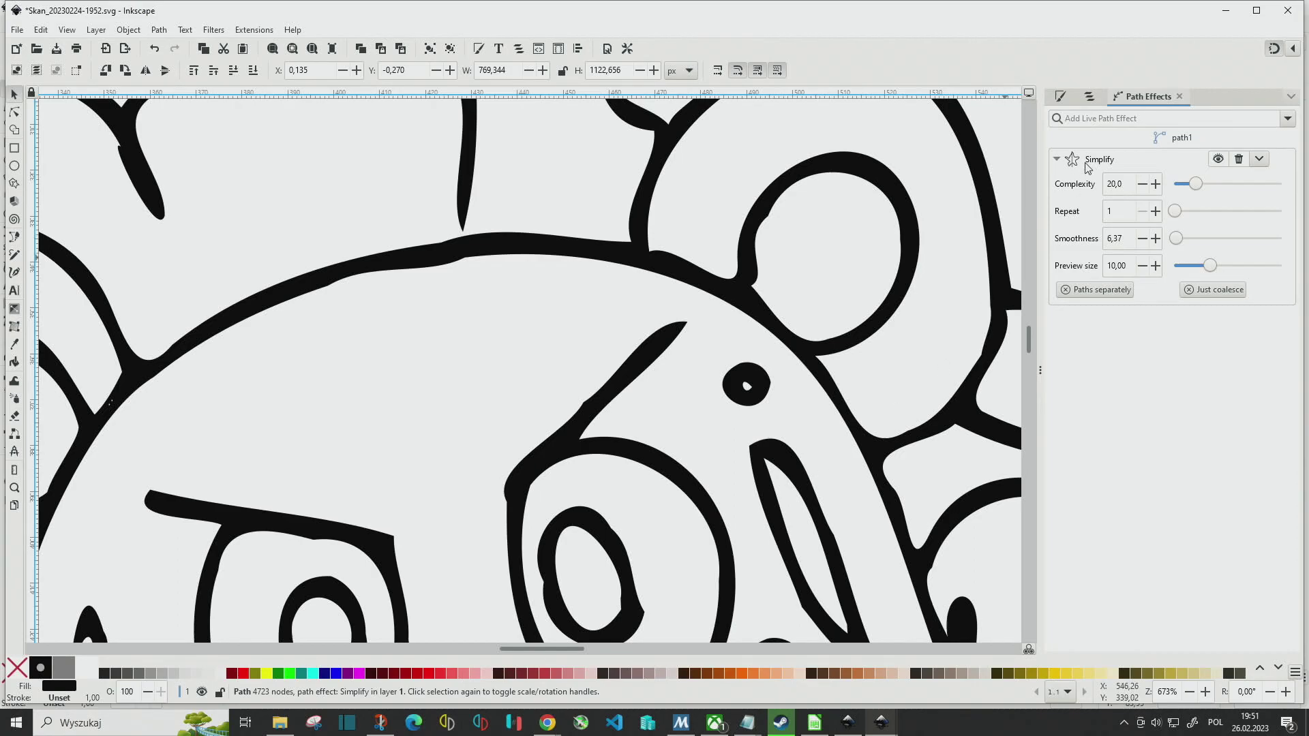
left_click_drag(1169, 240, 1190, 245)
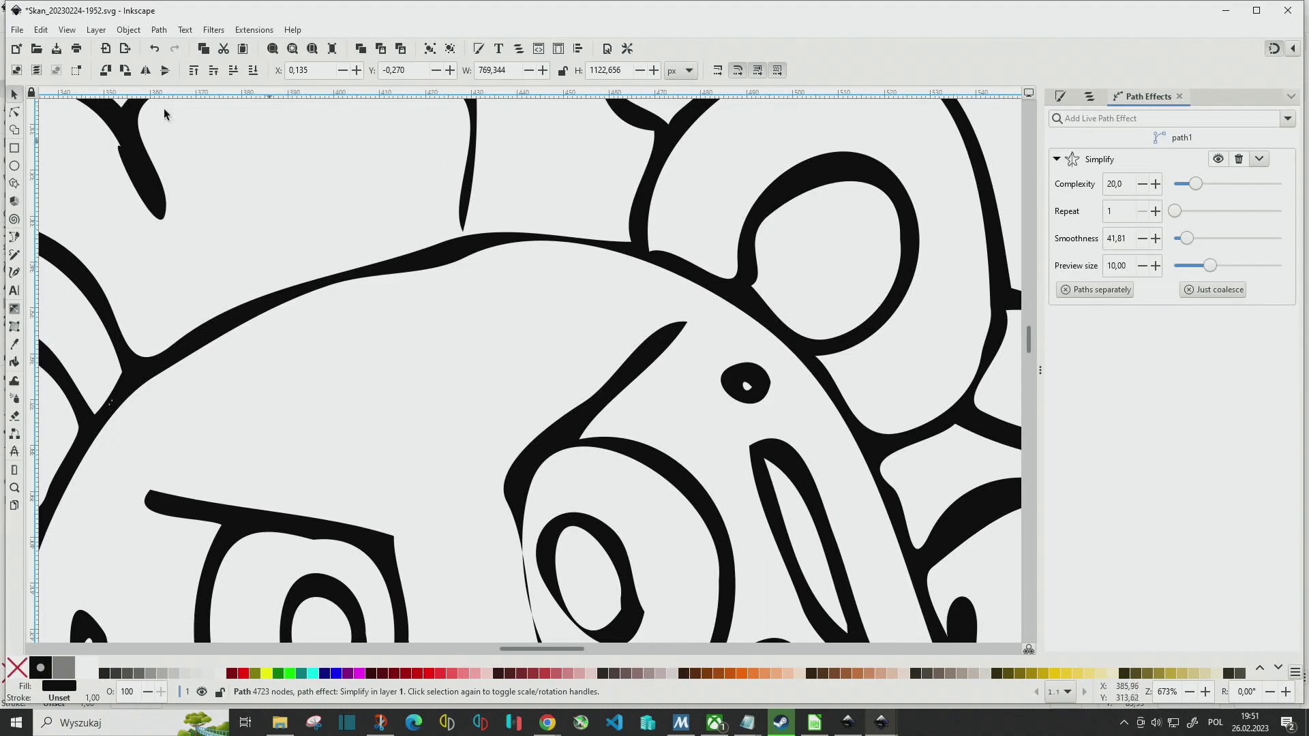
left_click(13, 111)
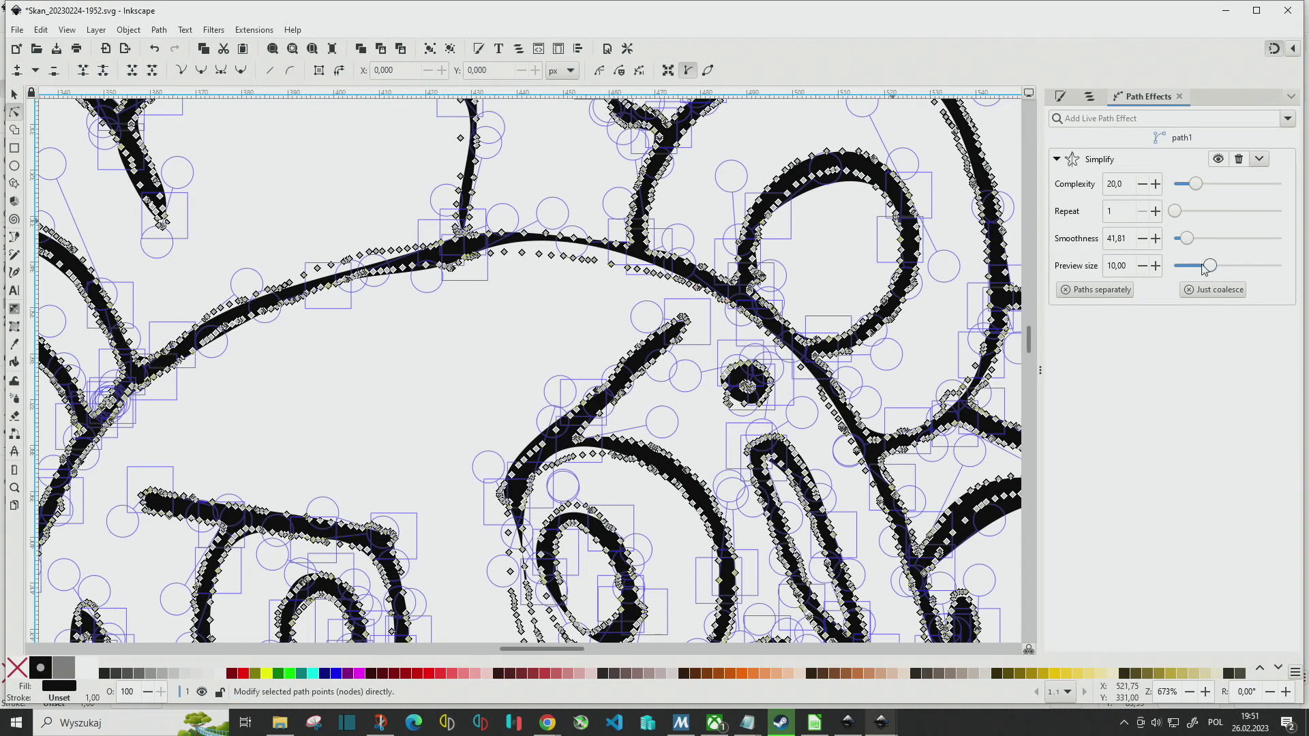
Shrink the Simplify helper previews and zoom in to inspect the simplified path.
left_click_drag(1204, 270, 1189, 267)
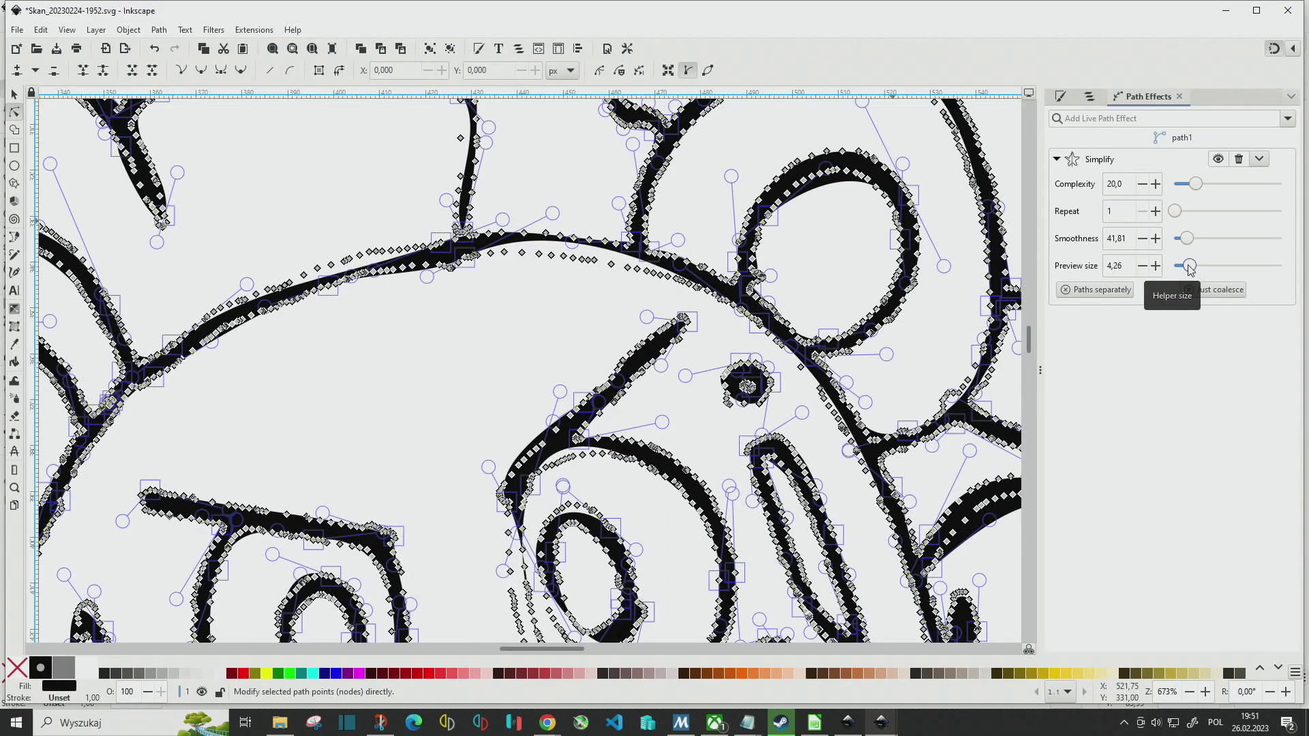
scroll(580, 276, "down", 3)
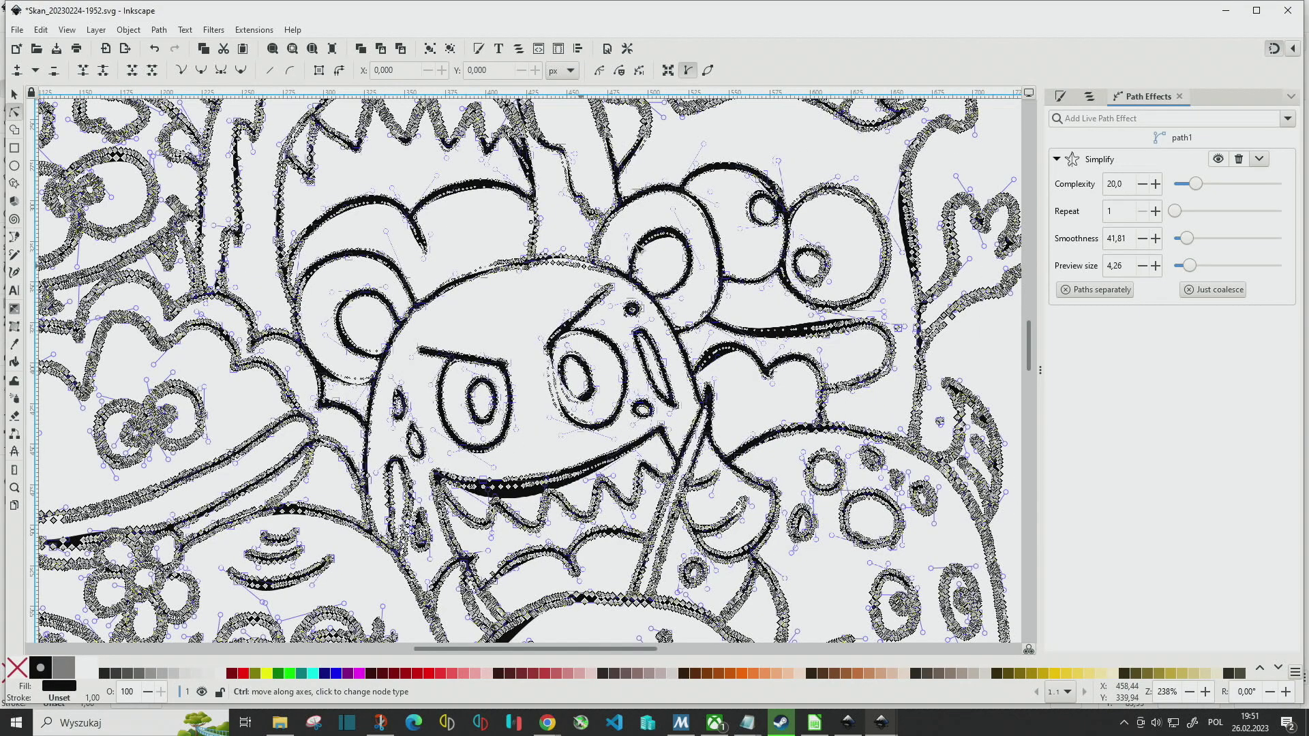
scroll(438, 298, "up", 2)
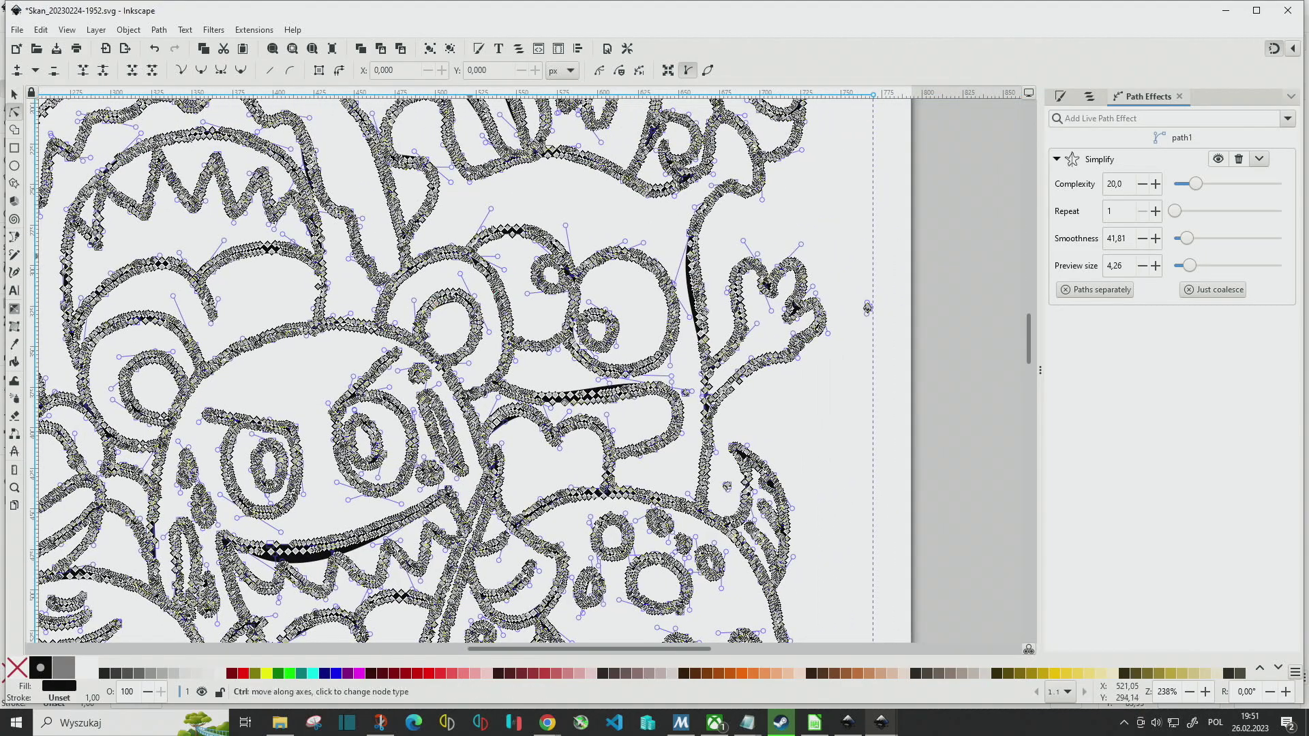
scroll(487, 266, "left", 2)
scroll(528, 368, "up", 3)
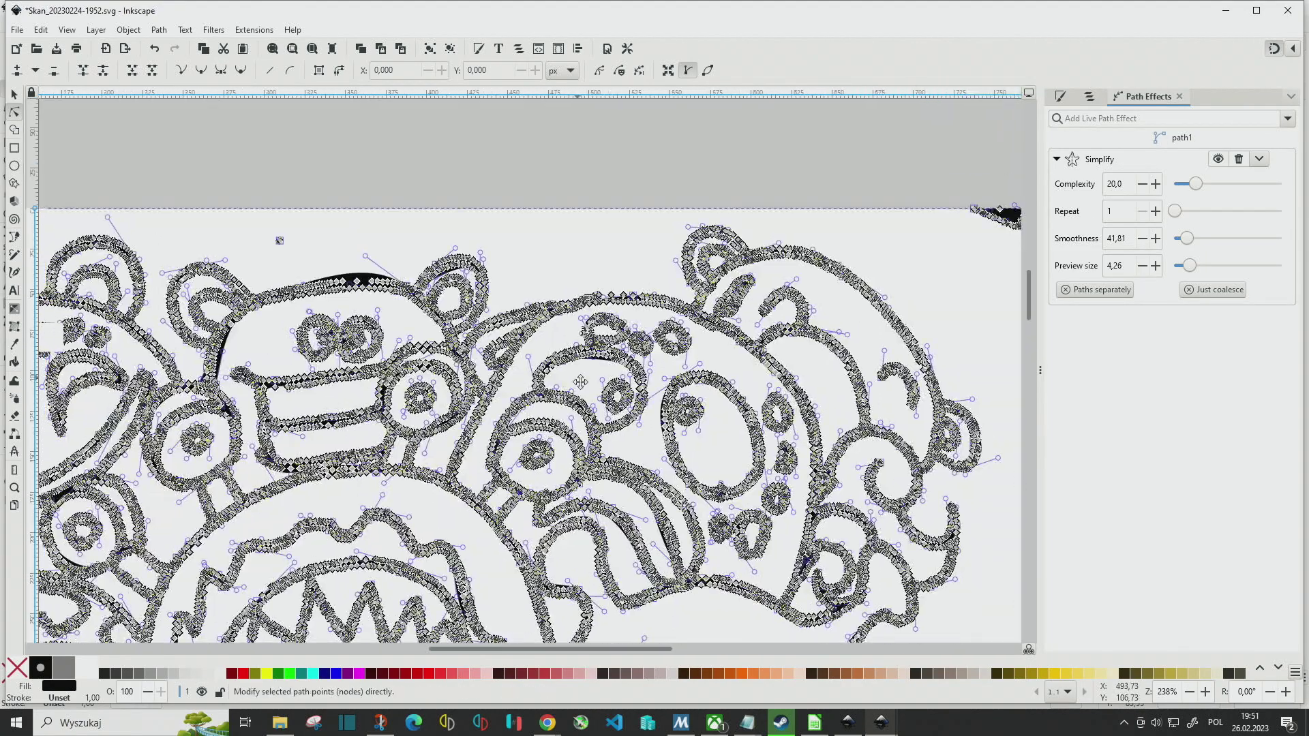
scroll(529, 368, "left", 3)
scroll(552, 215, "up", 2)
scroll(552, 216, "up", 2)
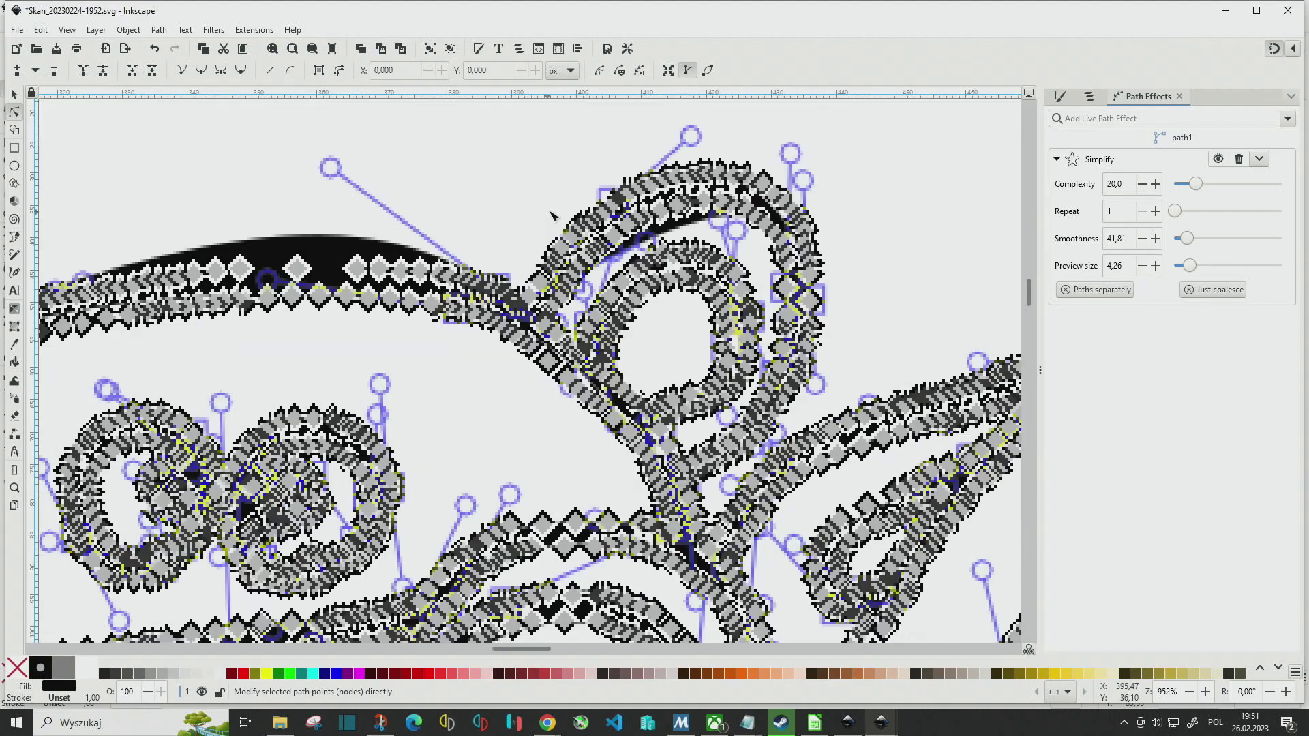
scroll(552, 215, "up", 1)
scroll(552, 215, "up", 1)
scroll(563, 181, "up", 1)
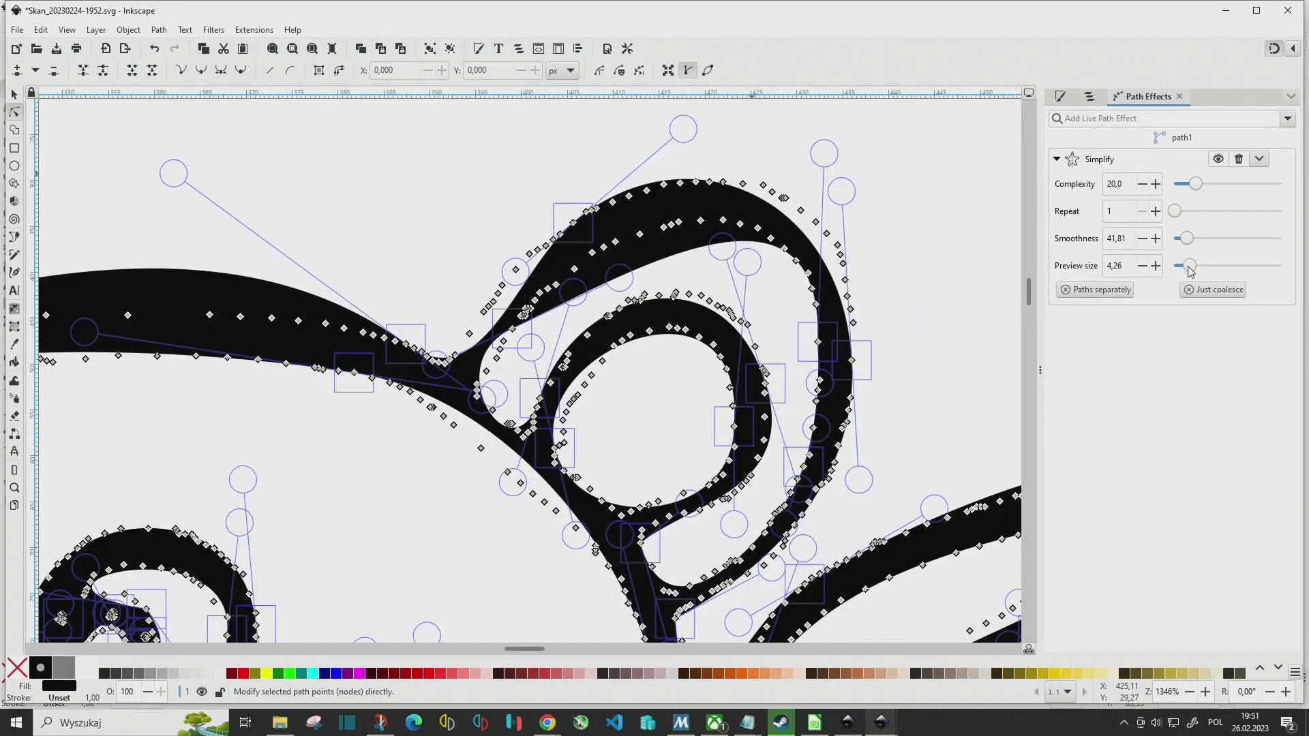
Enlarge the helper preview size slightly to 5.81 and keep inspecting the zoomed path.
left_click_drag(1193, 270, 1198, 270)
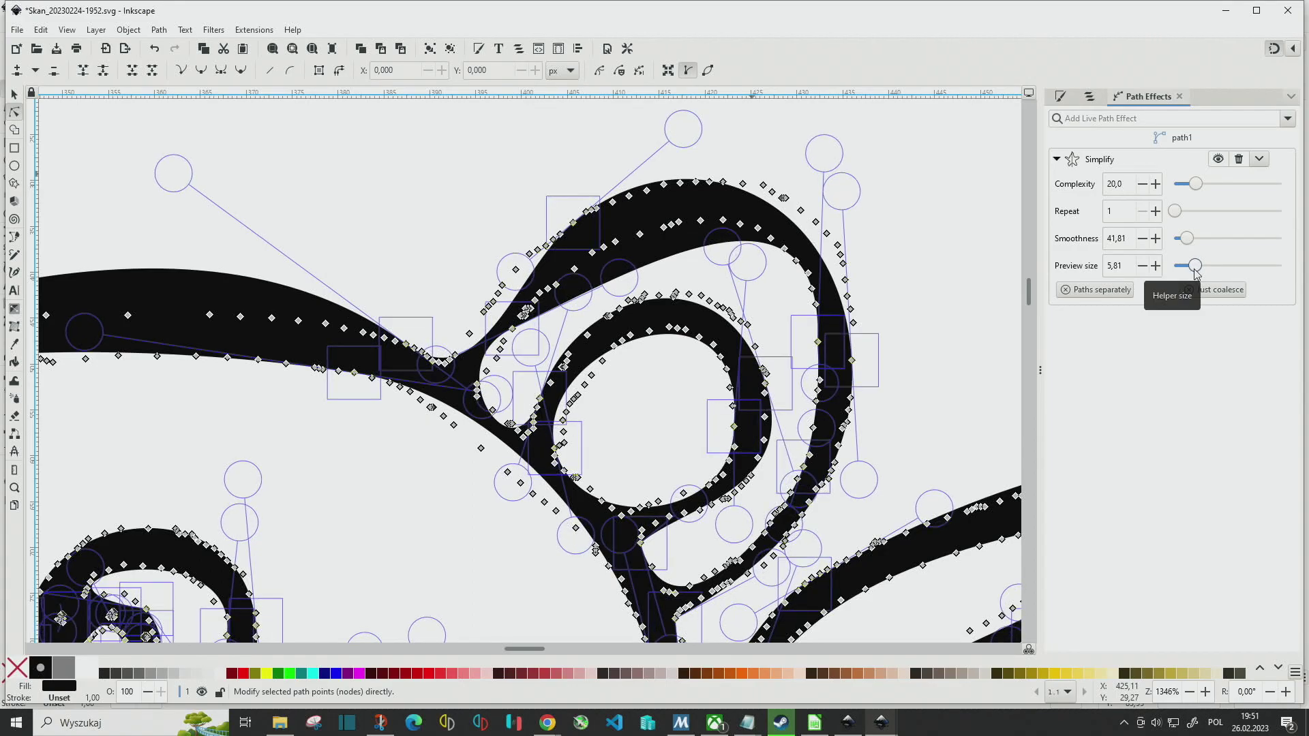
scroll(661, 236, "up", 1)
scroll(661, 236, "up", 1)
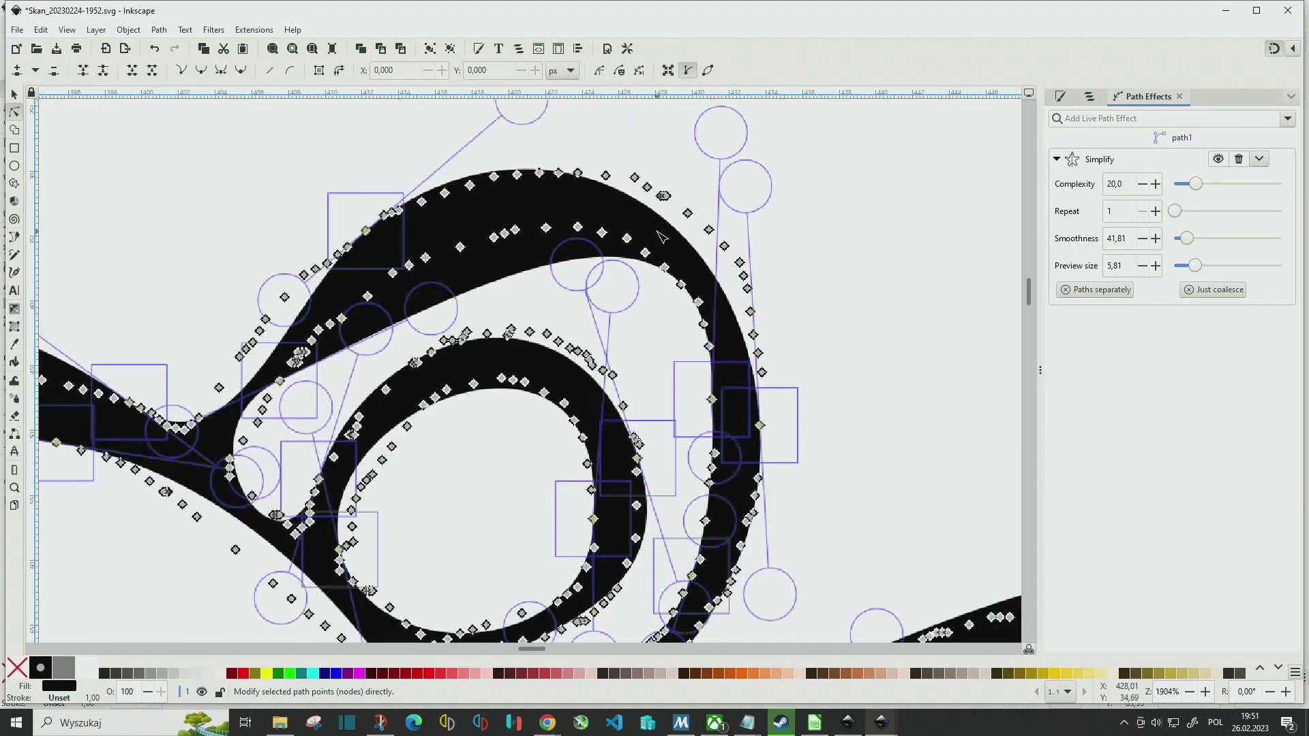
scroll(661, 236, "up", 1)
scroll(682, 232, "down", 2)
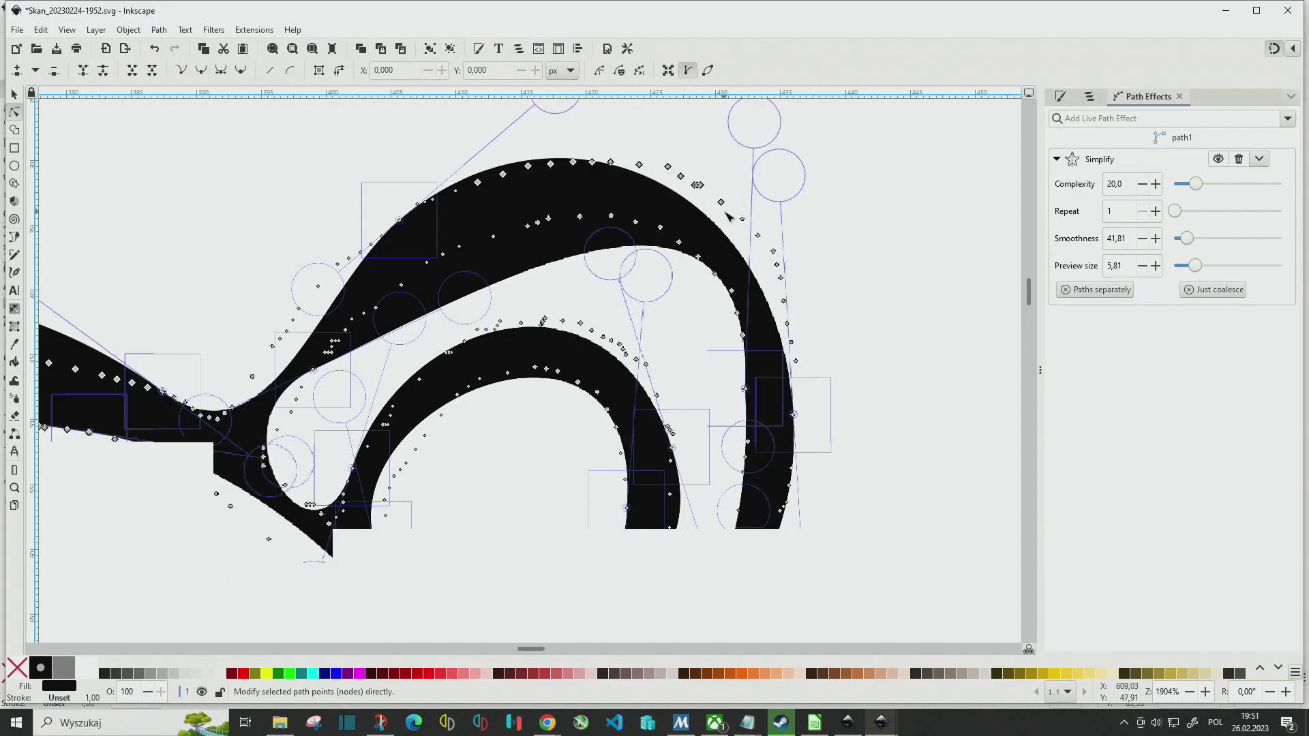
scroll(729, 217, "up", 1)
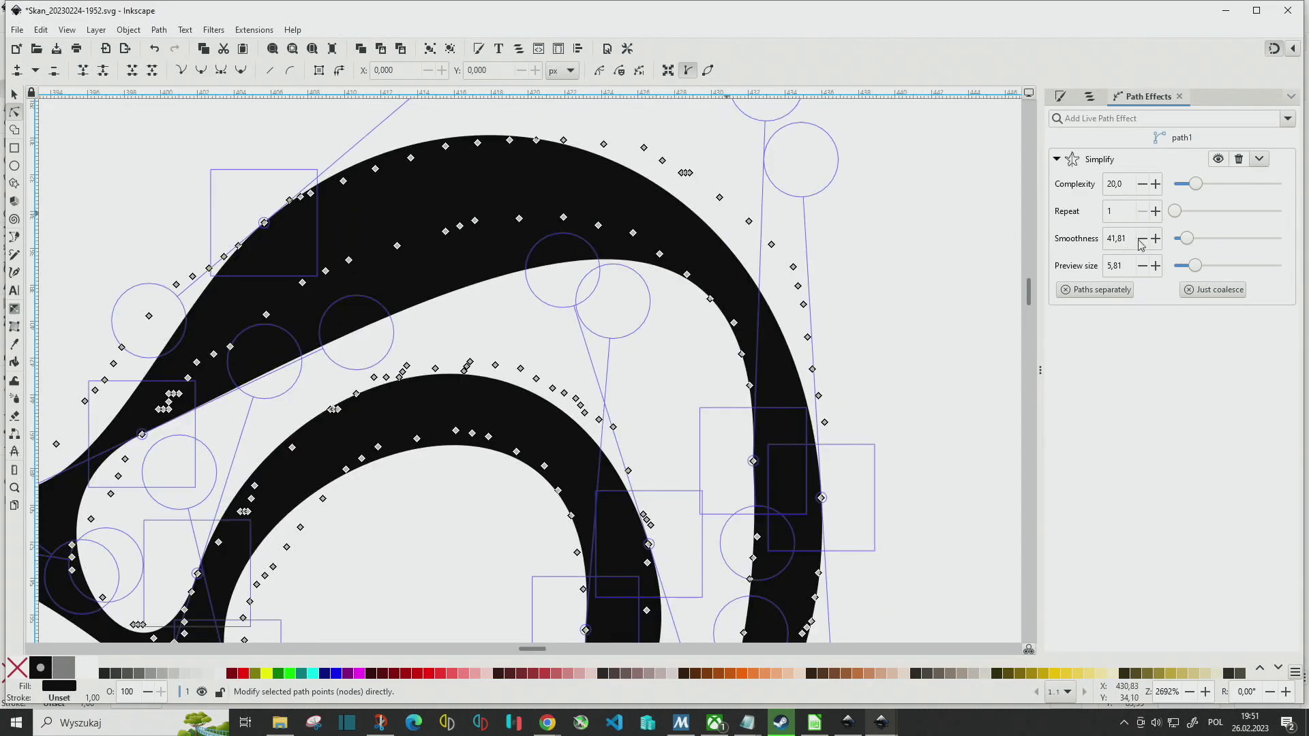
Flatten the Simplify effect into the path and nudge two upper-right bend nodes about 1 px.
left_click(1258, 160)
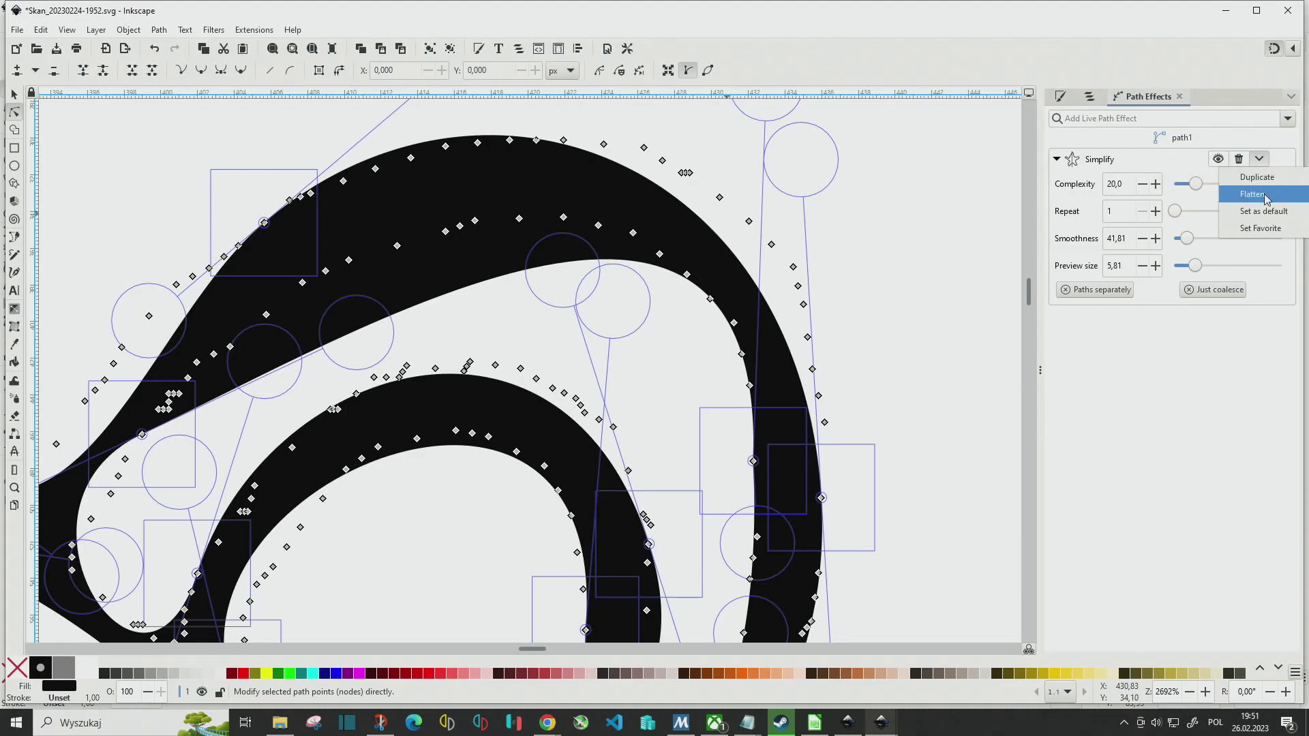
left_click(1252, 194)
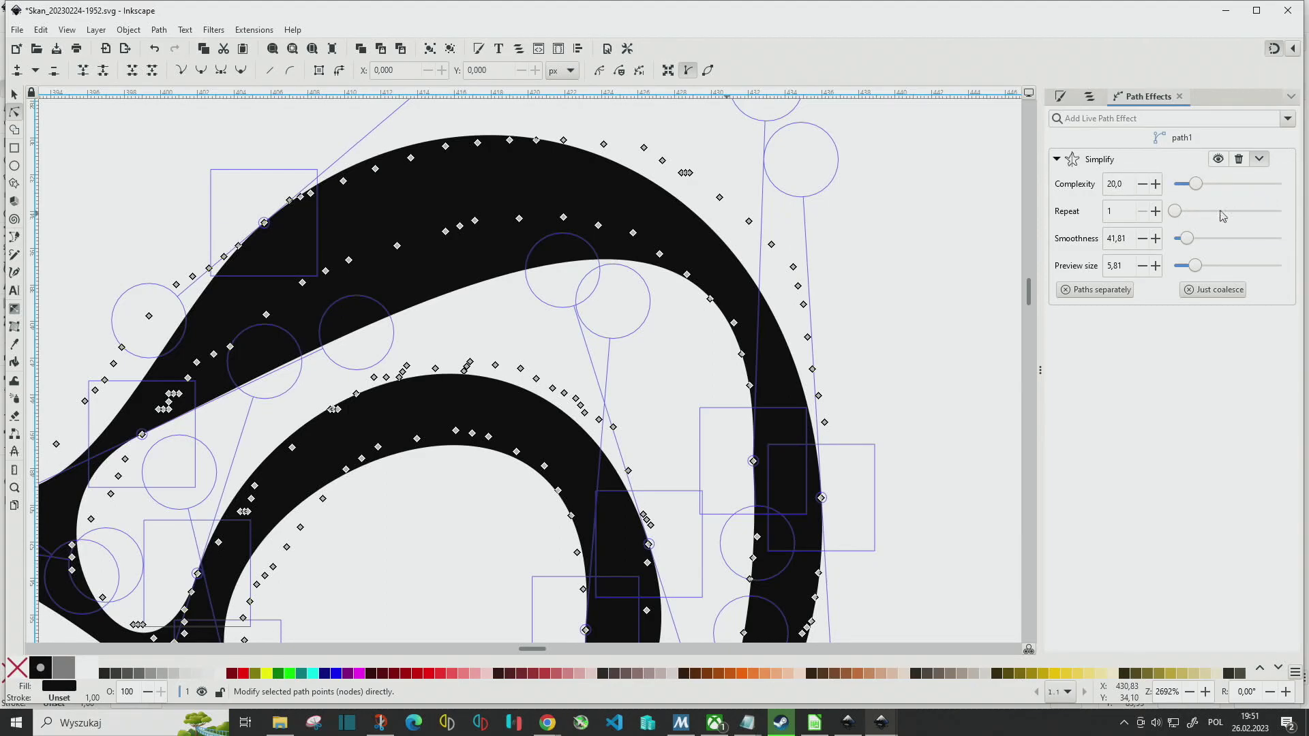
left_click(728, 315)
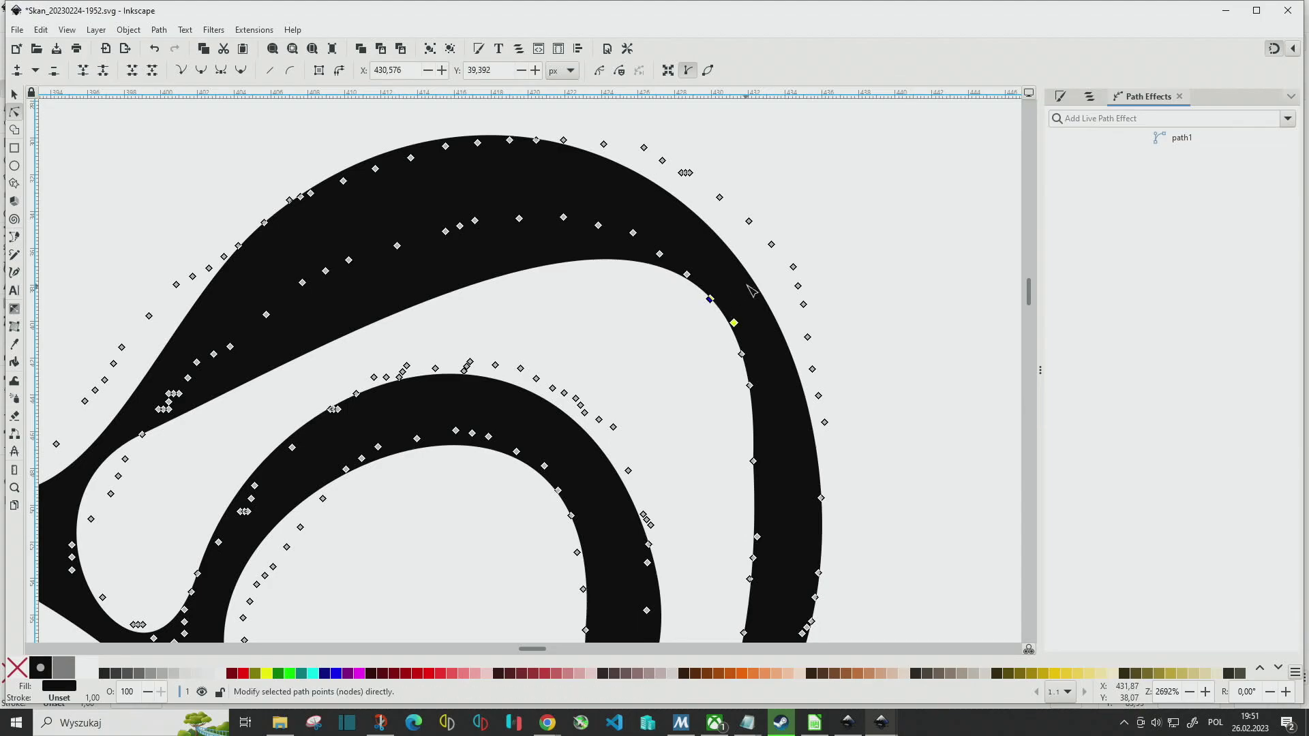
left_click(775, 248)
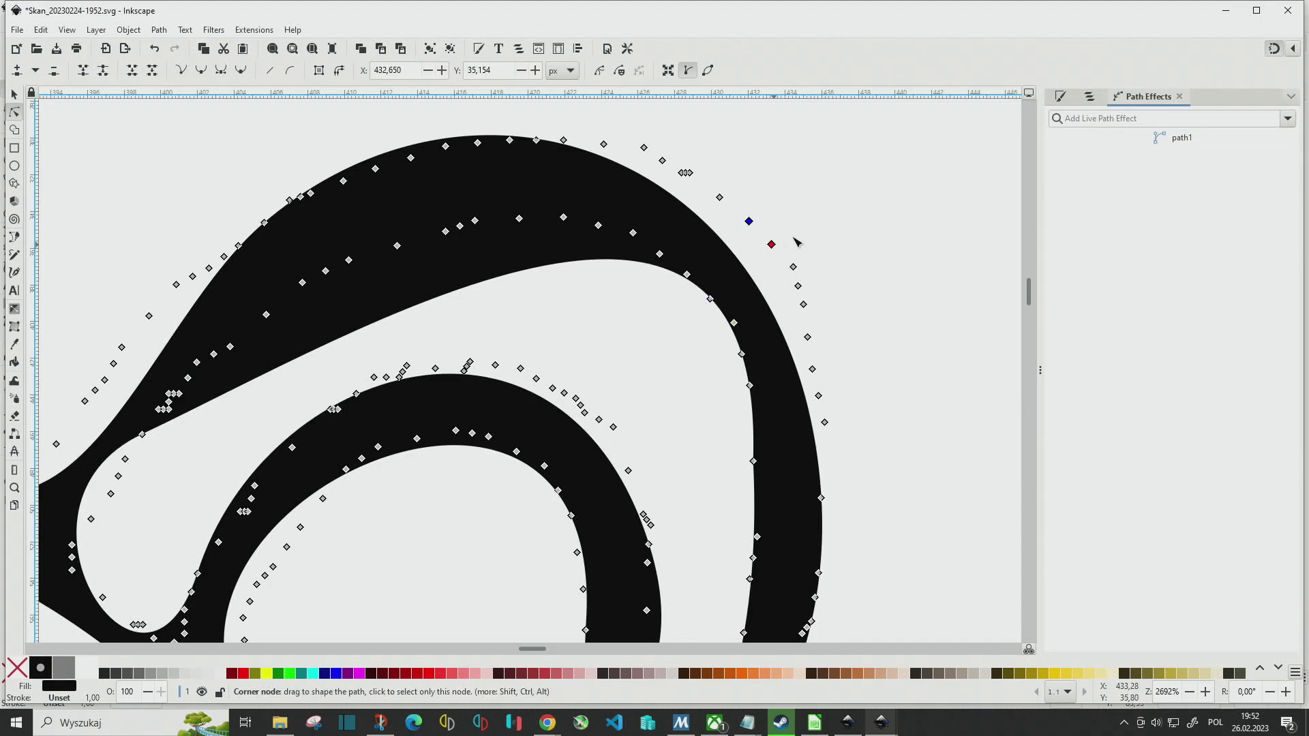
left_click_drag(755, 256, 775, 250)
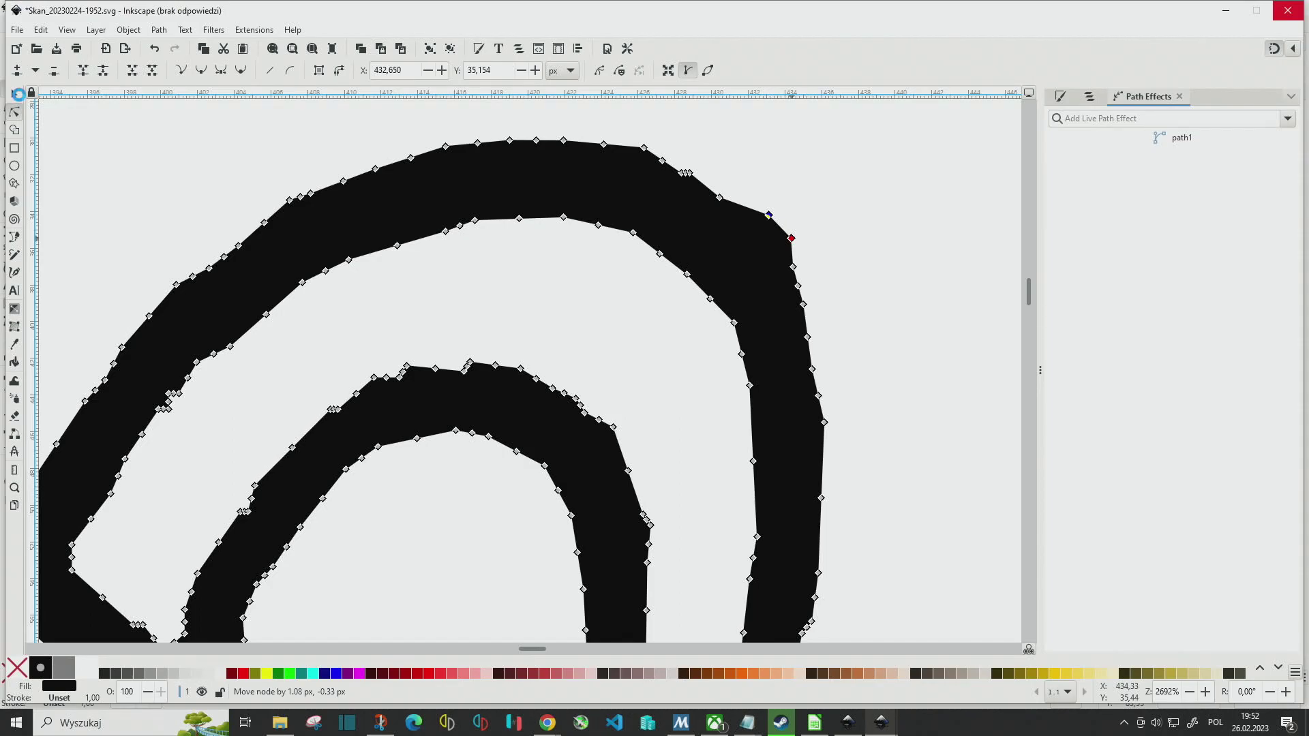
Switch through the open scan windows, then return to the frozen 1952 window's not-responding dialog.
left_click(860, 723)
mouse_move(881, 723)
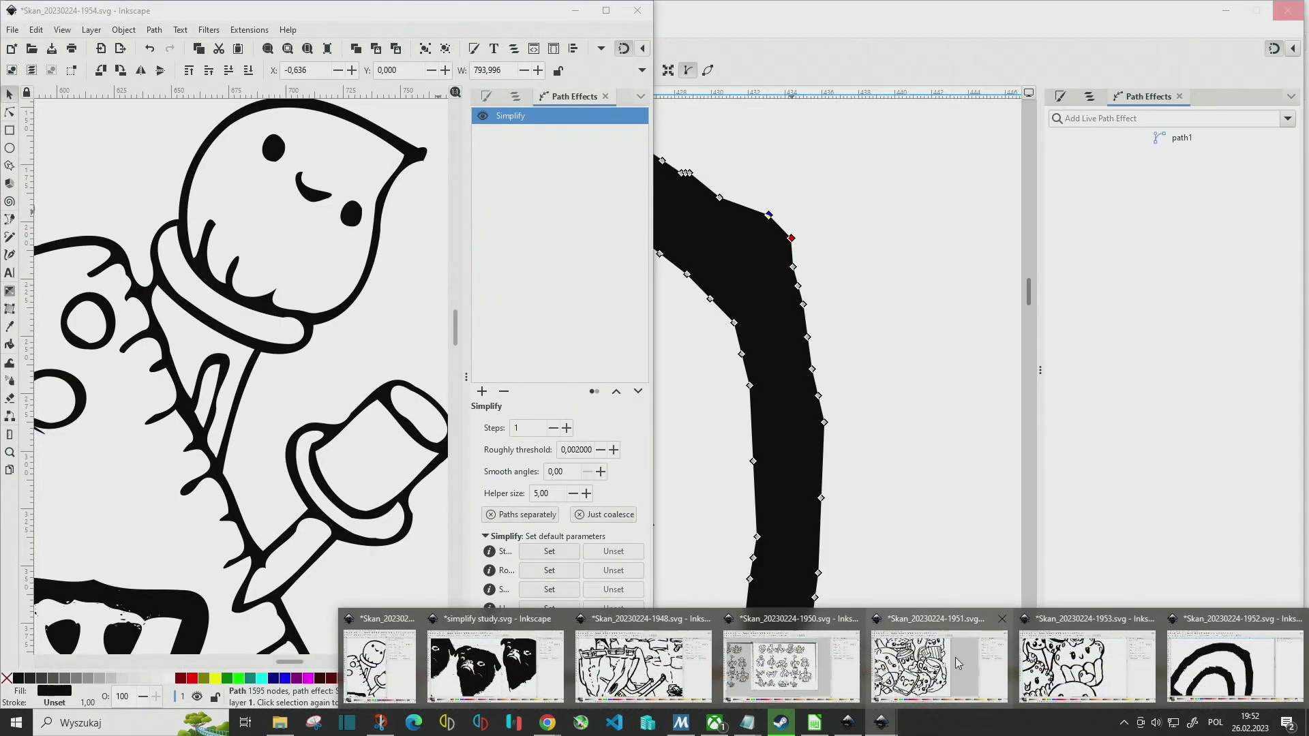
left_click(1087, 665)
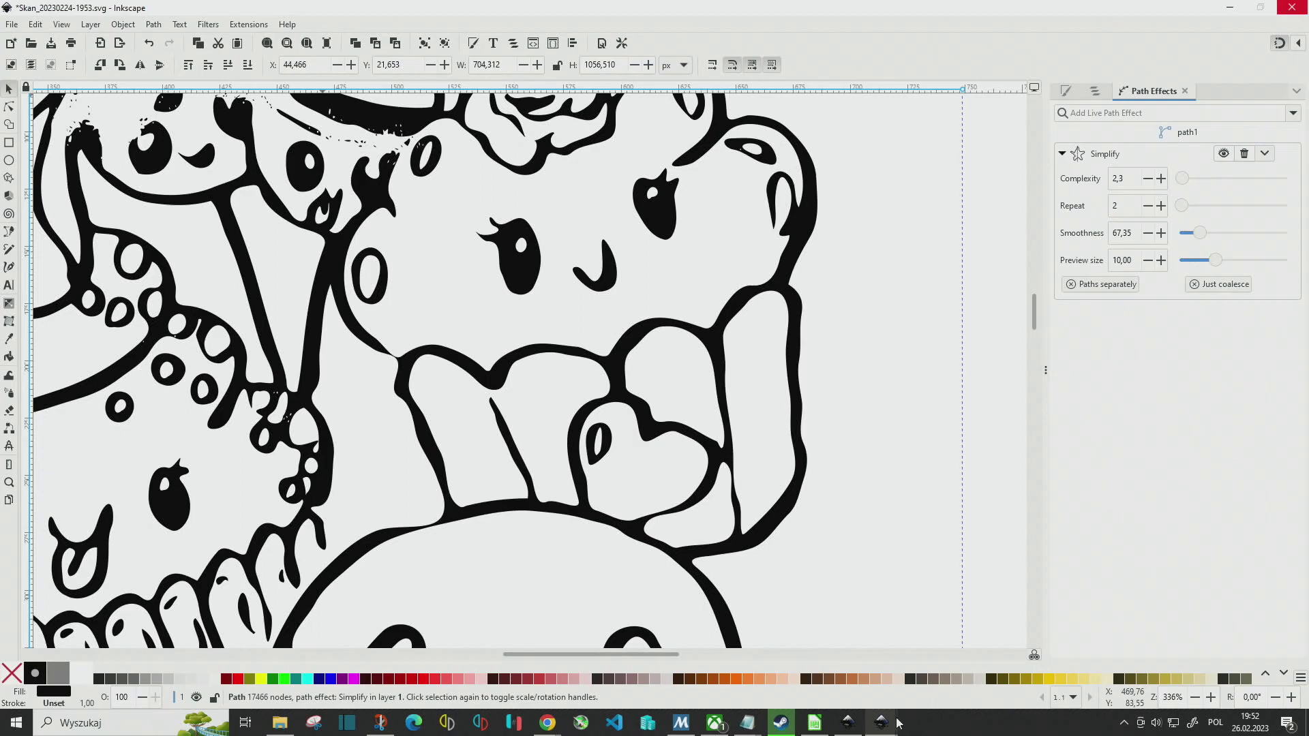
mouse_move(880, 723)
left_click(643, 665)
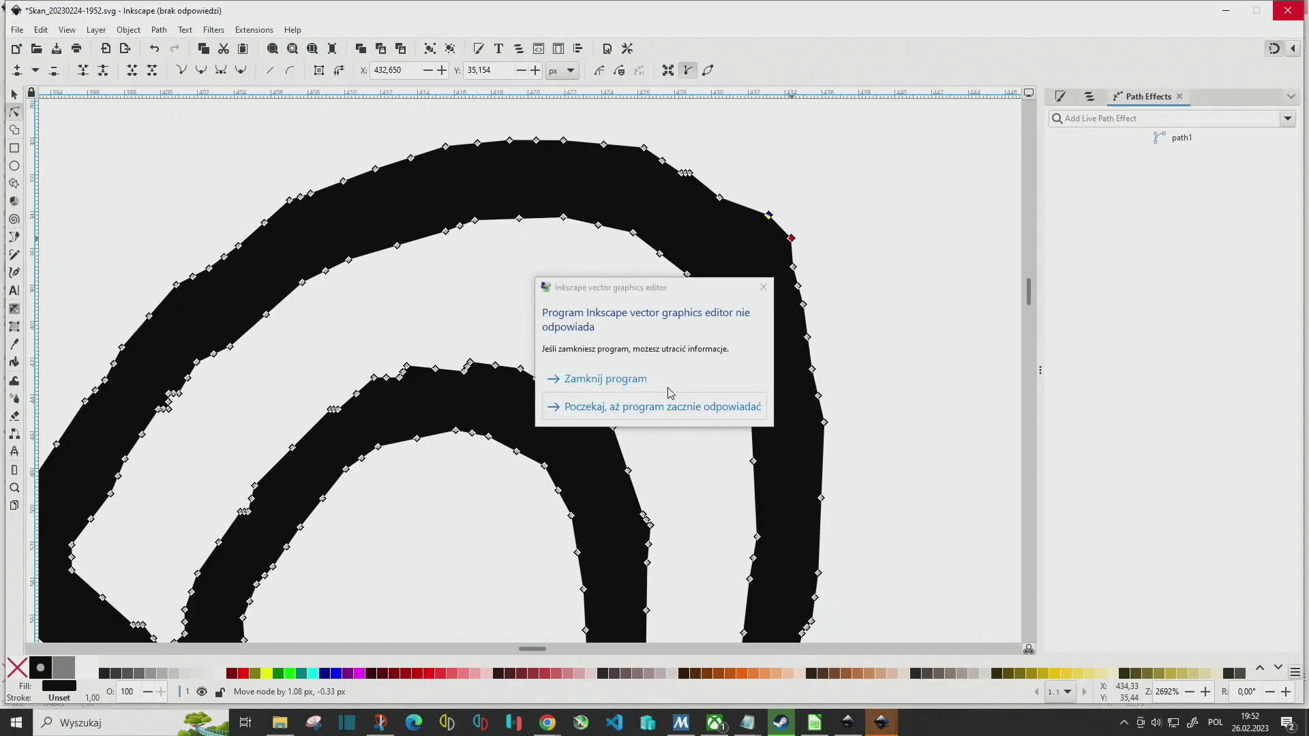
left_click(633, 385)
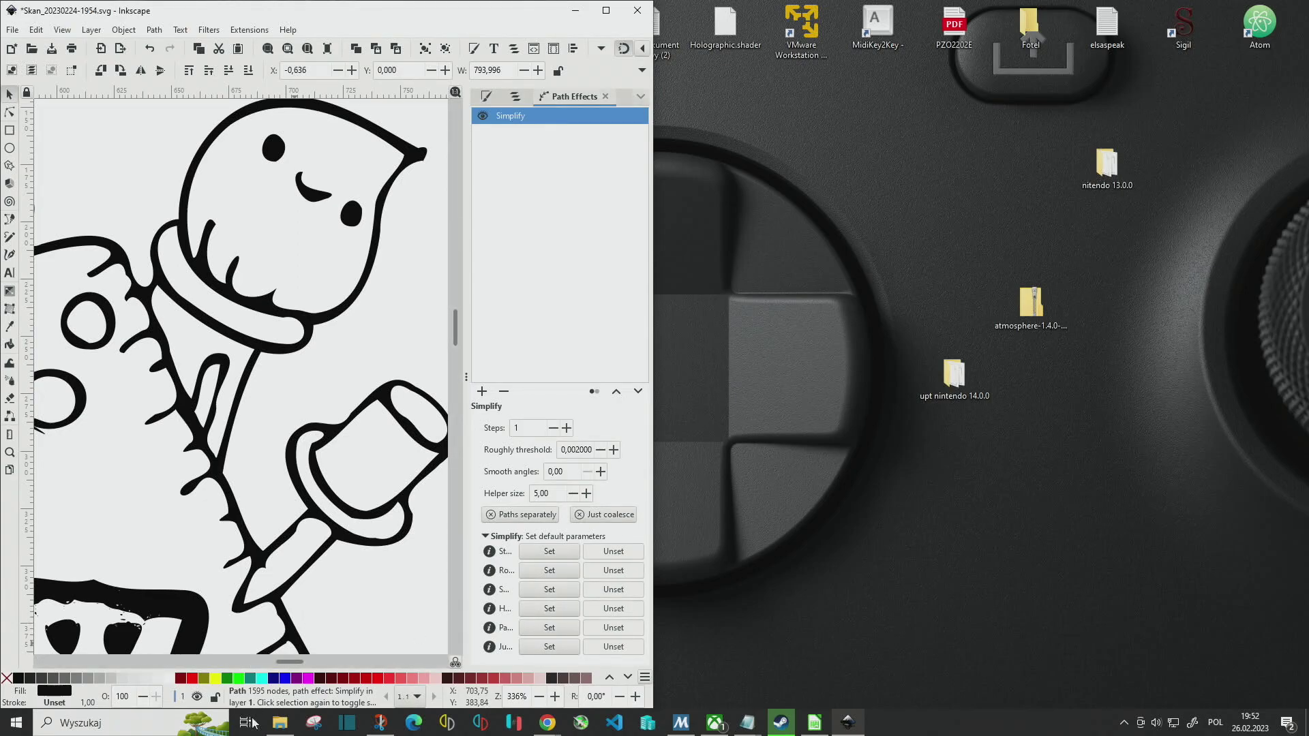
Close the hung Inkscape and launch a fresh one via 'Run Inkscape !' in the lpe-simplify folder.
left_click(275, 726)
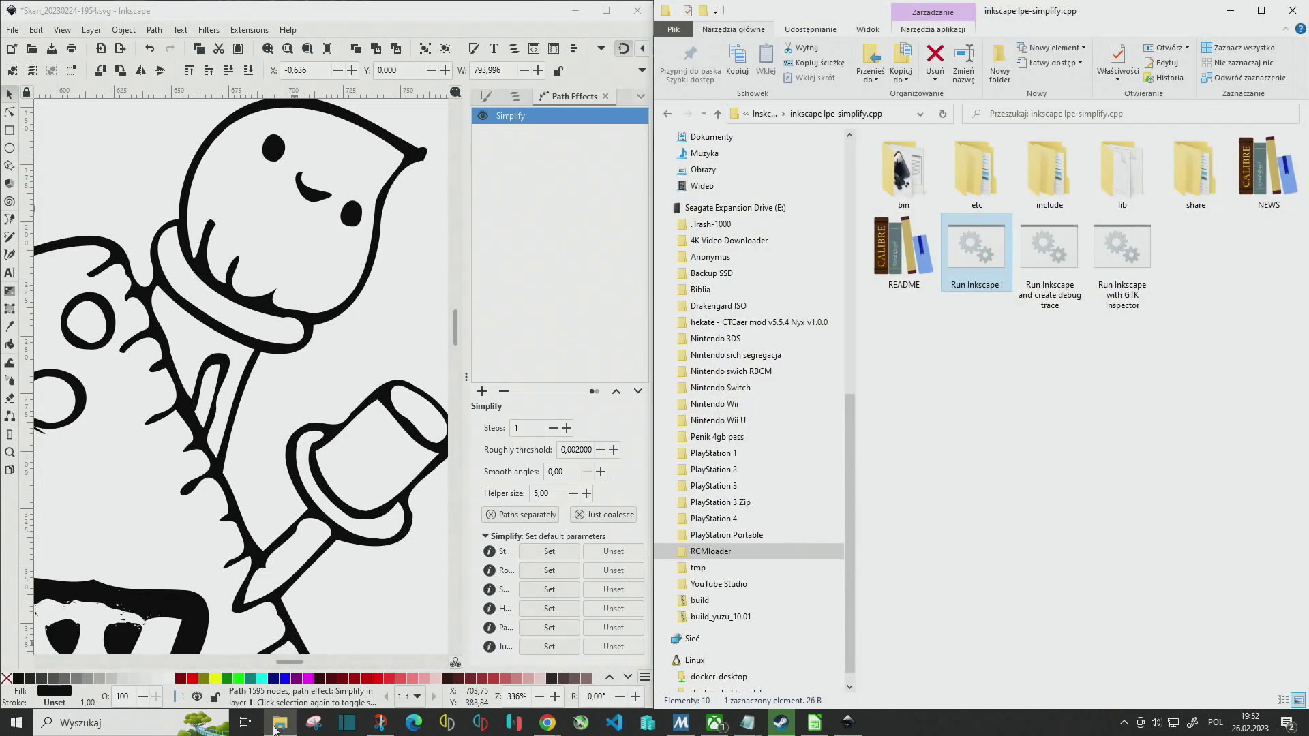
double_click(978, 255)
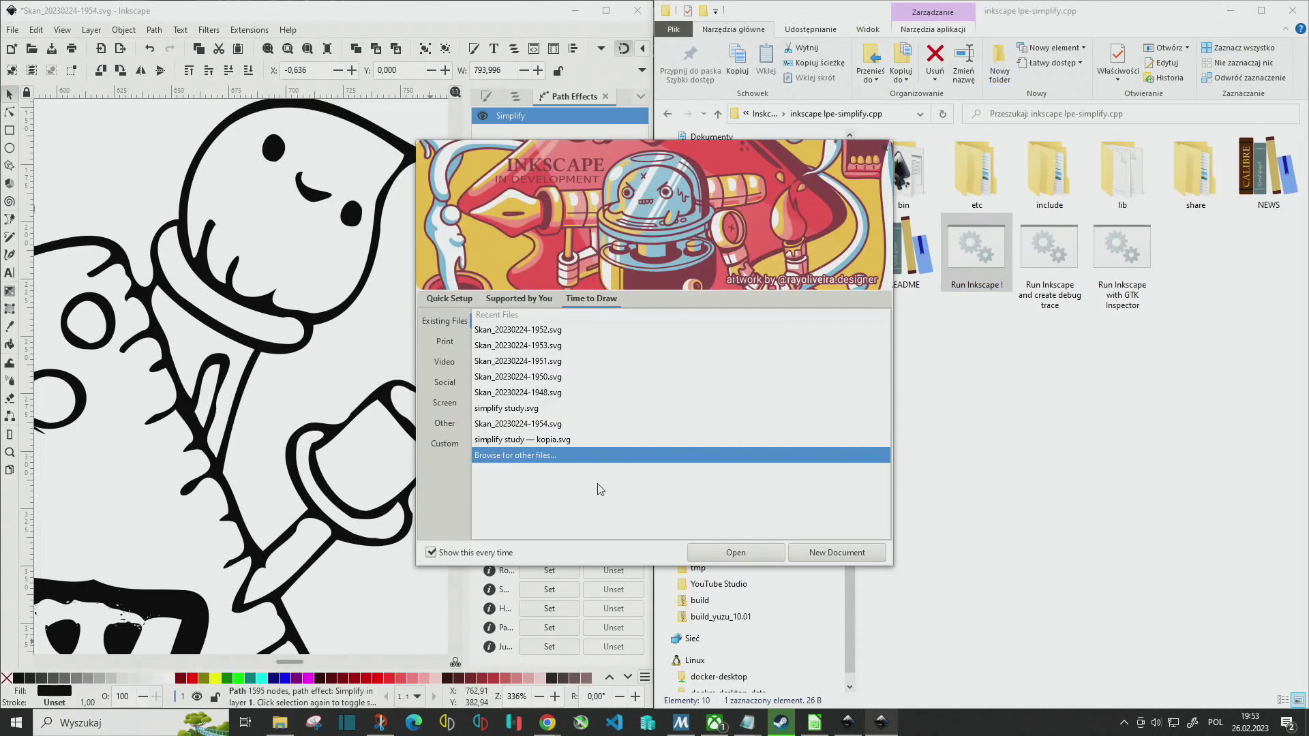
left_click(528, 395)
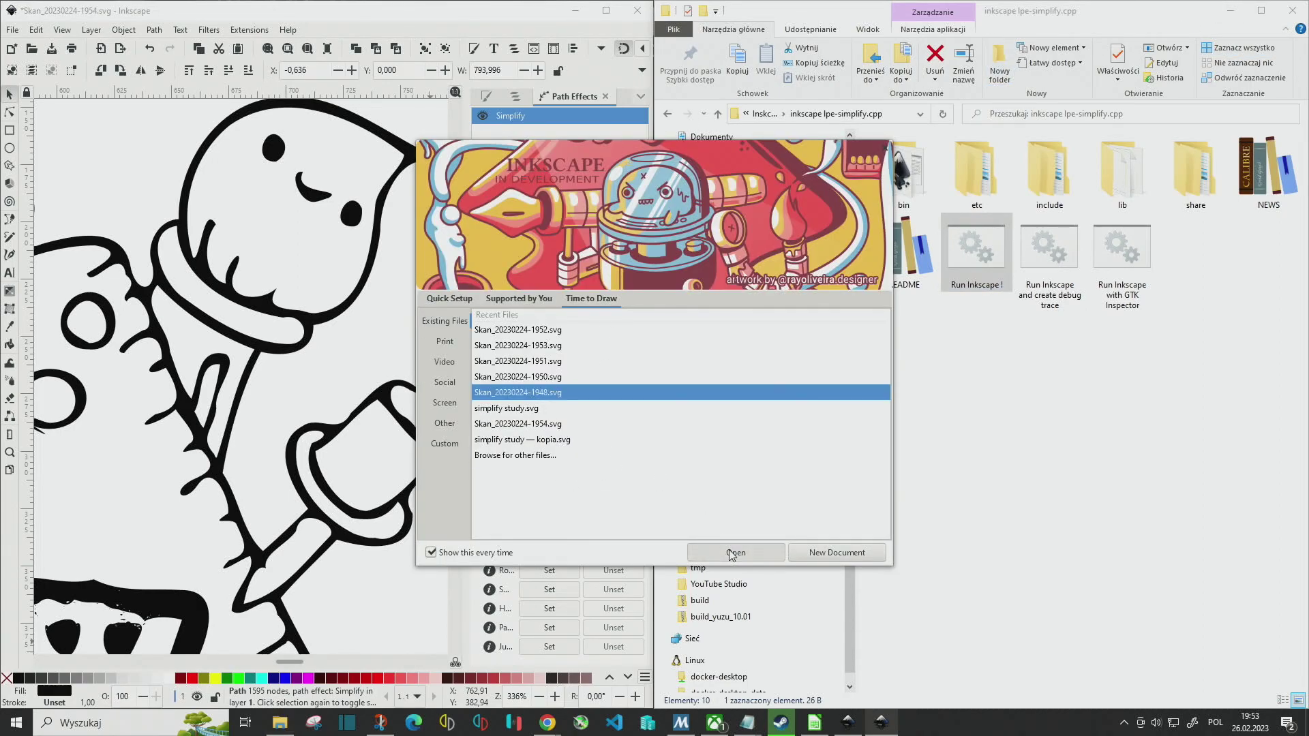
left_click(750, 553)
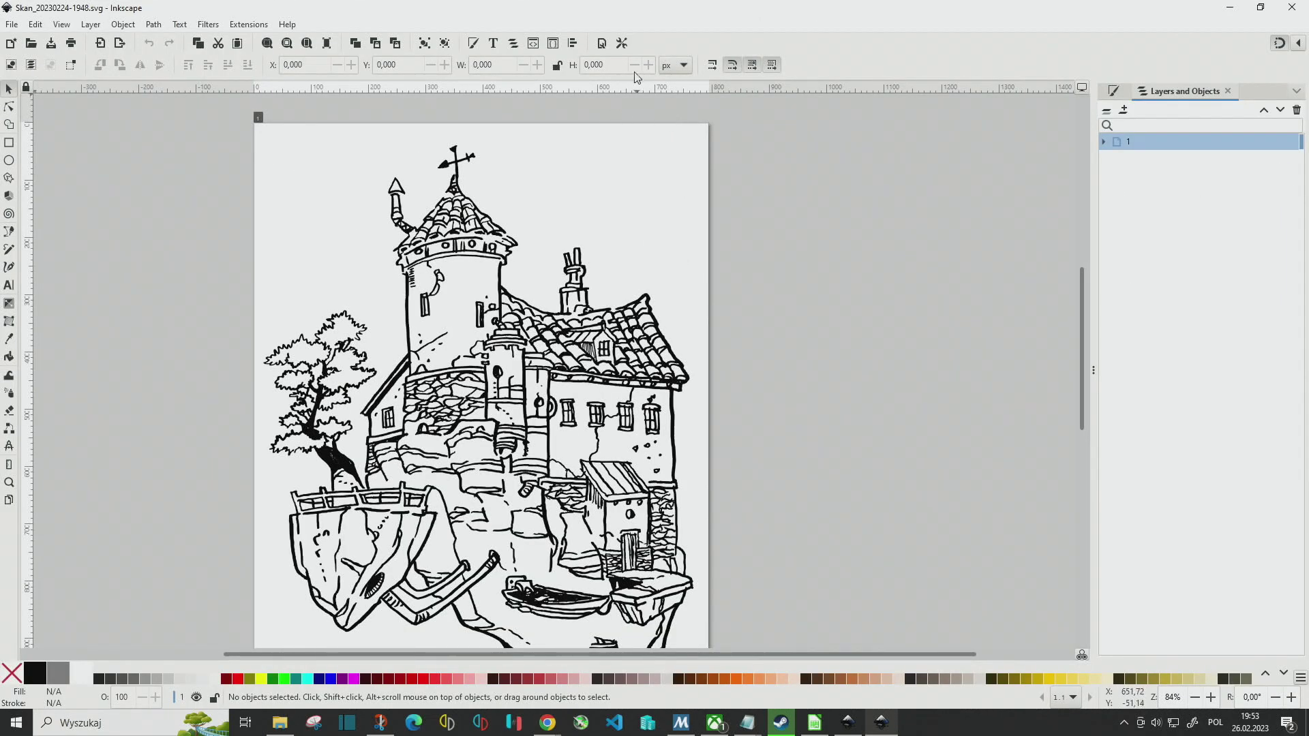
scroll(431, 213, "down", 3)
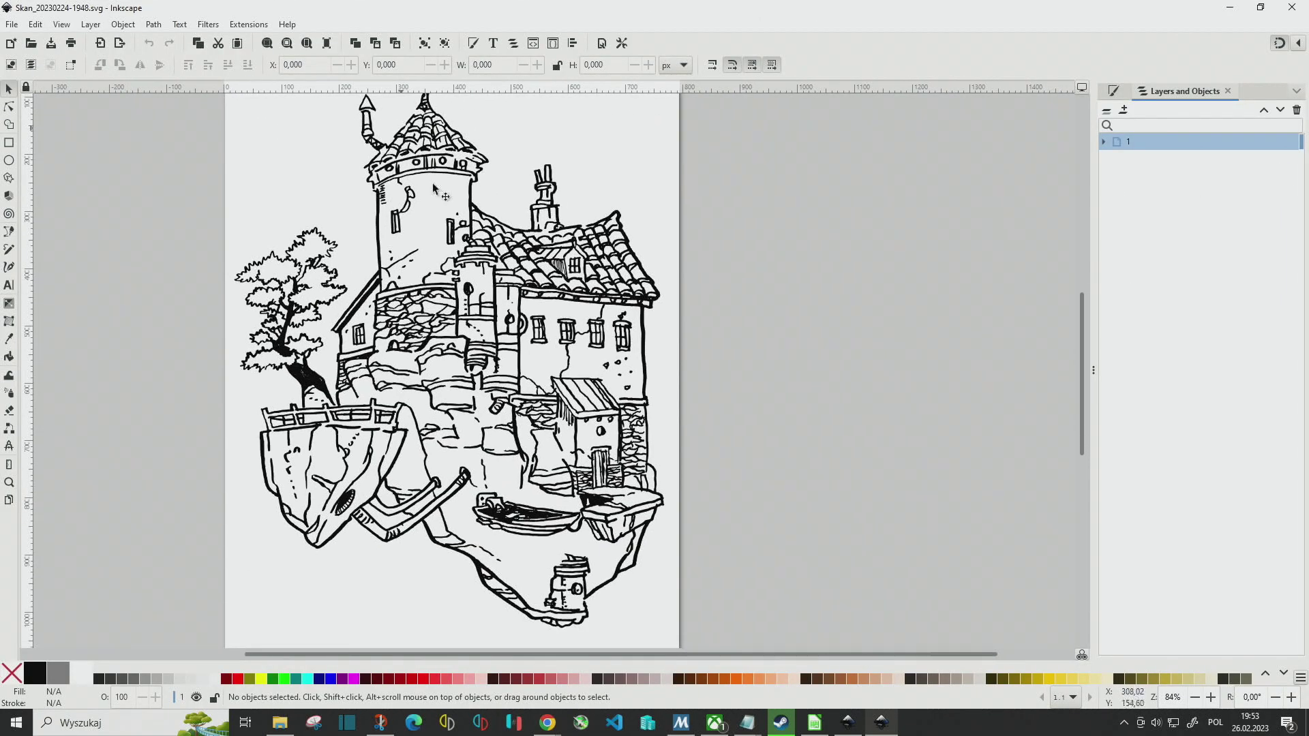
Open Skan_20230224-1952.svg through File > Open.
left_click(33, 43)
left_click(393, 216)
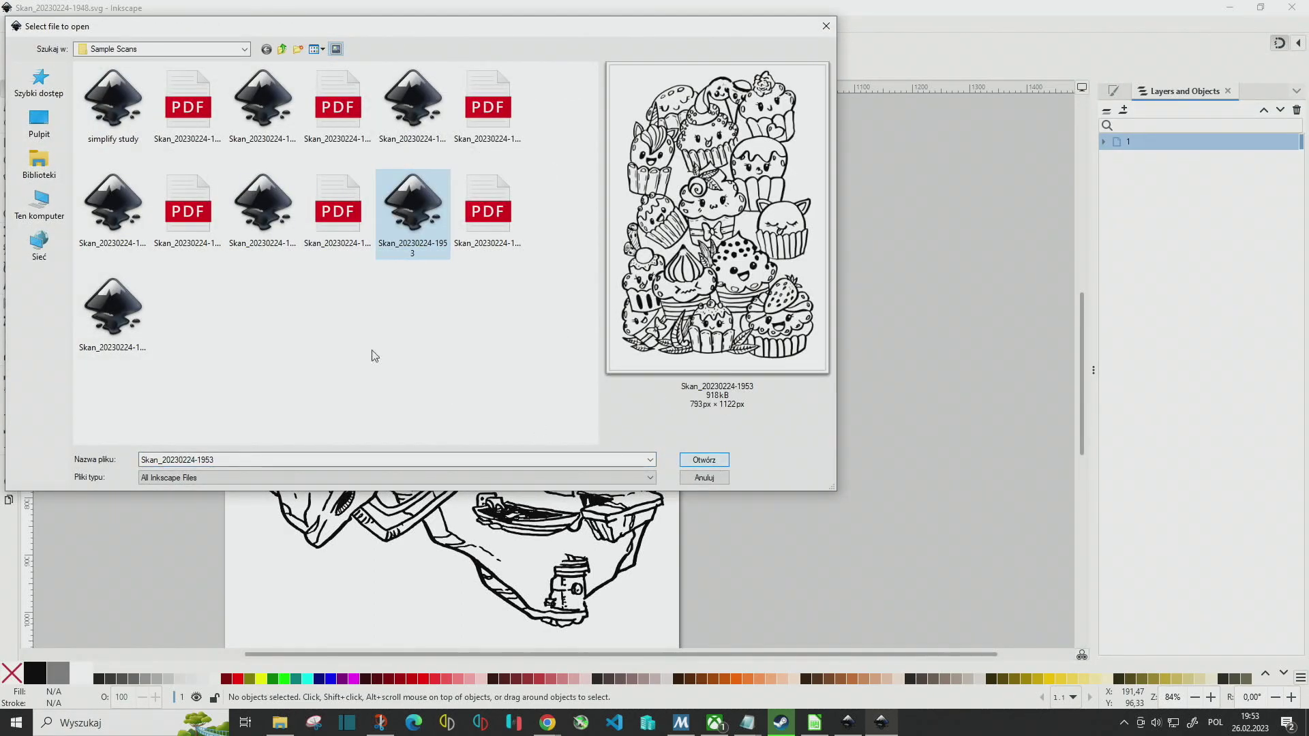
left_click(262, 208)
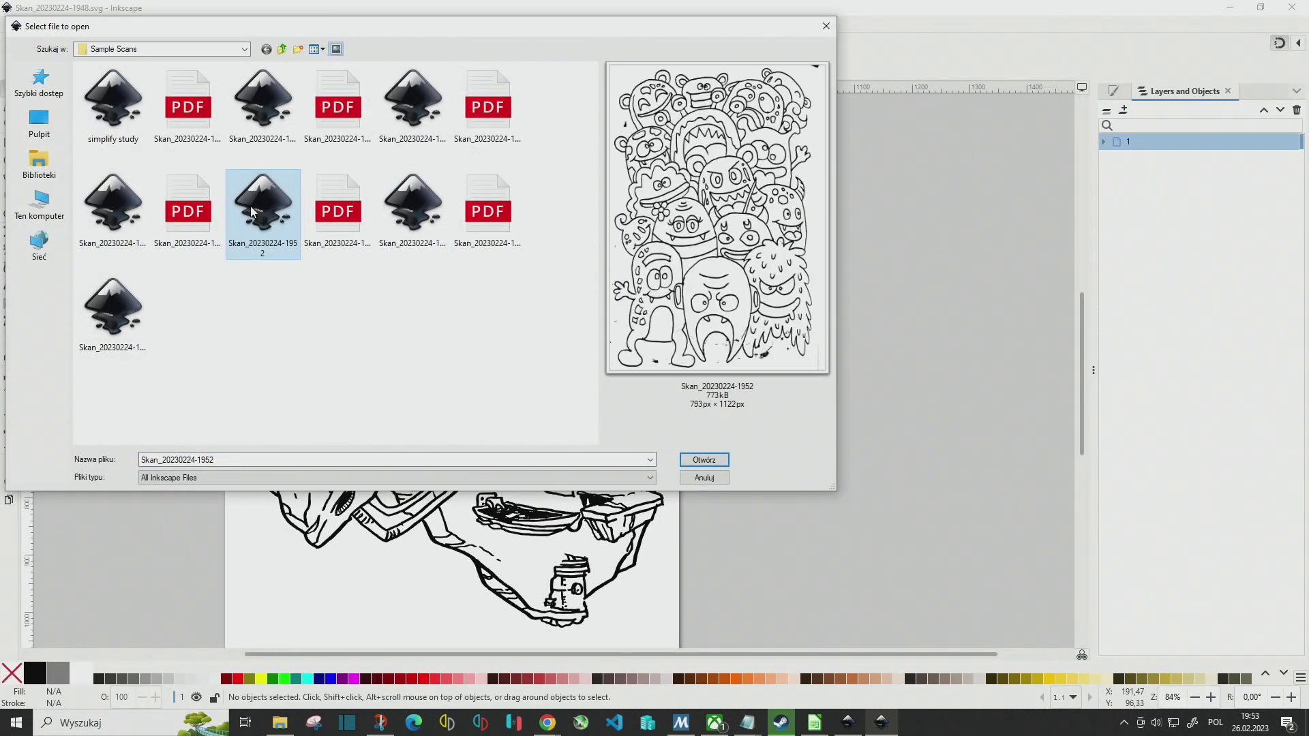
left_click(707, 459)
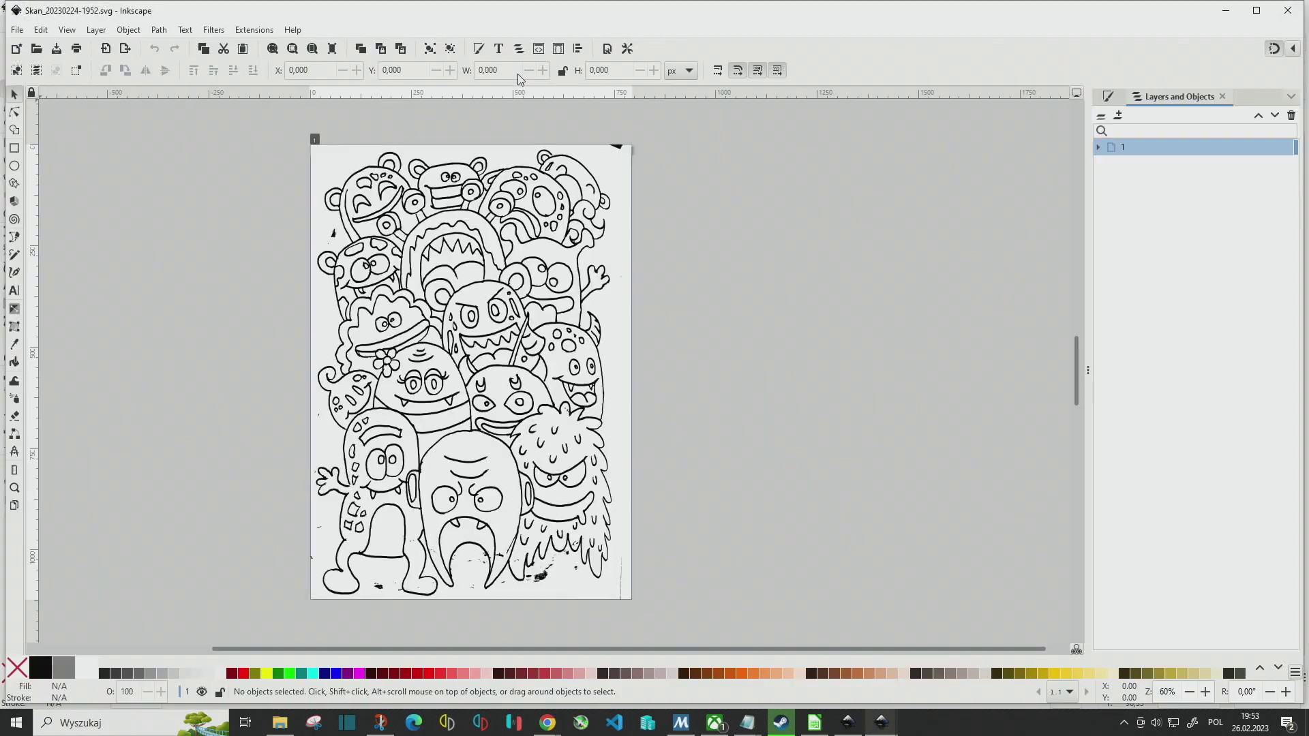
scroll(578, 183, "up", 2)
Select the traced monster path and briefly inspect its nodes.
scroll(578, 183, "up", 2)
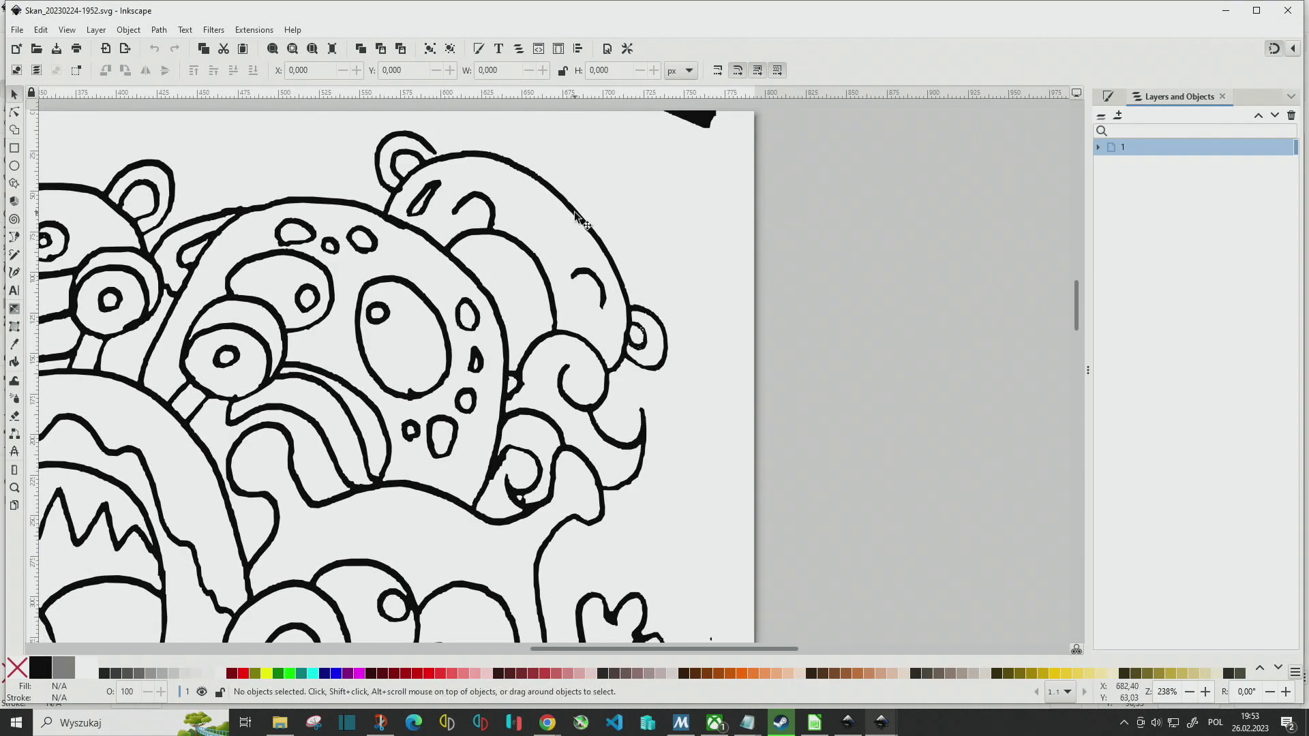
left_click(578, 217)
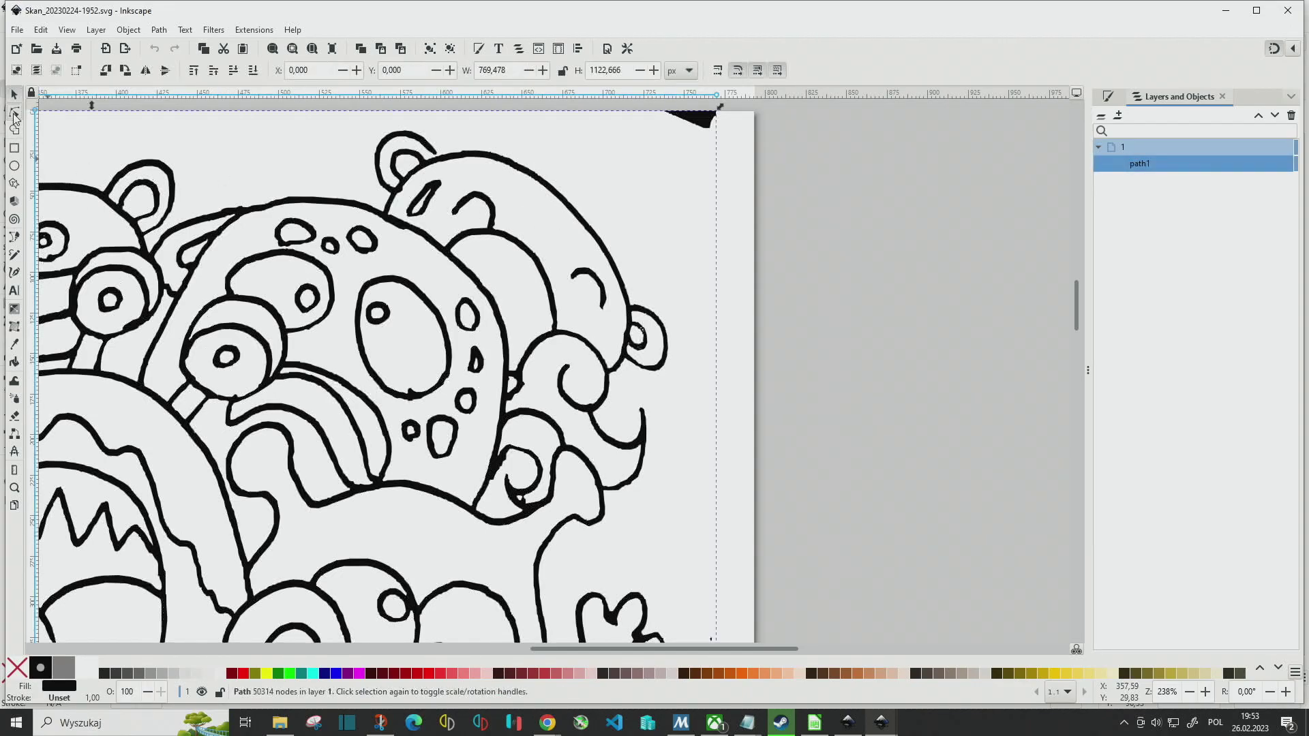
left_click(13, 114)
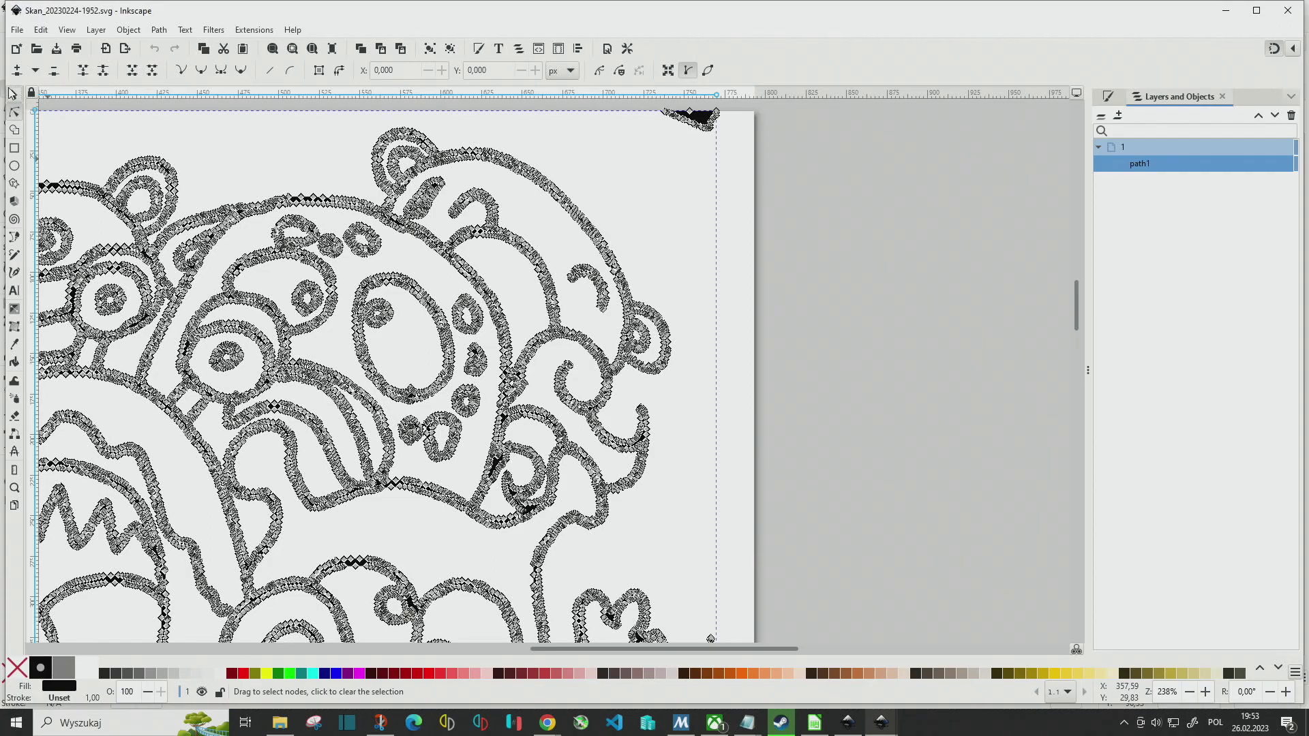
left_click(13, 94)
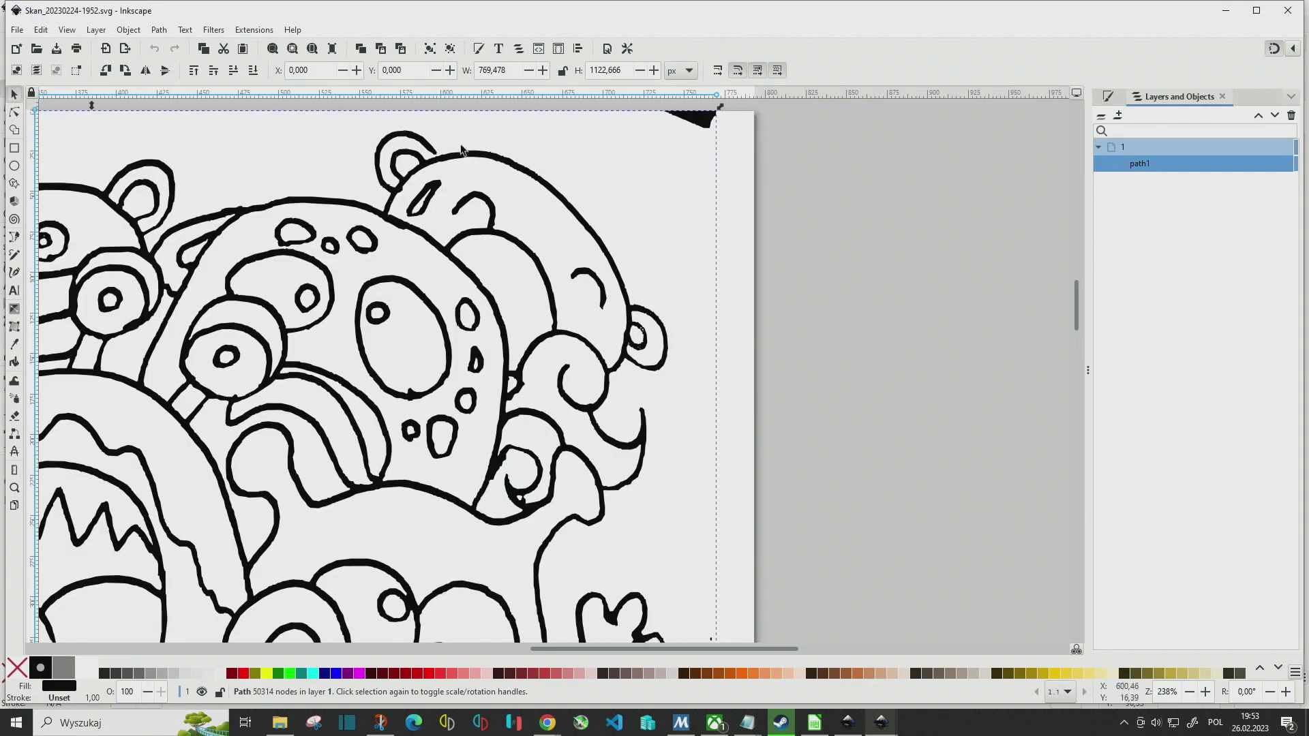
Add a Simplify path effect to the path and set its complexity to 20.
left_click(159, 30)
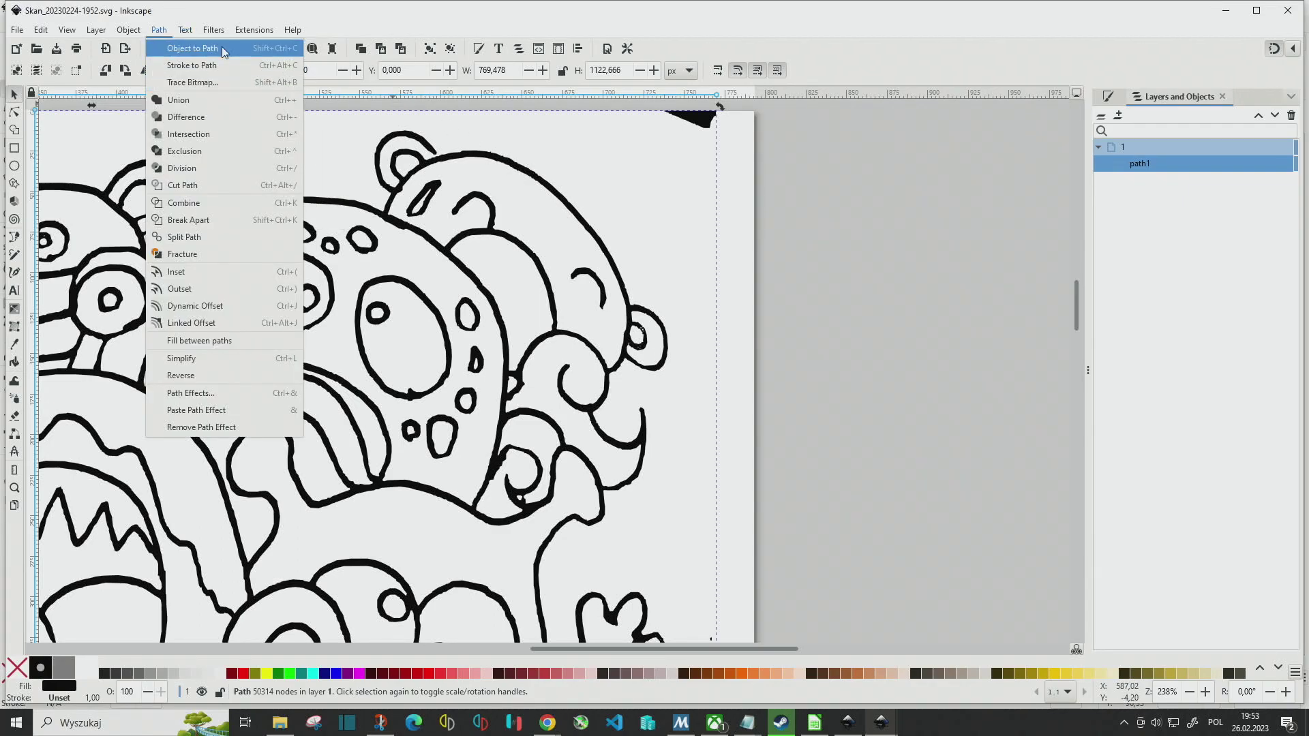
left_click(267, 394)
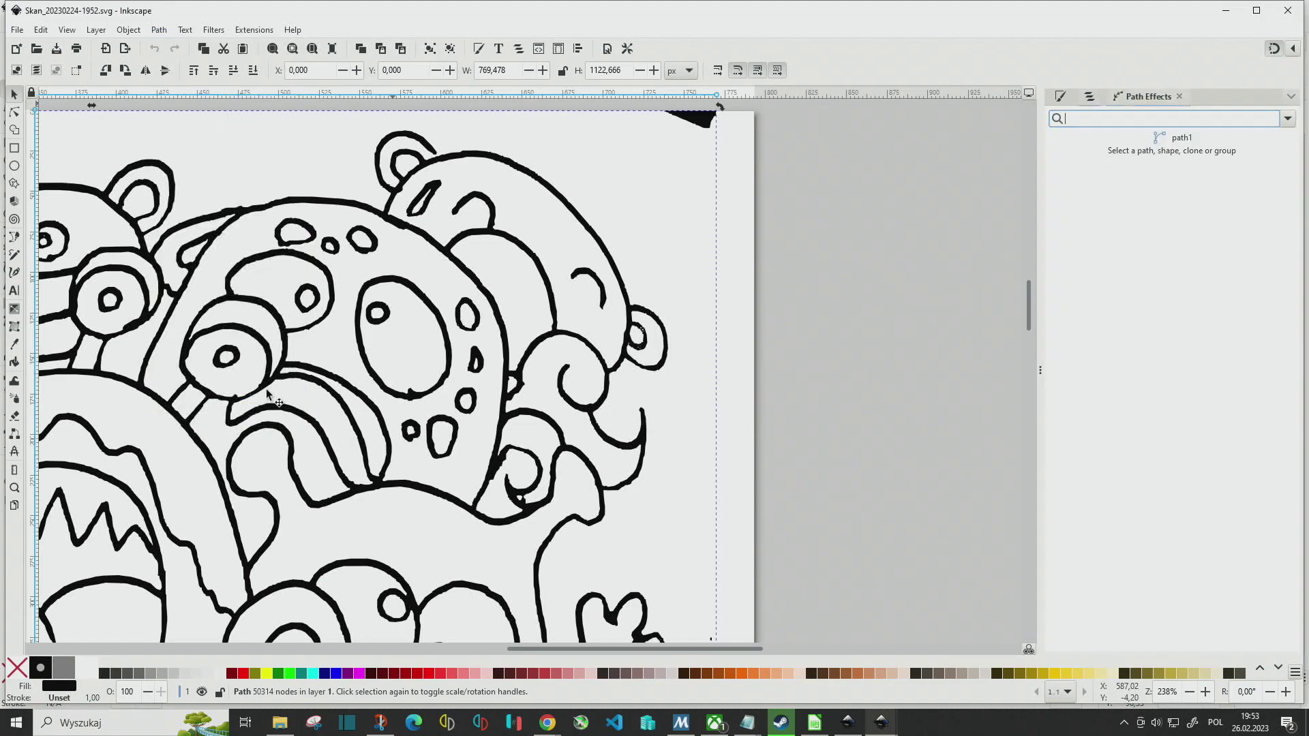
type("s")
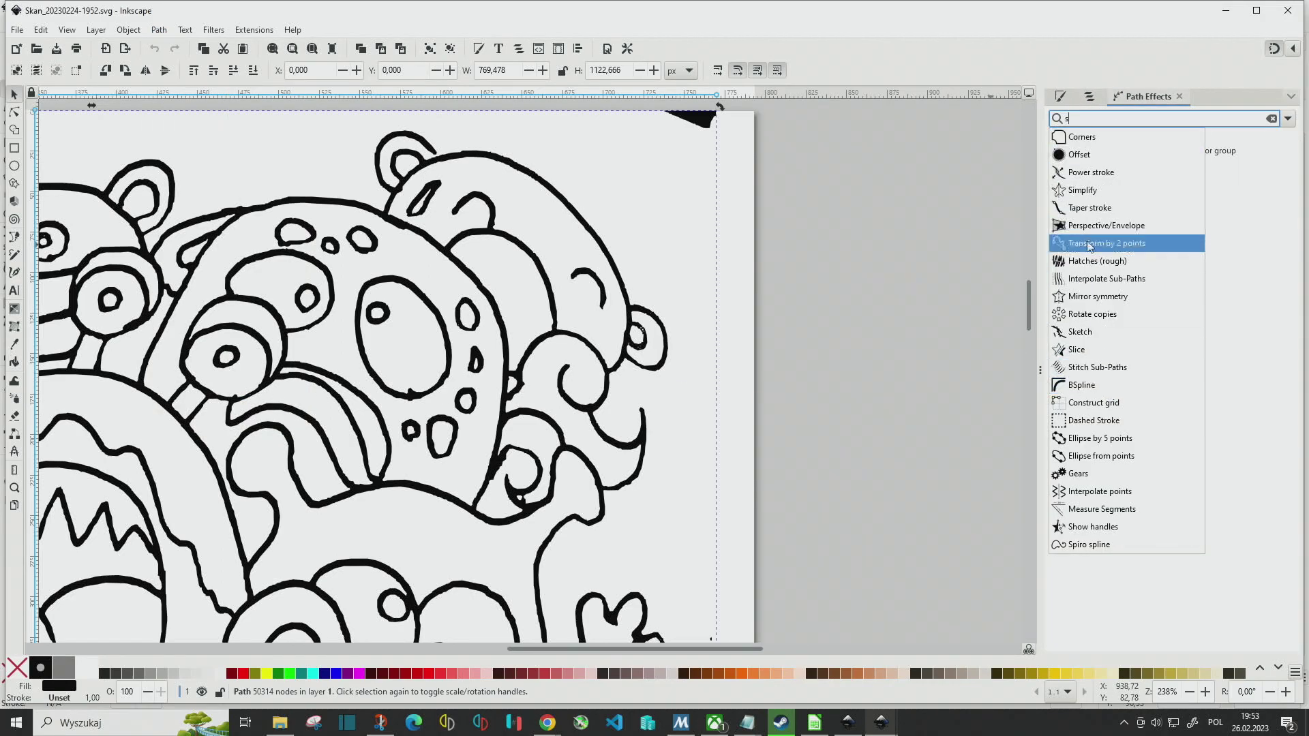
left_click(1186, 199)
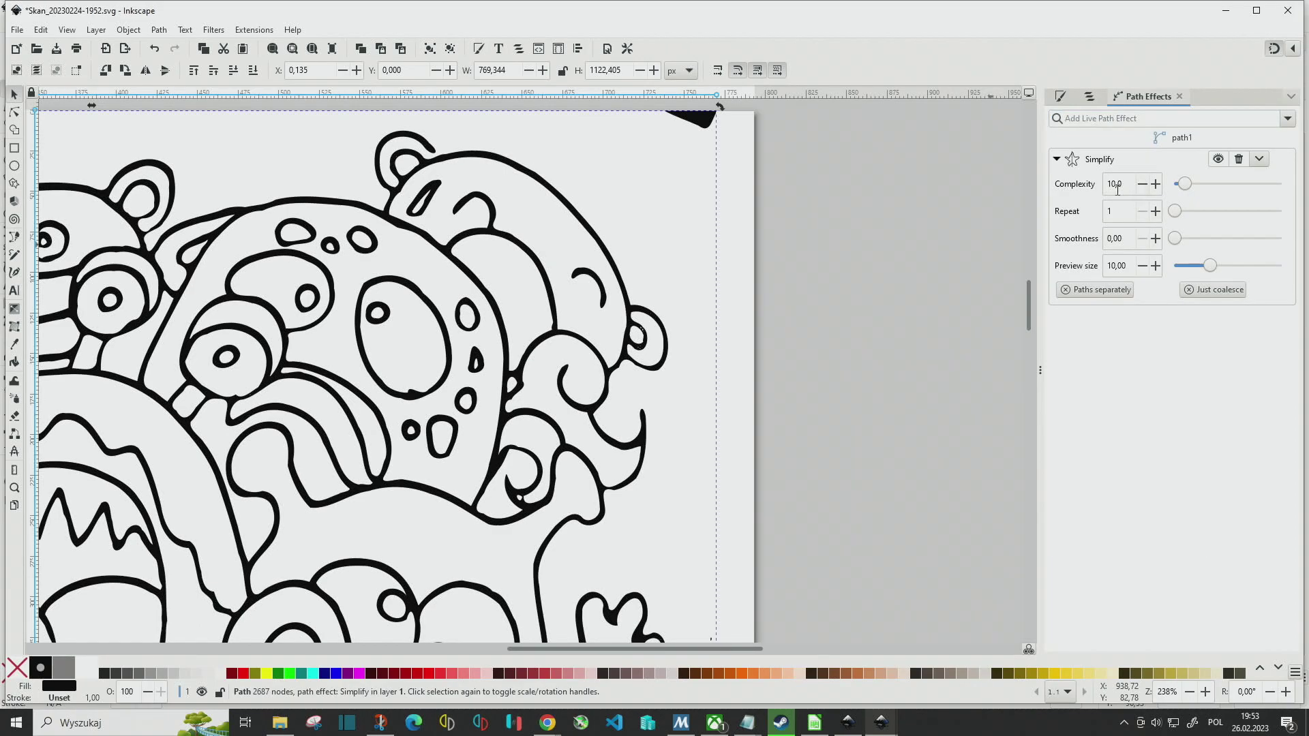
left_click(1112, 183)
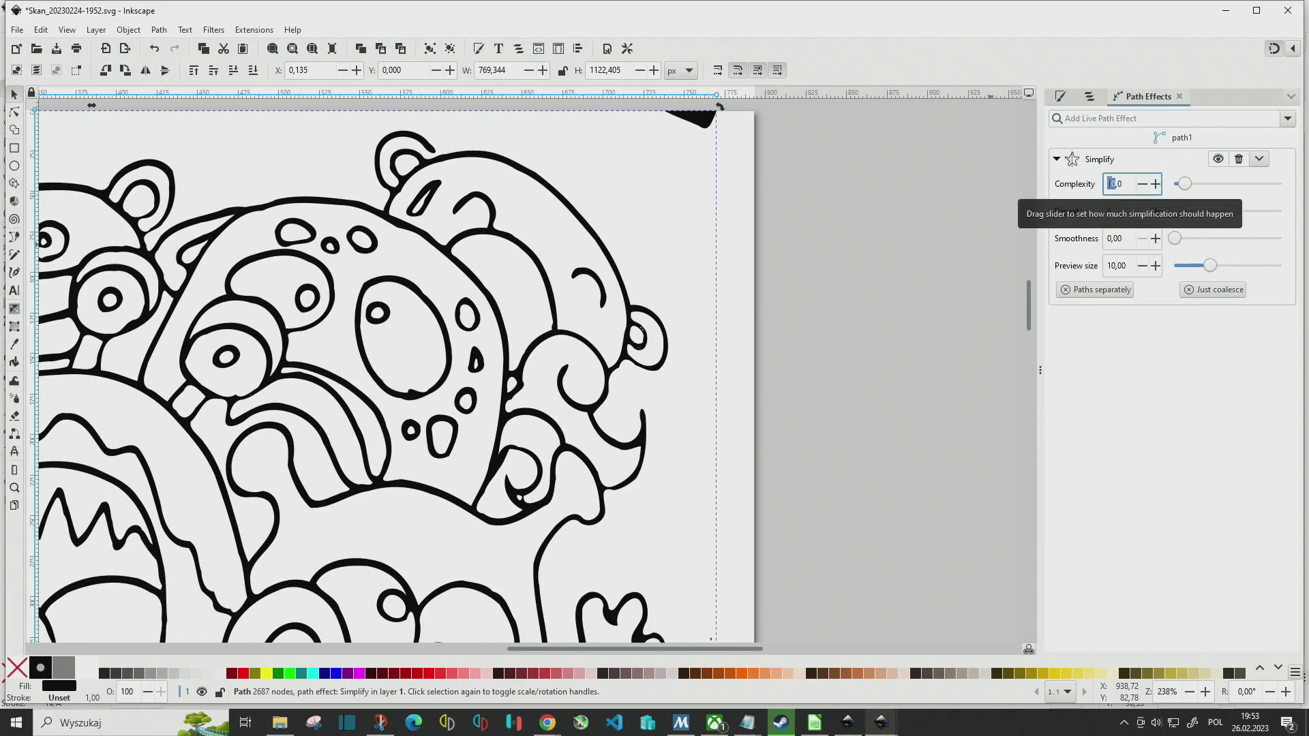
type("2")
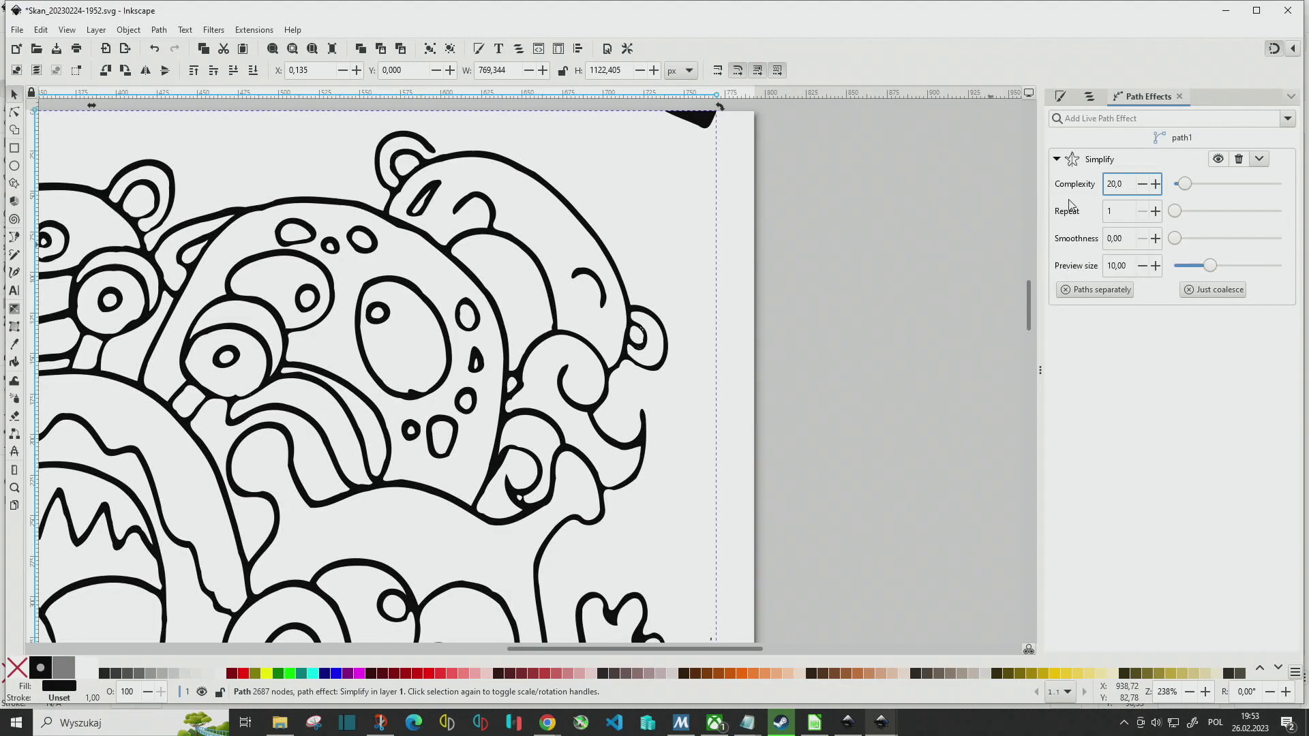
scroll(562, 194, "up", 2)
Lower the Simplify preview size to 4.06, leaving the path at 1,850 nodes.
left_click_drag(562, 194, 584, 301)
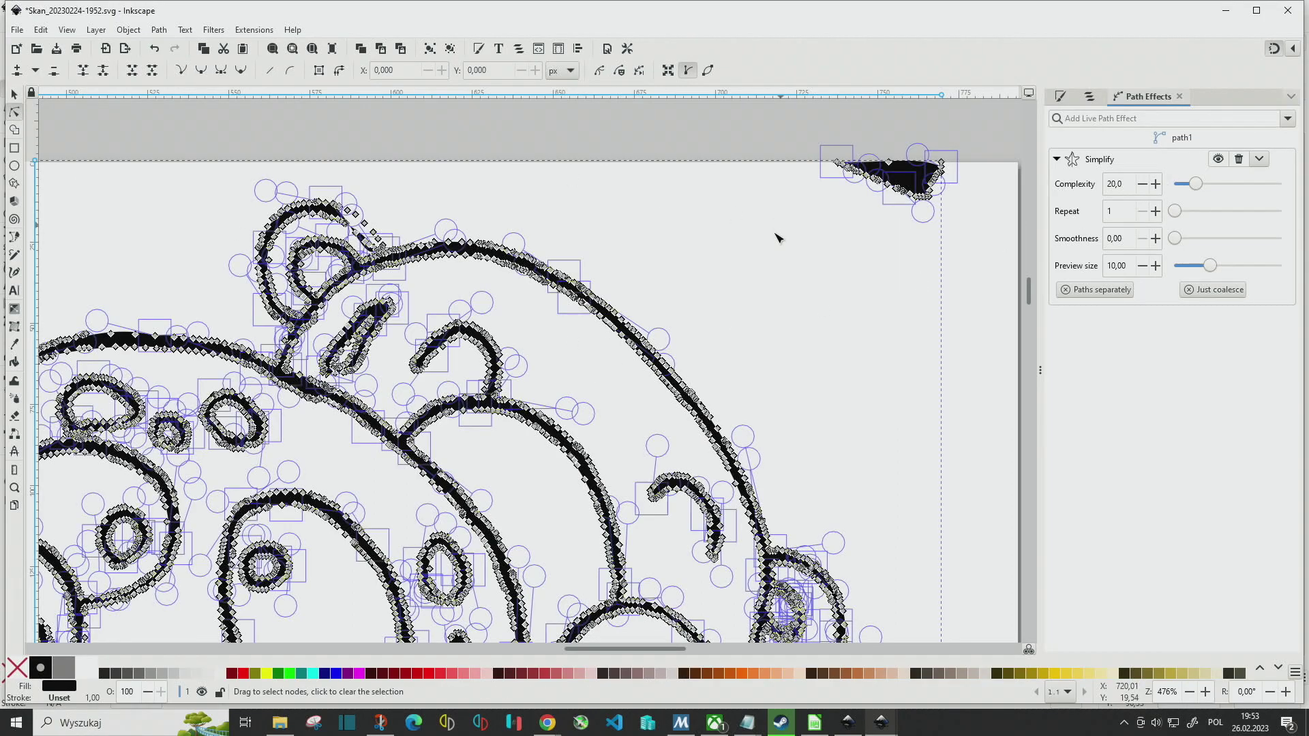
left_click_drag(1210, 270, 1182, 272)
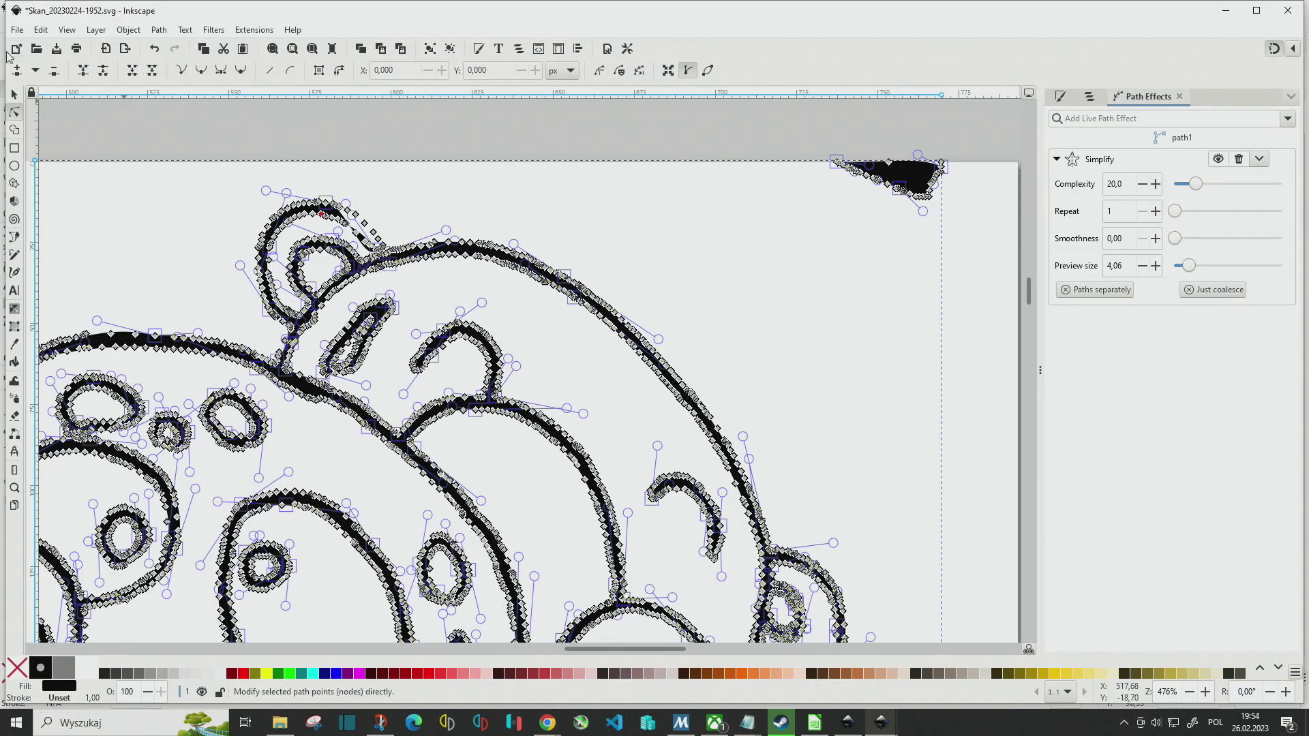
left_click(14, 95)
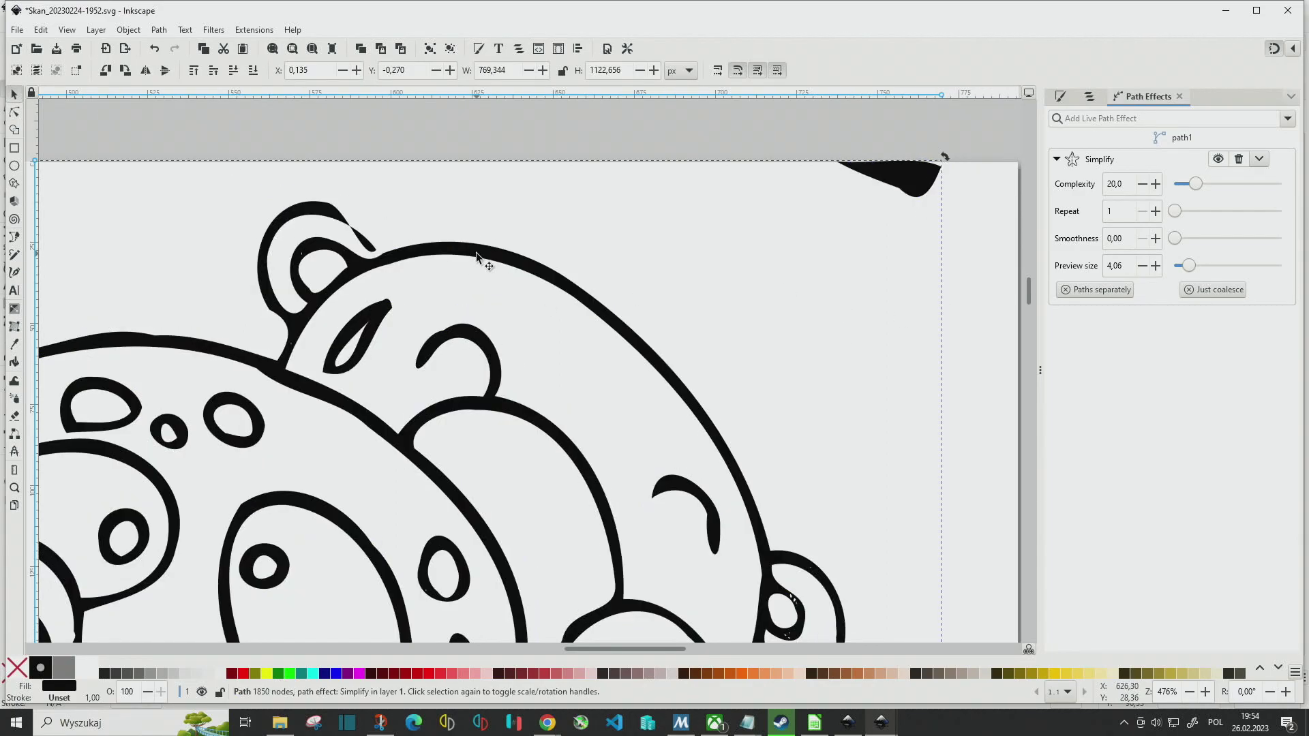
Flatten the Simplify effect into the monster doodle path and reselect it for node editing.
left_click(1259, 160)
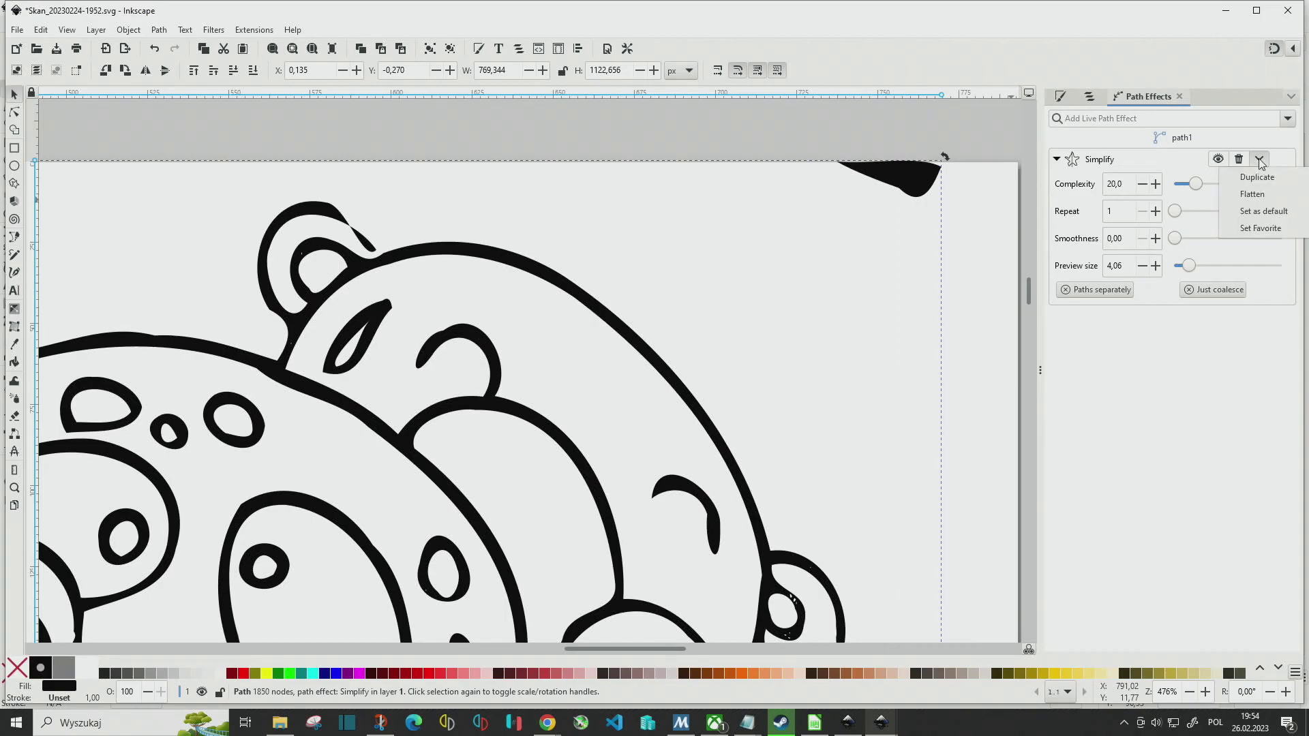
left_click(1265, 194)
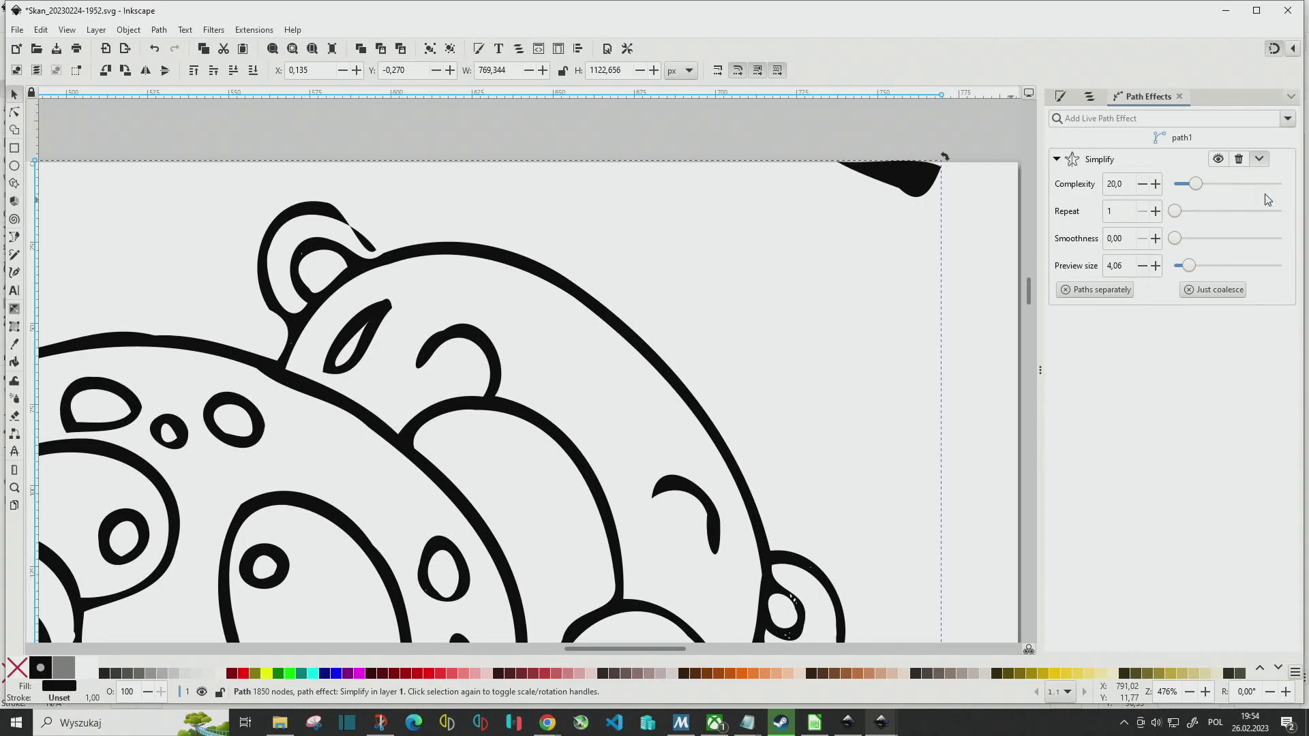
left_click(951, 248)
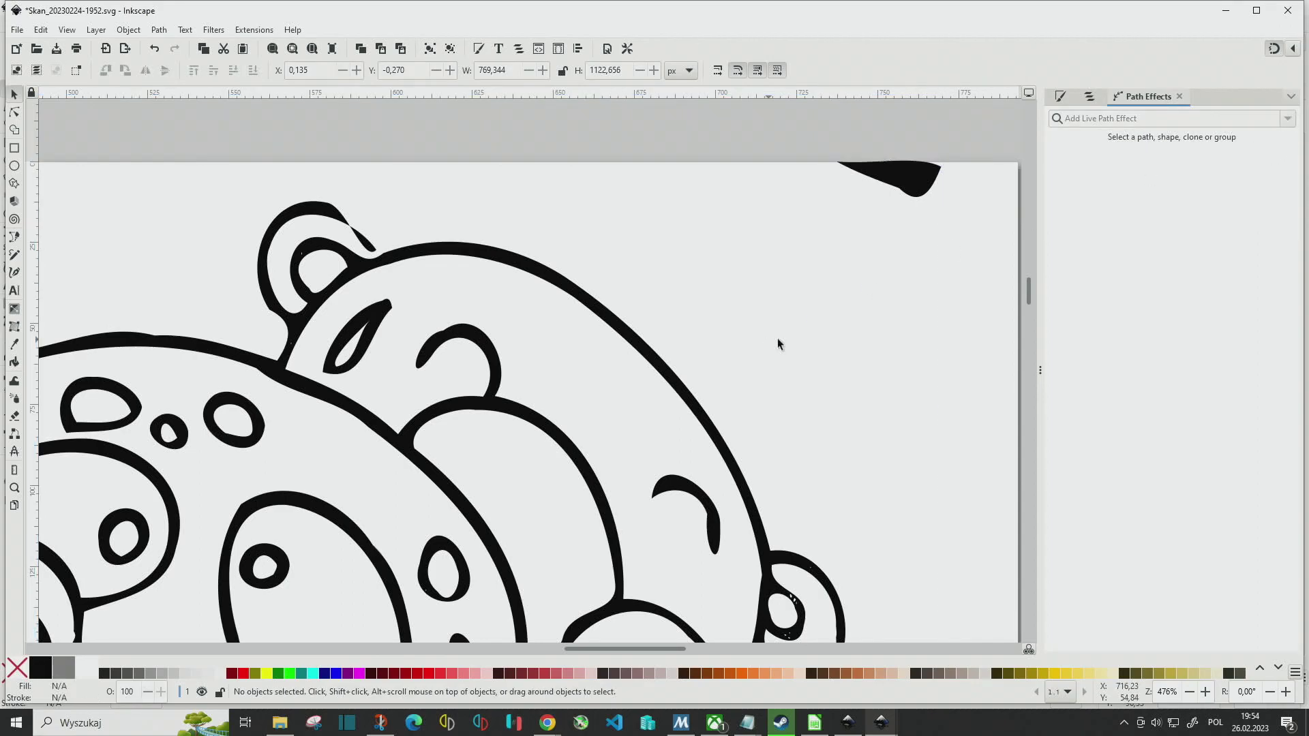
left_click(644, 345)
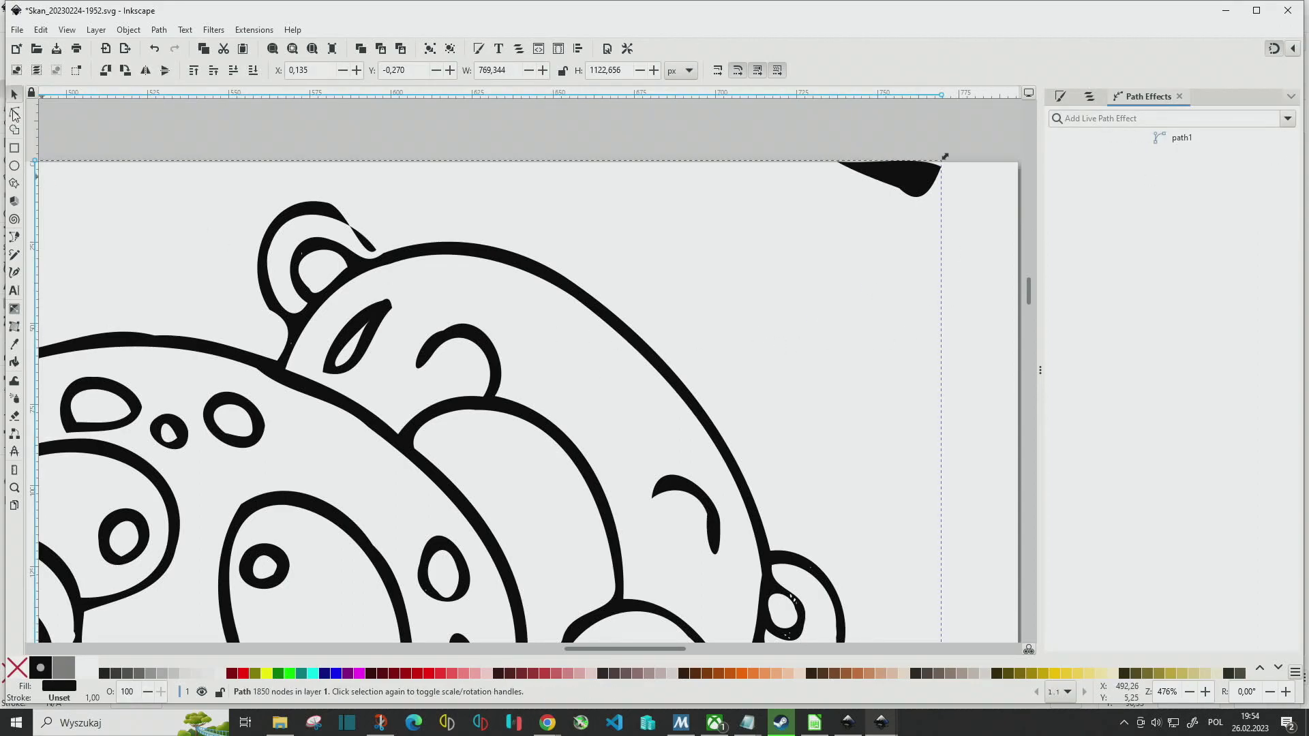
left_click(14, 114)
Select nodes on the head outline and small eye loop, then reshape the loop's curve.
left_click(575, 299)
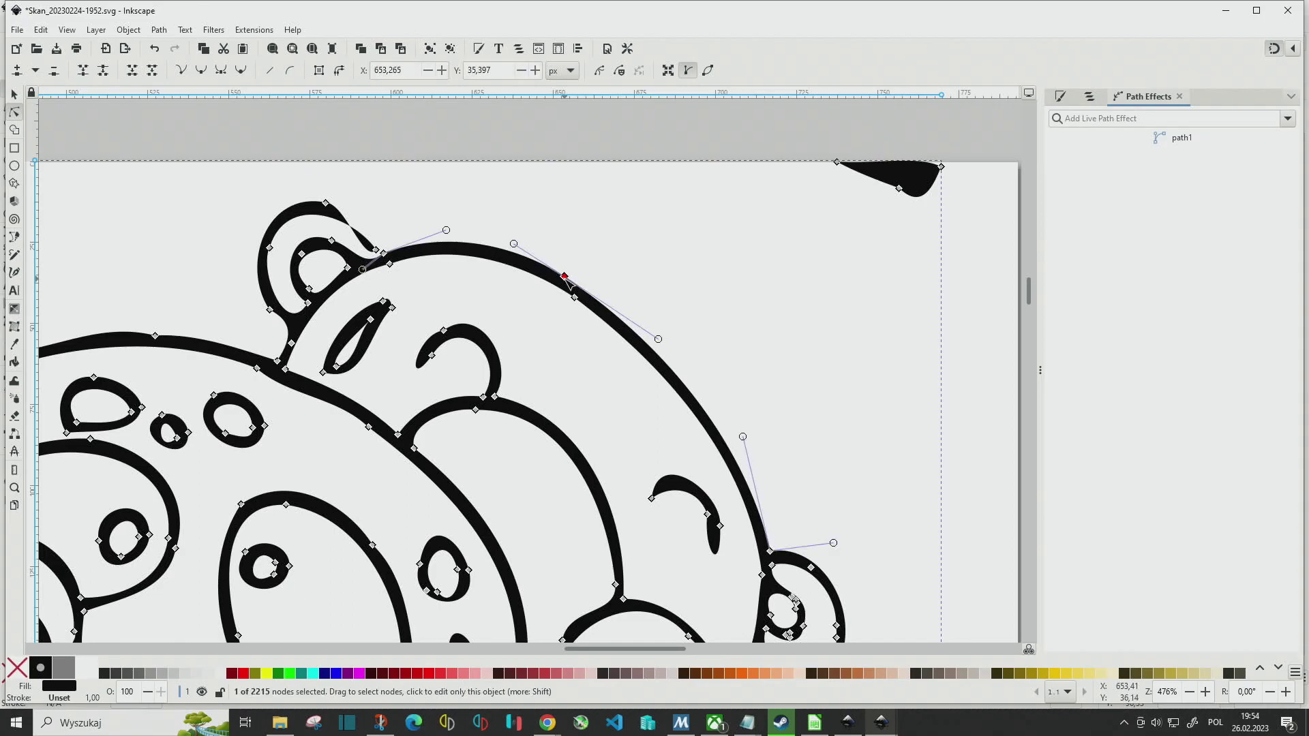
left_click(575, 299)
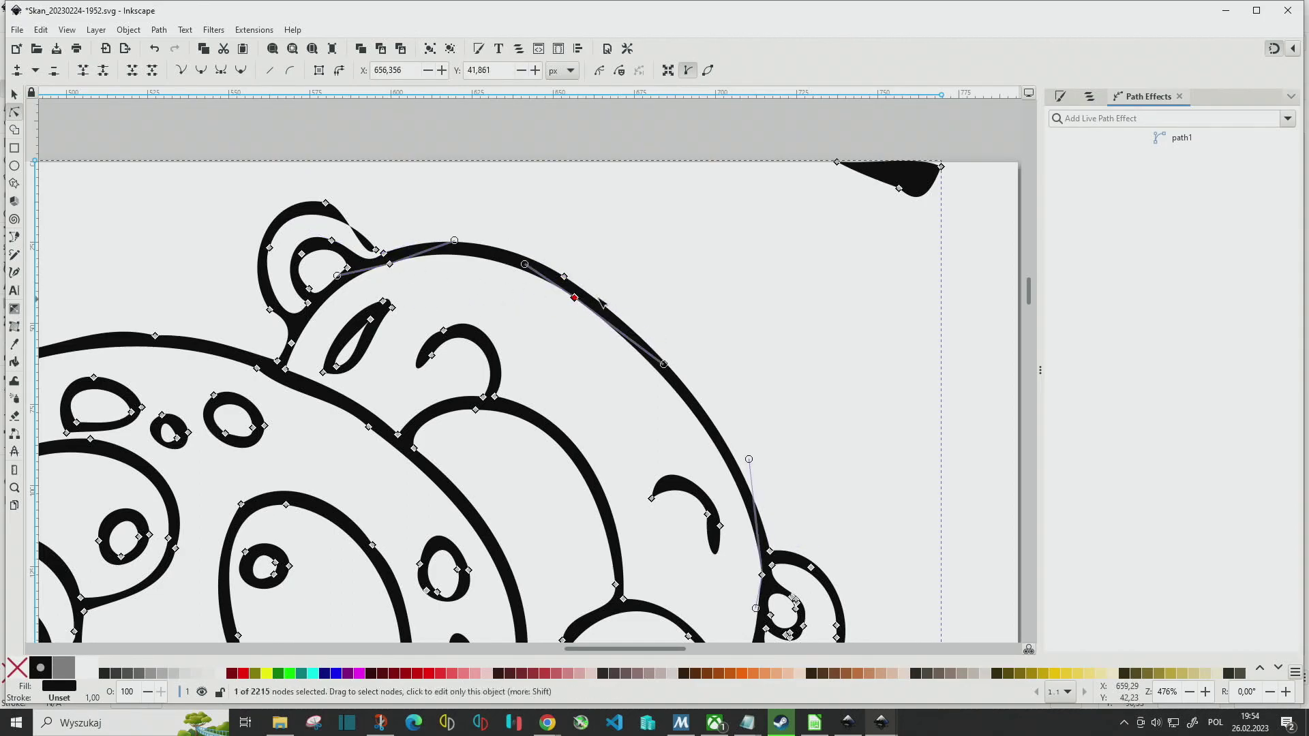
scroll(600, 302, "down", 2, "ctrl")
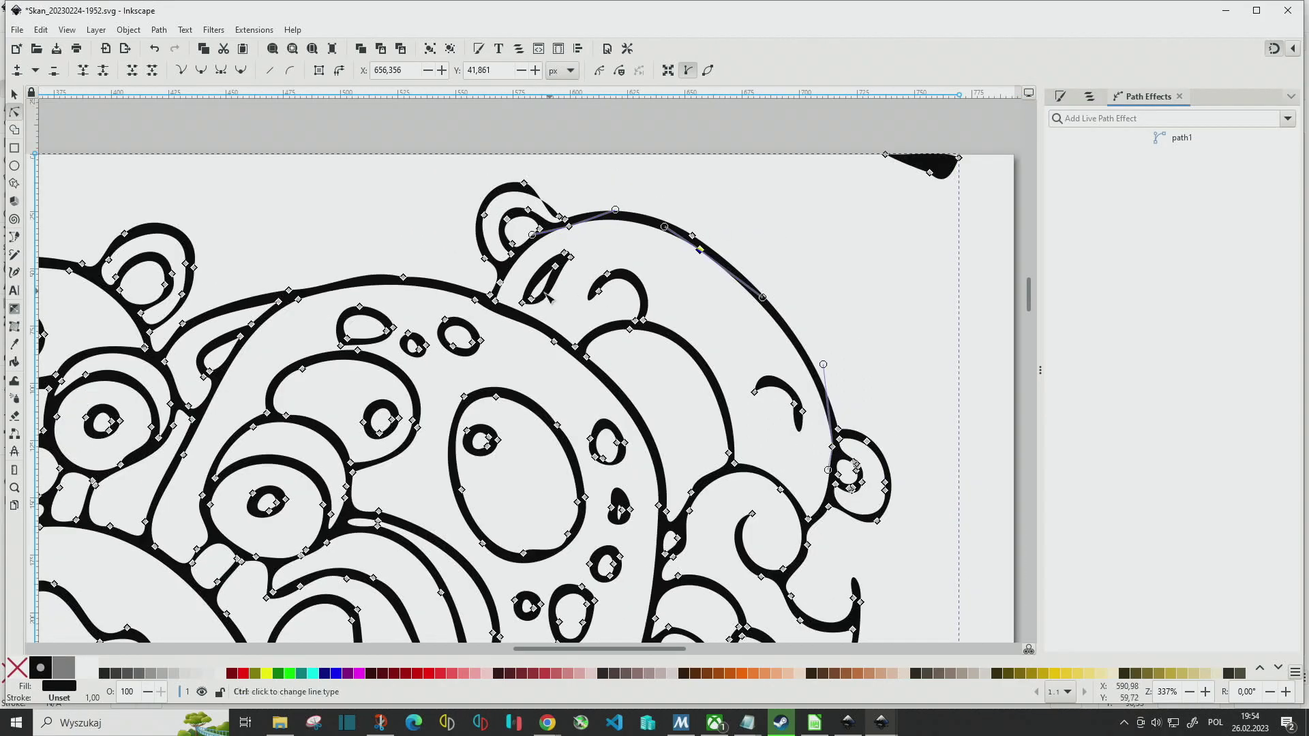
scroll(547, 295, "up", 2, "ctrl")
scroll(586, 354, "up", 1, "ctrl")
scroll(614, 402, "up", 1, "ctrl")
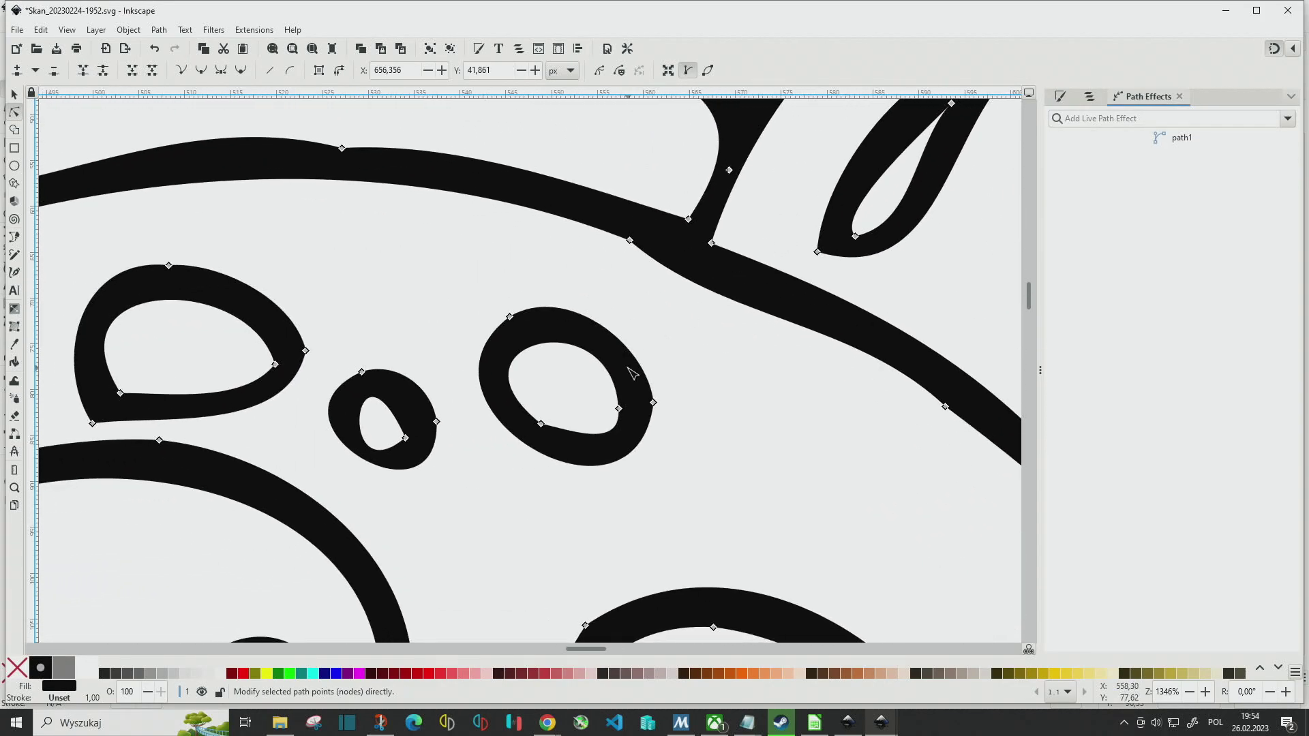
left_click(618, 409)
scroll(619, 413, "up", 4, "ctrl")
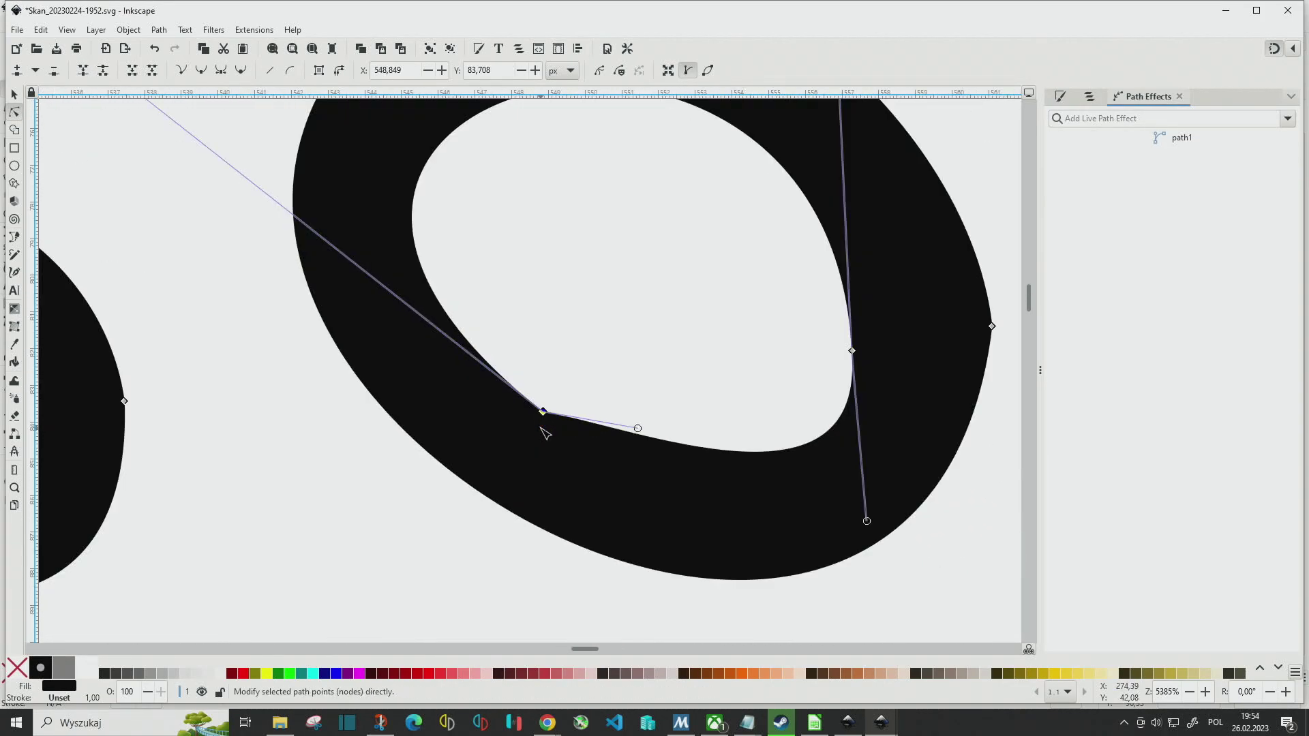
left_click_drag(638, 429, 614, 458)
Drag the eye loop's corners and handles to smooth its inner and lower curves.
scroll(647, 375, "down", 4, "ctrl")
scroll(554, 322, "down", 2, "ctrl")
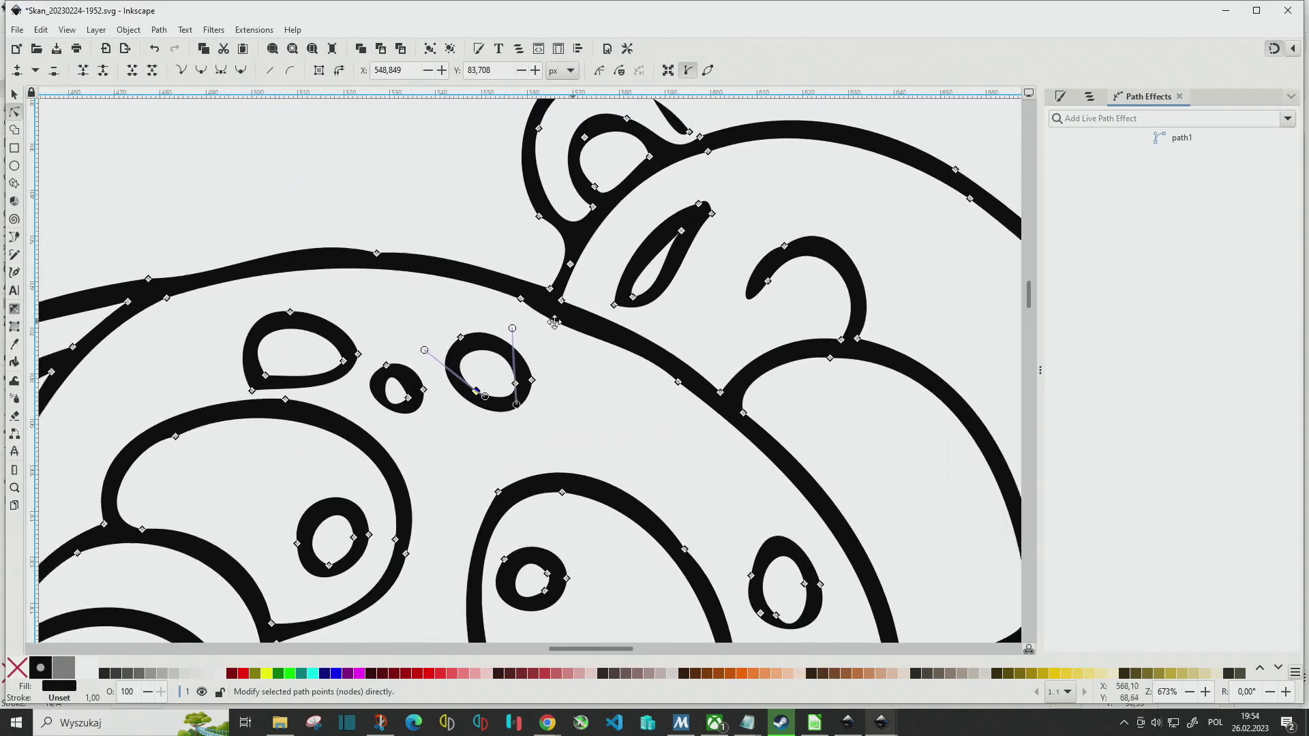
scroll(554, 322, "right", 2)
scroll(210, 350, "up", 4, "ctrl")
scroll(242, 351, "up", 2, "ctrl")
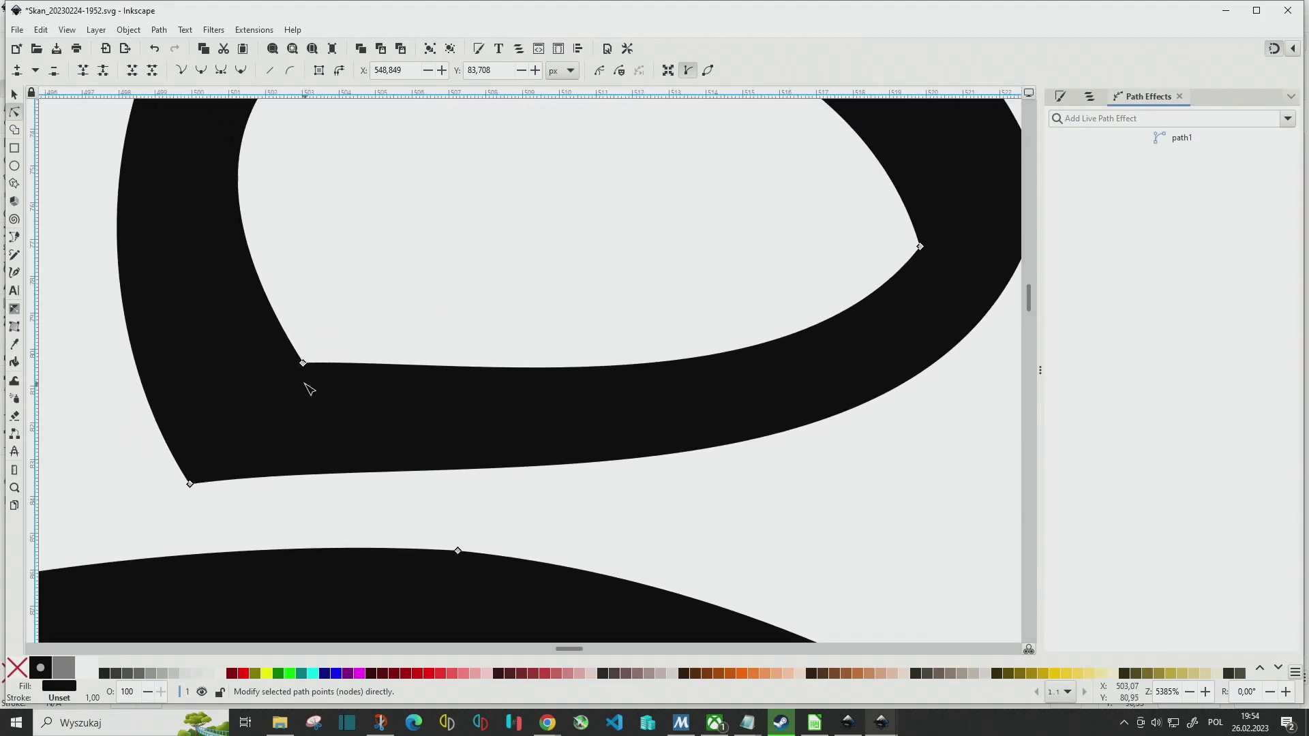
left_click_drag(304, 364, 341, 322)
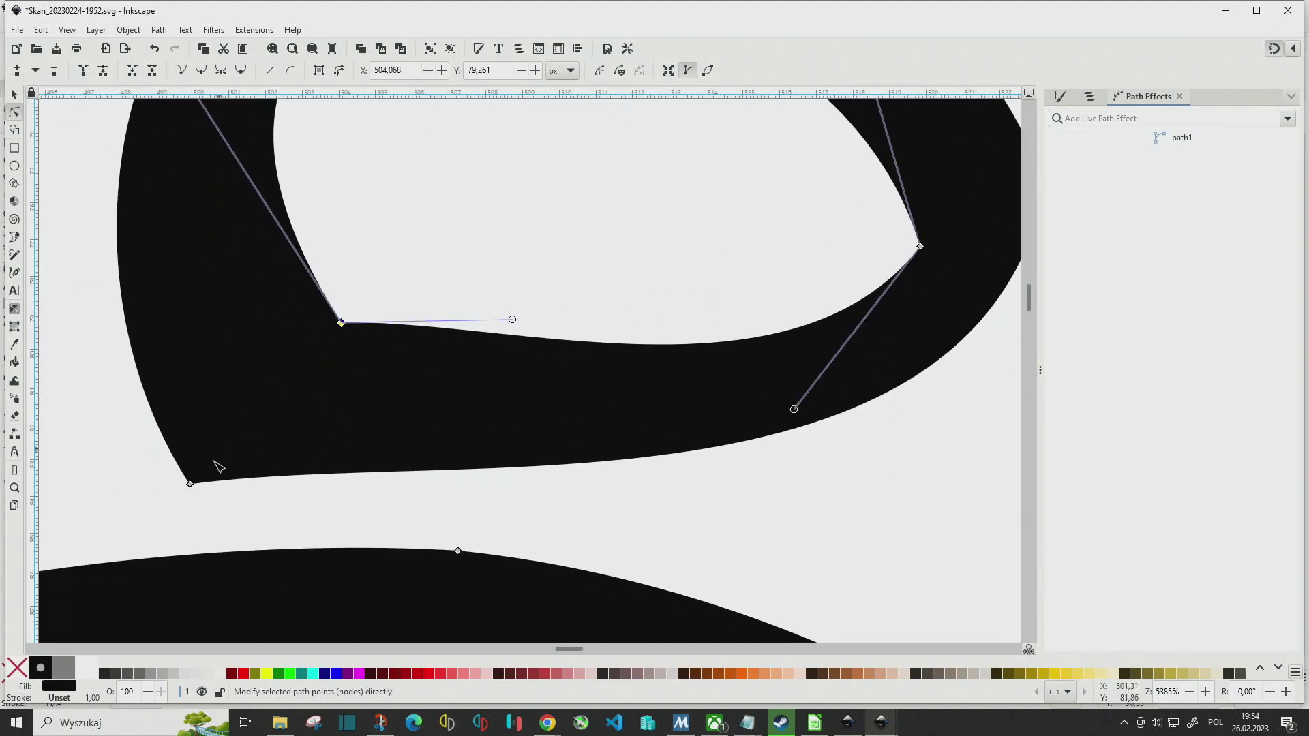
left_click_drag(191, 484, 263, 455)
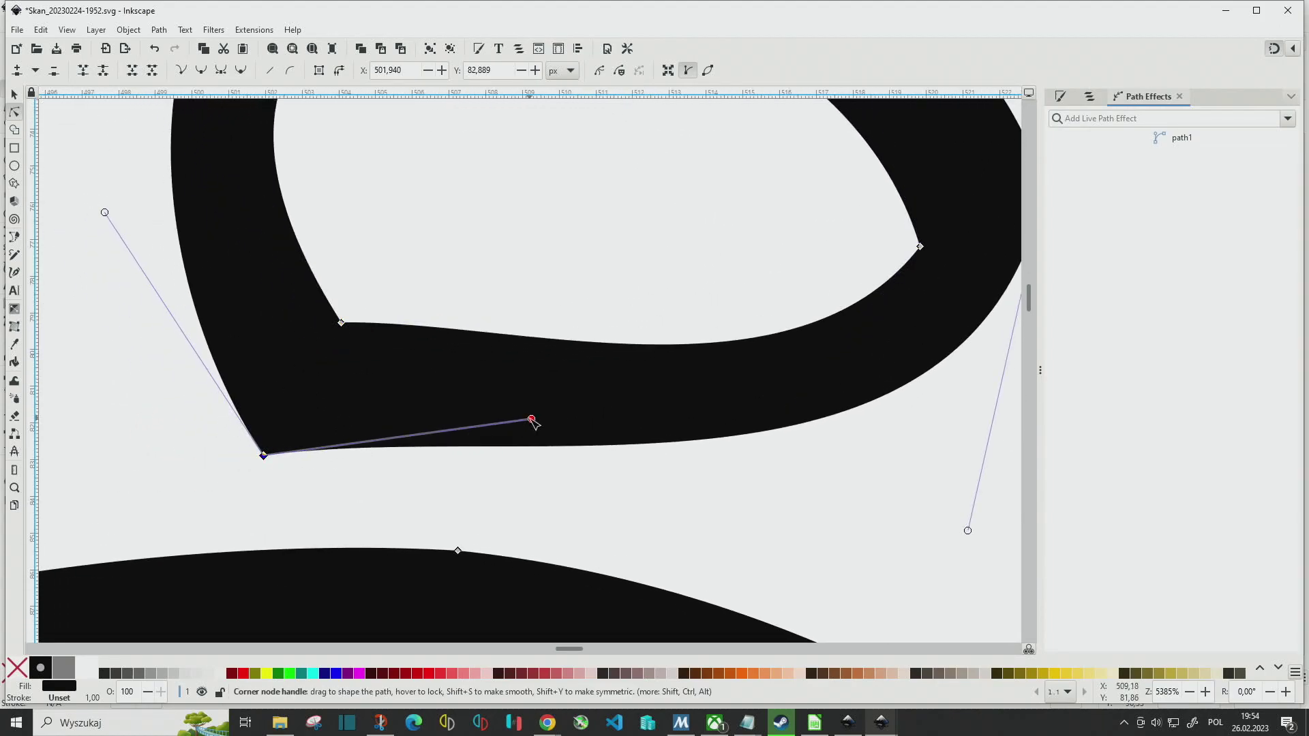
mouse_move(532, 420)
left_mouse_down()
mouse_move(305, 488)
mouse_move(327, 504)
left_mouse_up()
left_click_drag(105, 212, 152, 384)
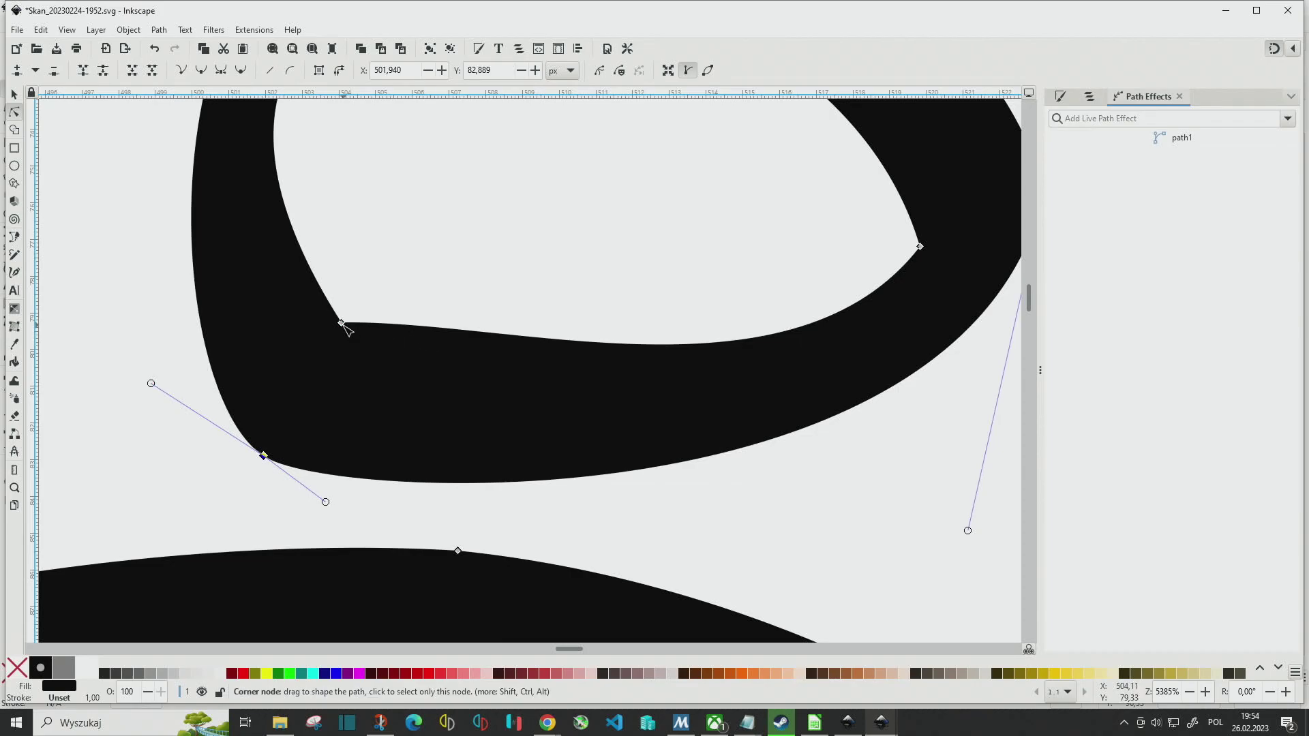
left_click_drag(344, 326, 361, 368)
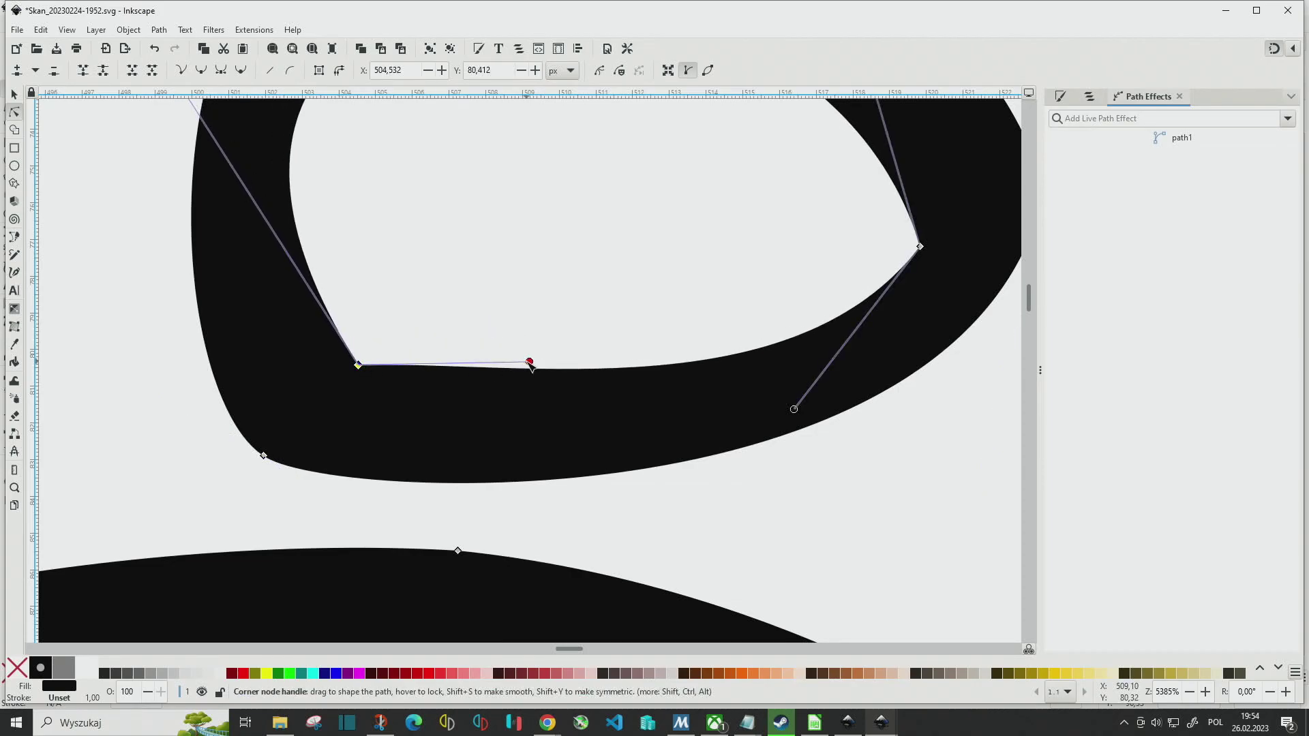
mouse_move(531, 362)
left_mouse_down()
mouse_move(433, 404)
mouse_move(386, 396)
left_mouse_up()
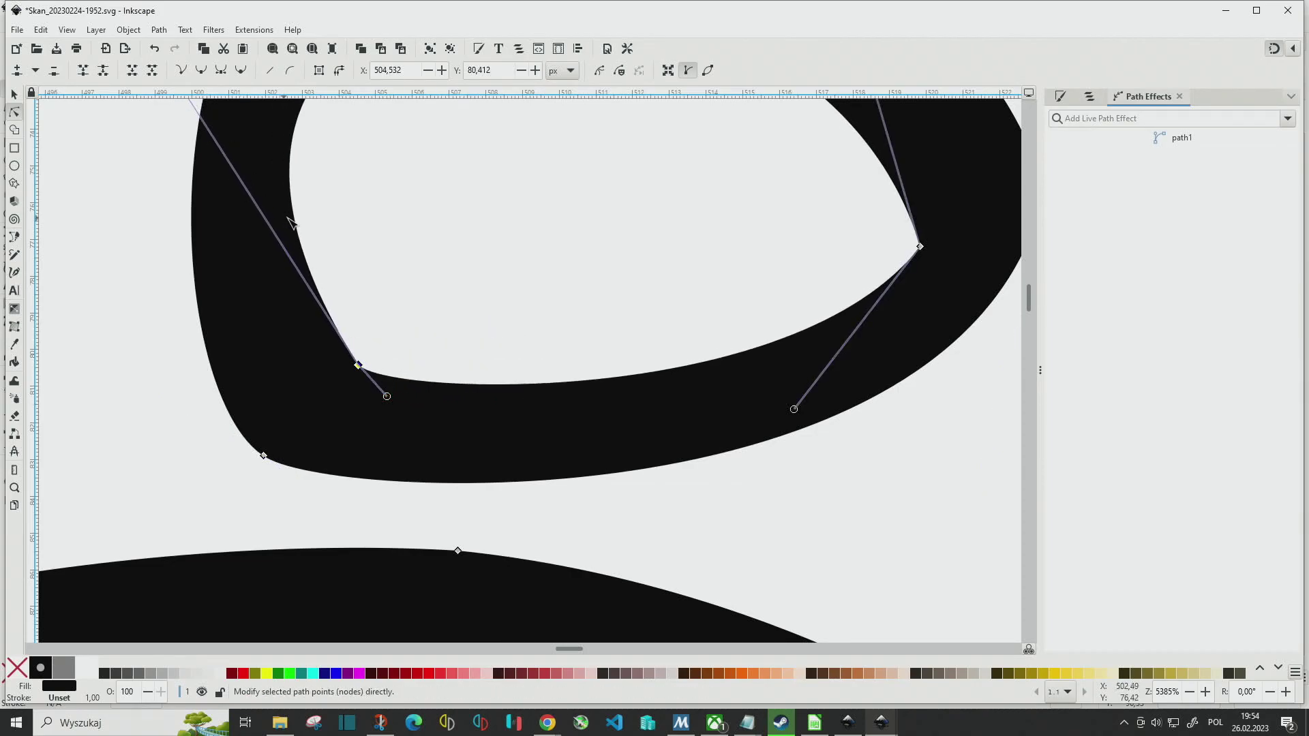
scroll(289, 221, "down", 2)
scroll(155, 176, "up", 3)
mouse_move(203, 179)
left_mouse_down()
mouse_move(208, 196)
mouse_move(230, 139)
left_mouse_up()
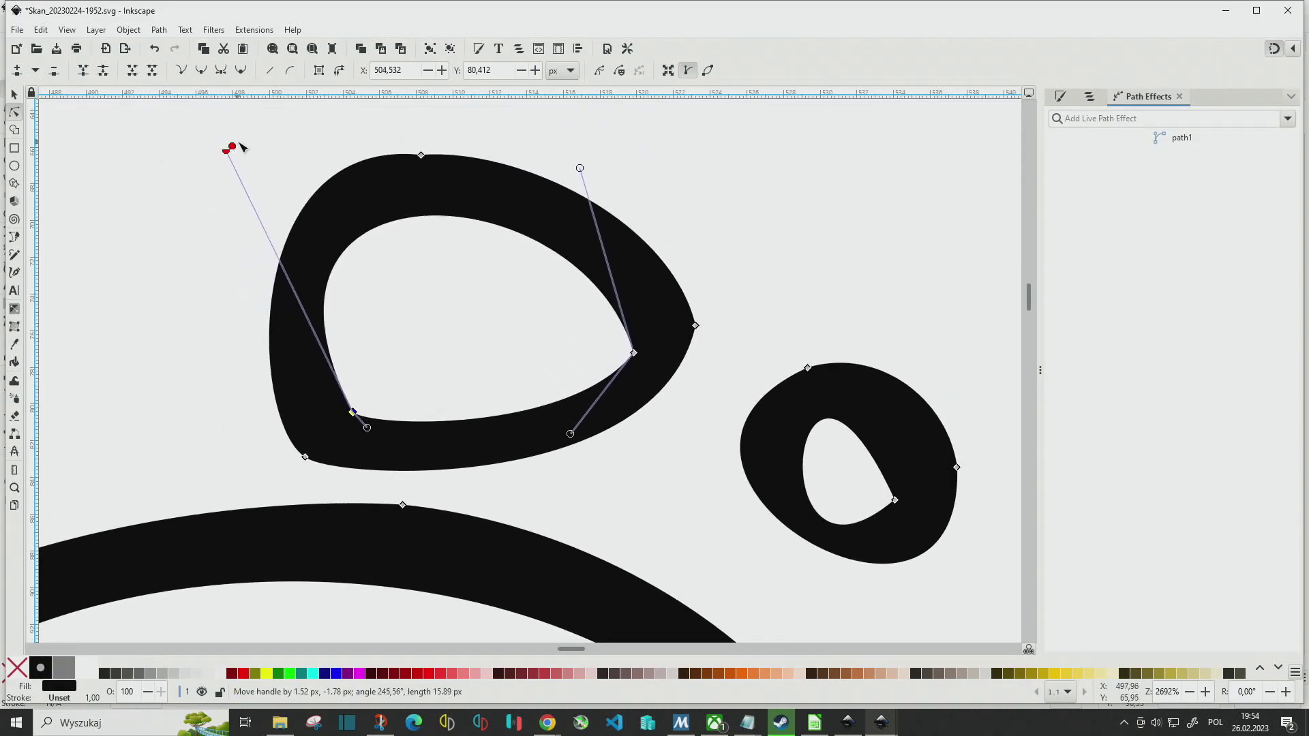
scroll(442, 302, "down", 3)
scroll(441, 302, "down", 2)
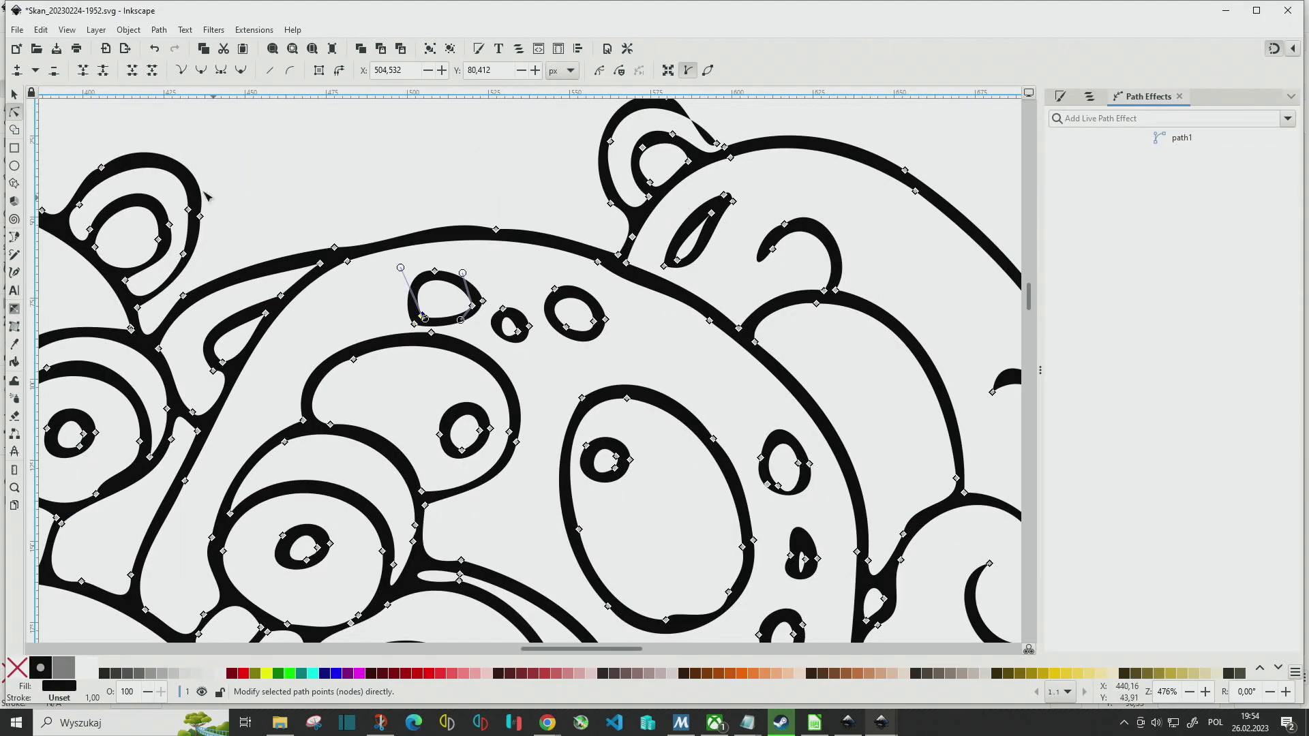
left_click(15, 94)
Smooth the small ring's inner curve by dragging a node handle.
left_click(646, 359)
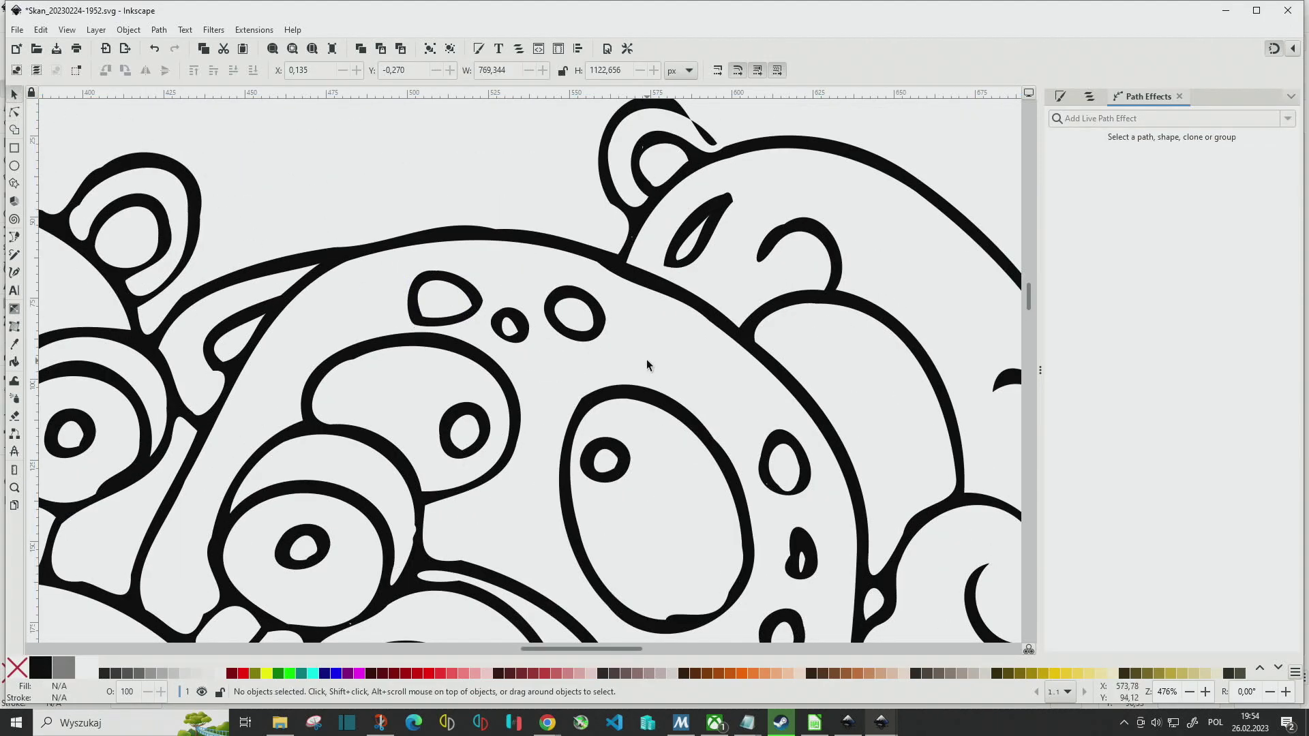
scroll(646, 359, "down", 2)
scroll(648, 367, "up", 2)
scroll(648, 367, "up", 4)
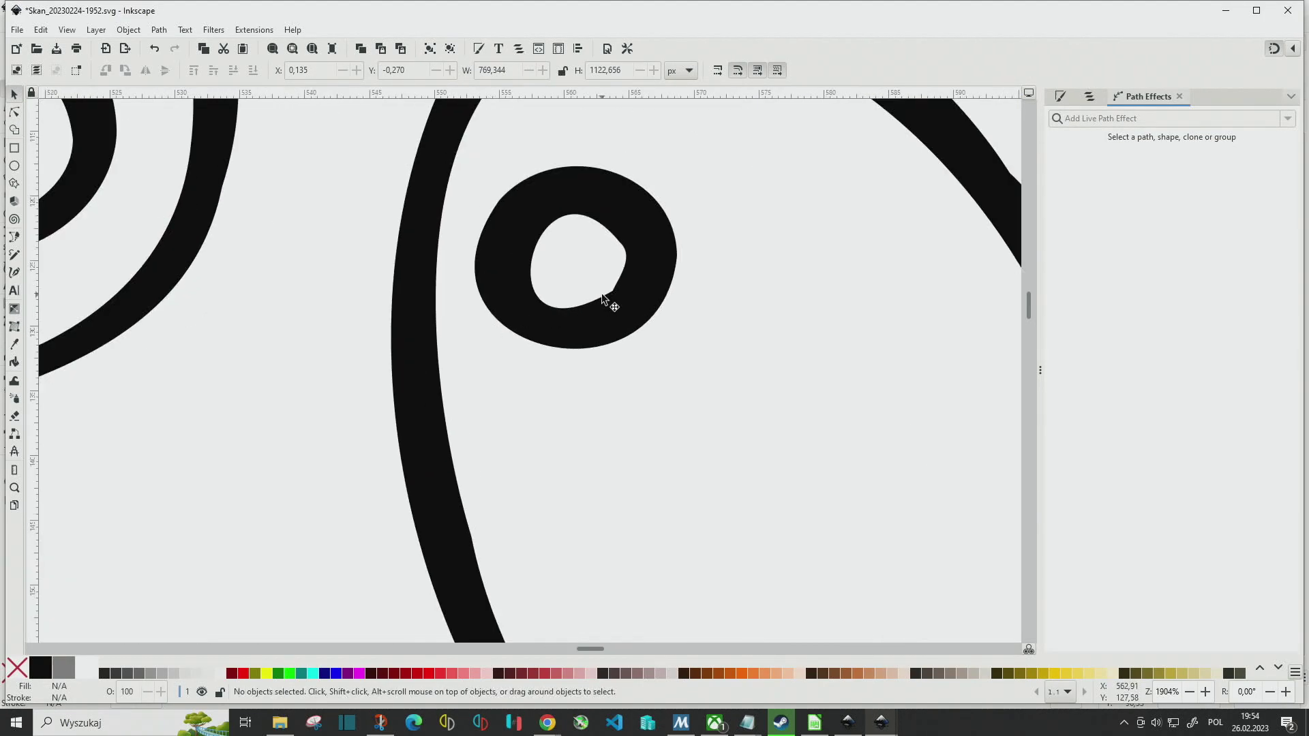
double_click(629, 303)
left_click(614, 292)
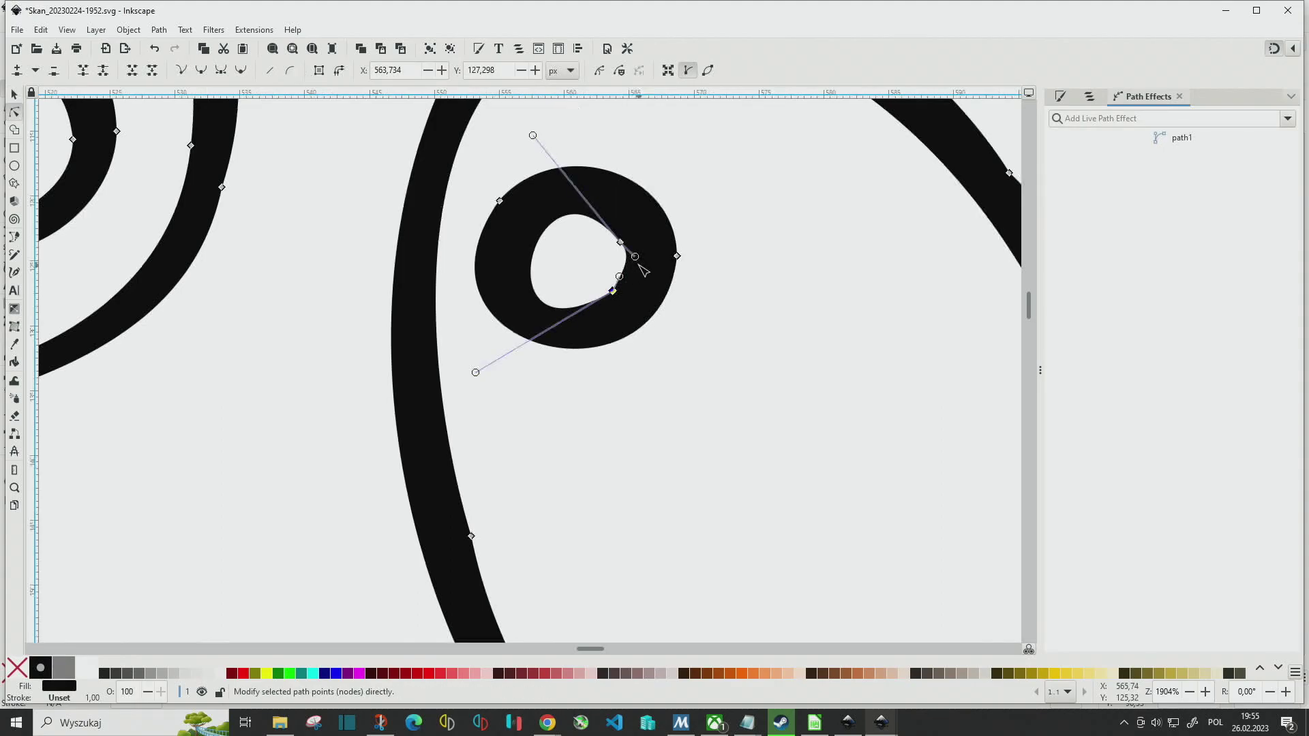
scroll(623, 265, "up", 3)
mouse_move(628, 241)
left_mouse_down()
mouse_move(608, 258)
mouse_move(595, 314)
left_mouse_up()
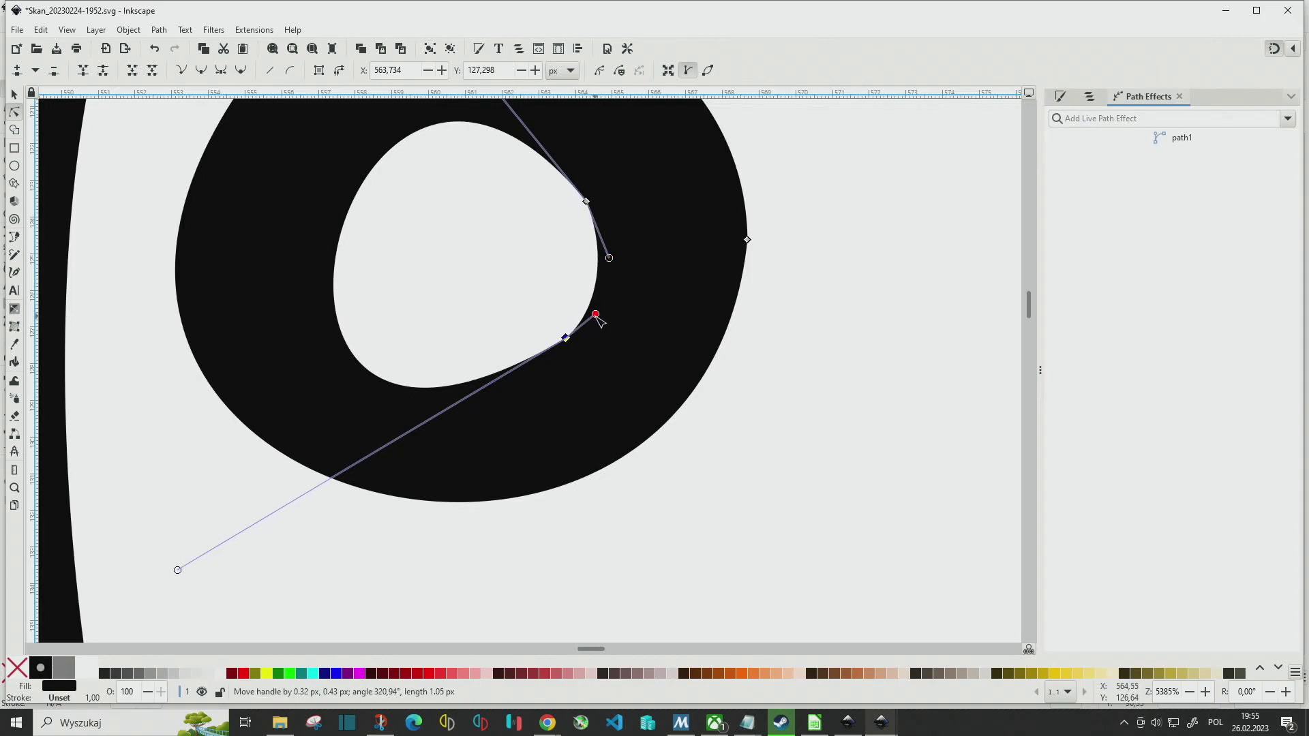
scroll(604, 340, "down", 5)
left_click(14, 94)
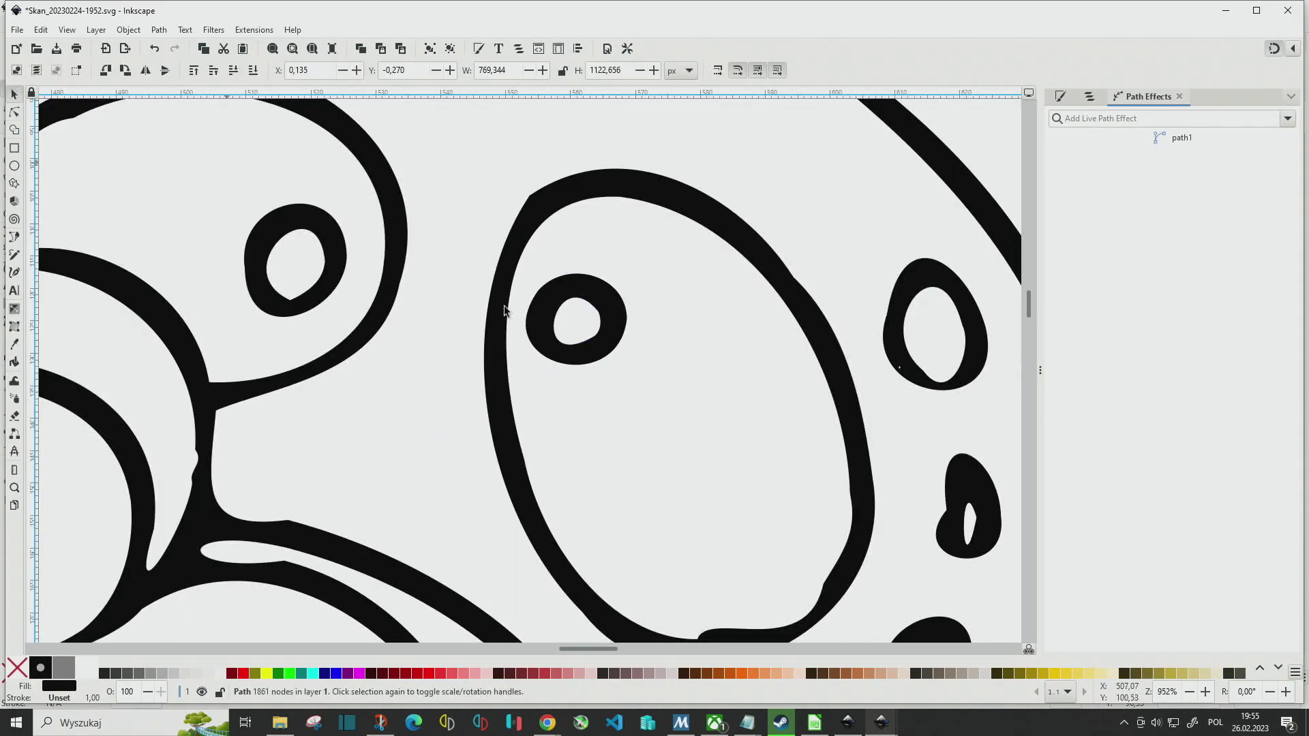
Delete the node forming the tiny stray hole inside the curl.
left_click(749, 465)
scroll(750, 464, "down", 2)
scroll(616, 261, "down", 2)
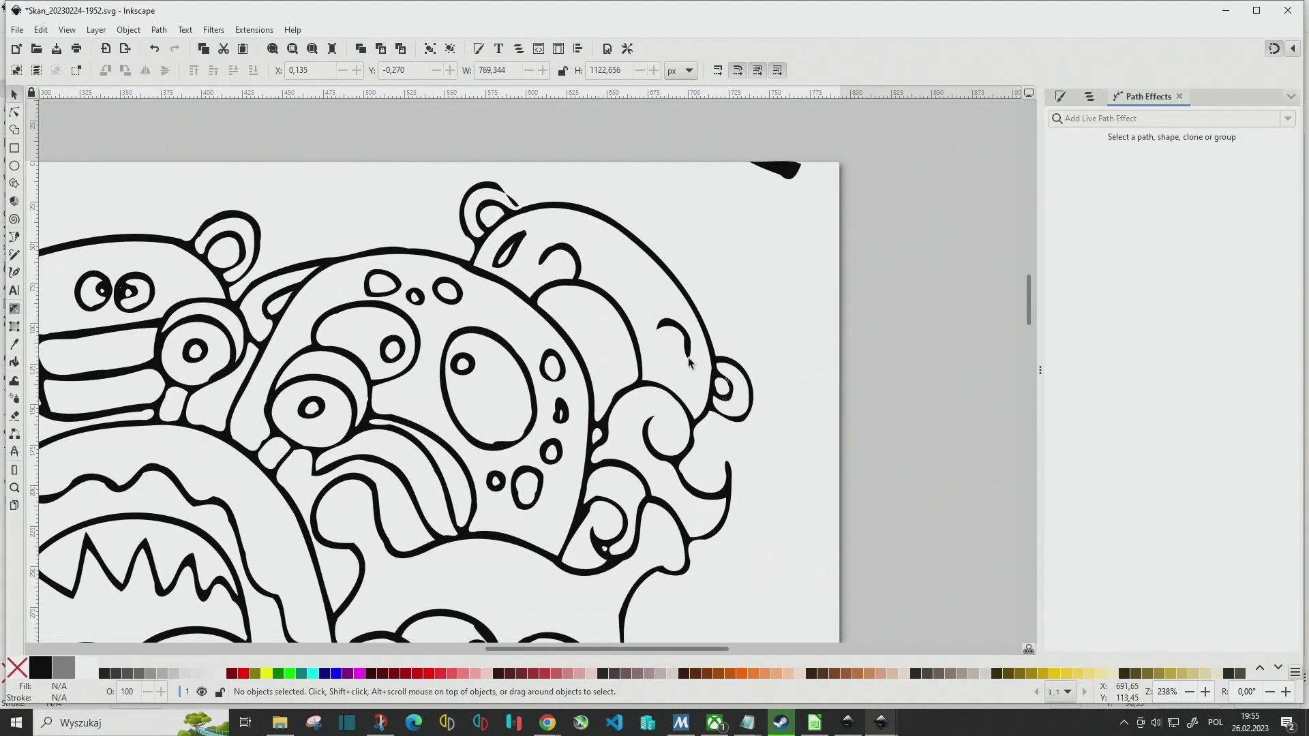
scroll(723, 197, "down", 4)
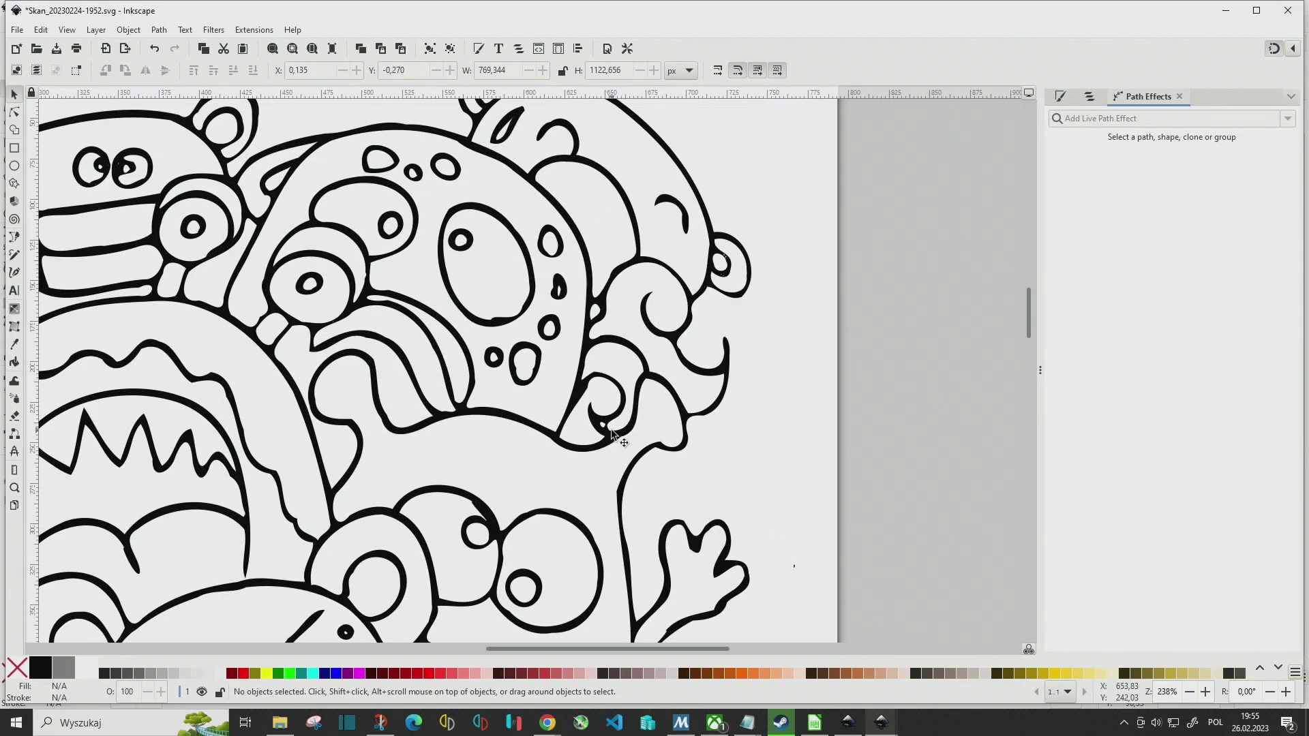
scroll(611, 433, "up", 6)
left_click(563, 373)
key("n")
left_click(563, 338)
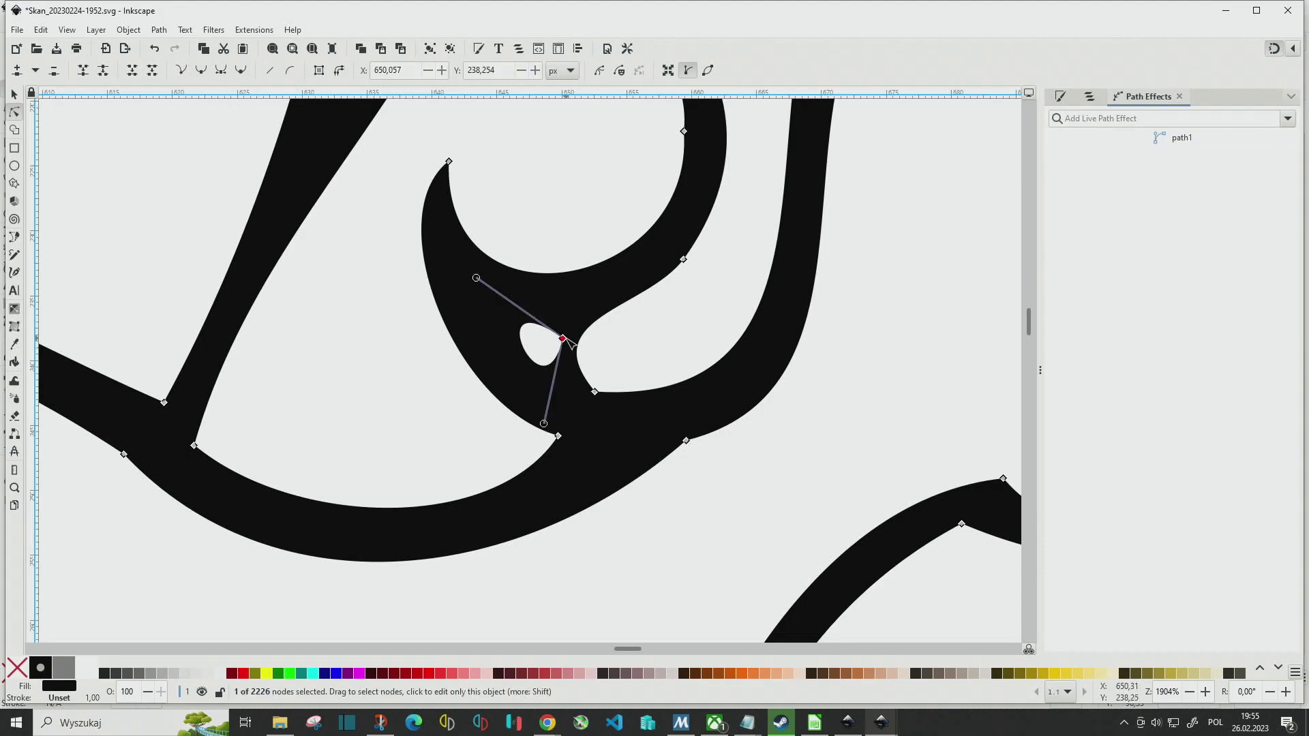
key("Delete")
Fit the whole page in the window and deselect the path.
scroll(565, 341, "down", 3)
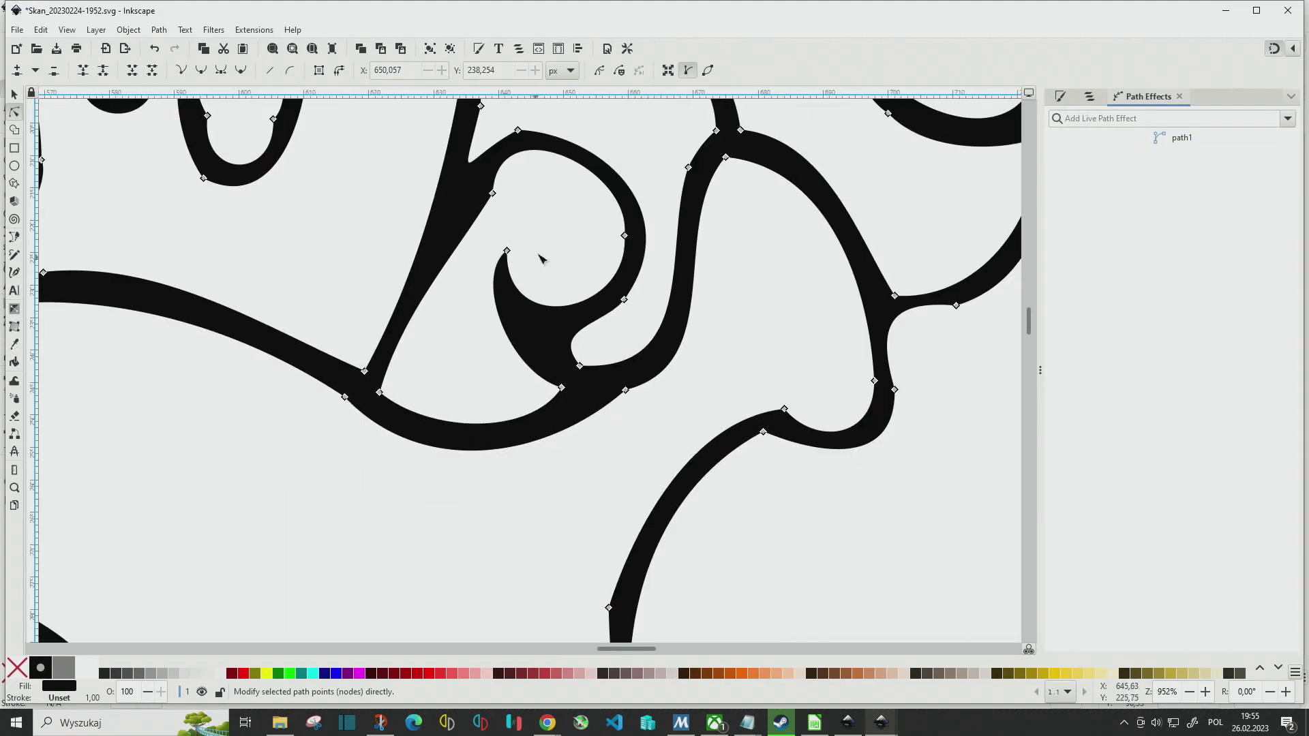
scroll(356, 193, "down", 3)
scroll(150, 92, "up", 1)
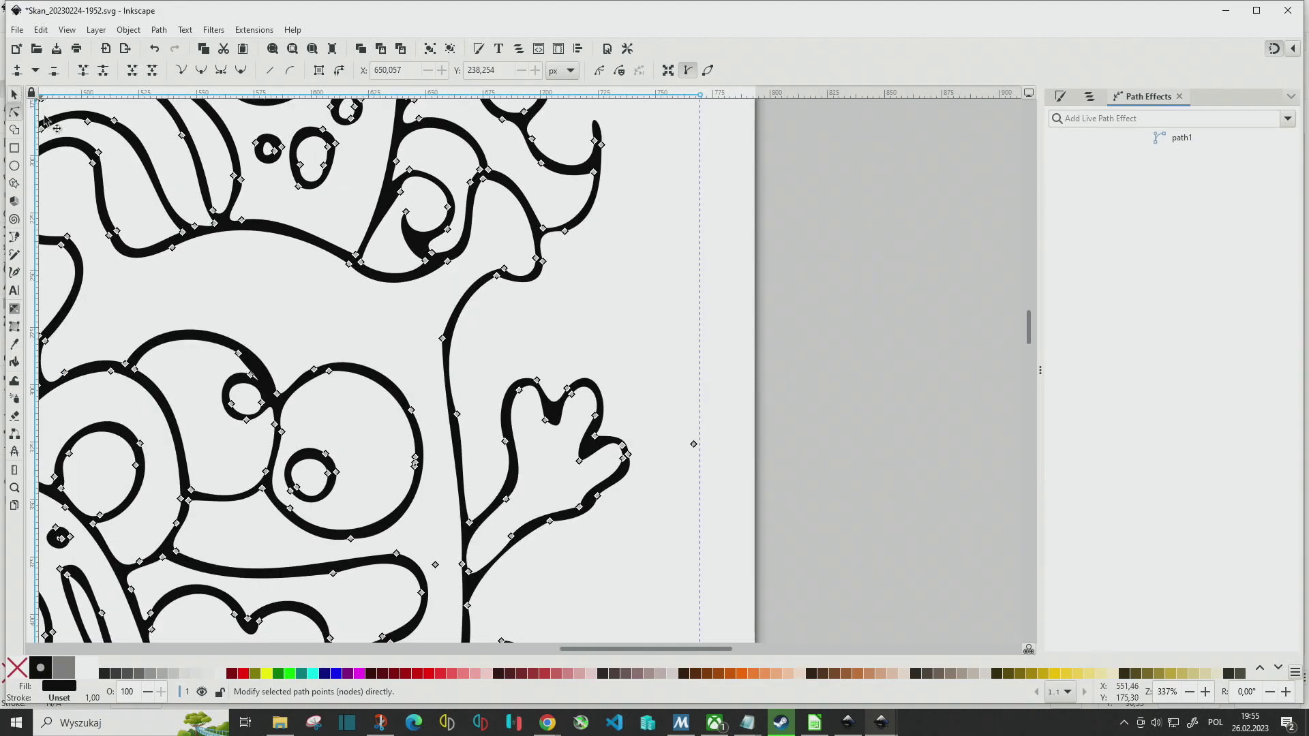
key("s")
left_click(659, 398)
scroll(658, 398, "down", 3)
scroll(708, 254, "down", 1)
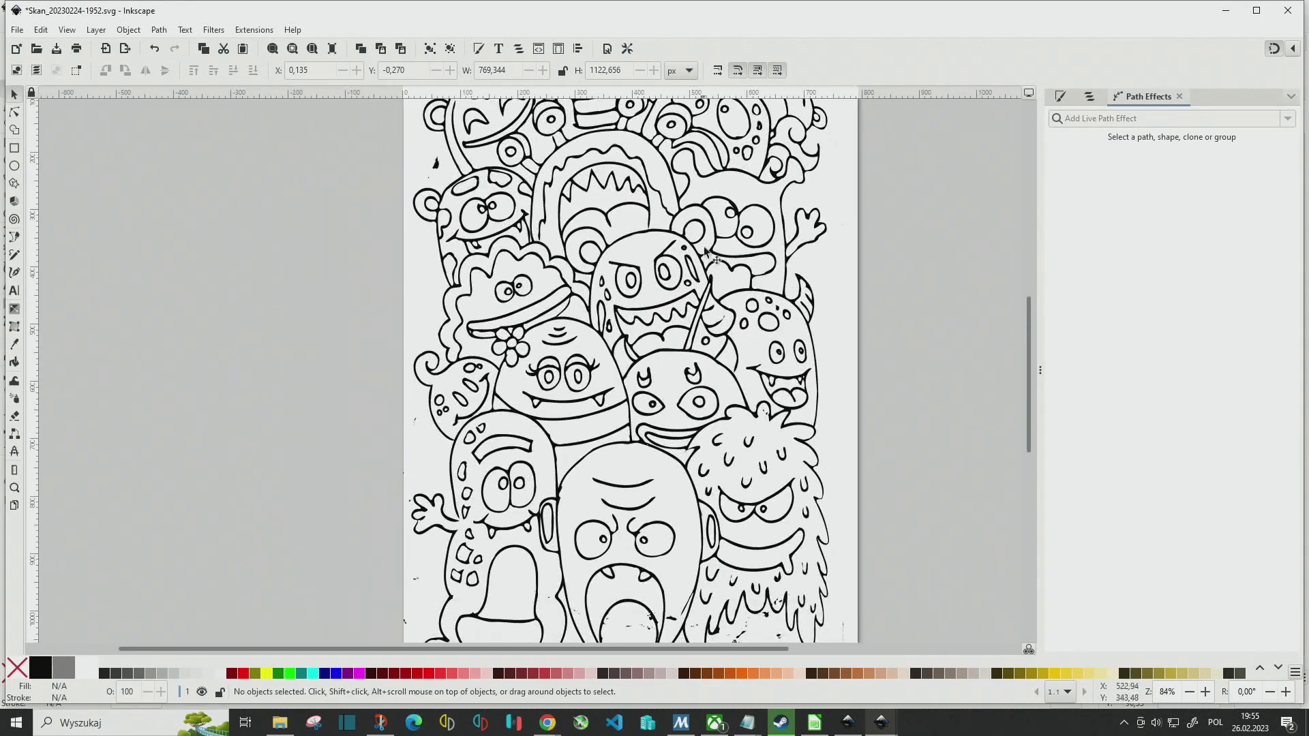
Inspect the flattened monster trace's nodes across the drawing, then return to the Selector.
left_click(724, 352)
key("n")
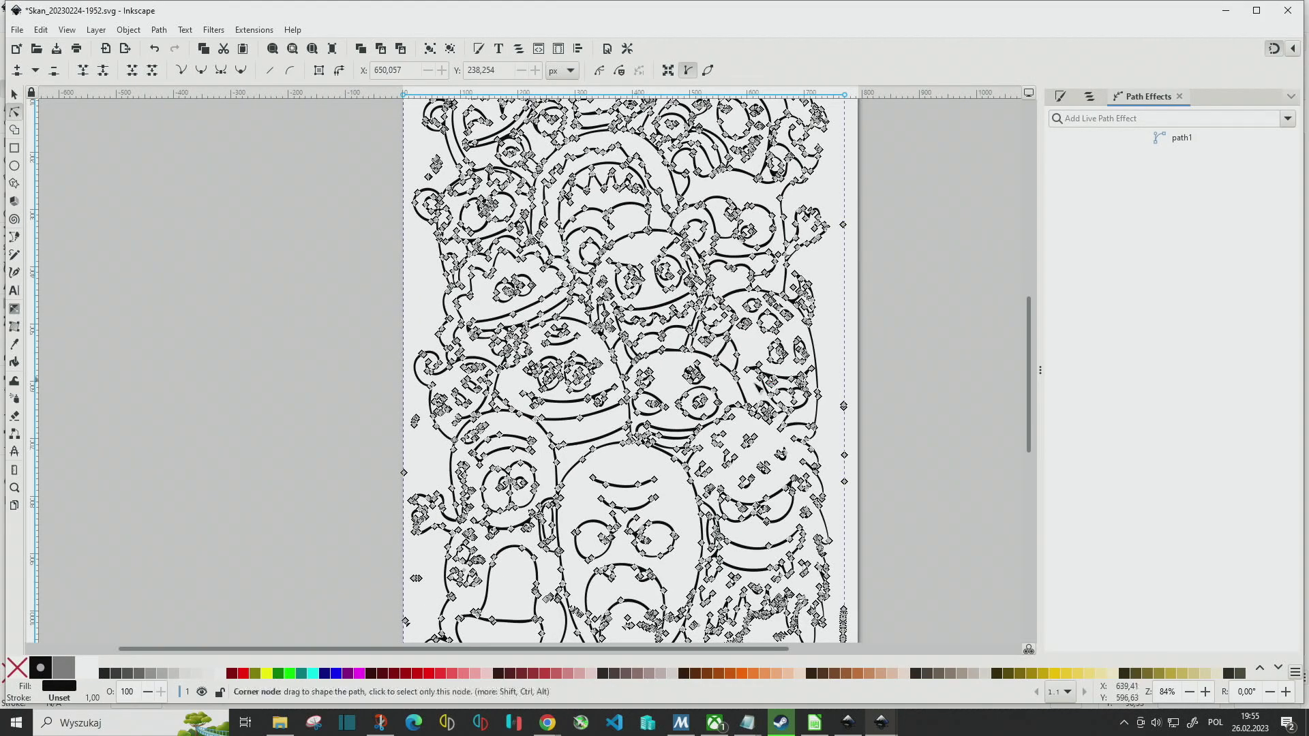
scroll(614, 307, "down", 8)
scroll(593, 249, "right", 3)
scroll(641, 413, "up", 5)
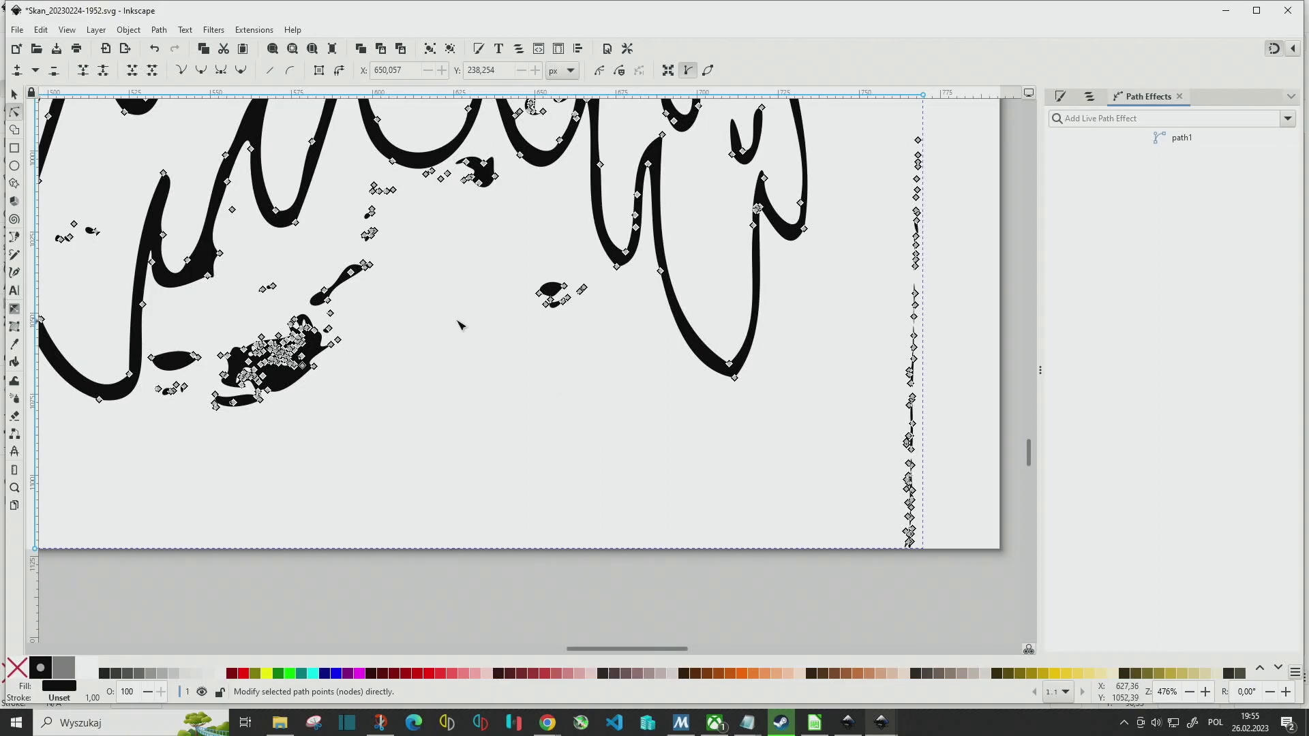
scroll(640, 412, "up", 2)
scroll(641, 413, "up", 2)
scroll(641, 412, "up", 1)
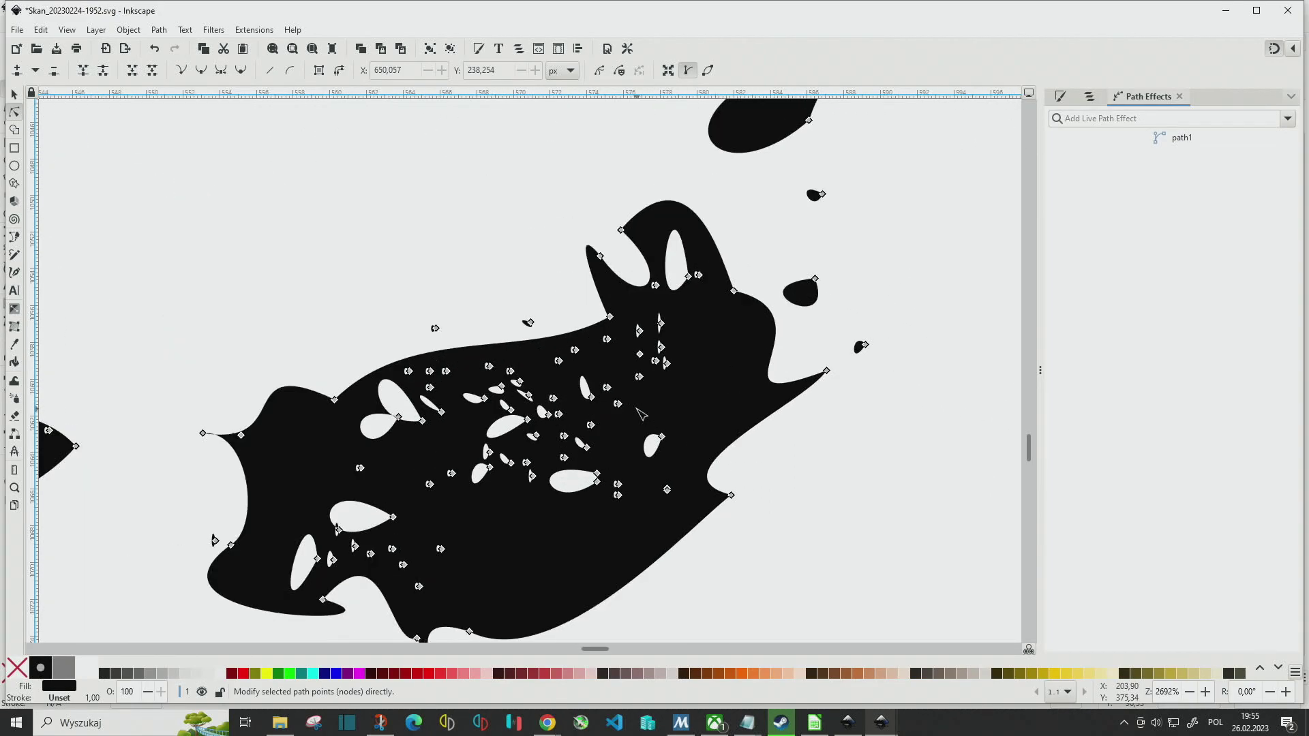
scroll(640, 413, "down", 10)
scroll(712, 392, "up", 1)
scroll(712, 408, "up", 1)
scroll(724, 412, "up", 5)
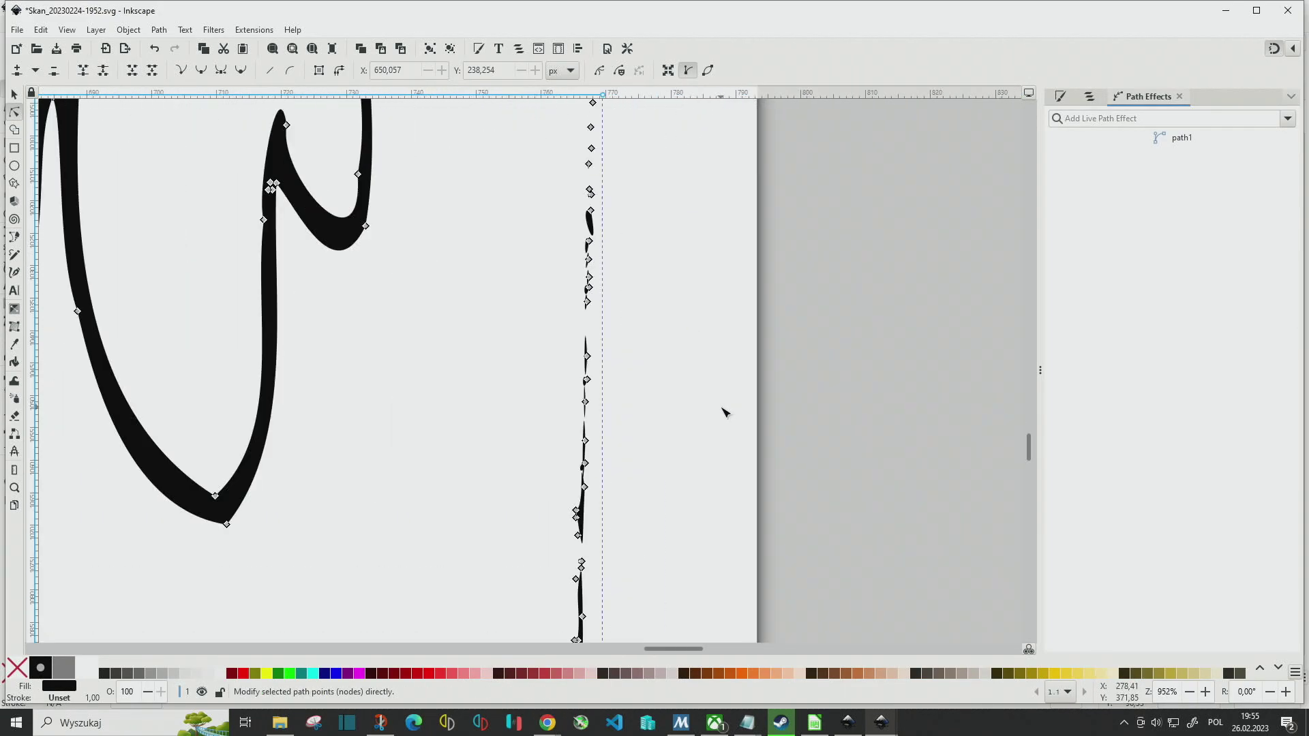
scroll(724, 412, "down", 3)
scroll(725, 412, "down", 2)
scroll(725, 412, "down", 3)
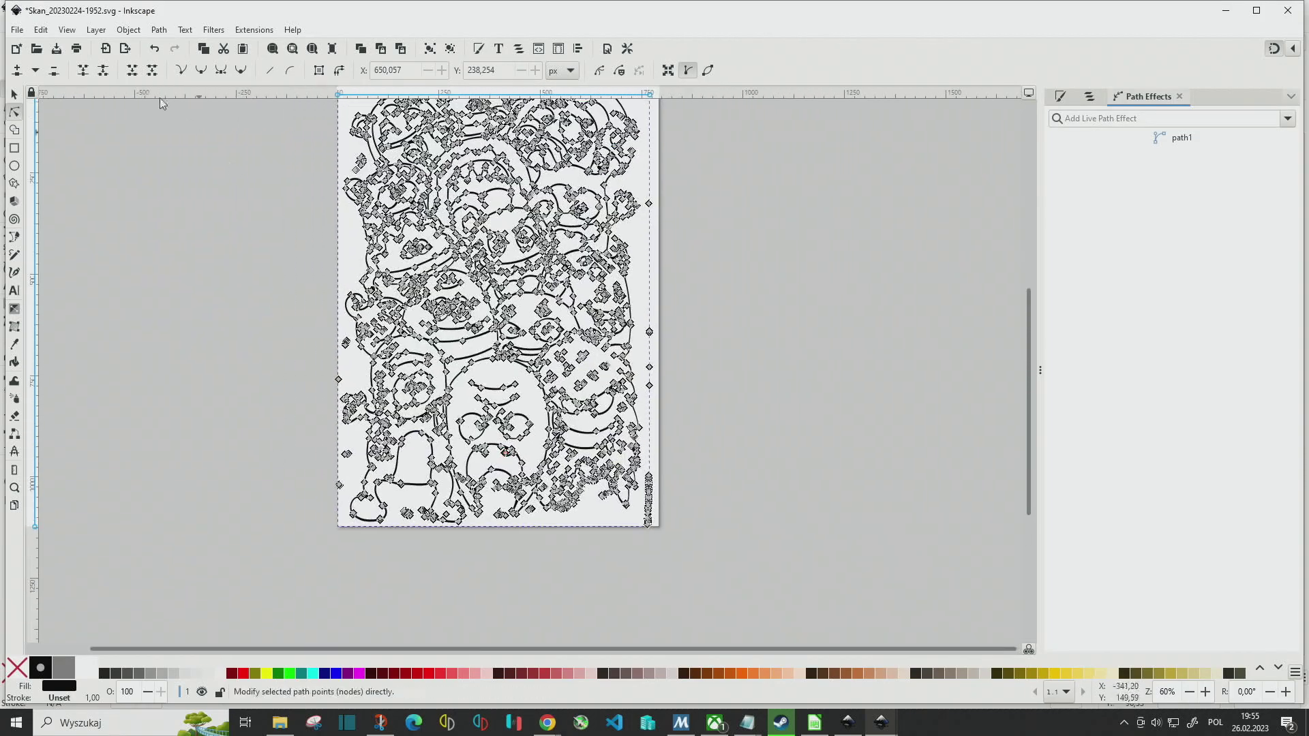
left_click(15, 94)
scroll(695, 435, "up", 5)
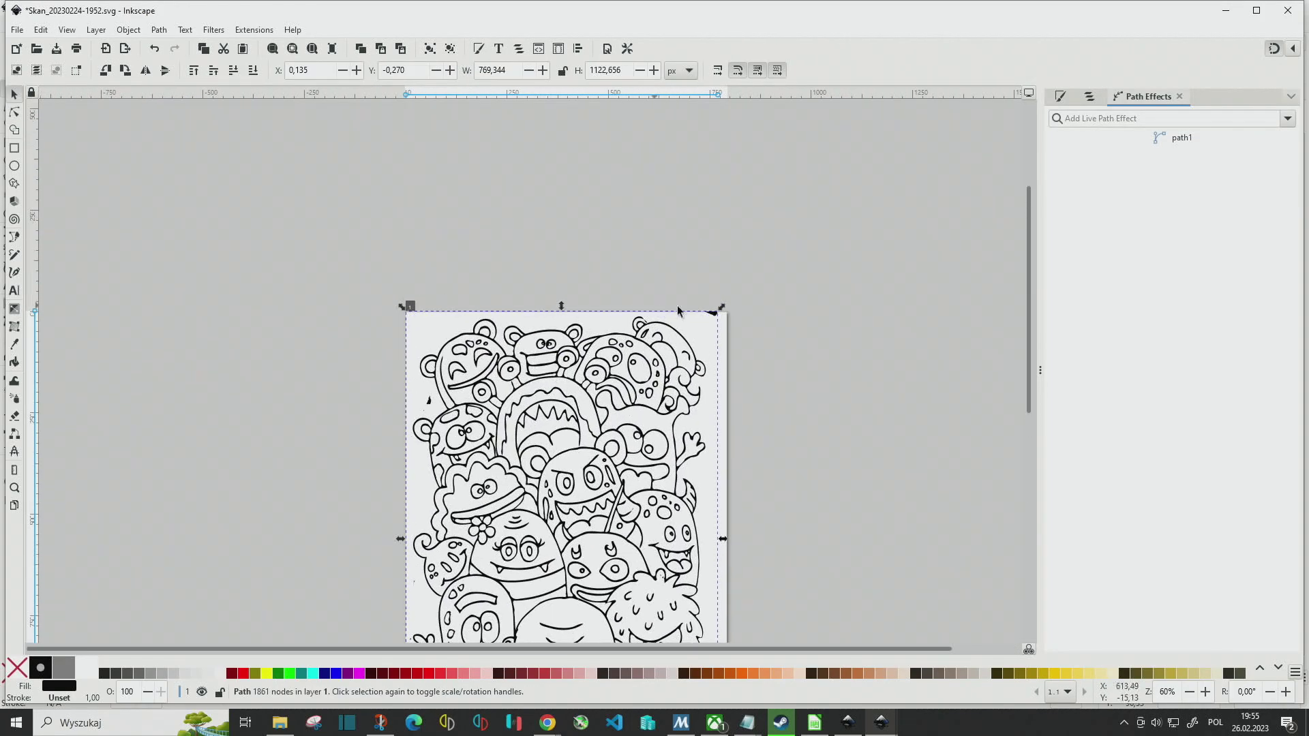
scroll(770, 382, "up", 4)
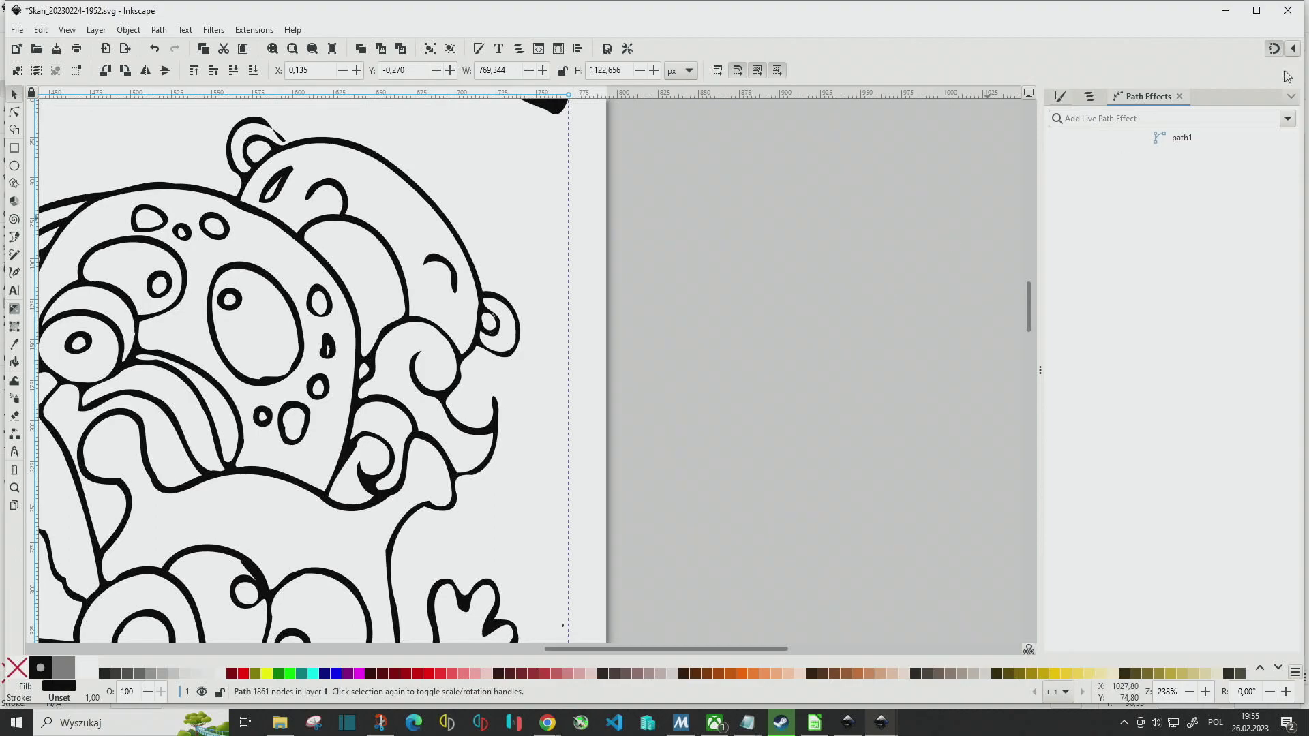
Add a Simplify effect from the LPE gallery and confirm complexity 20.
left_click(1290, 122)
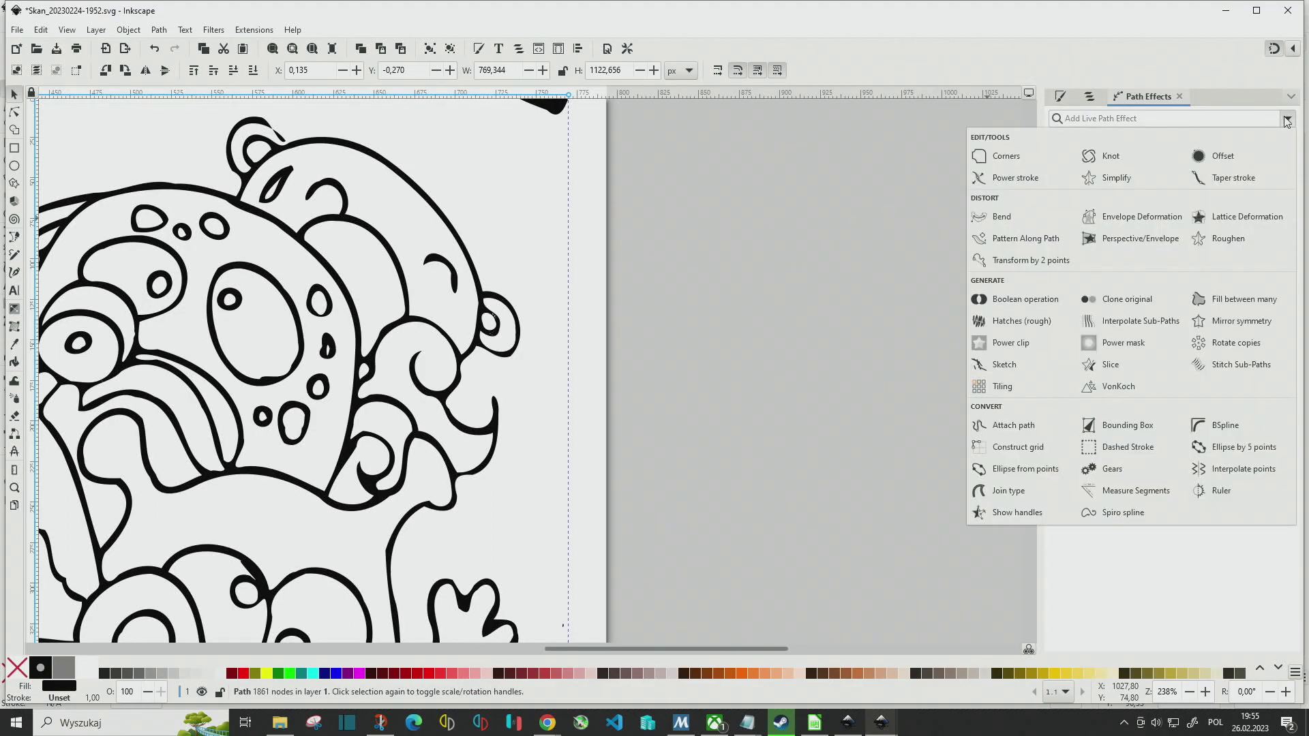
left_click(1117, 178)
scroll(411, 256, "up", 1)
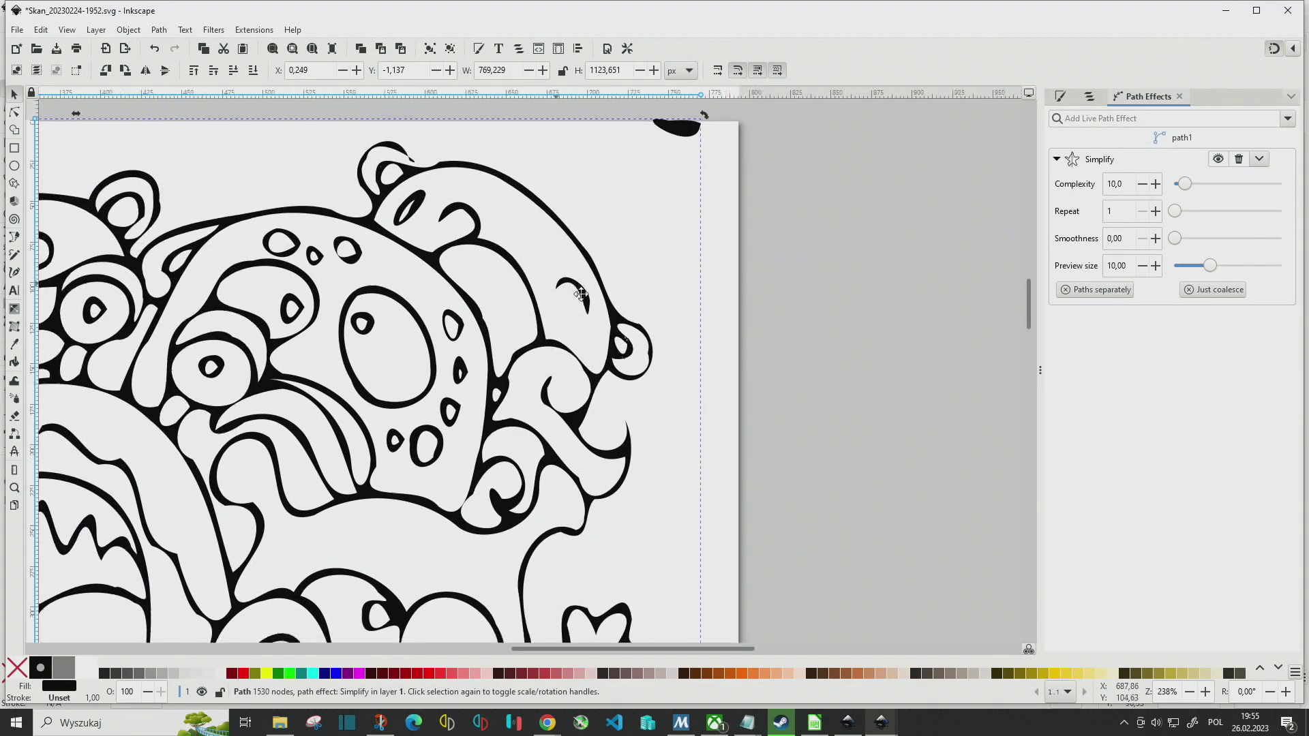
scroll(590, 284, "up", 1)
scroll(591, 286, "down", 3)
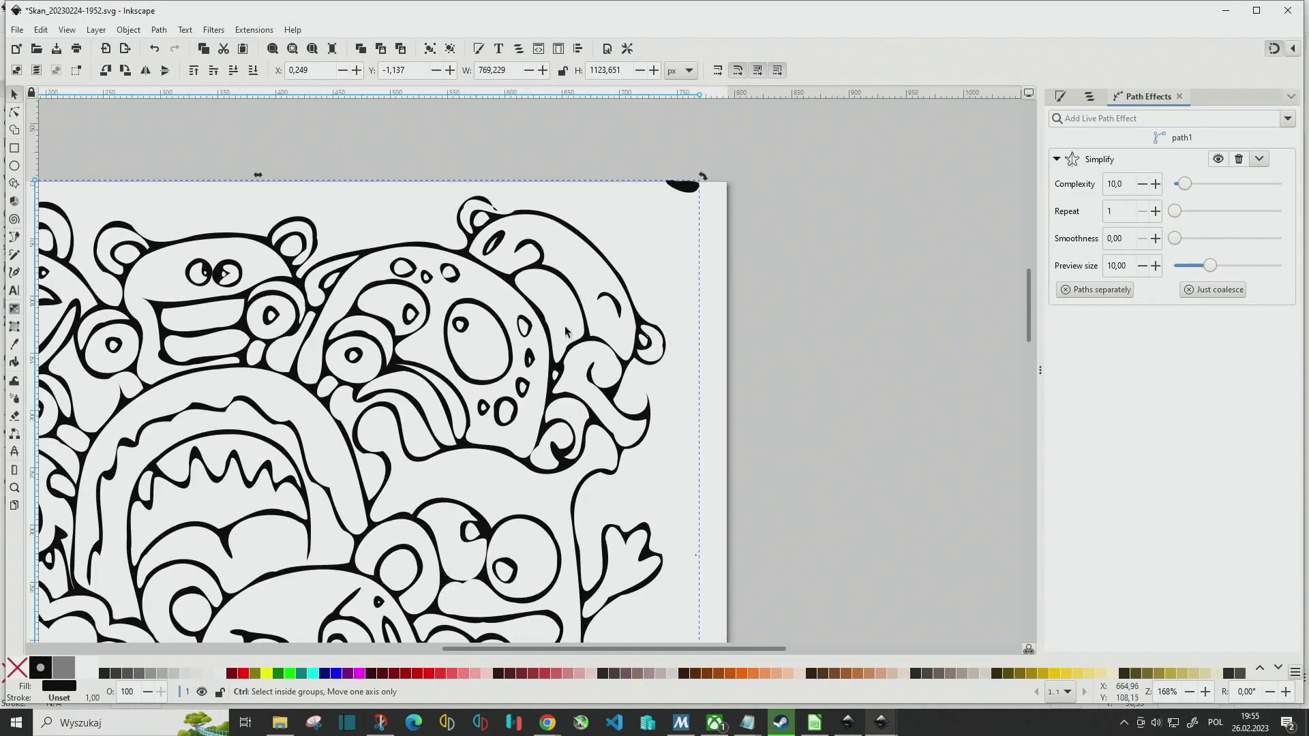
scroll(684, 264, "down", 2)
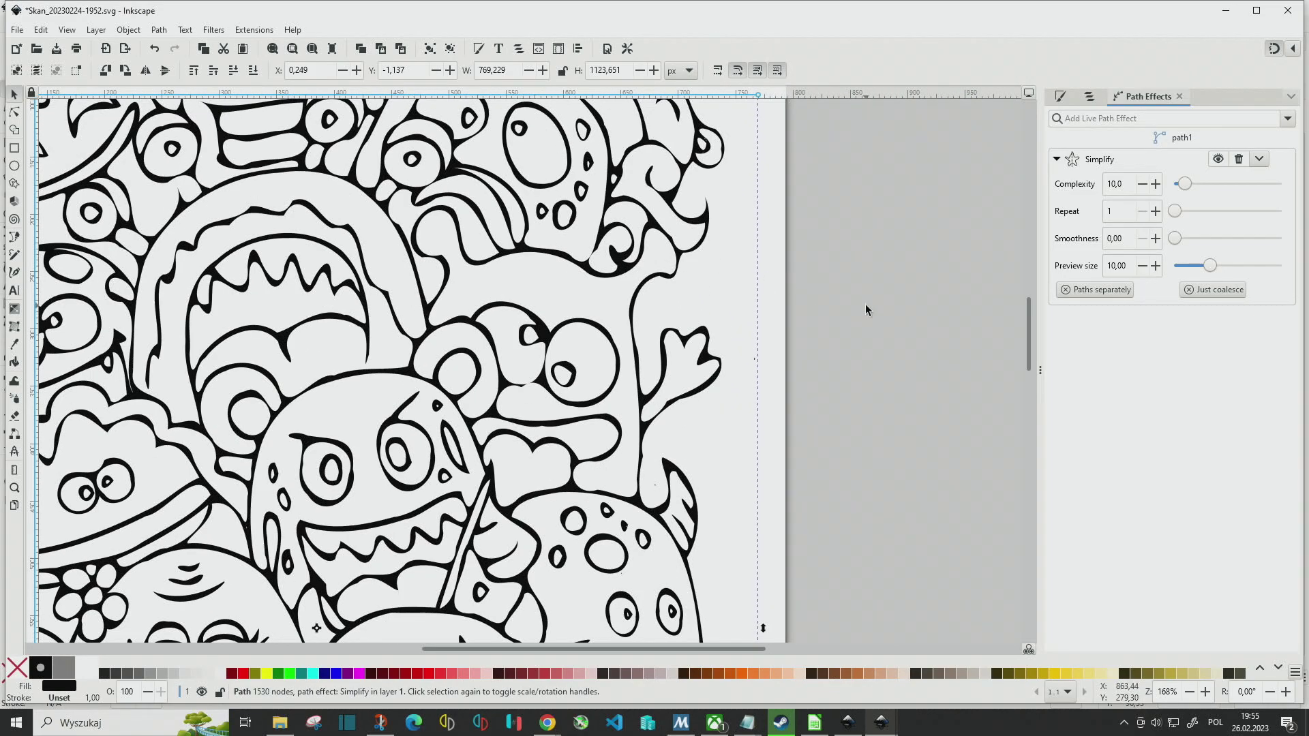
left_click(865, 305)
left_click(609, 400)
left_click(1109, 188)
type("20")
key("Return")
Flatten the Simplify effect into a plain path of 1,286 nodes.
scroll(518, 270, "down", 6)
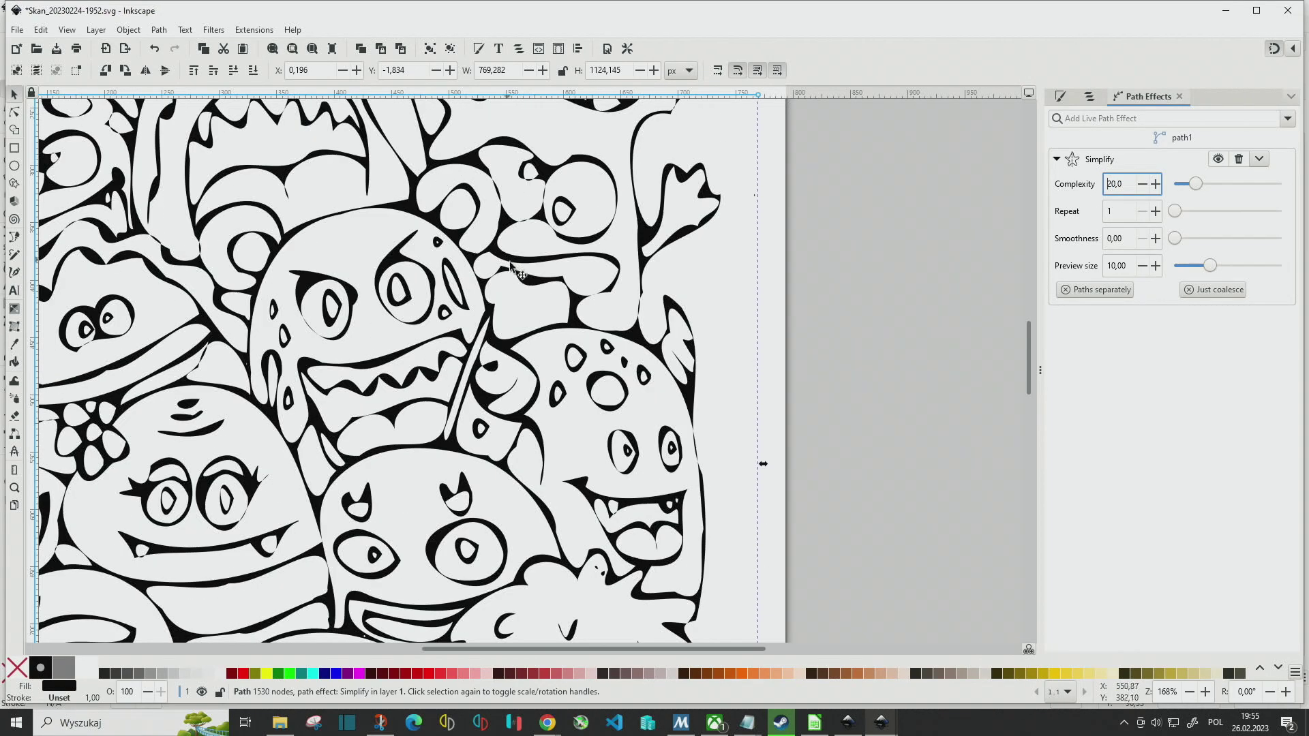
scroll(742, 353, "down", 4)
left_click(603, 369)
left_click(601, 401)
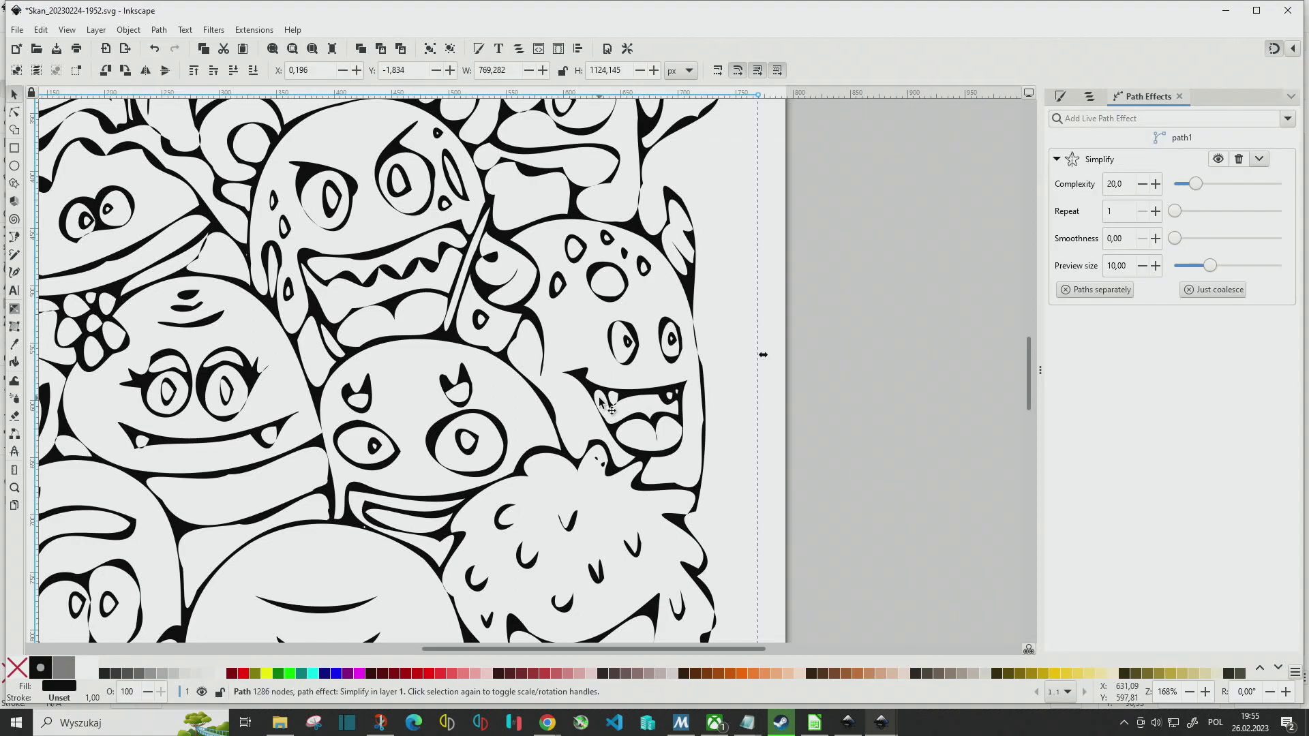
scroll(613, 344, "down", 3)
scroll(611, 338, "down", 3)
scroll(611, 338, "down", 2)
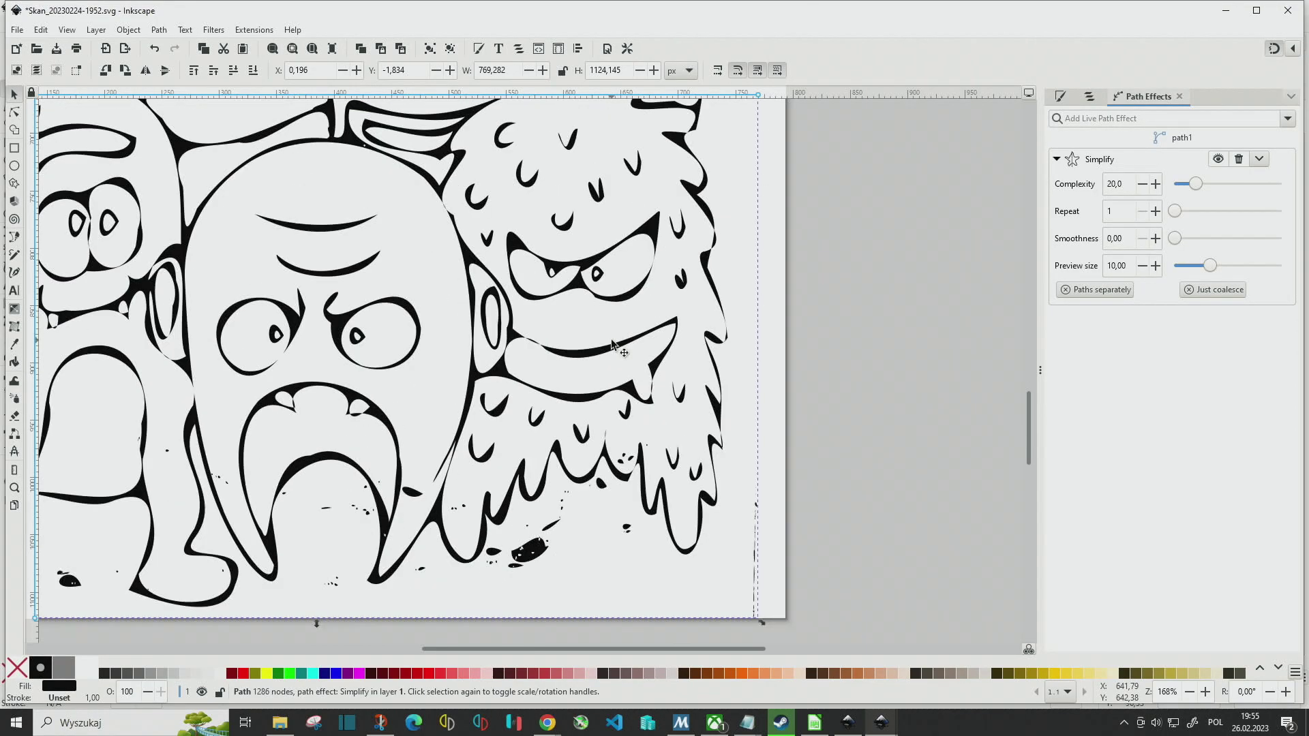
scroll(610, 338, "down", 2)
scroll(611, 338, "down", 2, "ctrl")
scroll(698, 283, "up", 3)
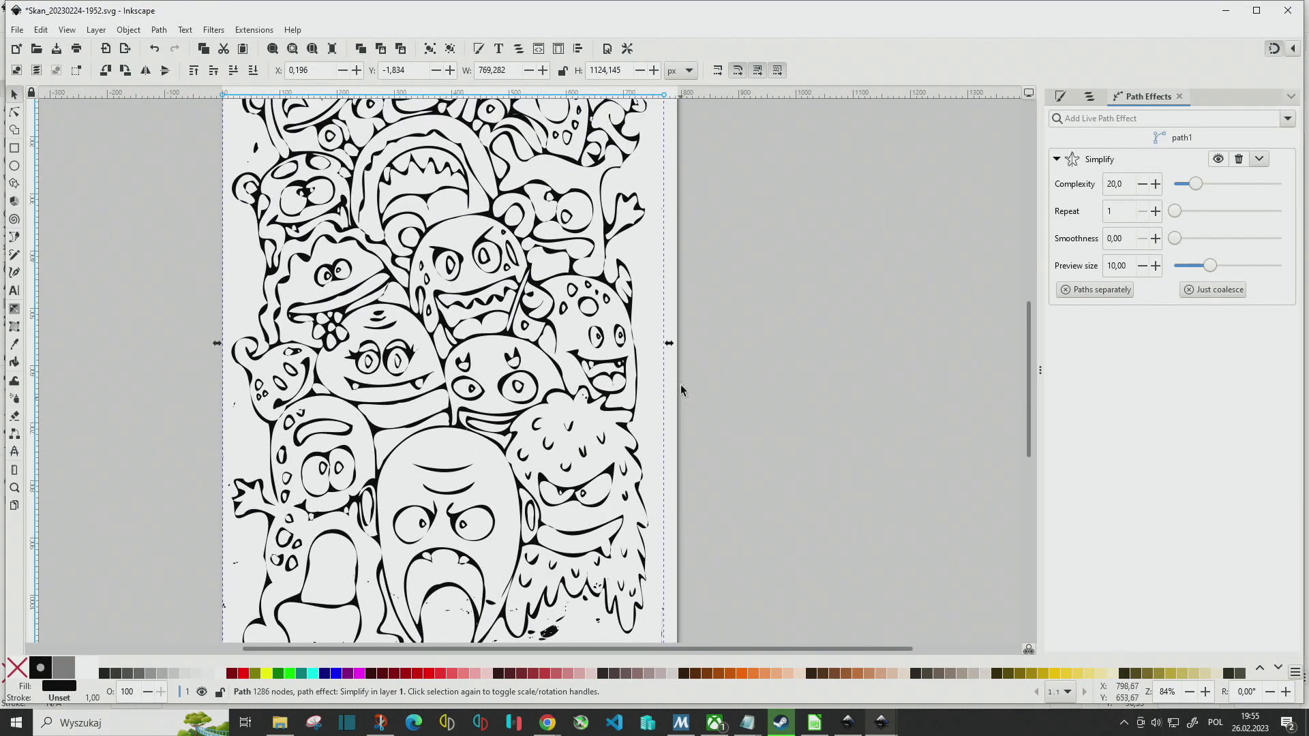
left_click(1257, 161)
left_click_drag(710, 196, 798, 453)
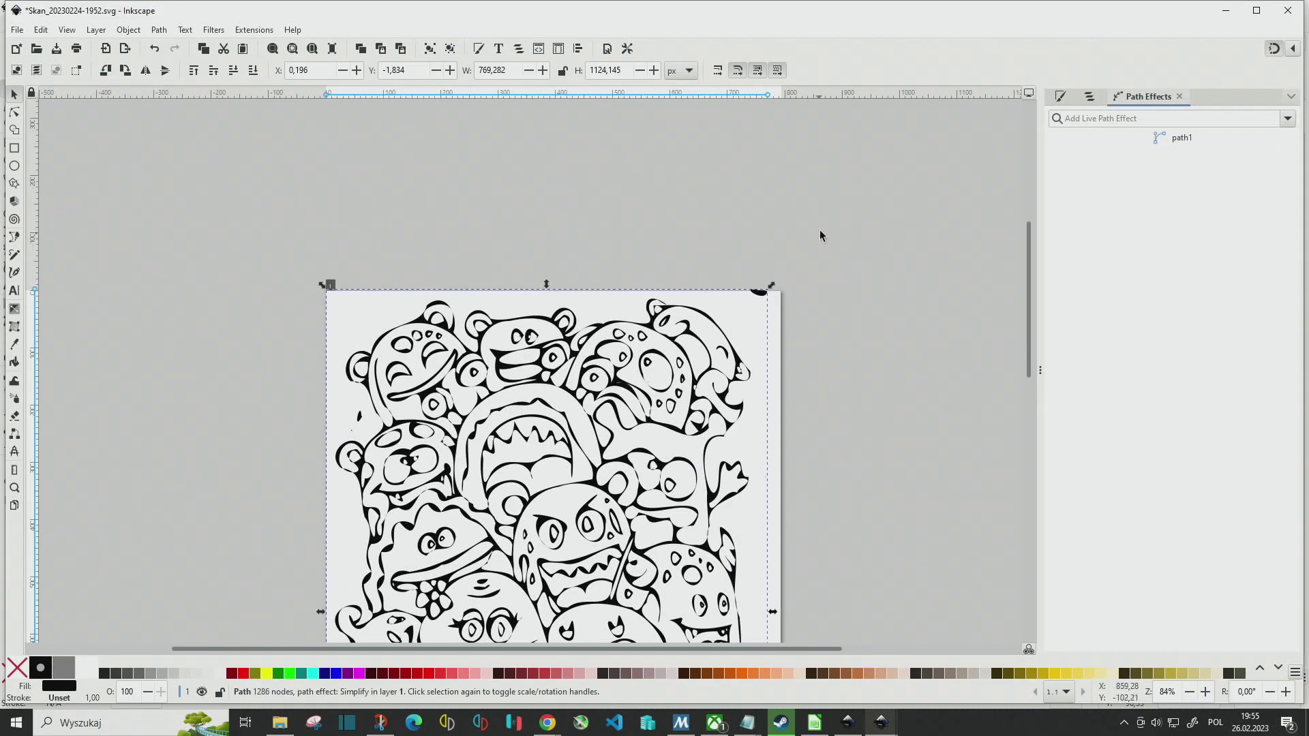
left_click(14, 112)
scroll(702, 349, "up", 2)
scroll(653, 328, "up", 1)
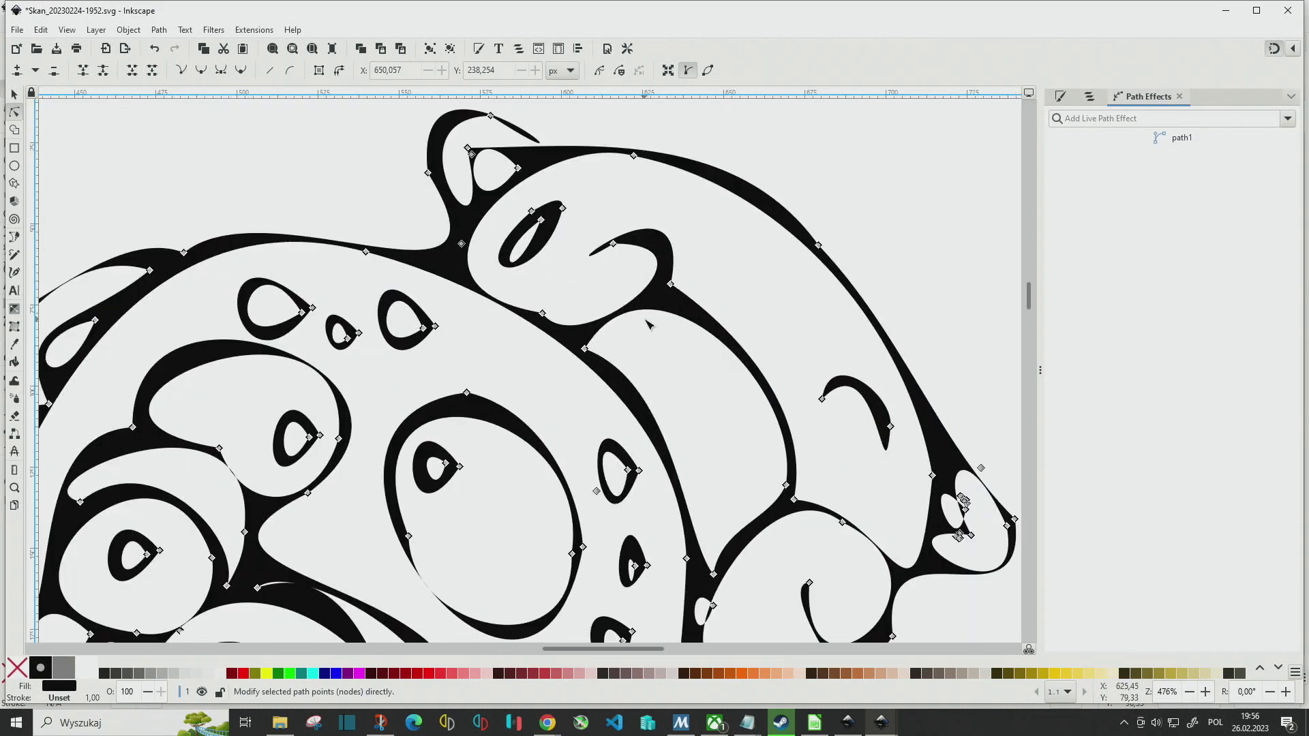
scroll(653, 327, "up", 1)
scroll(605, 247, "down", 1)
scroll(604, 246, "down", 2)
scroll(604, 246, "down", 1)
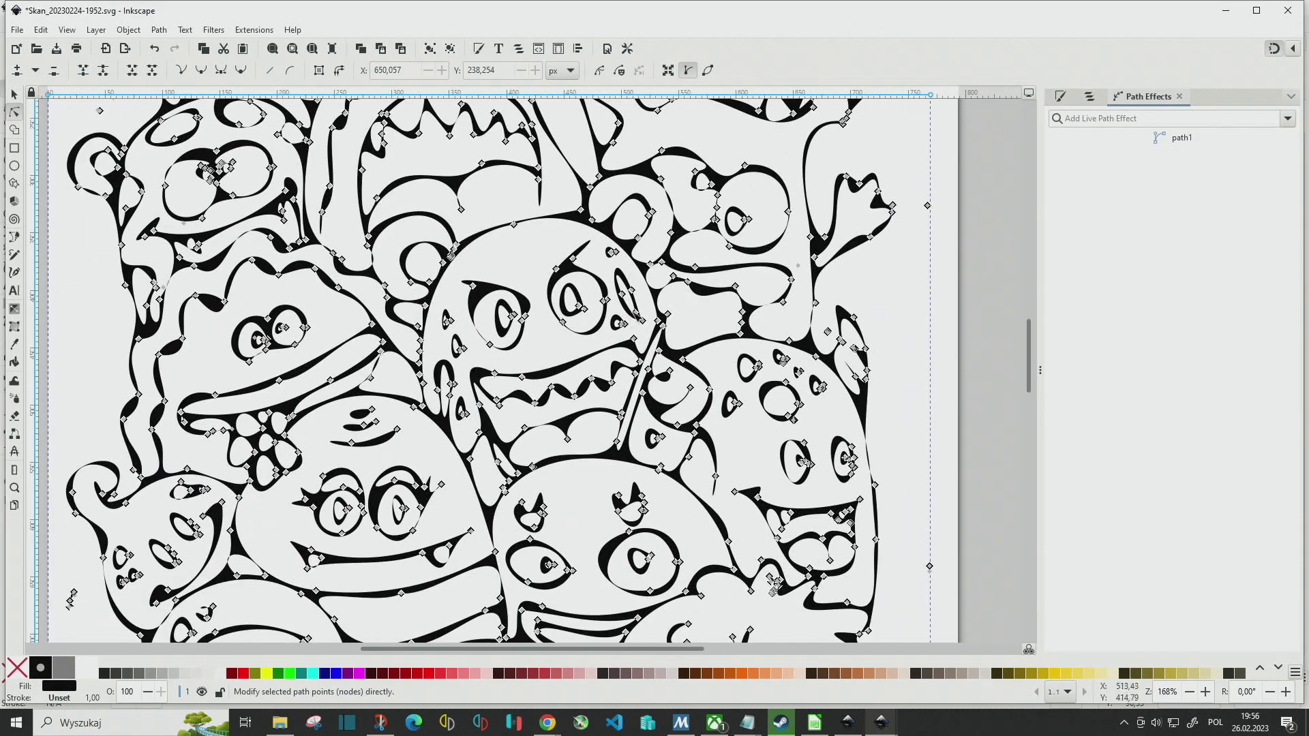
scroll(604, 245, "down", 1)
scroll(568, 388, "up", 5)
scroll(567, 387, "down", 1)
scroll(566, 382, "down", 3)
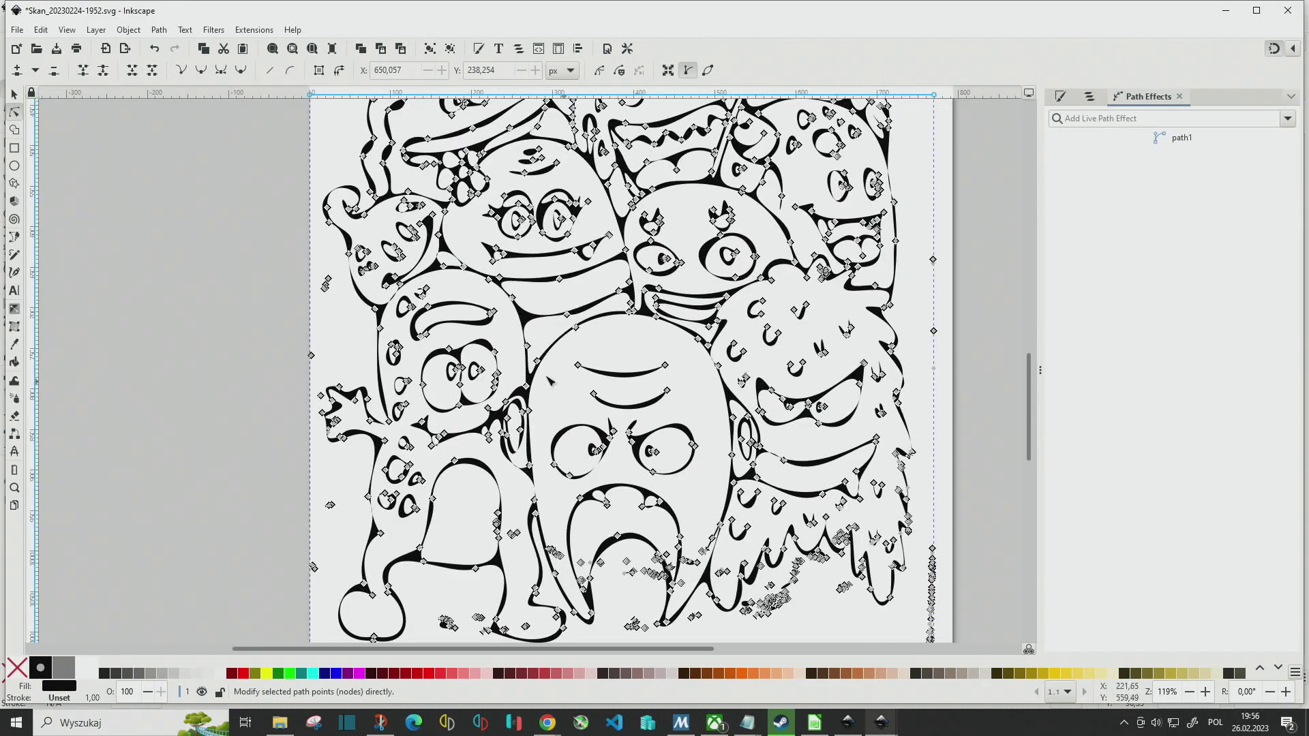
scroll(604, 361, "up", 1)
left_click(605, 361)
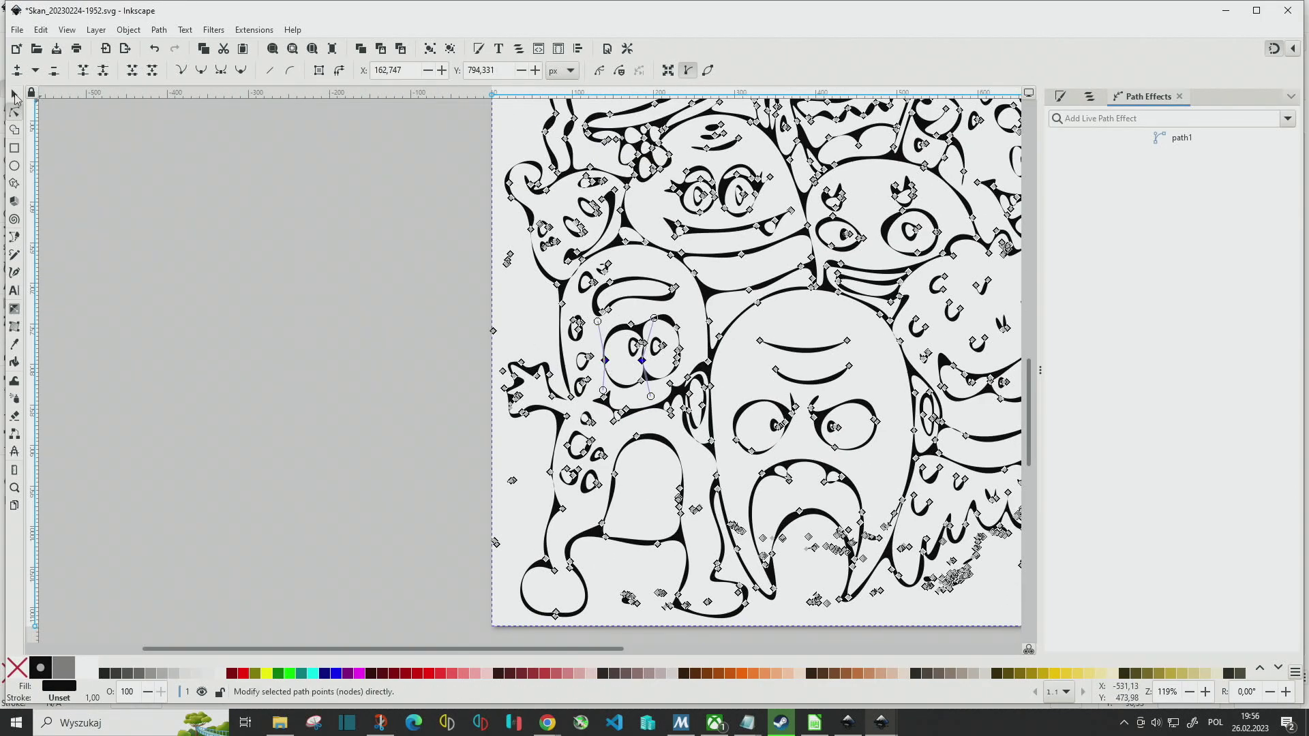
left_click(14, 95)
left_click(432, 292)
left_click_drag(781, 282, 690, 303)
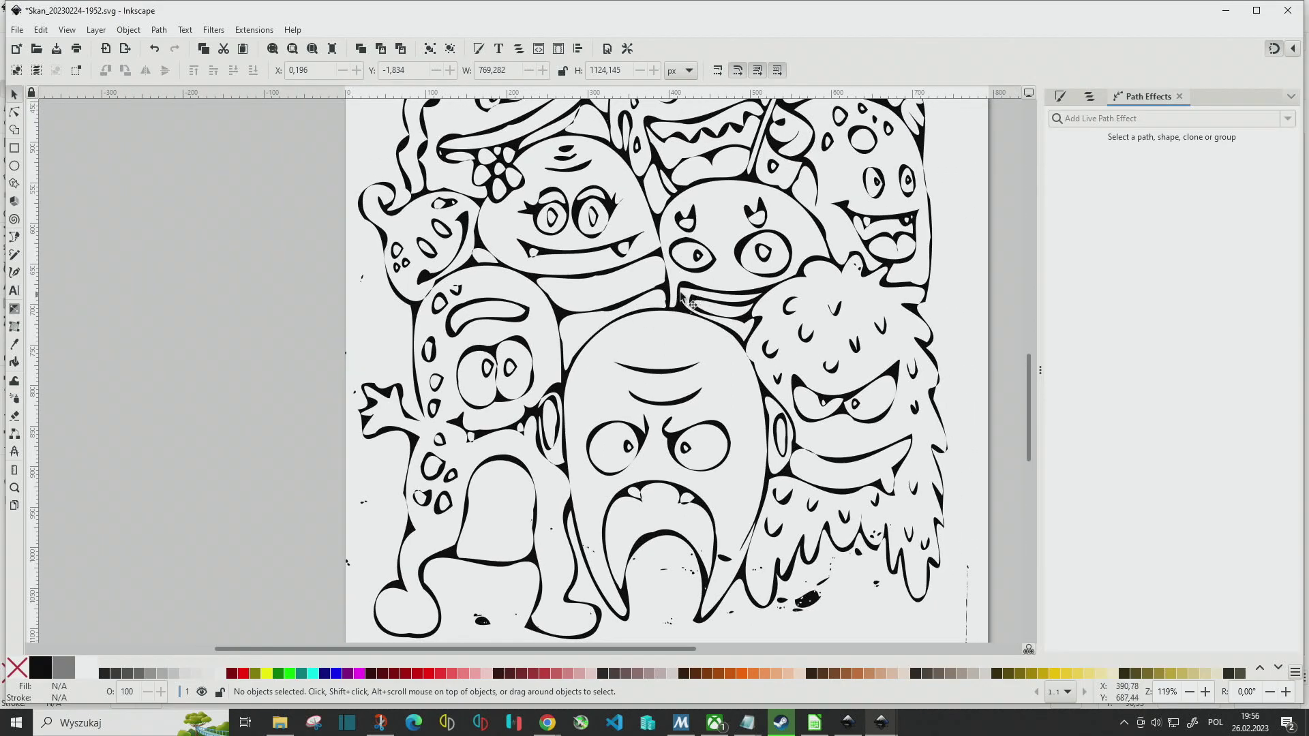
scroll(694, 291, "up", 5)
scroll(694, 292, "up", 5)
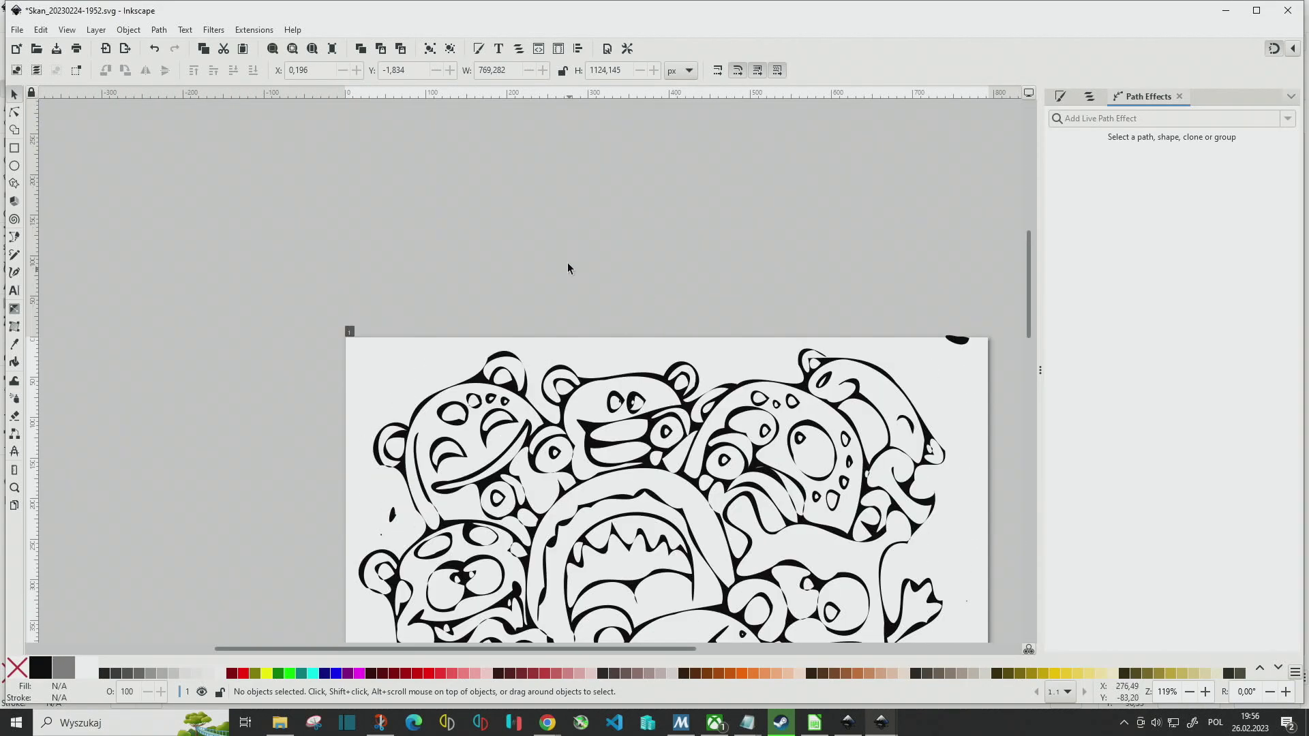
scroll(755, 377, "down", 3)
scroll(730, 298, "up", 2, "ctrl")
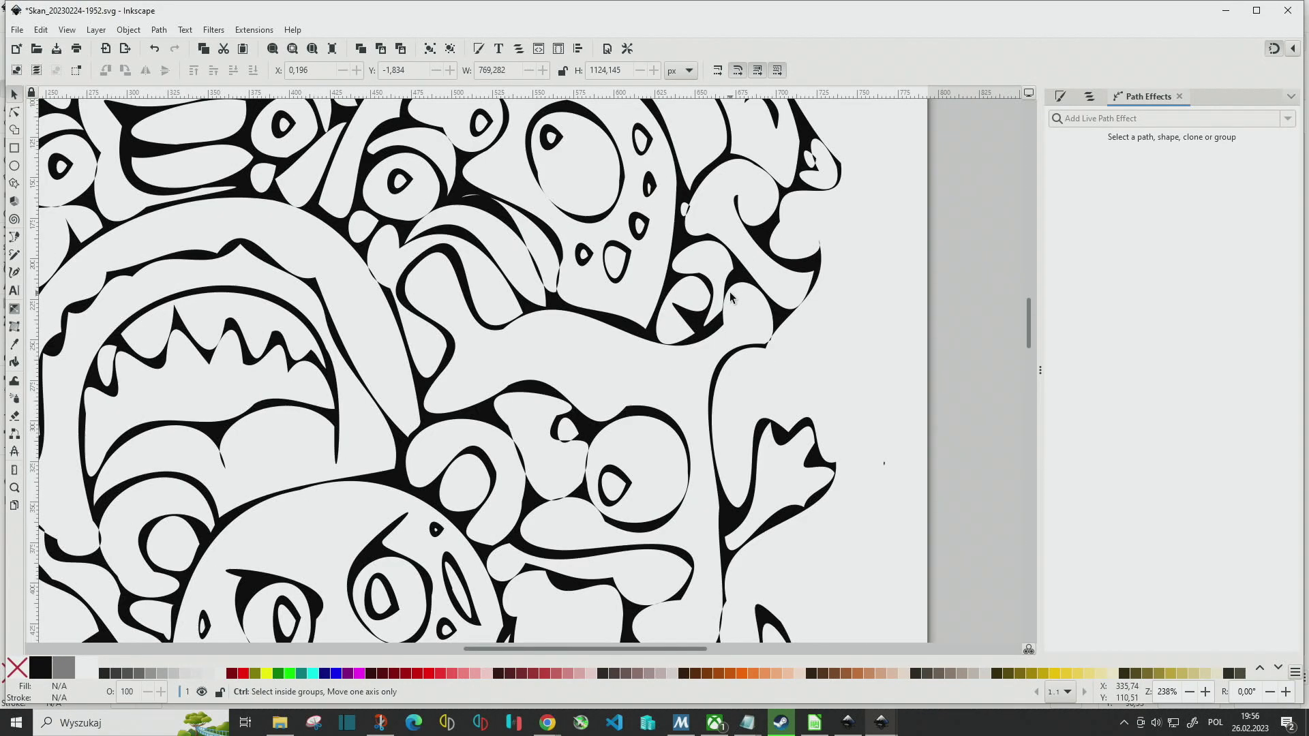
scroll(730, 298, "down", 4, "ctrl")
scroll(568, 288, "up", 3, "ctrl")
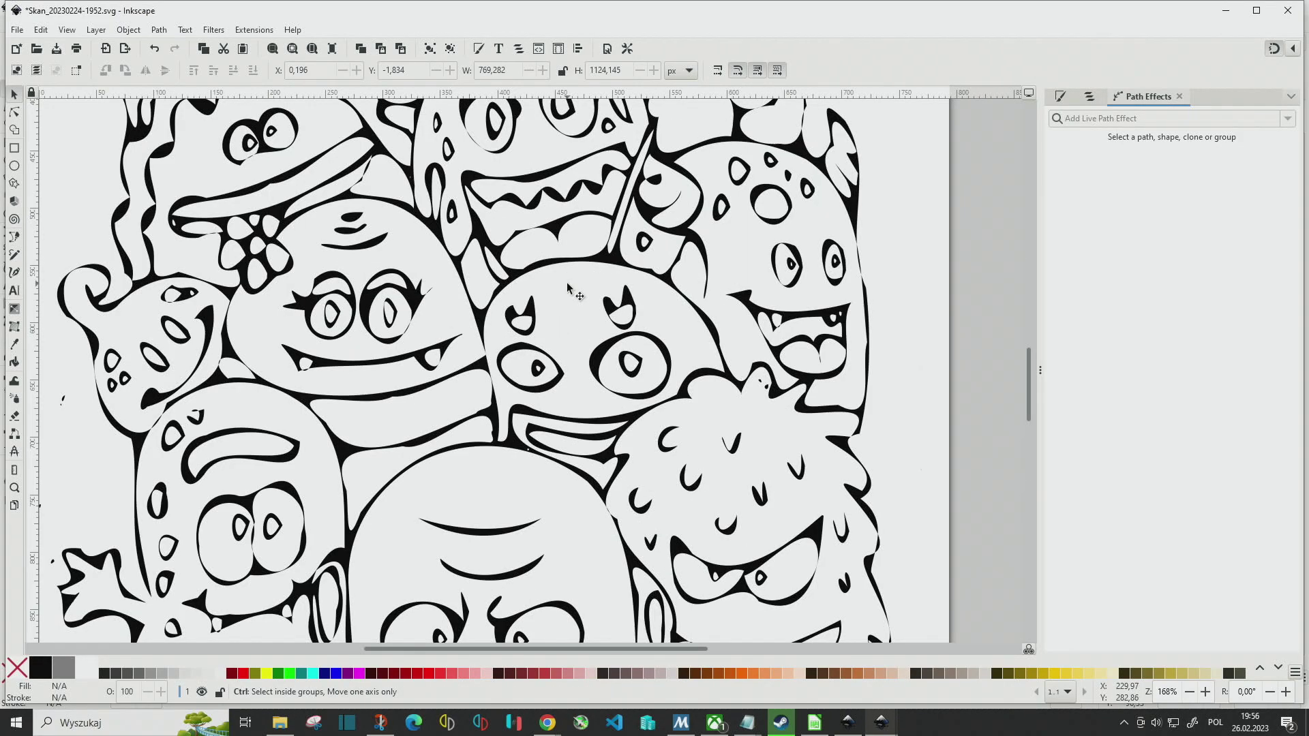